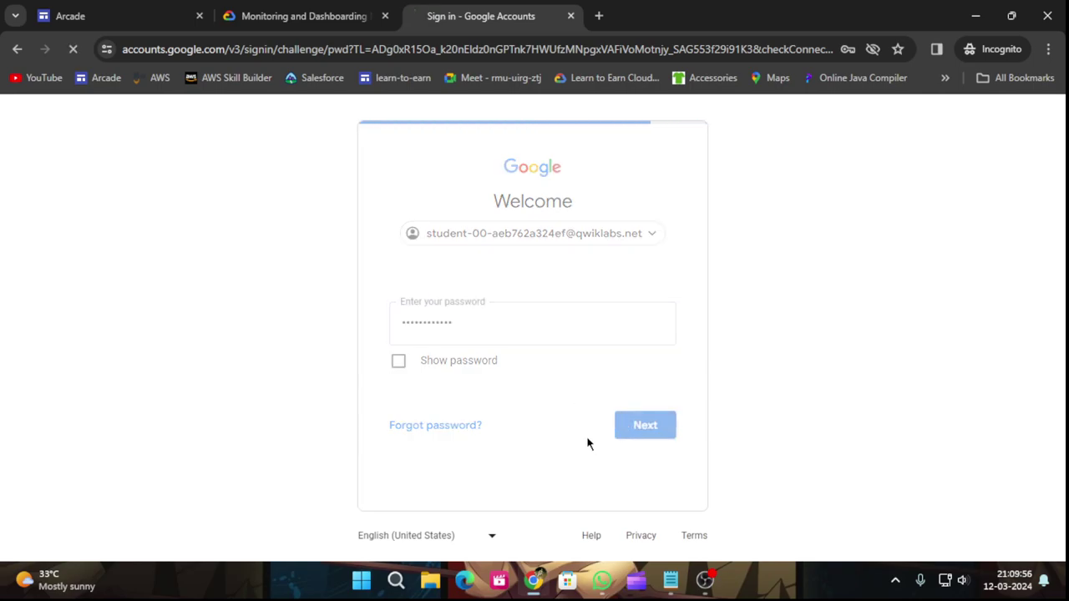
Acknowledge the welcome notice and accept the Terms of Service to enter the console.
left_click(567, 522)
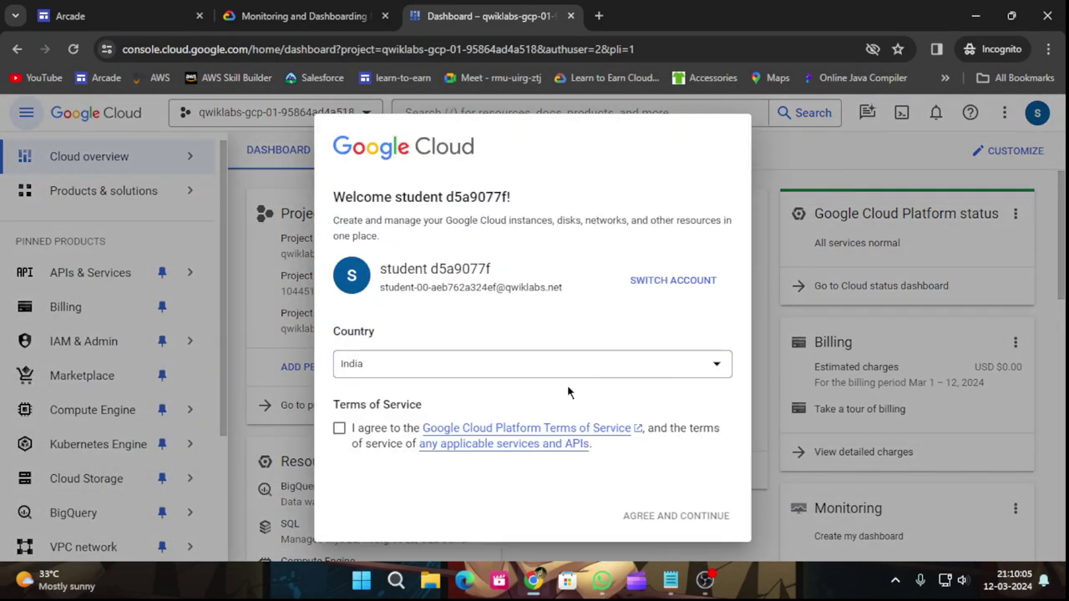
left_click(339, 428)
left_click(663, 513)
Copy the gcloud auth list command from the lab's Cloud Shell section.
left_click(250, 15)
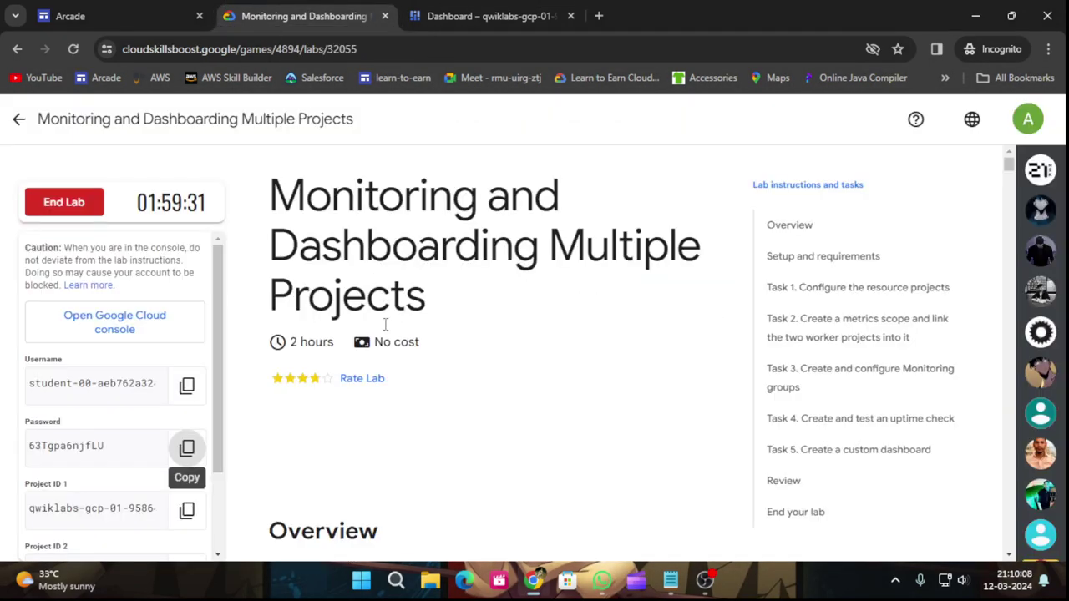
scroll(89, 490, "down", 5)
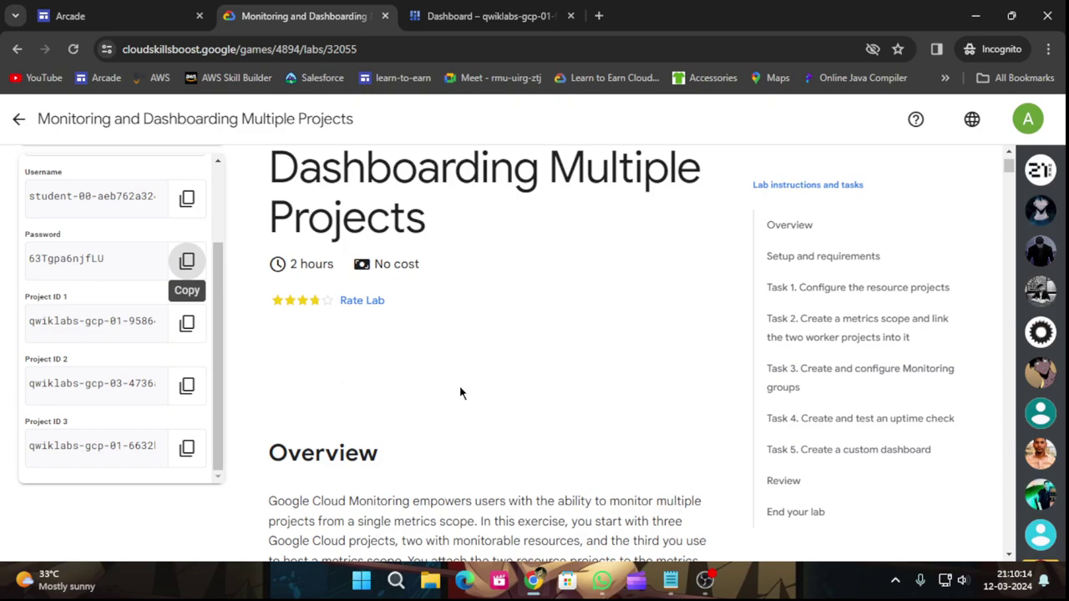
scroll(513, 379, "down", 8)
scroll(517, 419, "down", 15)
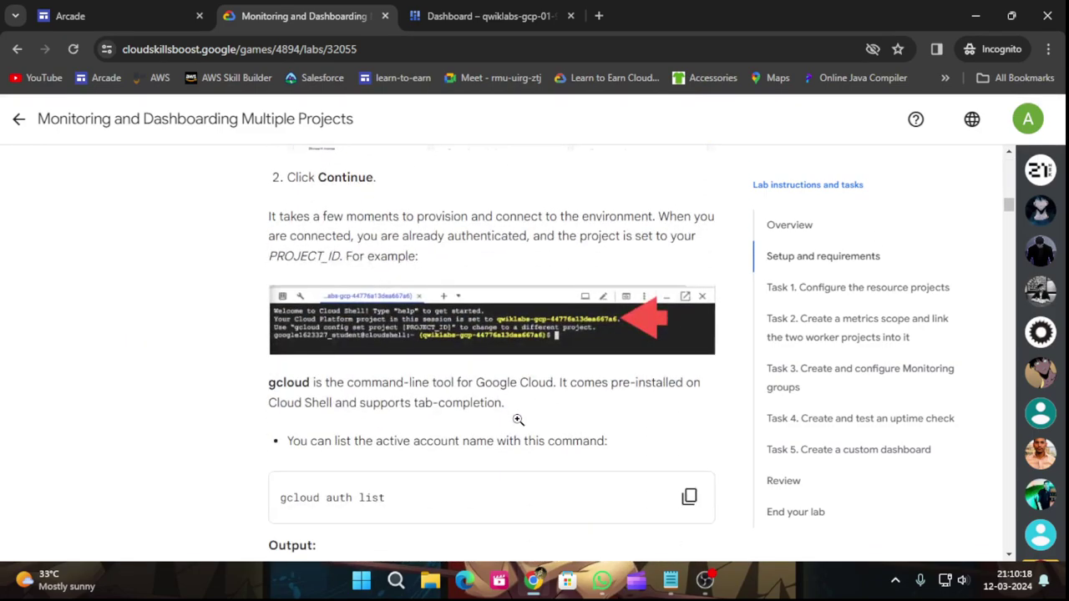
scroll(518, 420, "down", 3)
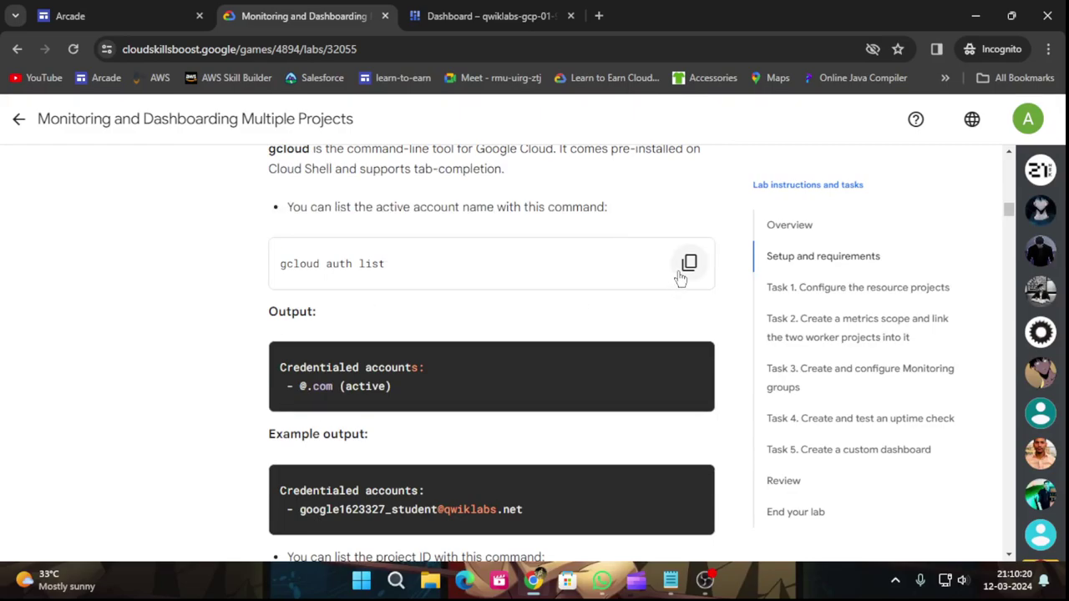
left_click(687, 265)
key("ctrl+Tab")
Activate and enlarge Cloud Shell, letting its machine provision.
left_click(901, 112)
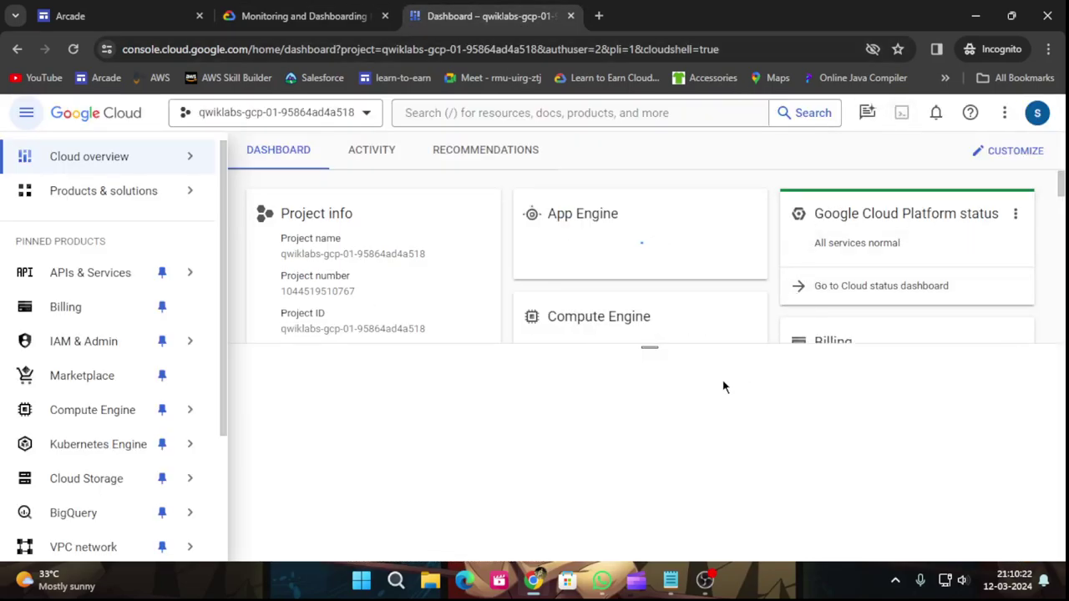
left_click_drag(645, 347, 626, 163)
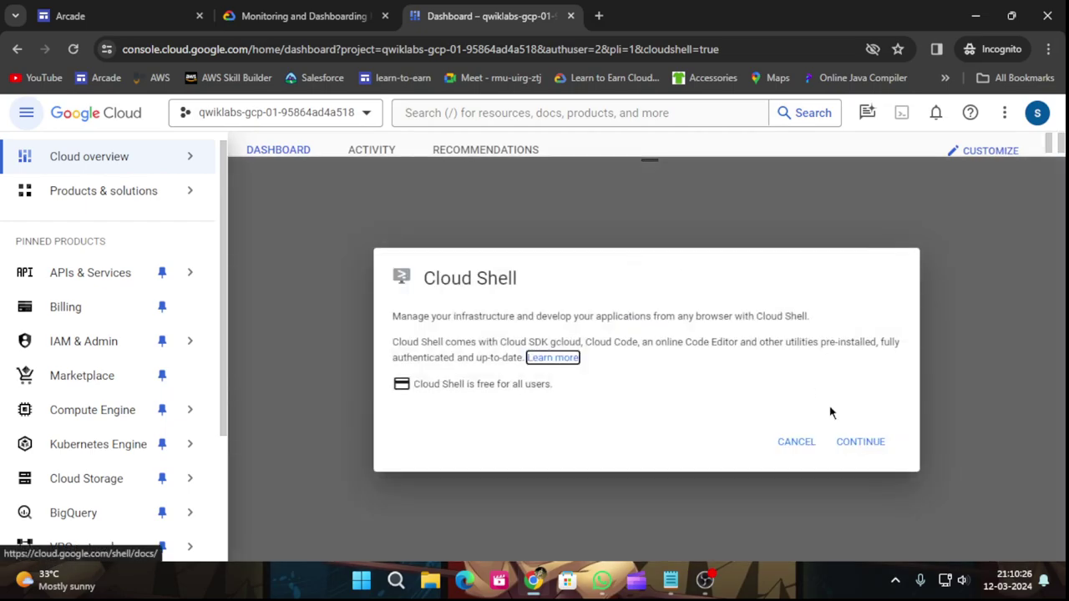
left_click(849, 449)
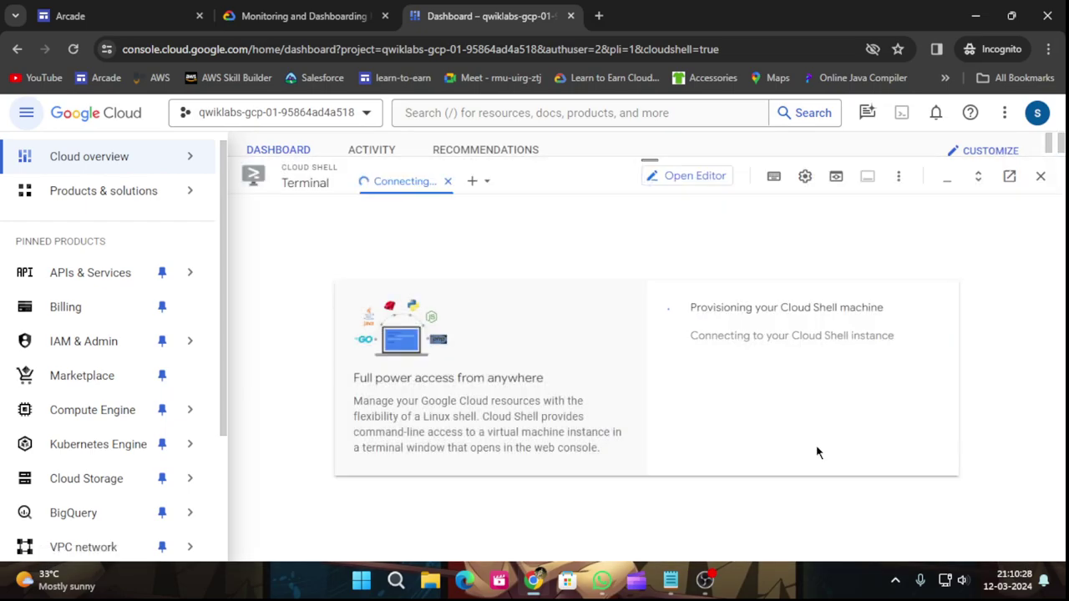
left_click(330, 15)
left_click(492, 15)
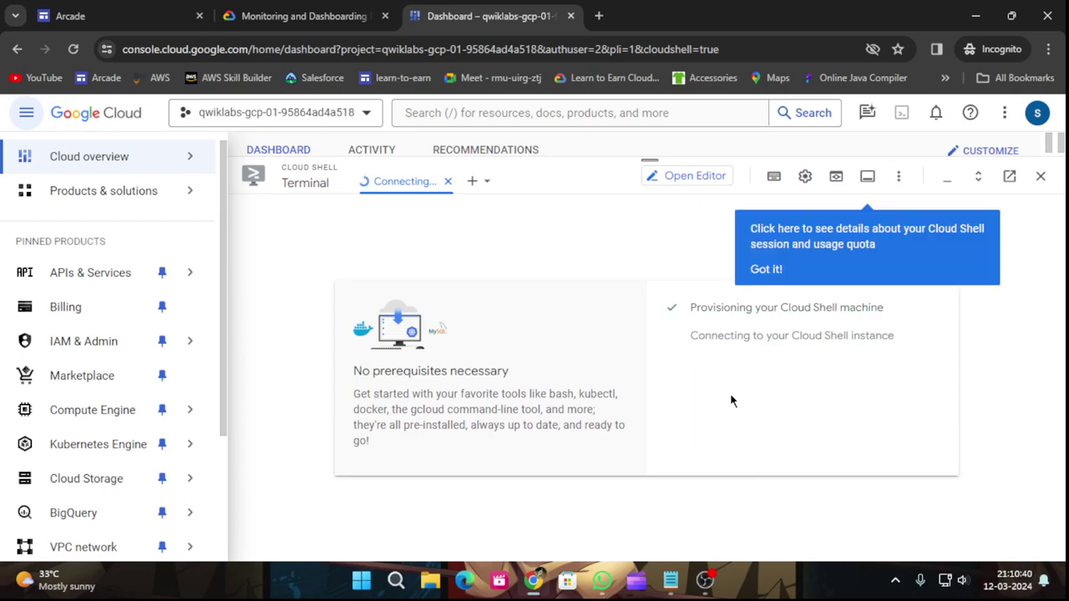
left_click(755, 268)
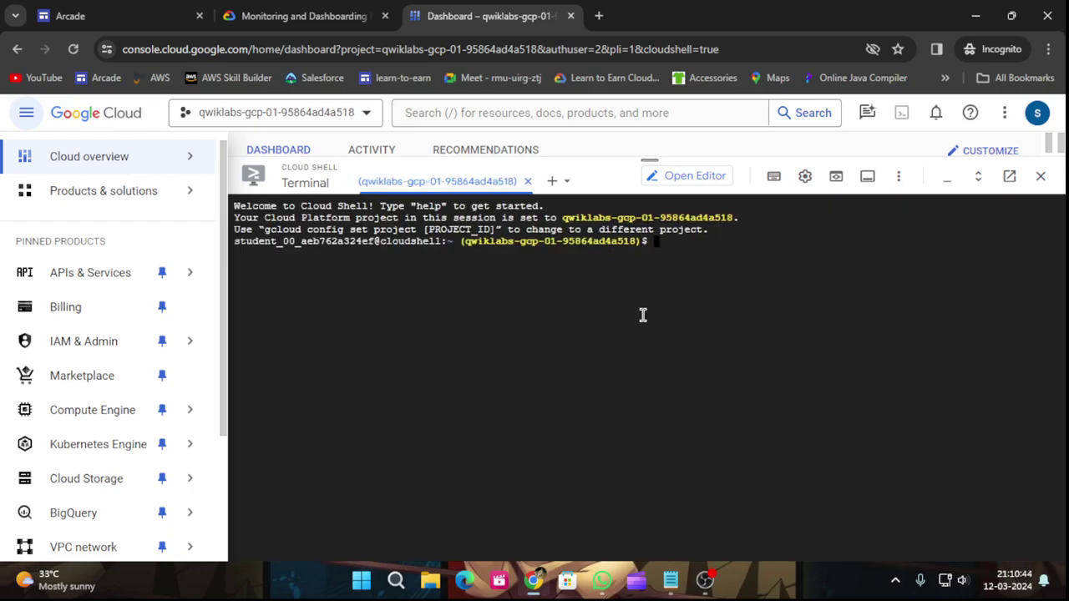
Run gcloud auth list in Cloud Shell and authorize it to use the account.
key("ctrl+v")
key("Return")
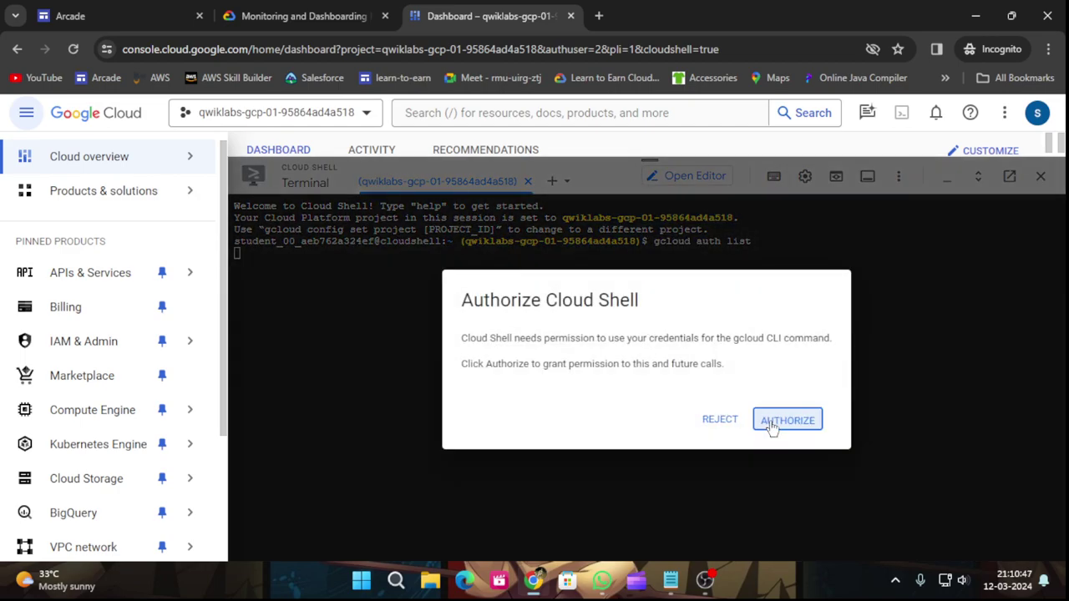
left_click(772, 426)
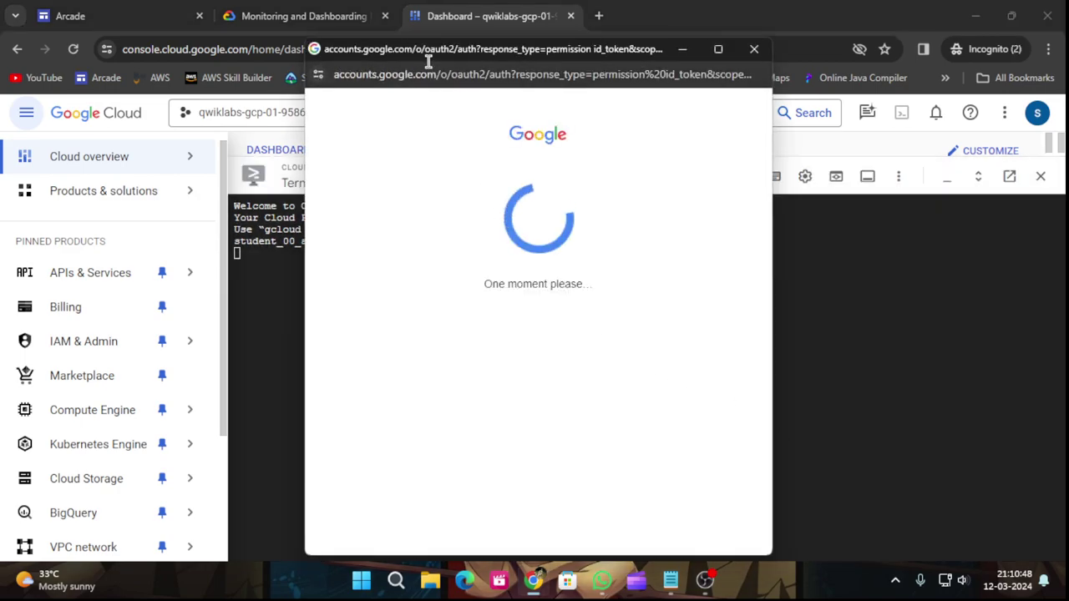
Copy and run gcloud config list project to confirm the active project.
left_click(305, 16)
scroll(526, 401, "down", 2)
left_click(690, 303)
left_click(500, 13)
key("ctrl+v")
key("Return")
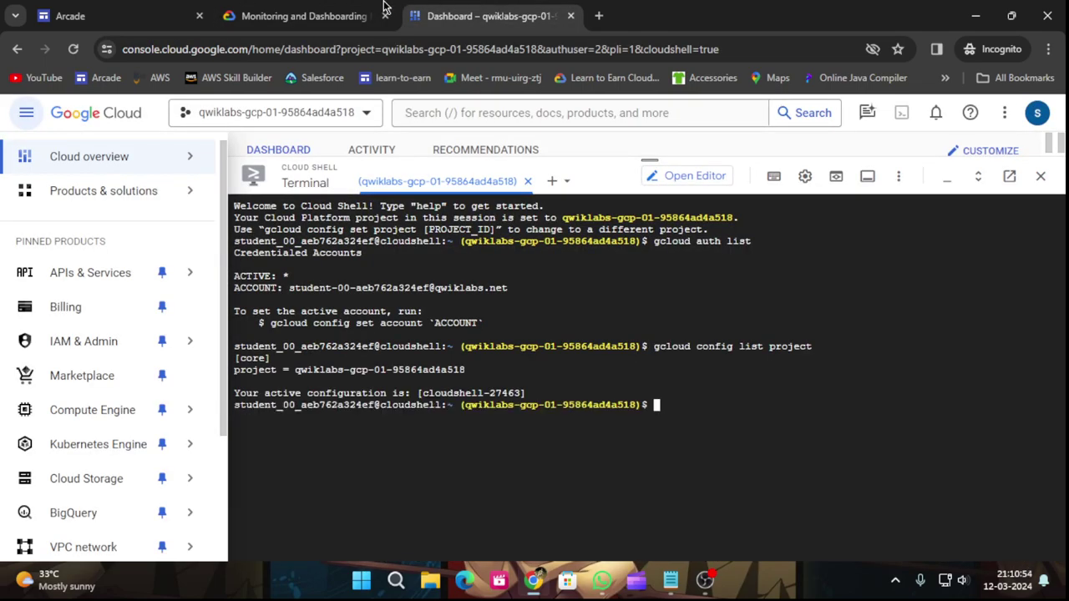
left_click(393, 10)
scroll(491, 342, "down", 8)
scroll(491, 343, "down", 10)
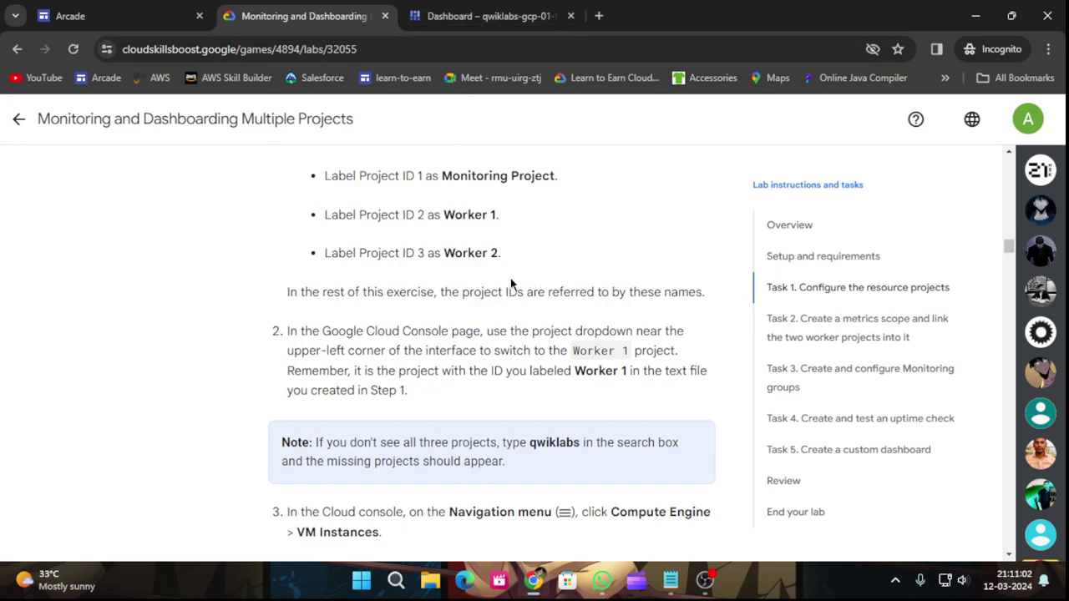
Shrink the Cloud Shell panel to reveal the console dashboard cards.
scroll(512, 286, "up", 2)
left_click(476, 9)
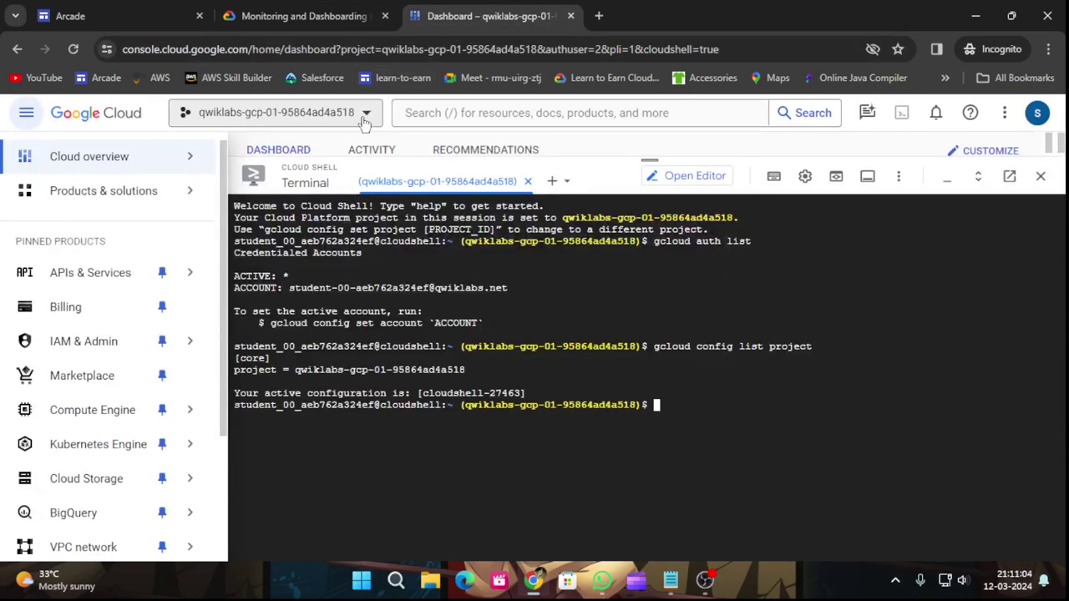
left_click_drag(641, 158, 683, 358)
Jump to Task 1 in the lab instructions and read its worker project steps.
left_click(319, 9)
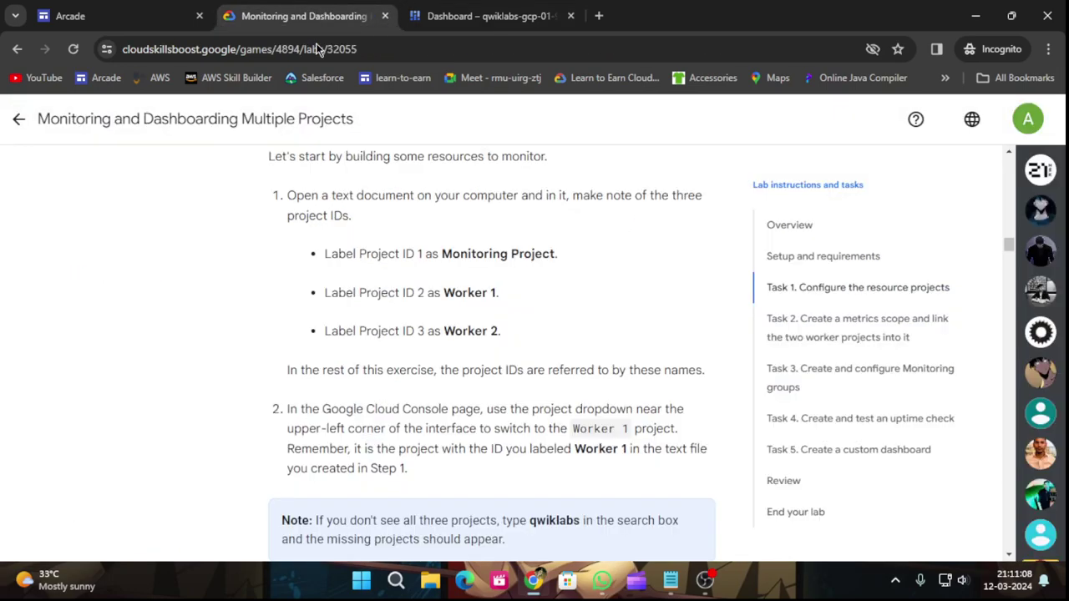
scroll(234, 342, "down", 3)
scroll(222, 353, "up", 7)
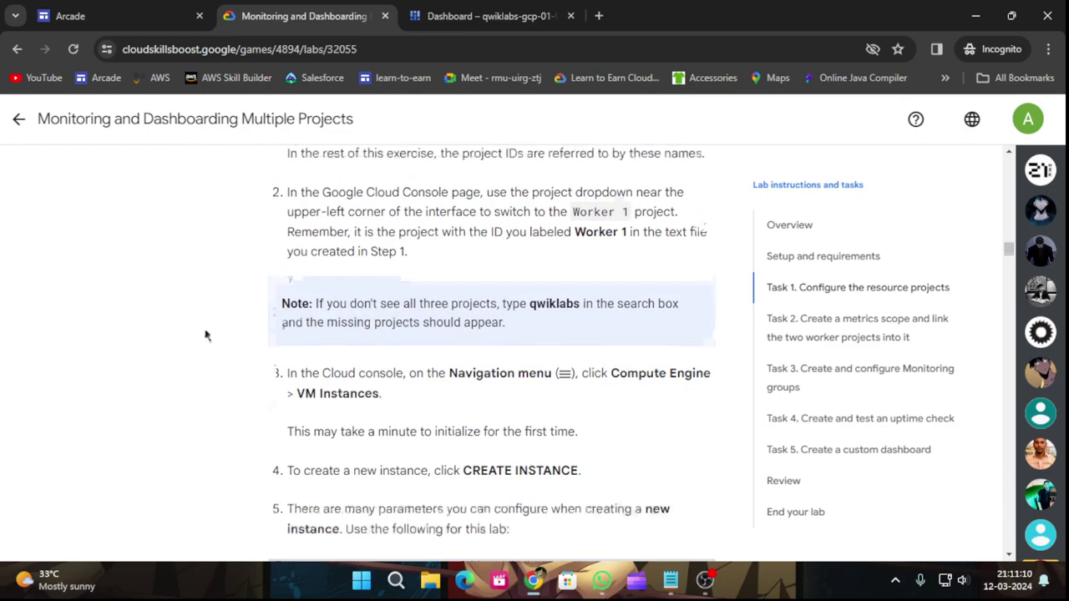
scroll(146, 271, "up", 10)
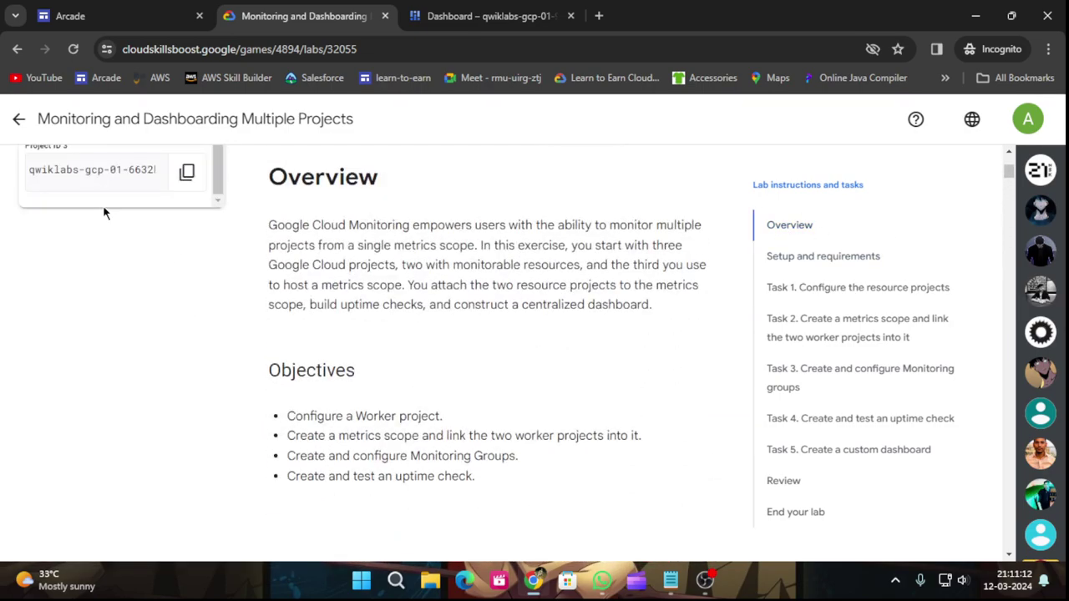
scroll(443, 221, "up", 4)
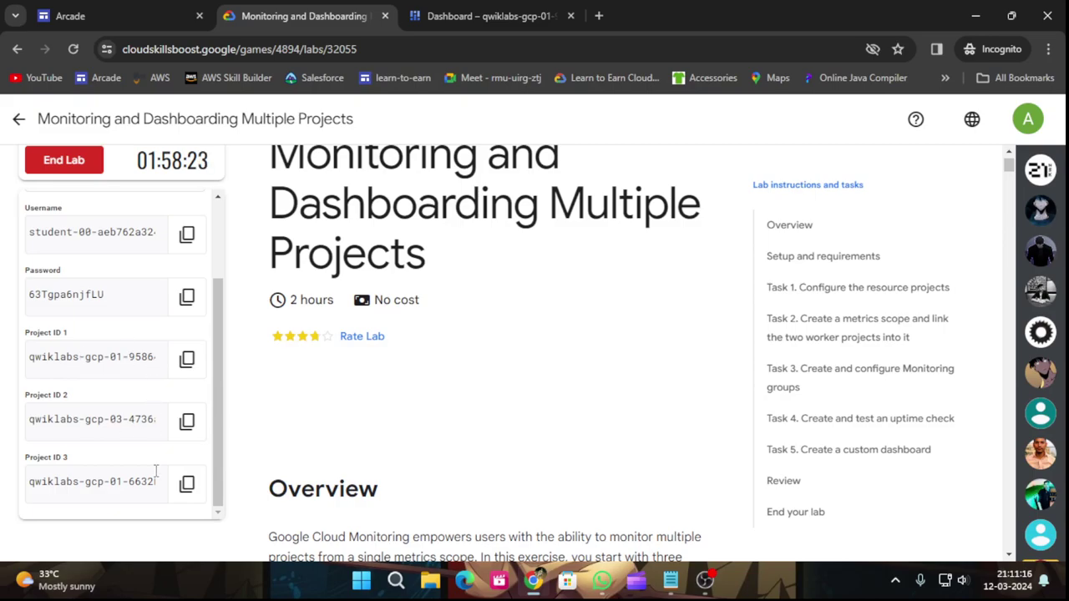
scroll(546, 370, "down", 4)
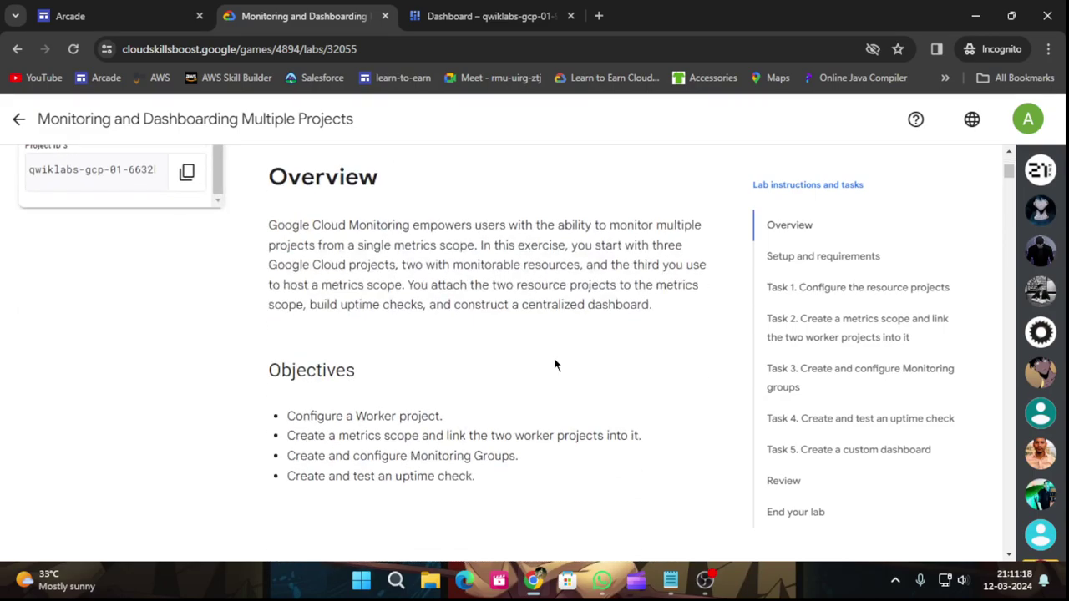
left_click(818, 288)
scroll(558, 414, "down", 9)
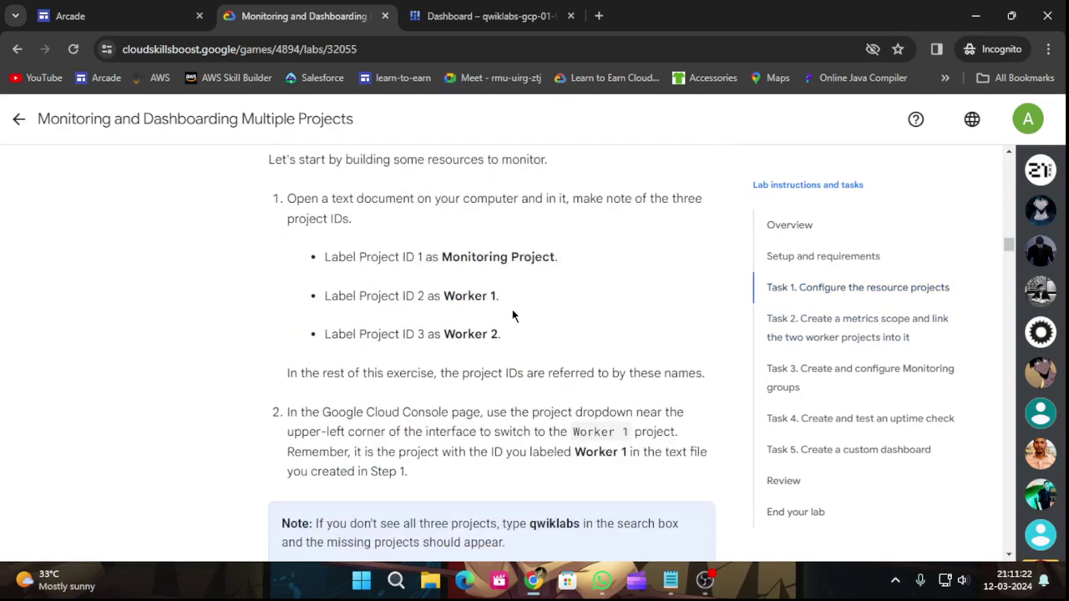
scroll(534, 334, "down", 5)
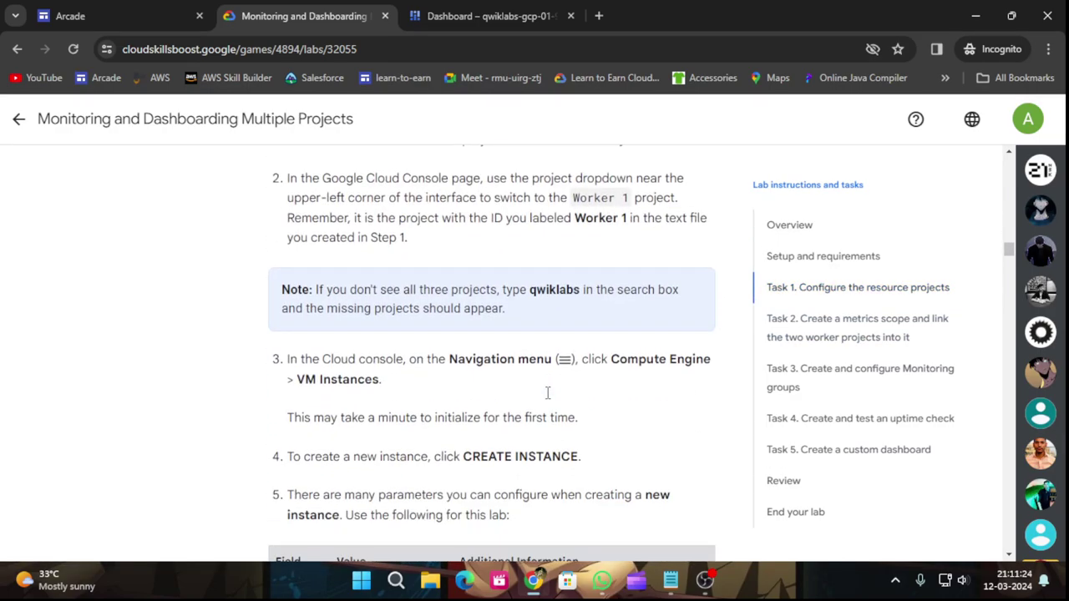
Search 'vm ins' and open VM instances in two new browser tabs.
left_click(491, 16)
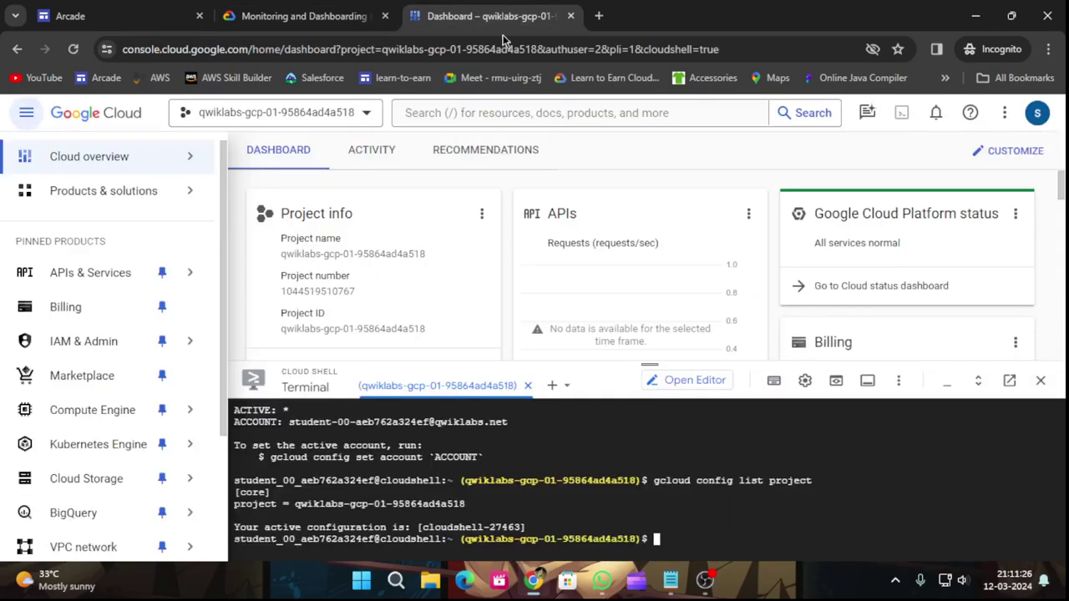
left_click(539, 112)
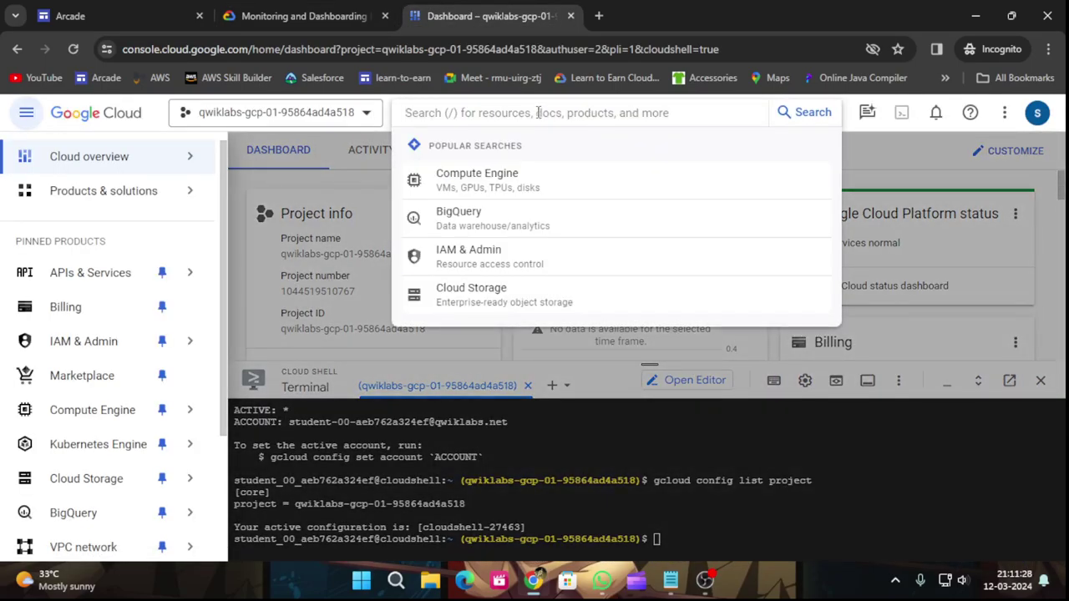
type("vm ")
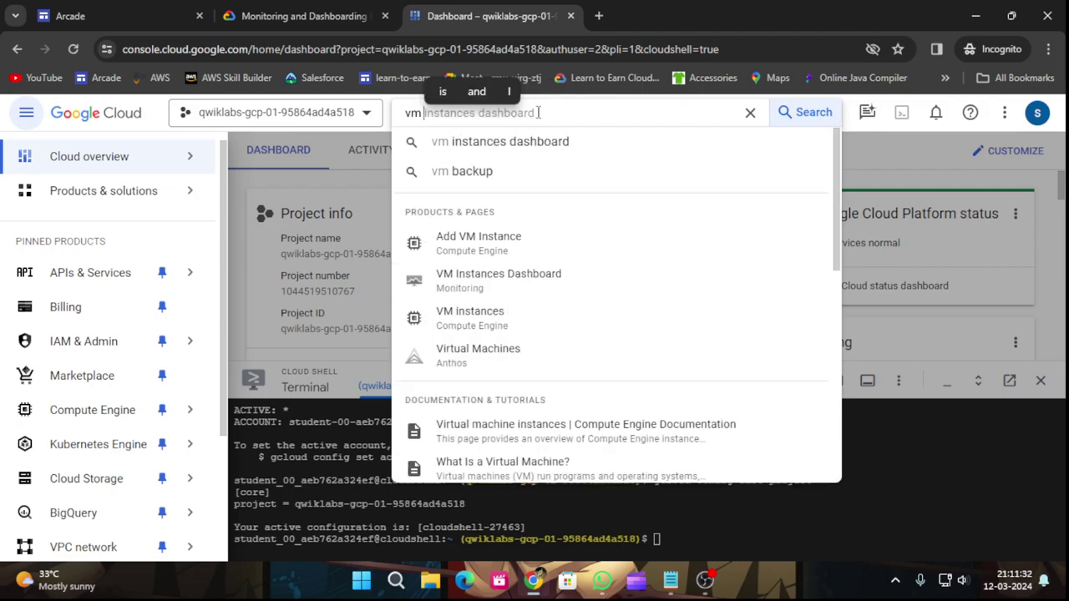
type("ins")
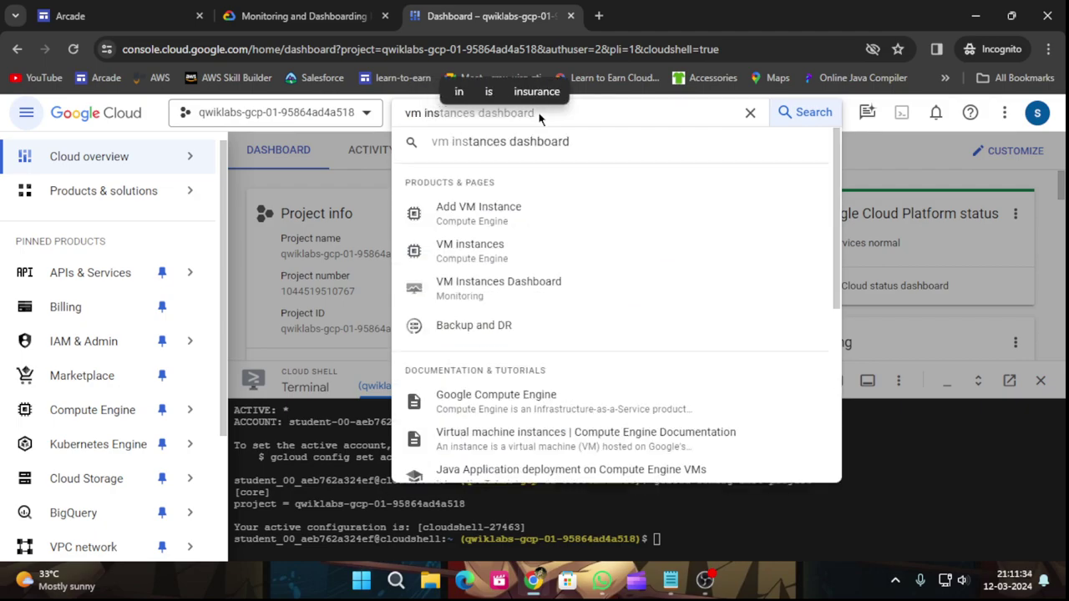
right_click(479, 259)
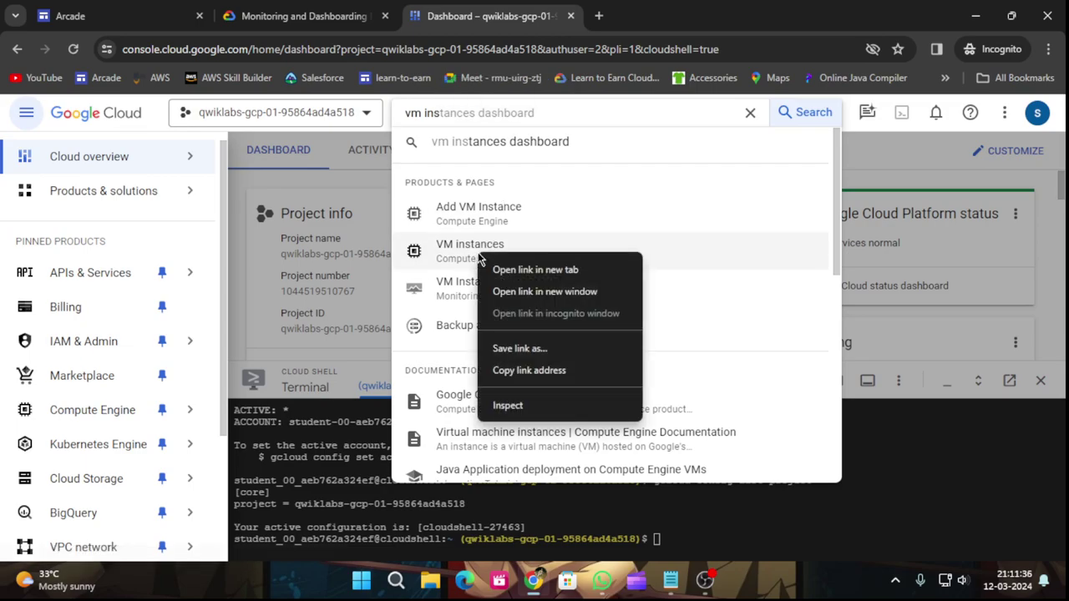
left_click(508, 269)
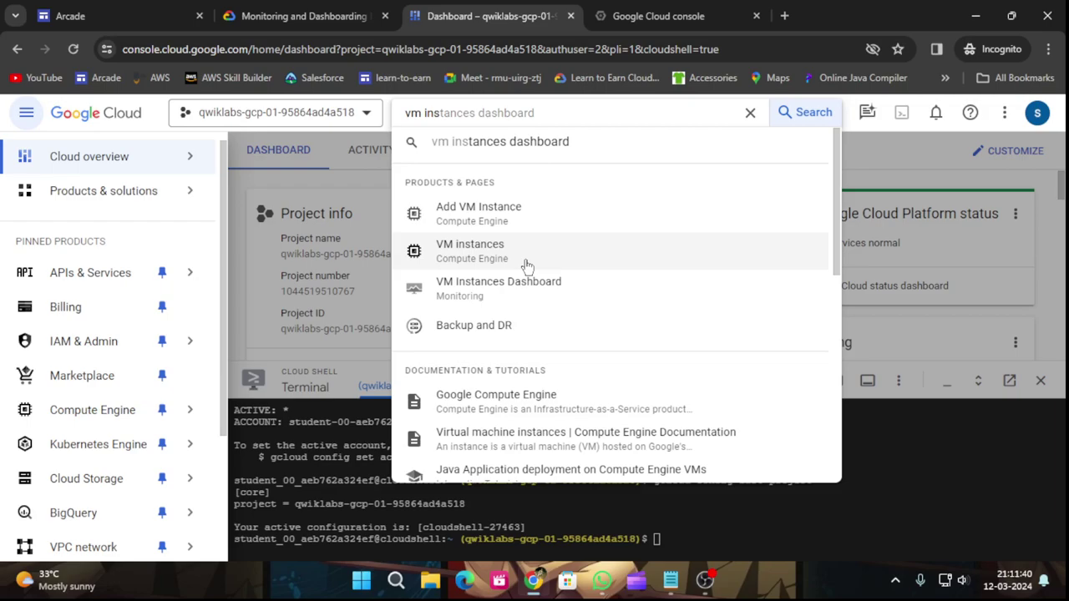
right_click(484, 248)
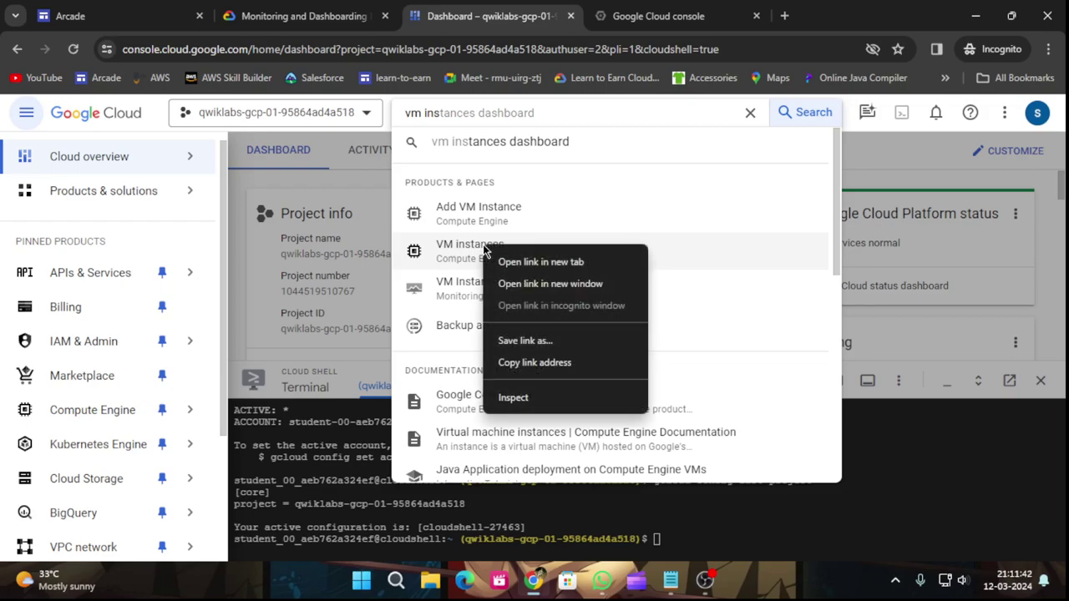
left_click(508, 262)
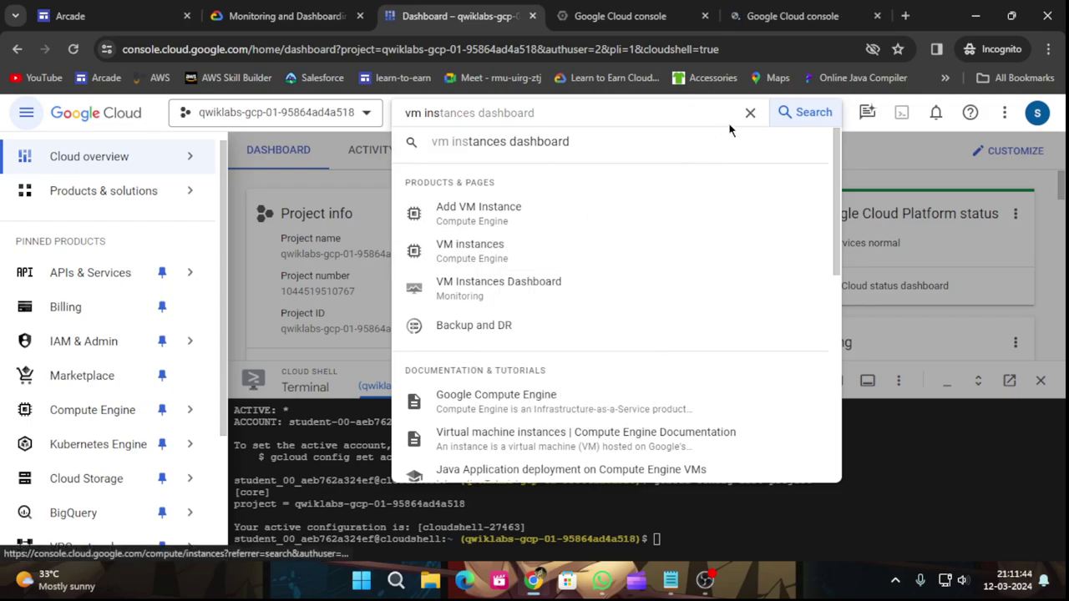
Show the VM instances page with Cloud Shell minimized and the tutorial guide closed.
left_click(518, 245)
left_click_drag(656, 367, 675, 472)
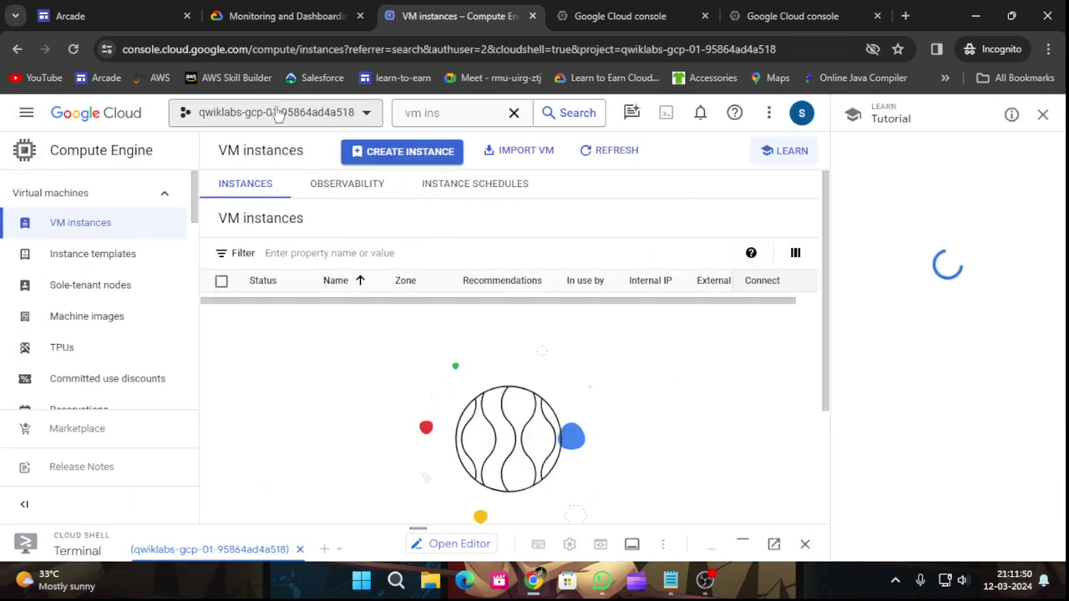
left_click(1041, 117)
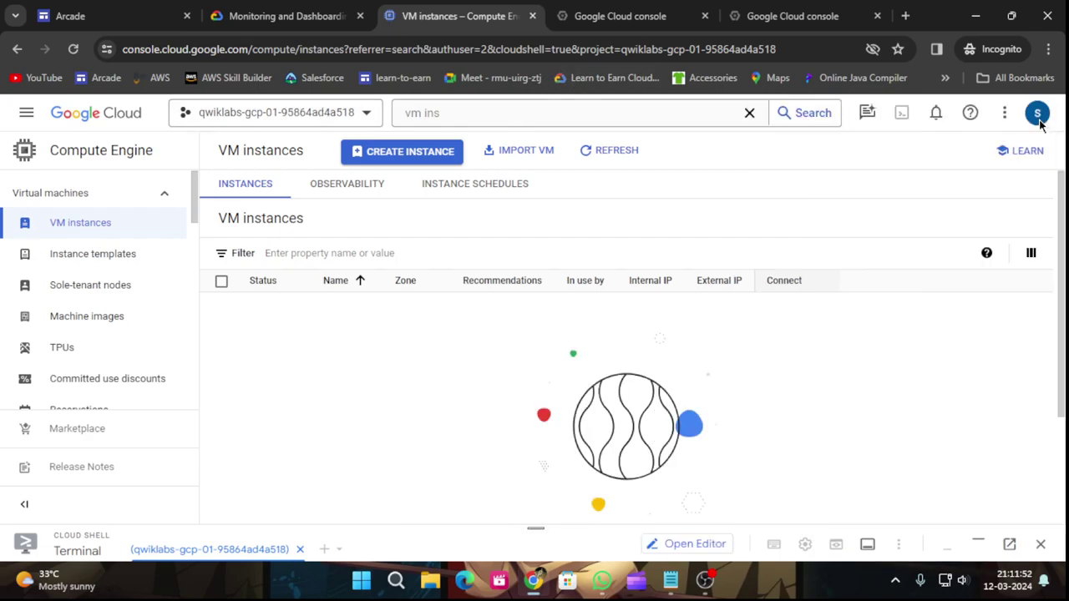
left_click(660, 15)
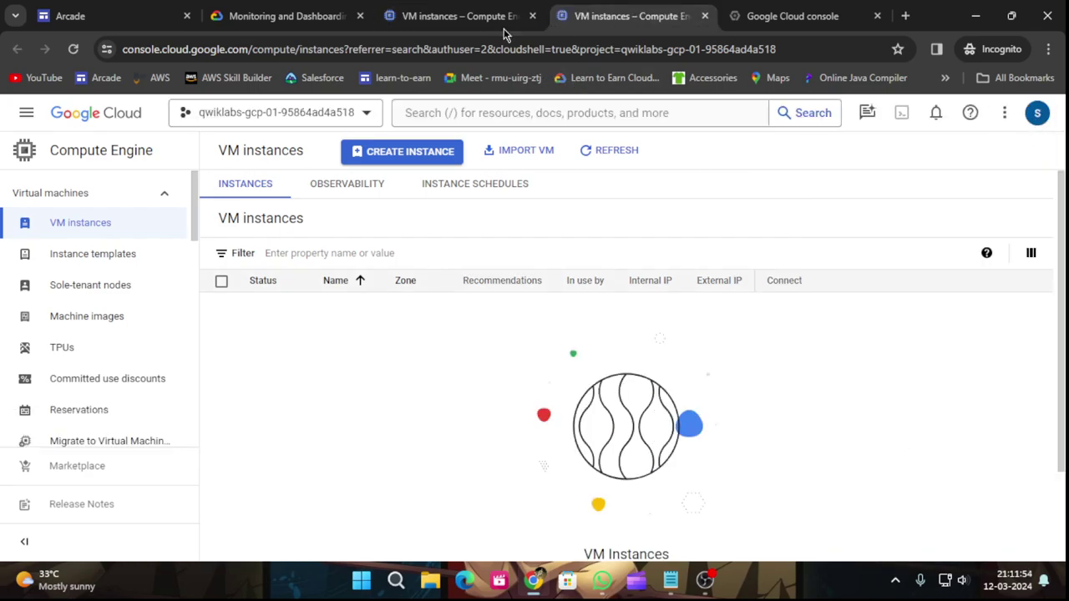
Switch the first VM instances tab to the Worker 1 project using Project ID 2.
left_click(355, 115)
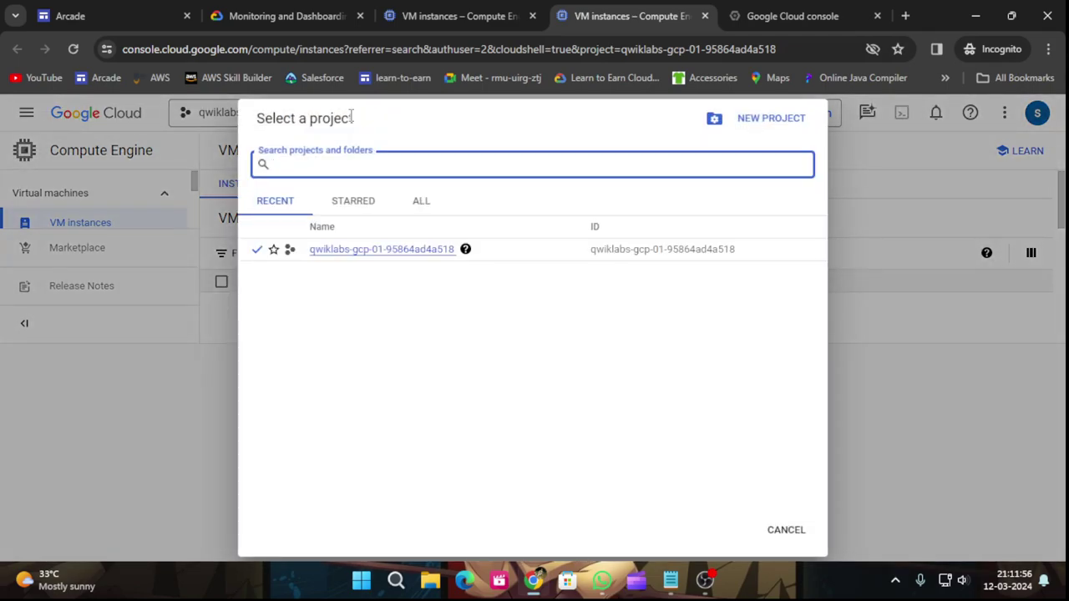
left_click(305, 14)
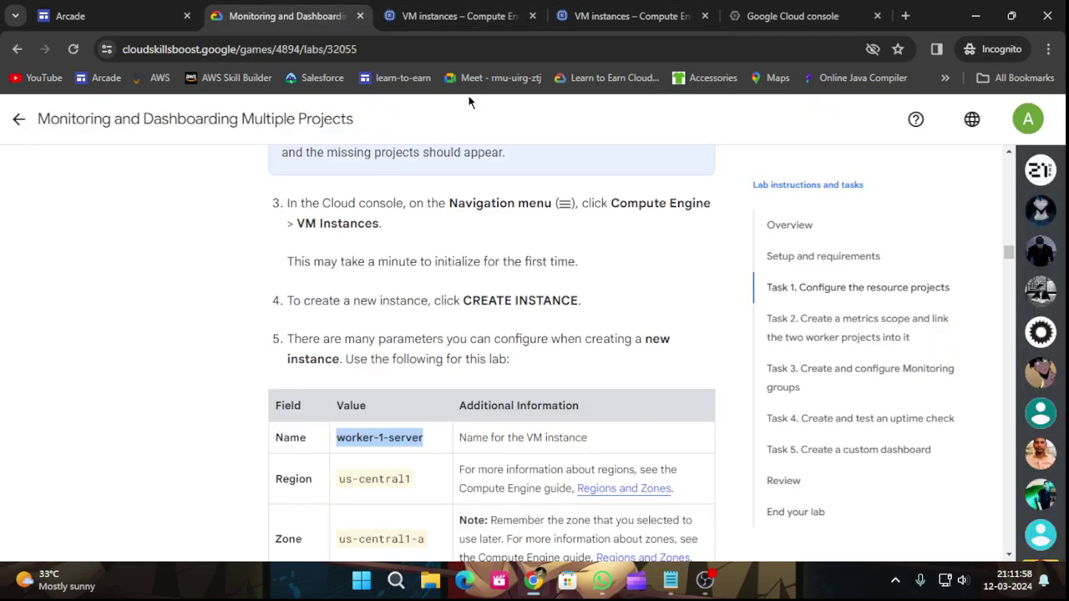
scroll(131, 225, "up", 15)
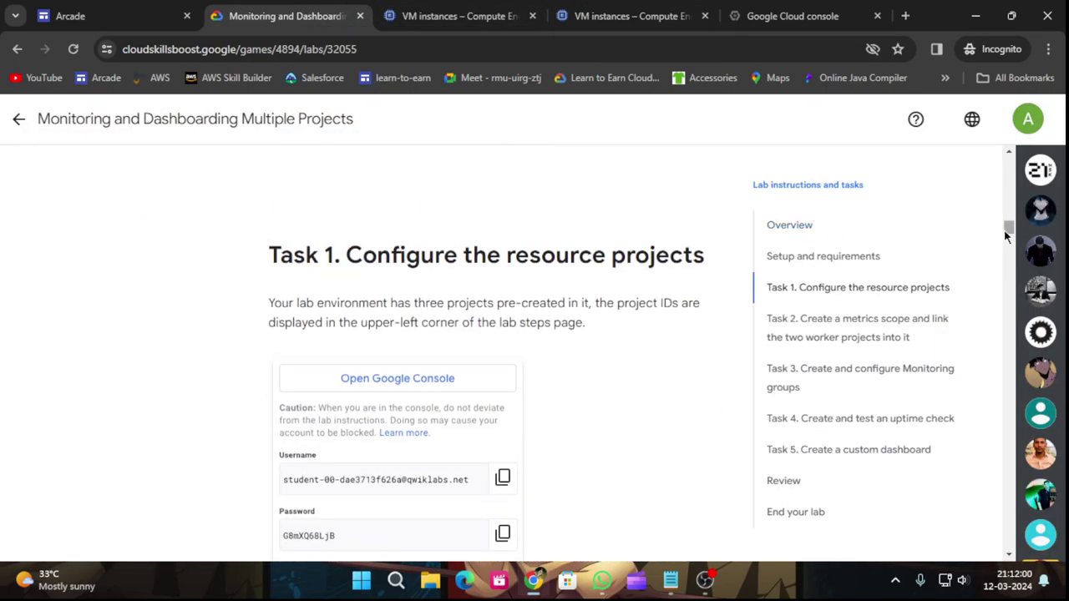
left_click_drag(1006, 237, 1005, 162)
scroll(200, 434, "down", 3)
left_click(187, 385)
left_click(626, 16)
left_click(530, 167)
key("ctrl+v")
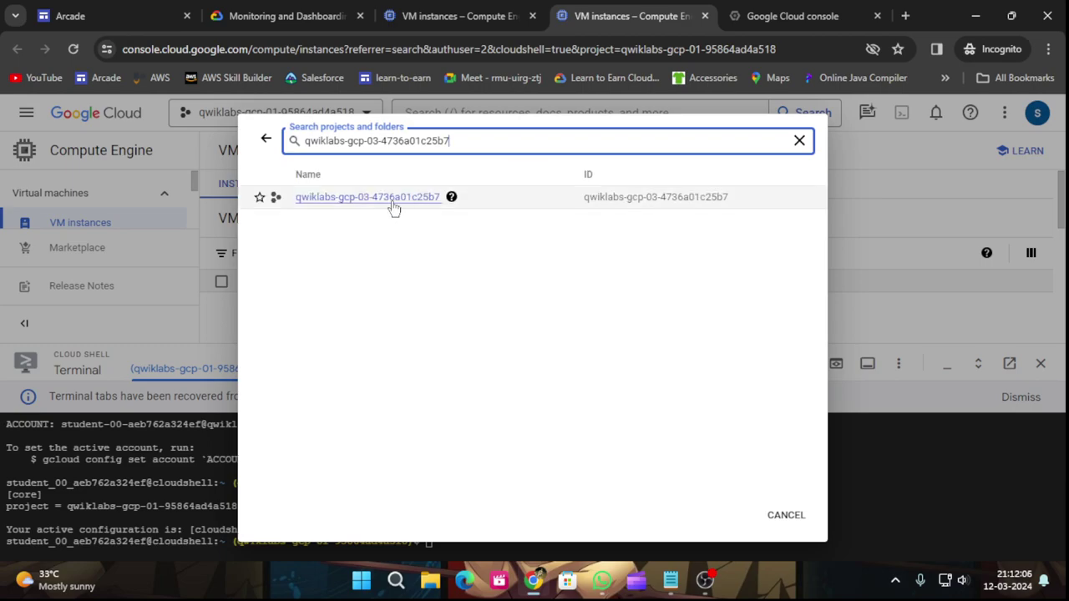
left_click(390, 208)
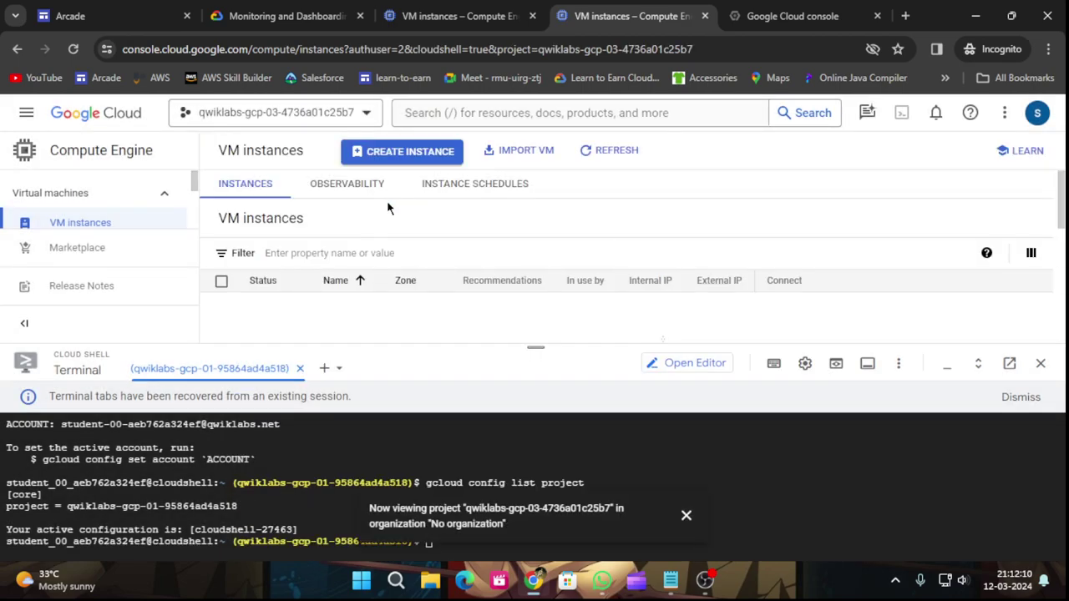
left_click_drag(536, 346, 535, 436)
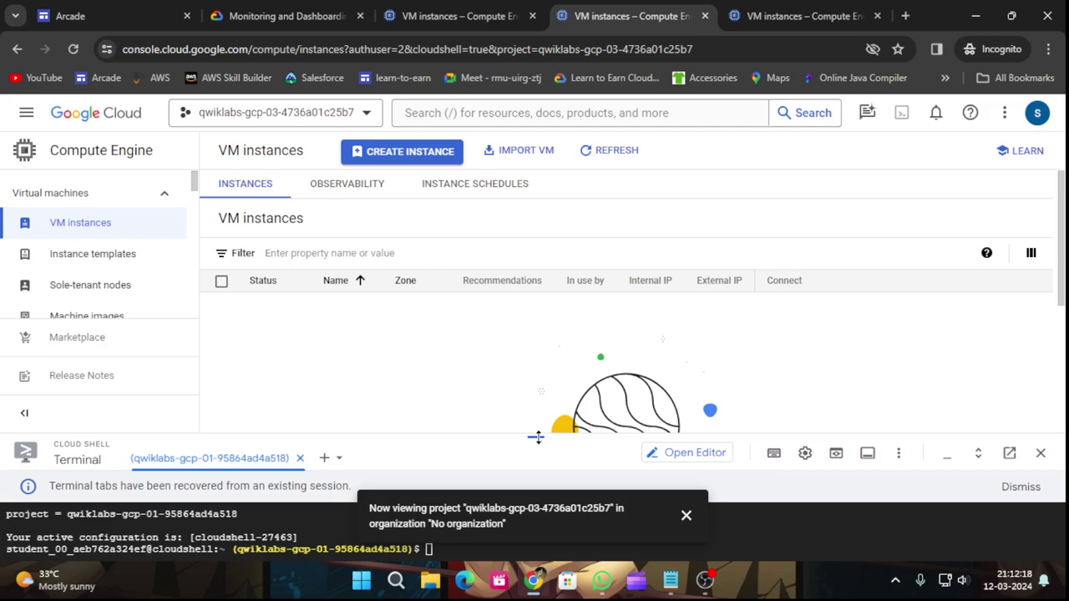
Switch the other VM instances tab to the Worker 2 project using Project ID 3.
left_click(284, 15)
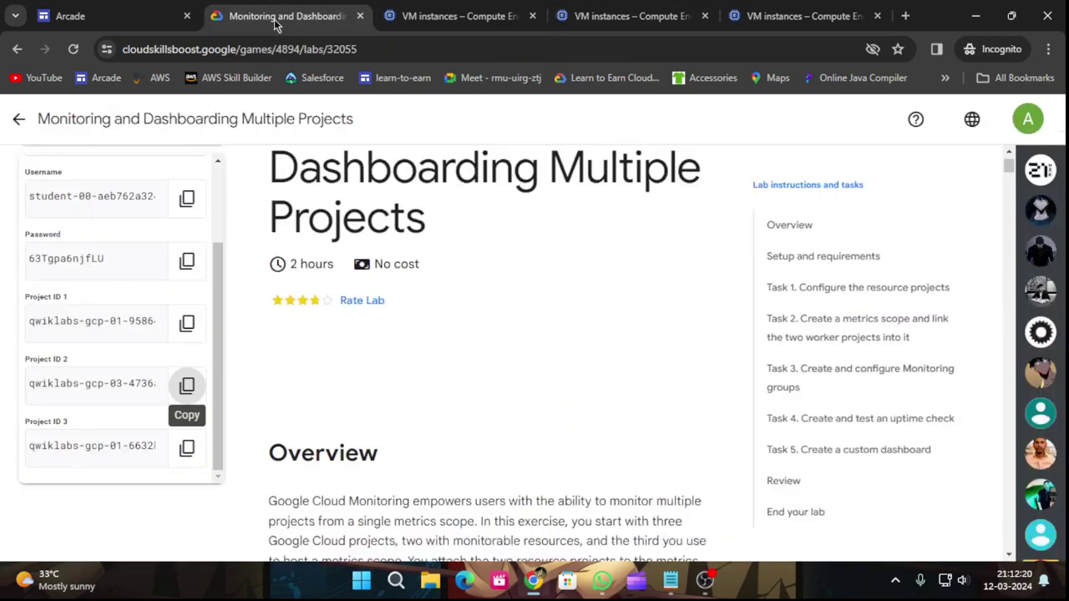
left_click(187, 447)
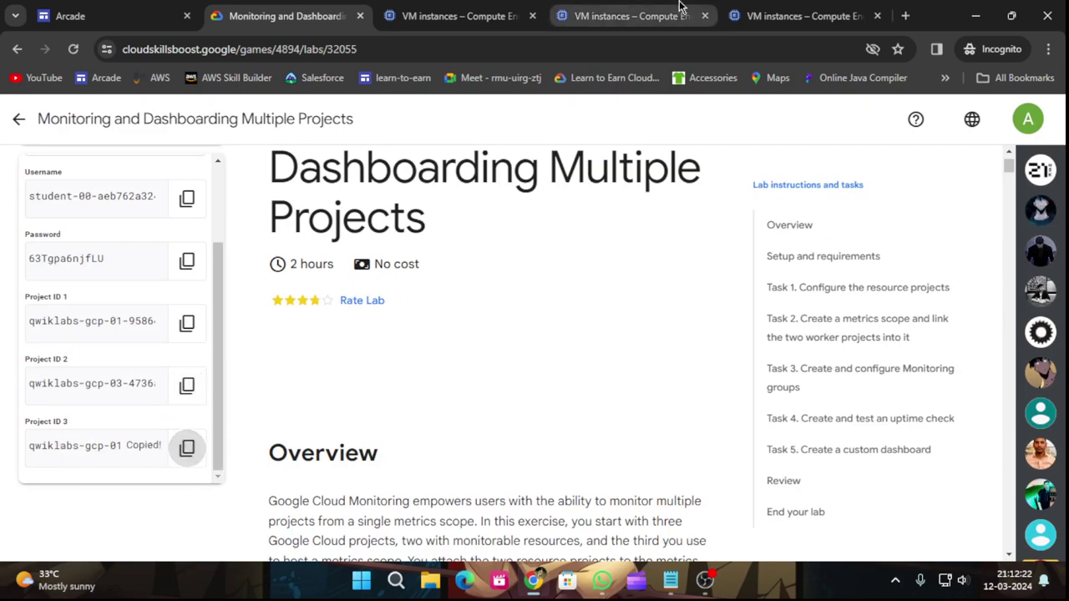
left_click(751, 15)
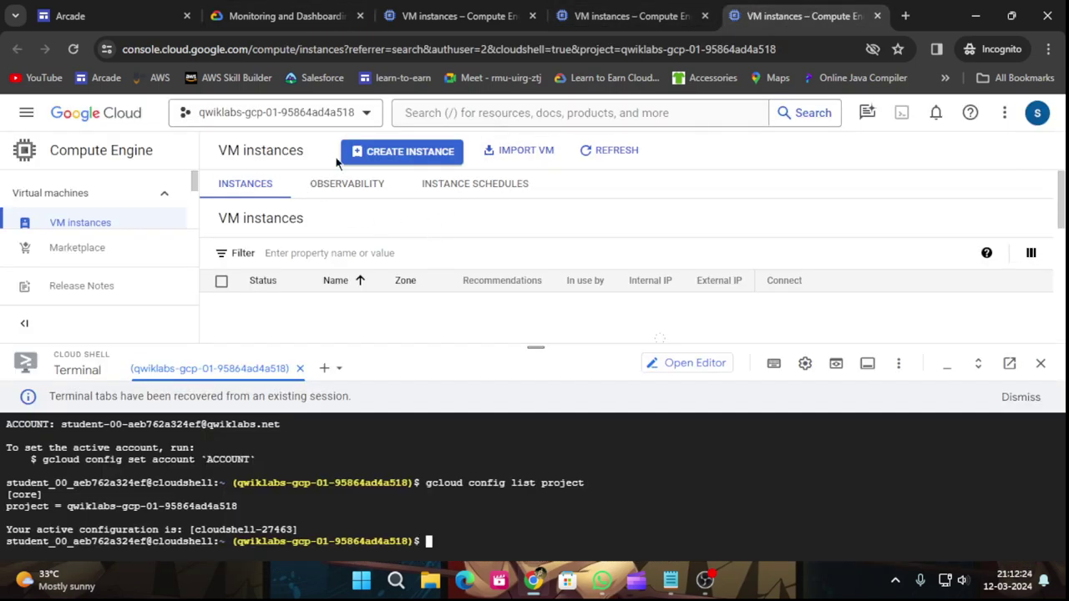
left_click(359, 113)
key("ctrl+v")
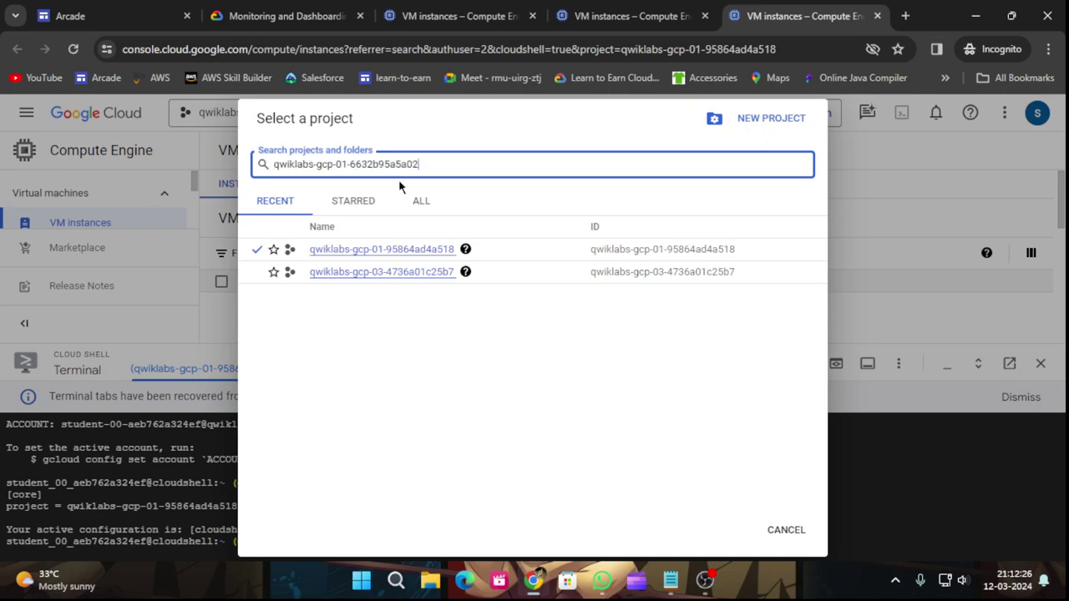
left_click(369, 198)
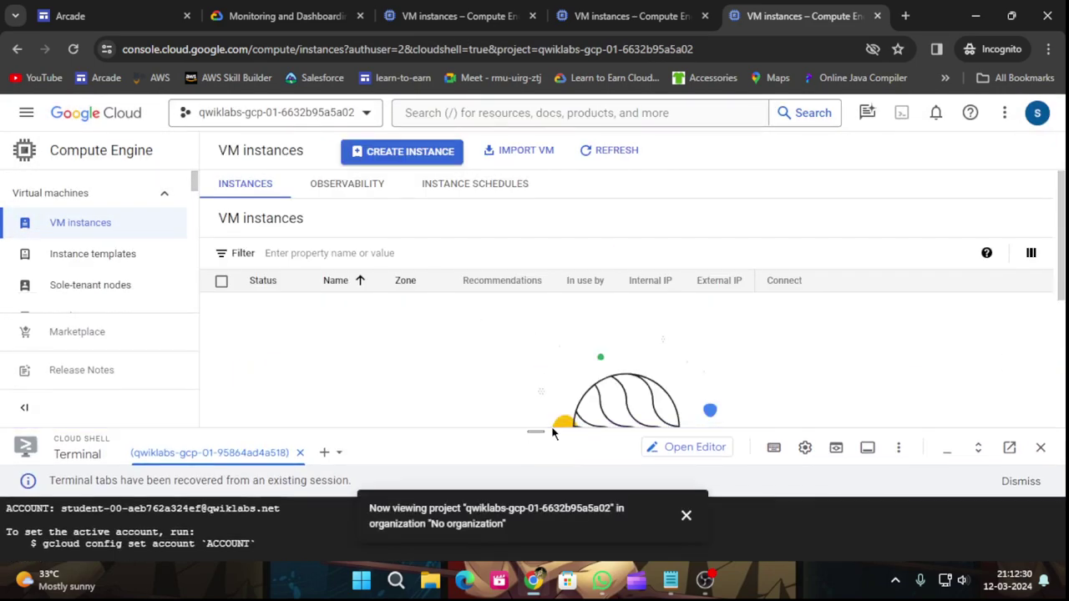
left_click(582, 10)
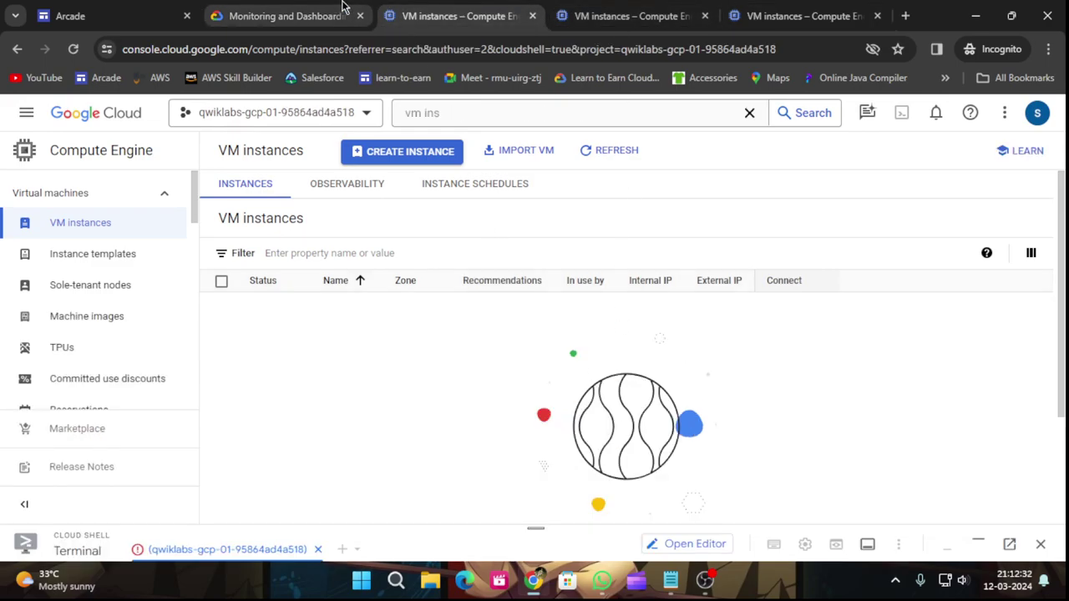
left_click(284, 16)
scroll(433, 440, "down", 3)
scroll(678, 356, "down", 5)
Locate the worker-1-server settings in Task 1 and select its instance name.
left_click(802, 287)
scroll(612, 401, "down", 8)
scroll(592, 411, "down", 7)
scroll(587, 410, "up", 5)
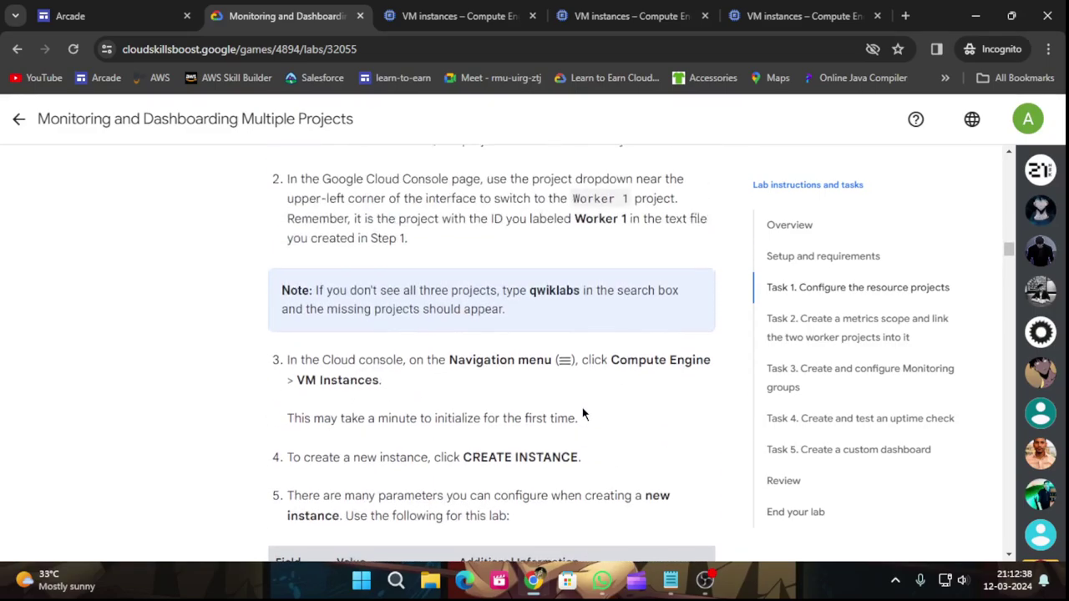
scroll(582, 415, "up", 2)
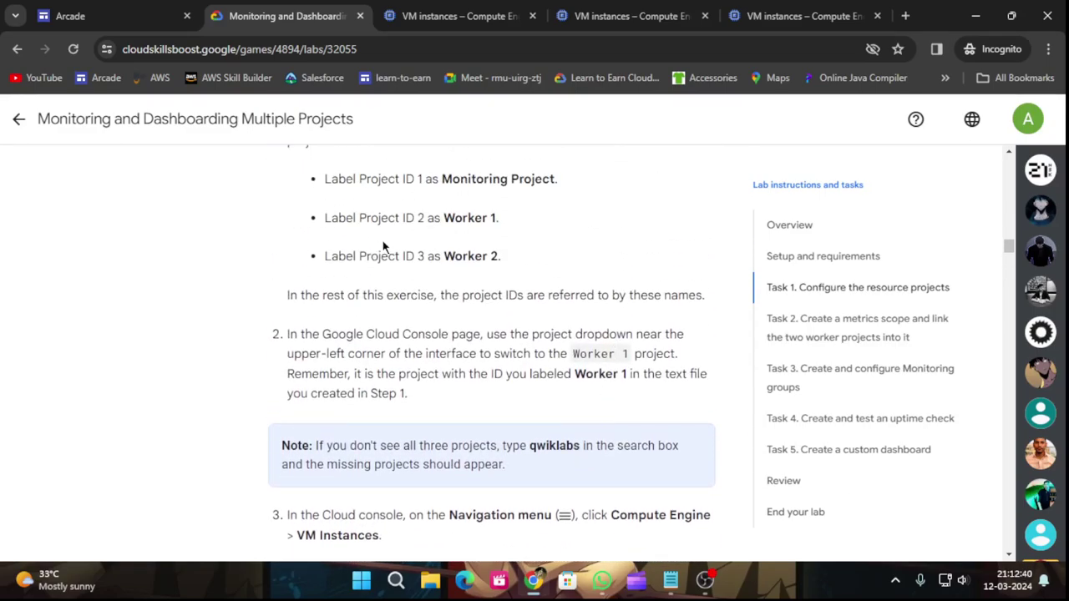
scroll(446, 305, "down", 5)
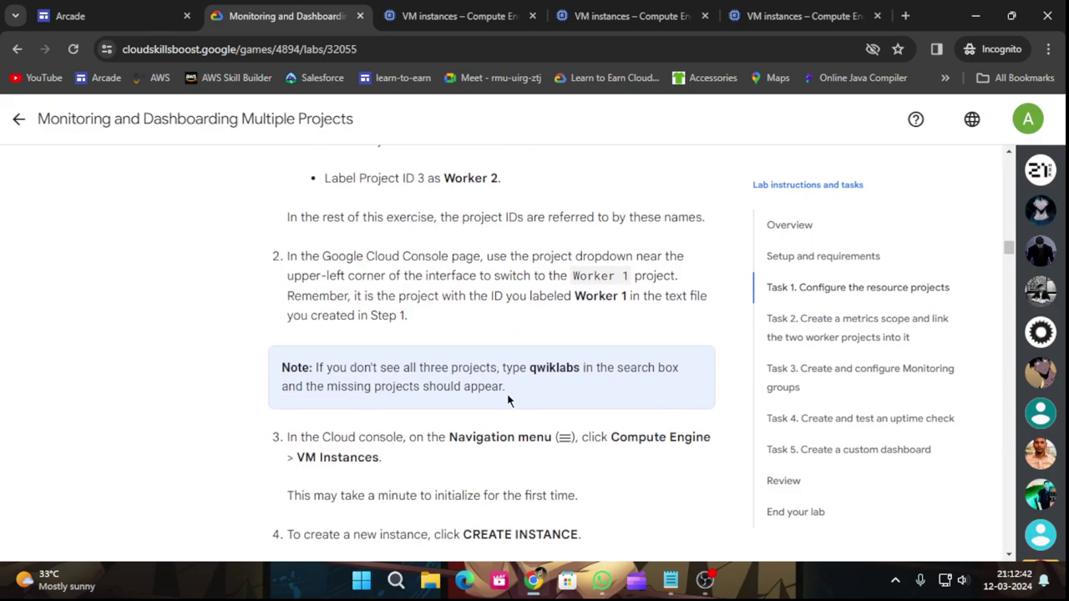
left_click(342, 368)
left_click_drag(335, 359, 427, 359)
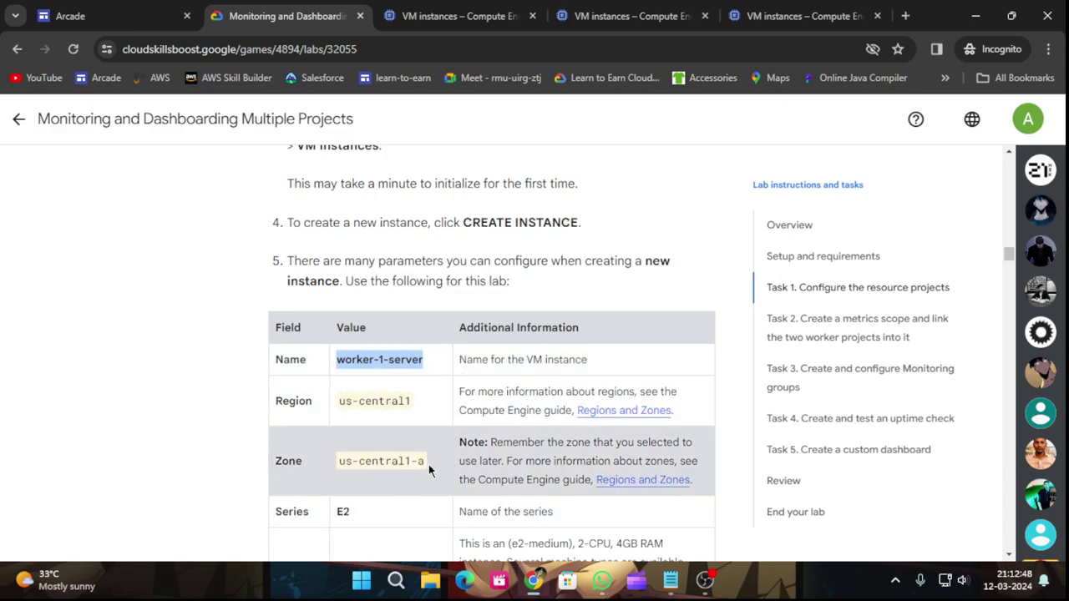
left_click(630, 15)
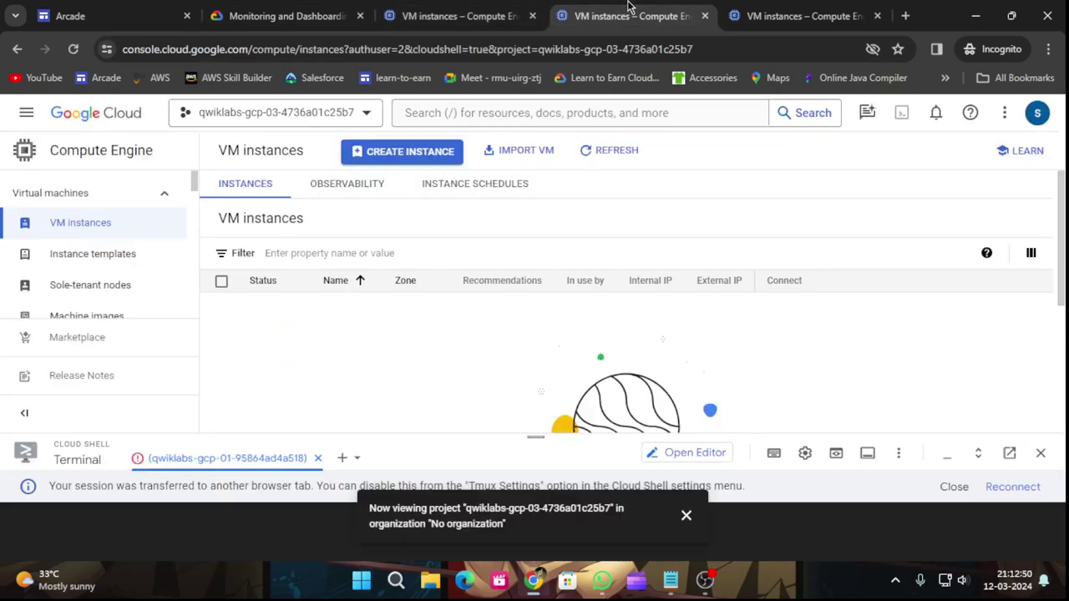
Start a new instance named worker-1-server in region us-central1, zone us-central1-a.
left_click(397, 154)
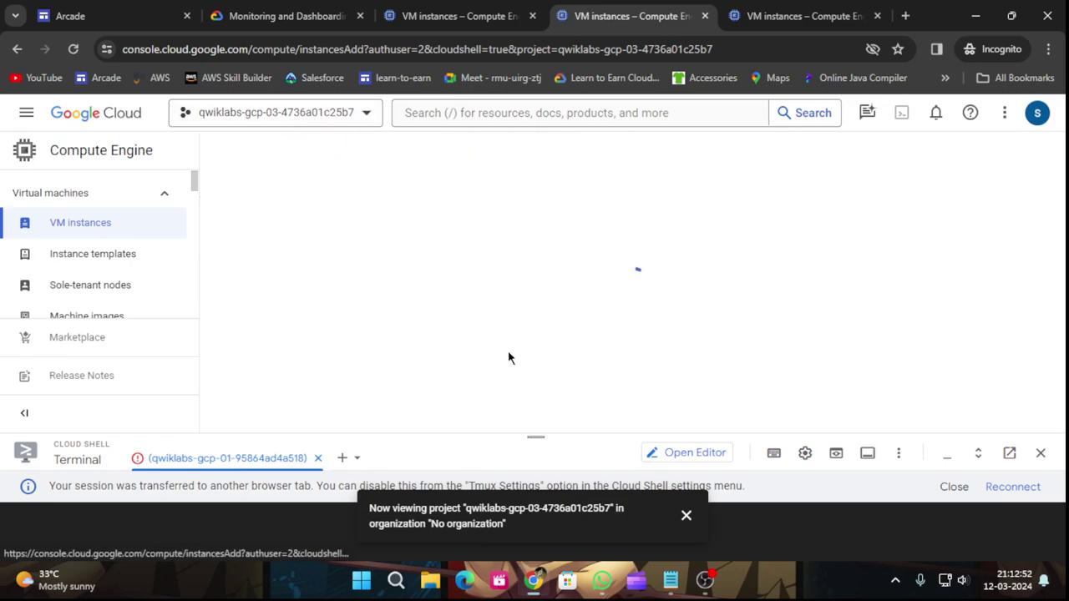
left_click(686, 519)
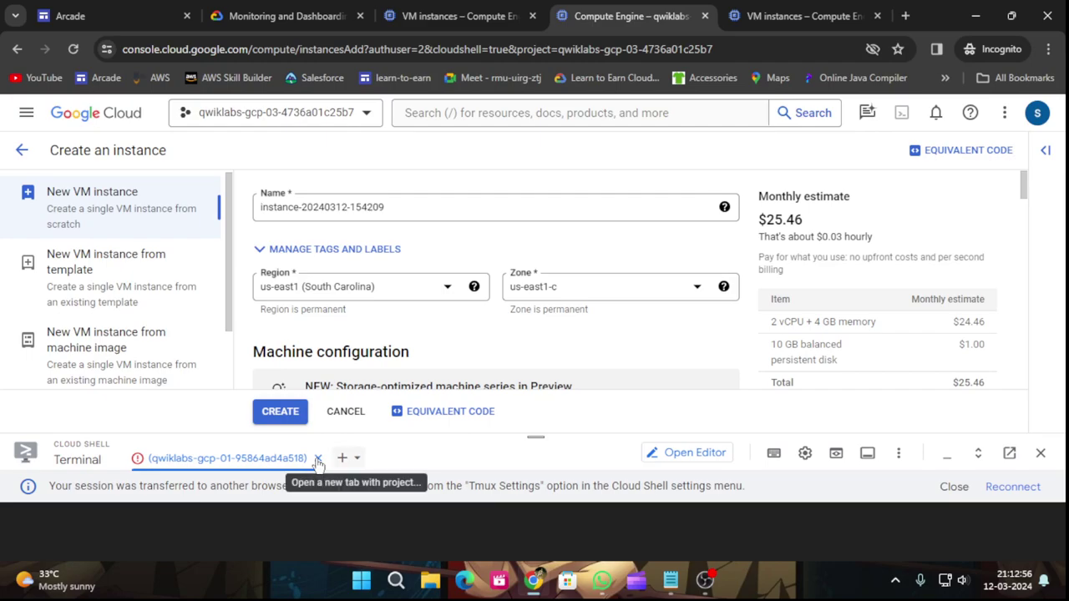
left_click(317, 458)
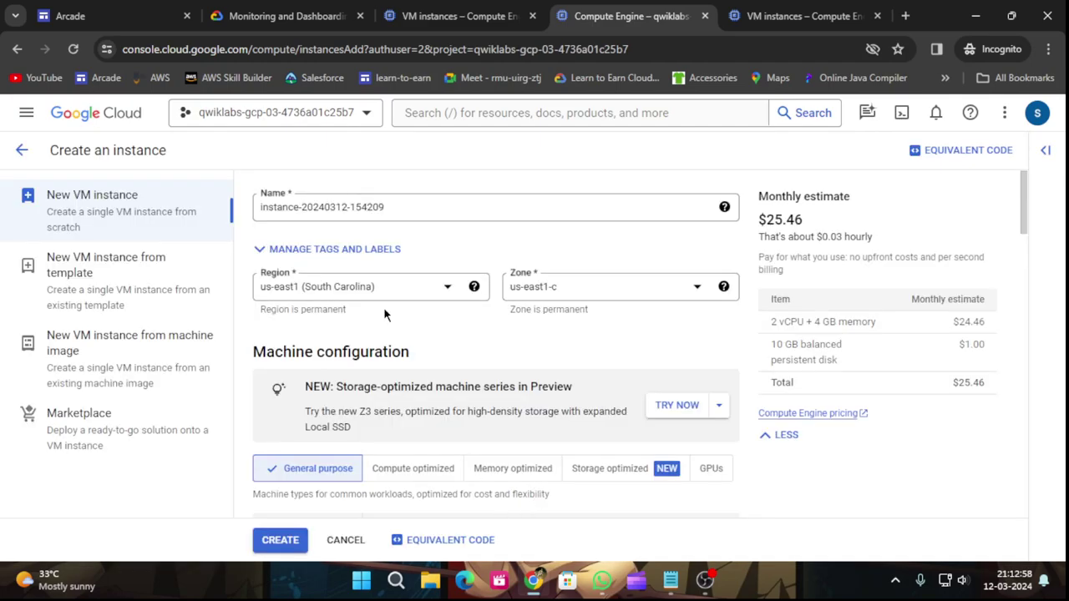
left_click_drag(399, 210, 241, 214)
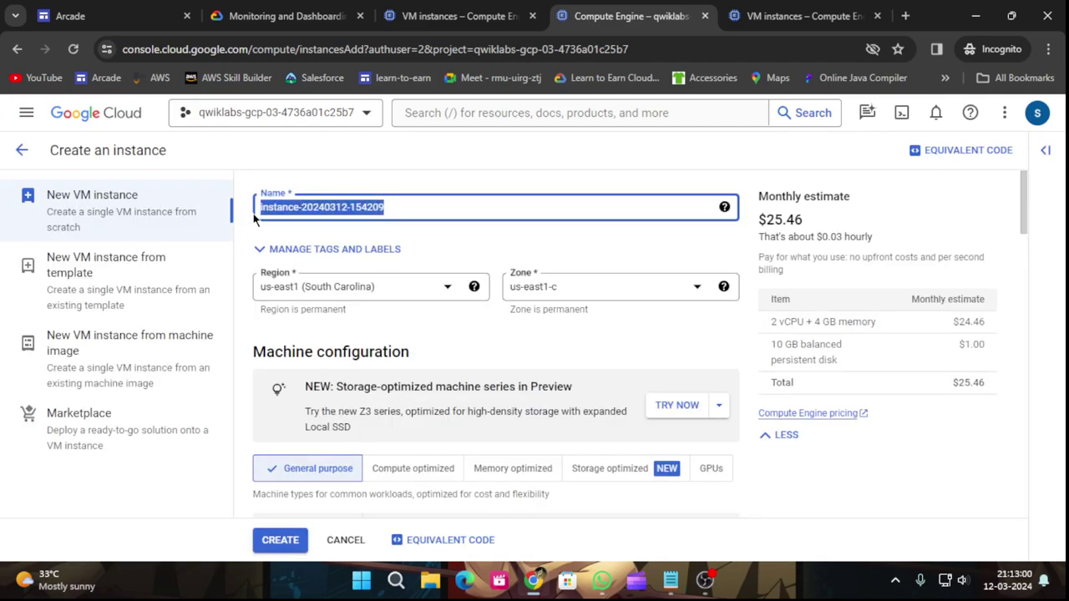
type("worker-1-server")
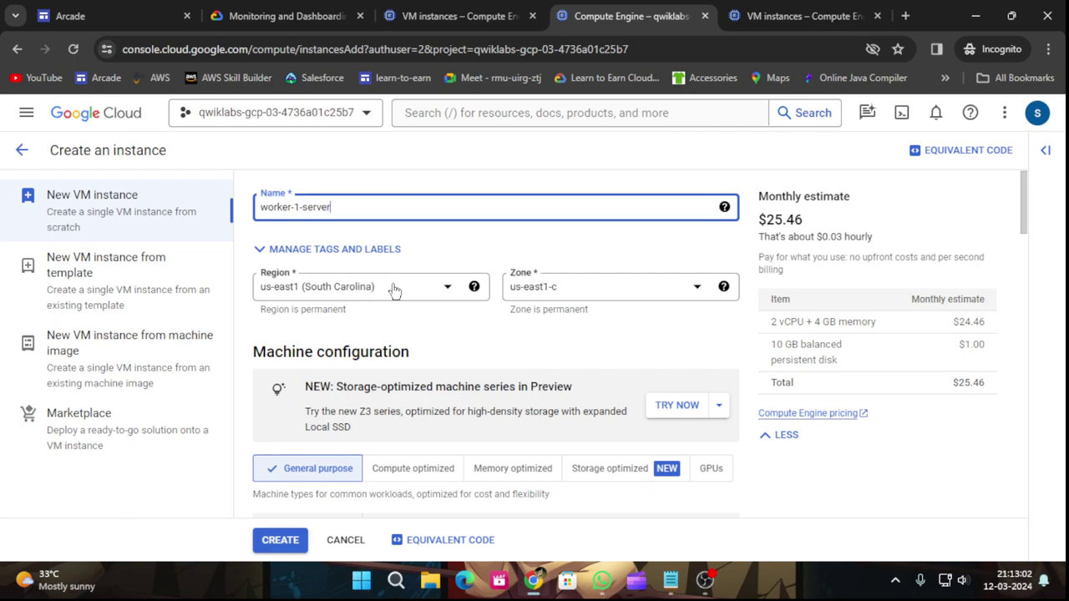
left_click(395, 289)
left_click(341, 346)
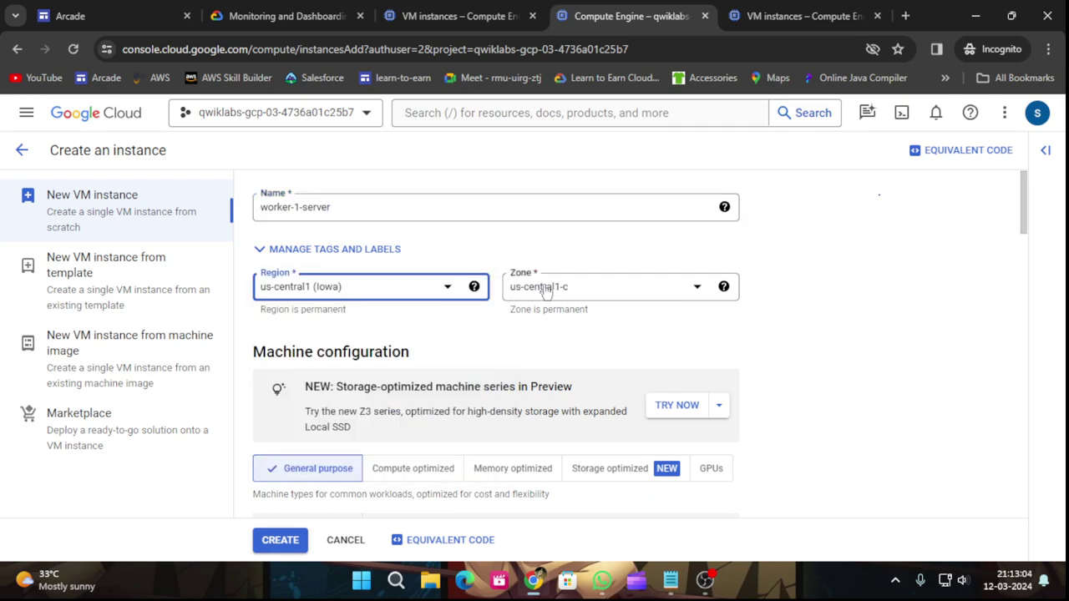
left_click(587, 290)
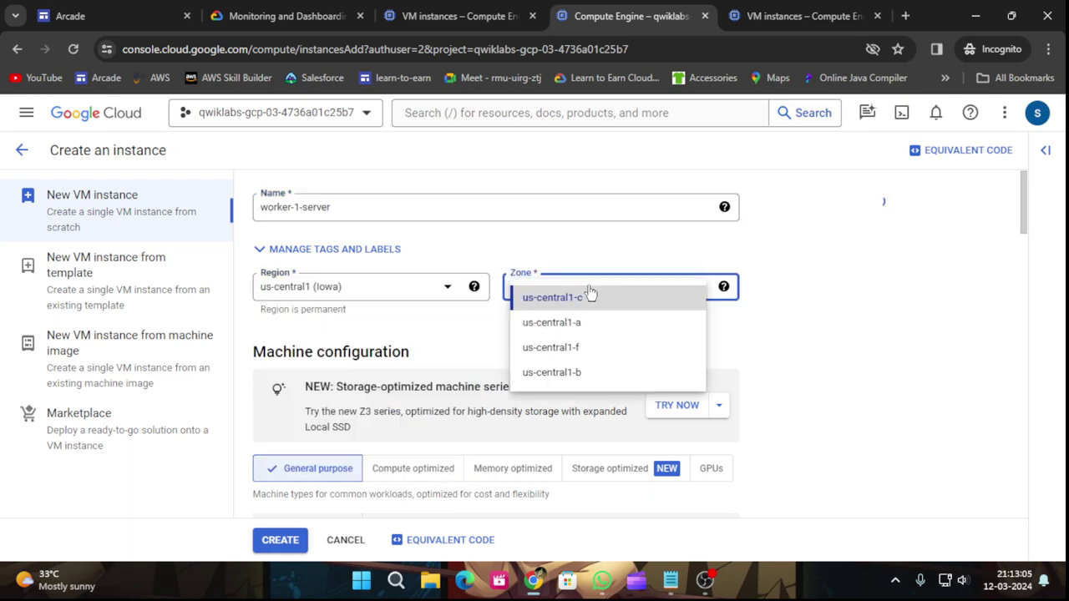
left_click(588, 331)
Set the boot disk image to Debian GNU/Linux 11 (bullseye).
left_click(309, 16)
scroll(415, 456, "down", 3)
scroll(450, 381, "down", 1)
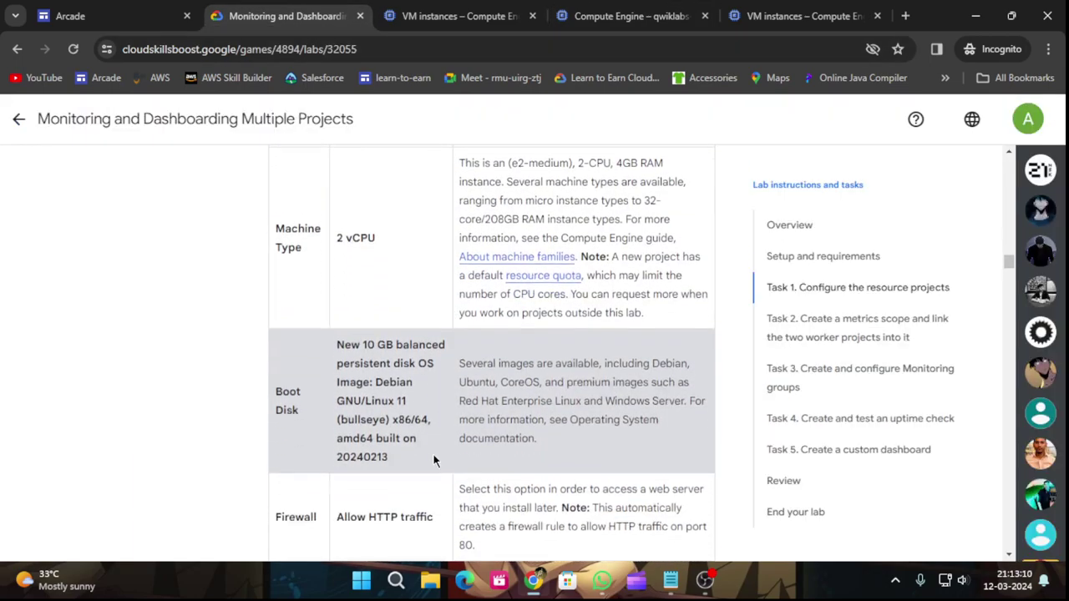
left_click(587, 8)
scroll(409, 380, "down", 6)
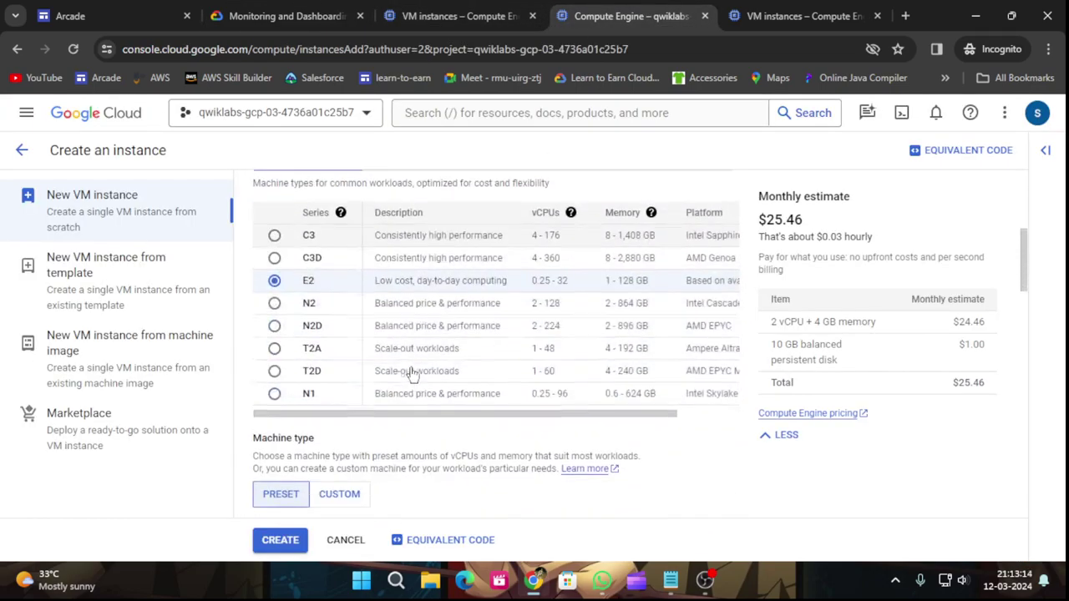
scroll(388, 396, "down", 4)
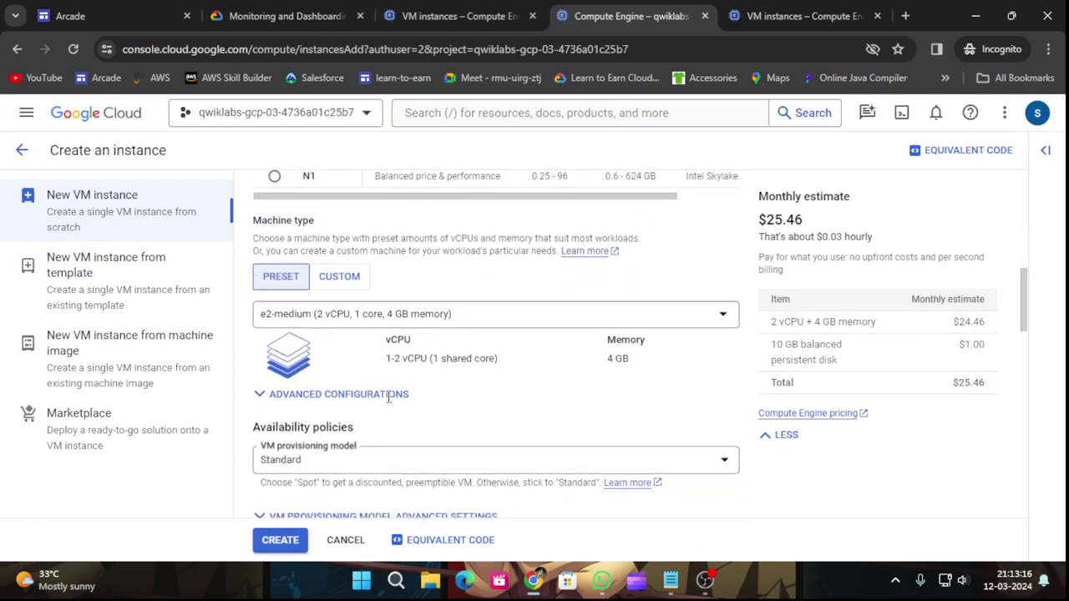
scroll(387, 397, "down", 5)
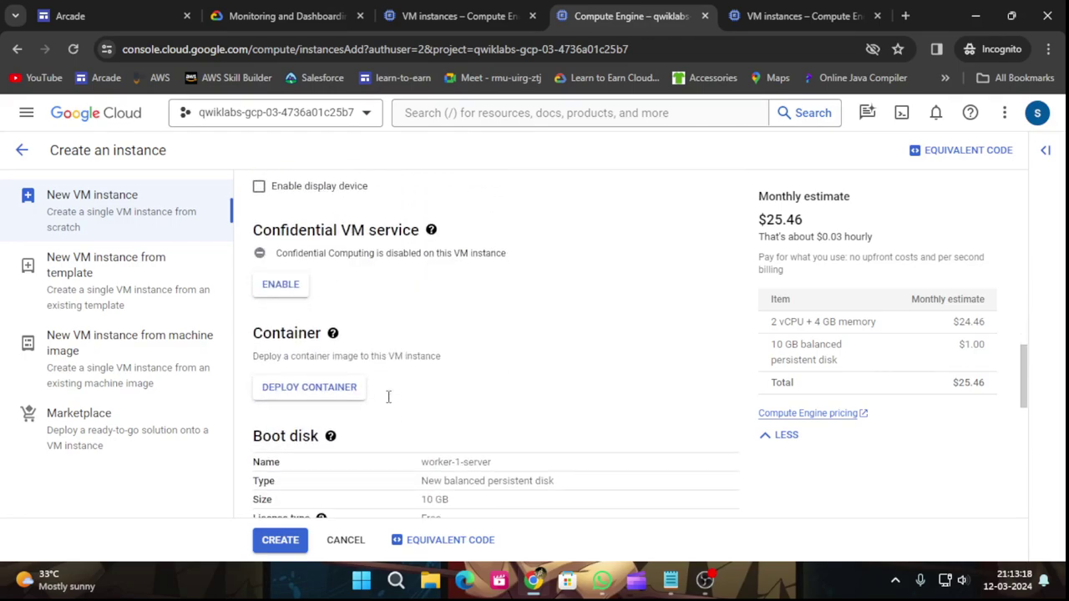
left_click(284, 342)
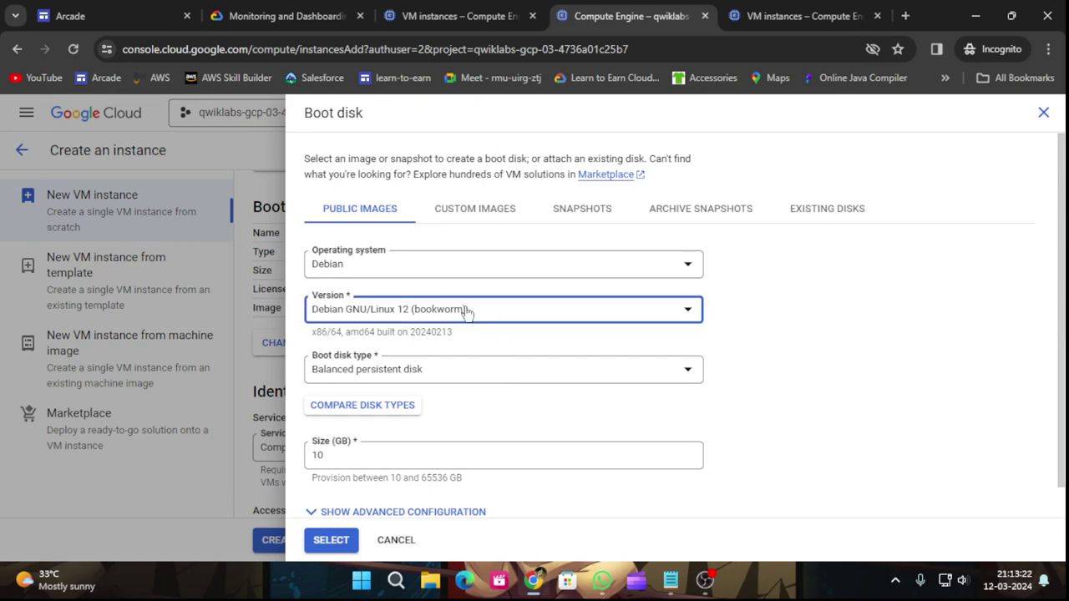
left_click(467, 309)
left_click(427, 447)
scroll(424, 446, "down", 1)
left_click(333, 540)
Allow HTTP traffic and create the worker-1-server instance.
scroll(412, 425, "down", 4)
left_click(259, 343)
scroll(371, 413, "down", 1)
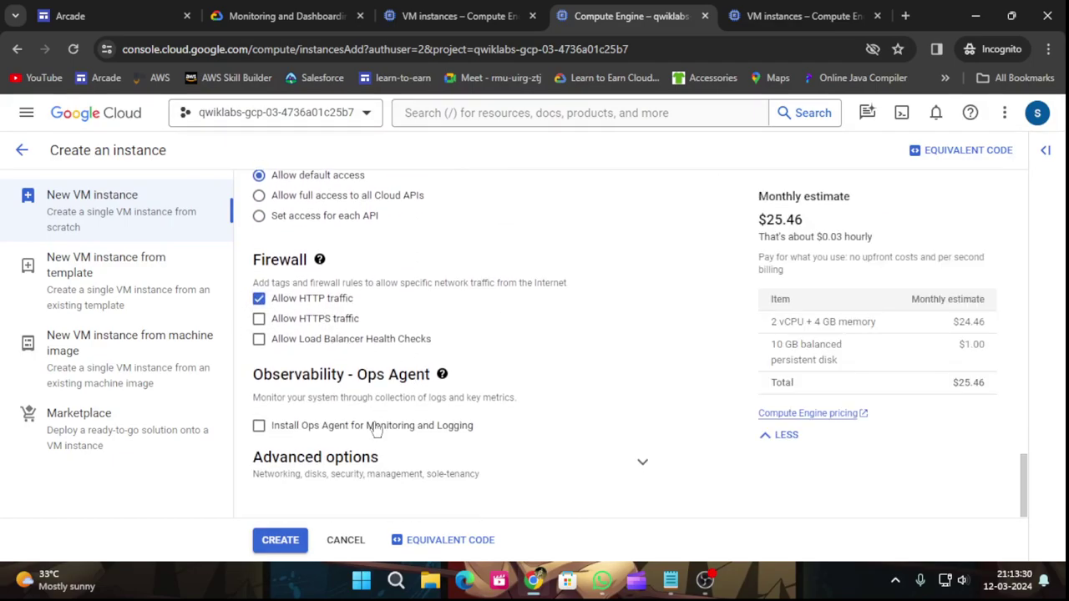
left_click(283, 539)
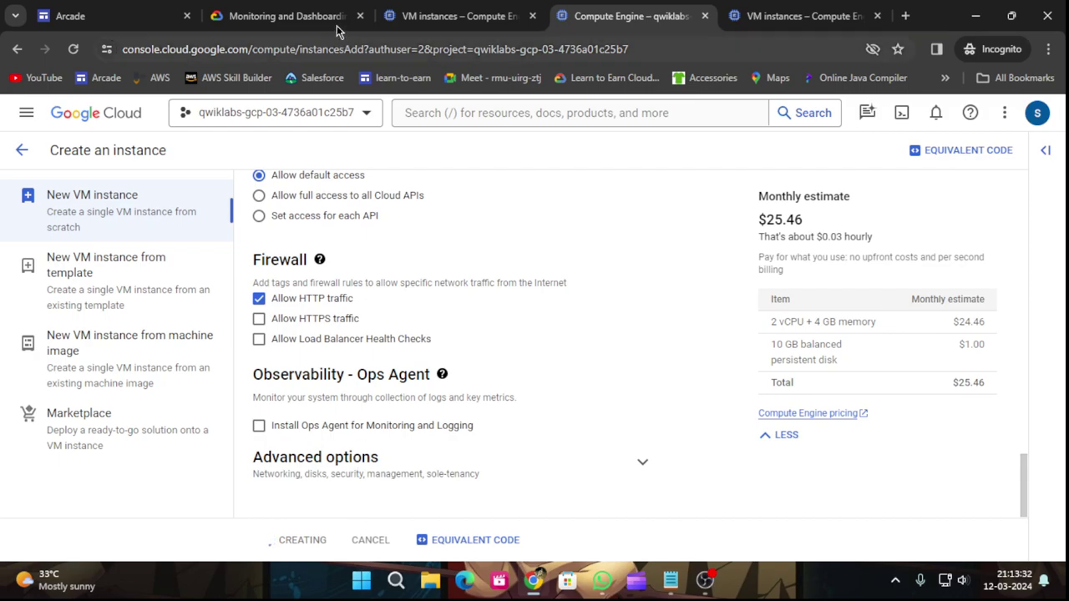
Review the Worker 2 lab steps and start a new VM instance in the Worker 2 project.
left_click(284, 16)
scroll(534, 410, "down", 3)
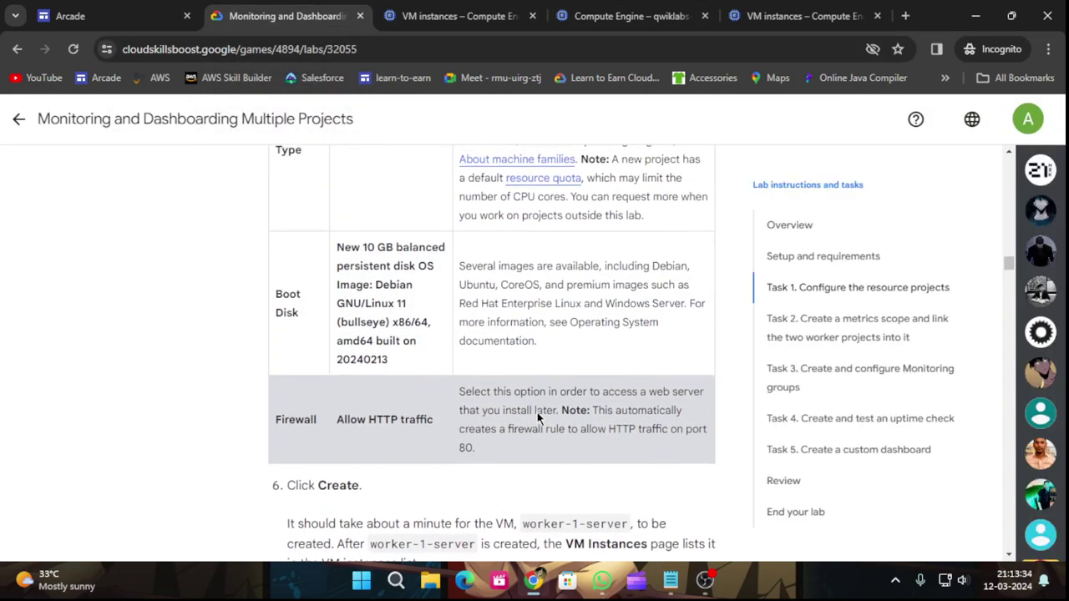
scroll(541, 404, "down", 2)
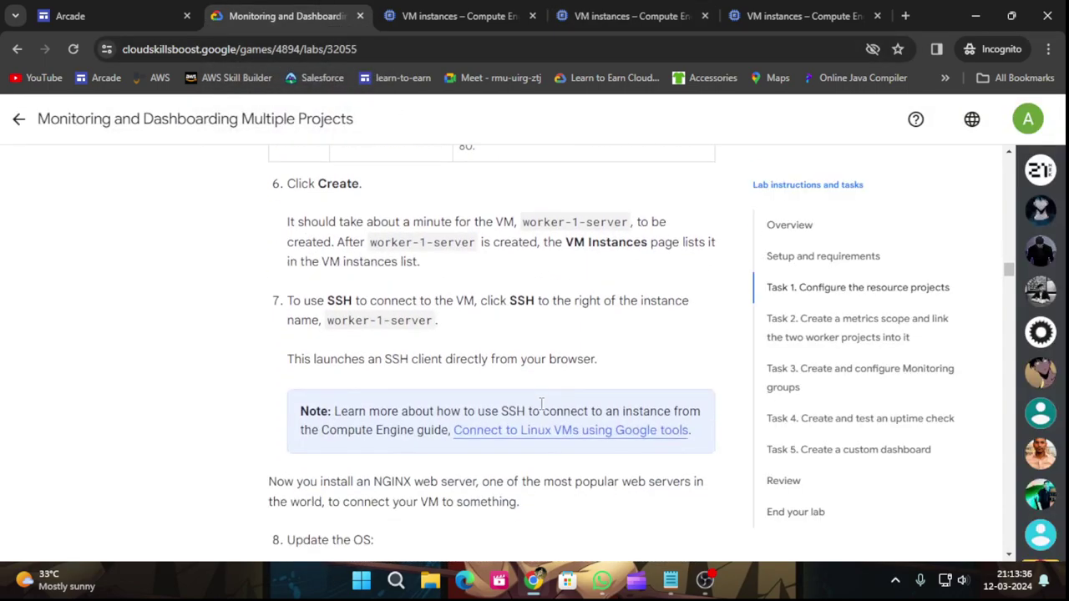
scroll(541, 404, "down", 1)
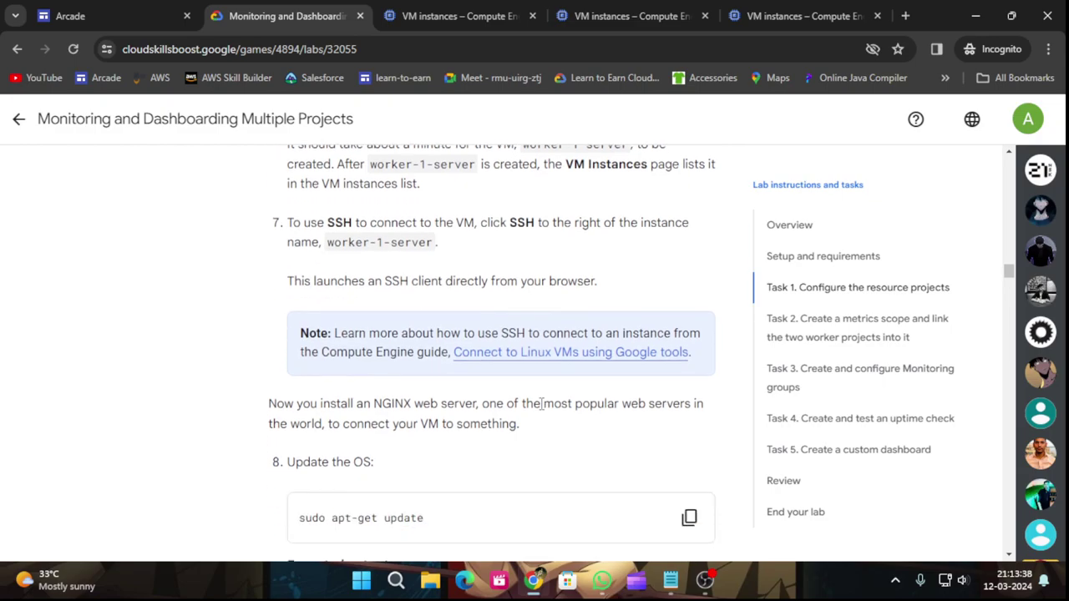
scroll(541, 404, "down", 1)
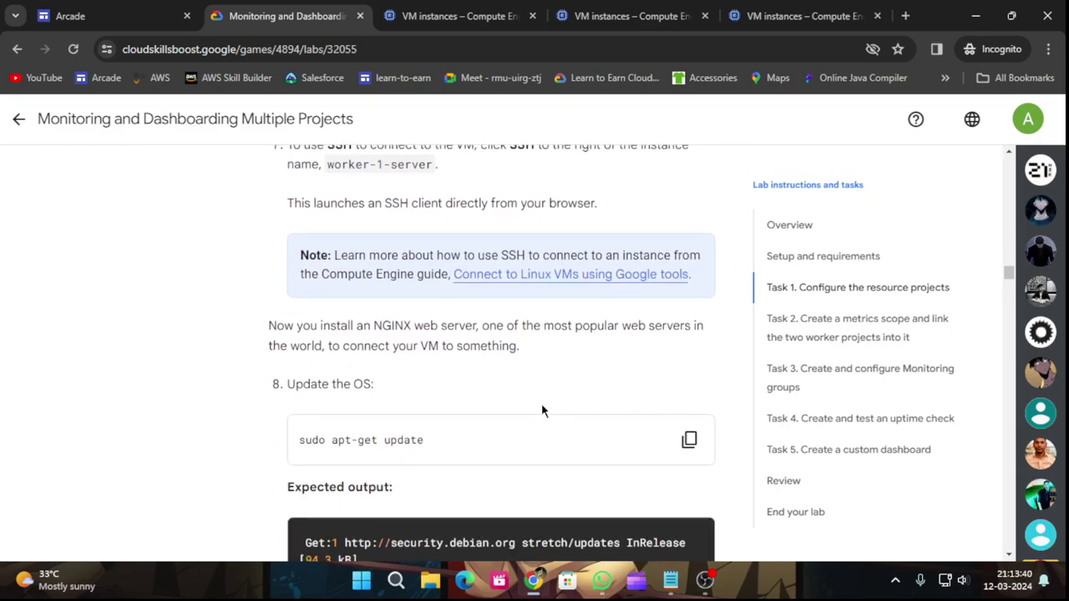
scroll(541, 409, "up", 1)
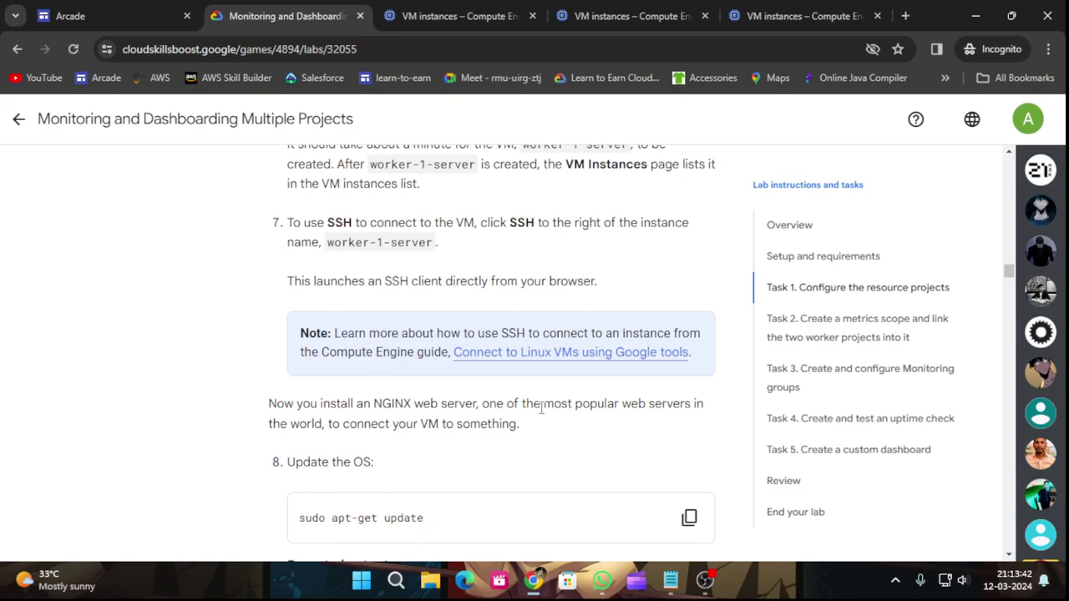
scroll(541, 409, "down", 4)
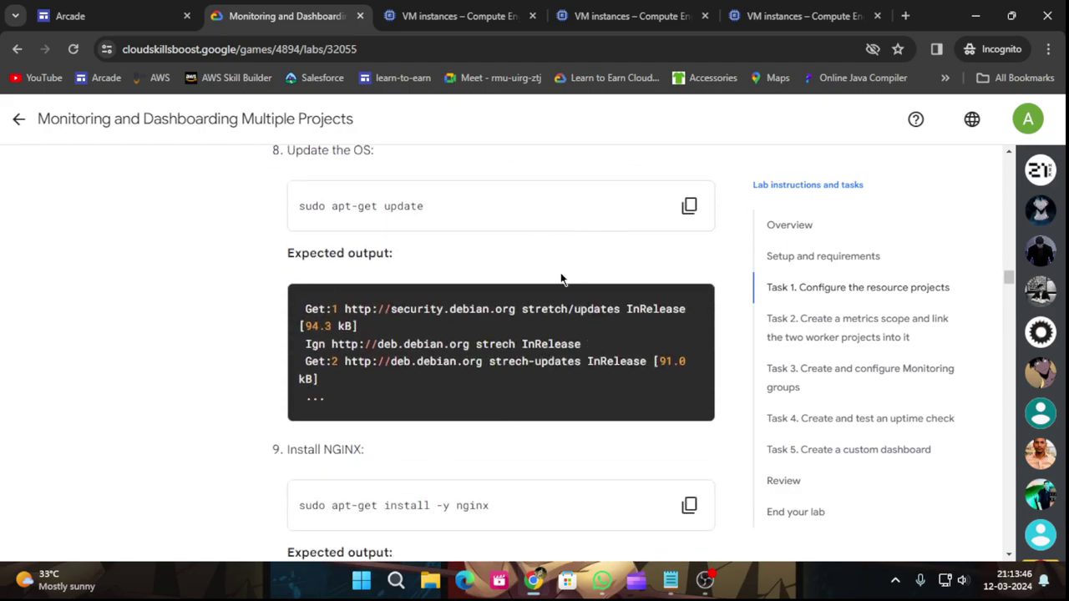
scroll(564, 275, "up", 15)
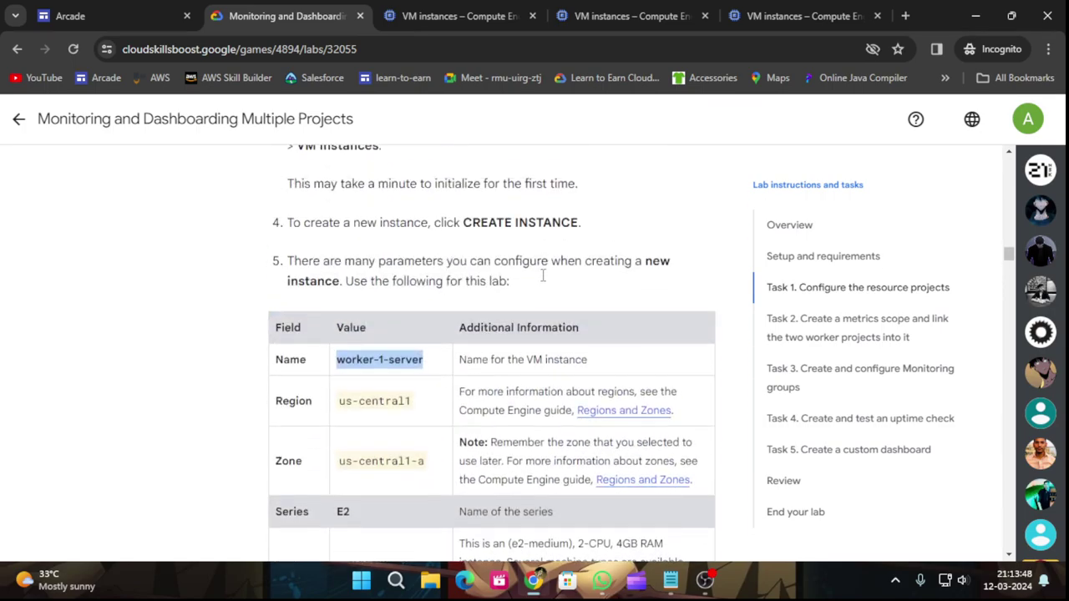
left_click(791, 10)
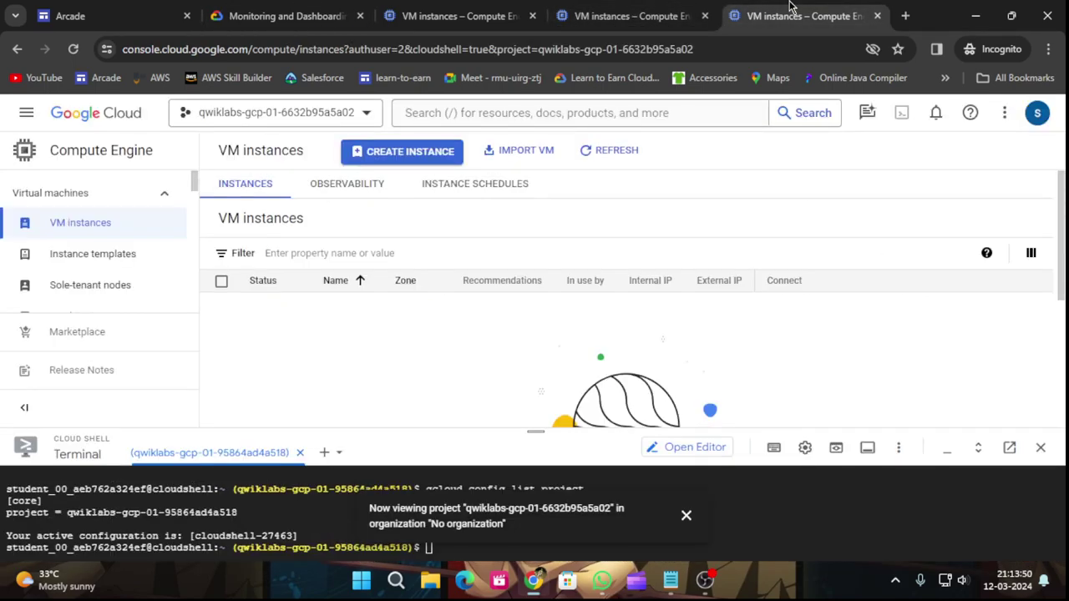
left_click(402, 151)
Select the worker-2-server instance name in the lab's step 13.
left_click(302, 10)
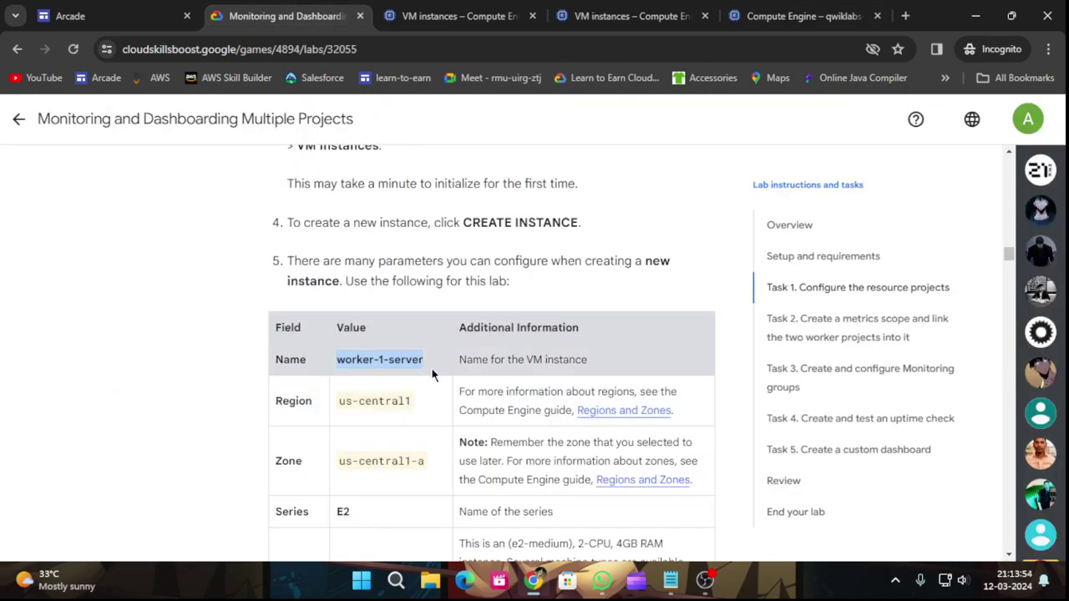
scroll(434, 401, "down", 20)
scroll(461, 409, "down", 10)
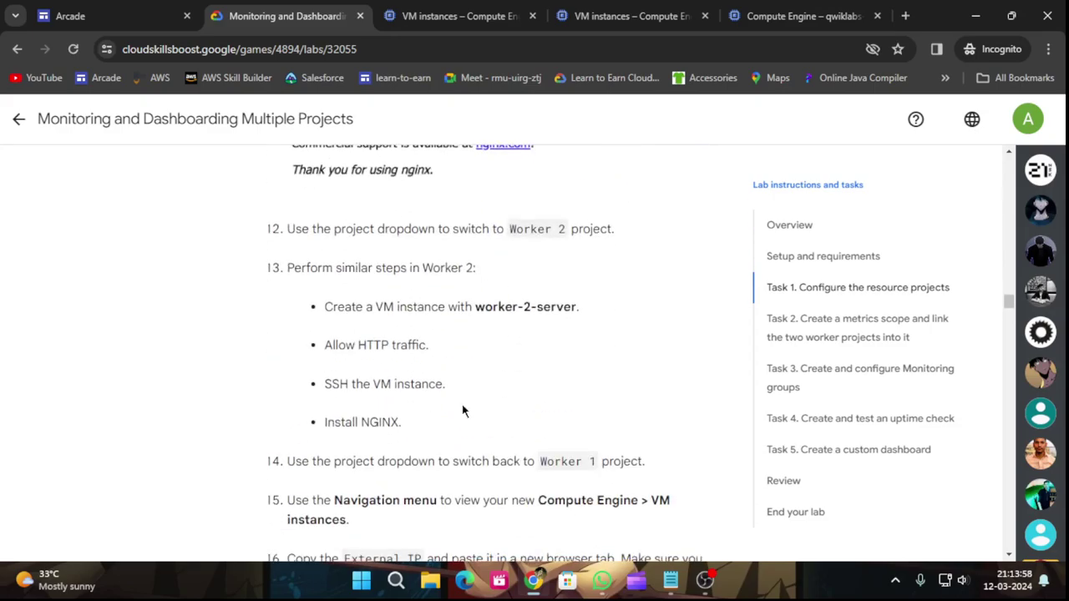
scroll(463, 411, "down", 1)
left_click_drag(475, 231, 566, 233)
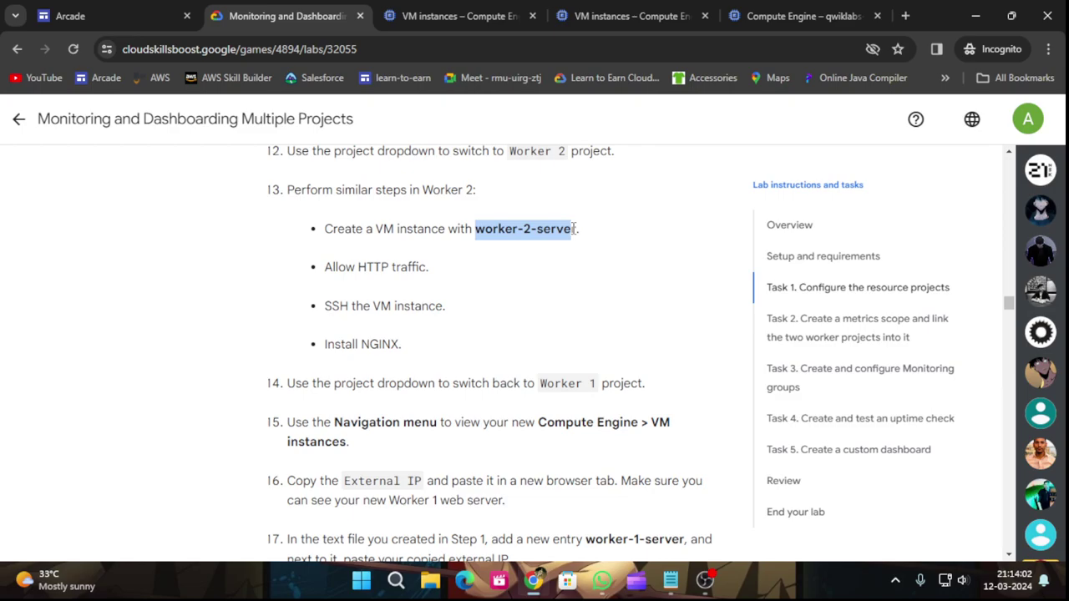
left_click_drag(573, 229, 481, 226)
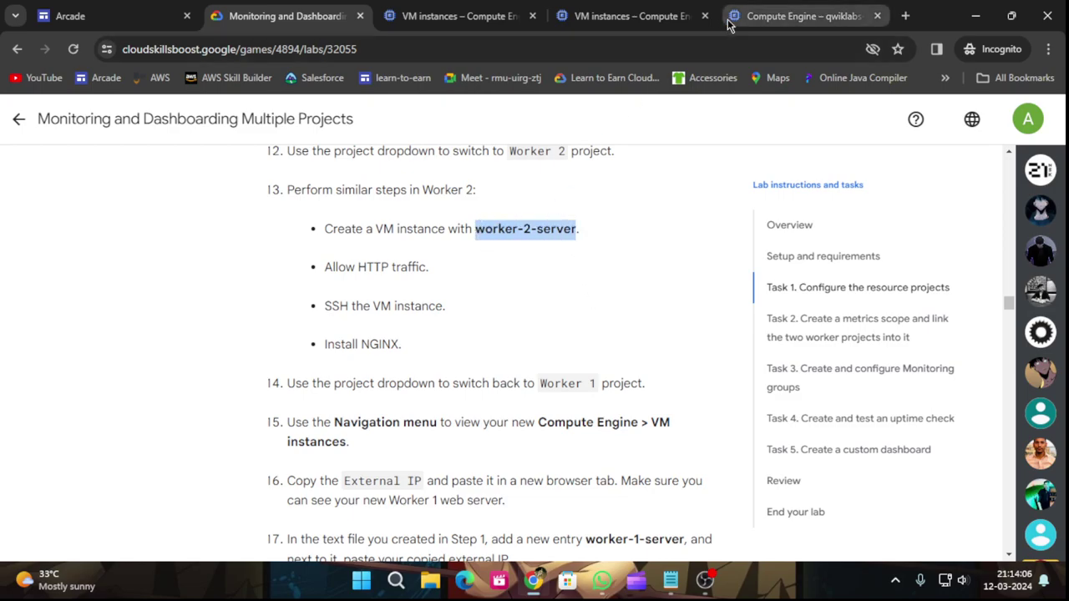
left_click(766, 10)
Name the new instance worker-2-server.
left_click_drag(398, 209, 224, 225)
type("worker-2-server")
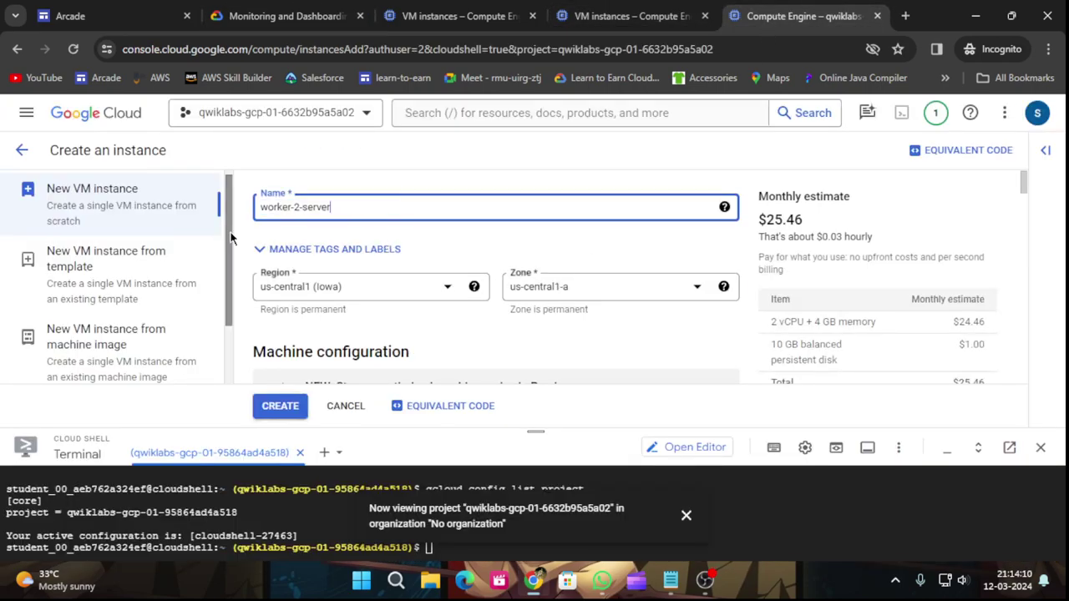
scroll(524, 298, "down", 5)
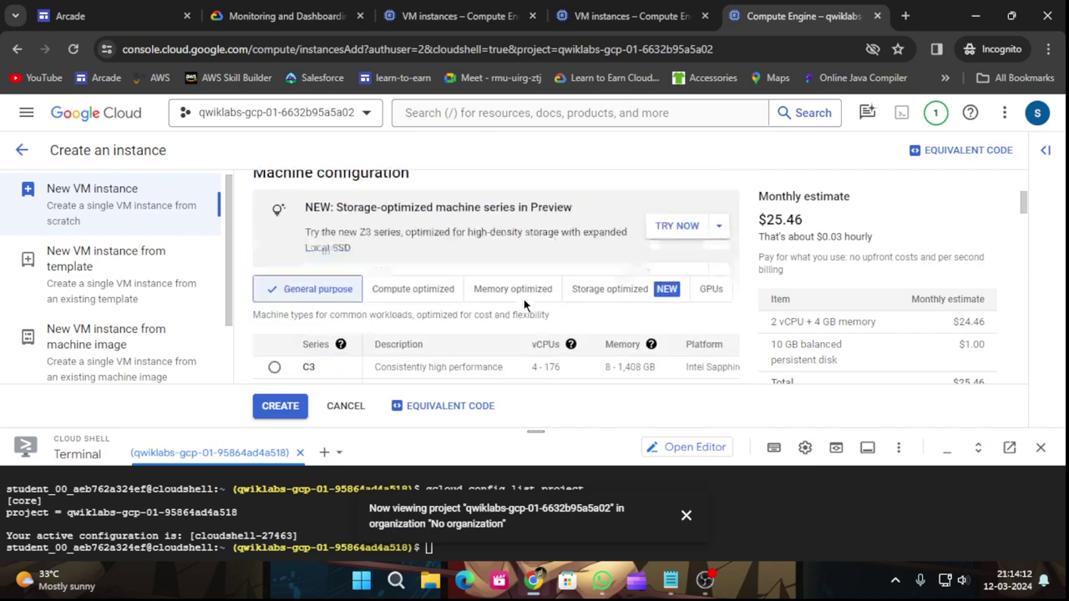
scroll(538, 292, "down", 10)
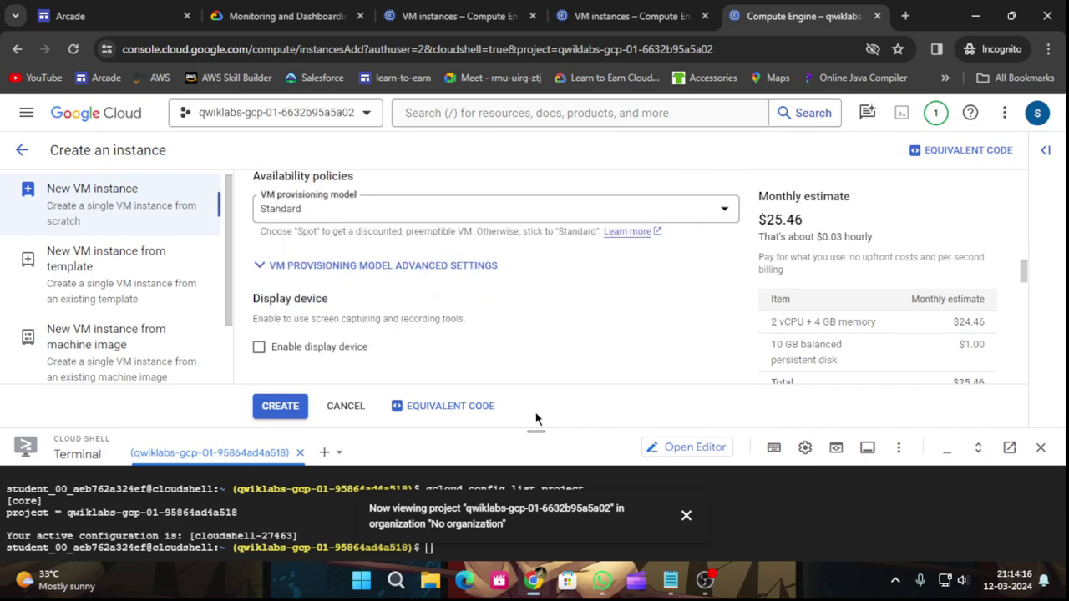
left_click_drag(535, 431, 550, 583)
scroll(417, 334, "down", 2)
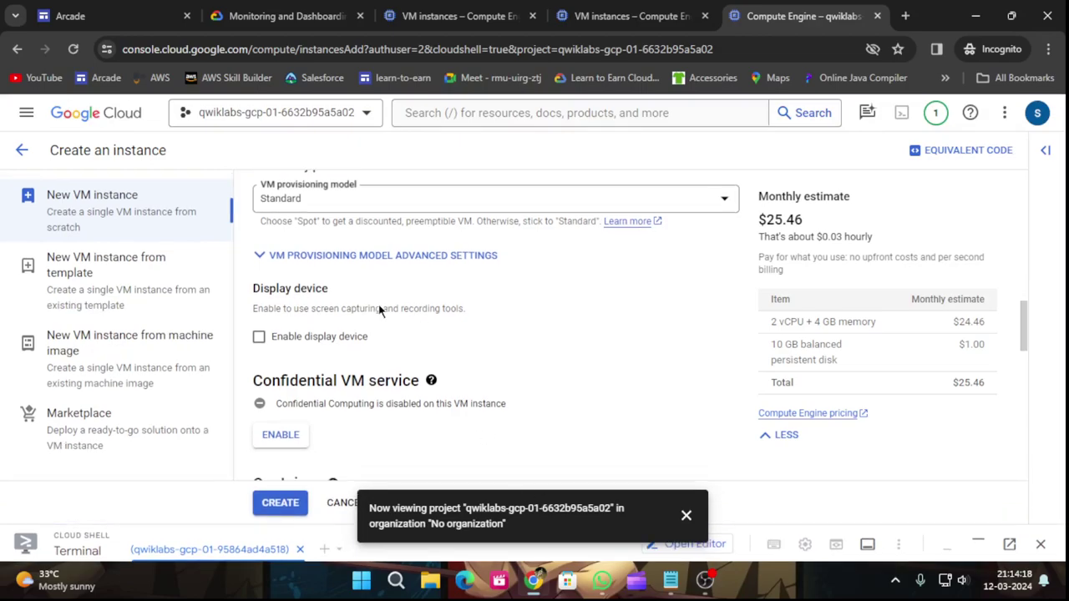
scroll(382, 313, "down", 4)
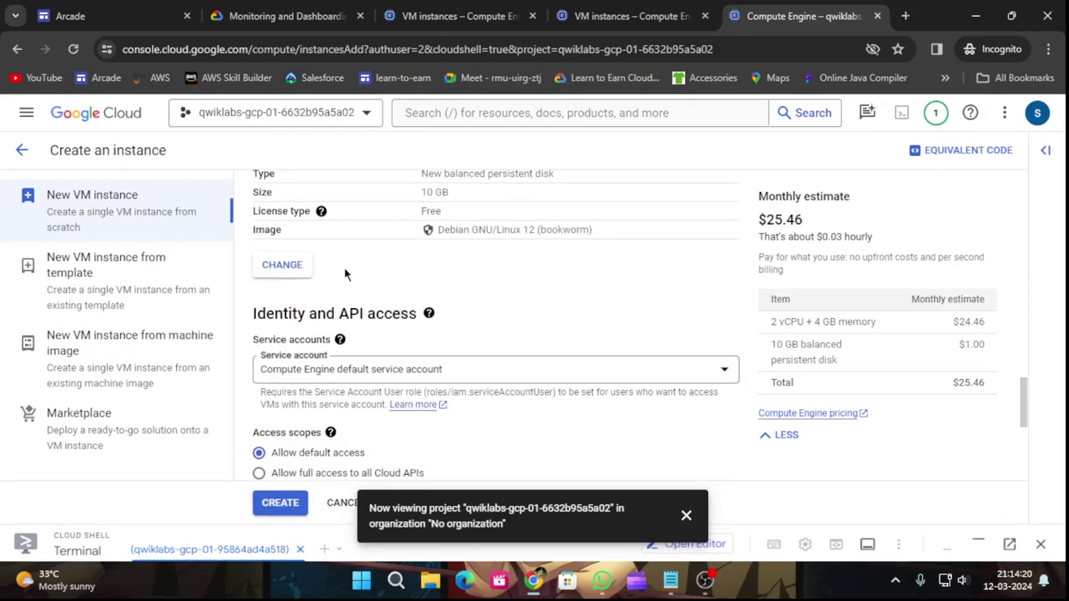
Change the boot disk to Debian GNU/Linux 11 (bullseye).
left_click(293, 269)
left_click(508, 313)
left_click(386, 446)
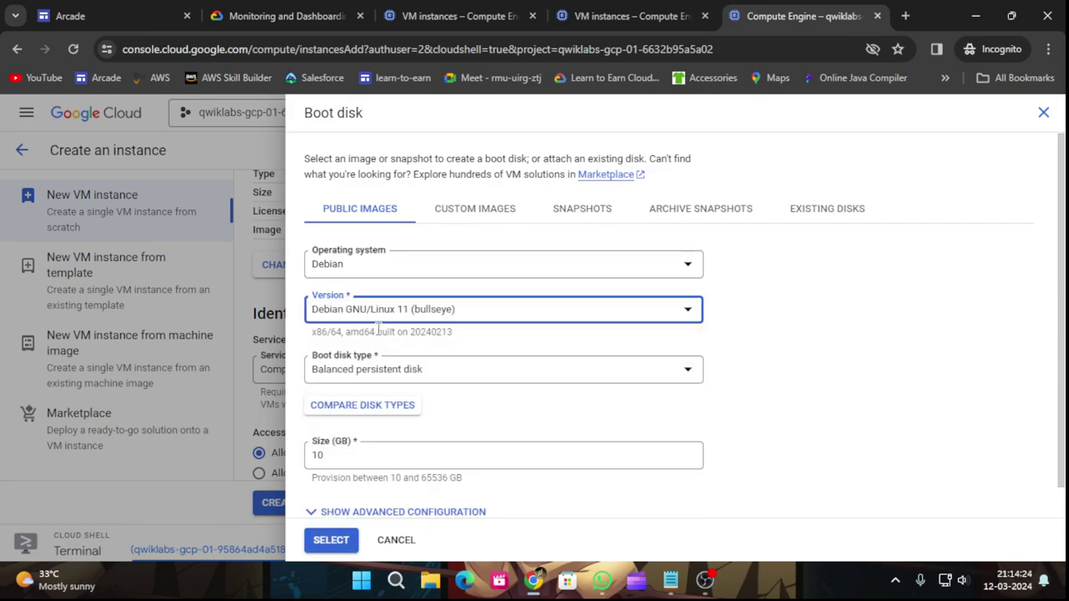
left_click(332, 540)
Allow HTTP traffic and create the worker-2-server instance.
left_click(684, 518)
scroll(357, 375, "down", 2)
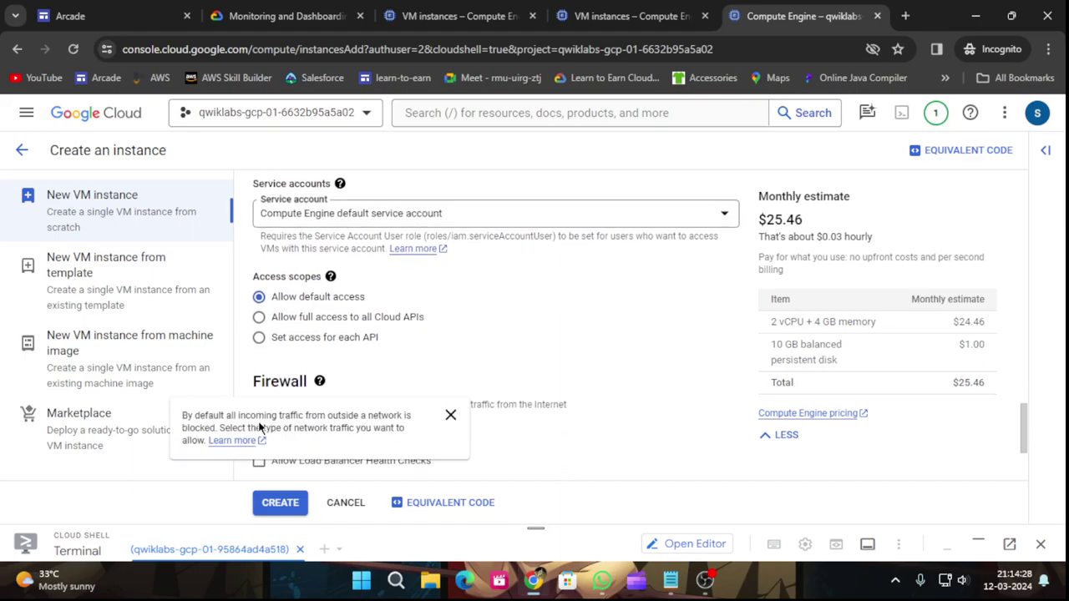
left_click(450, 414)
left_click(258, 420)
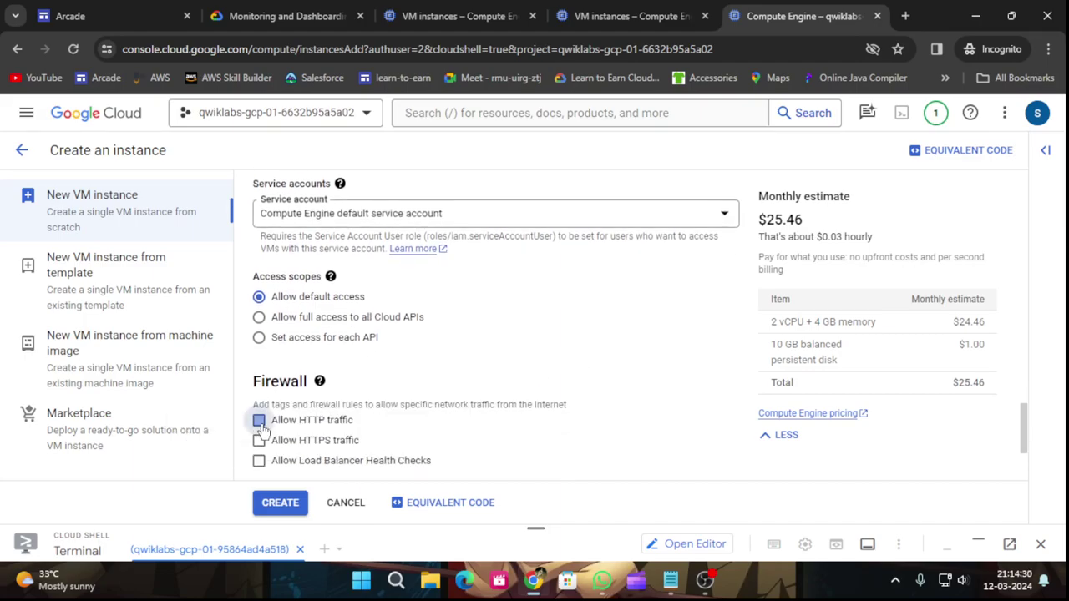
scroll(287, 459, "down", 2)
left_click(281, 502)
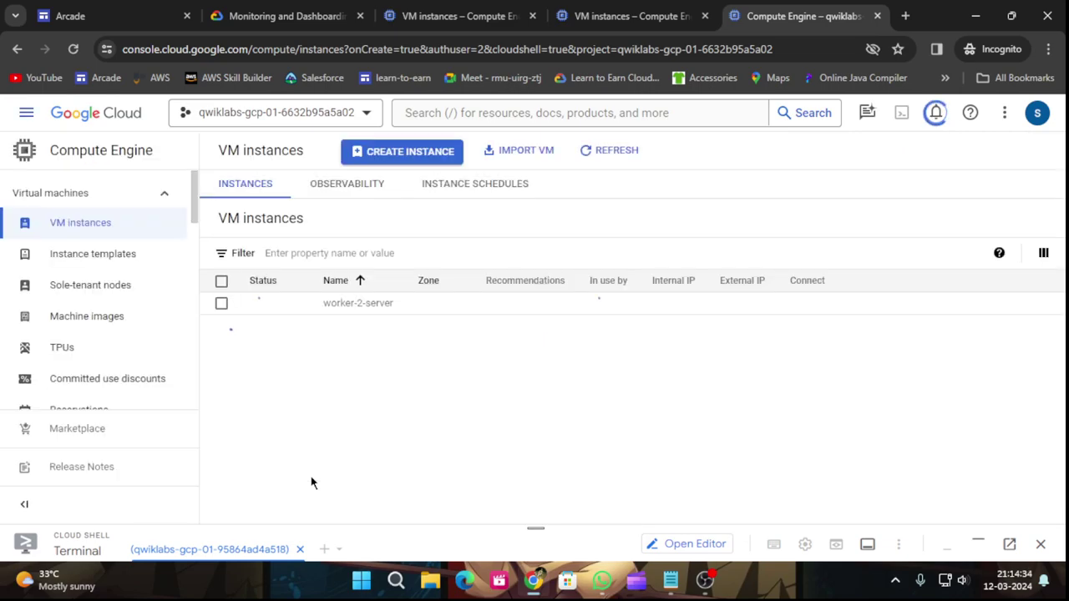
Open an SSH-in-browser session to worker-1-server from the Worker 1 project's VM instances.
left_click(37, 244)
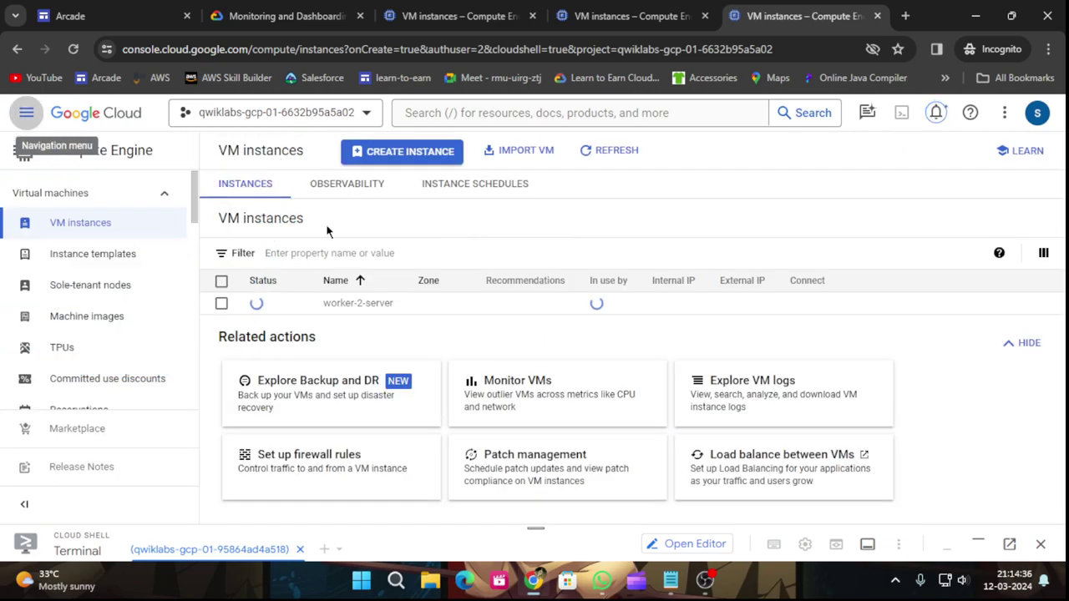
left_click(604, 9)
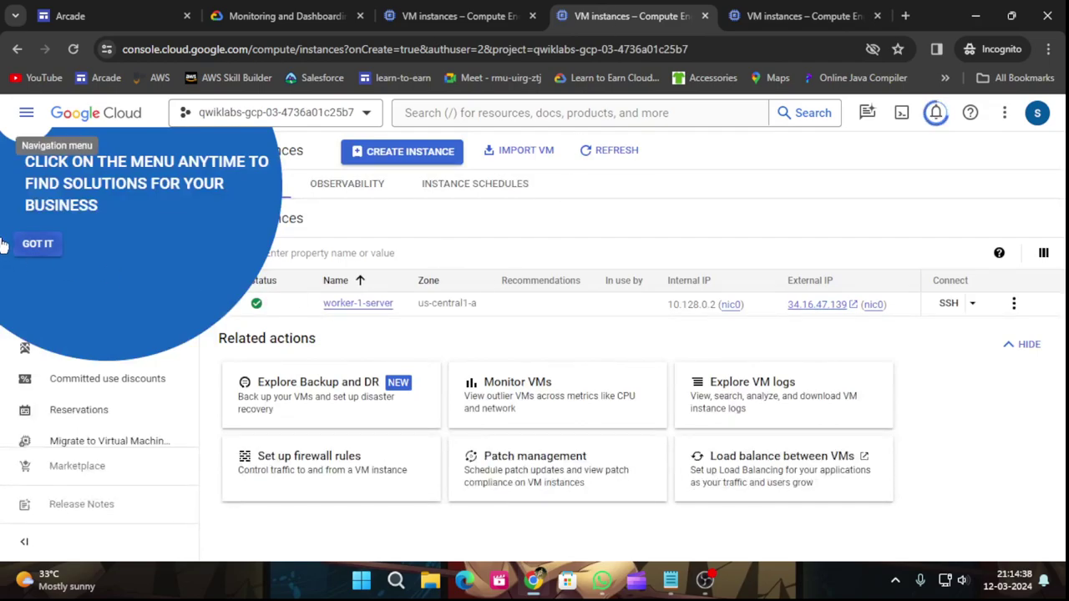
left_click(36, 243)
left_click(948, 304)
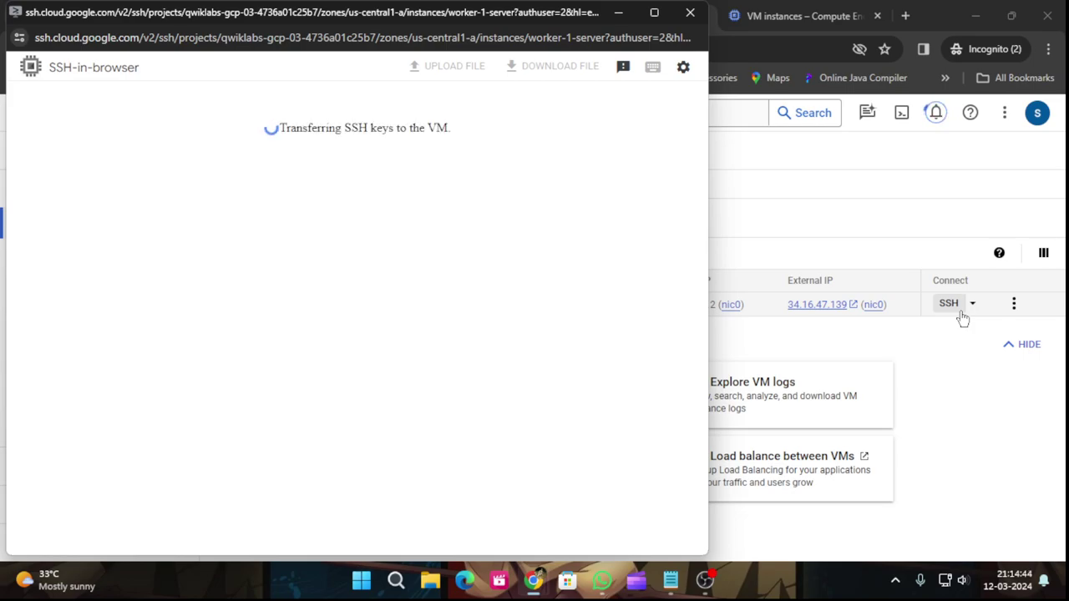
Copy the lab's sudo apt-get update command and bring the SSH window back.
left_click(617, 14)
left_click(286, 10)
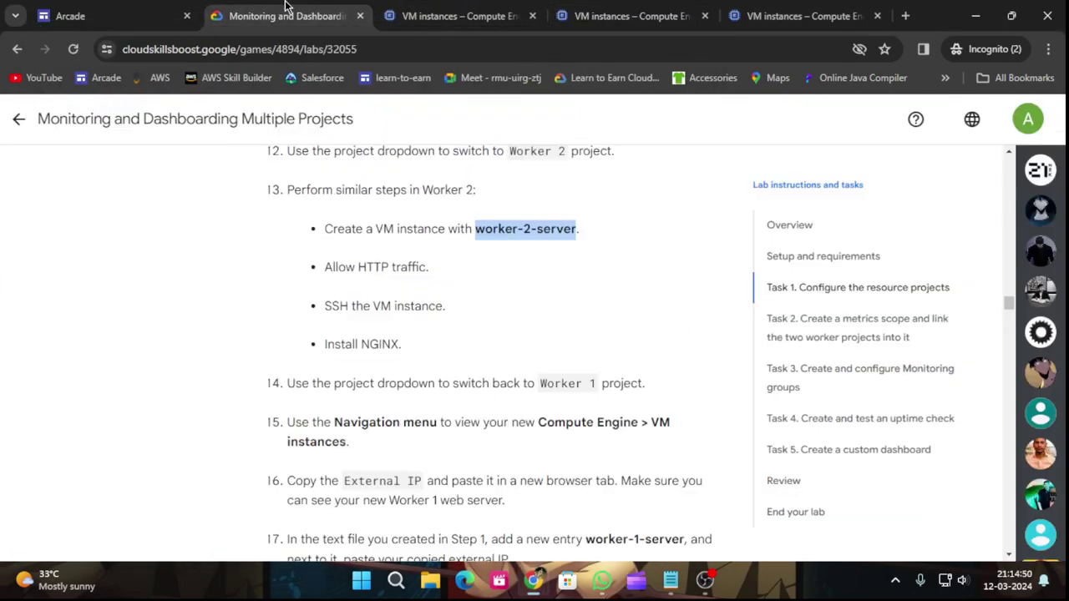
scroll(522, 413, "up", 15)
scroll(497, 386, "down", 7)
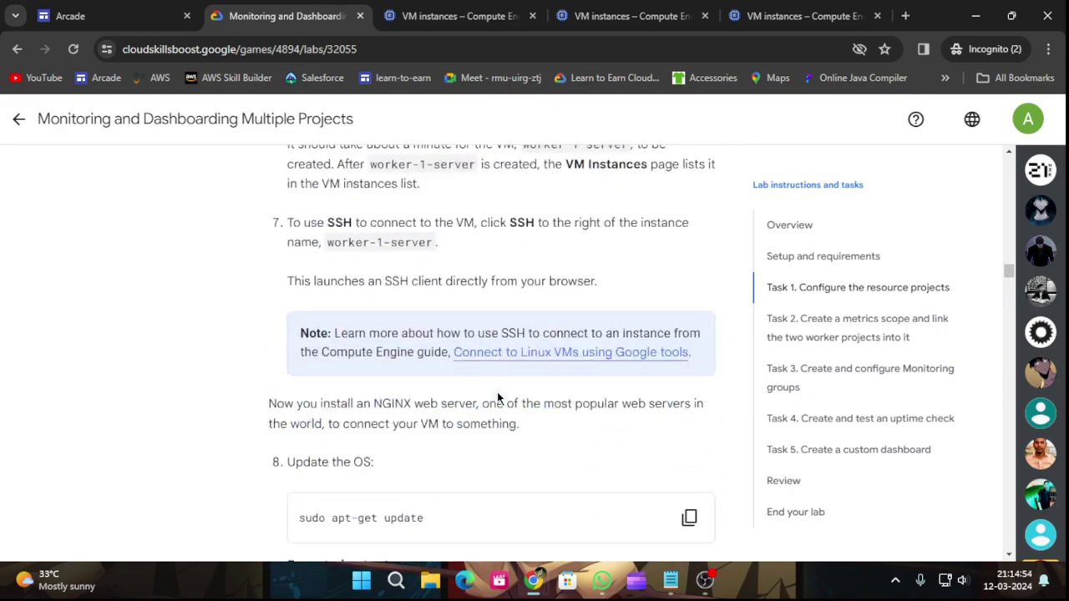
left_click(688, 360)
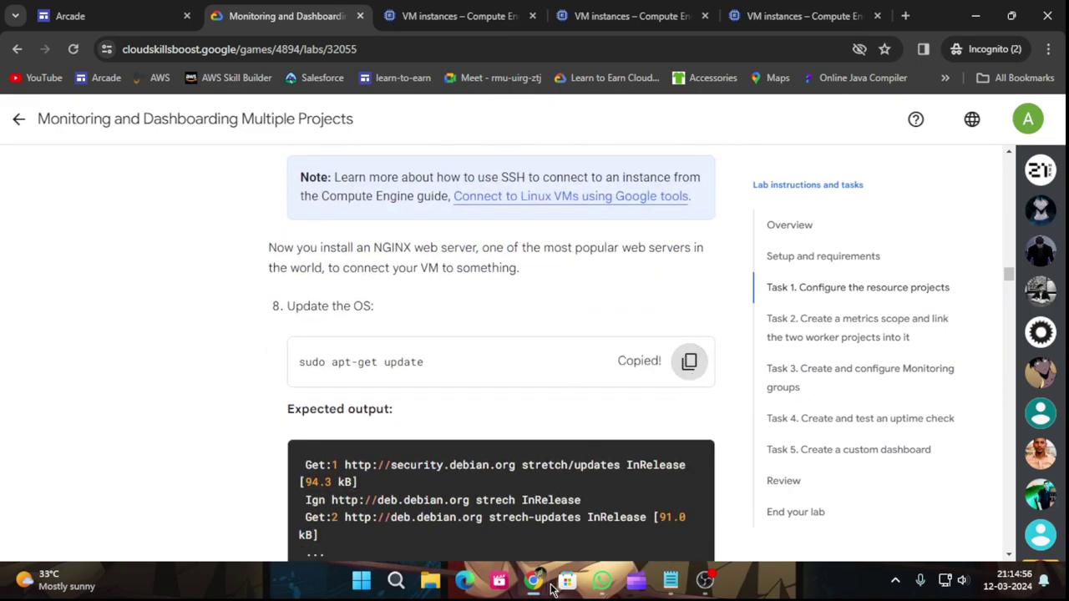
mouse_move(551, 589)
left_click(632, 501)
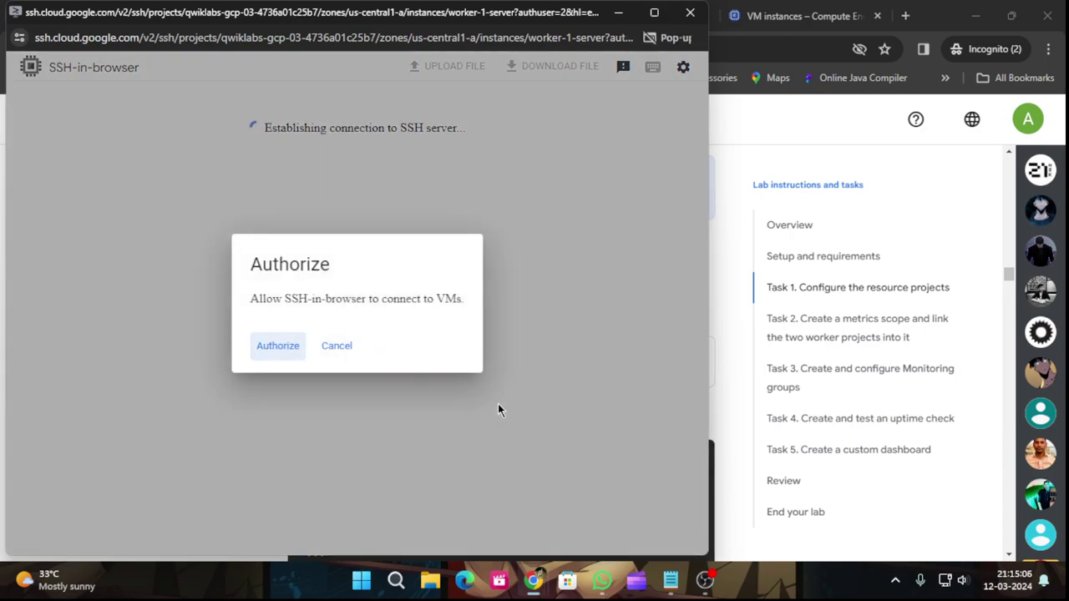
Authorize SSH-in-browser and run sudo apt-get update on worker-1-server.
left_click(283, 351)
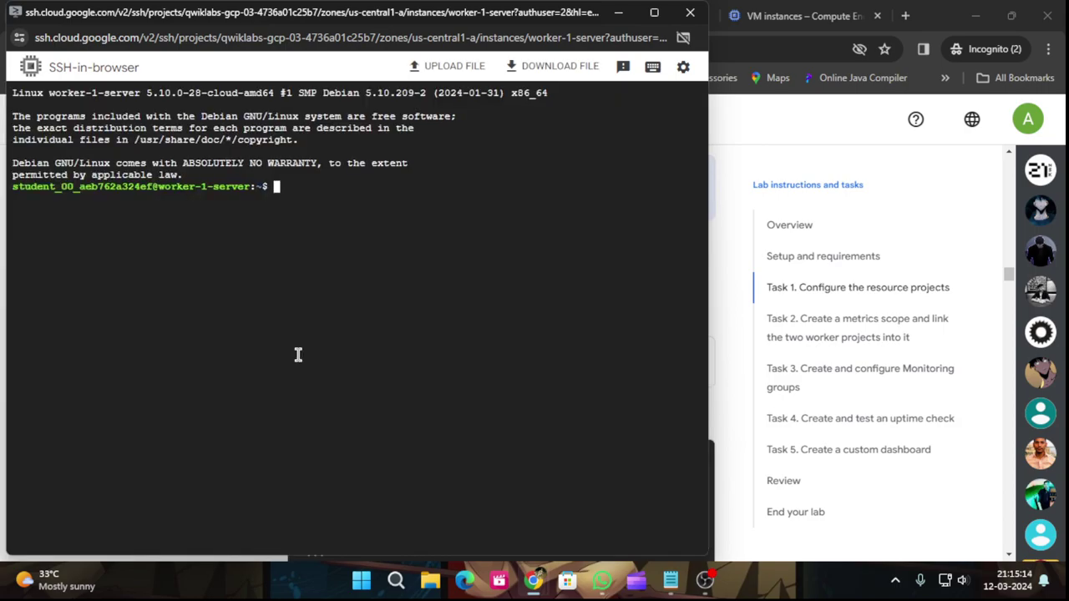
key("ctrl+v")
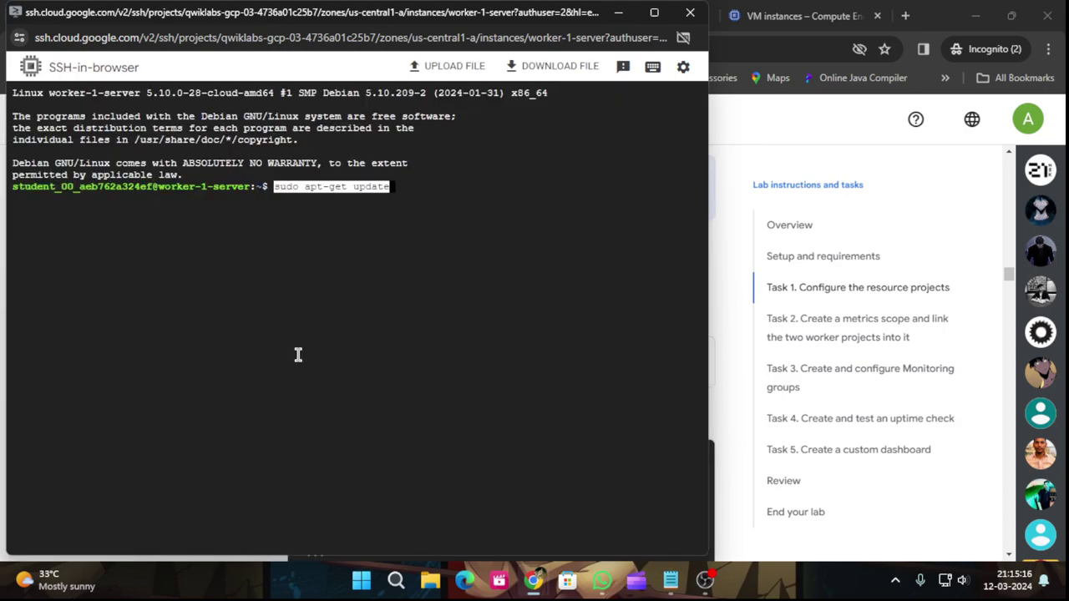
key("Return")
Install NGINX on worker-1-server with sudo apt-get install -y nginx from the lab.
key("alt+Tab")
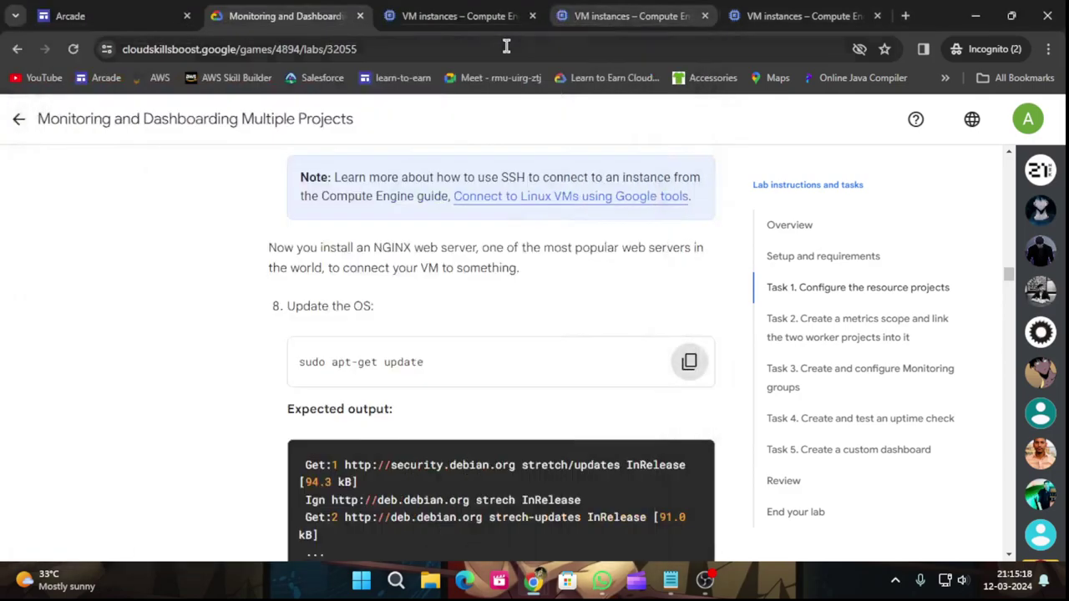
scroll(527, 352, "down", 5)
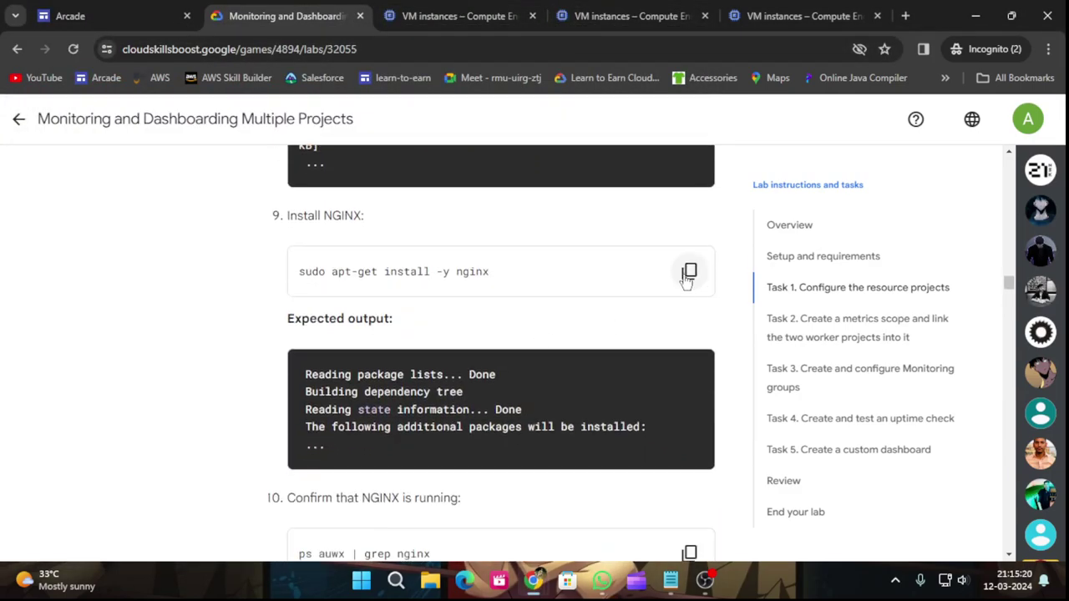
left_click(689, 273)
mouse_move(533, 581)
left_click(616, 505)
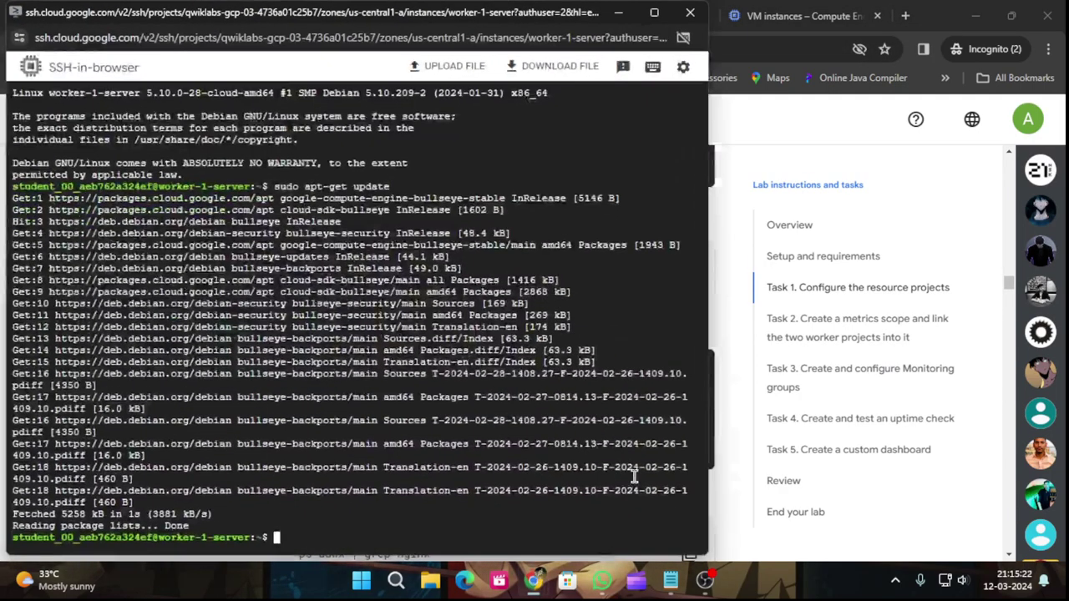
key("ctrl+v")
key("Return")
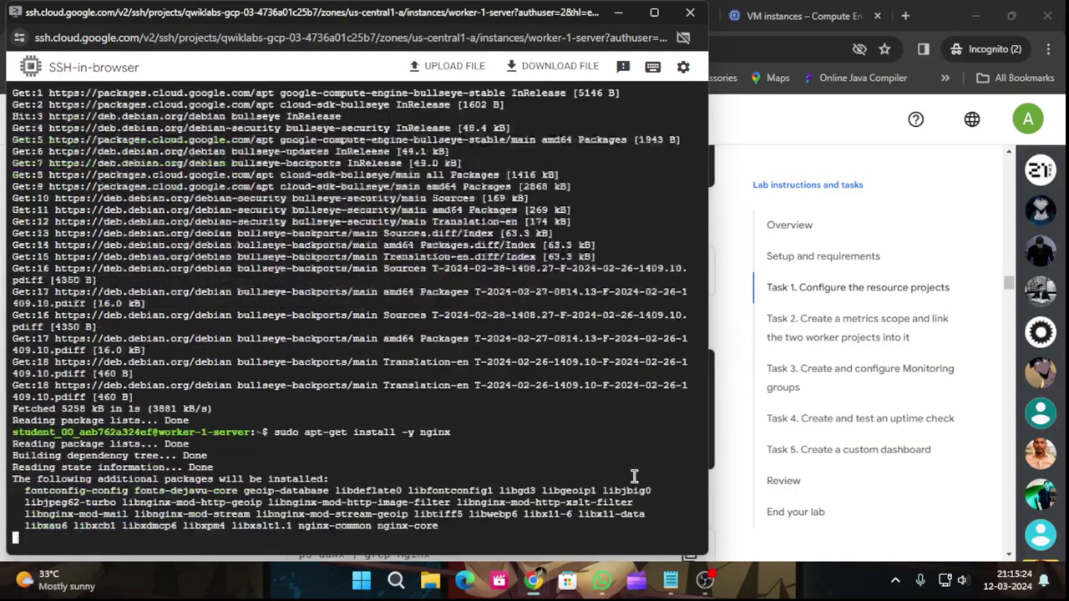
Run ps auwx | grep nginx to confirm the nginx master and worker processes are running.
left_click(620, 19)
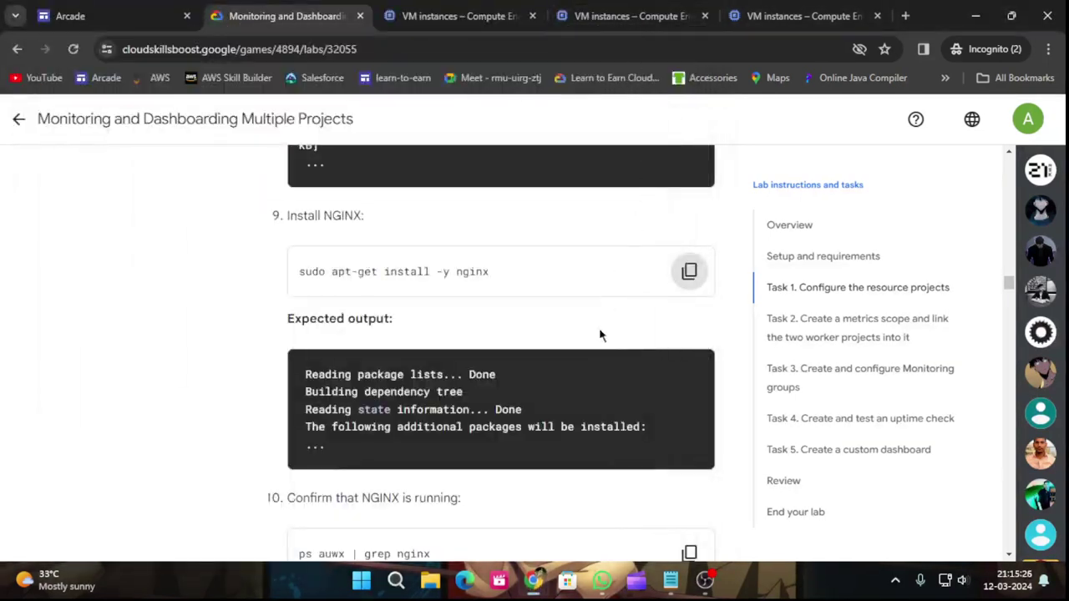
scroll(680, 393, "down", 2)
left_click(689, 398)
scroll(569, 387, "down", 4)
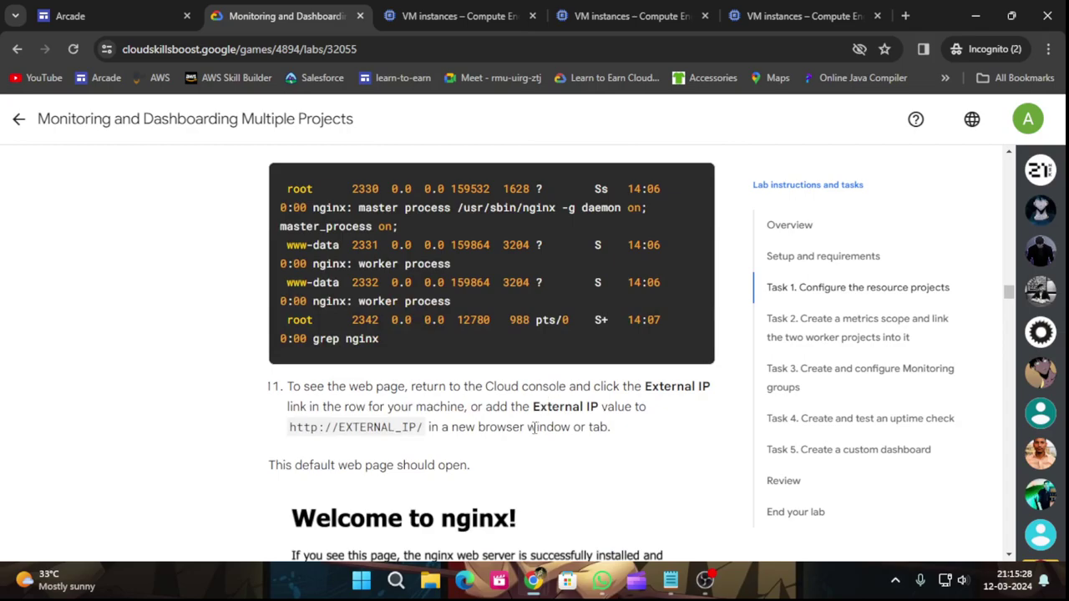
mouse_move(532, 587)
left_click(604, 506)
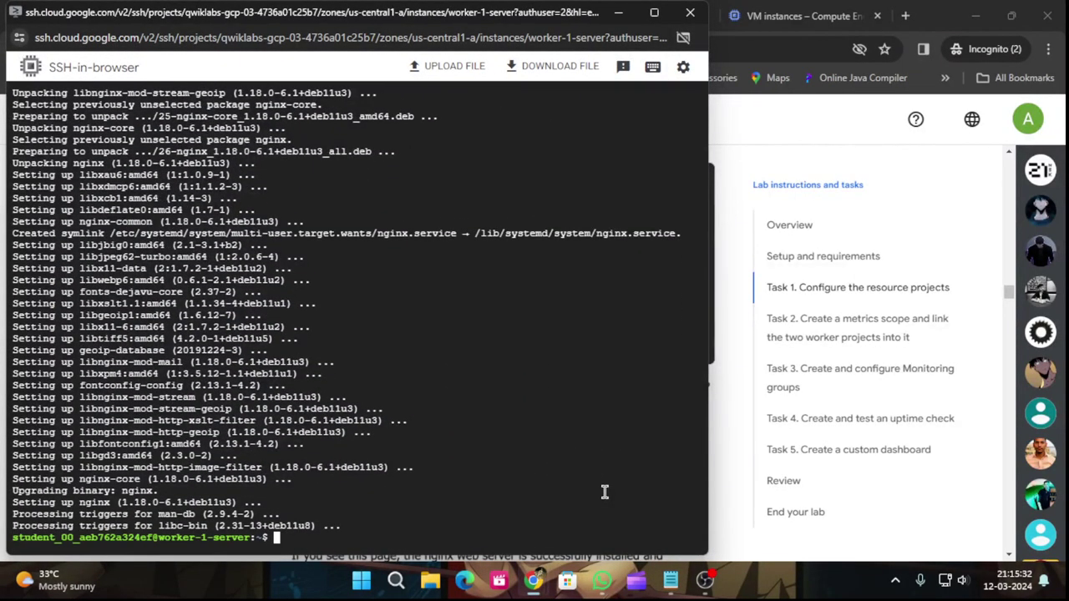
key("ctrl+v")
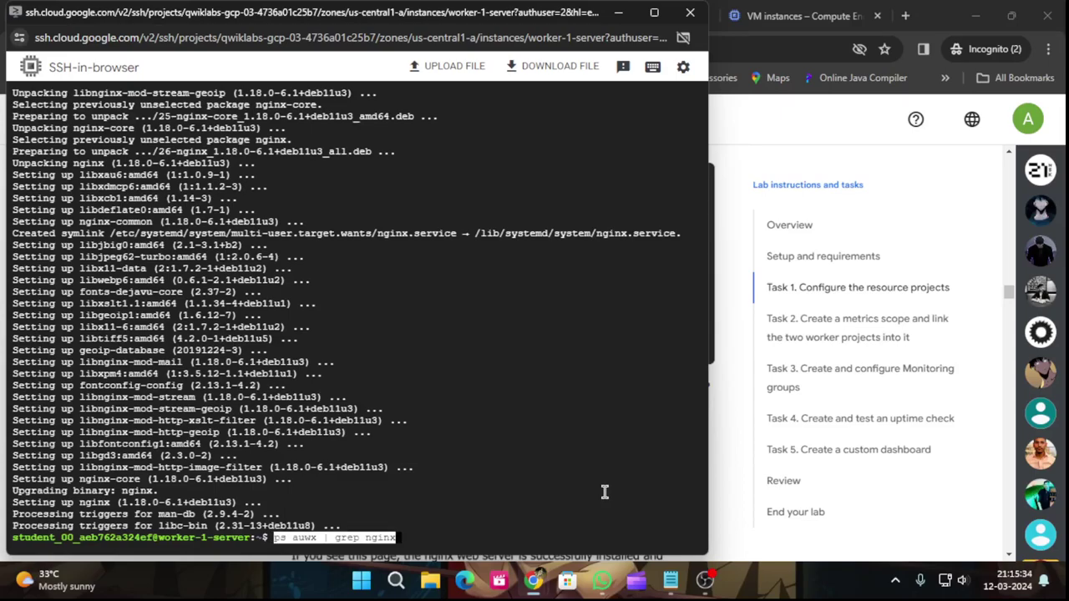
key("Return")
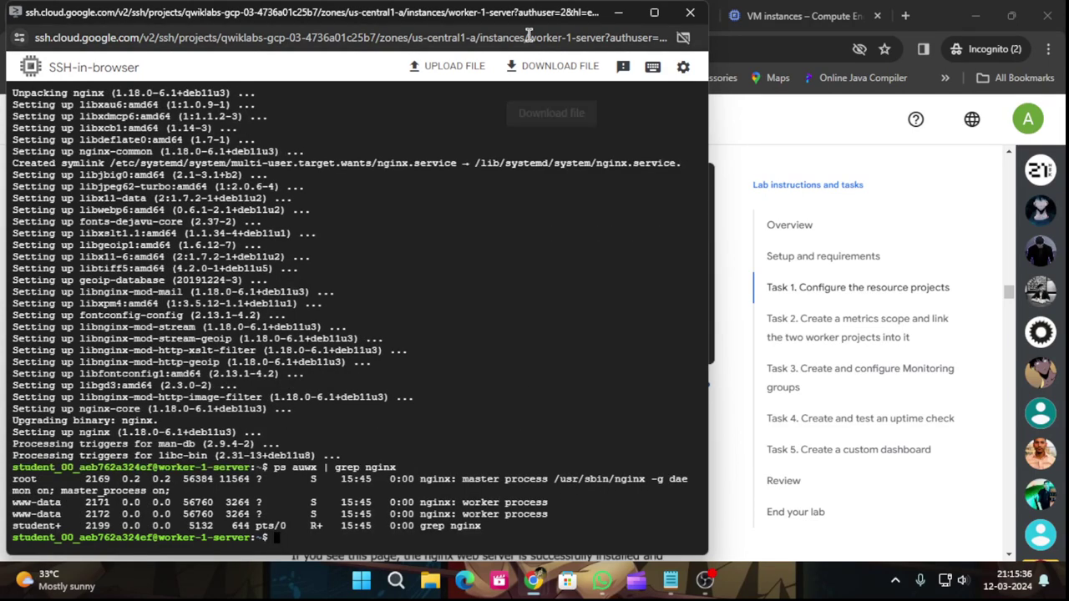
left_click(618, 12)
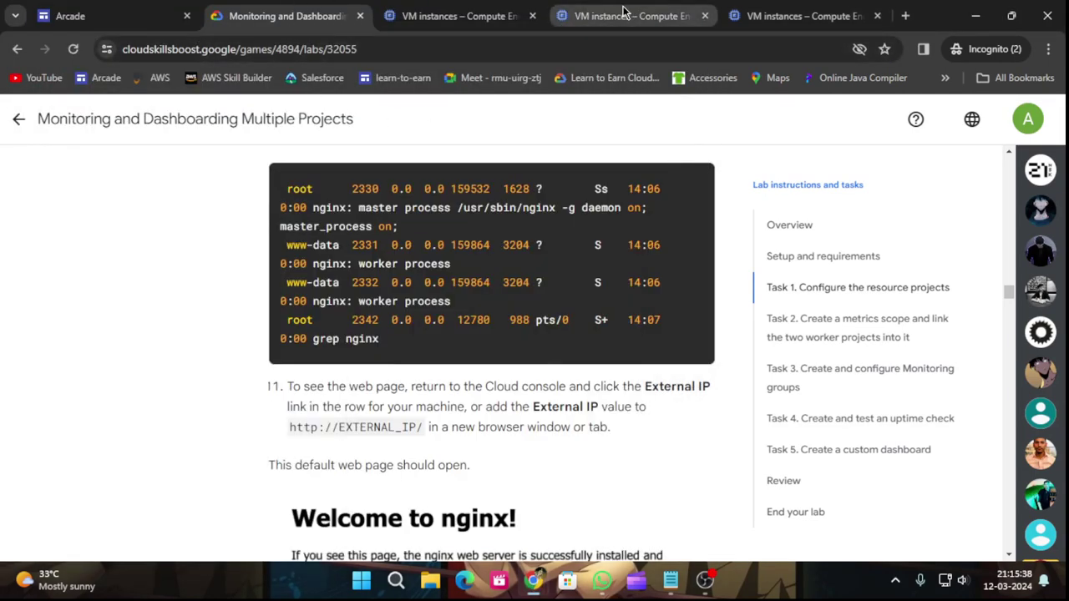
Open worker-1-server's external IP to confirm the 'Welcome to nginx!' page.
left_click(625, 15)
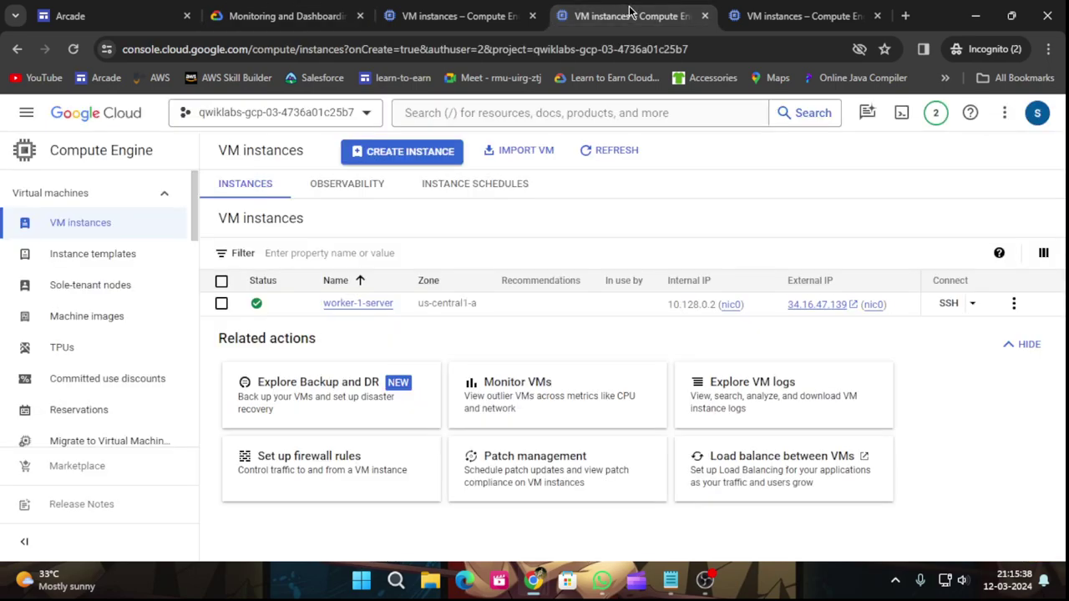
left_click(851, 305)
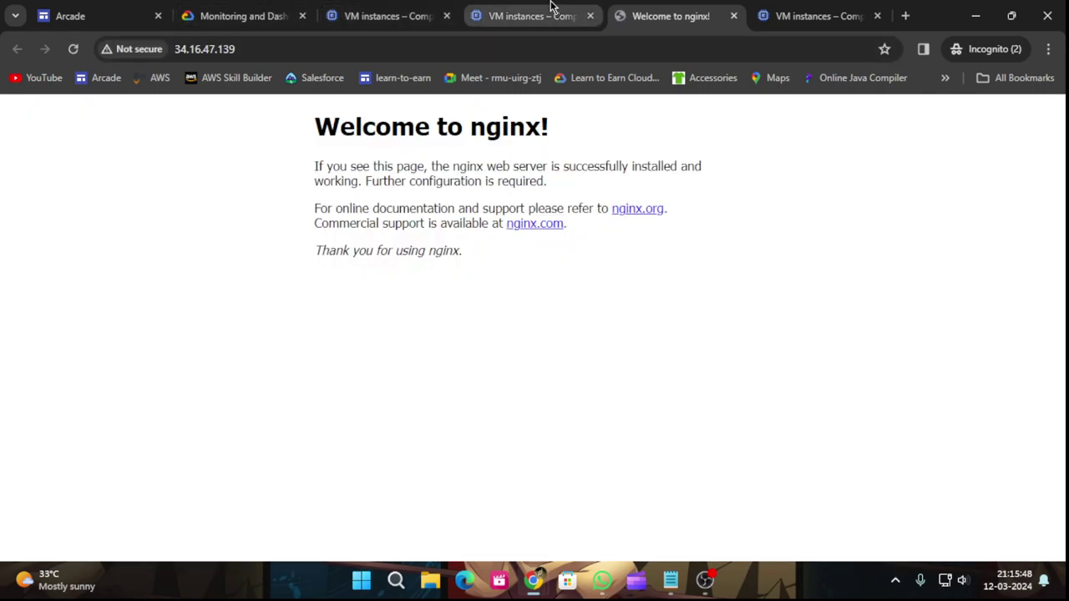
left_click(220, 7)
Copy the apt-get update command from the lab and switch to Worker 2's VM instances.
scroll(482, 397, "up", 10)
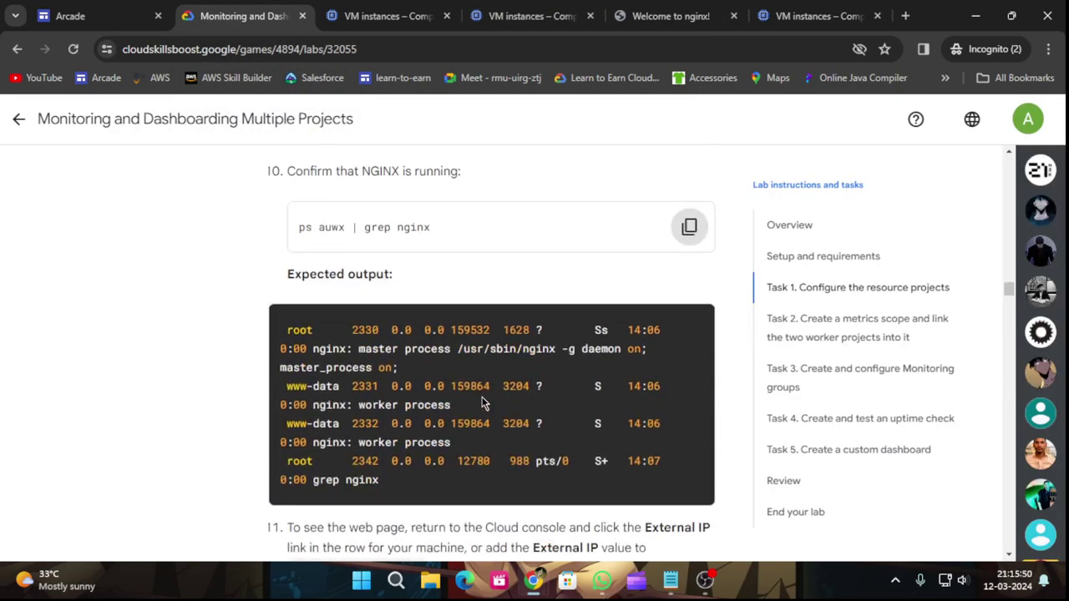
scroll(487, 399, "up", 5)
scroll(493, 396, "down", 5)
scroll(540, 401, "down", 1)
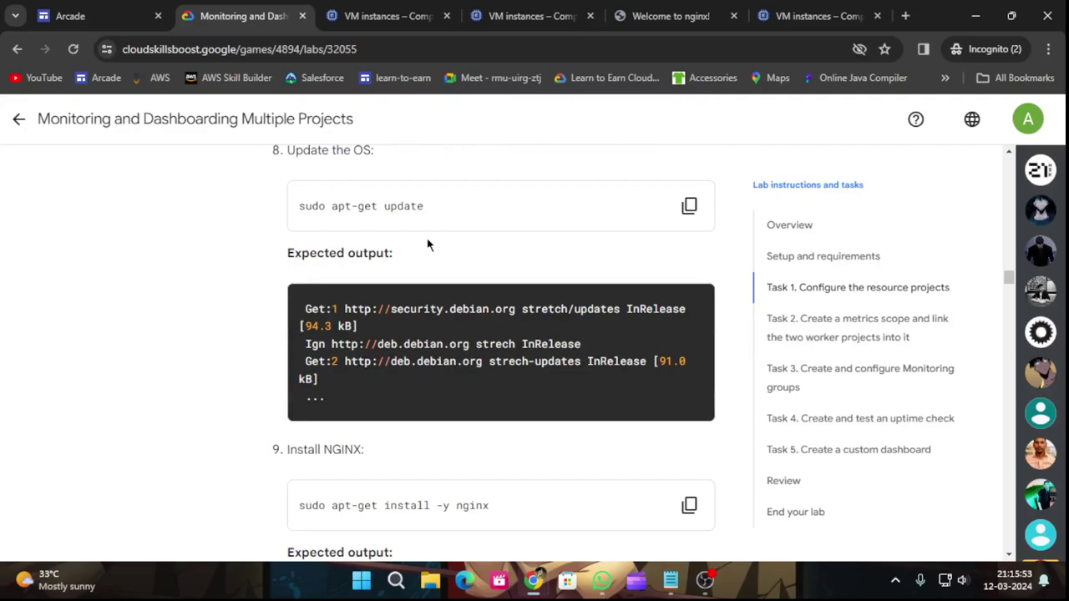
left_click(689, 205)
left_click(807, 7)
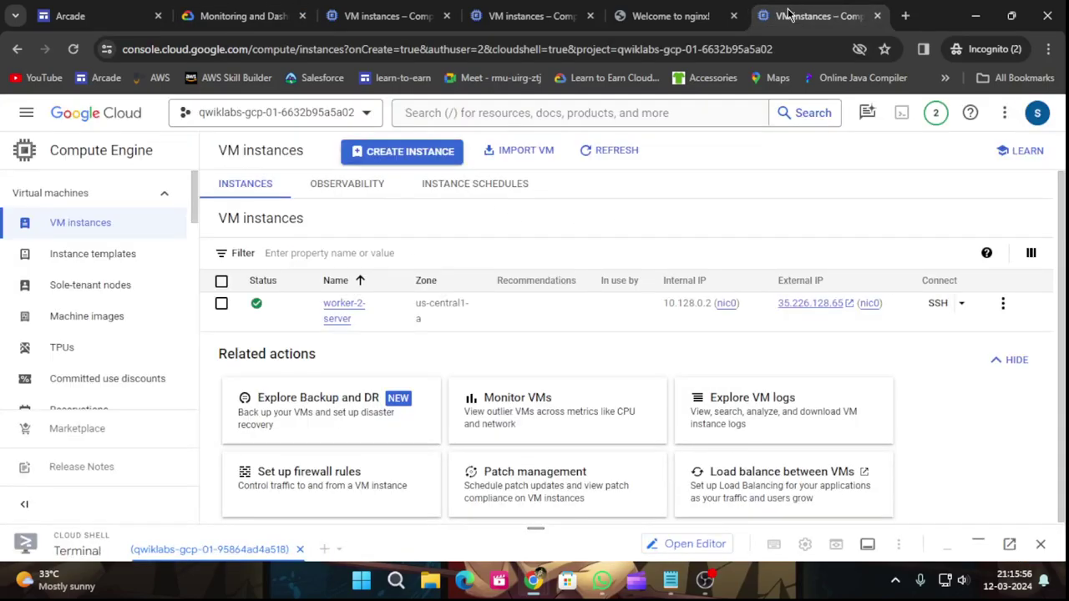
Start SSH on worker-2-server and authorize the browser connection to the VM.
left_click(938, 303)
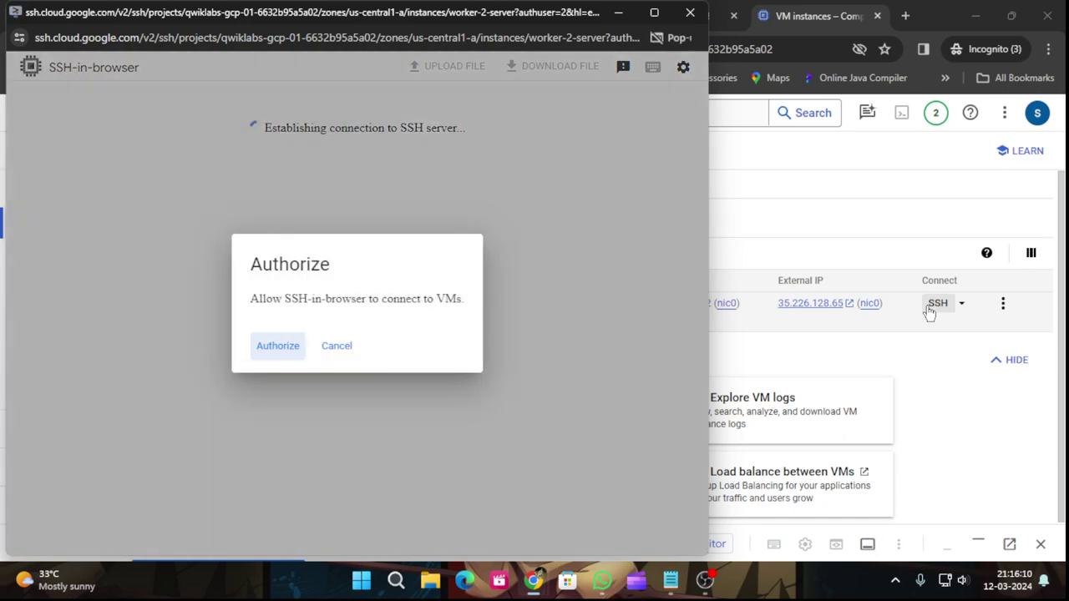
left_click(293, 350)
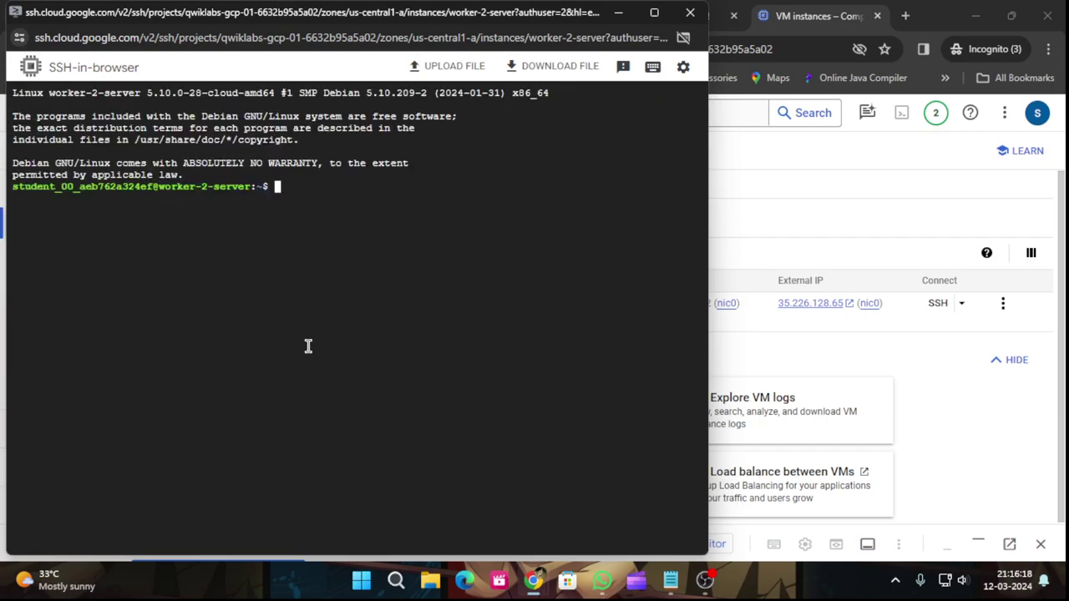
Paste and run sudo apt-get update on worker-2-server.
key("ctrl+v")
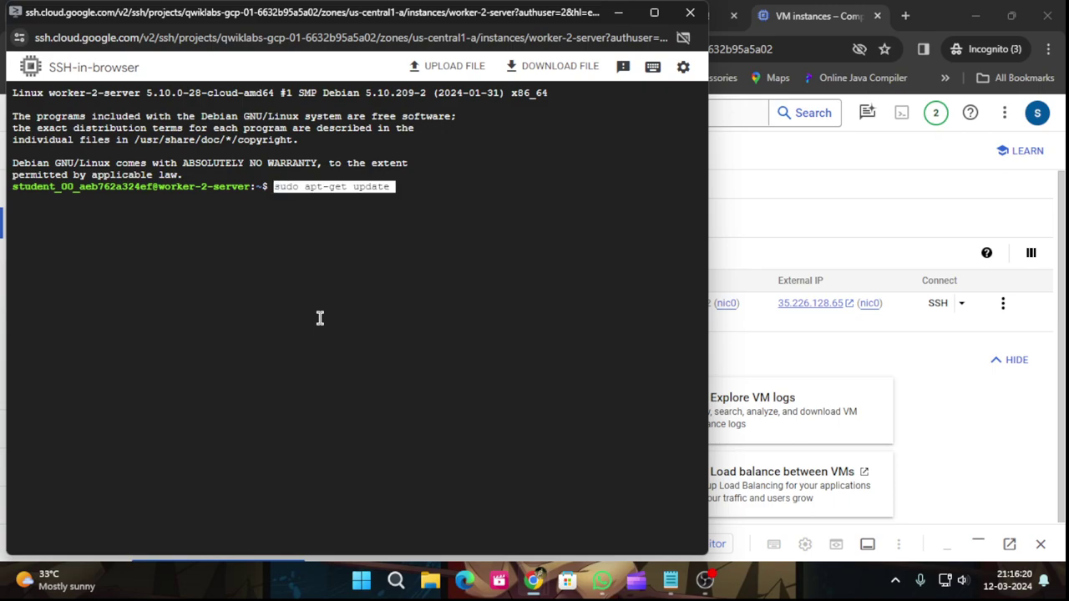
key("Return")
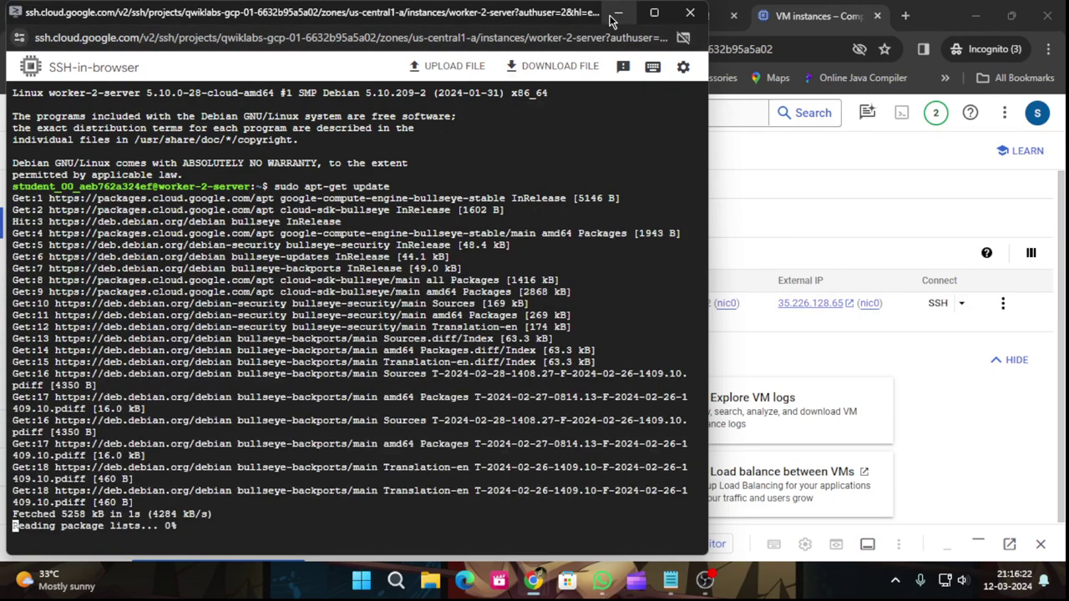
left_click(609, 14)
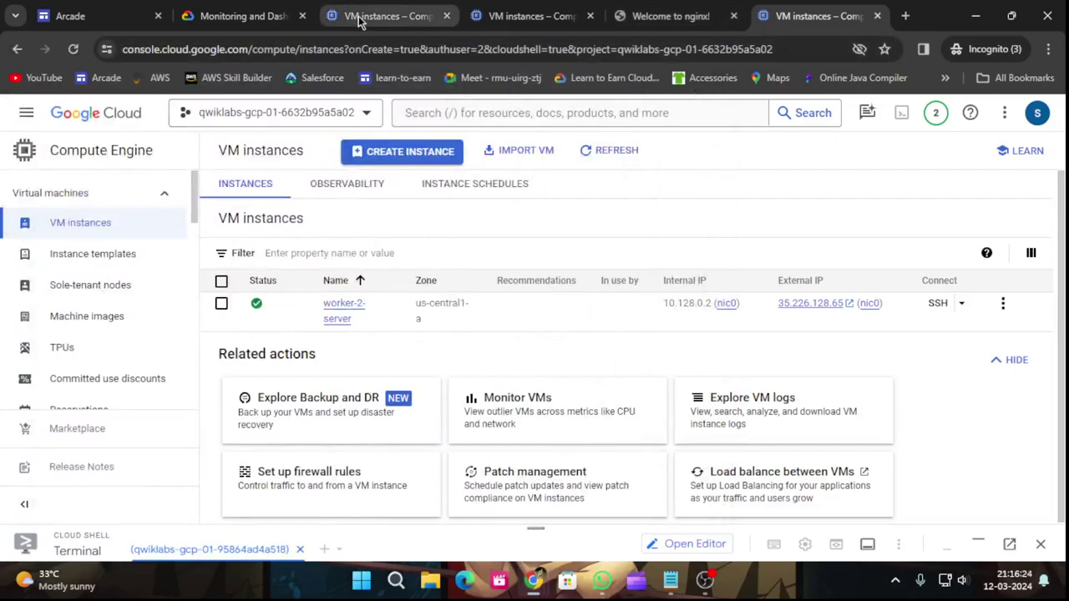
Install NGINX on worker-2-server with sudo apt-get install -y nginx.
left_click(250, 16)
scroll(660, 345, "down", 2)
left_click(689, 348)
mouse_move(533, 596)
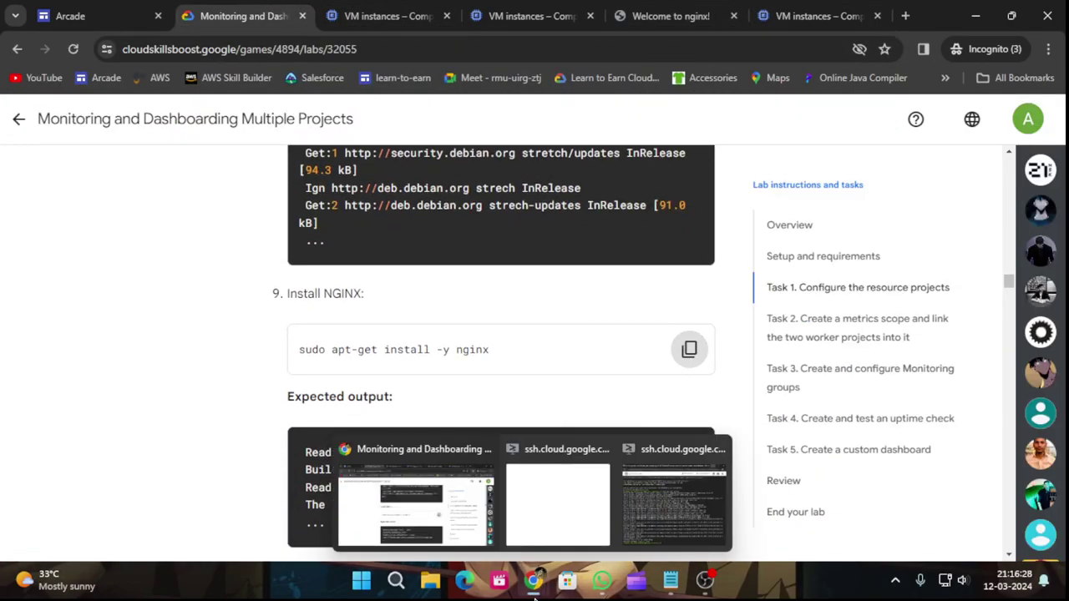
left_click(673, 505)
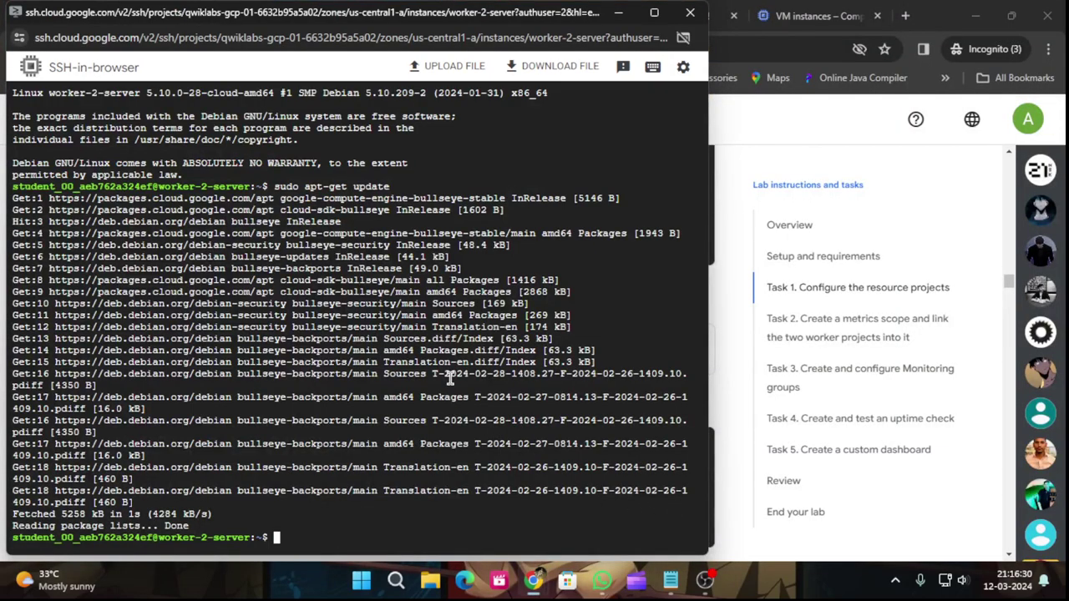
key("ctrl+v")
key("Return")
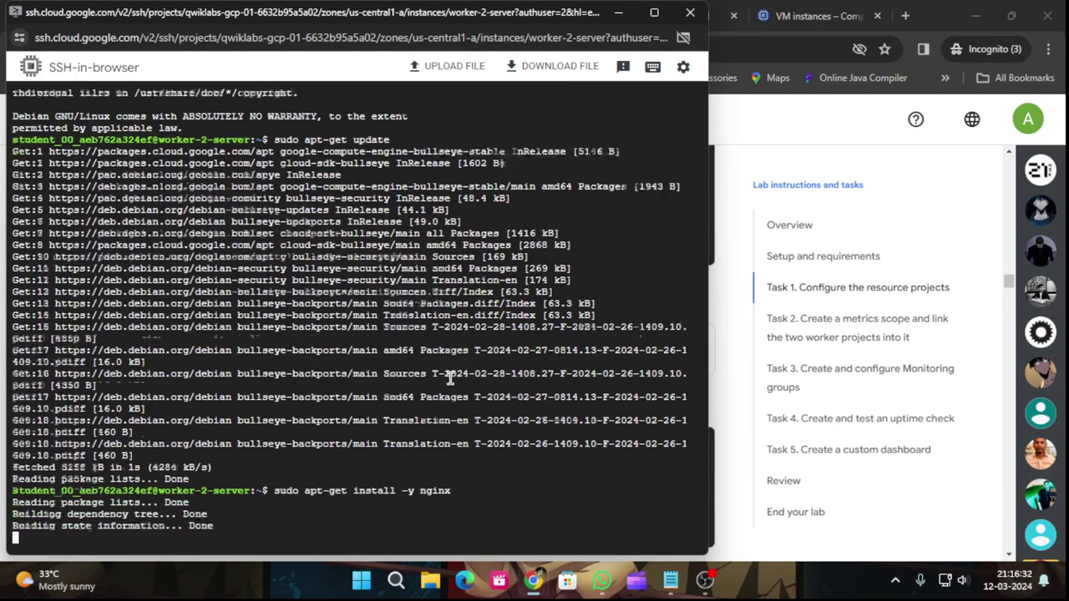
Run ps auwx | grep nginx to confirm worker-2-server's nginx processes are running.
left_click(625, 17)
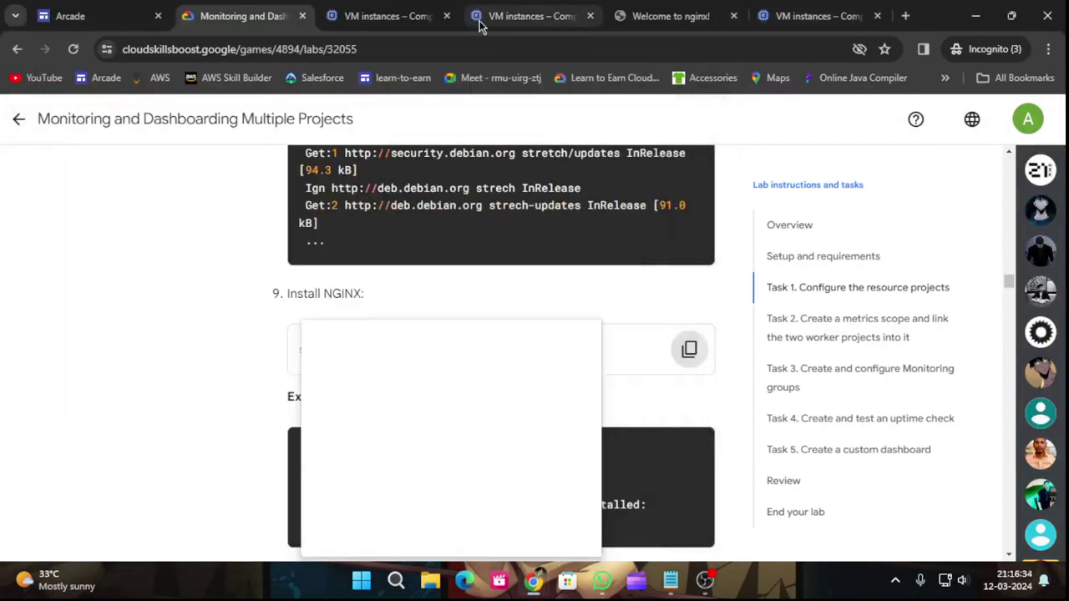
scroll(530, 325, "down", 2)
scroll(539, 334, "down", 2)
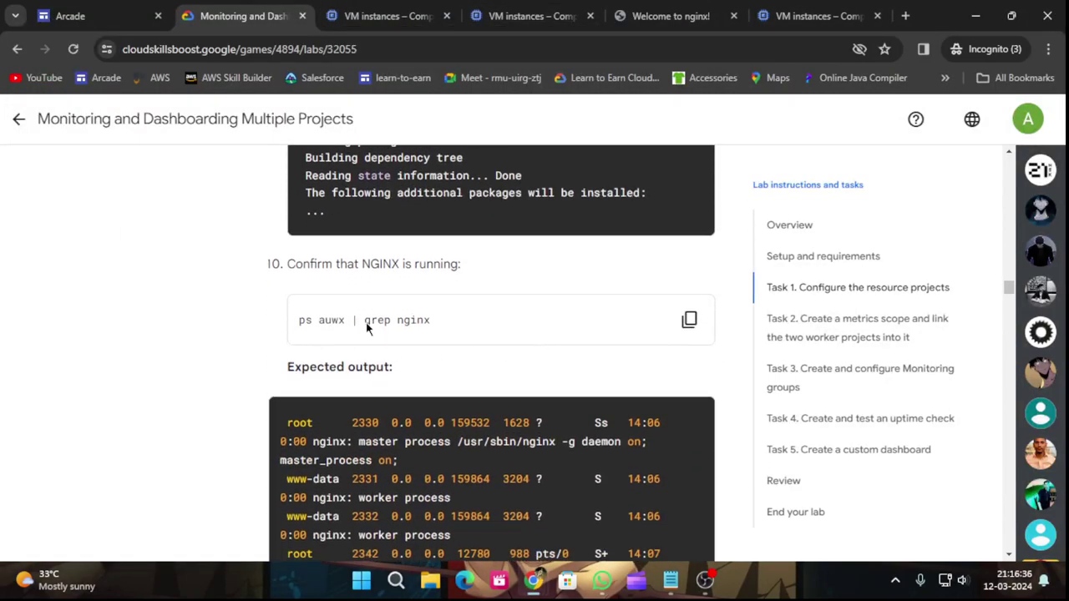
left_click(690, 318)
scroll(617, 367, "down", 4)
scroll(605, 356, "down", 2)
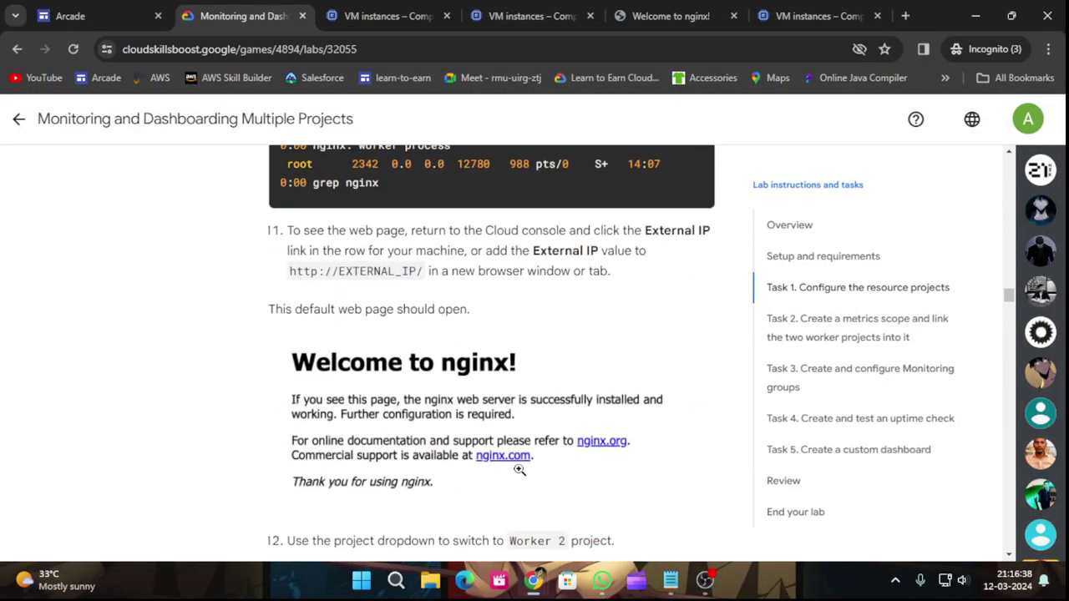
mouse_move(533, 580)
left_click(653, 509)
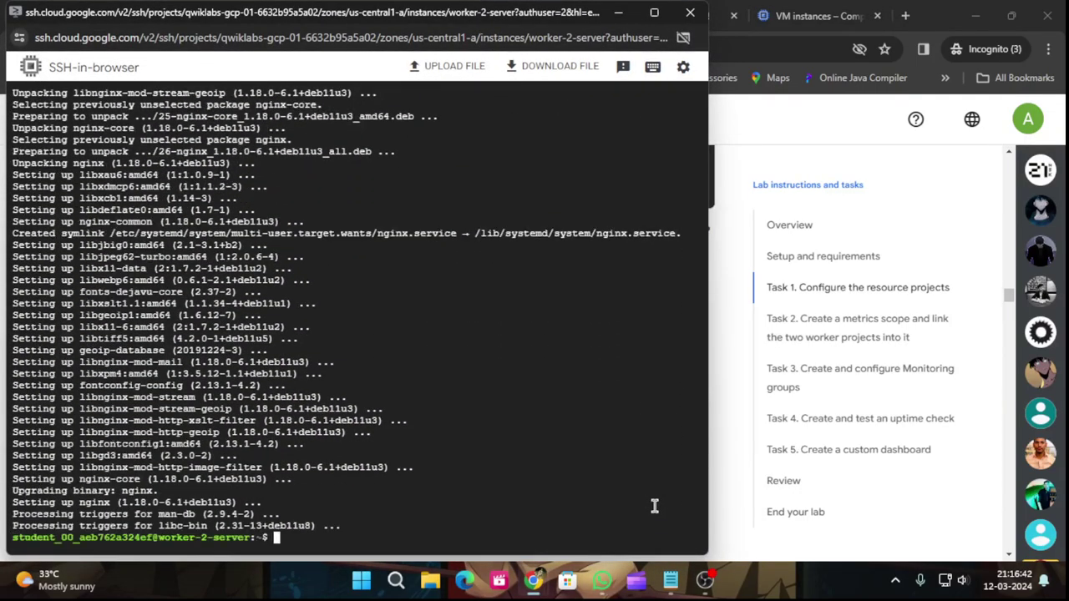
key("ctrl+v")
key("Return")
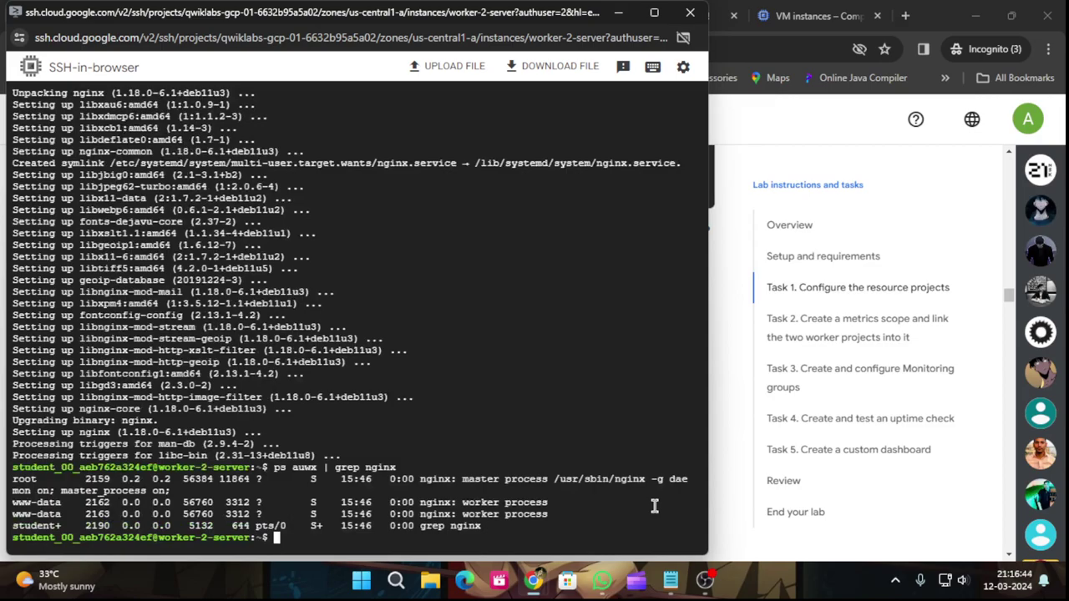
Open worker-2-server's external IP from Worker 2's VM instances list.
left_click(618, 13)
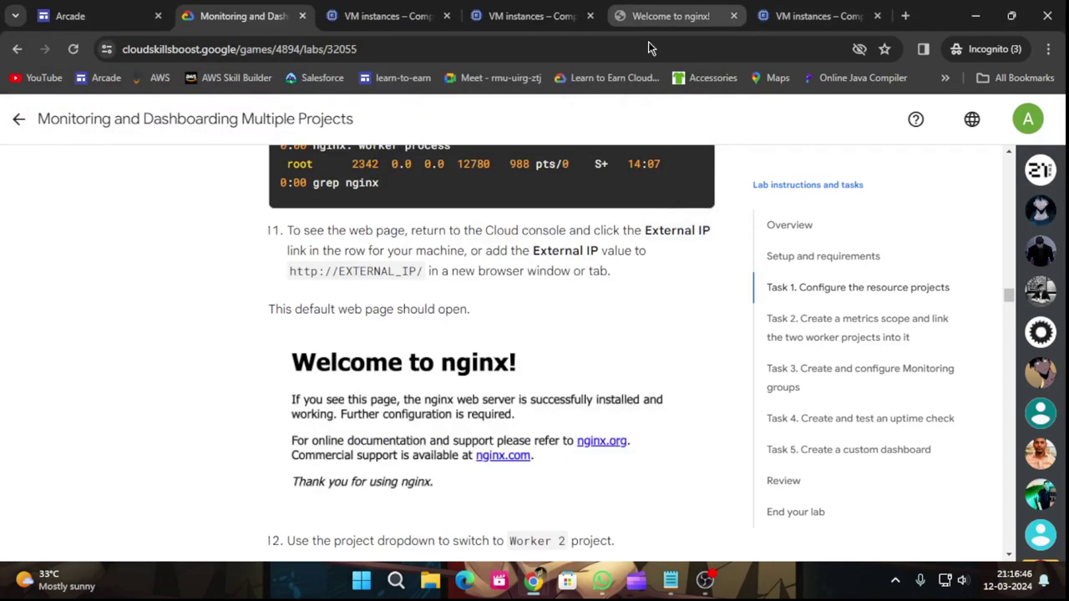
left_click(773, 9)
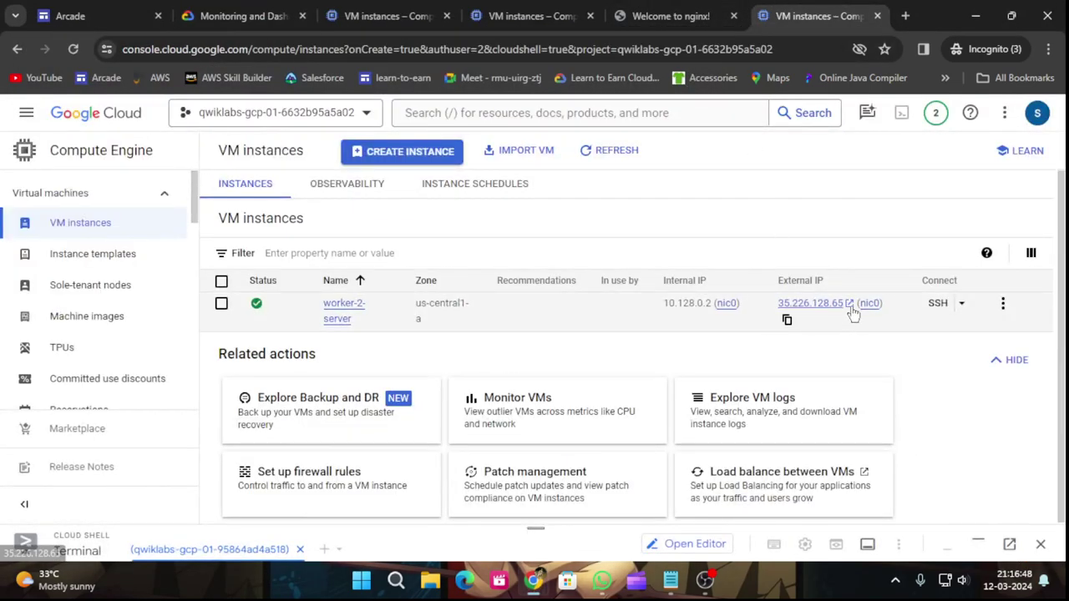
left_click(855, 314)
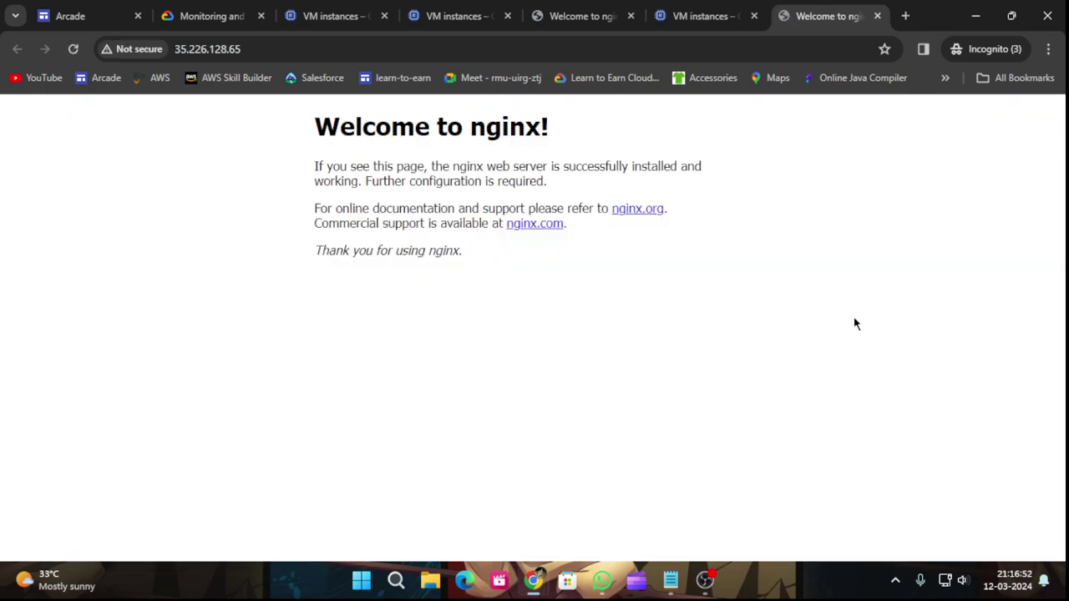
Run Check my progress so 'Configure two resource projects' shows Assessment Completed.
left_click(206, 14)
scroll(424, 364, "down", 6)
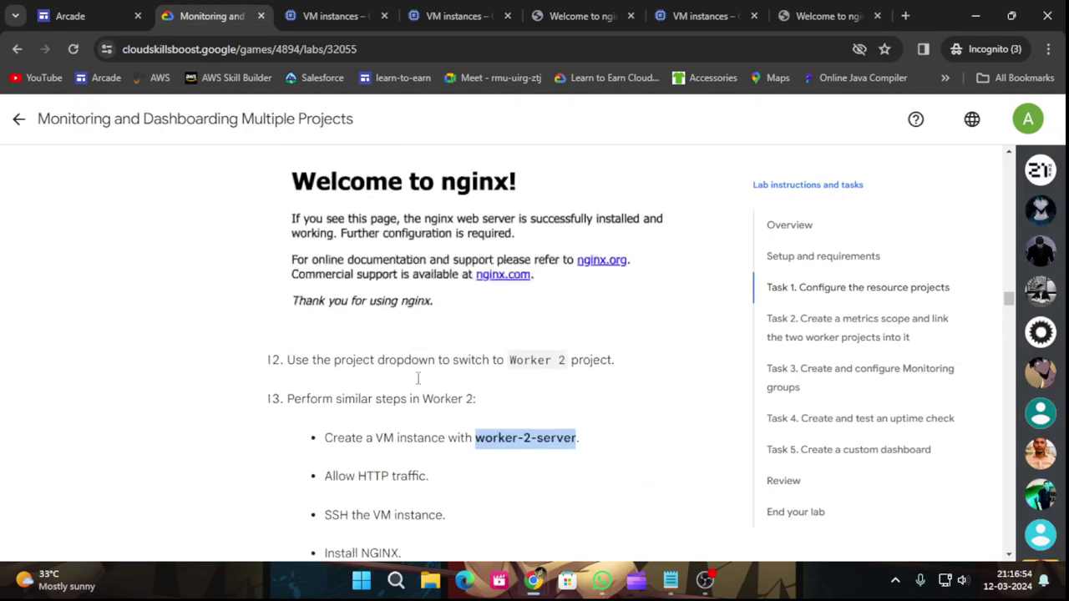
scroll(423, 364, "down", 5)
left_click(382, 278)
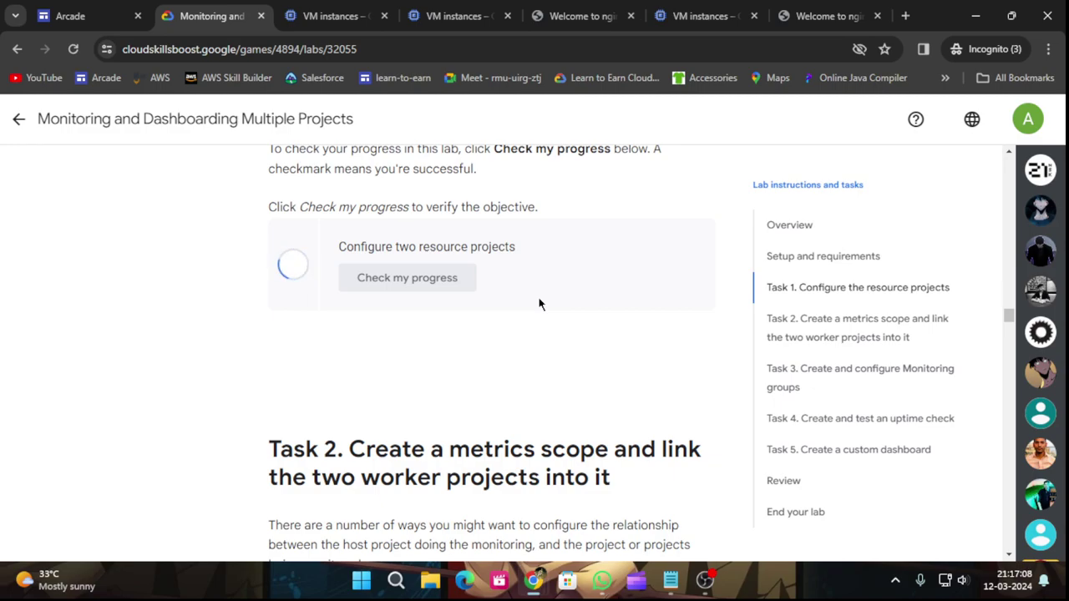
scroll(539, 304, "up", 1)
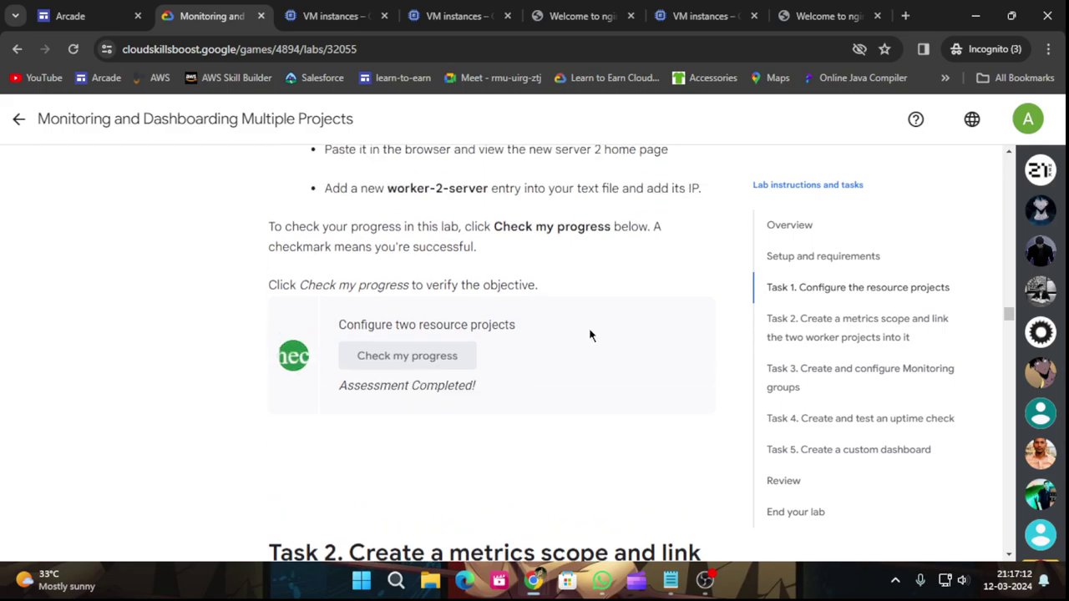
Close both 'Welcome to nginx!' test tabs.
left_click(587, 16)
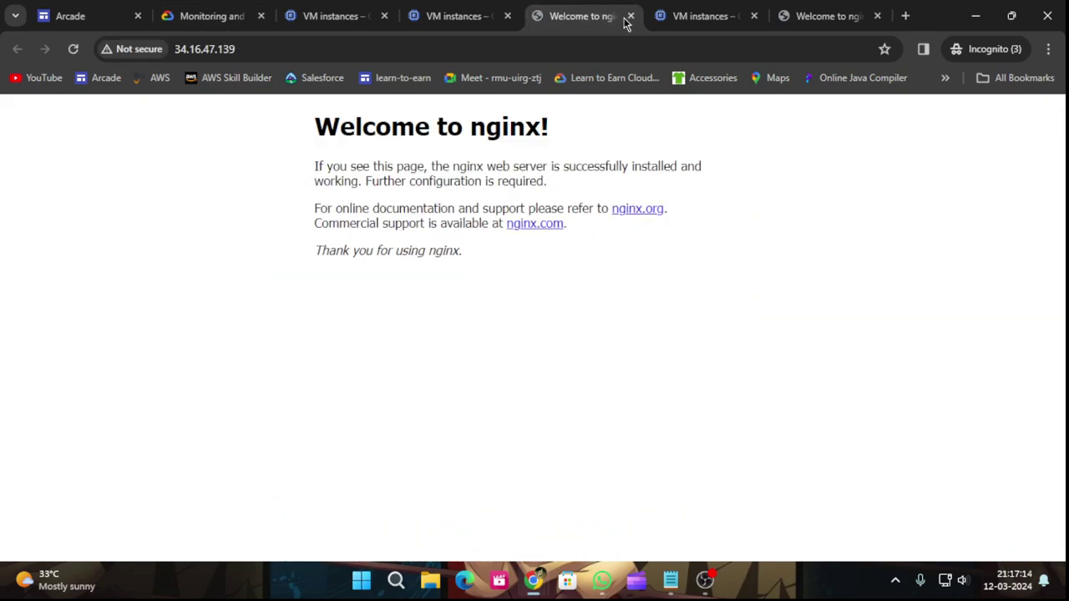
left_click(630, 16)
left_click(690, 9)
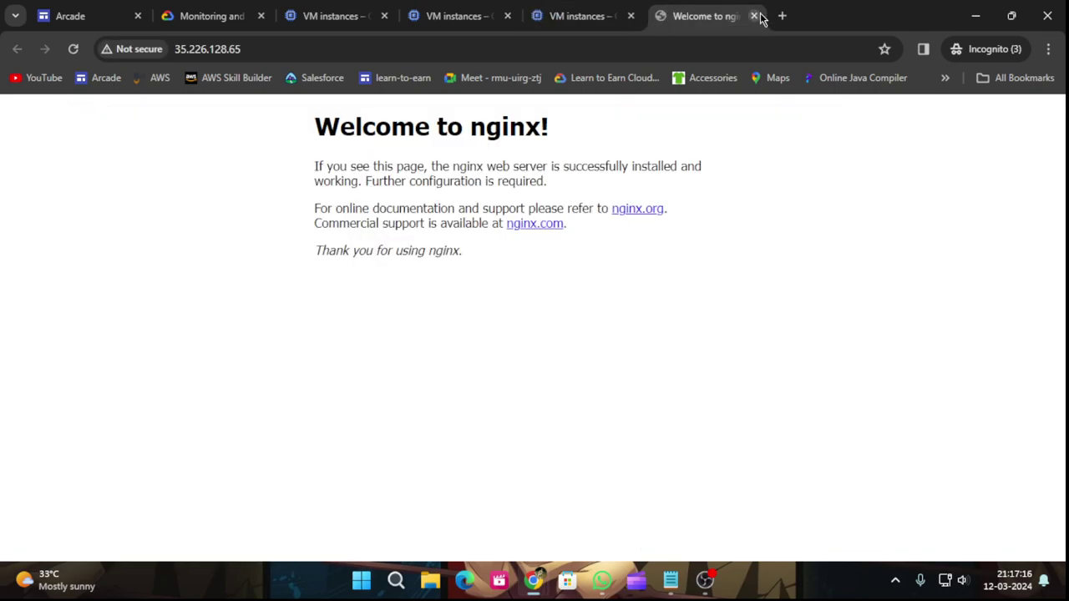
left_click(755, 16)
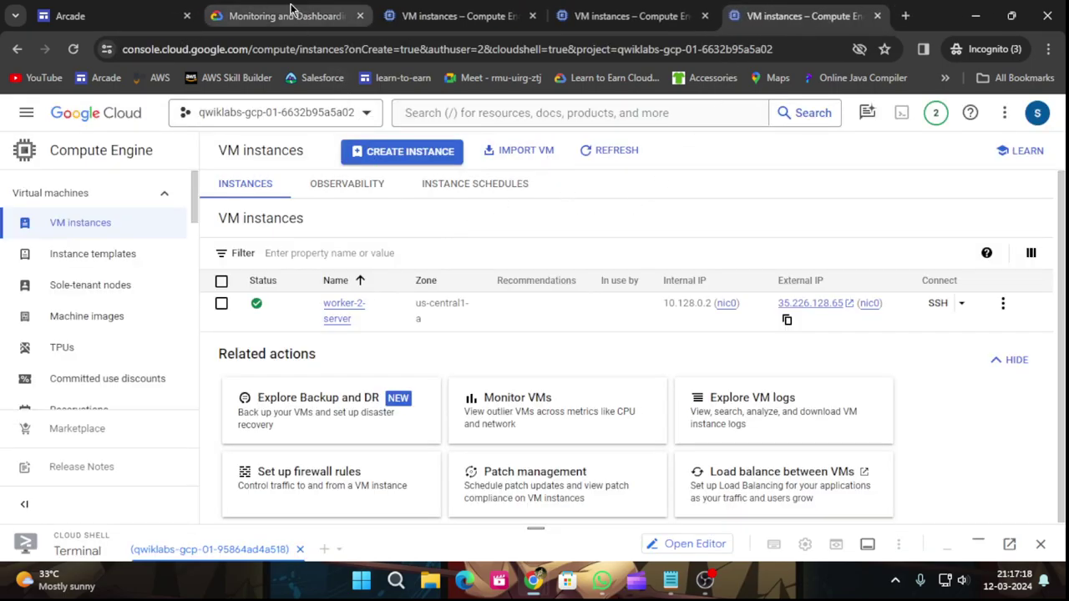
Scroll the lab to Task 2's monitoring steps and select the word Monitoring.
left_click(261, 6)
scroll(442, 312, "down", 8)
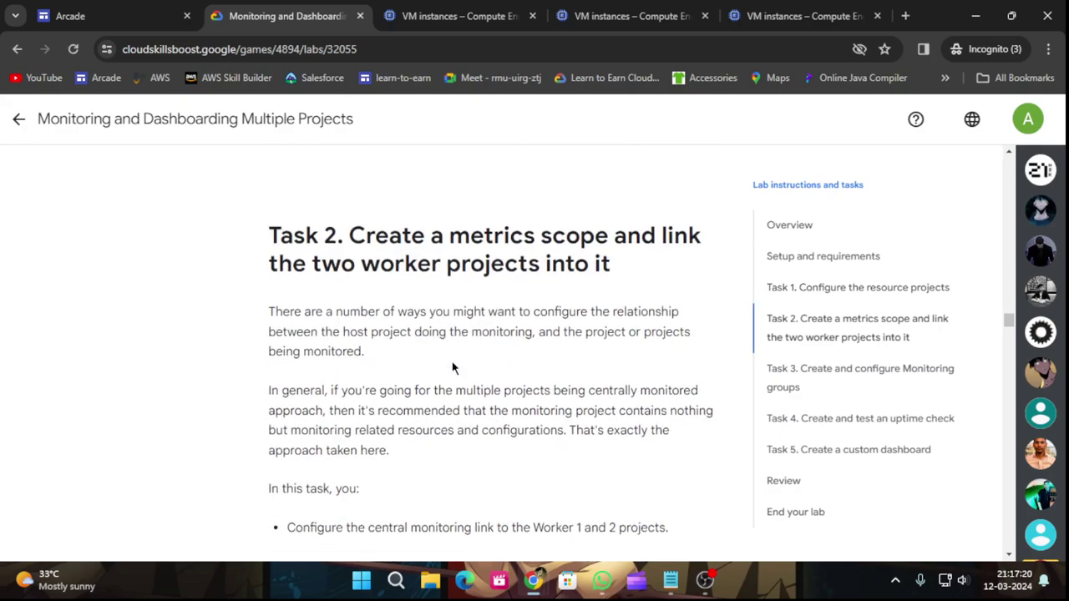
scroll(451, 368, "down", 1)
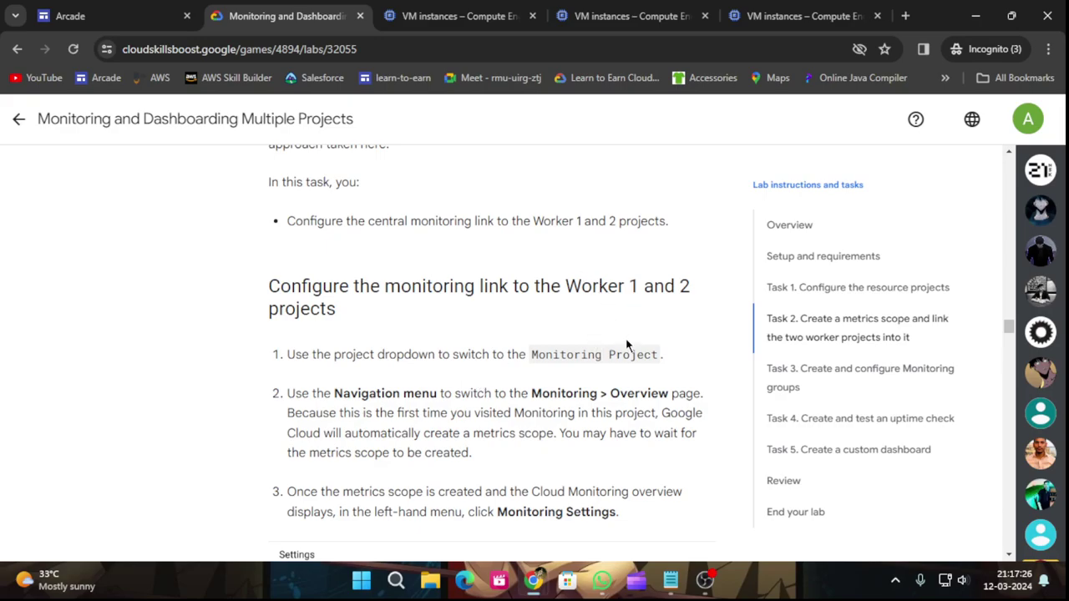
scroll(627, 359, "down", 4)
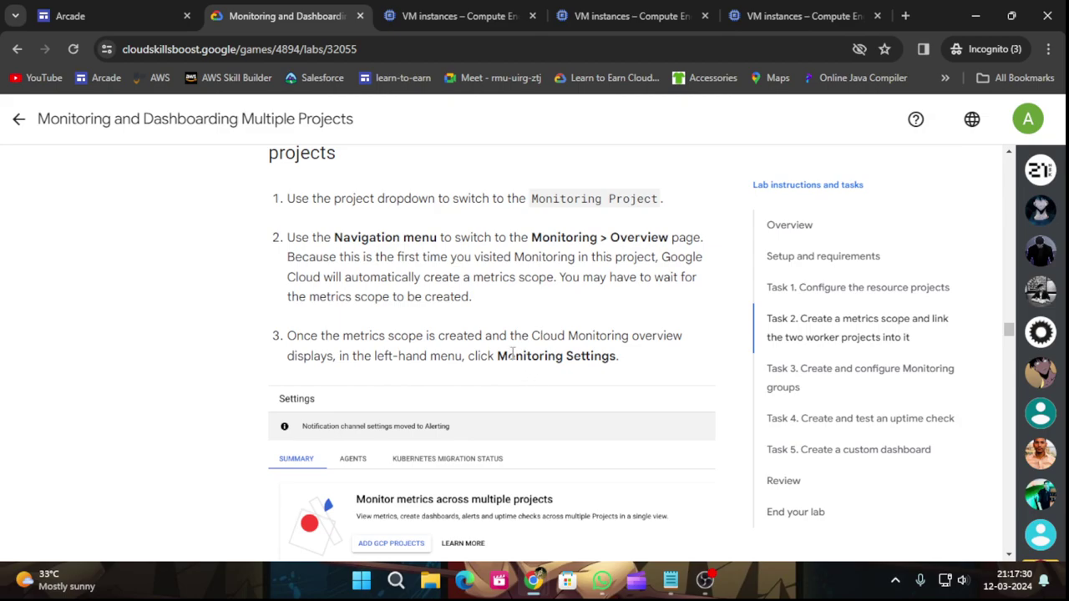
left_click_drag(532, 237, 595, 237)
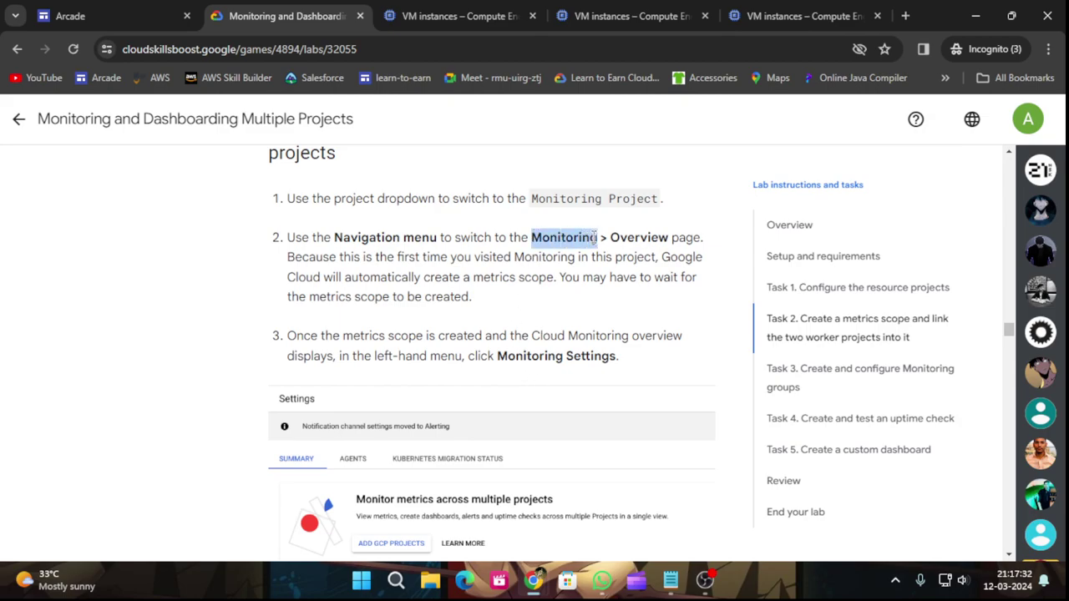
Search the monitoring project's console for 'Monitoring' and open the Monitoring settings result.
left_click(443, 15)
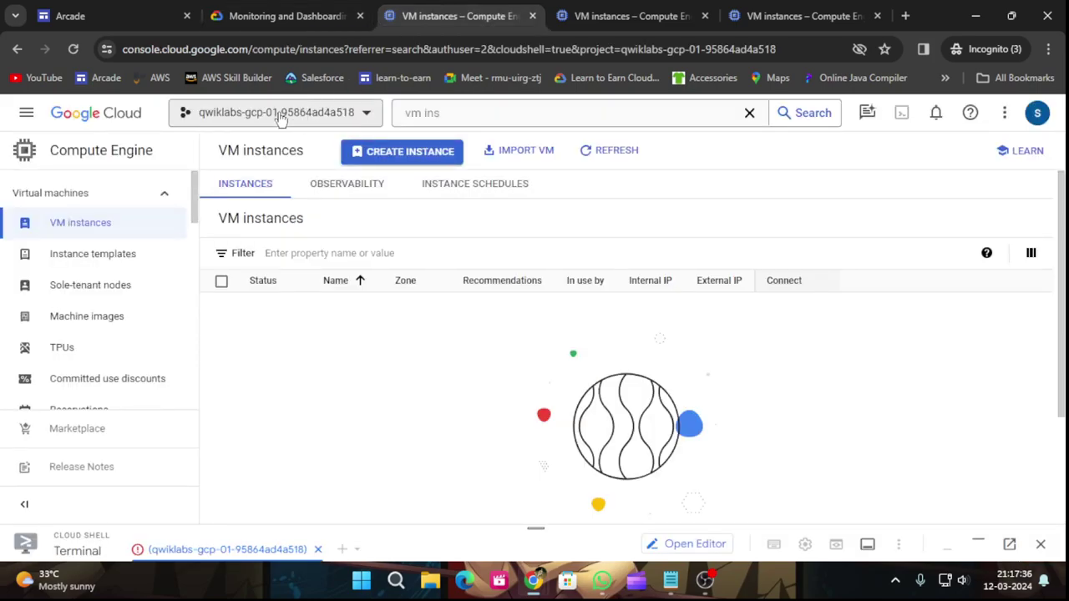
left_click(472, 114)
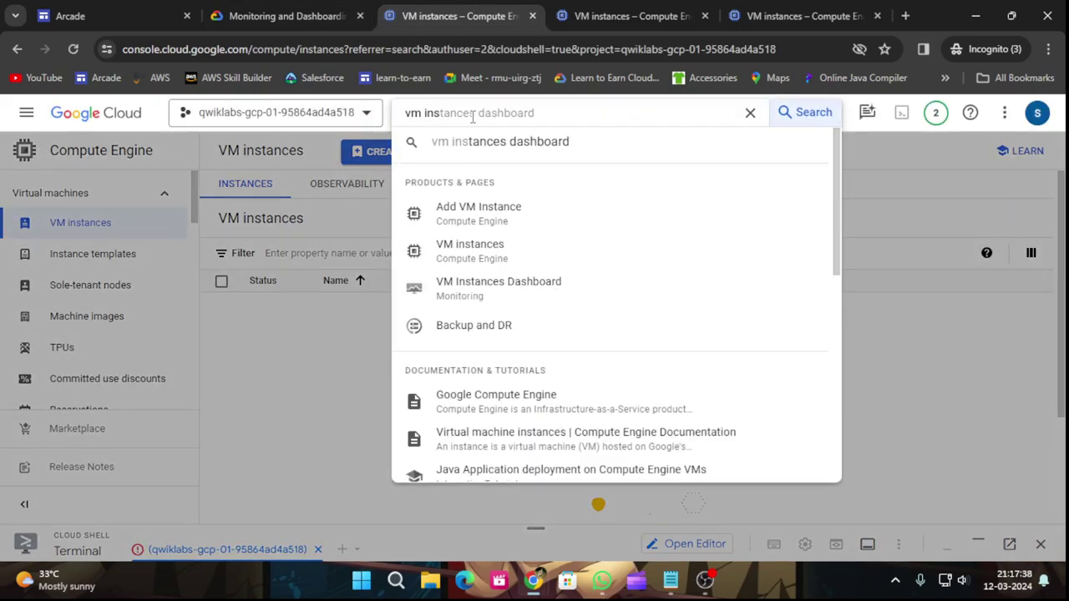
key("BackSpace")
key("BackSpace")
key("BackSpace")
key("BackSpace")
key("BackSpace")
key("BackSpace")
type("Monitoring")
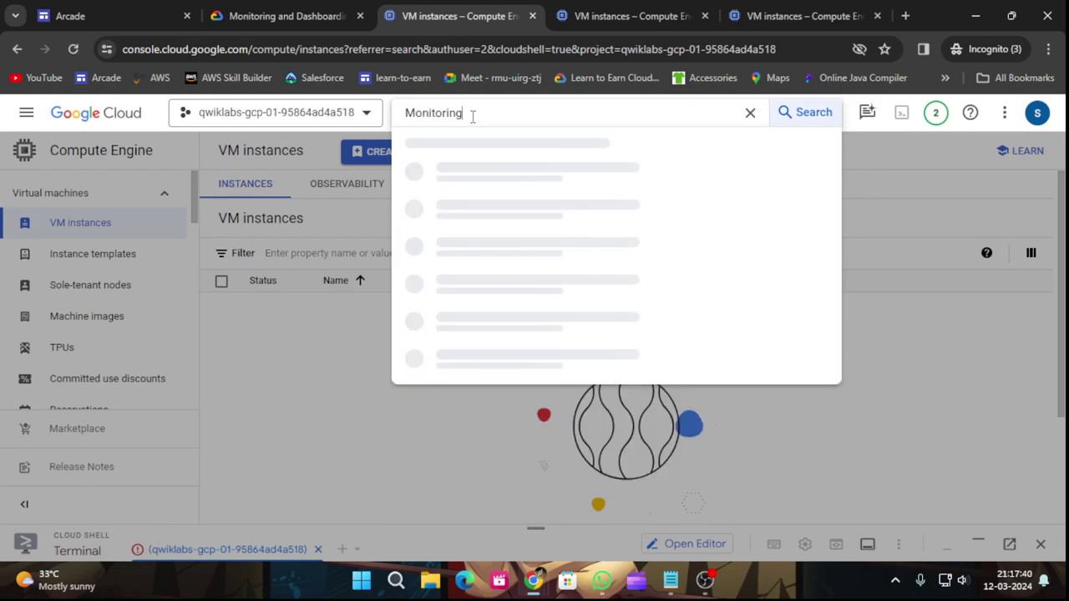
key("Return")
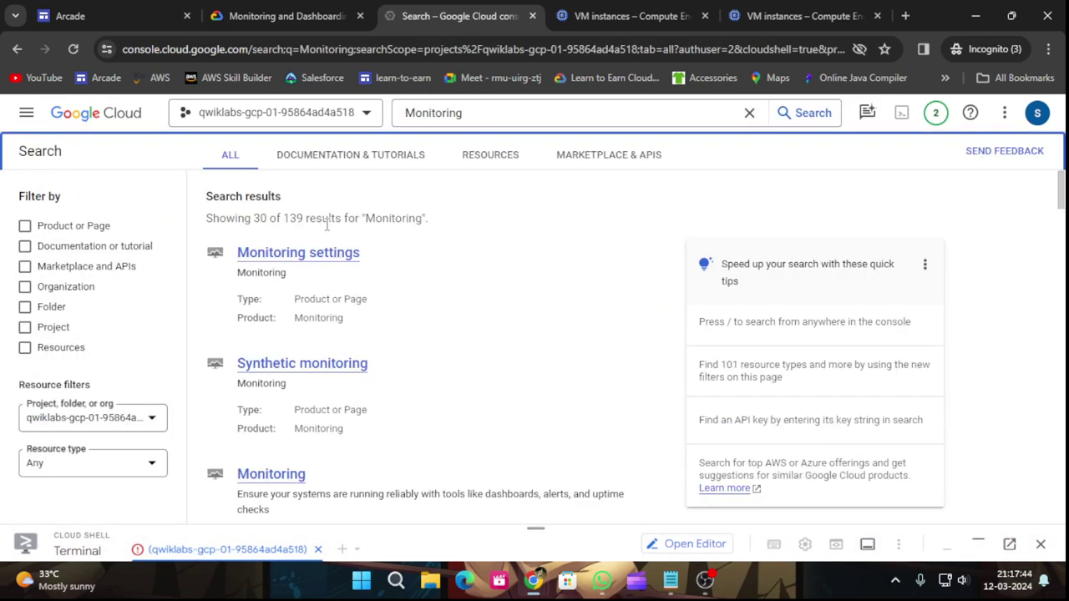
left_click(298, 253)
Read the lab steps for adding Worker 1 and Worker 2 projects, then return to Monitoring settings.
left_click(281, 10)
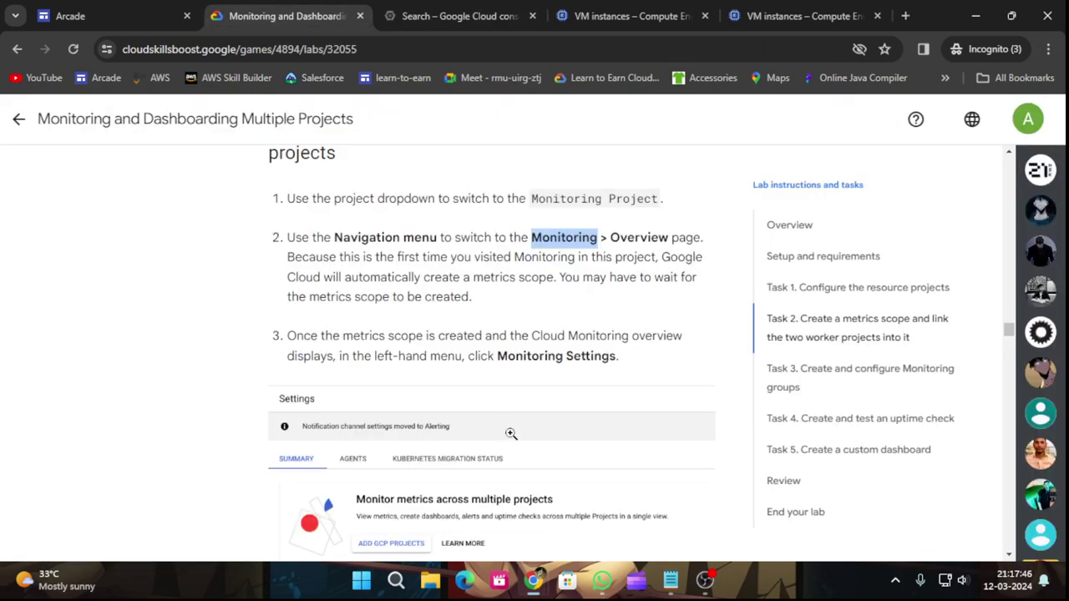
scroll(537, 443, "down", 3)
scroll(382, 392, "down", 2)
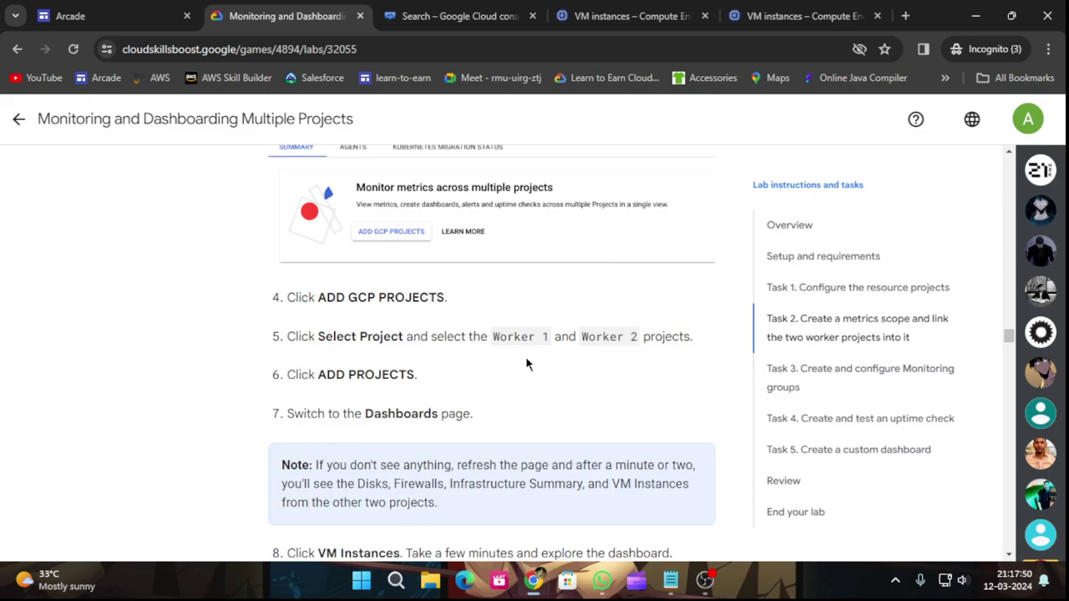
left_click(480, 8)
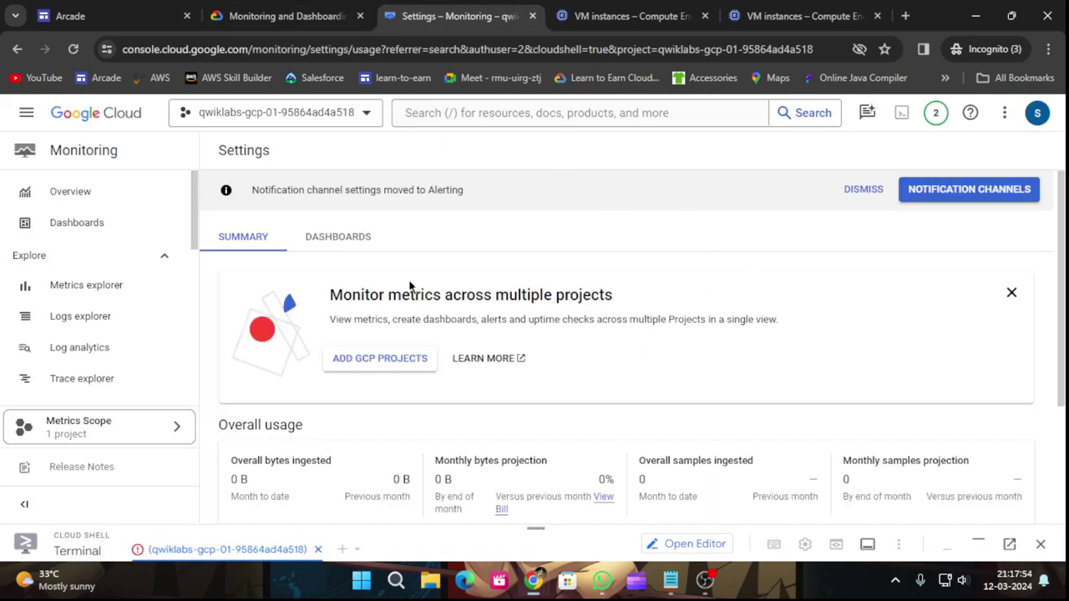
Start adding GCP projects to the metrics scope and try the add page with none selected.
scroll(434, 273, "down", 1)
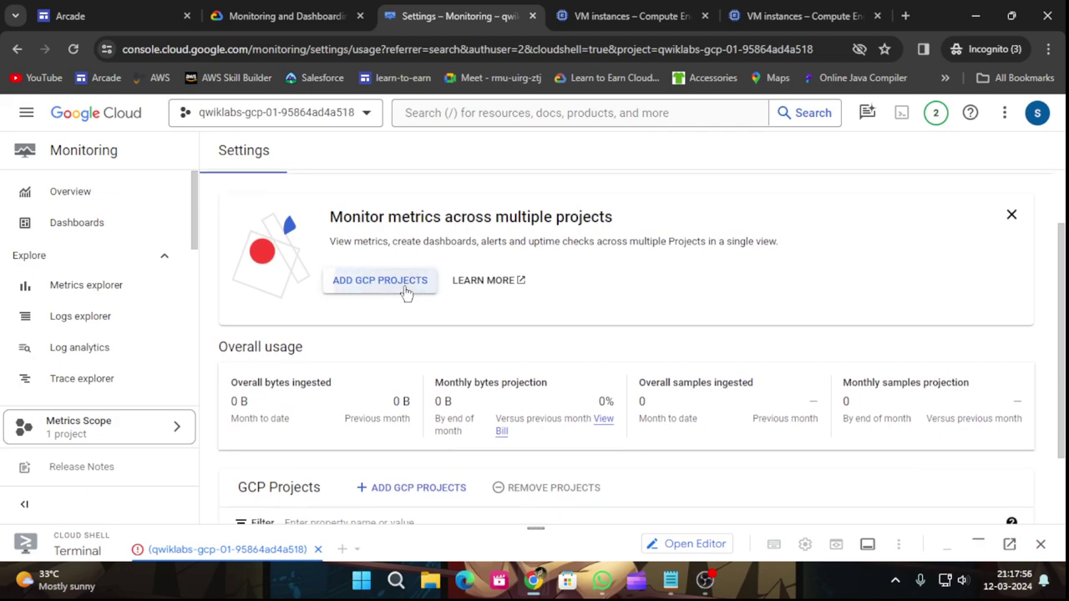
left_click(405, 284)
left_click(284, 15)
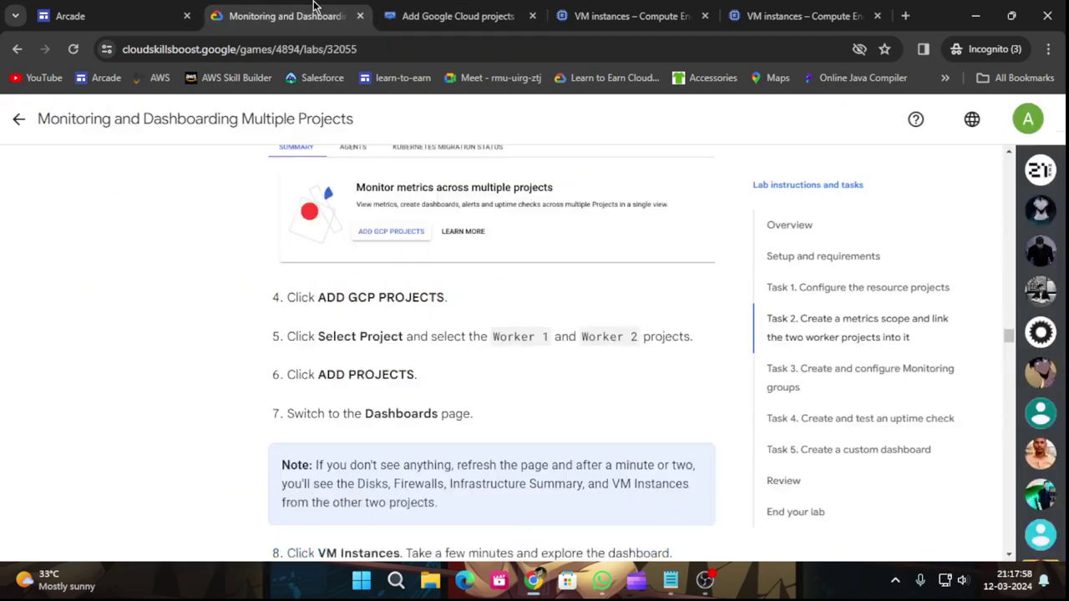
scroll(415, 407, "down", 2)
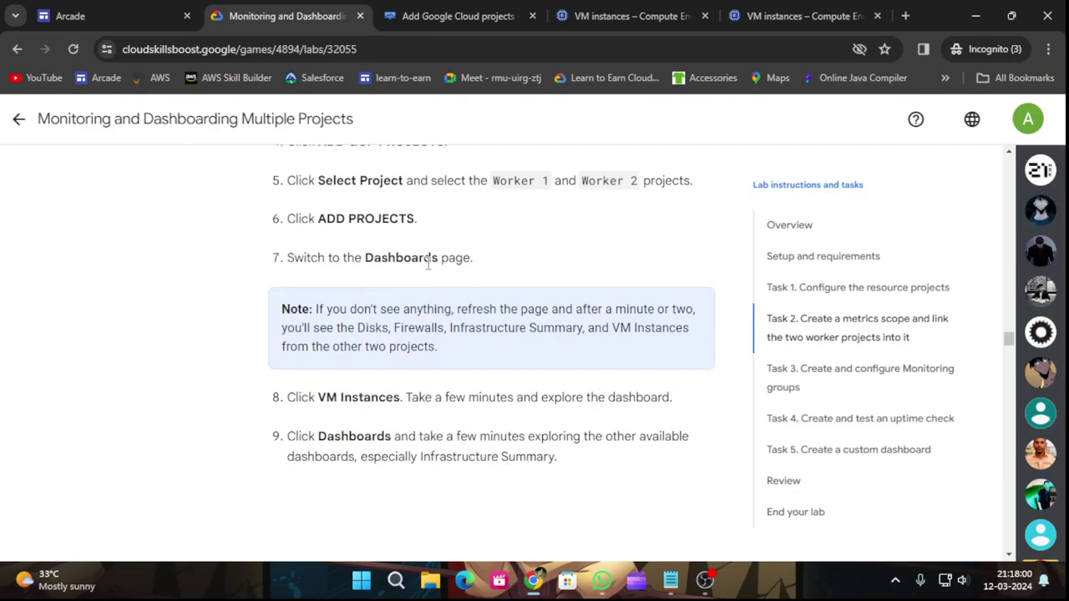
left_click(464, 18)
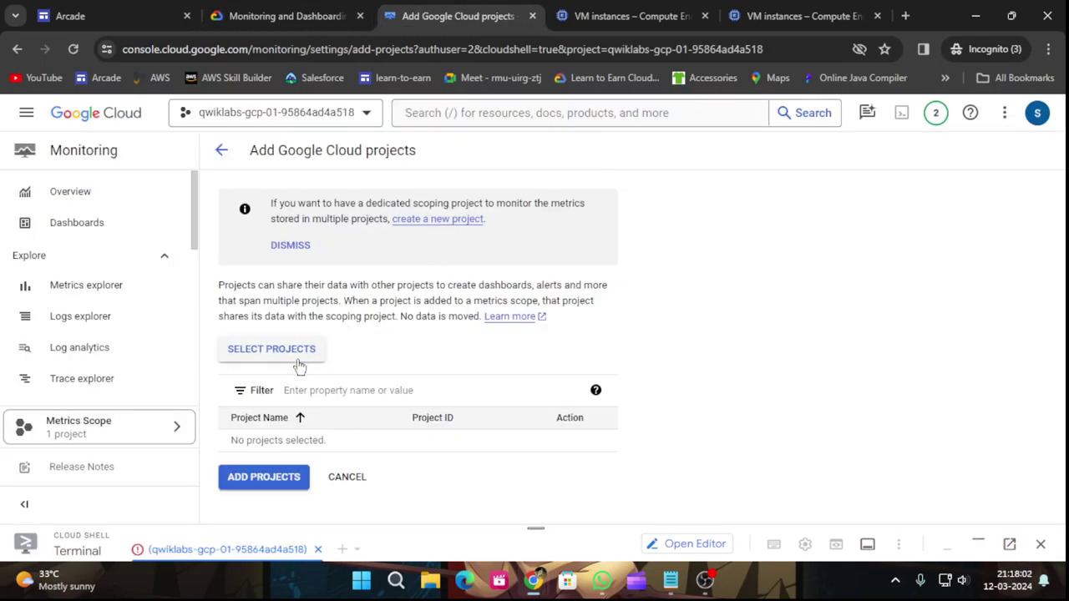
left_click(286, 484)
scroll(360, 435, "down", 1)
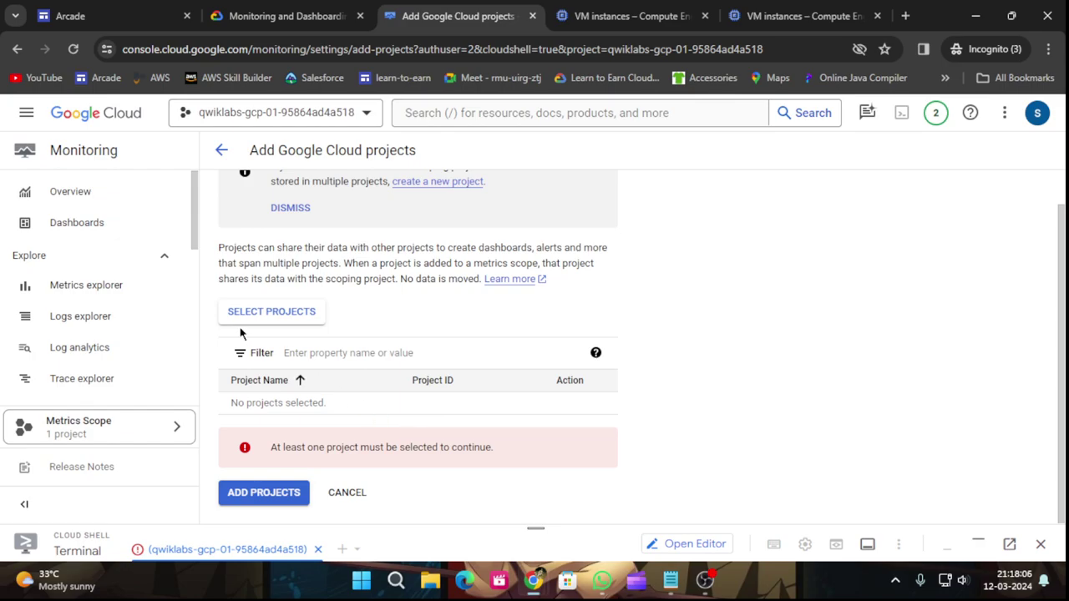
scroll(284, 351, "up", 1)
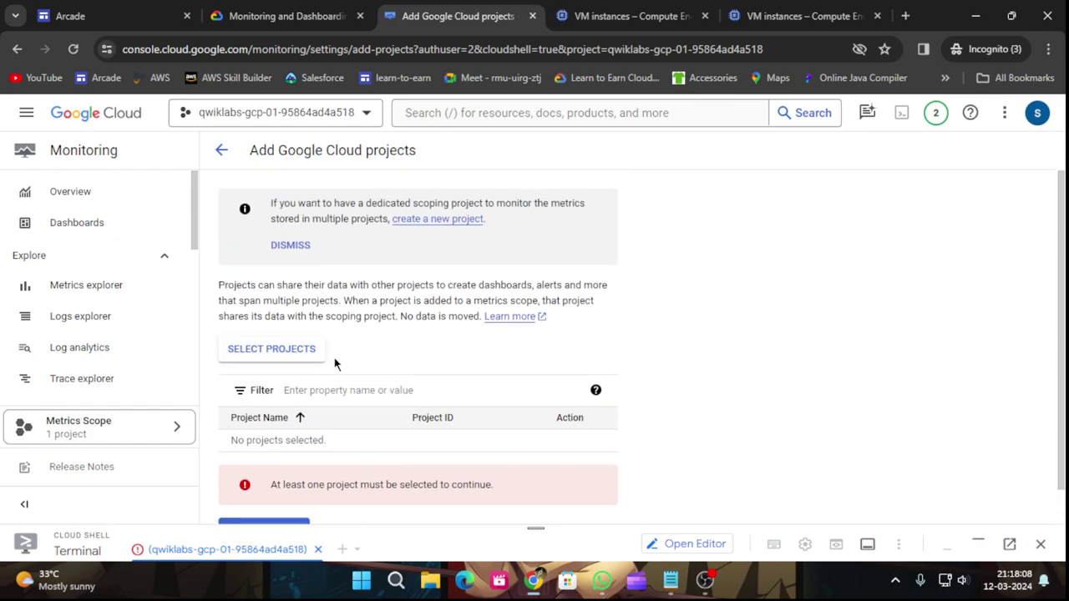
Reopen Add Google Cloud projects from Monitoring settings and open the Select Projects picker.
left_click(289, 15)
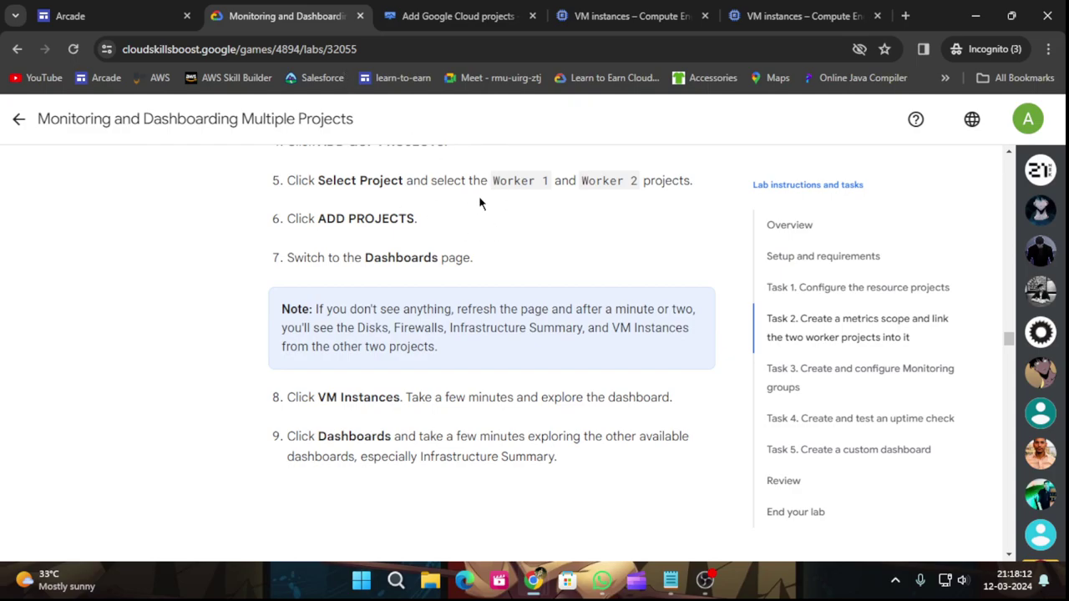
scroll(504, 282, "up", 4)
left_click(436, 13)
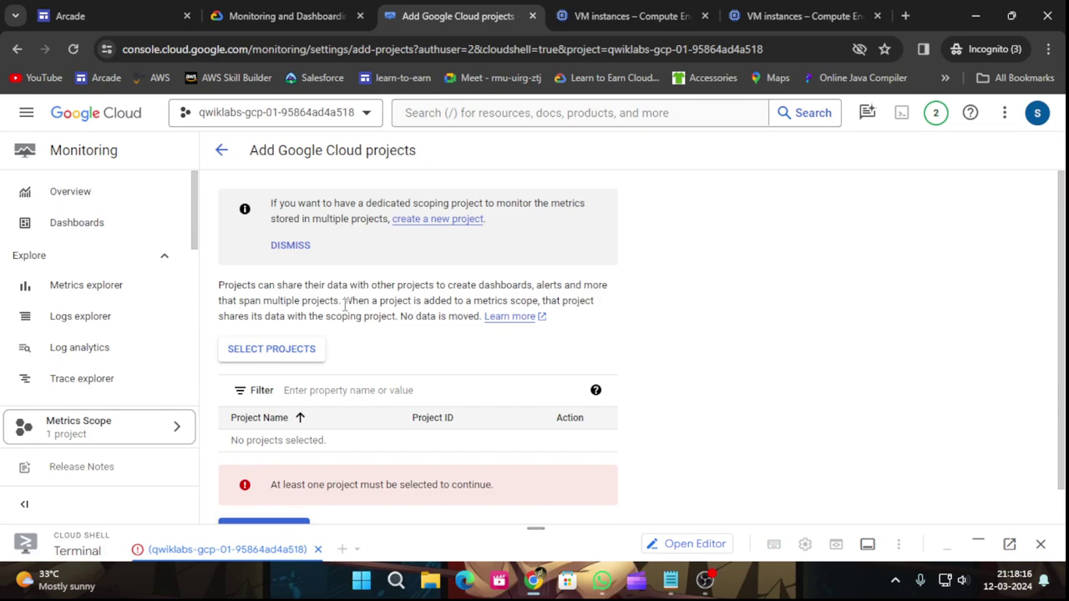
left_click(221, 150)
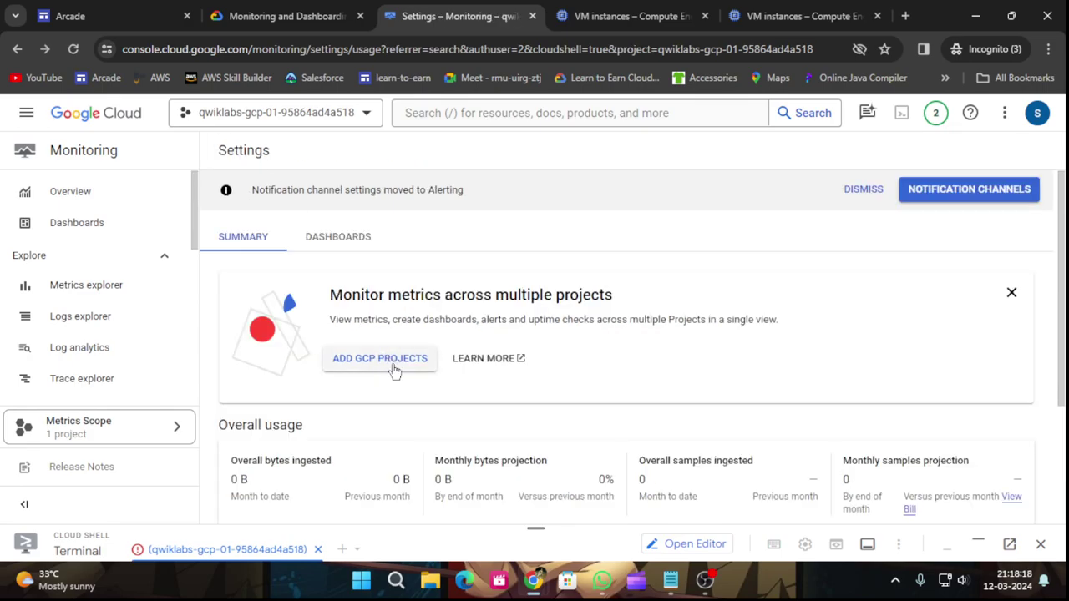
scroll(598, 354, "down", 2)
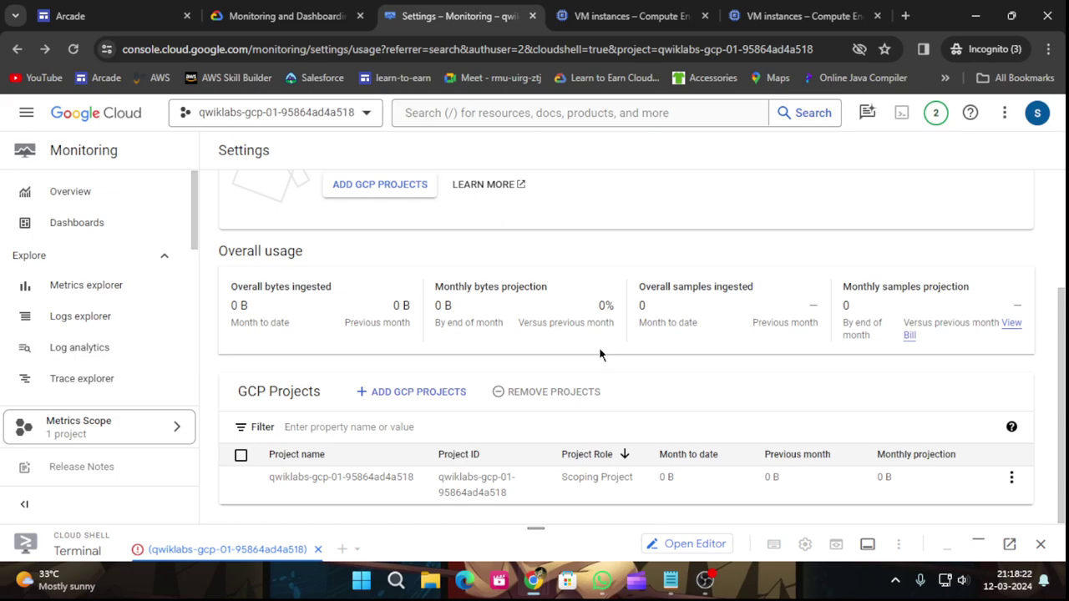
scroll(599, 354, "up", 3)
left_click(408, 359)
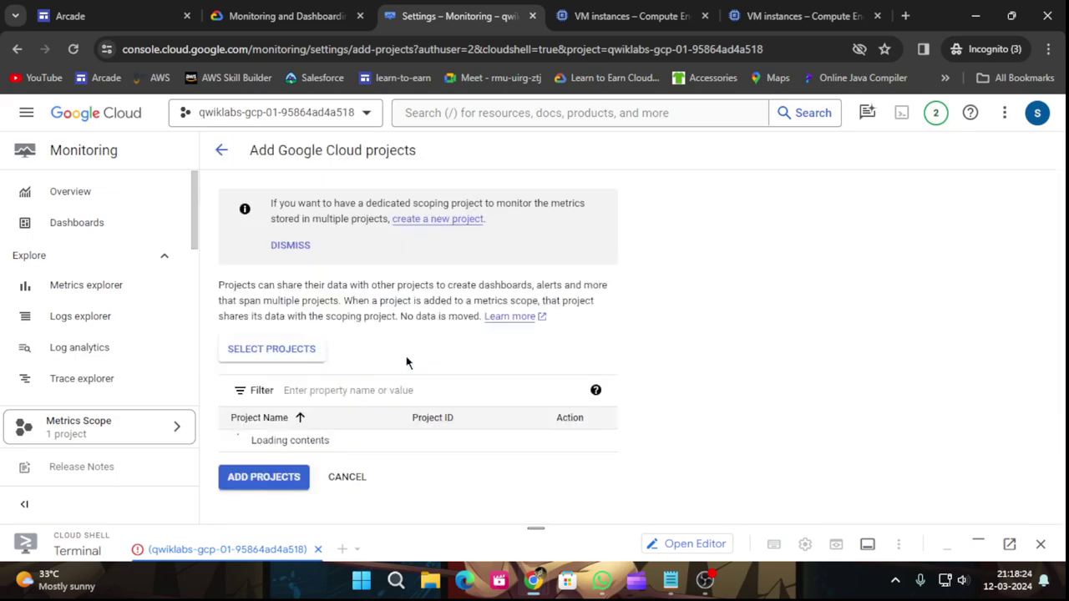
left_click(265, 476)
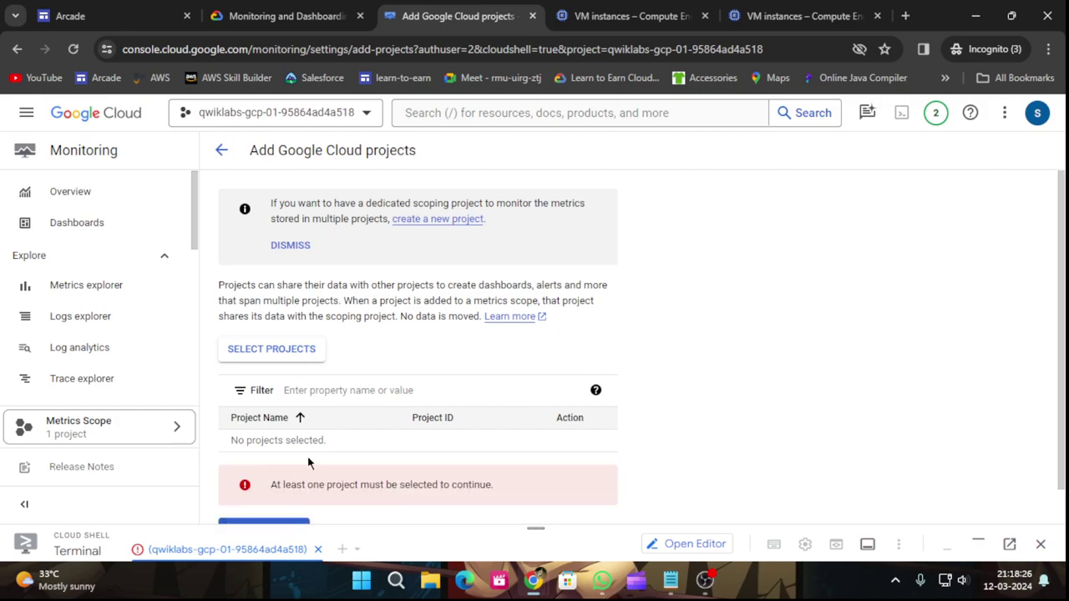
scroll(429, 421, "down", 1)
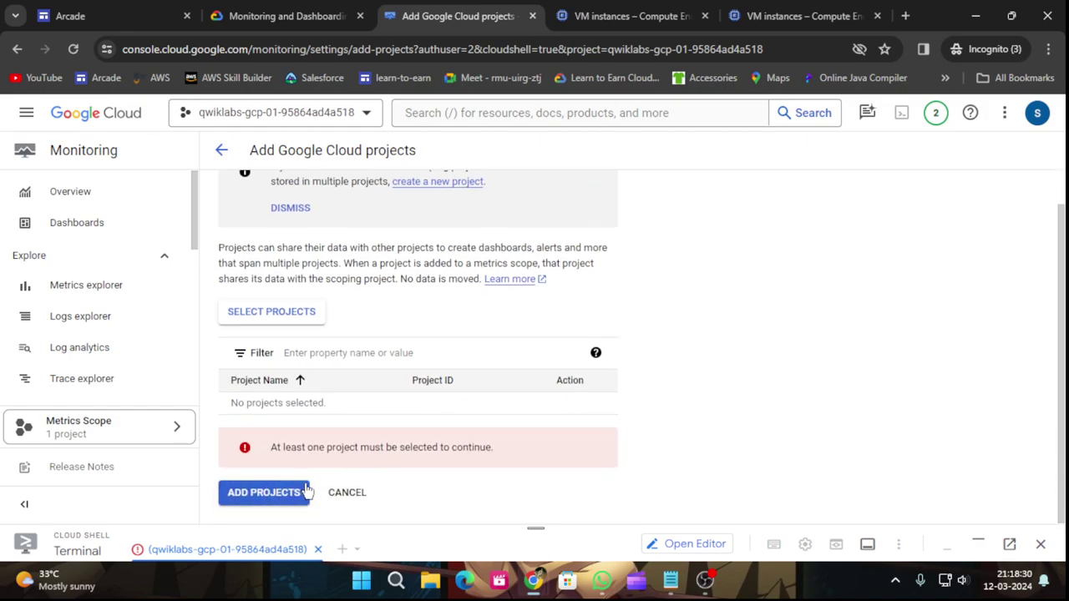
left_click(306, 321)
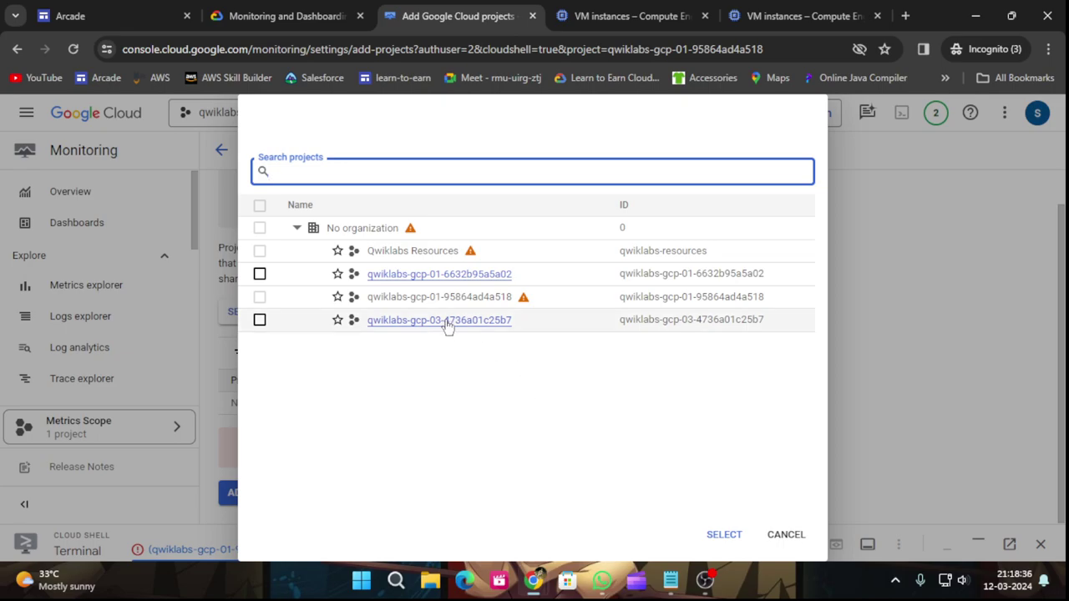
Tick the Worker 1 and Worker 2 projects in the picker and confirm with SELECT.
left_click(597, 19)
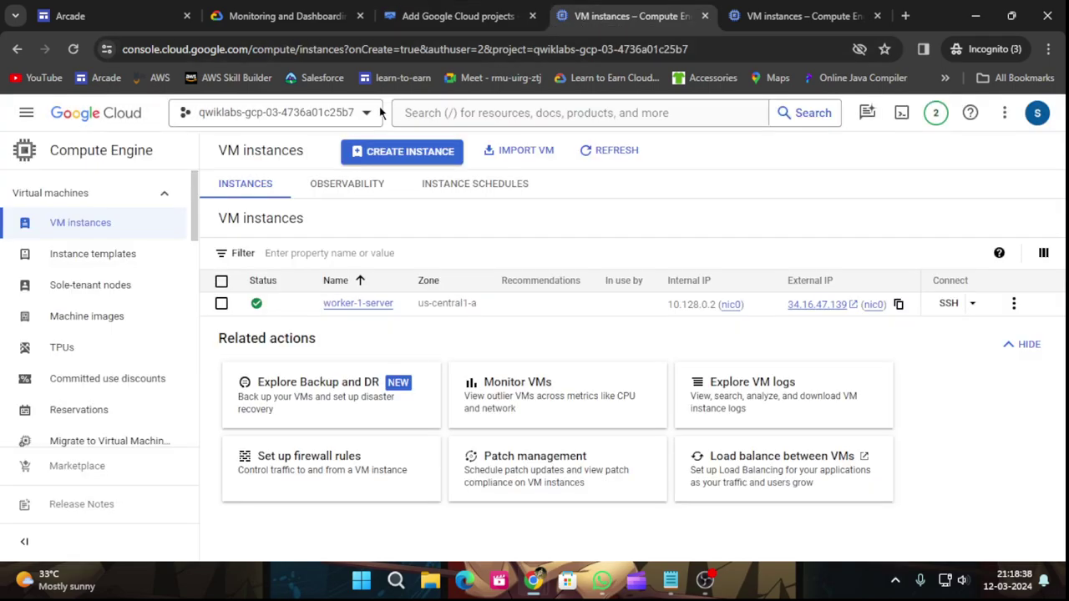
left_click(789, 10)
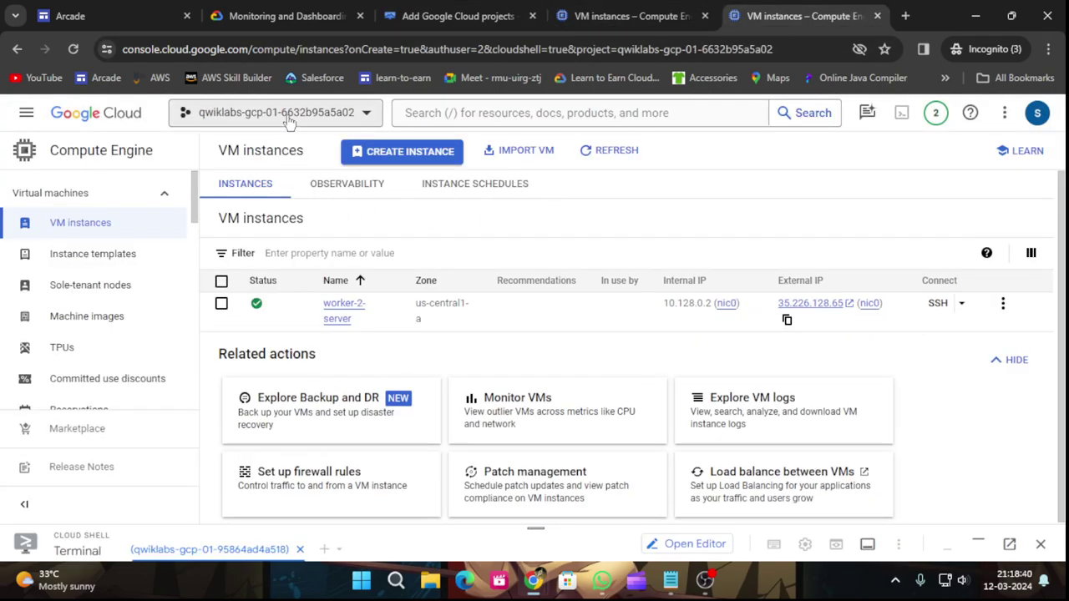
left_click(457, 9)
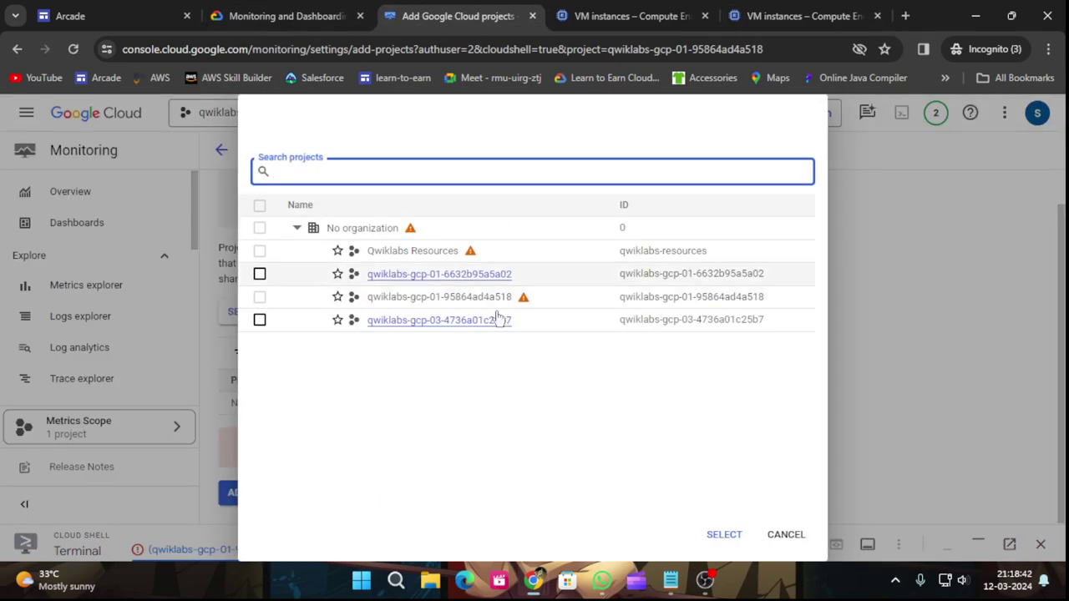
left_click(260, 274)
left_click(260, 319)
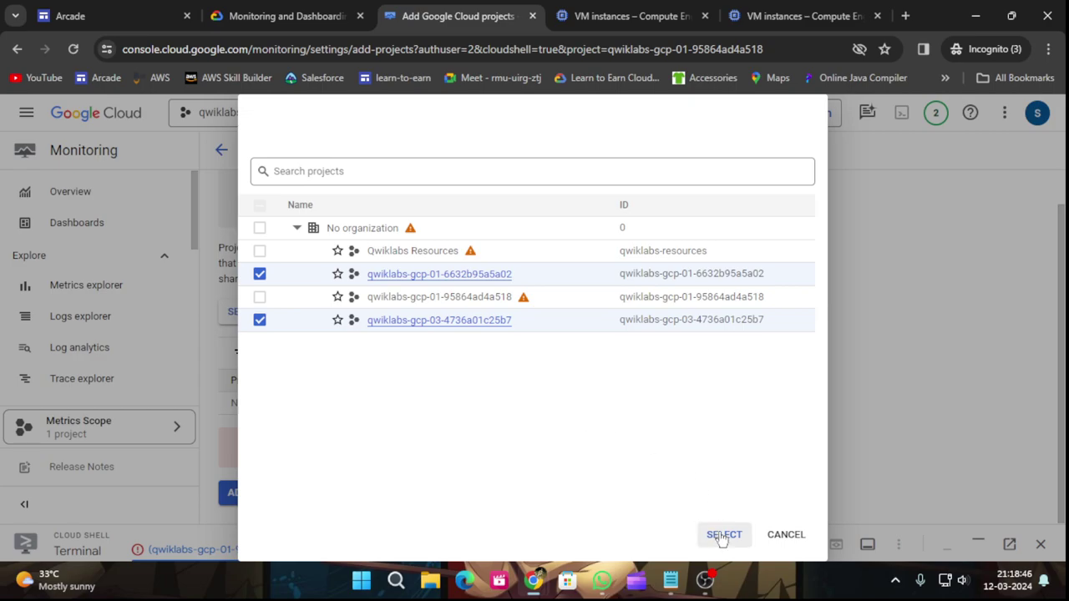
left_click(718, 535)
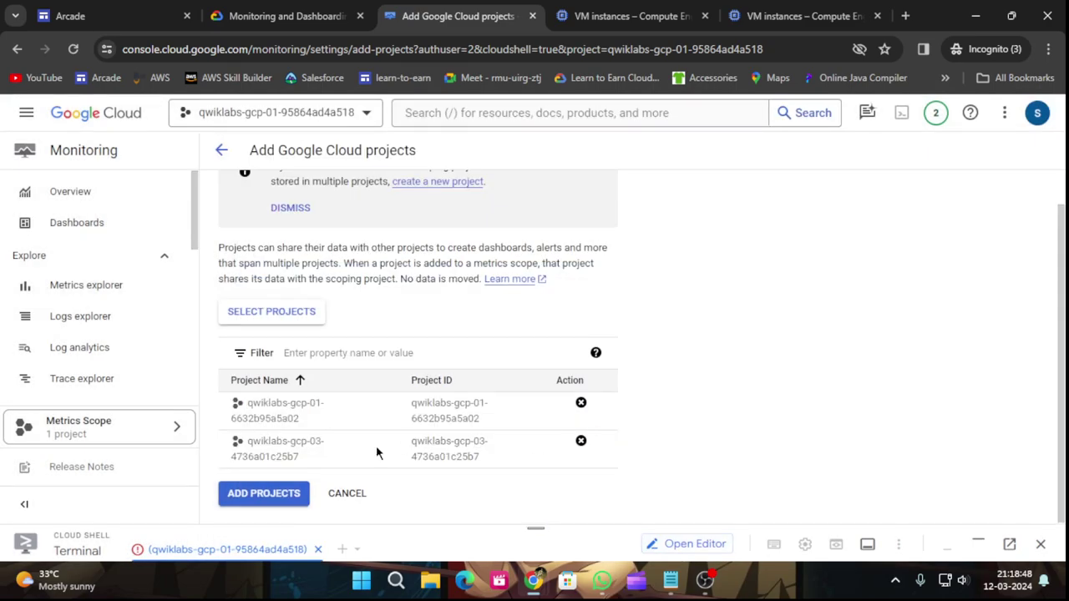
left_click(288, 16)
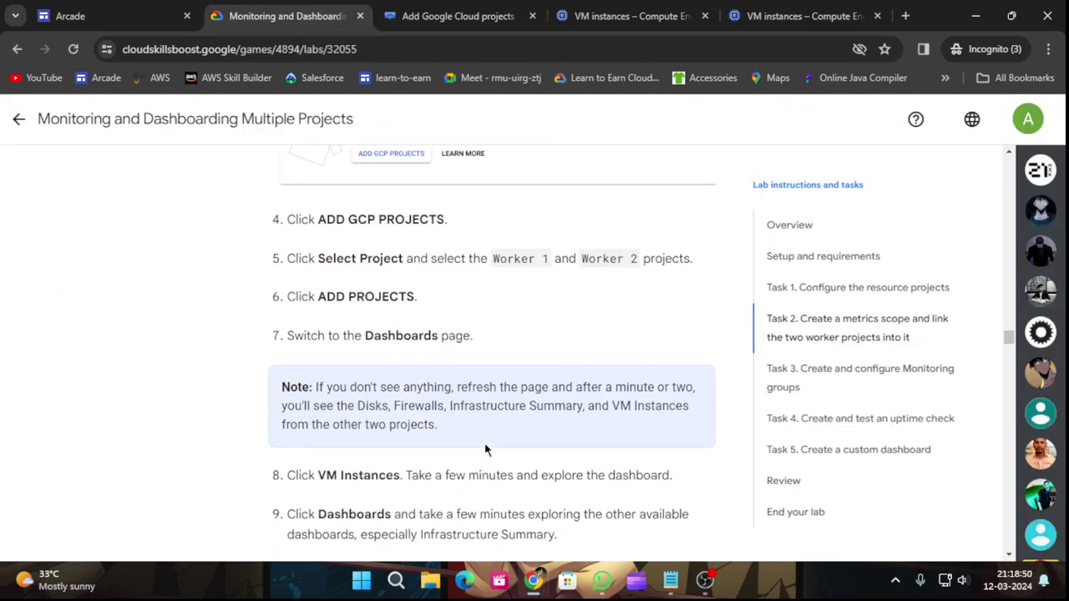
Add both worker projects to the metrics scope, bringing it to three projects, and dismiss the confirmation.
scroll(487, 450, "down", 1)
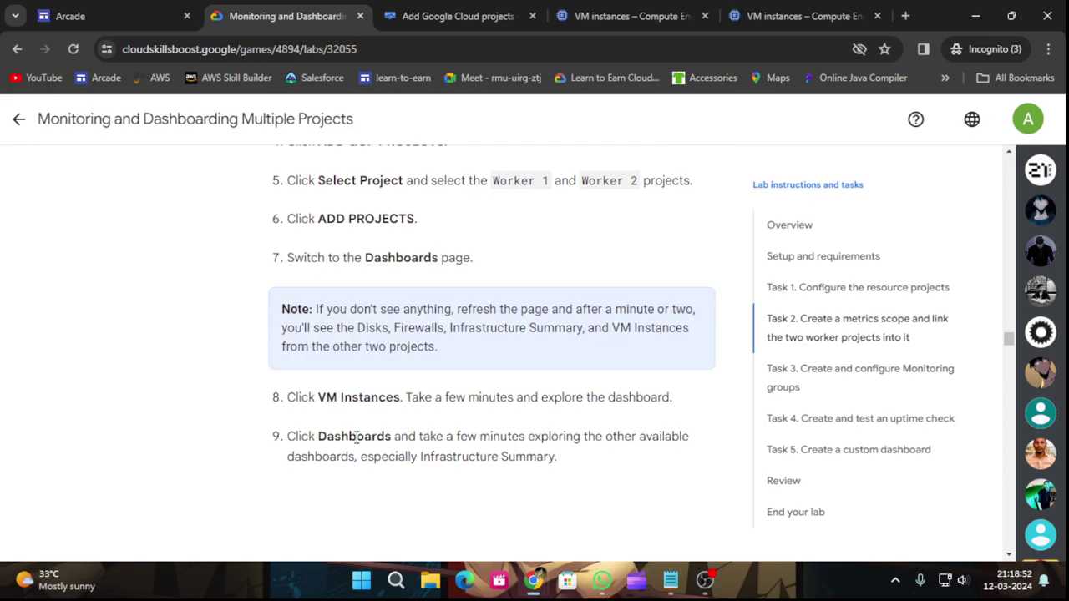
scroll(372, 417, "down", 2)
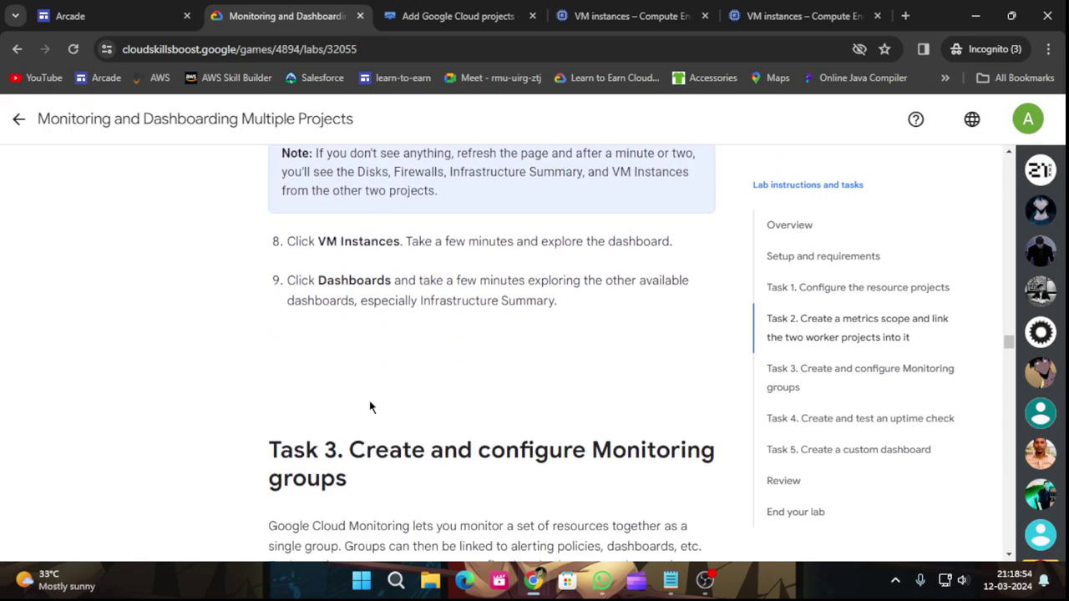
left_click(455, 16)
left_click(260, 491)
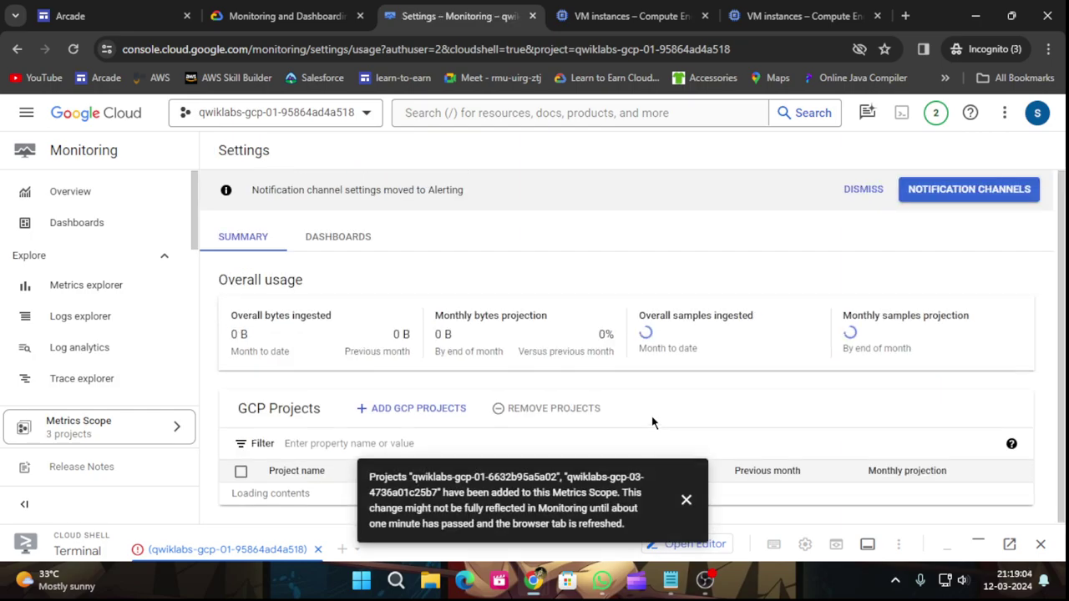
left_click(686, 501)
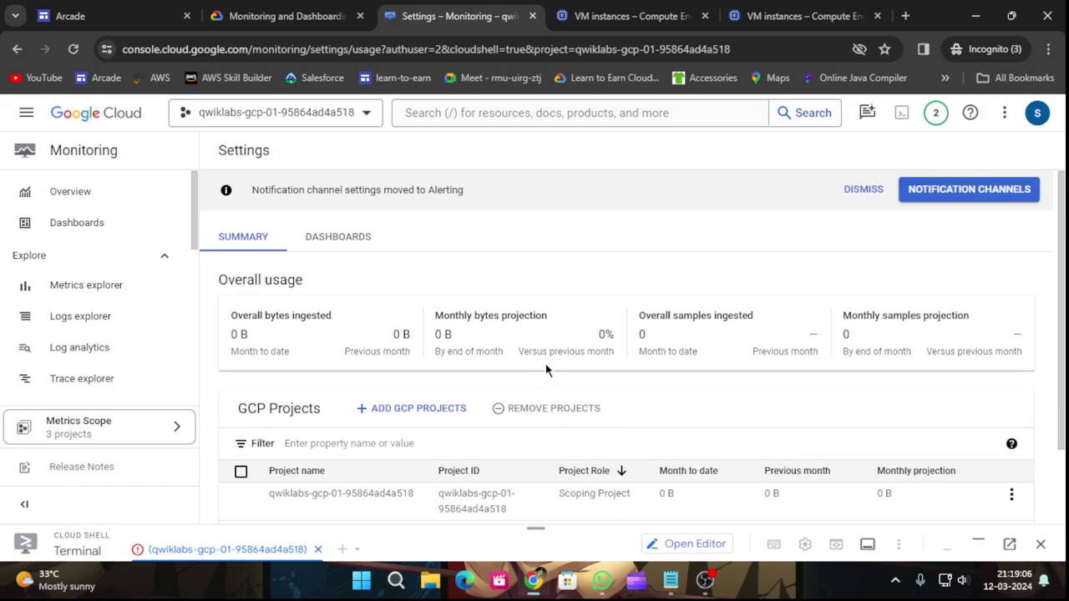
scroll(547, 371, "down", 1)
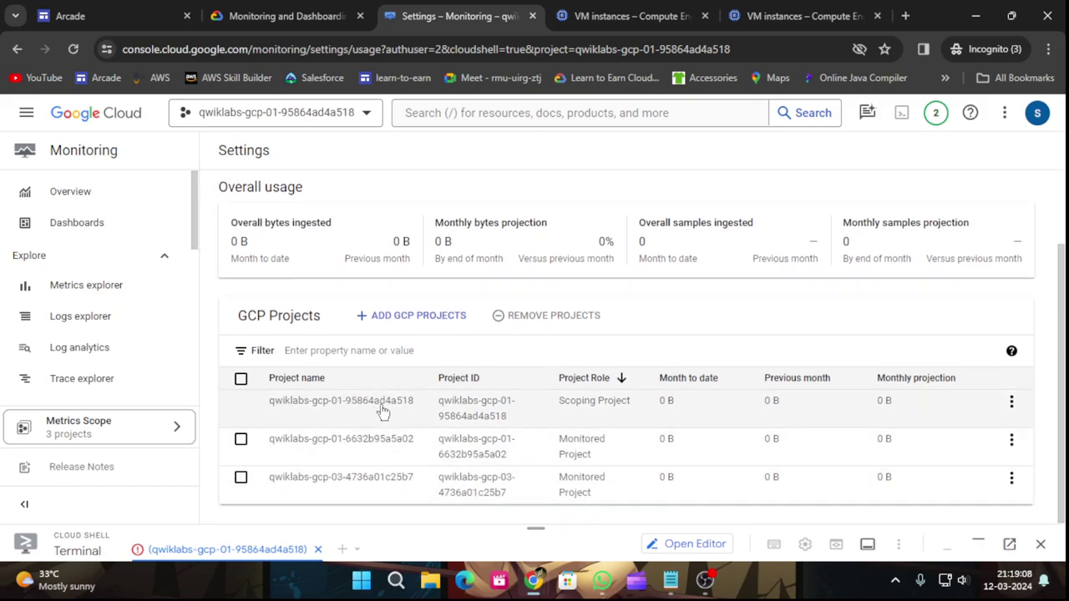
Read Task 3's Assign labels steps in the lab instructions, then return to the VM instances list.
left_click(282, 16)
scroll(410, 342, "up", 3)
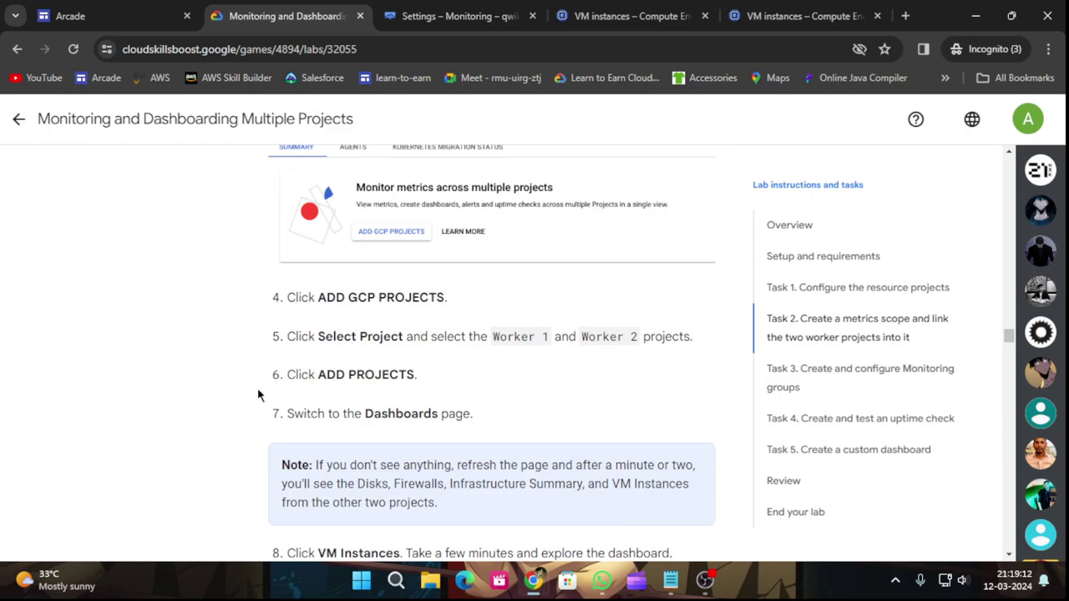
scroll(493, 391, "down", 2)
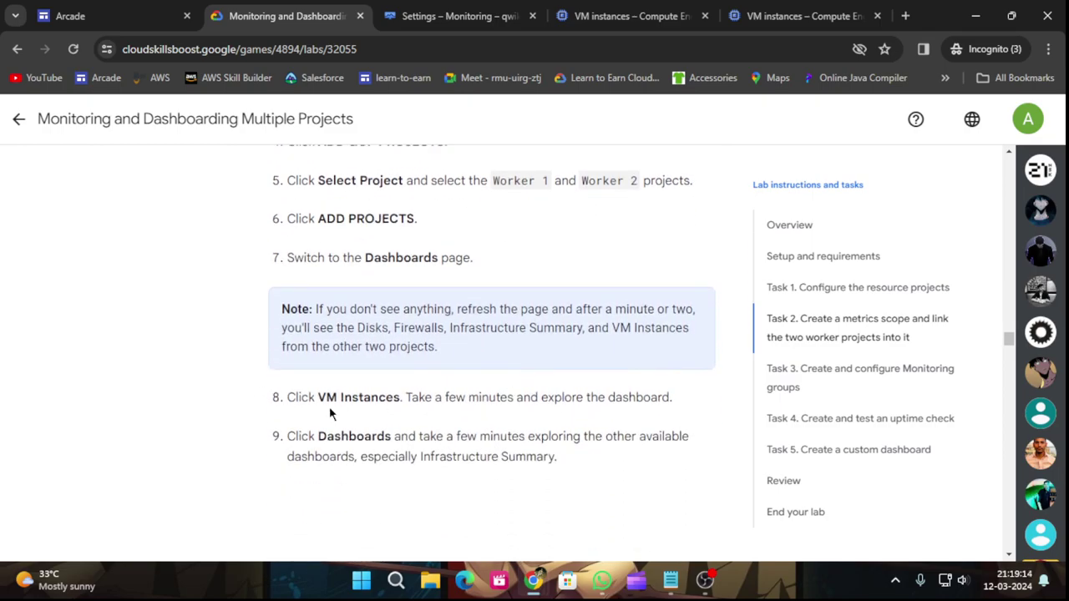
scroll(645, 415, "down", 1)
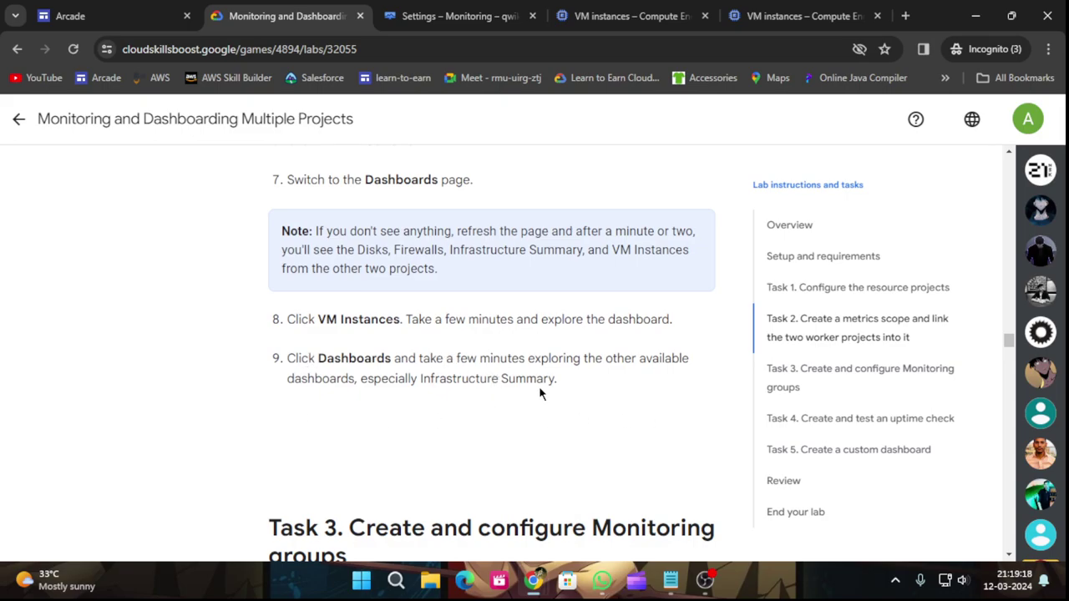
scroll(575, 389, "down", 7)
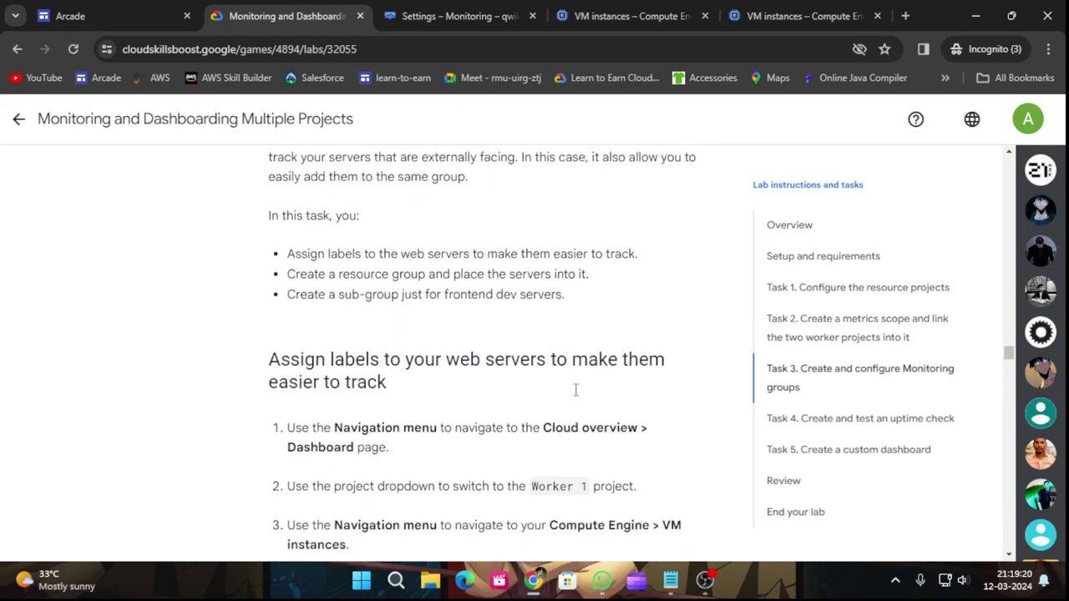
scroll(575, 389, "up", 3)
scroll(579, 400, "down", 3)
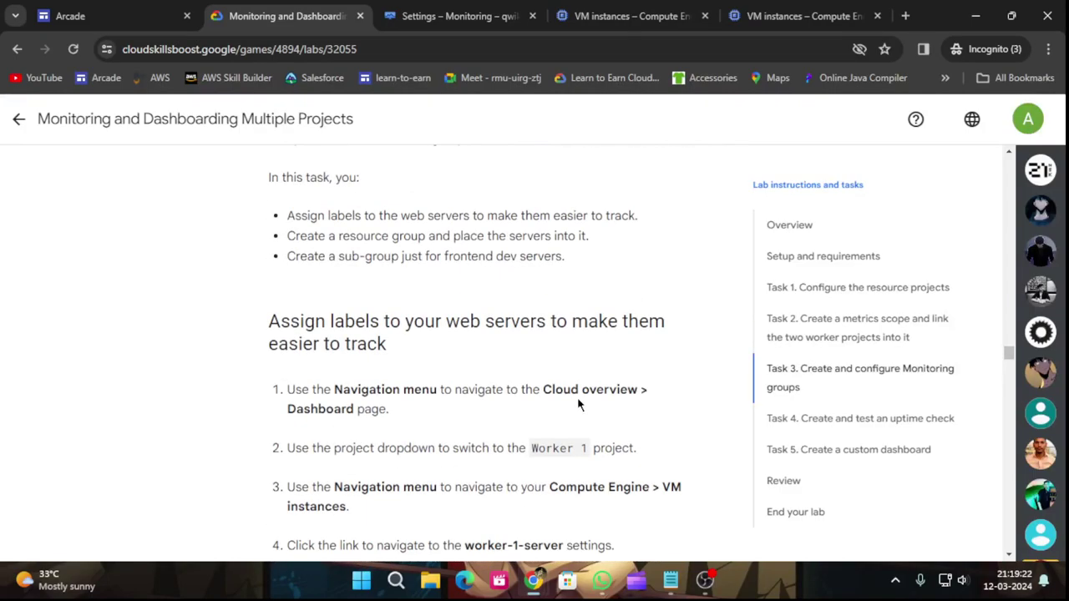
scroll(526, 413, "down", 1)
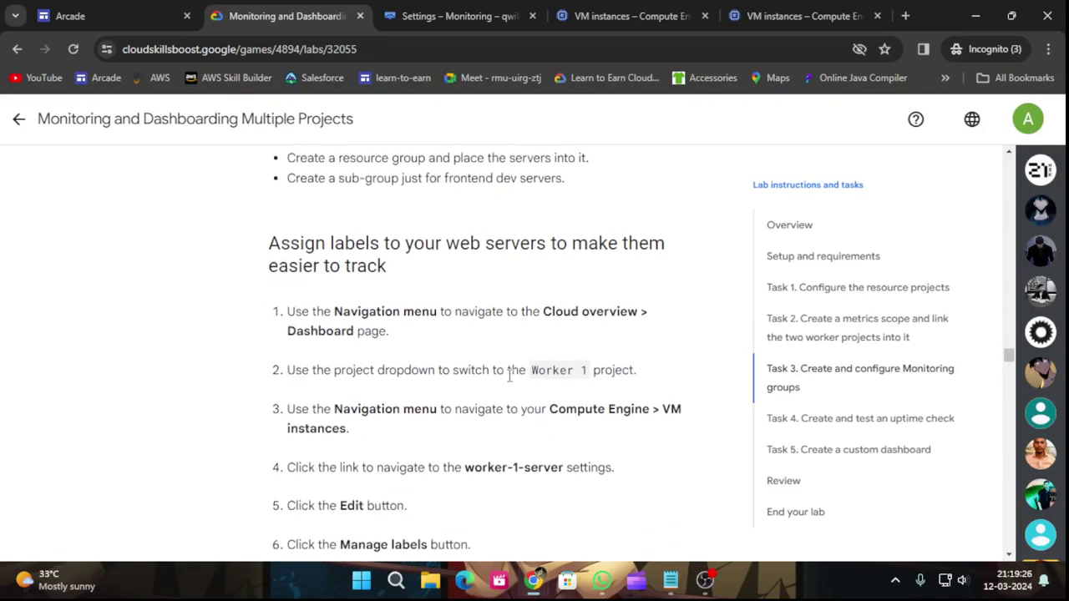
scroll(667, 366, "down", 2)
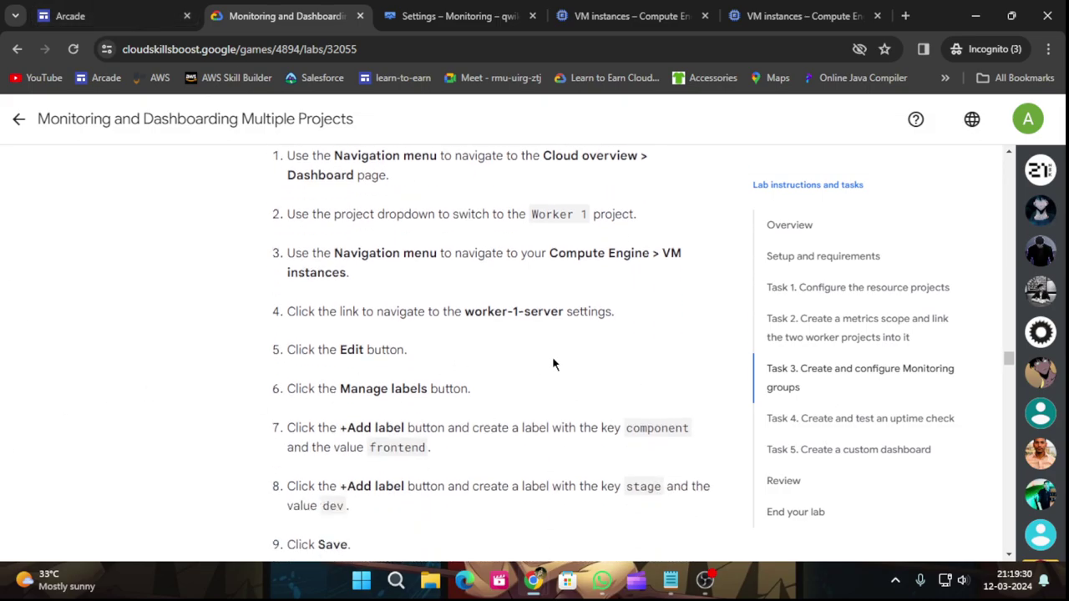
left_click(604, 10)
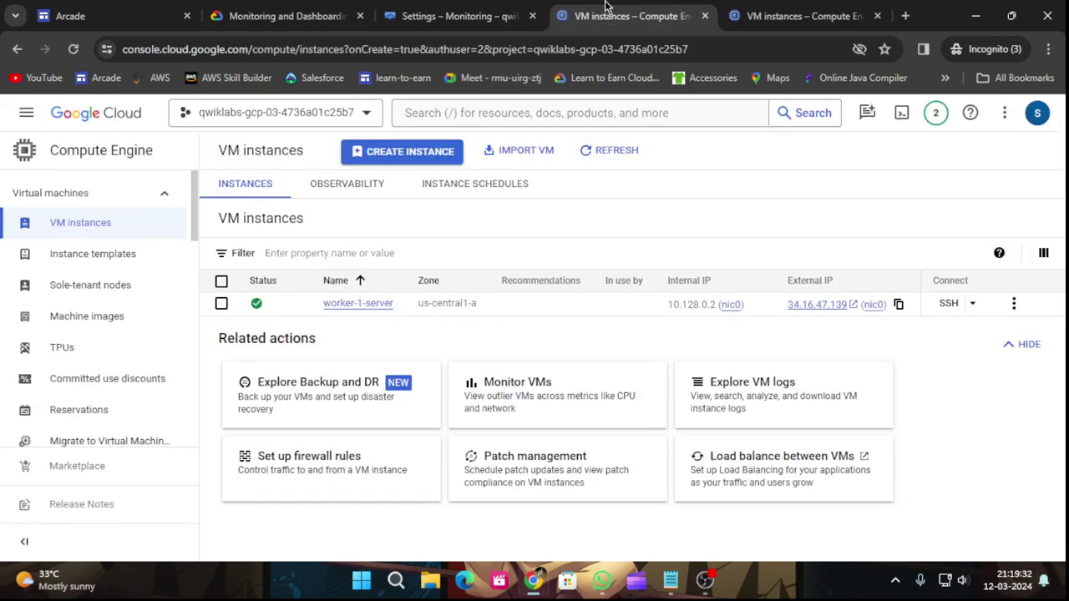
Open worker-1-server's details and copy the label key 'component' from the lab steps.
left_click(374, 304)
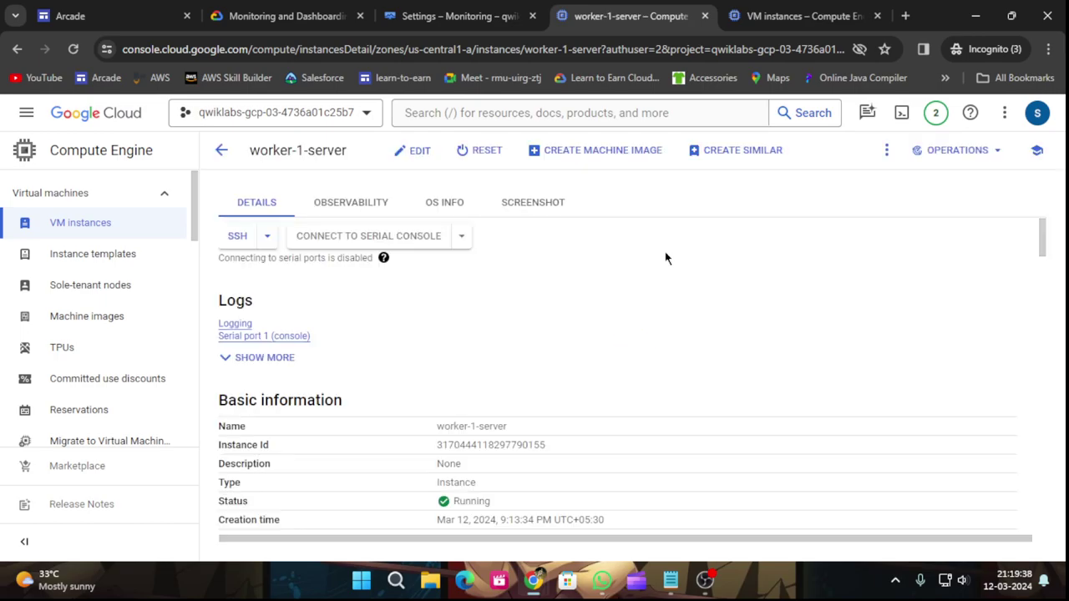
key("ctrl+shift+Tab")
key("ctrl+shift+Tab")
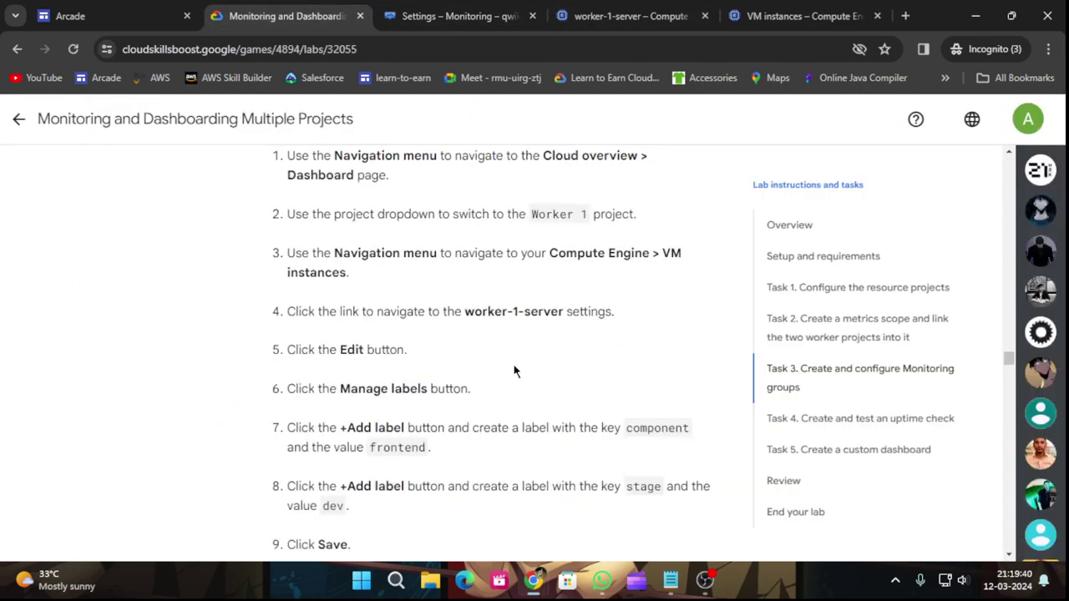
scroll(514, 372, "down", 3)
left_click_drag(623, 281, 692, 281)
key("ctrl+c")
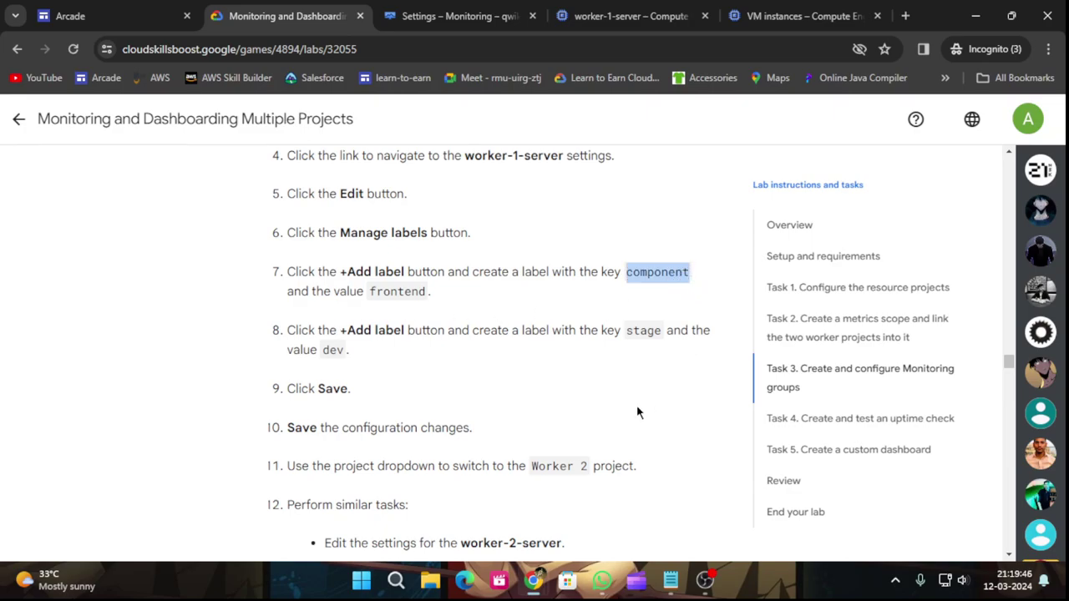
Review worker-1-server's instance details, which show no labels yet, and open its edit form.
left_click(608, 13)
scroll(450, 313, "down", 15)
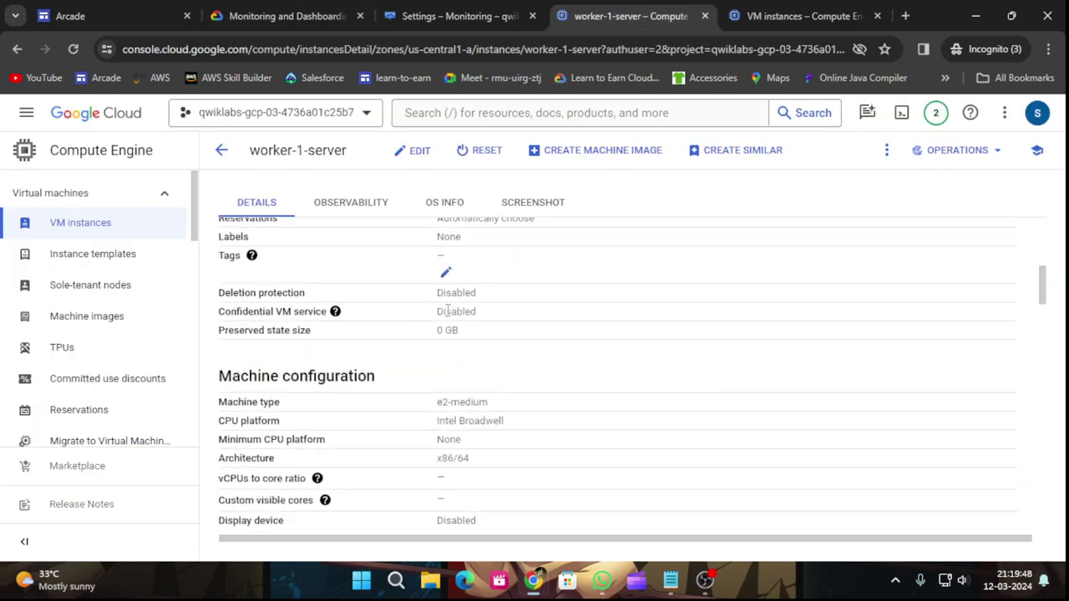
scroll(450, 335, "down", 12)
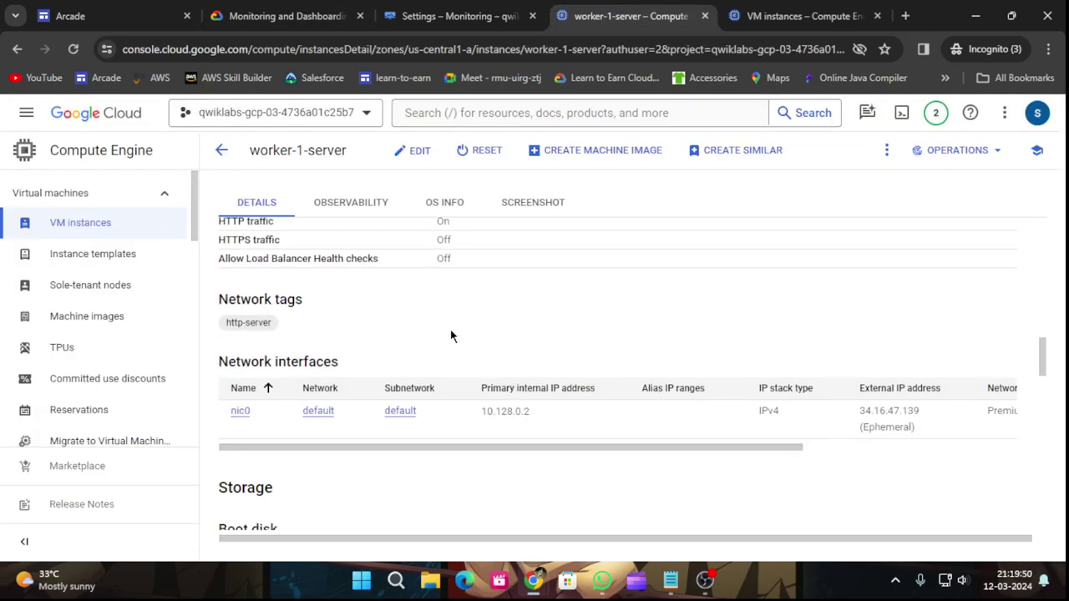
scroll(453, 337, "down", 6)
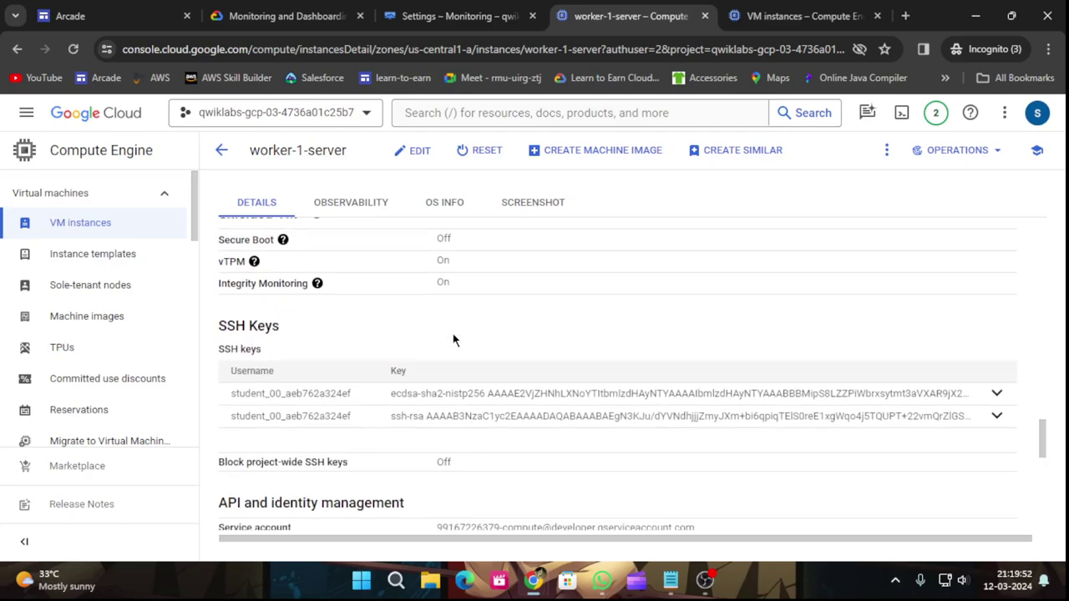
scroll(453, 343, "down", 1)
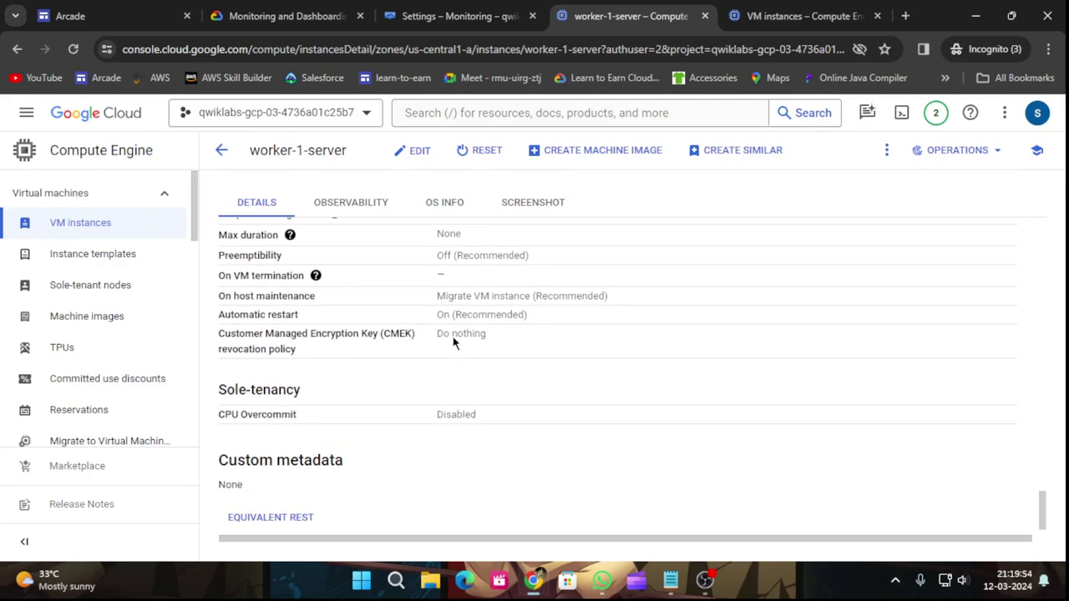
scroll(452, 335, "up", 20)
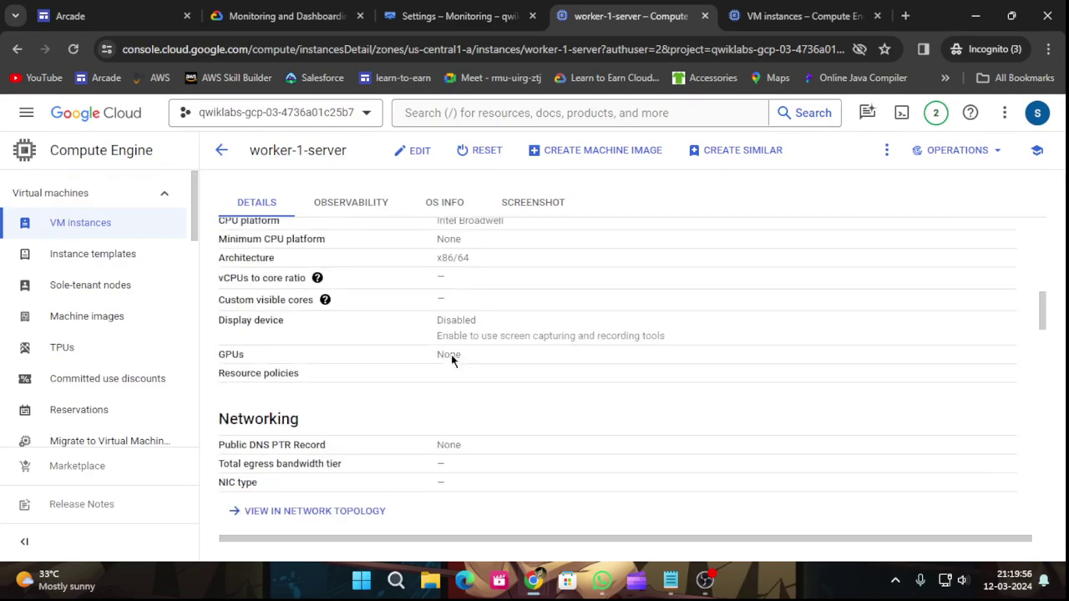
scroll(451, 353, "up", 3)
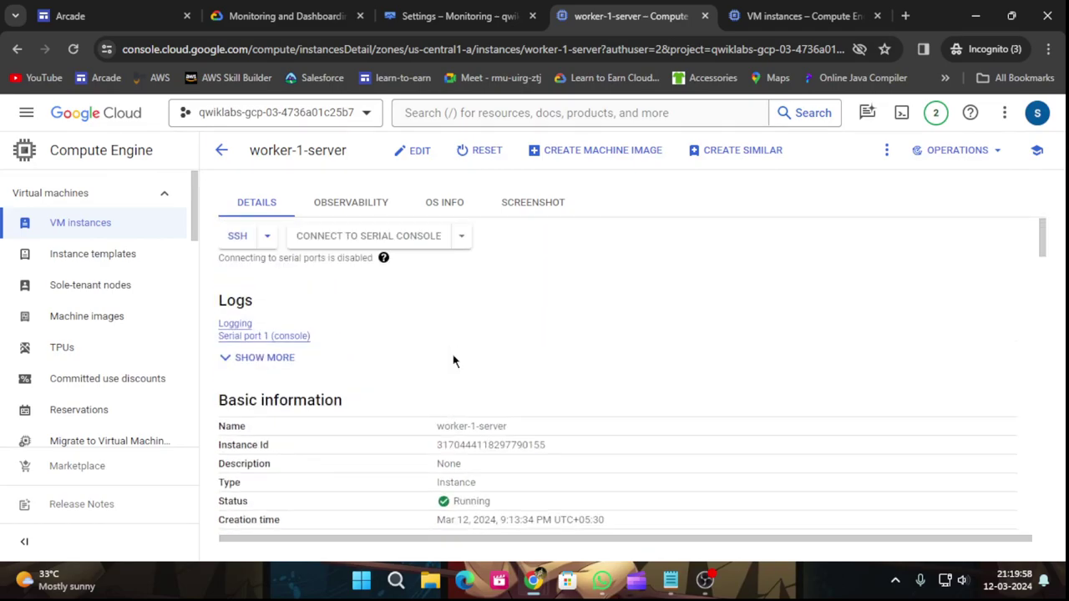
left_click(411, 152)
In worker-1-server's Manage labels panel, add the label component: frontend.
scroll(429, 275, "down", 4)
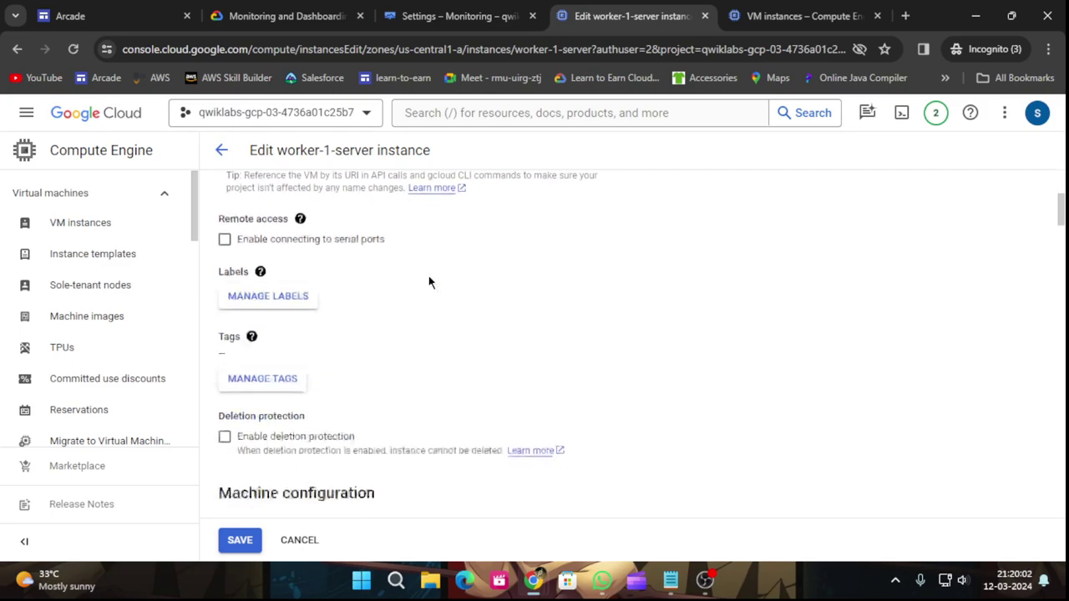
left_click(278, 227)
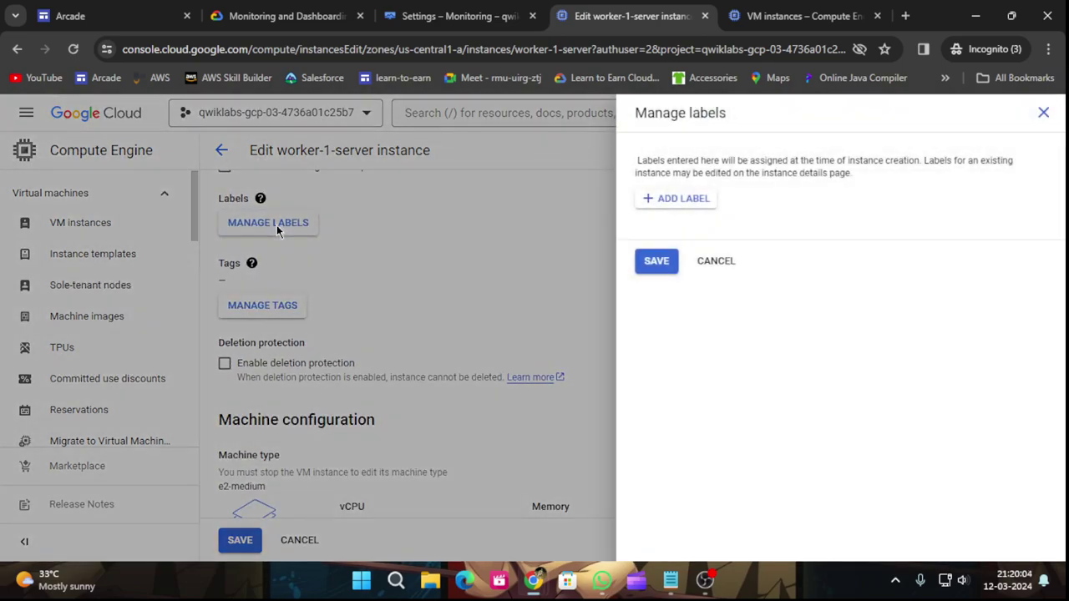
left_click(675, 200)
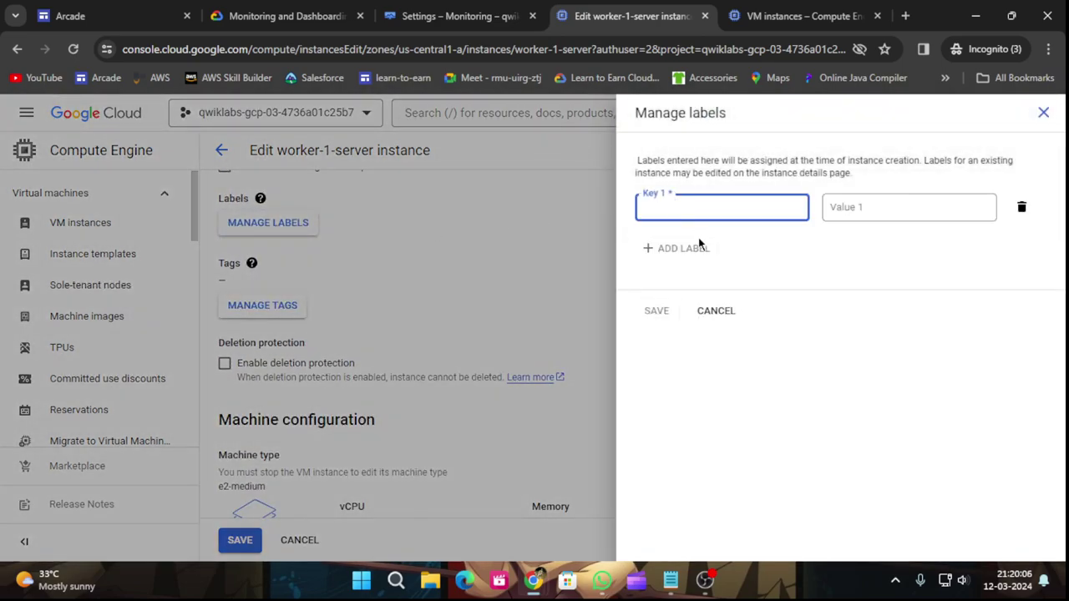
key("ctrl+v")
left_click(296, 13)
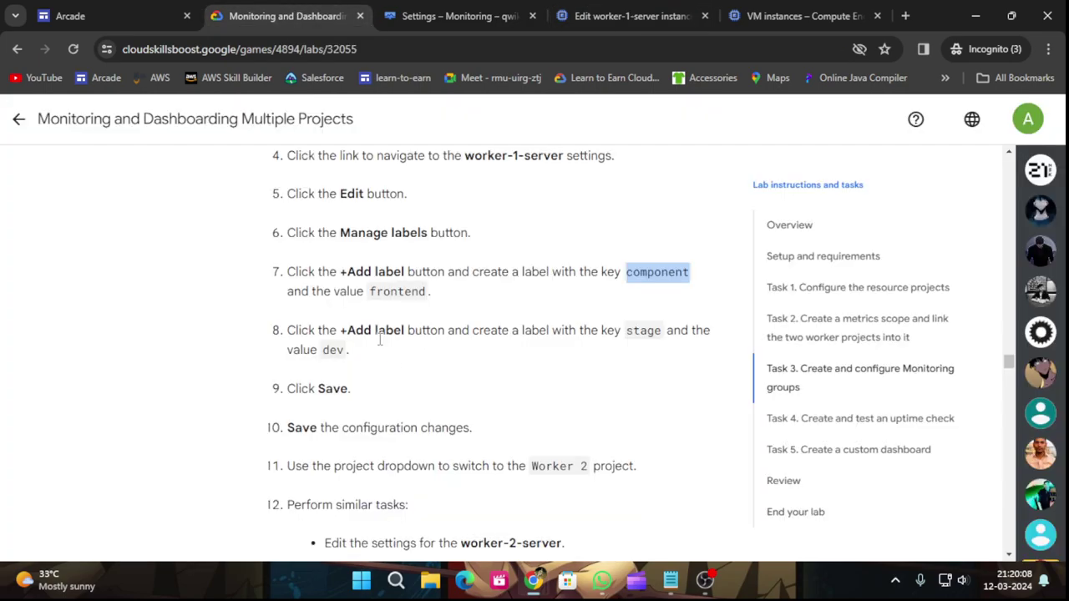
left_click_drag(369, 291, 423, 291)
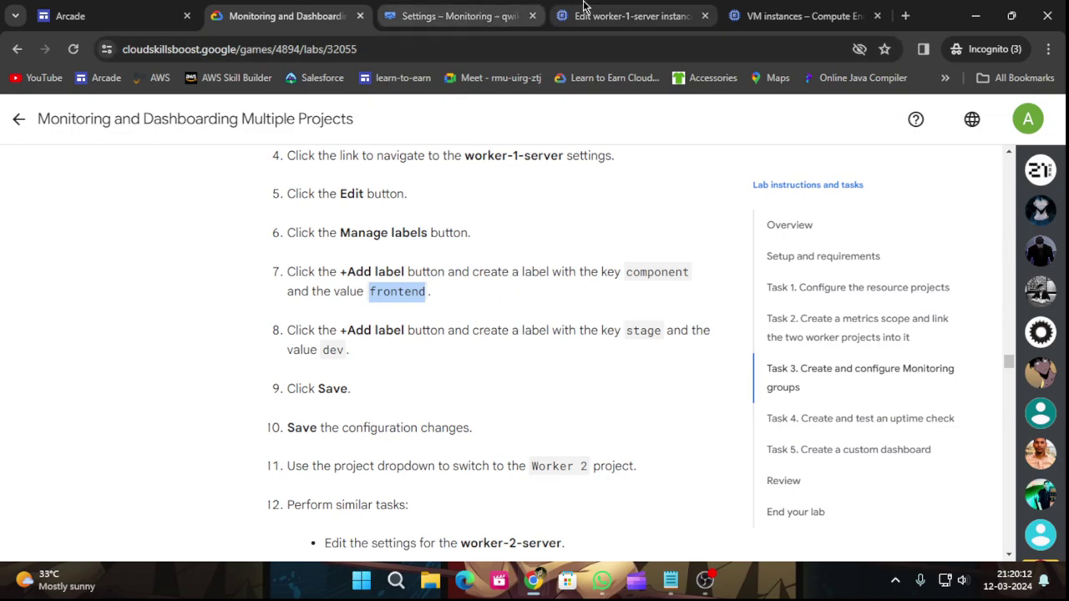
left_click(628, 16)
left_click(846, 209)
type("frontend")
Add a second label with key stage and value dev.
left_click(300, 13)
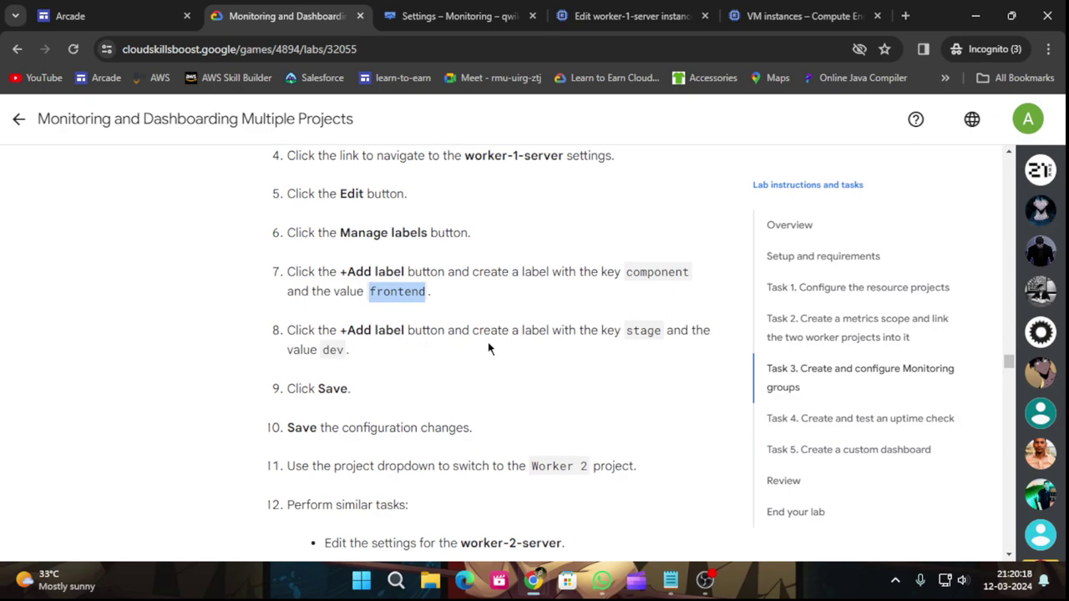
left_click_drag(628, 332, 662, 333)
key("ctrl+c")
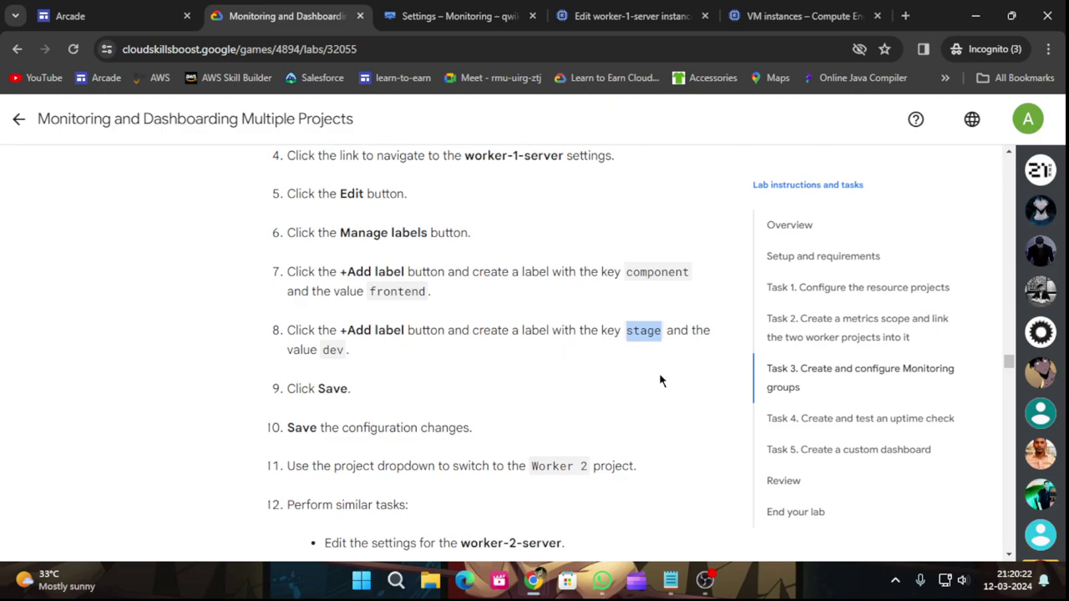
key("ctrl+Tab")
key("ctrl+Tab")
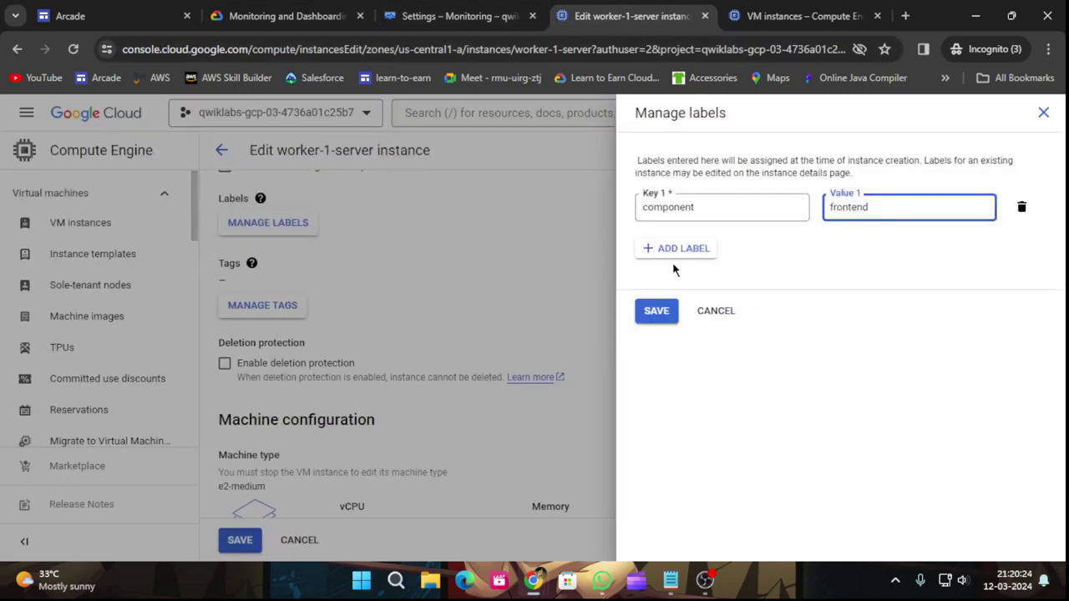
left_click(661, 248)
key("ctrl+v")
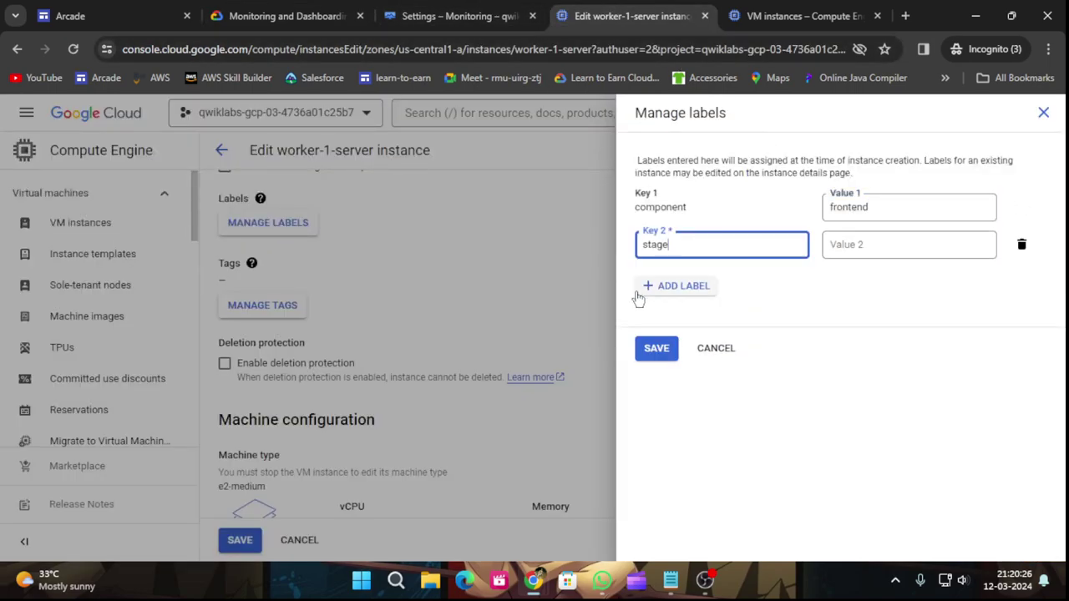
key("ctrl+shift+Tab")
key("ctrl+shift+Tab")
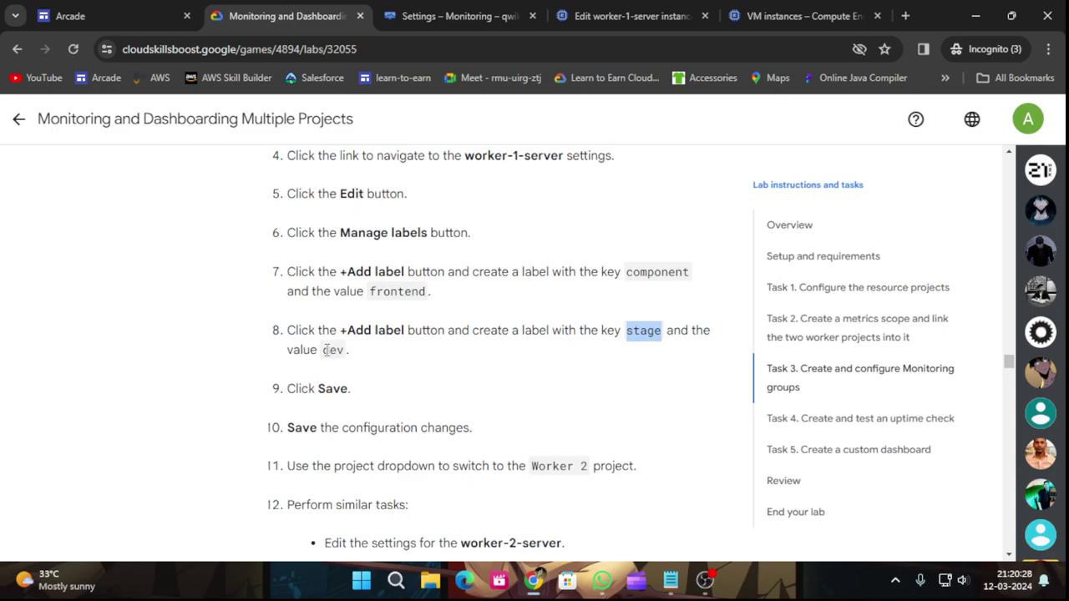
left_click_drag(321, 351, 347, 351)
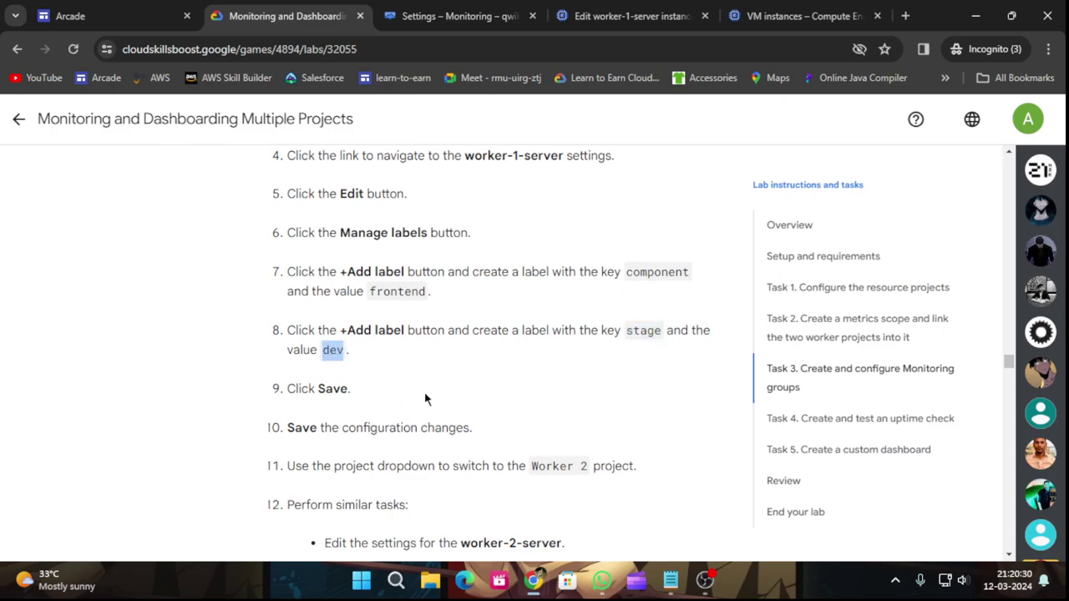
left_click(636, 12)
left_click(842, 247)
type("dev")
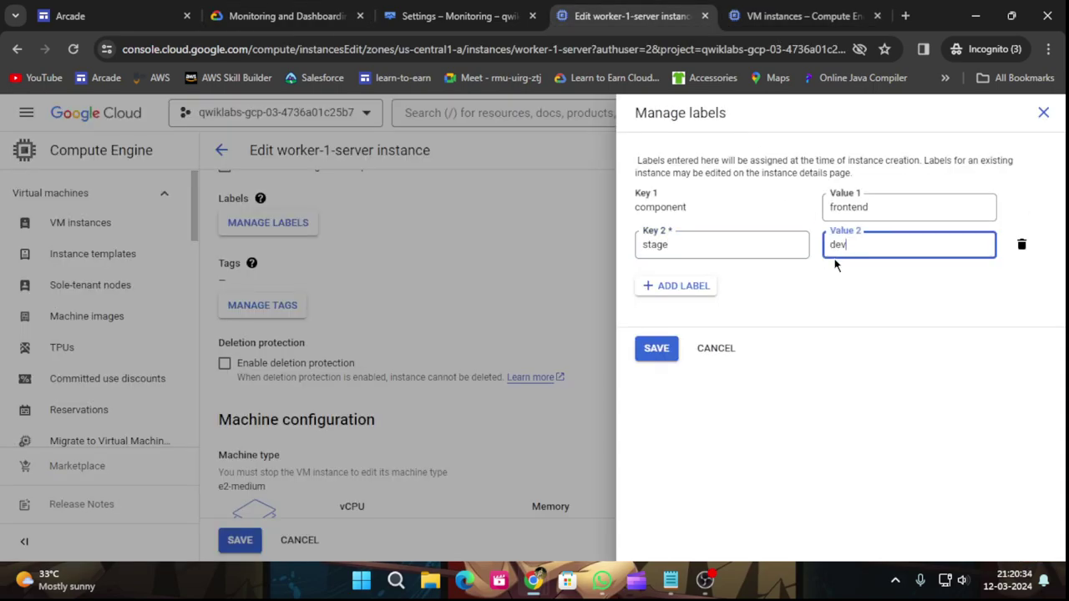
Apply the component and stage labels in the labels panel.
left_click(319, 10)
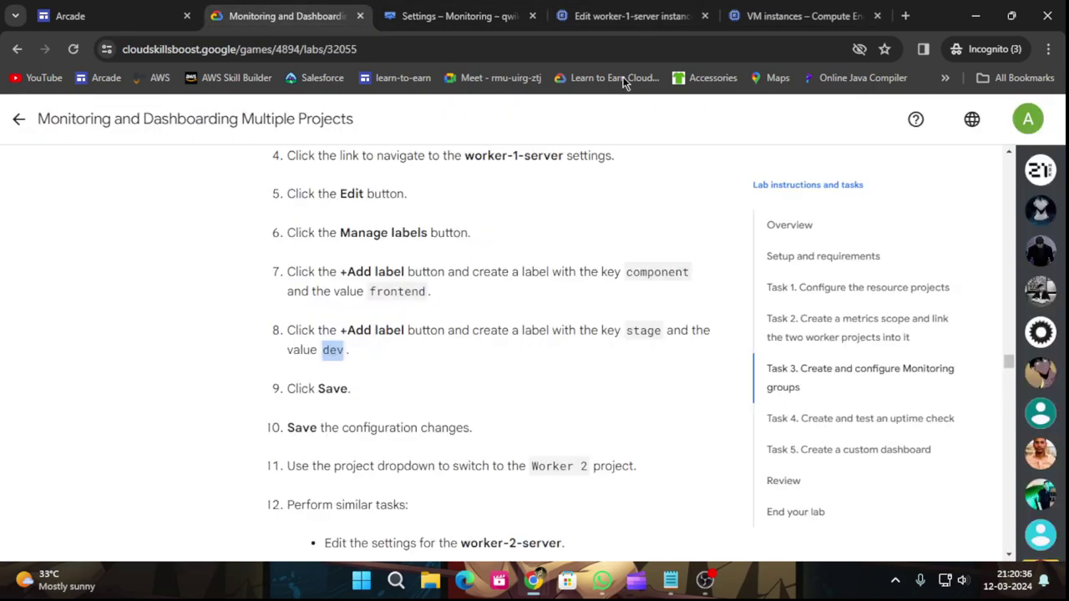
left_click(634, 16)
left_click(655, 350)
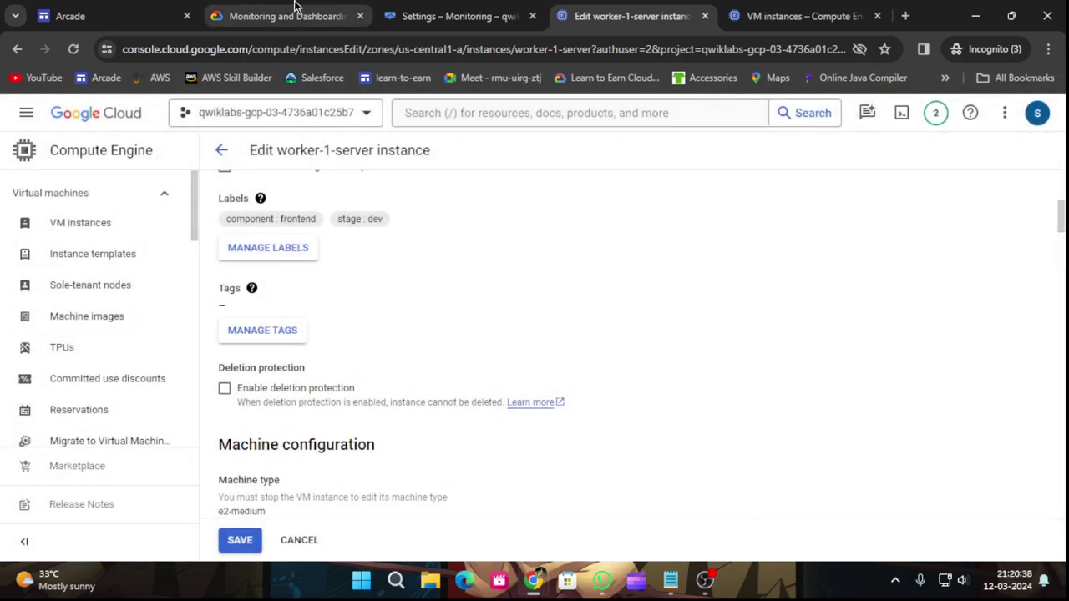
left_click(301, 7)
Save worker-1-server's label changes on the Edit instance page.
scroll(422, 429, "down", 2)
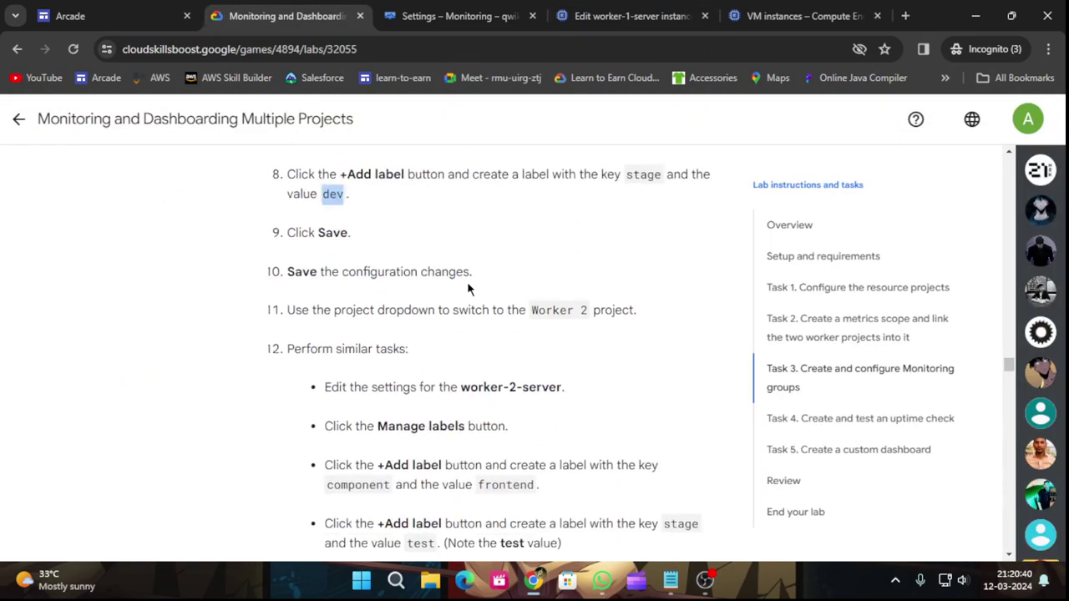
left_click(605, 11)
scroll(468, 442, "down", 2)
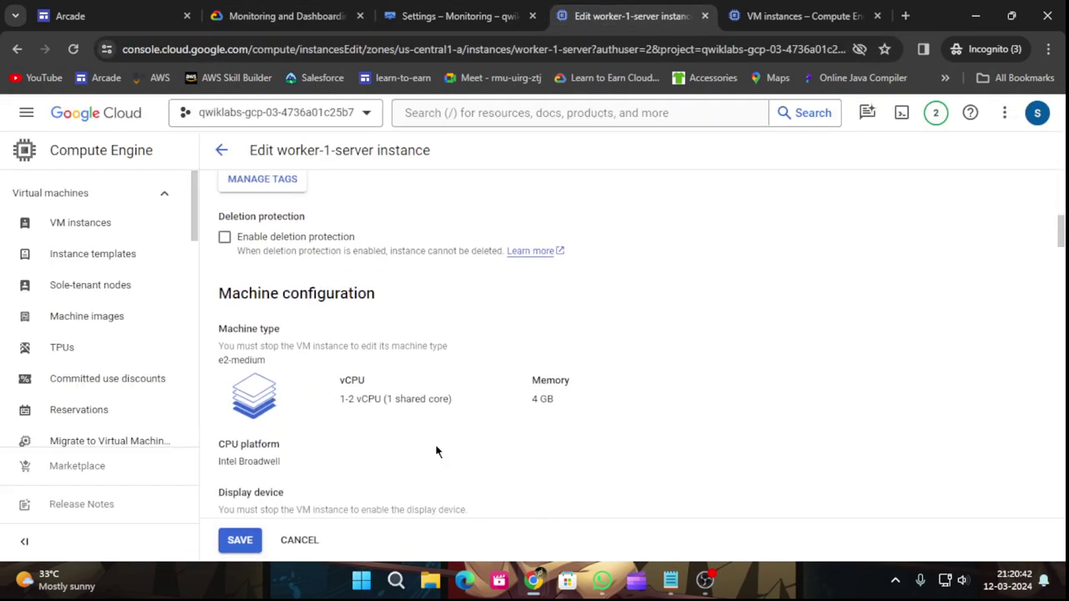
left_click(239, 539)
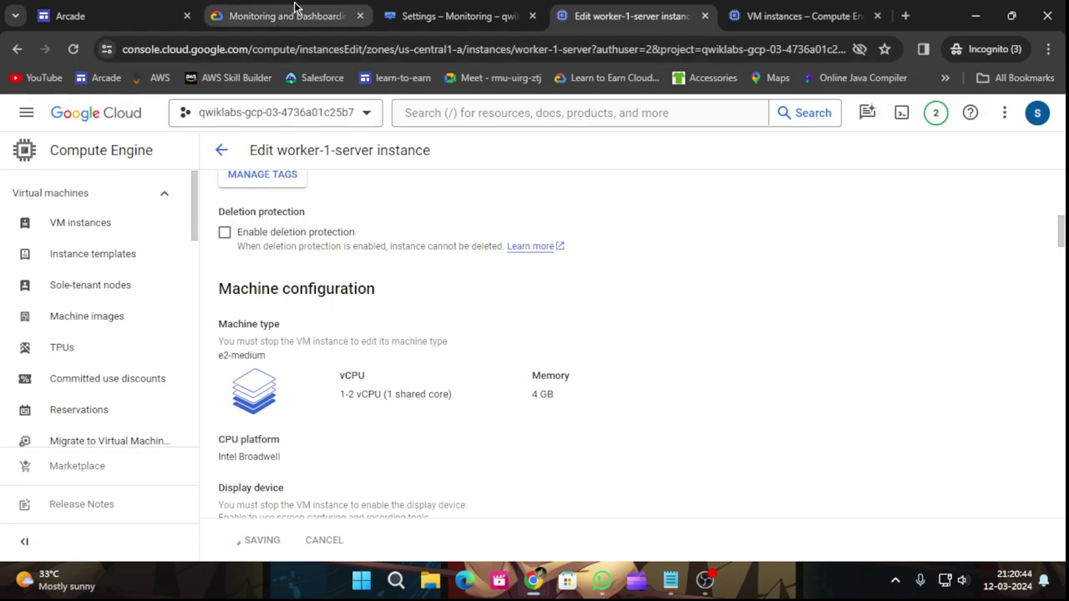
Copy the key 'component' from the Worker 2 lab steps and bring up the Worker 2 VM list.
left_click(295, 10)
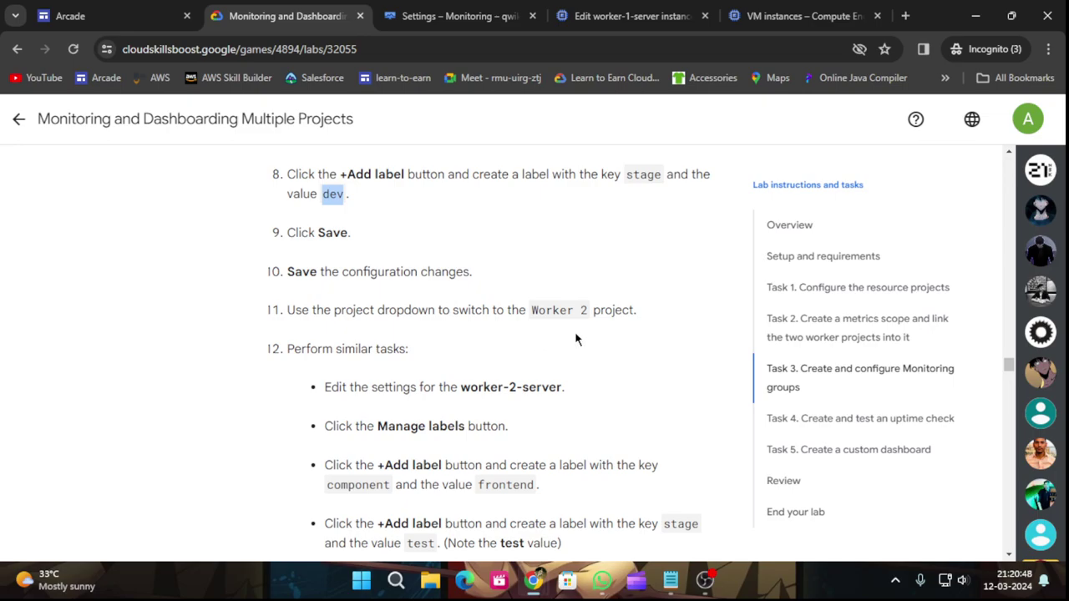
scroll(380, 372, "down", 2)
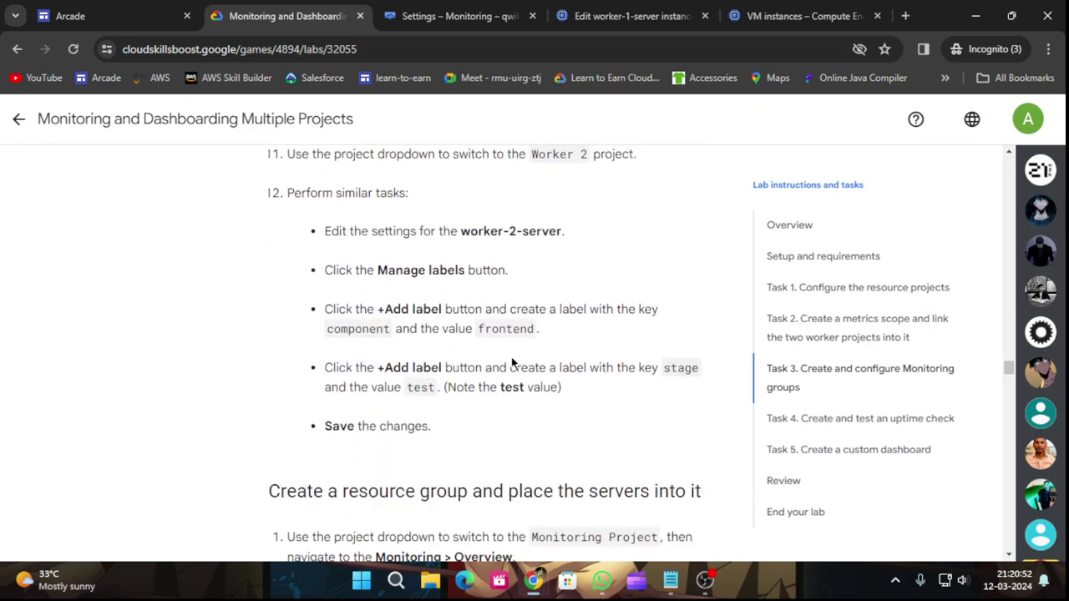
left_click_drag(330, 328, 392, 334)
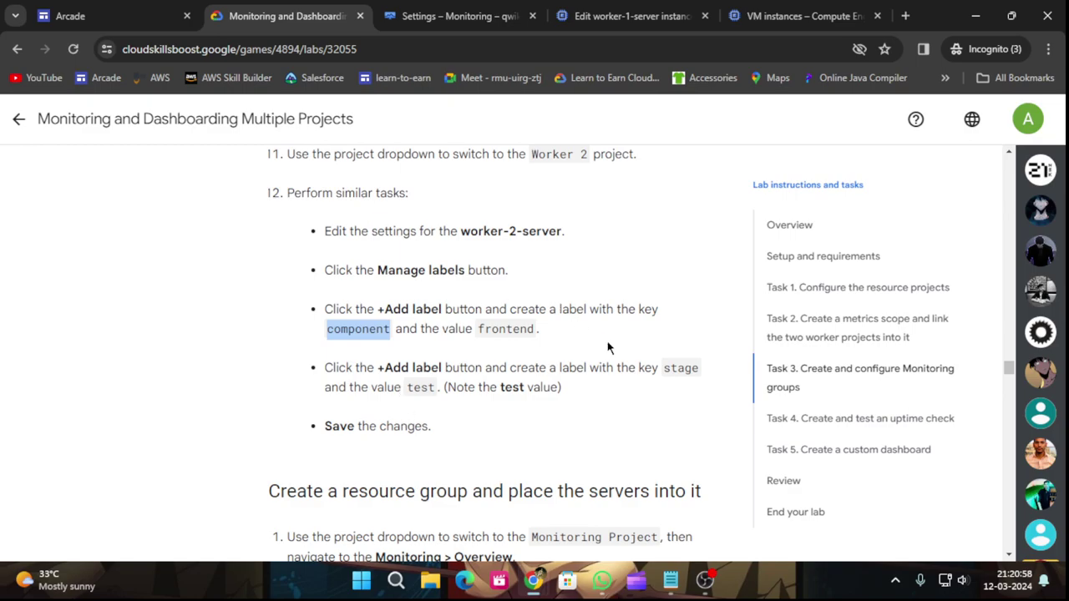
left_click(798, 16)
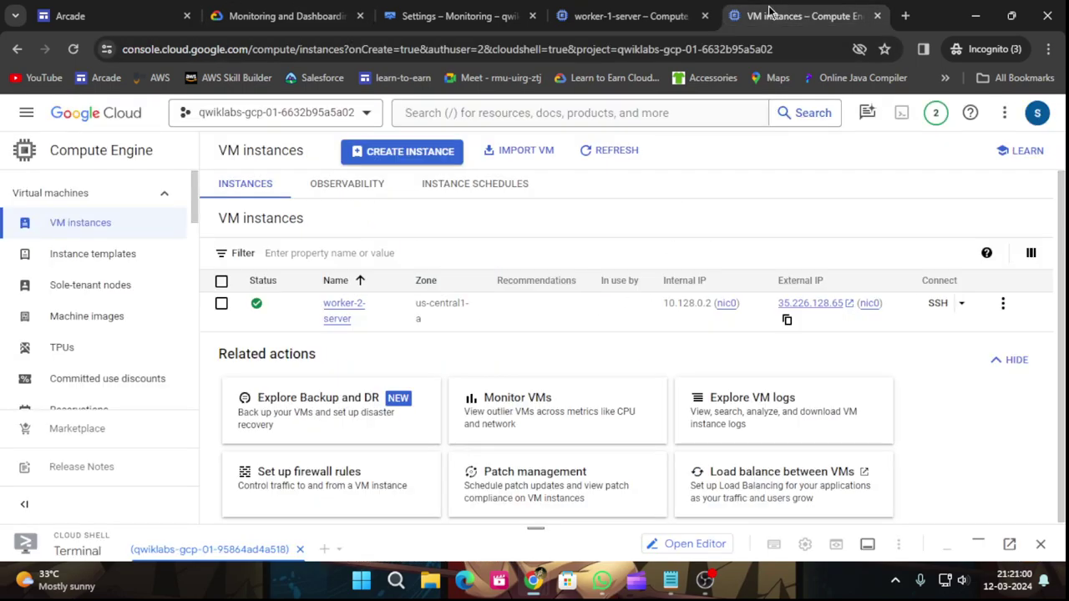
Open worker-2-server's details, start editing it, and open its Manage labels panel.
left_click(359, 308)
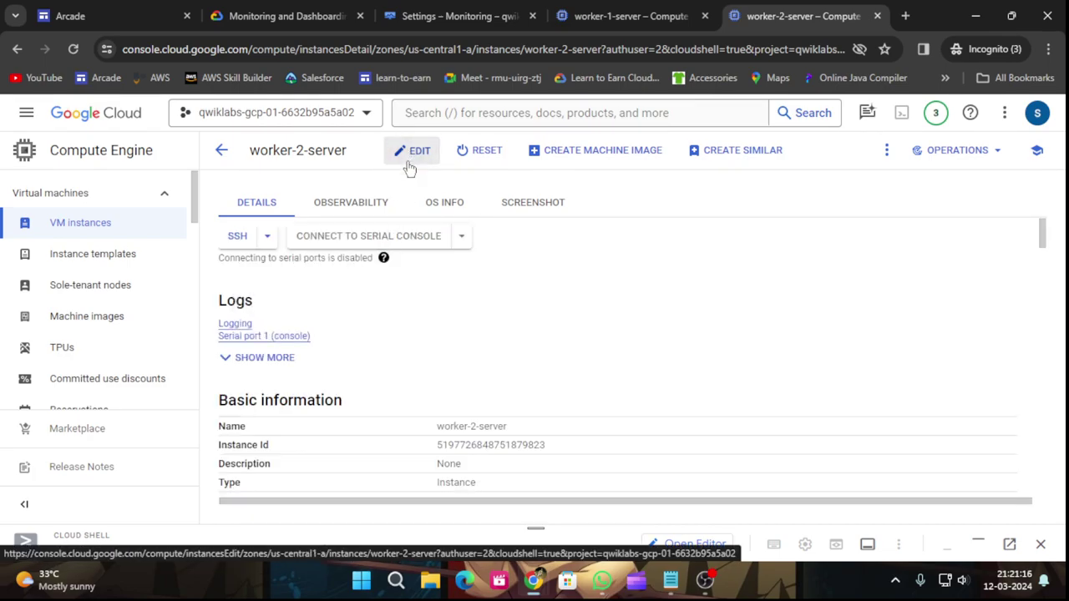
scroll(434, 361, "down", 3)
scroll(444, 343, "up", 3)
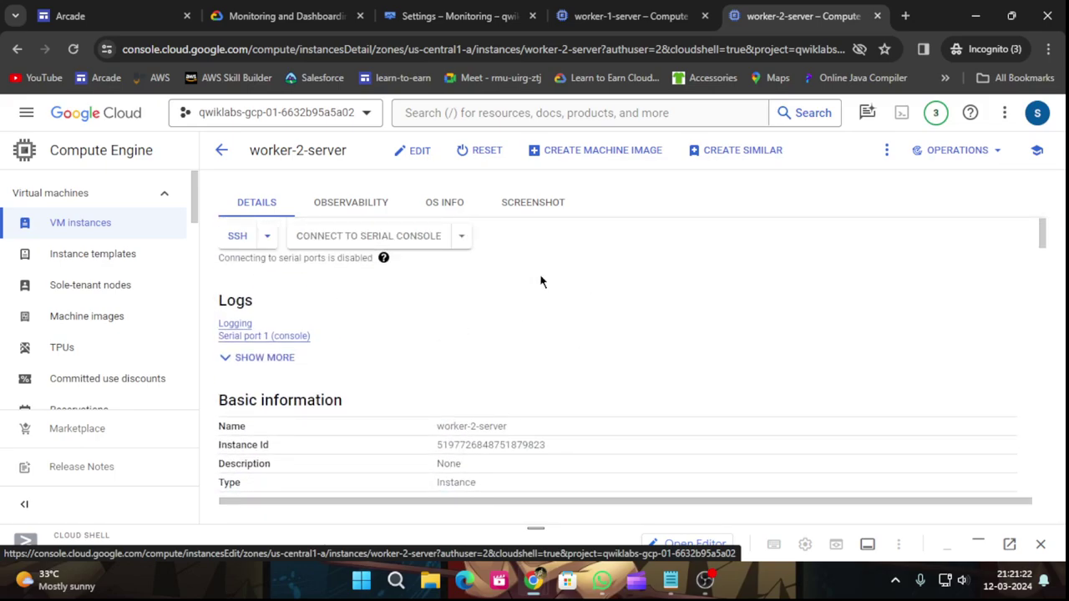
scroll(501, 318, "down", 5)
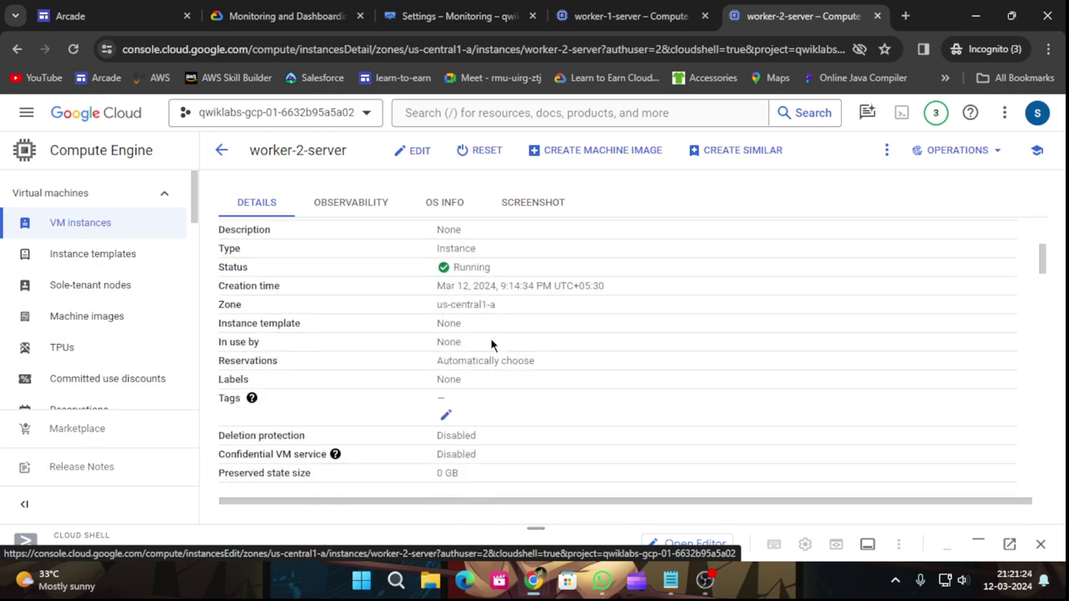
left_click(412, 151)
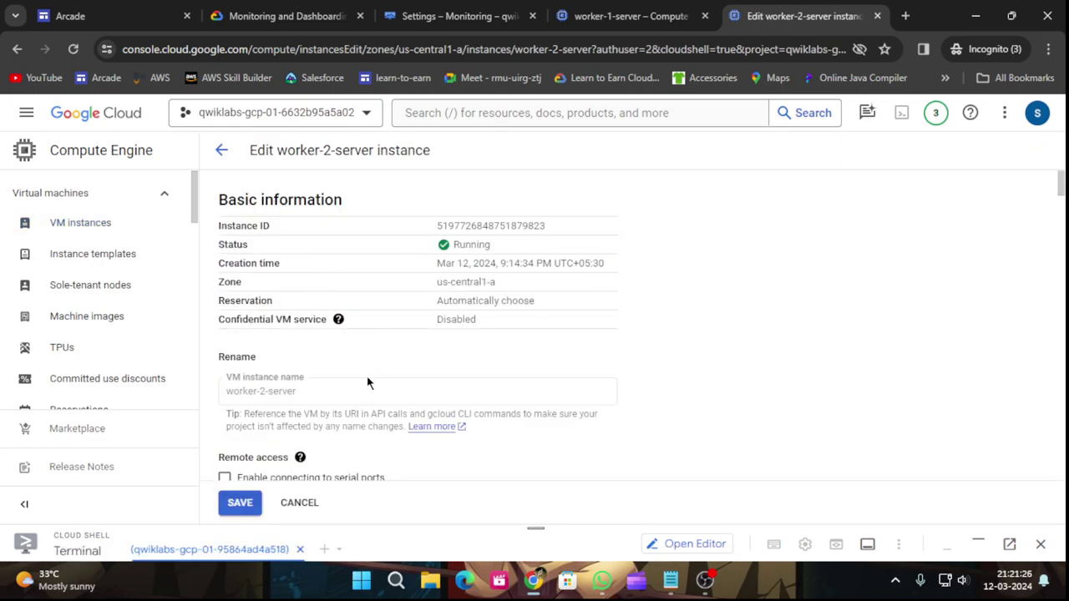
scroll(367, 378, "down", 4)
mouse_move(260, 200)
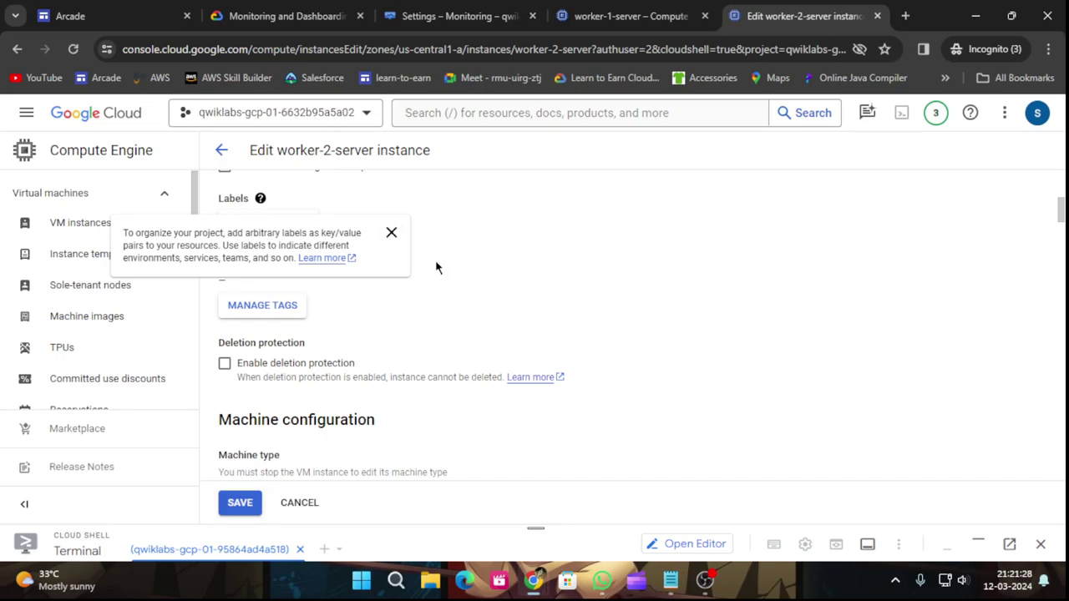
left_click(299, 224)
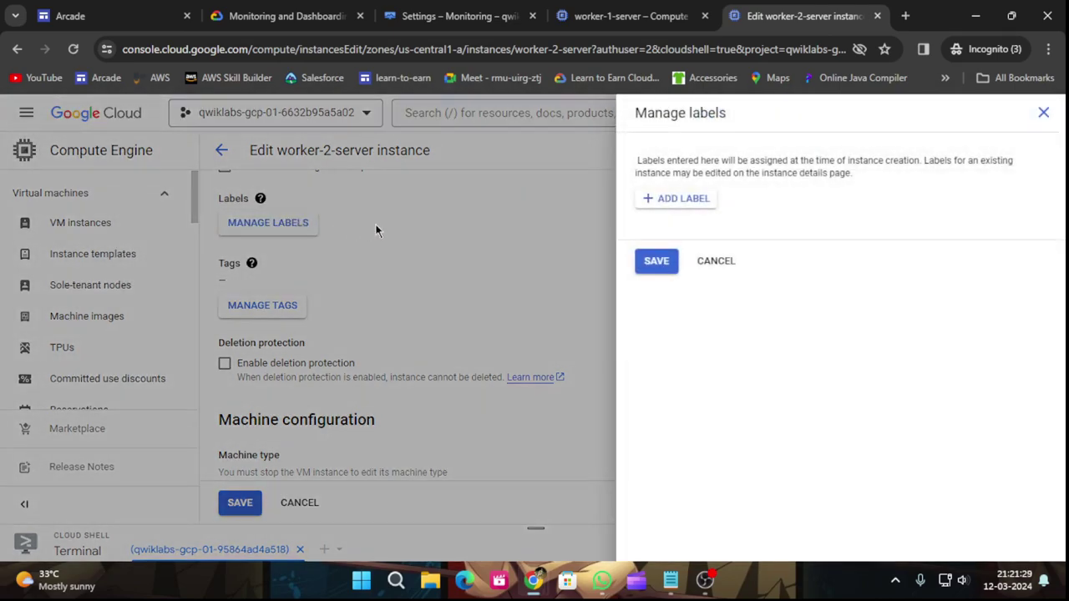
Add the label component: frontend to worker-2-server.
left_click(660, 200)
type("component")
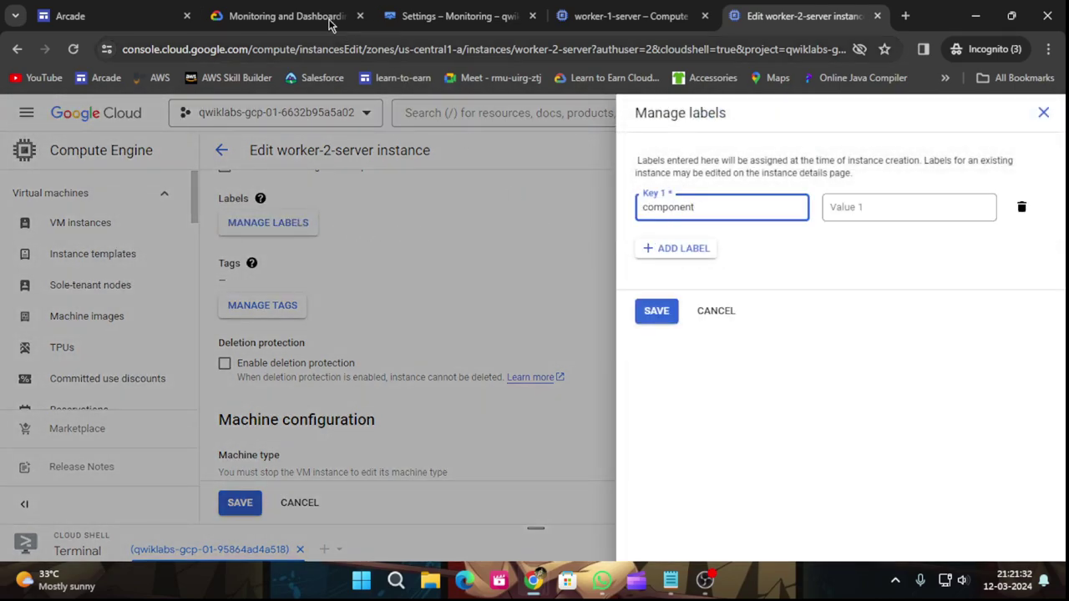
left_click(313, 18)
left_click_drag(478, 328, 537, 340)
key("ctrl+c")
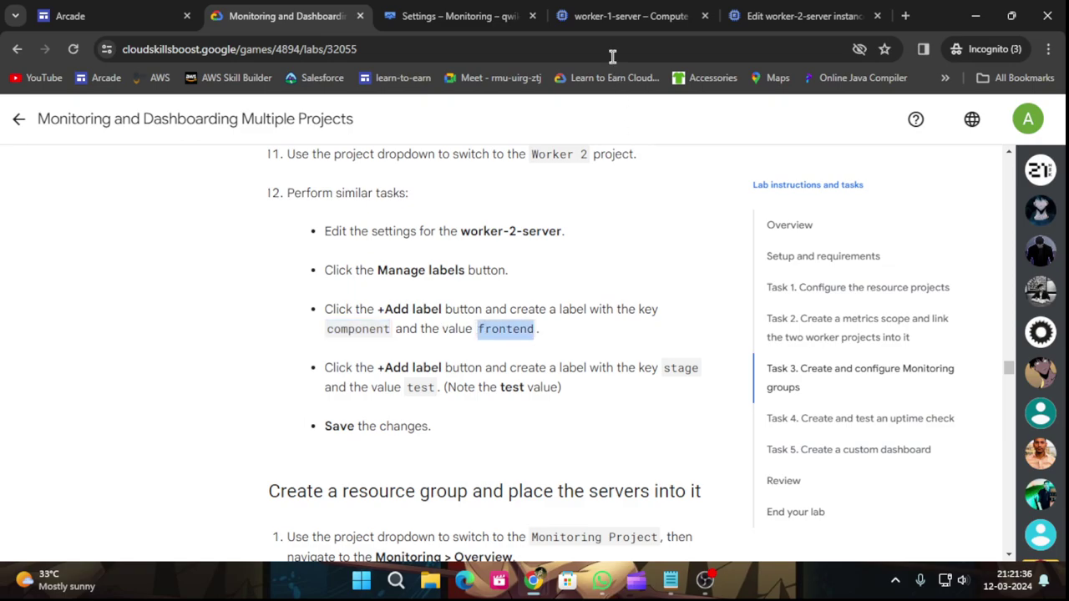
left_click(741, 15)
left_click(841, 216)
key("ctrl+v")
Add a second label with key stage and value test.
left_click(292, 15)
left_click_drag(665, 369, 705, 373)
key("ctrl+c")
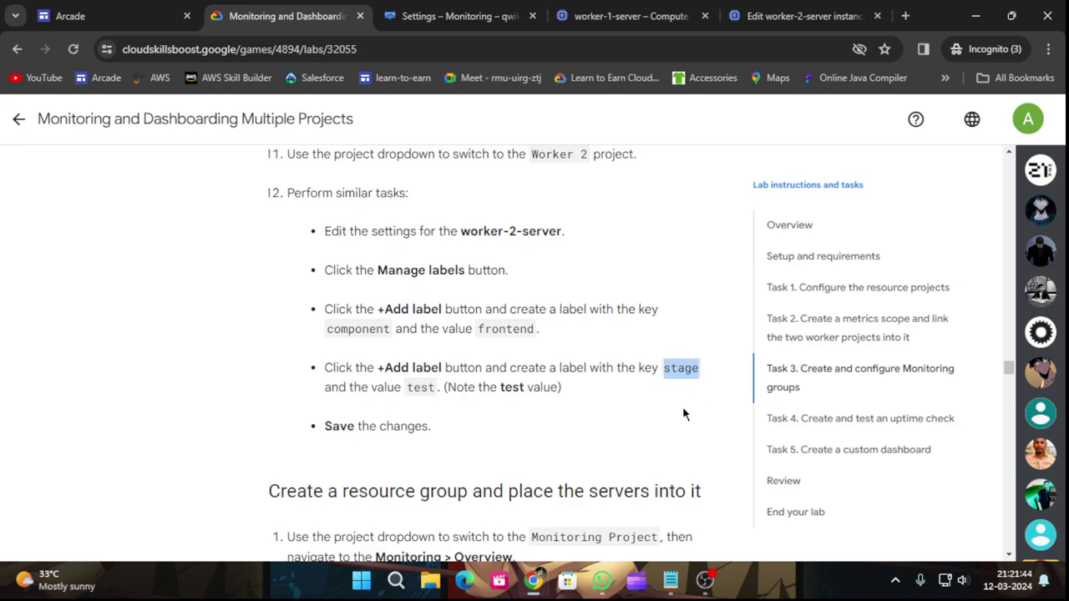
left_click(761, 19)
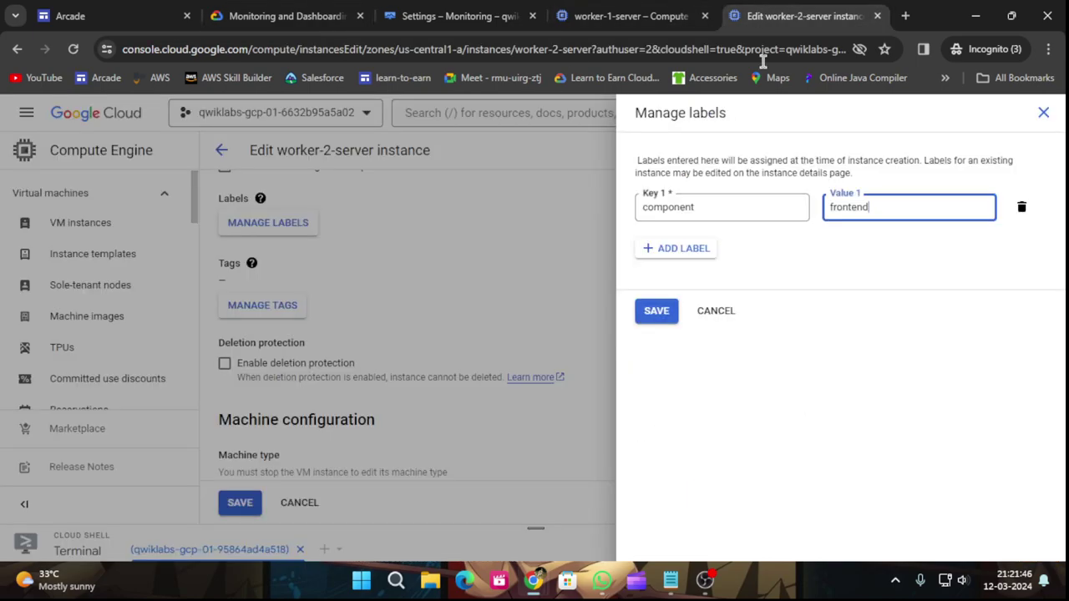
left_click(695, 248)
key("ctrl+v")
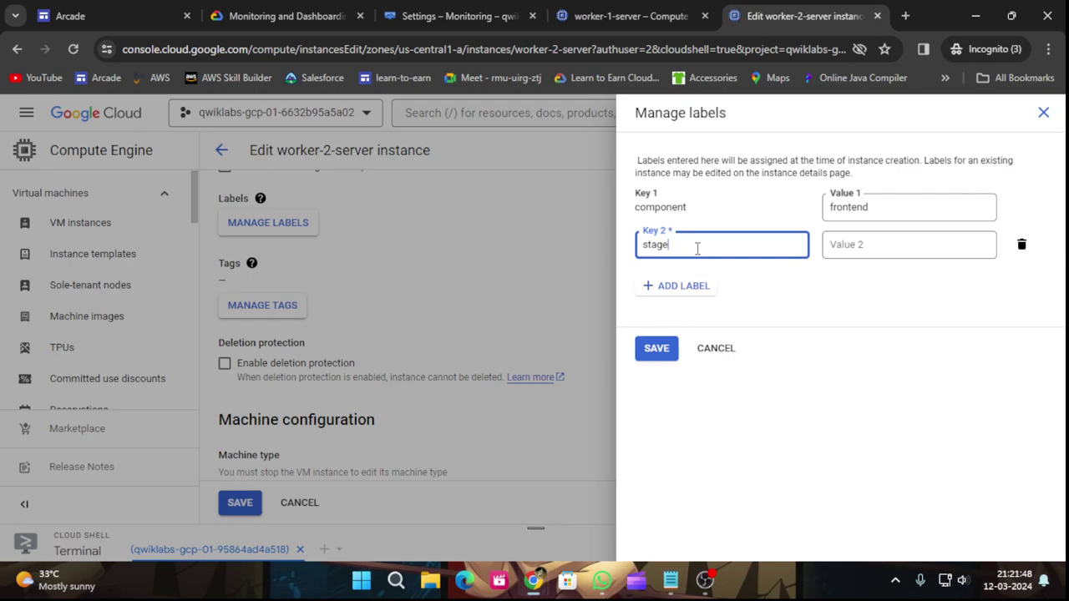
left_click(305, 16)
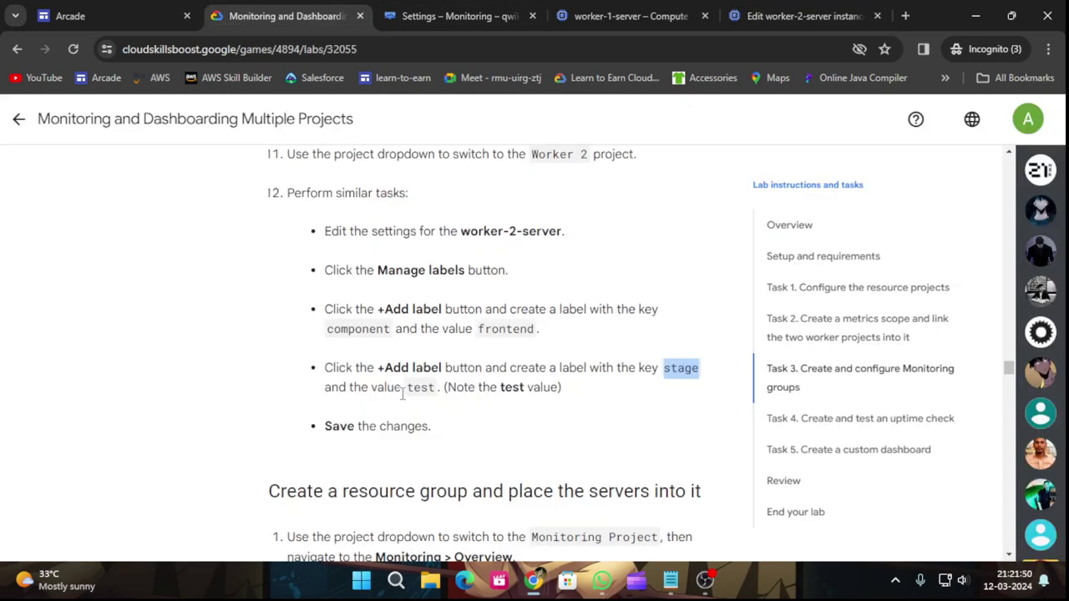
left_click_drag(406, 388, 435, 387)
key("ctrl+c")
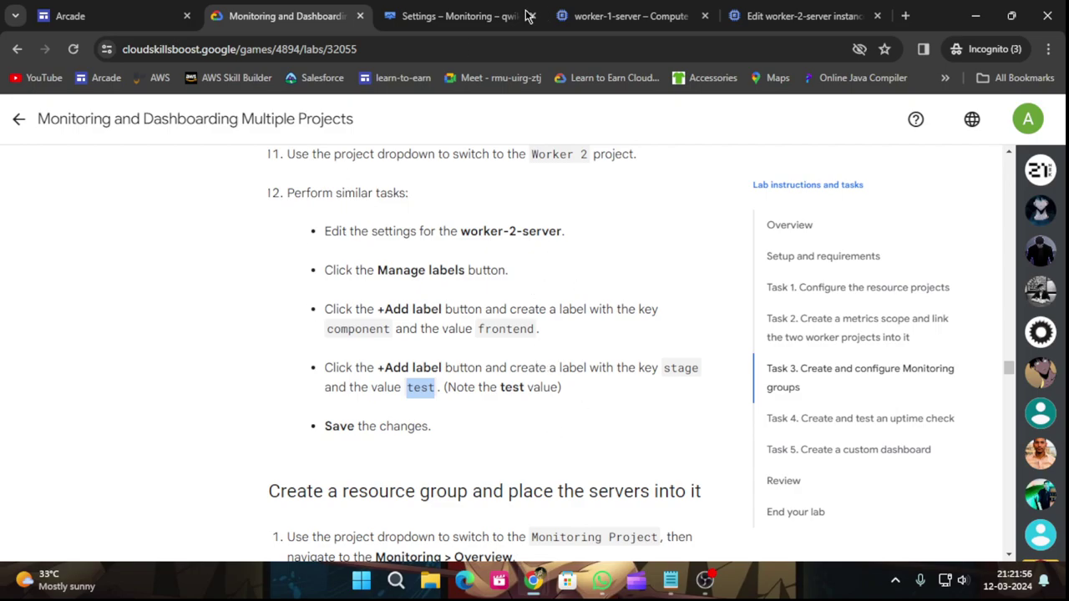
left_click(802, 16)
left_click(883, 248)
key("ctrl+v")
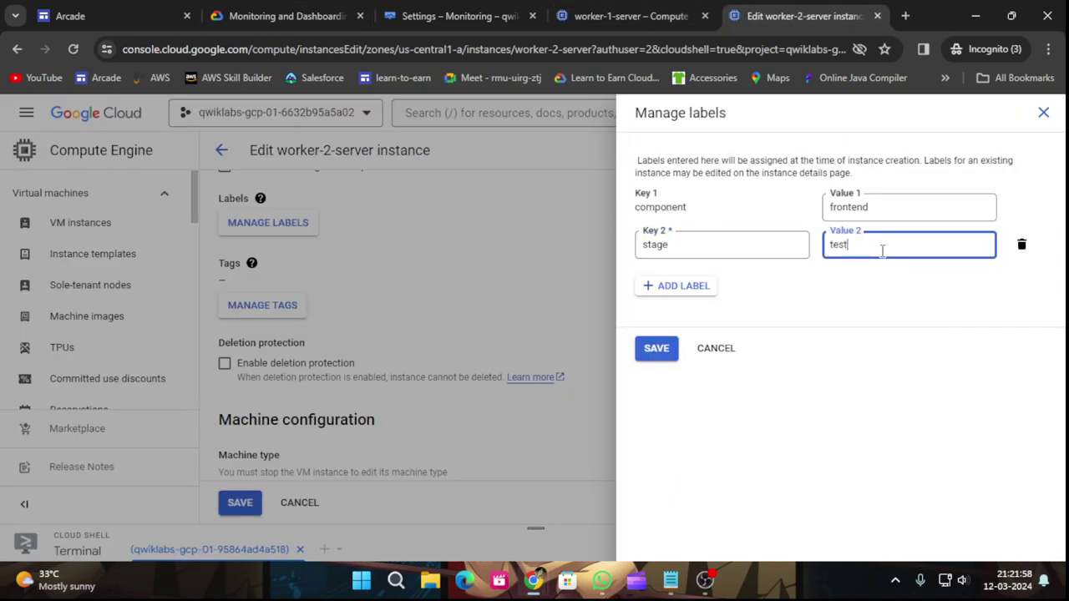
Apply the component and stage labels in the labels panel.
left_click(279, 6)
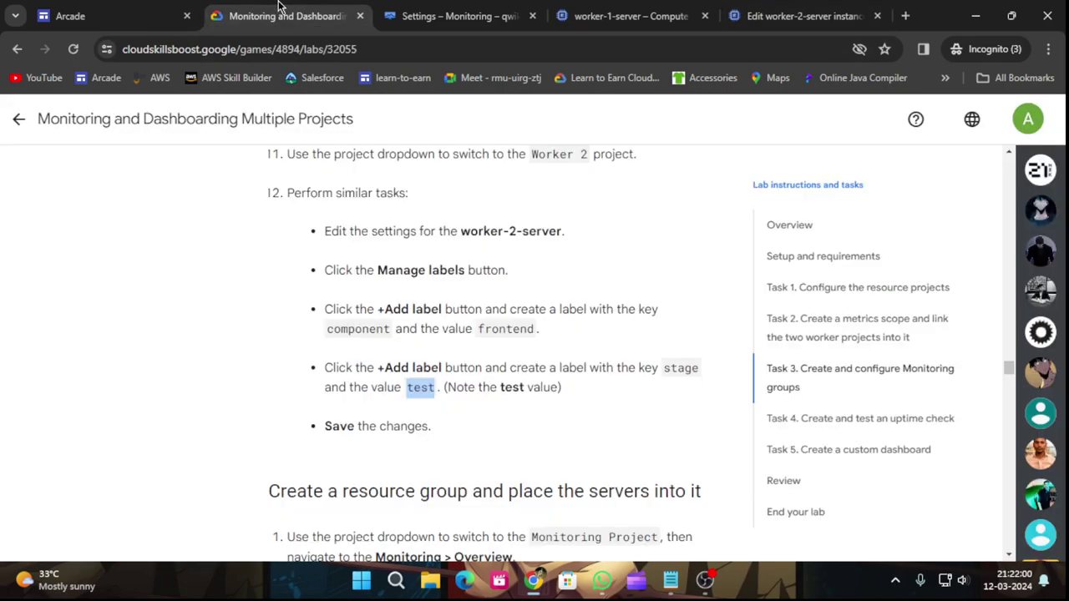
left_click(802, 15)
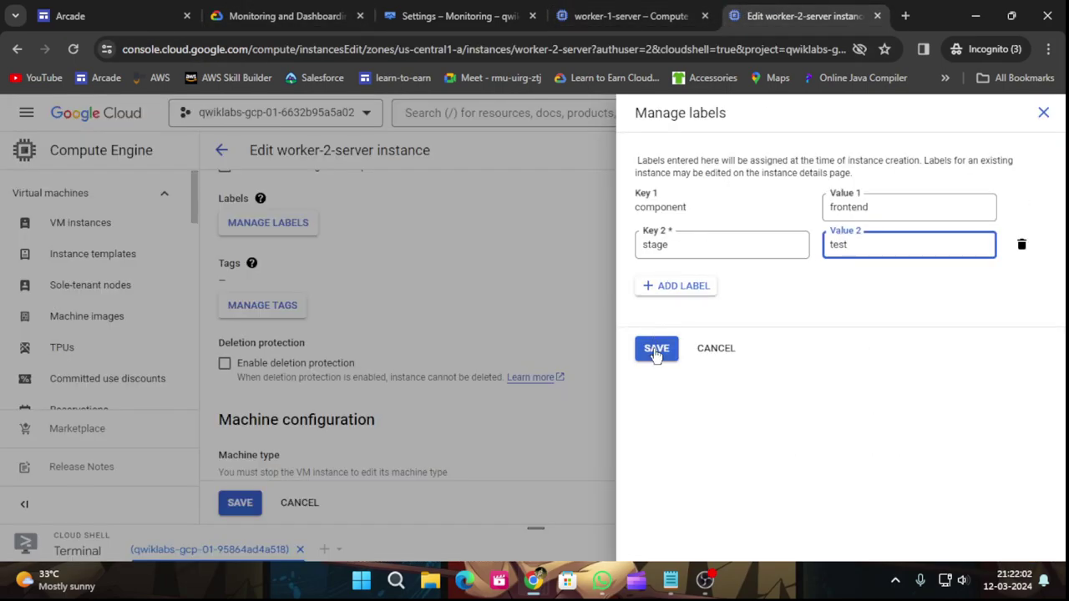
left_click(654, 349)
Save worker-2-server's new labels.
scroll(456, 434, "down", 3)
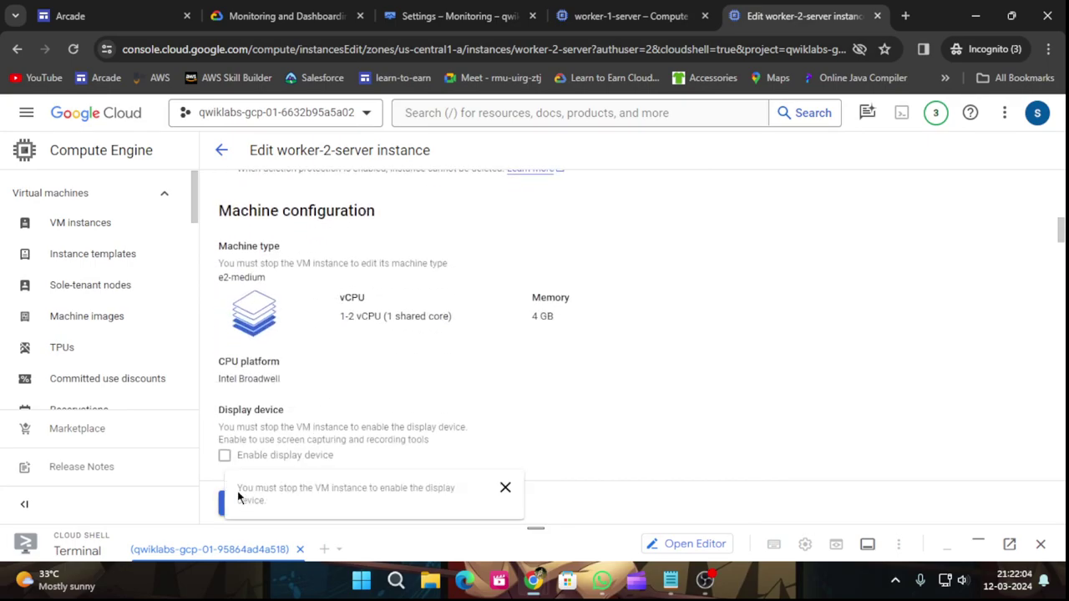
left_click(241, 503)
left_click(259, 15)
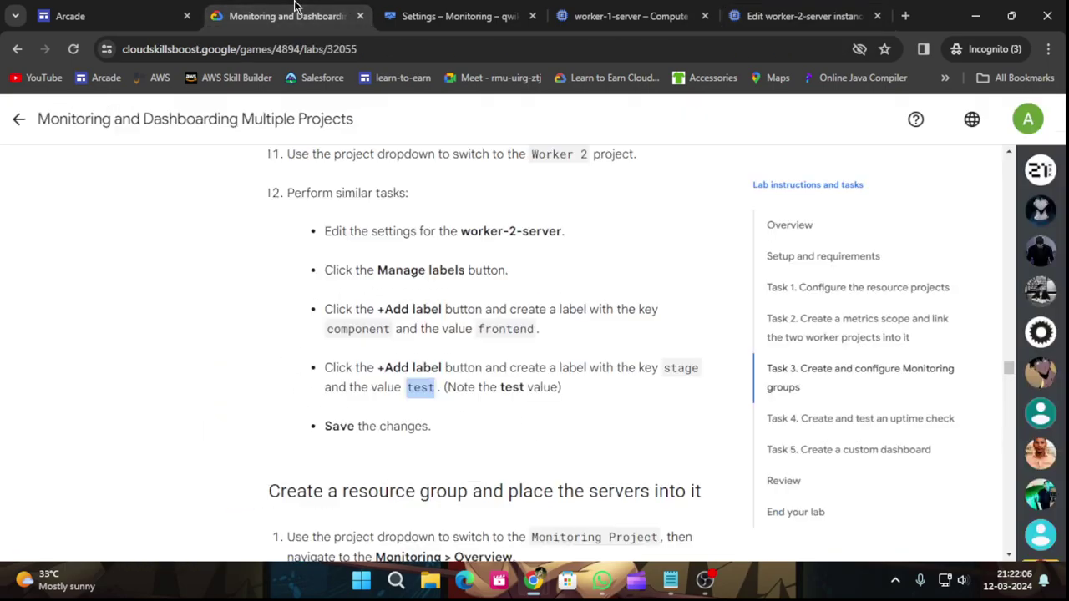
scroll(448, 405, "down", 2)
scroll(449, 405, "down", 1)
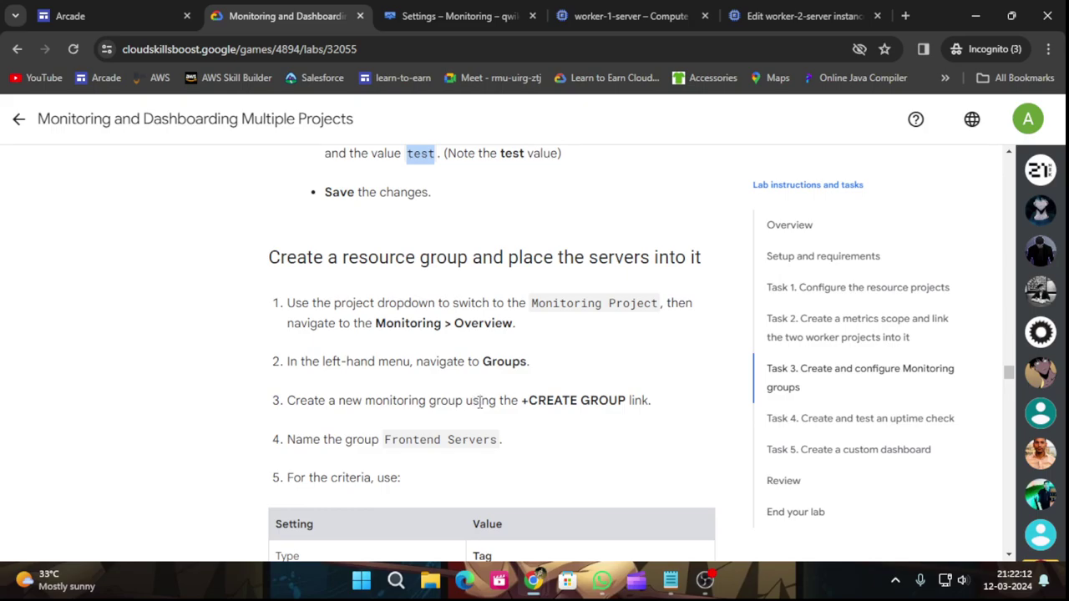
Go to the Monitoring console and open the Groups page, which has no groups yet.
left_click(460, 15)
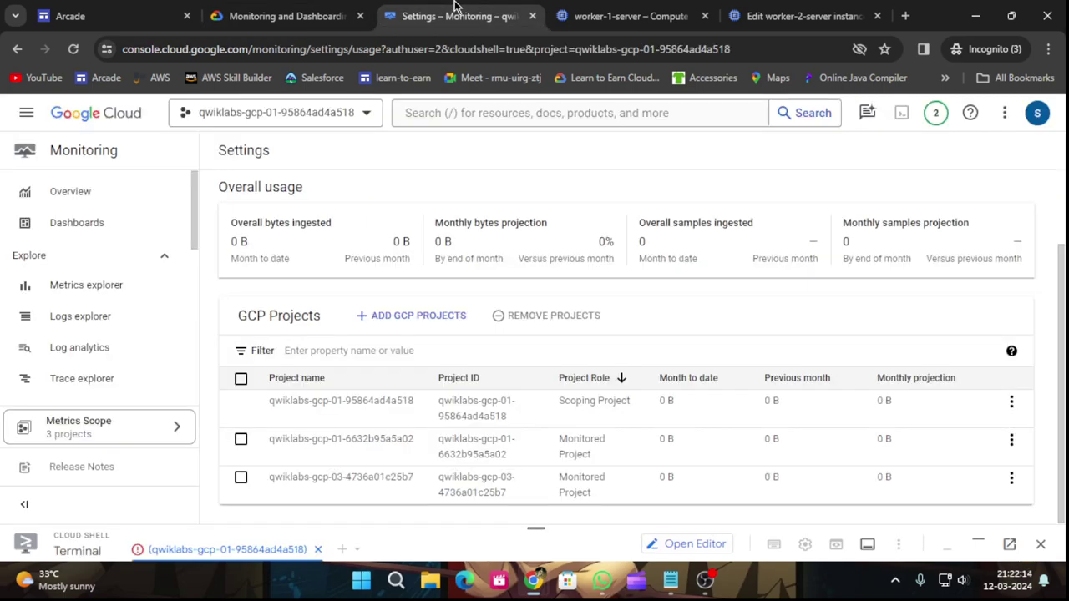
scroll(134, 334, "down", 2)
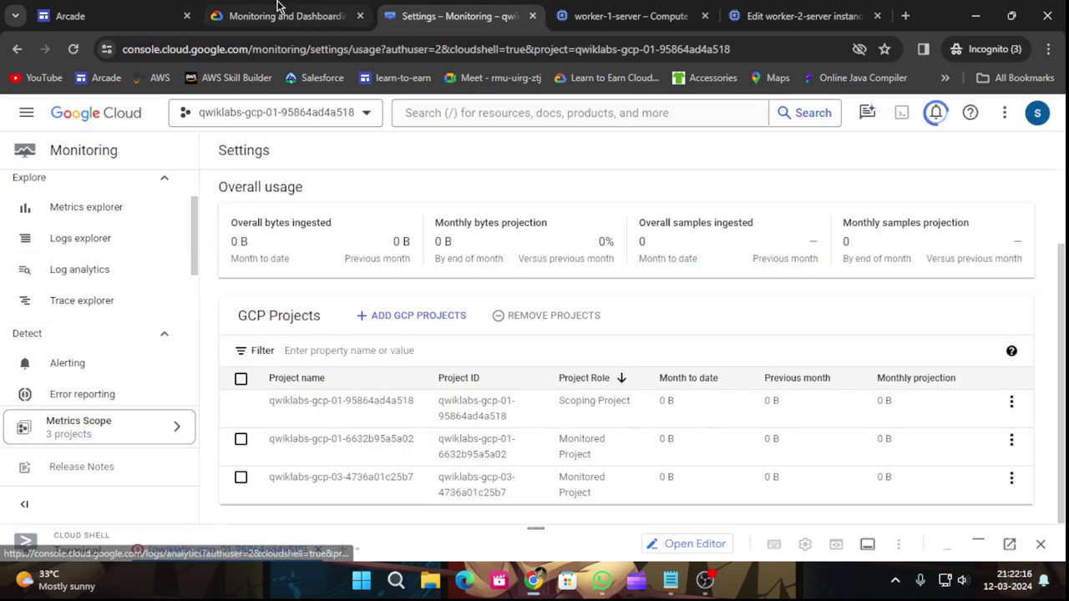
left_click(275, 15)
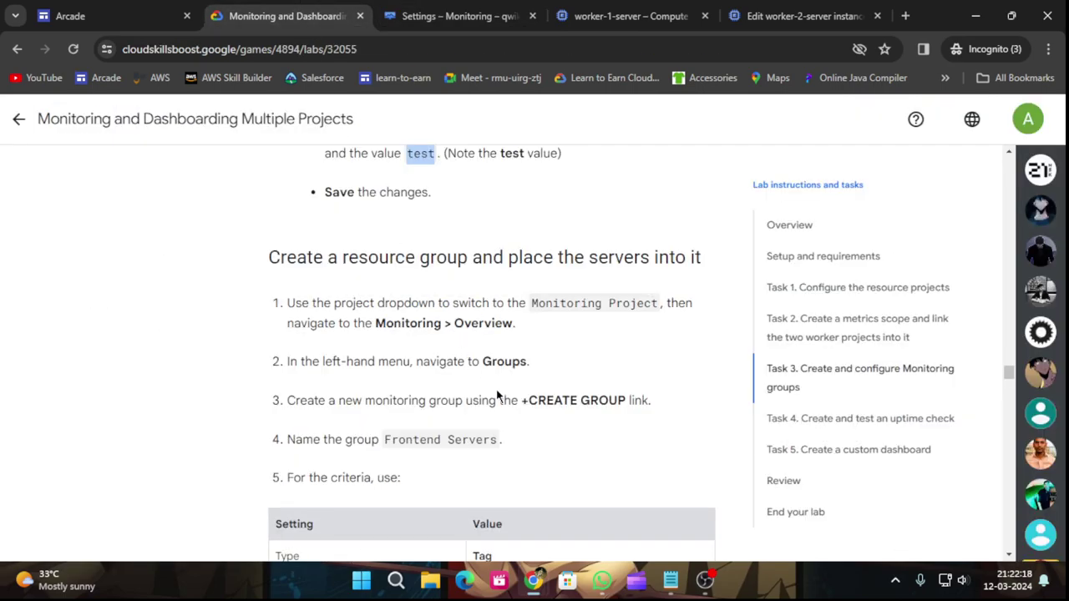
left_click(460, 15)
scroll(84, 341, "up", 2)
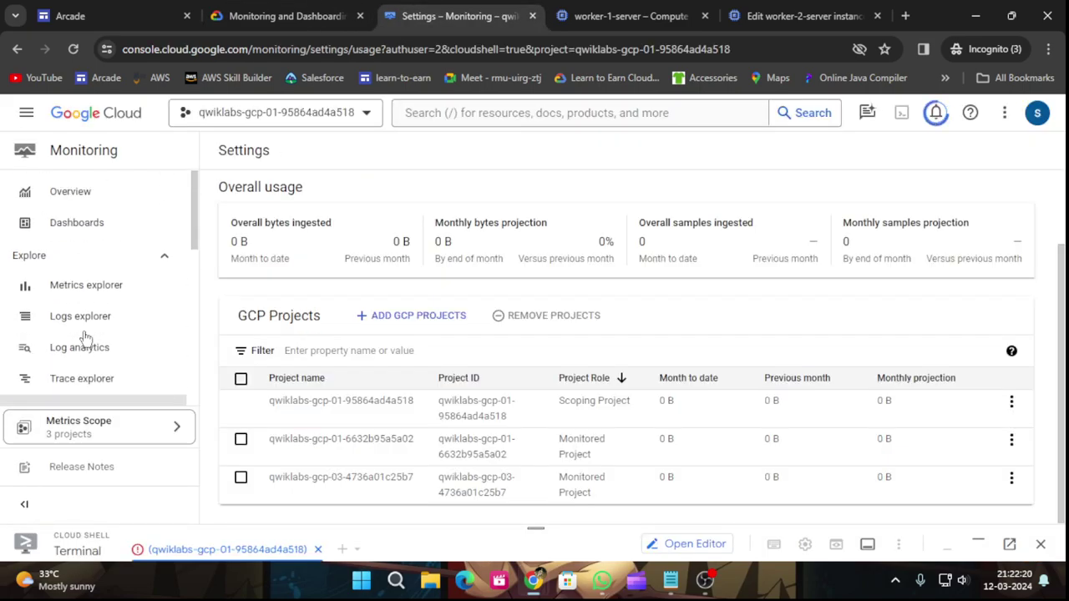
scroll(95, 347, "down", 4)
scroll(94, 347, "down", 3)
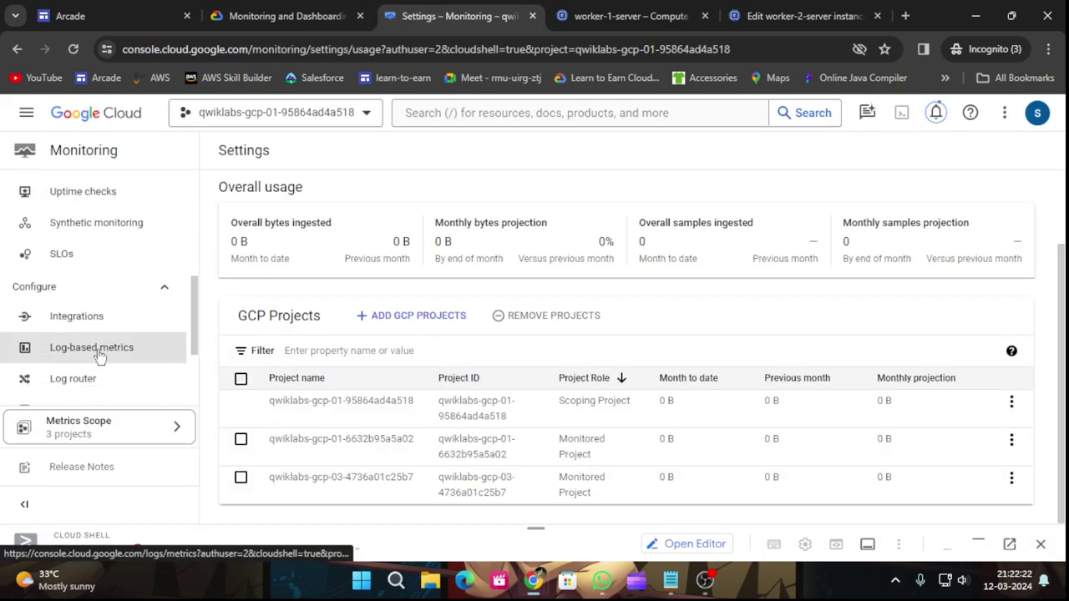
scroll(96, 351, "down", 3)
left_click(75, 328)
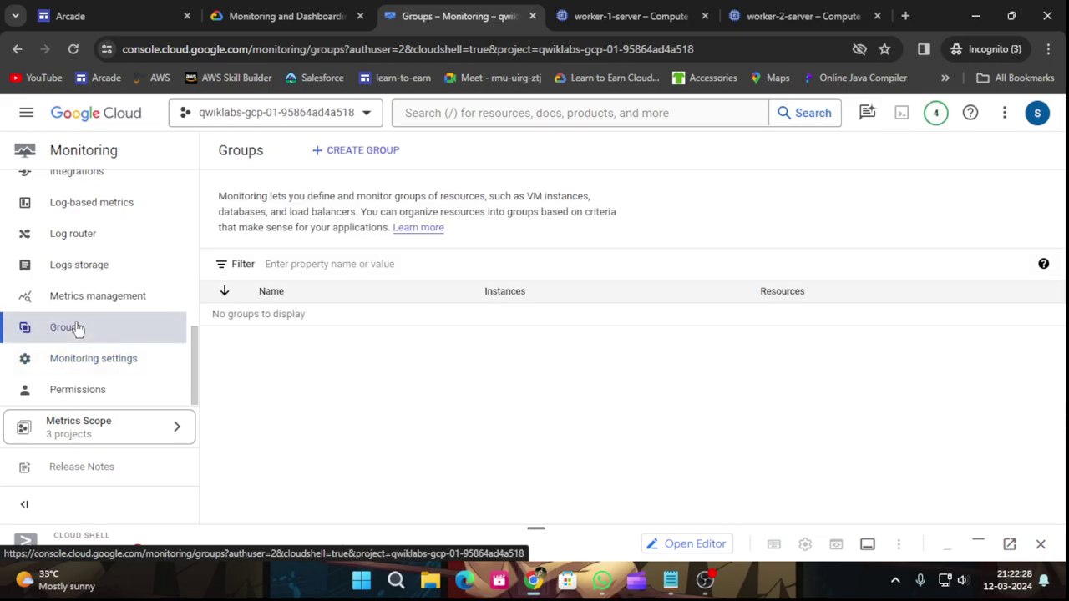
Copy the group name 'Frontend Servers' from the lab instructions.
left_click(221, 10)
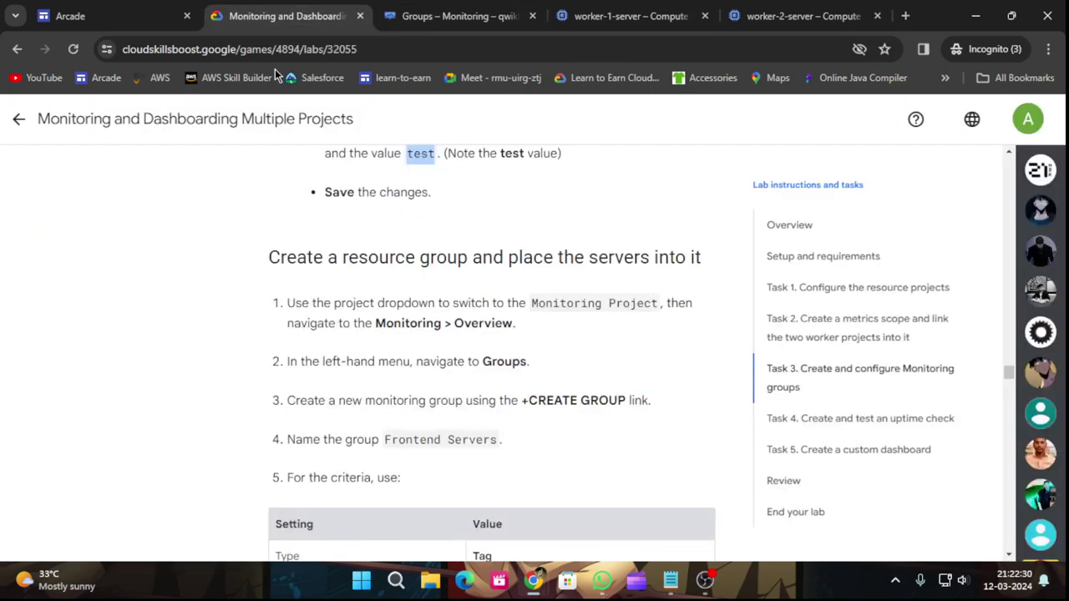
scroll(515, 410, "down", 1)
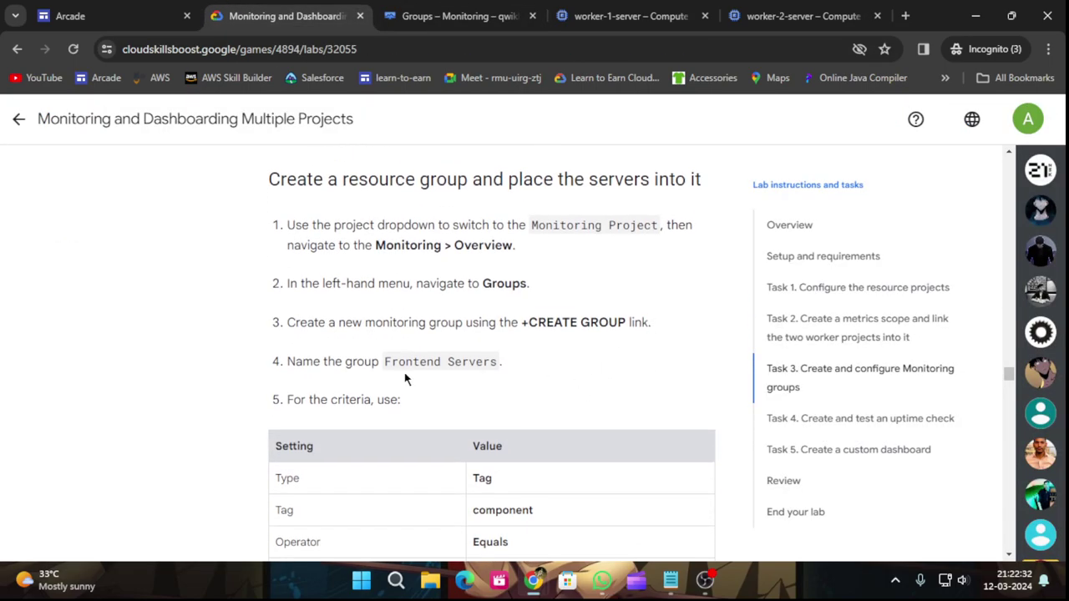
left_click_drag(383, 361, 496, 368)
key("ctrl+c")
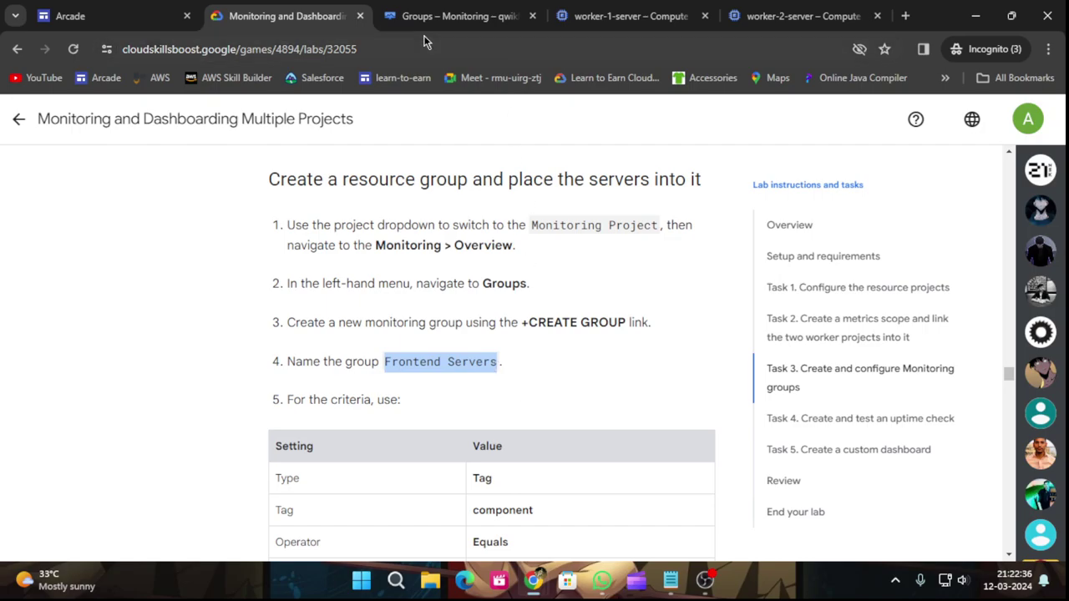
Create a new Monitoring group and name it Frontend Servers.
left_click(440, 6)
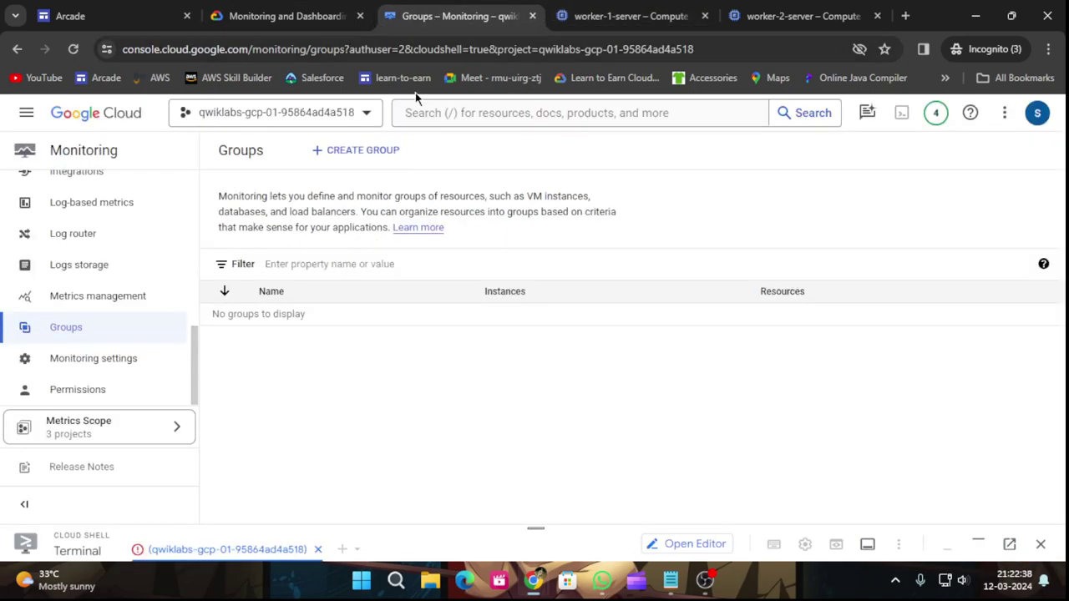
left_click(389, 149)
left_click(299, 233)
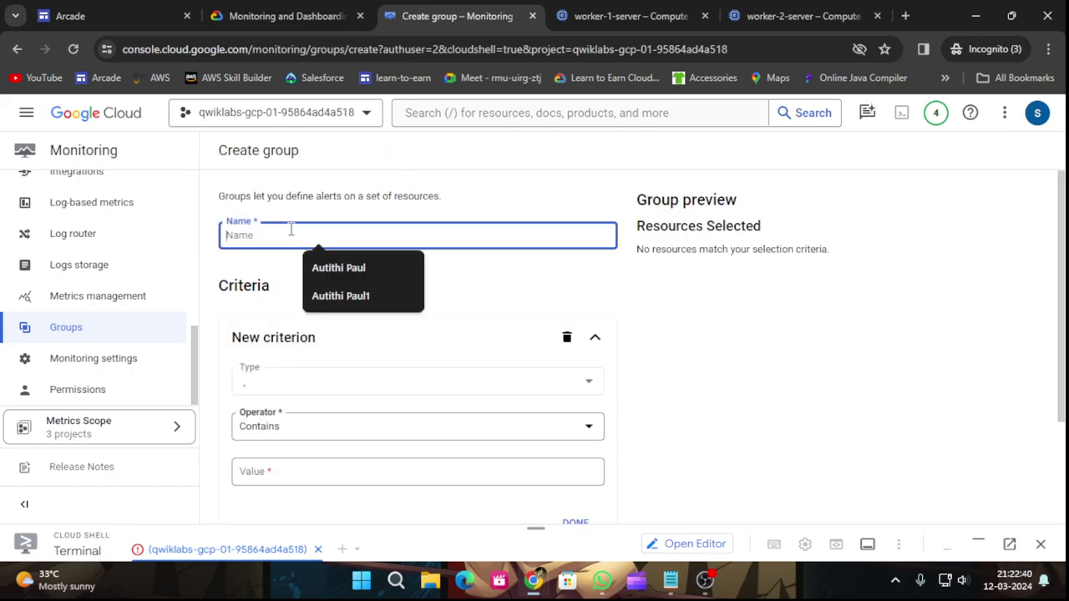
key("ctrl+v")
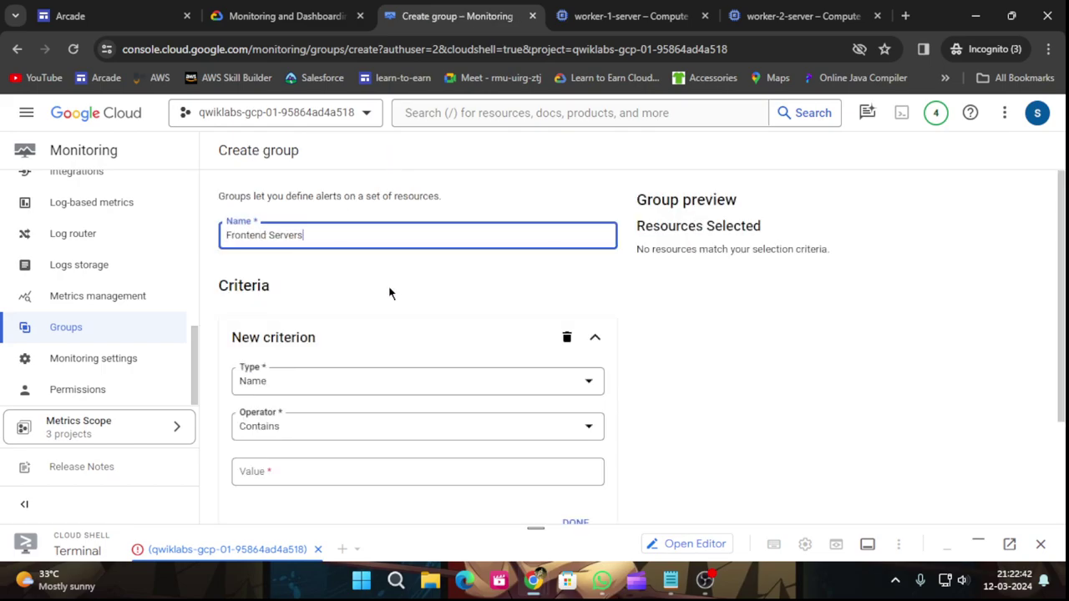
scroll(389, 293, "down", 2)
left_click(305, 7)
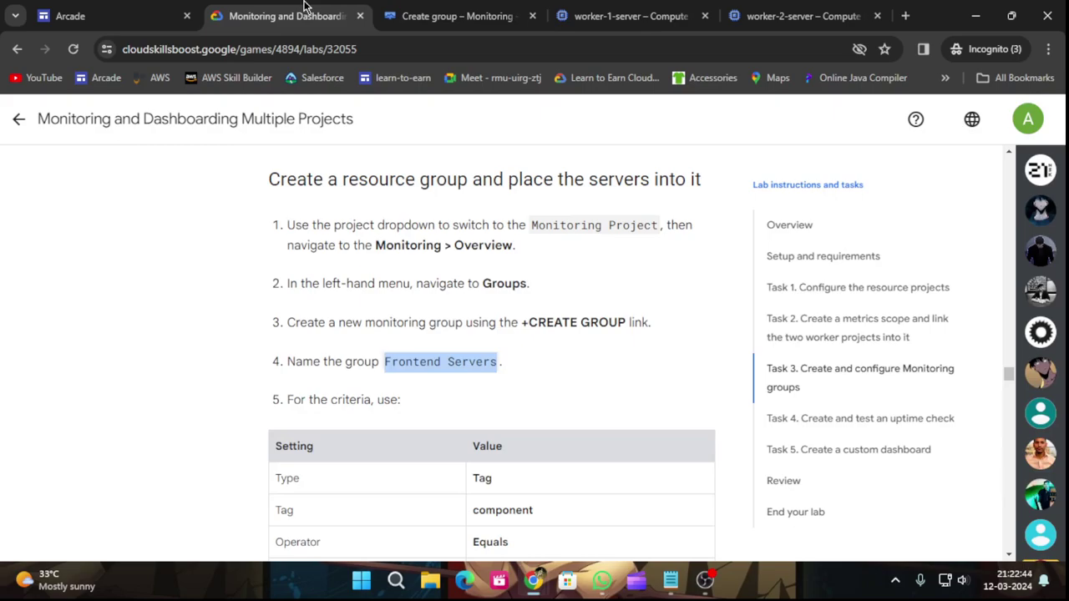
scroll(375, 342, "down", 2)
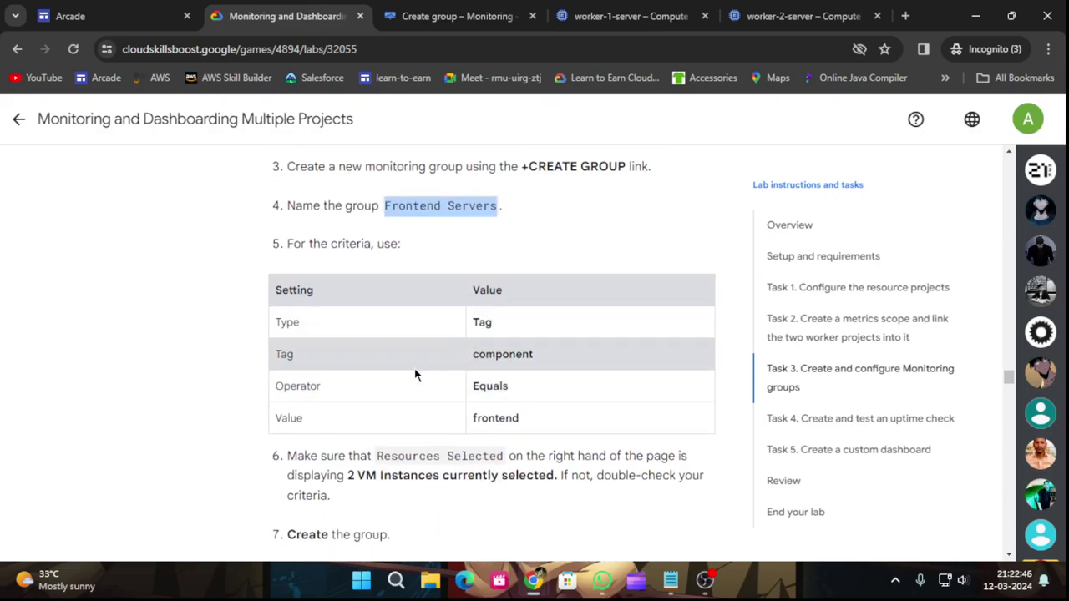
left_click(403, 9)
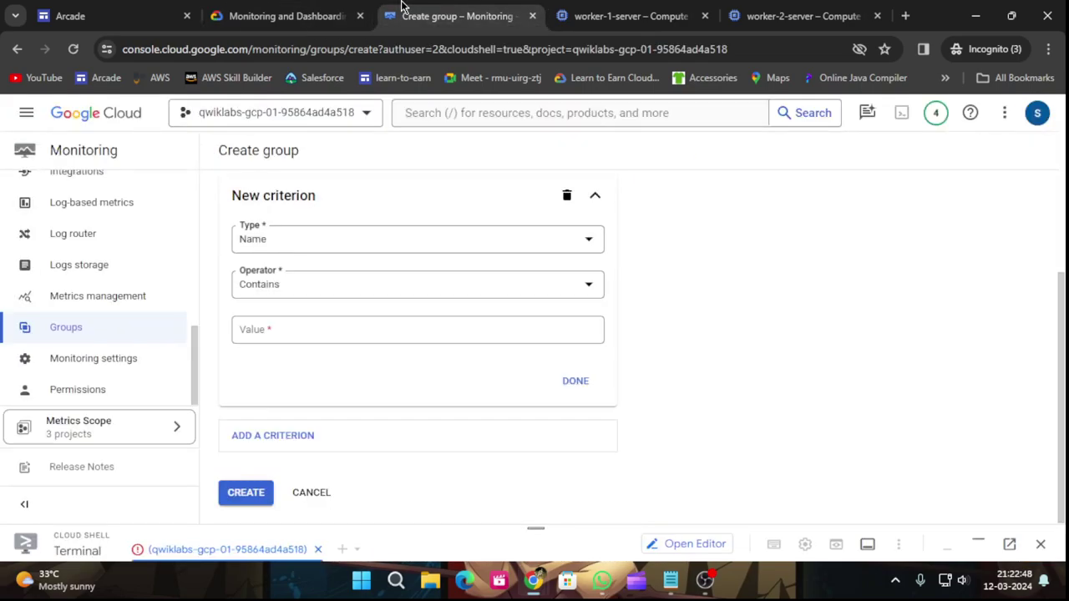
Set the group criterion type to Tag with tag key component.
left_click(279, 241)
left_click(287, 298)
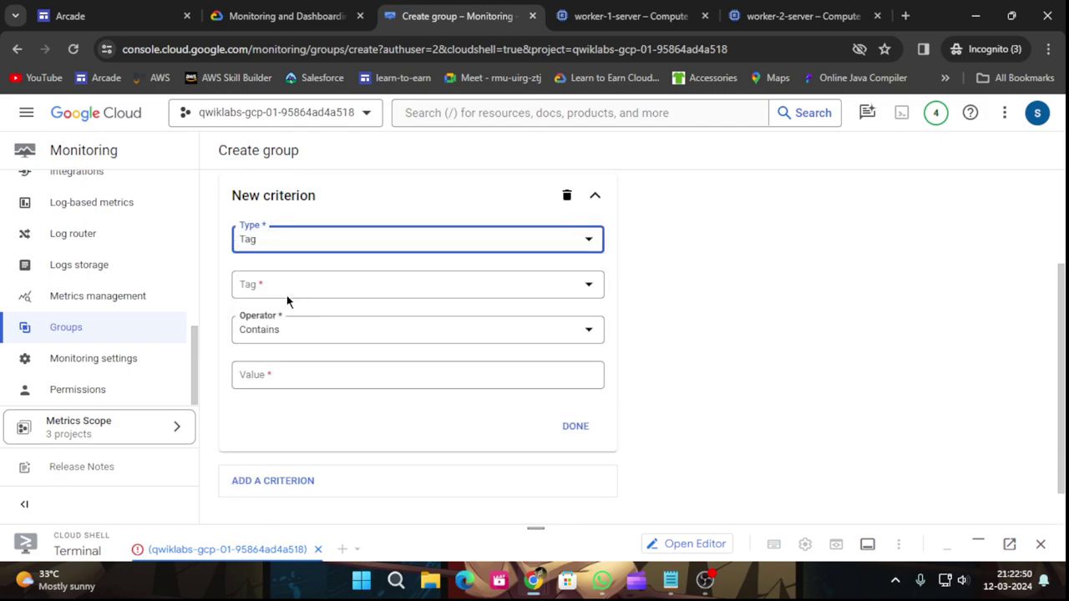
left_click(281, 11)
left_click_drag(472, 358, 550, 352)
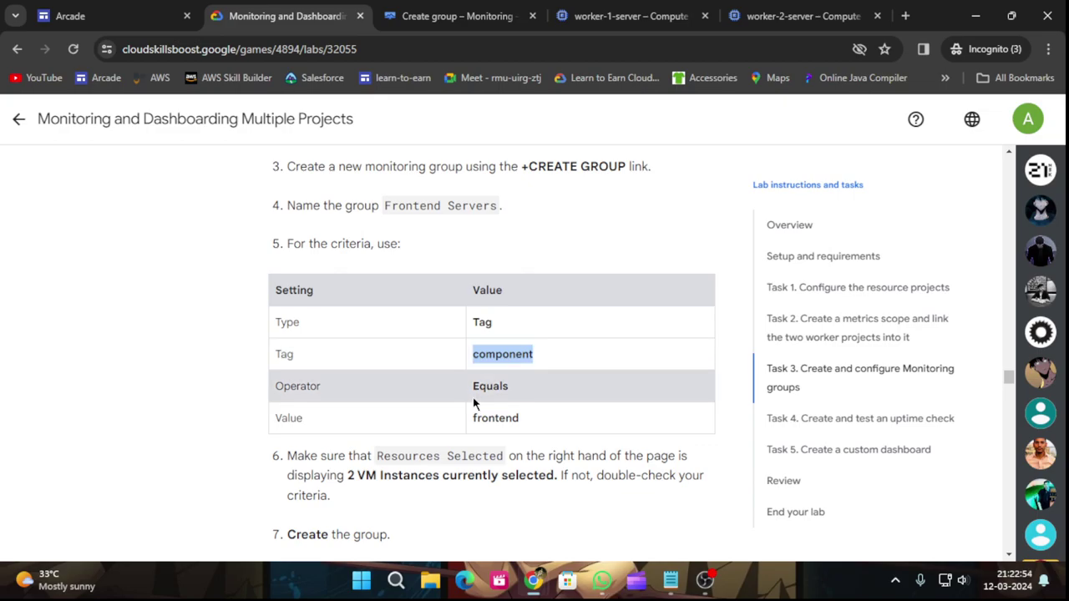
left_click(443, 13)
left_click(386, 289)
left_click(387, 297)
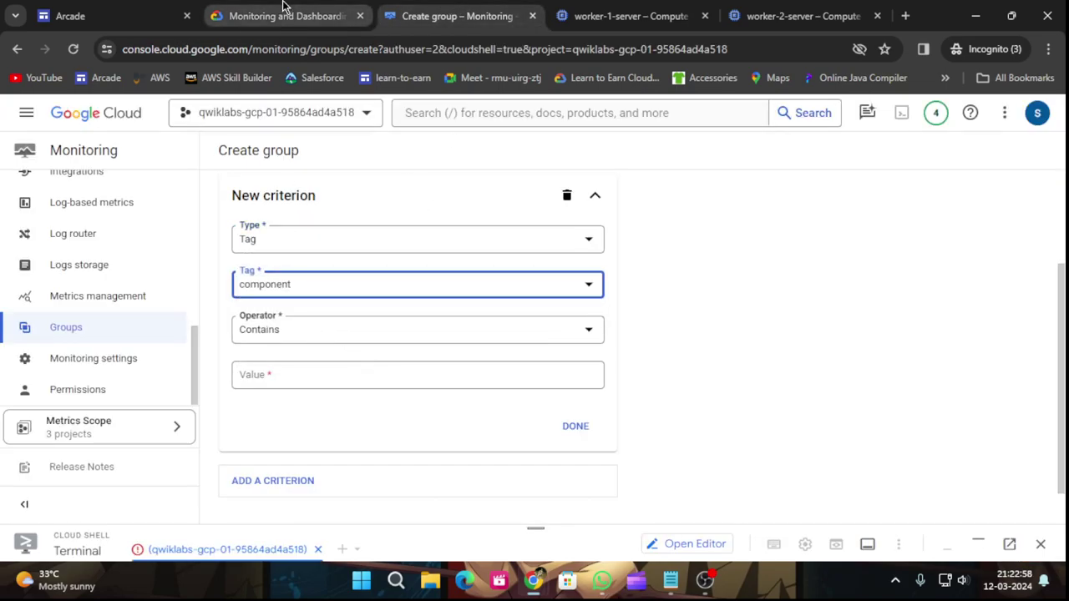
Set the criterion operator to Equals and its value to frontend.
left_click(284, 10)
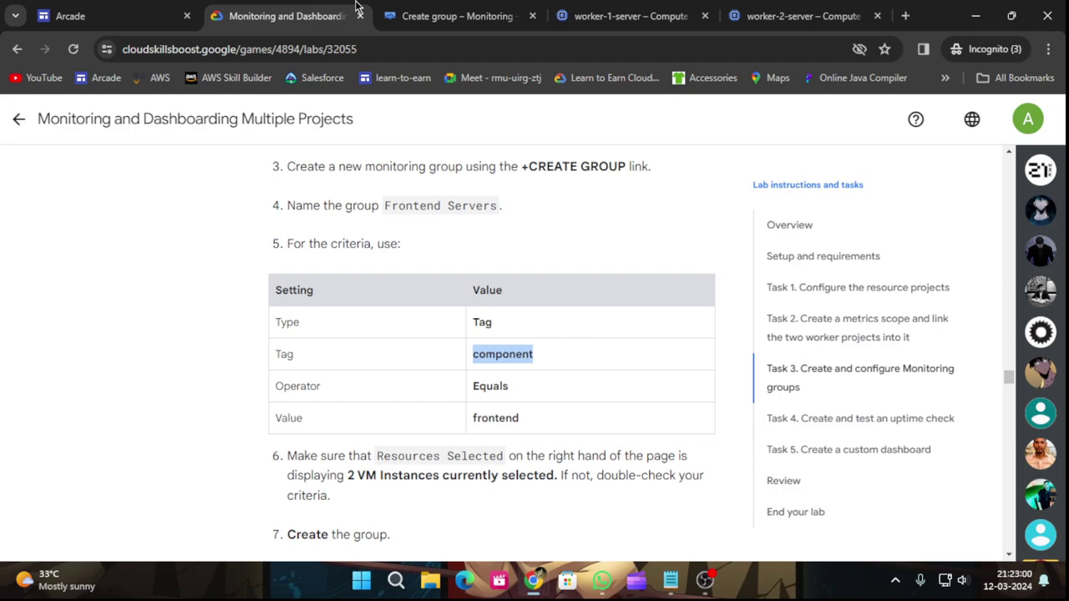
left_click(421, 16)
left_click(415, 333)
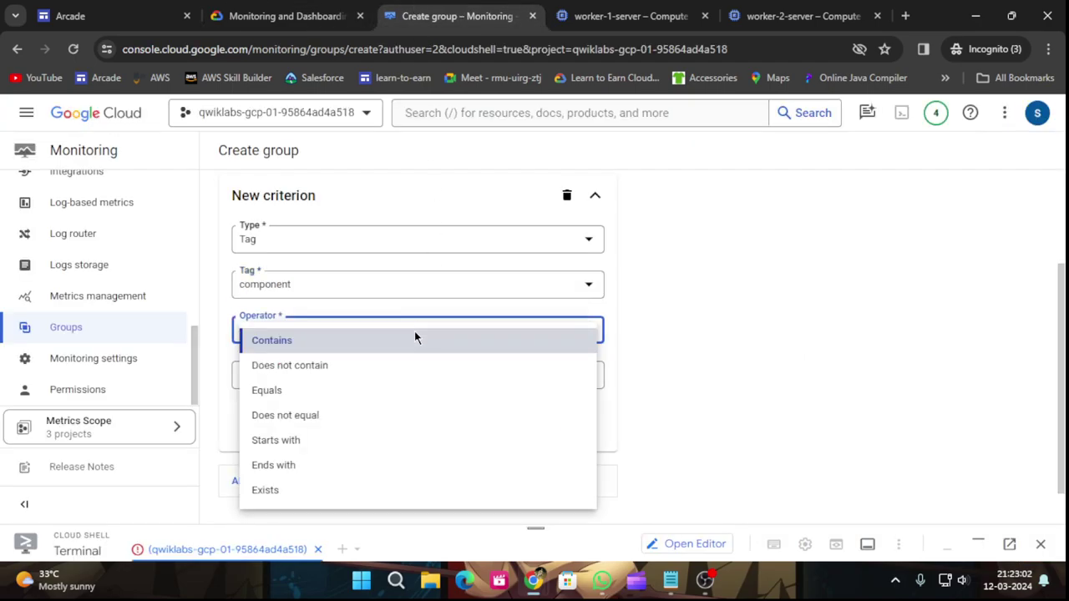
left_click(298, 393)
left_click(284, 16)
left_click_drag(473, 419, 536, 422)
key("ctrl+c")
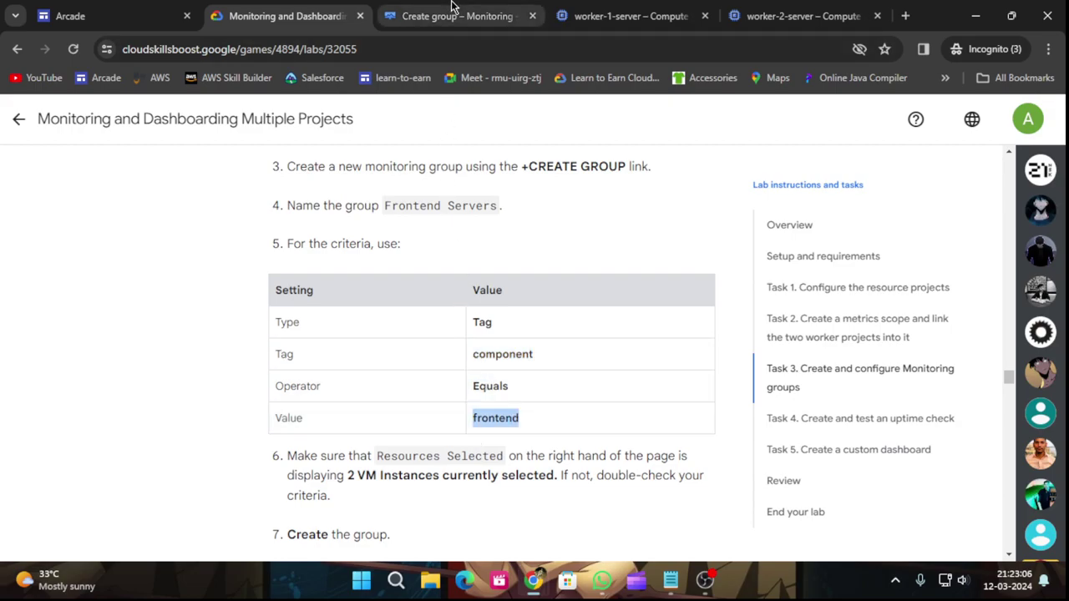
left_click(451, 16)
left_click(452, 374)
key("ctrl+v")
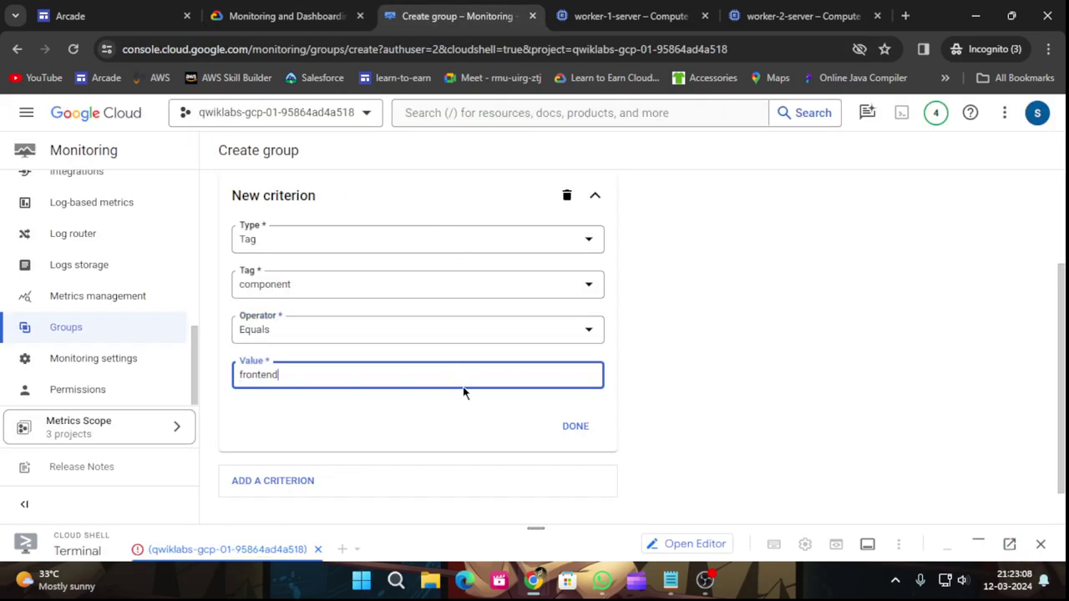
left_click(309, 13)
scroll(454, 382, "down", 1)
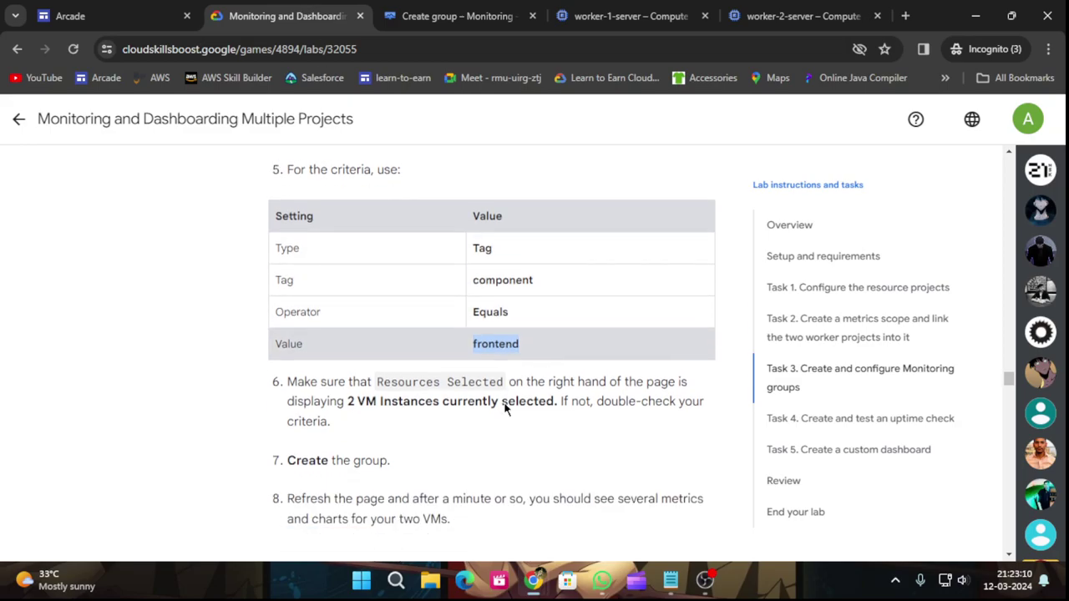
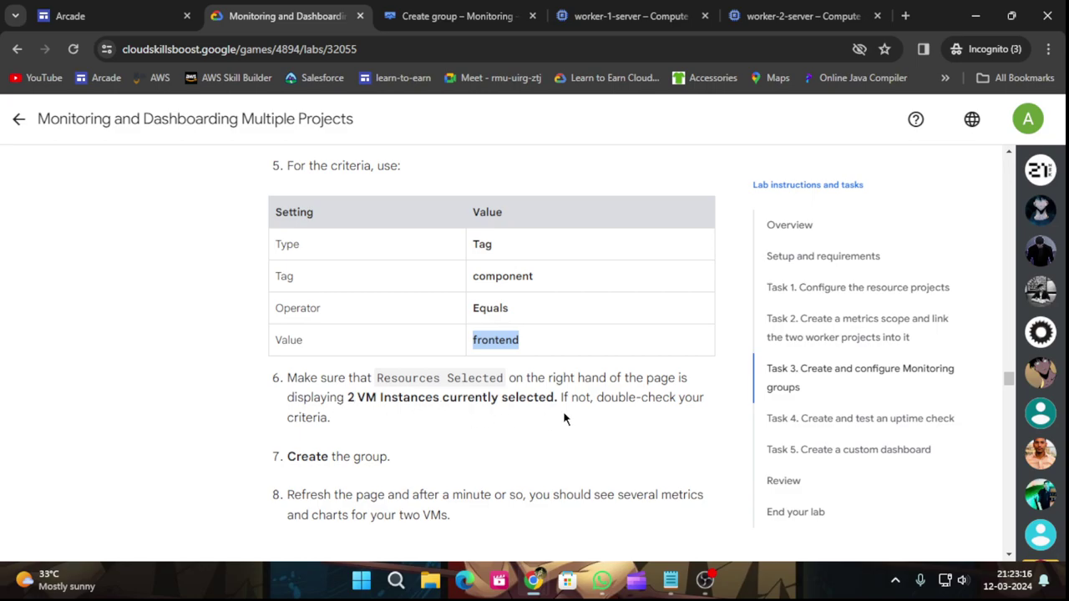
Complete the group criterion tag component equals frontend.
scroll(568, 414, "down", 2)
left_click(427, 16)
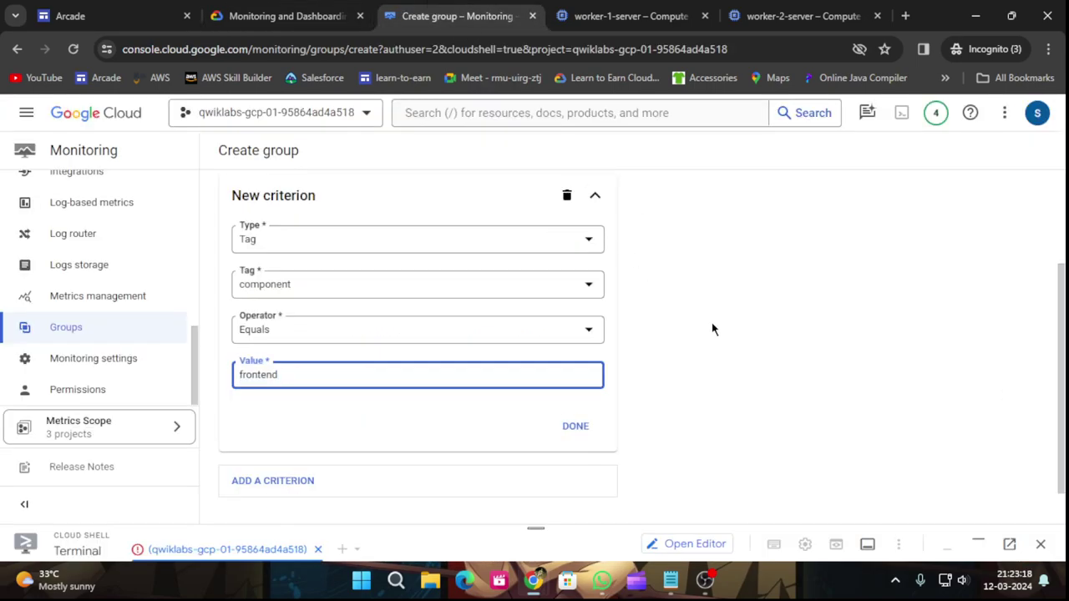
scroll(740, 406, "down", 1)
scroll(740, 397, "up", 3)
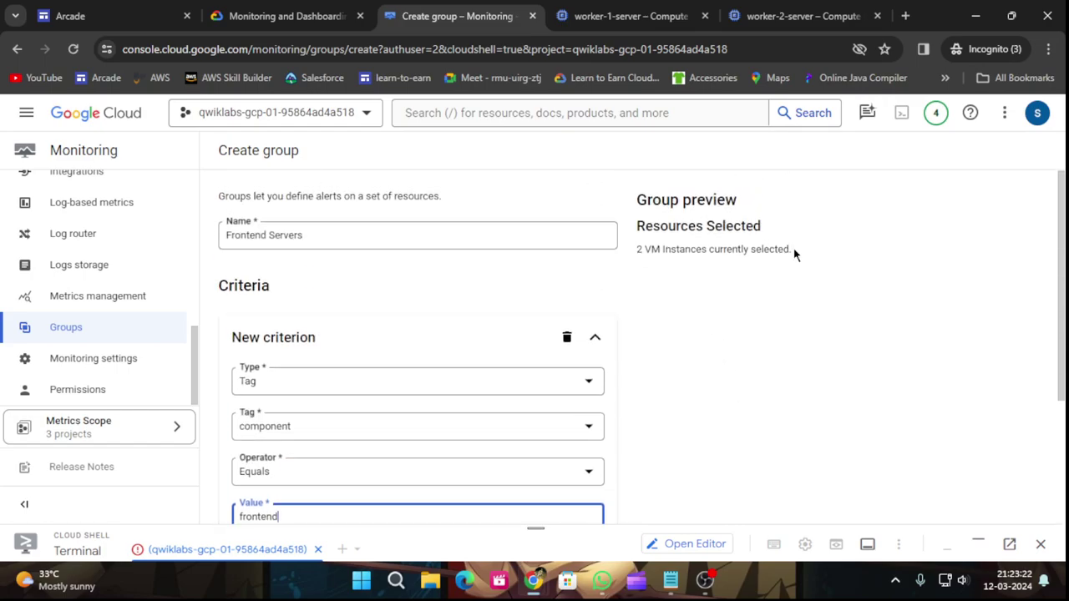
scroll(774, 323, "down", 3)
left_click(576, 380)
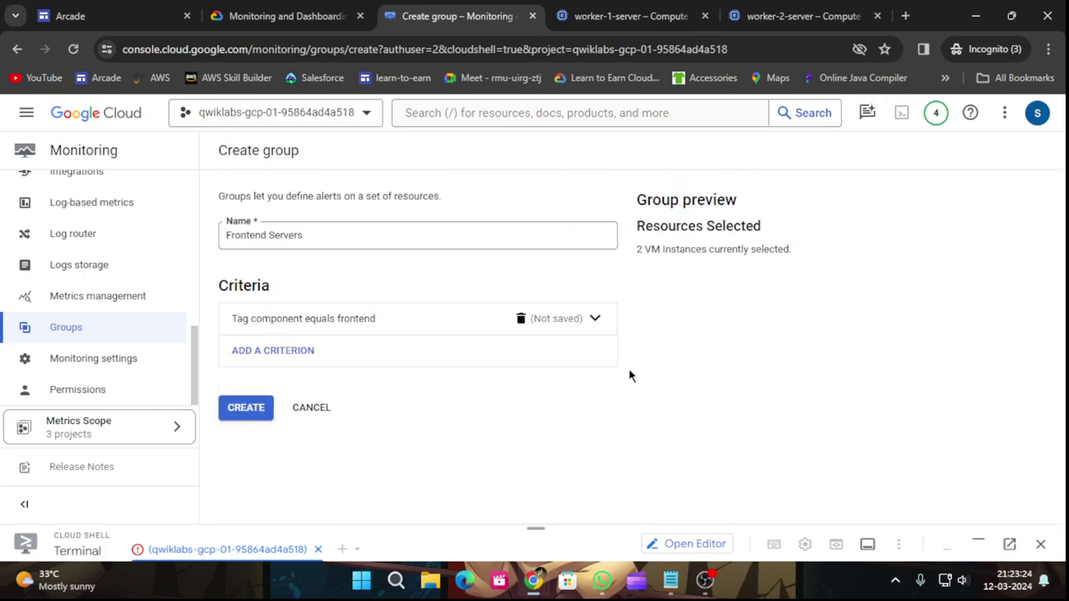
Create the Frontend Servers group, which covers 2 VM instances.
left_click(288, 16)
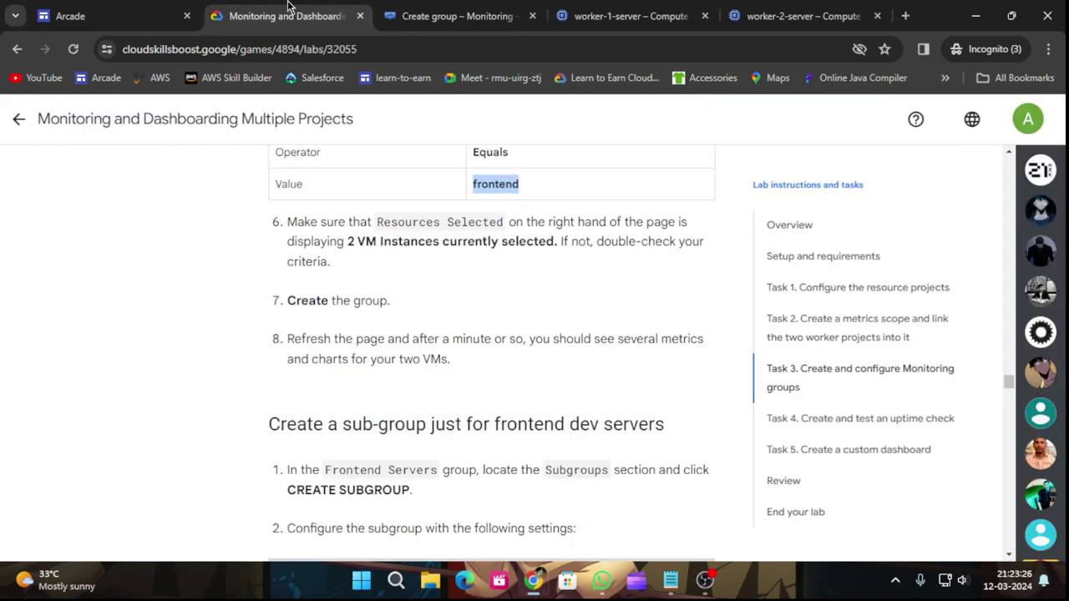
left_click(451, 16)
left_click(244, 407)
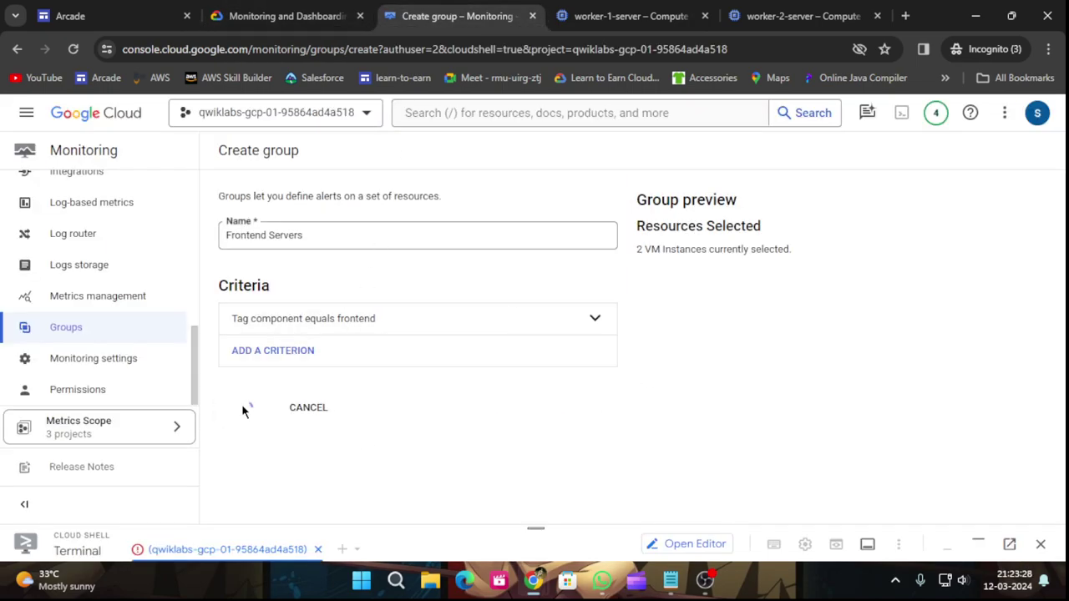
left_click(261, 10)
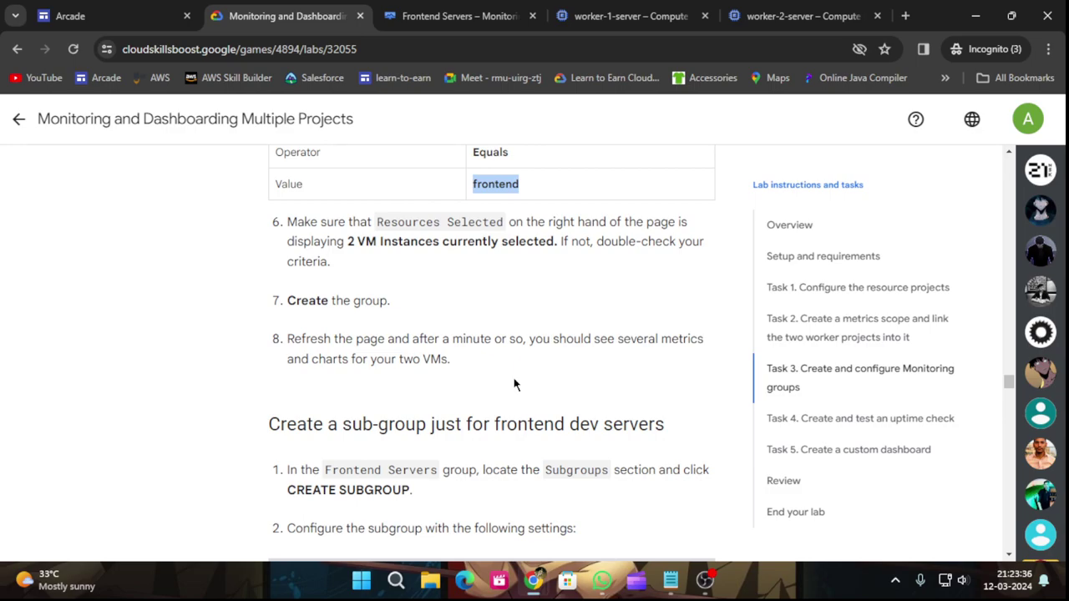
Bring up the new Frontend Servers group page and look over its charts.
scroll(530, 356, "down", 1)
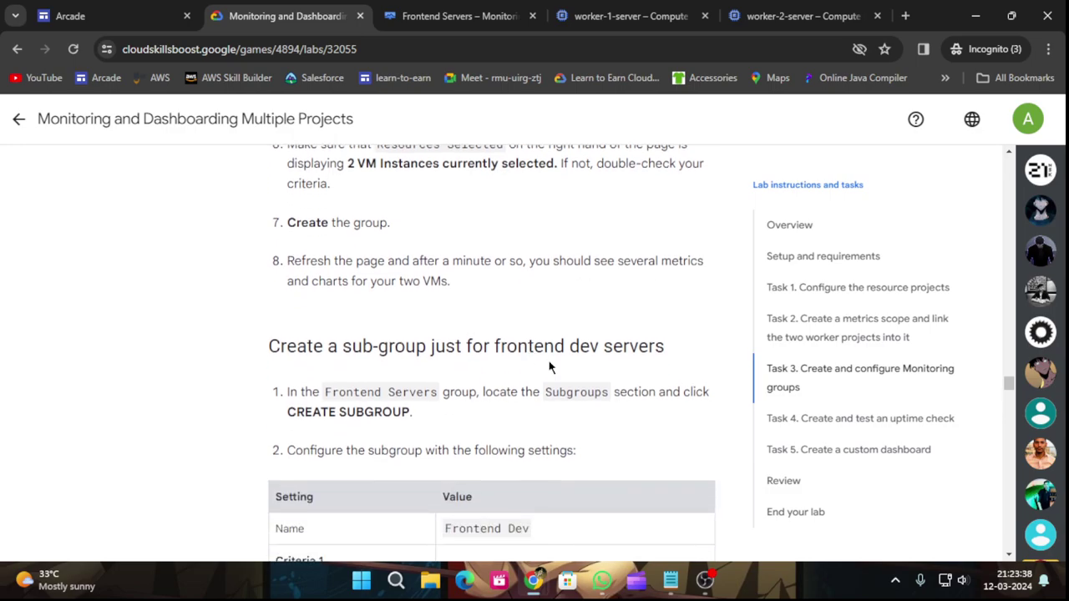
scroll(645, 423, "down", 1)
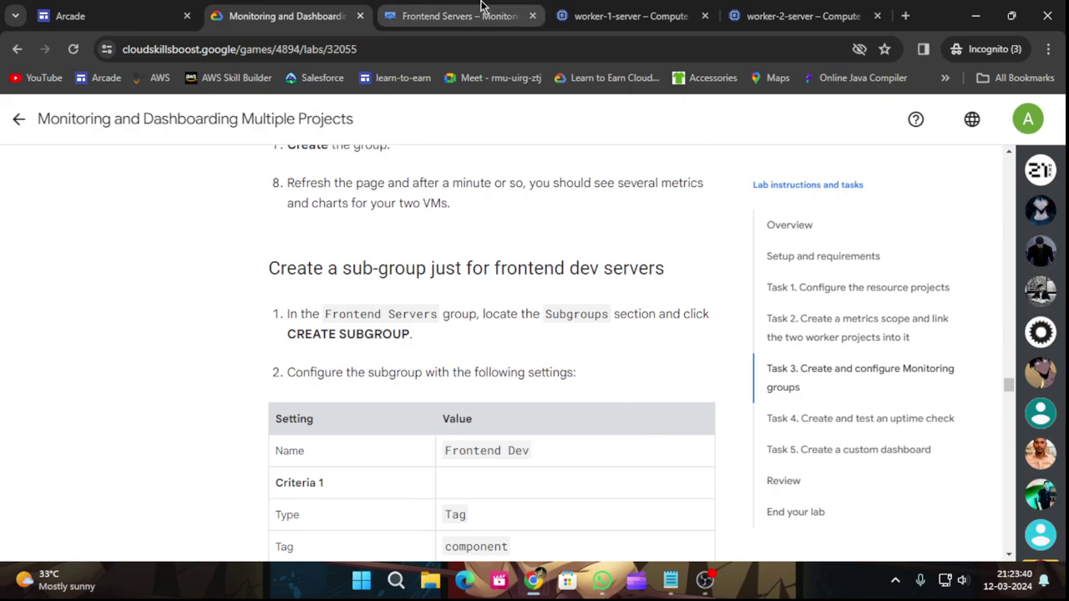
left_click(464, 8)
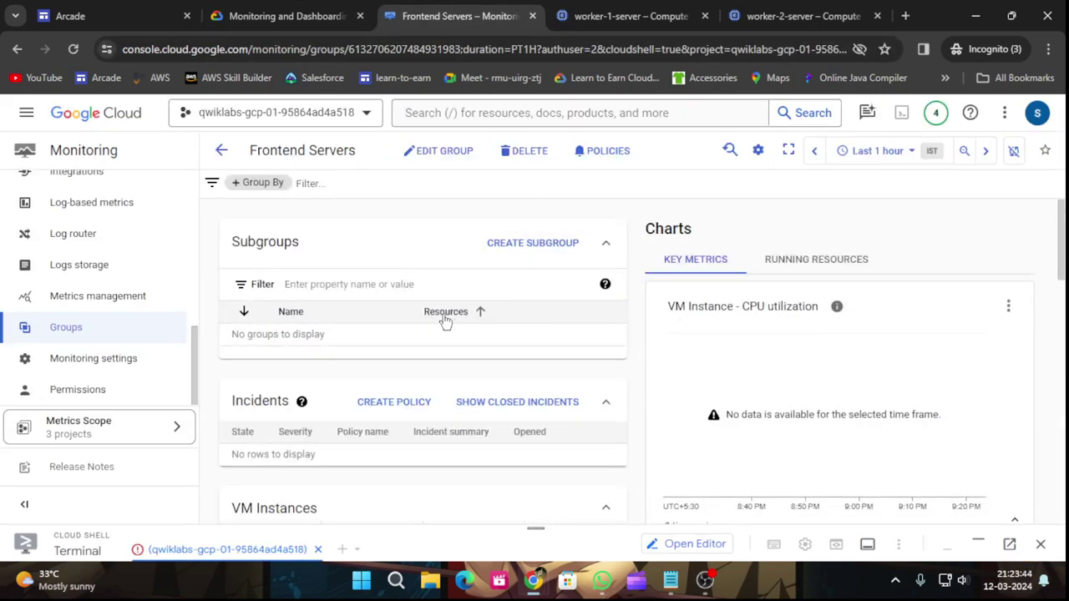
scroll(434, 342, "down", 2)
scroll(518, 392, "down", 3)
scroll(359, 401, "up", 5)
Reload the Frontend Servers page so CPU utilization shows data, and dismiss the tip.
left_click(259, 13)
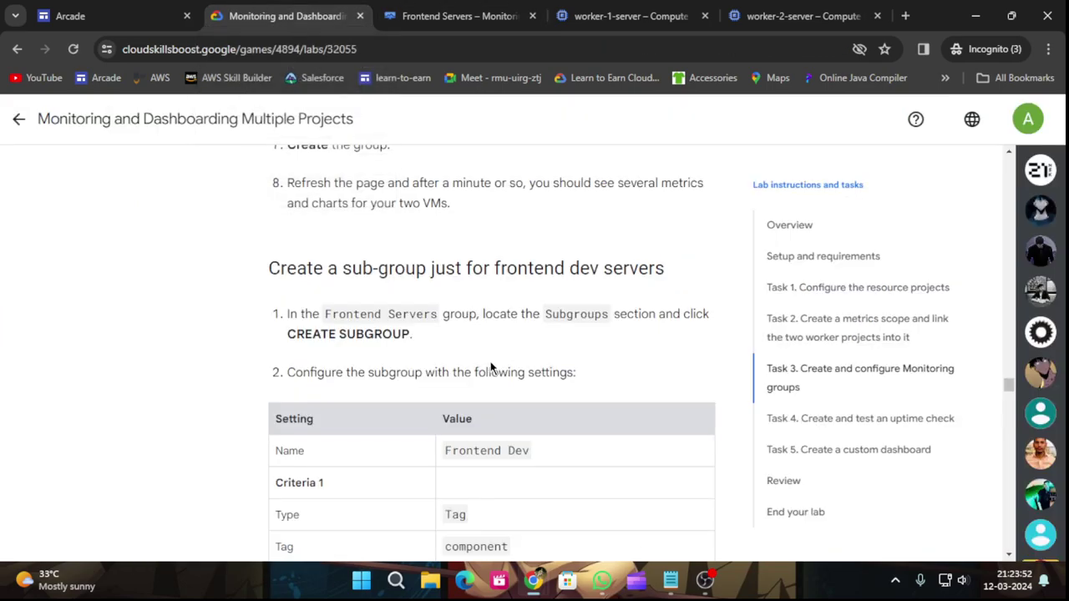
left_click(459, 16)
left_click(73, 48)
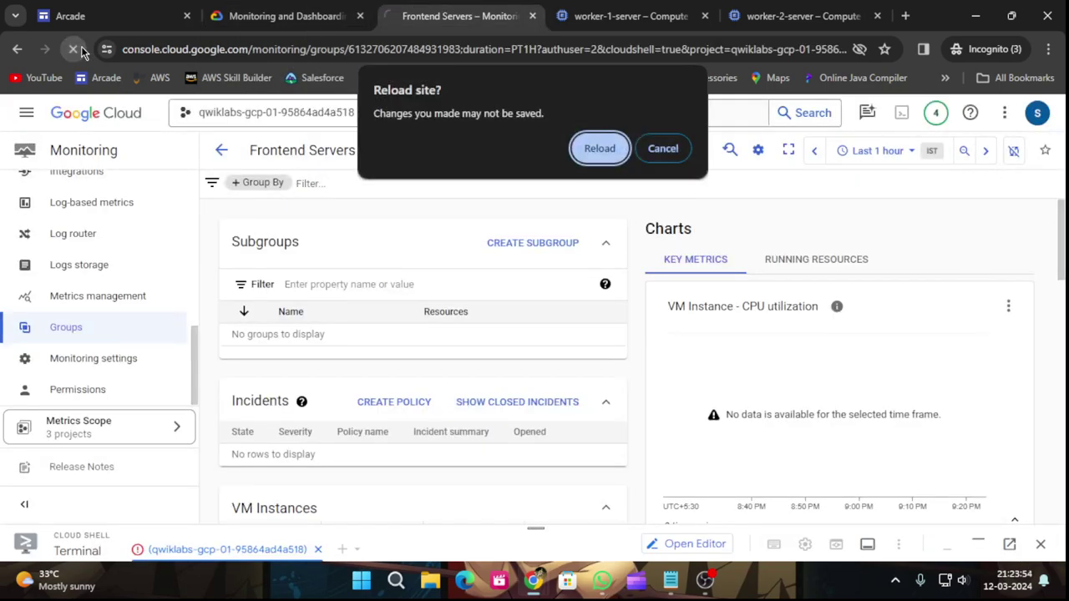
left_click(590, 150)
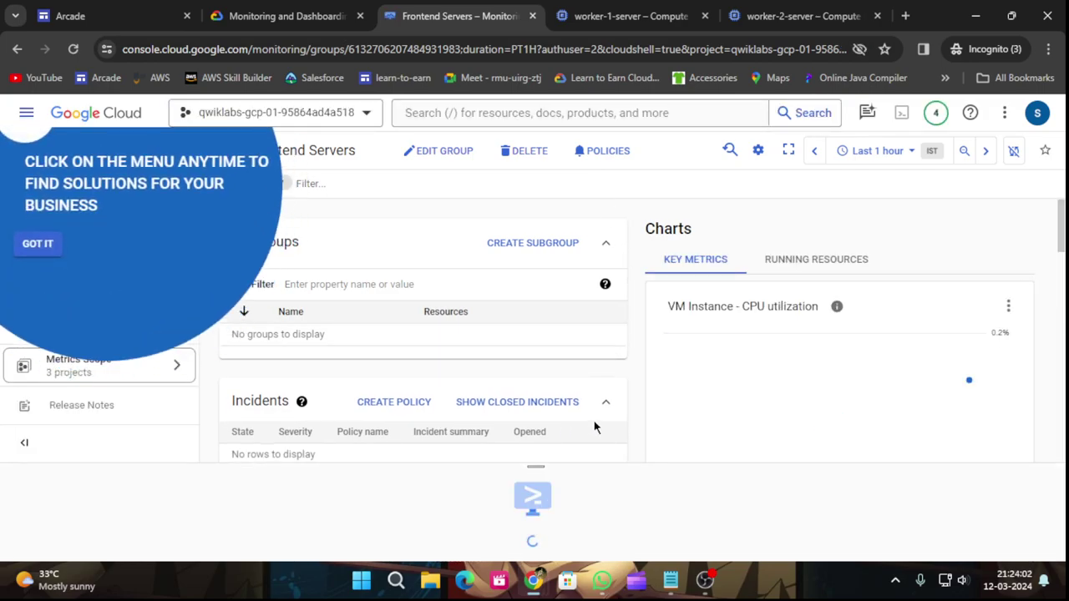
left_click(36, 252)
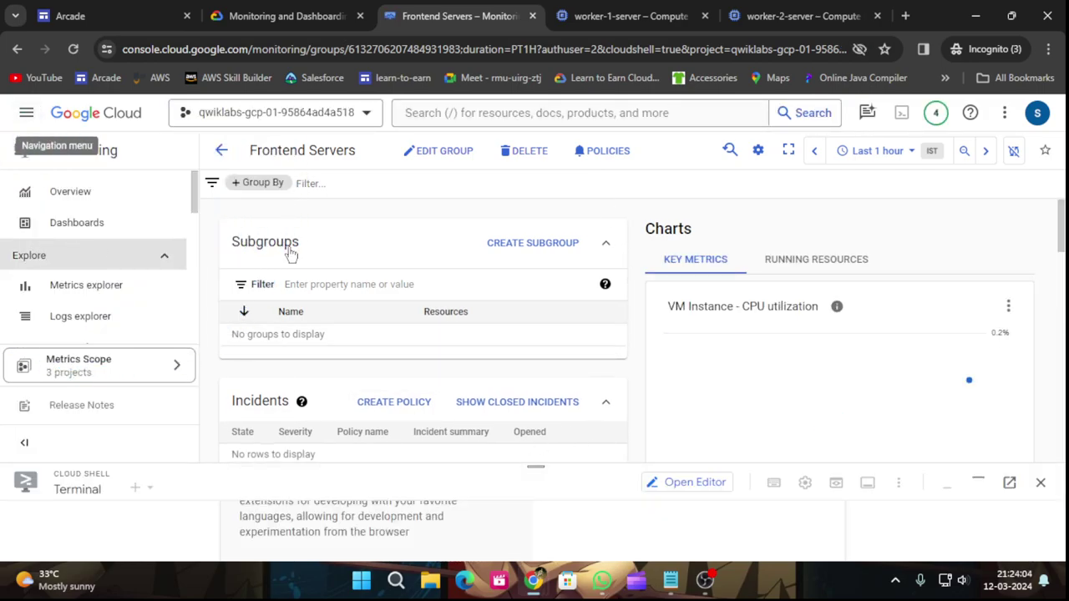
Start a subgroup under Frontend Servers named Frontend Dev.
left_click(520, 249)
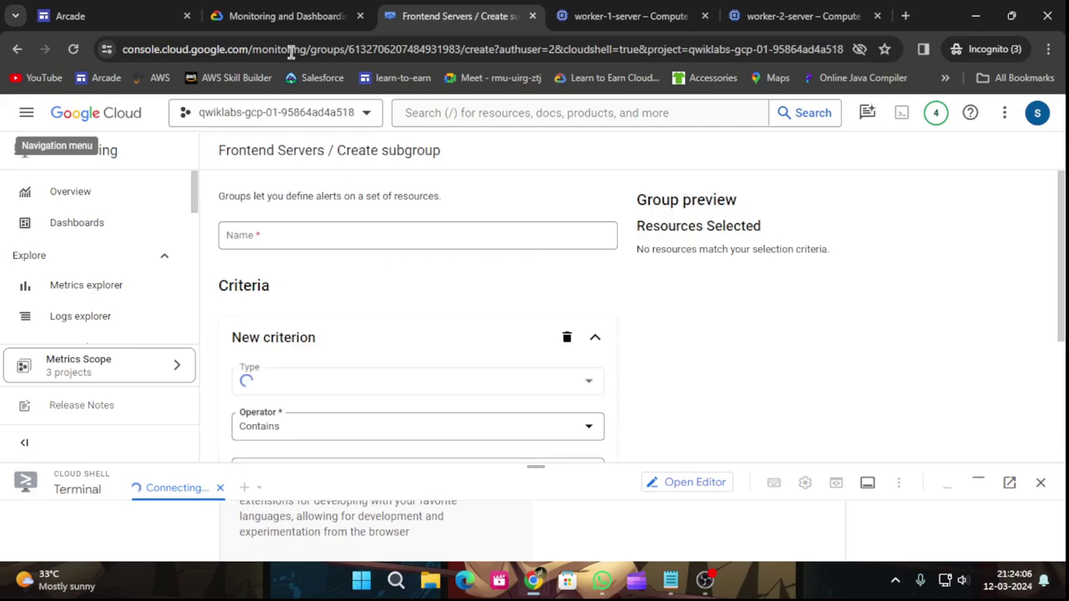
left_click(282, 13)
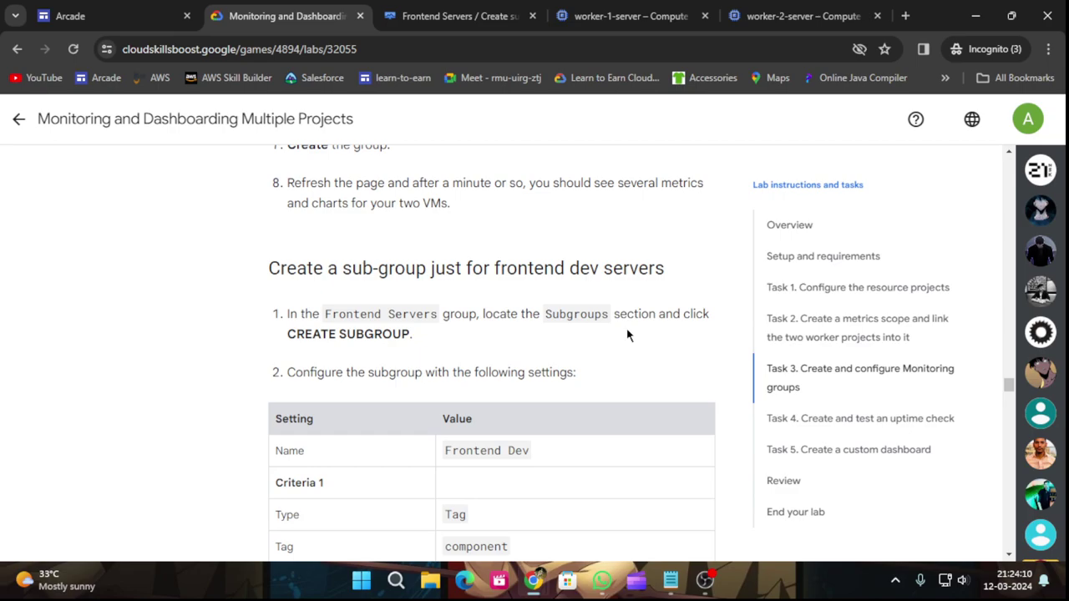
scroll(379, 370, "down", 1)
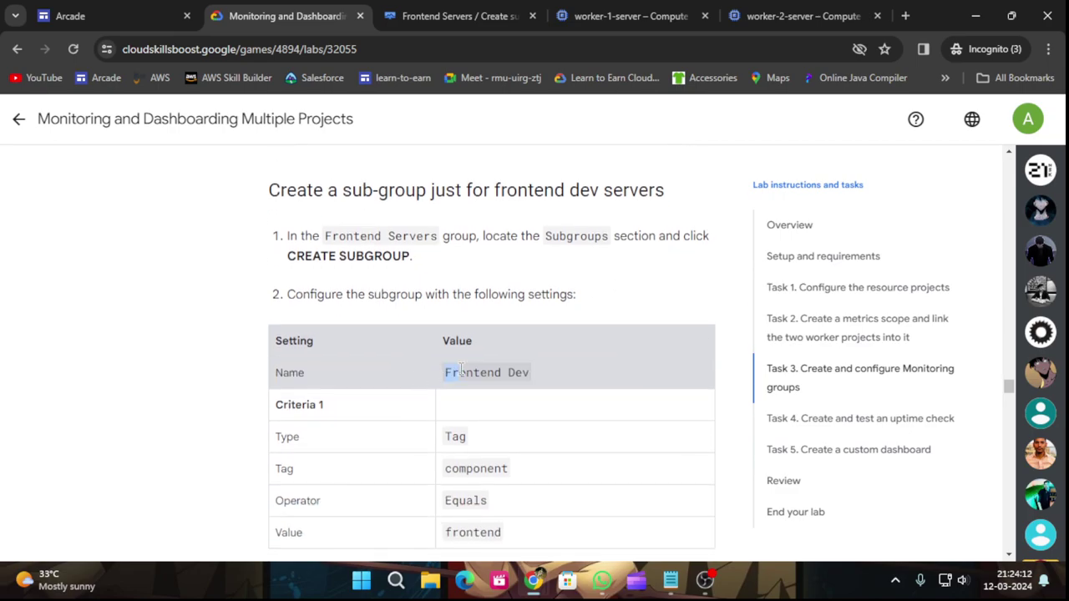
left_click(529, 375)
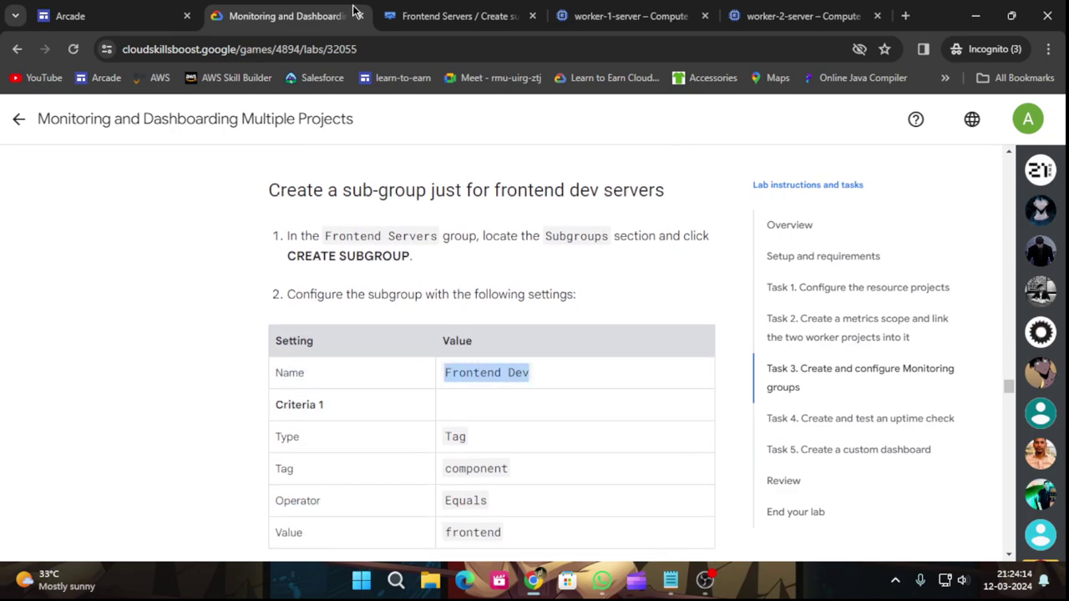
left_click(421, 16)
left_click(303, 235)
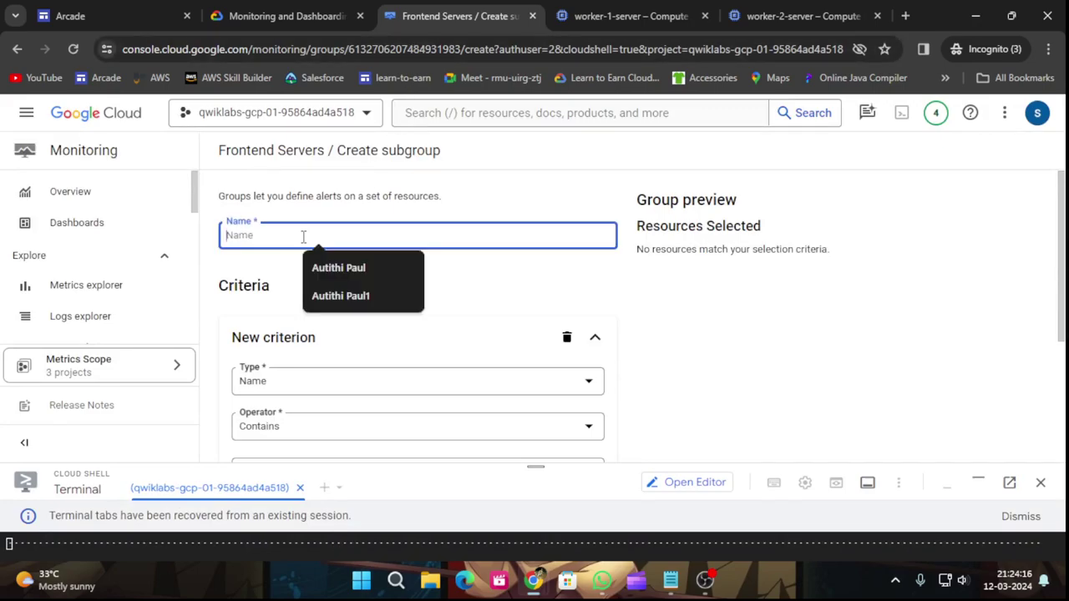
type("Frontend Dev")
scroll(343, 288, "down", 2)
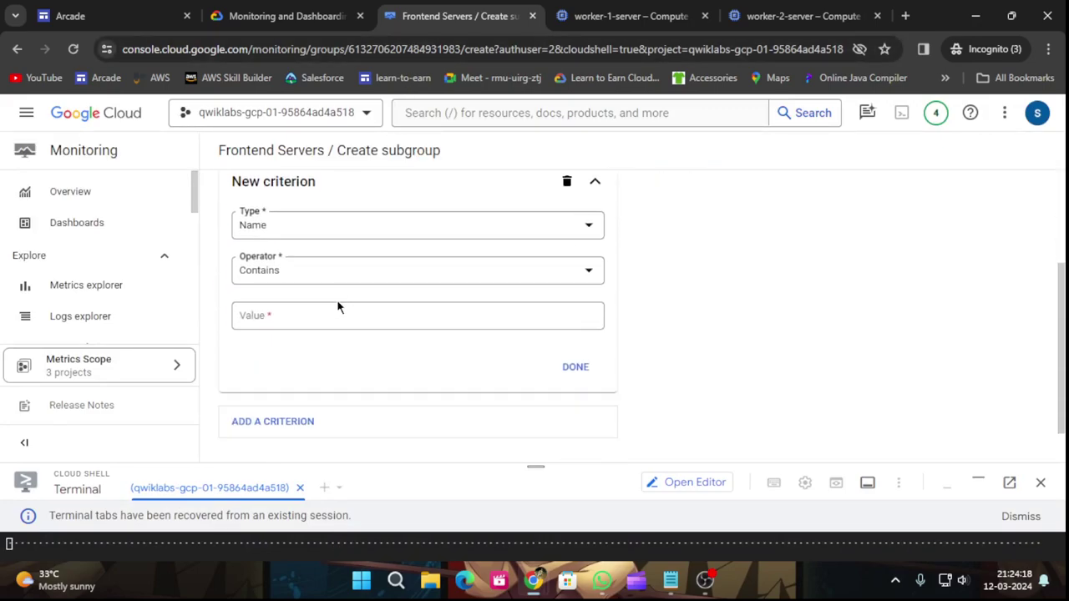
scroll(336, 306, "up", 1)
Set the first criterion to match by Tag with tag key component.
left_click(251, 8)
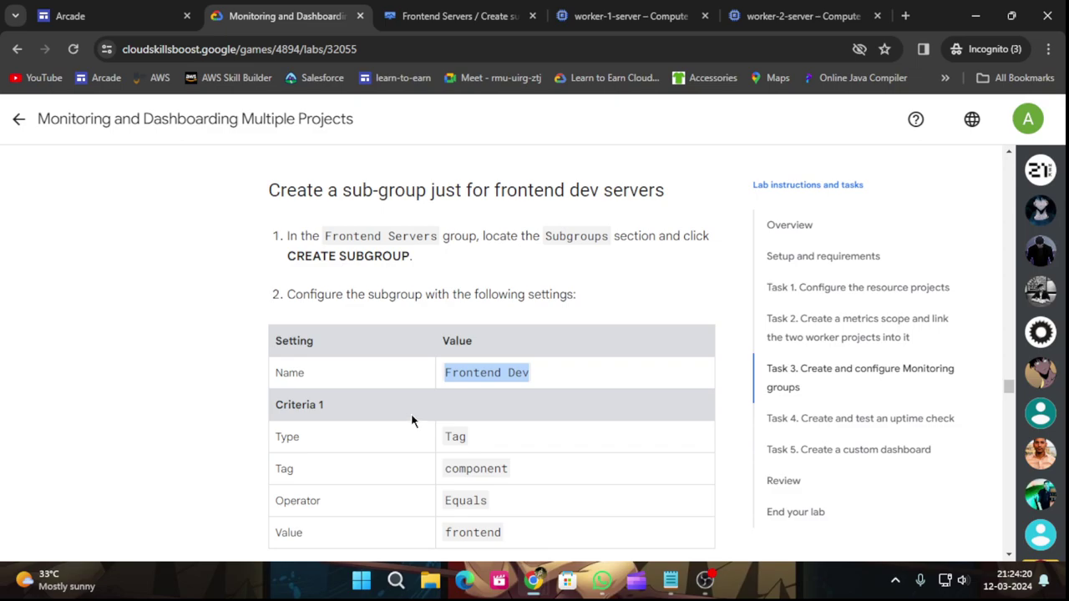
scroll(420, 452, "down", 1)
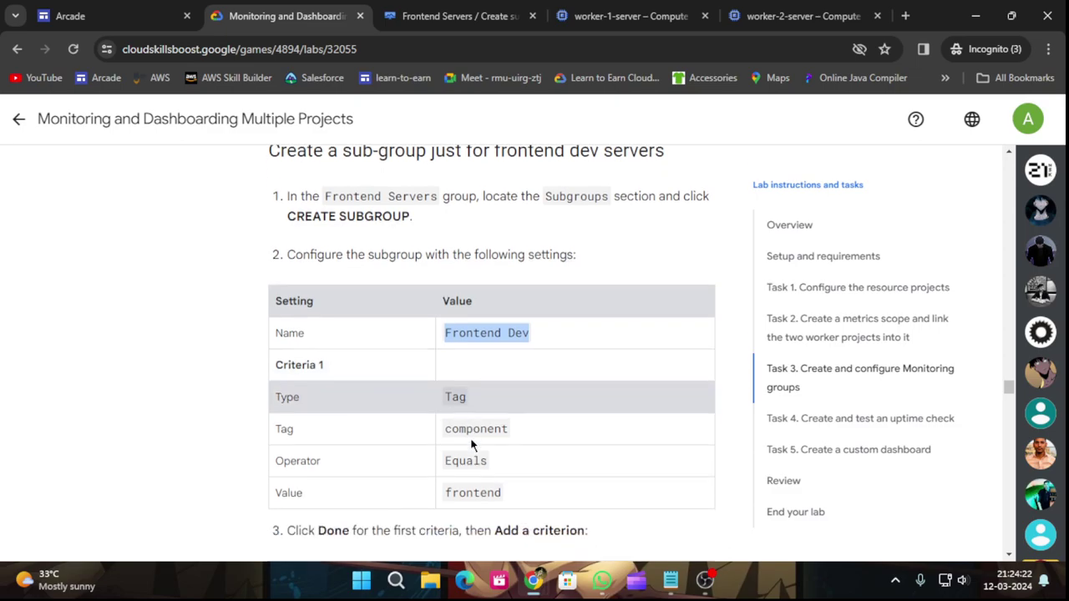
key("ctrl+Tab")
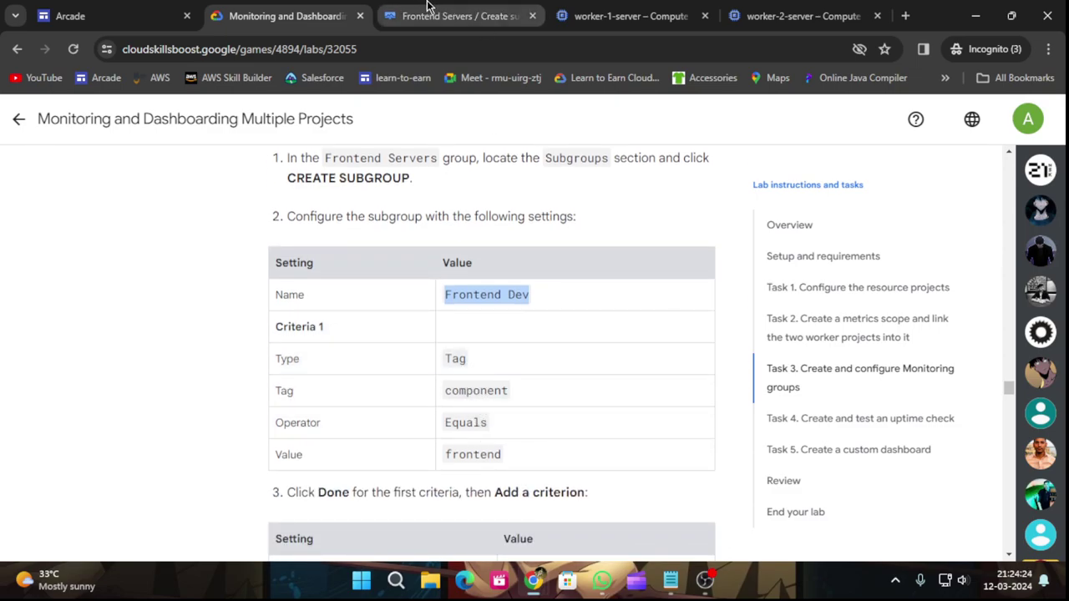
left_click(337, 311)
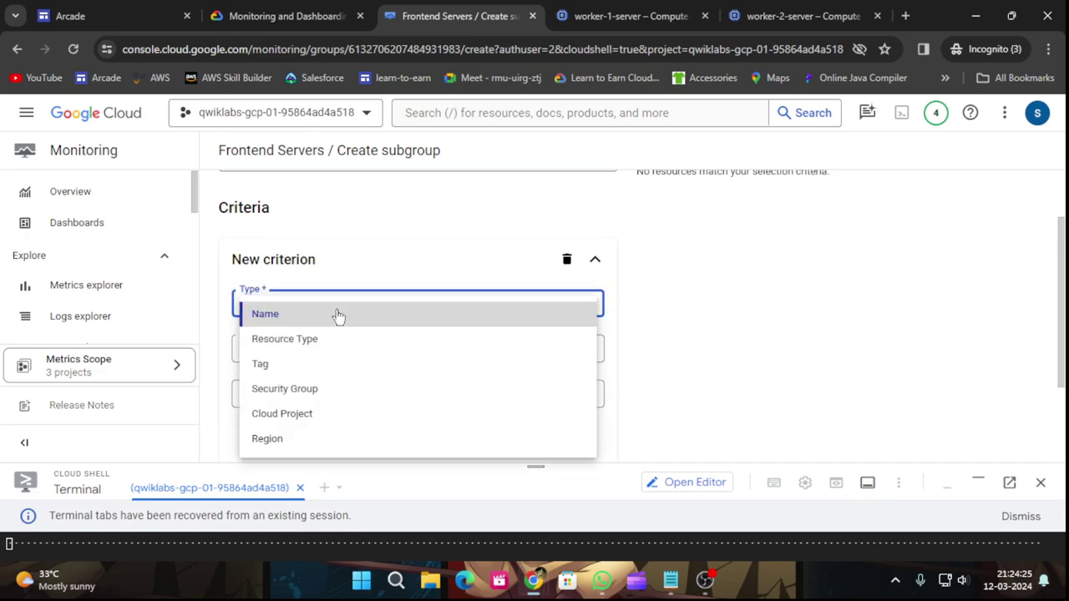
left_click(284, 367)
left_click(306, 349)
left_click(310, 366)
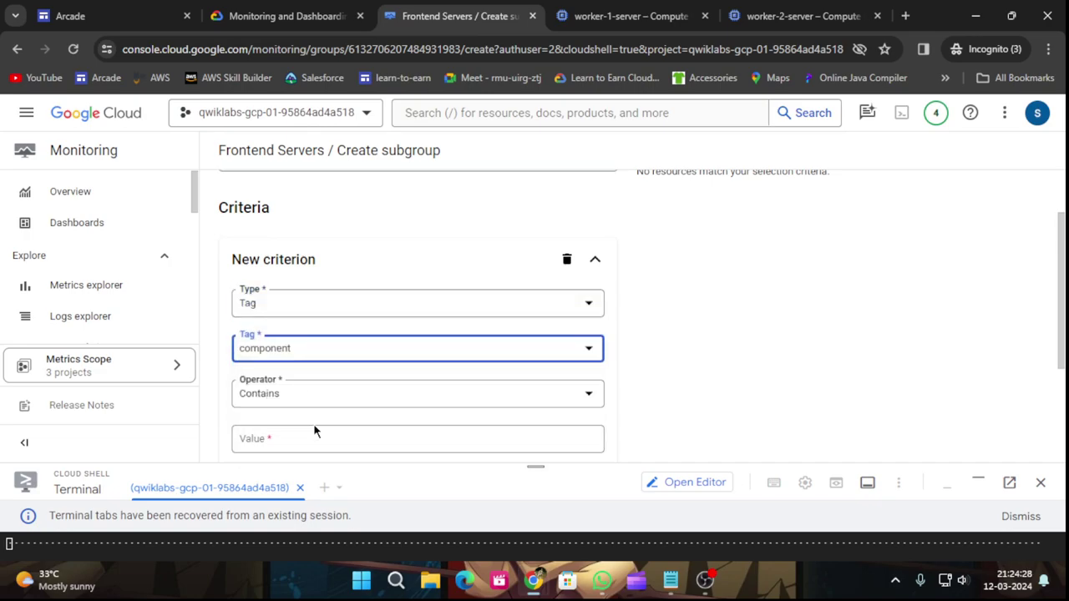
Set the criterion operator to Equals with value frontend.
left_click(288, 16)
scroll(473, 385, "down", 1)
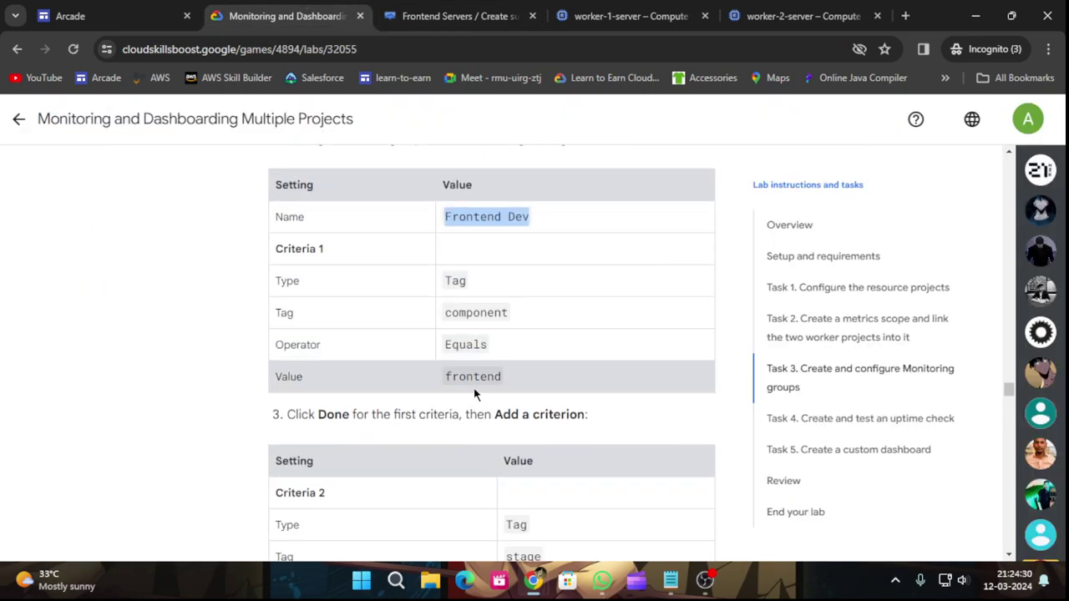
left_click_drag(447, 377, 558, 384)
key("ctrl+c")
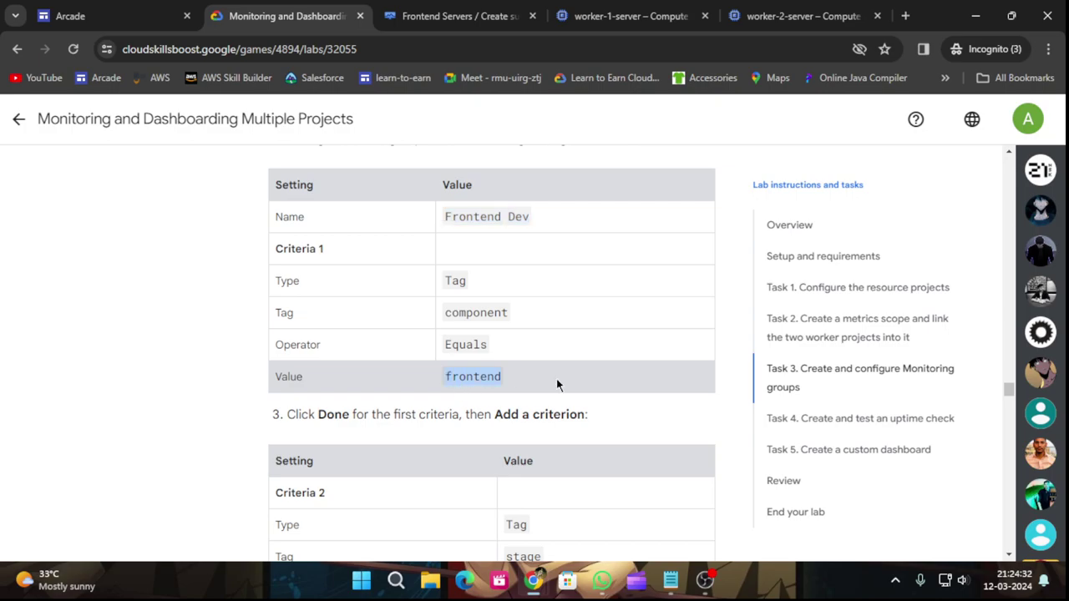
left_click(408, 13)
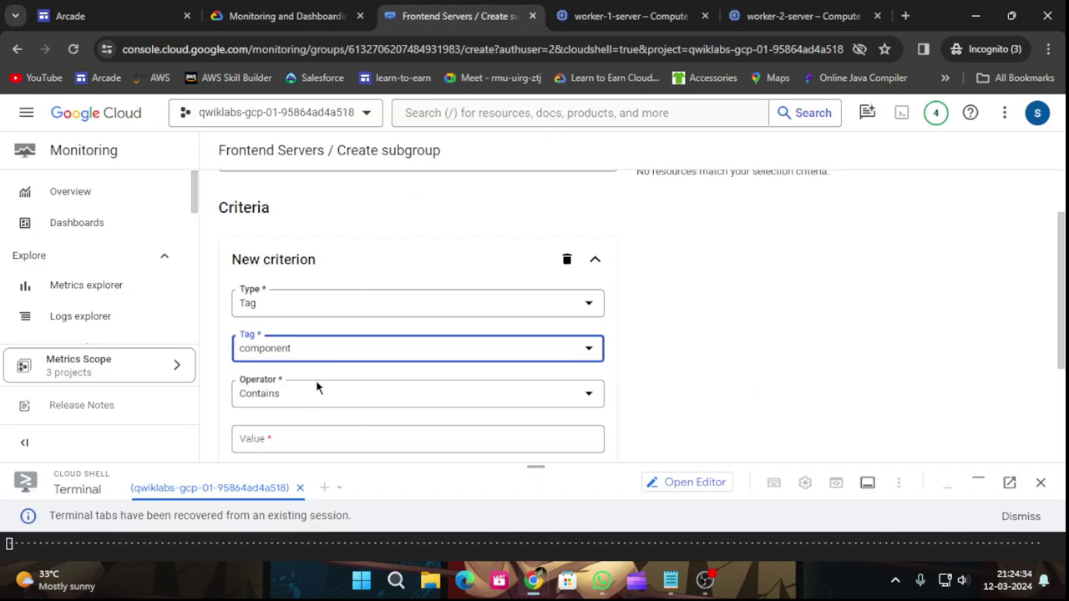
left_click(316, 385)
left_click(284, 281)
left_click(307, 438)
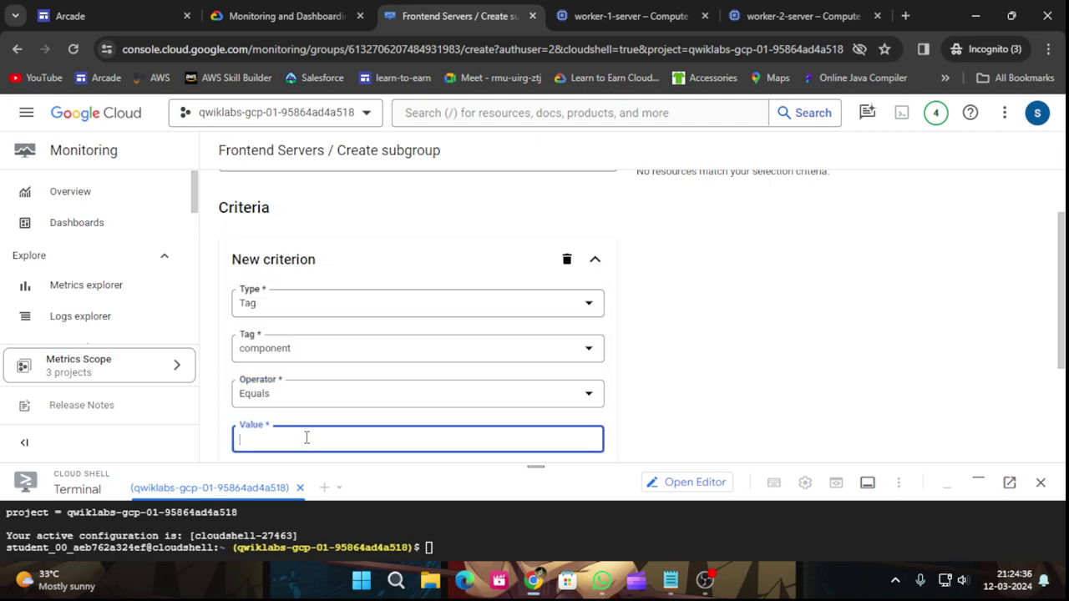
key("ctrl+v")
Confirm the tag component equals frontend criterion and add a second criterion.
left_click_drag(535, 467, 535, 528)
scroll(661, 424, "down", 2)
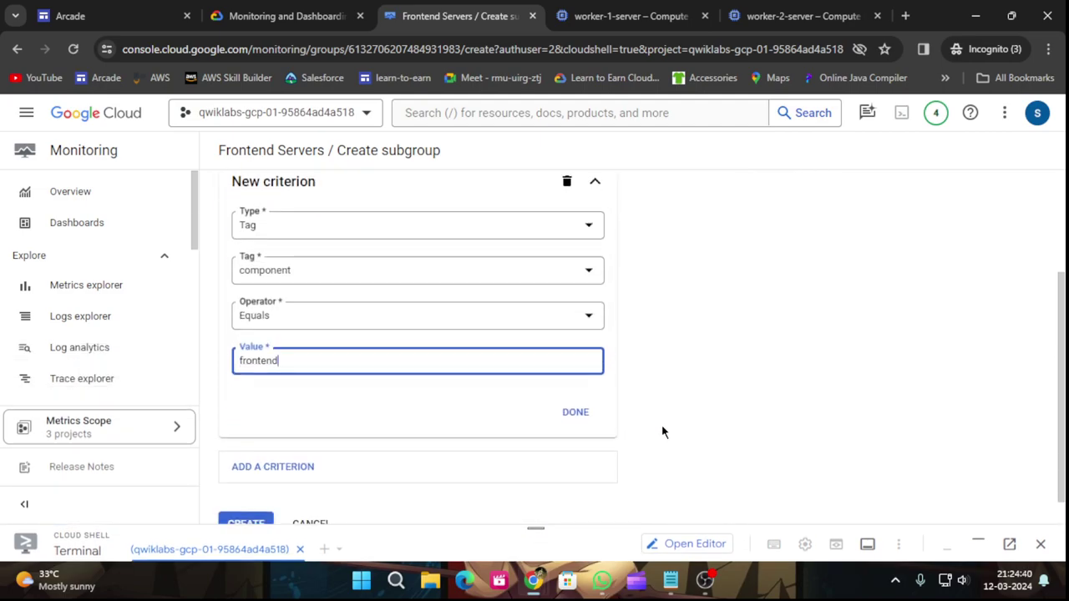
left_click(290, 8)
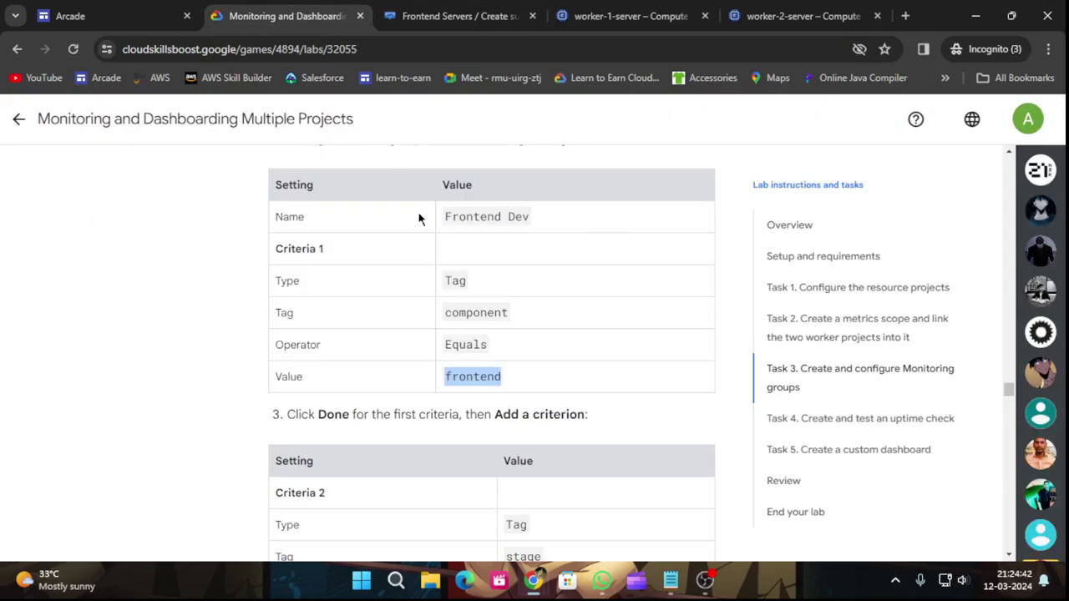
scroll(500, 292, "down", 2)
key("ctrl+Tab")
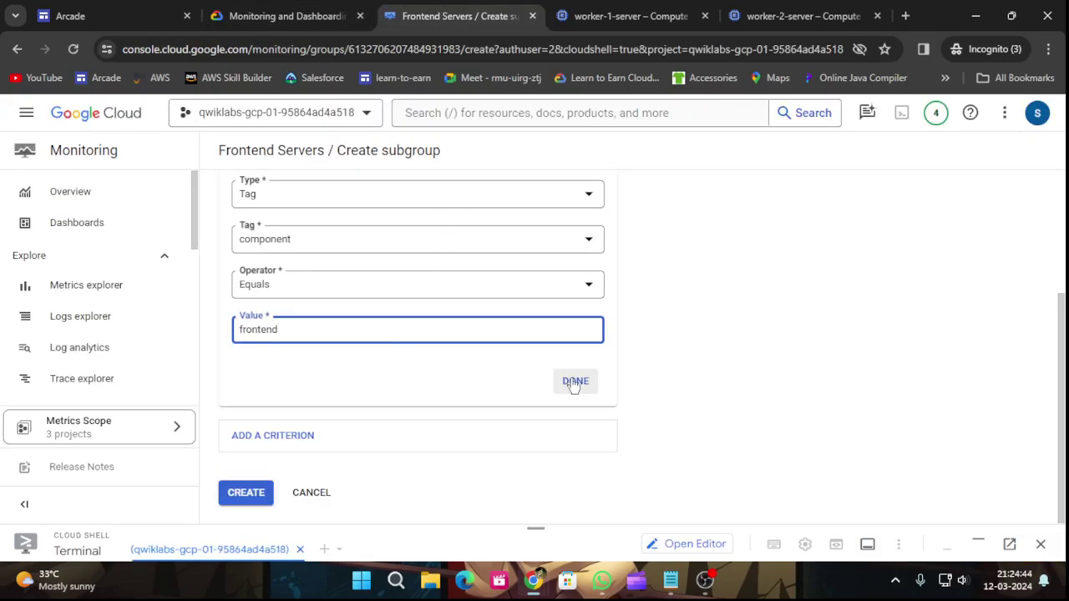
left_click(289, 437)
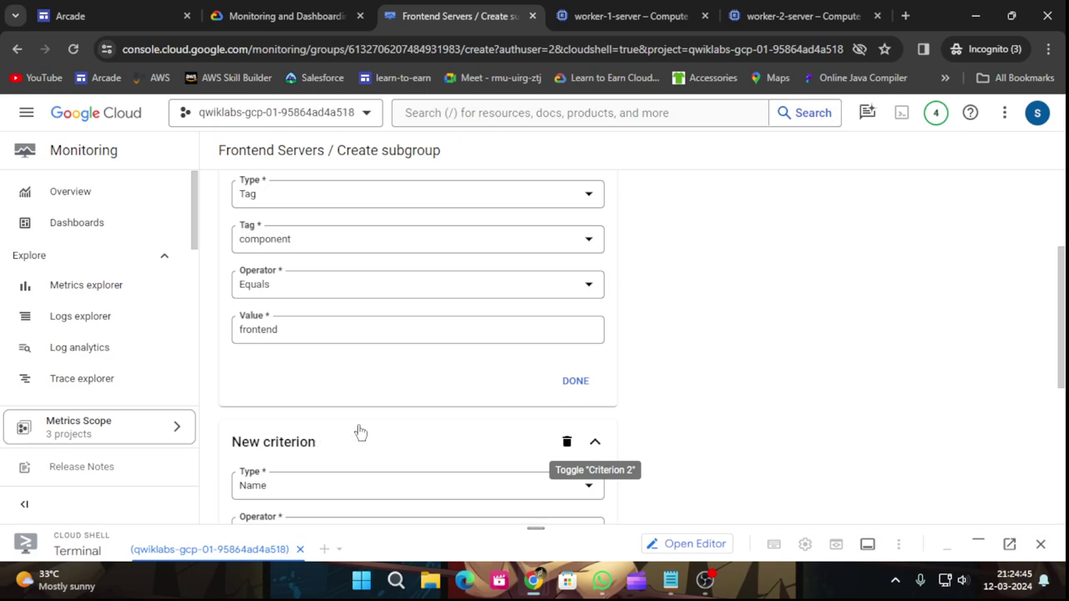
left_click(572, 382)
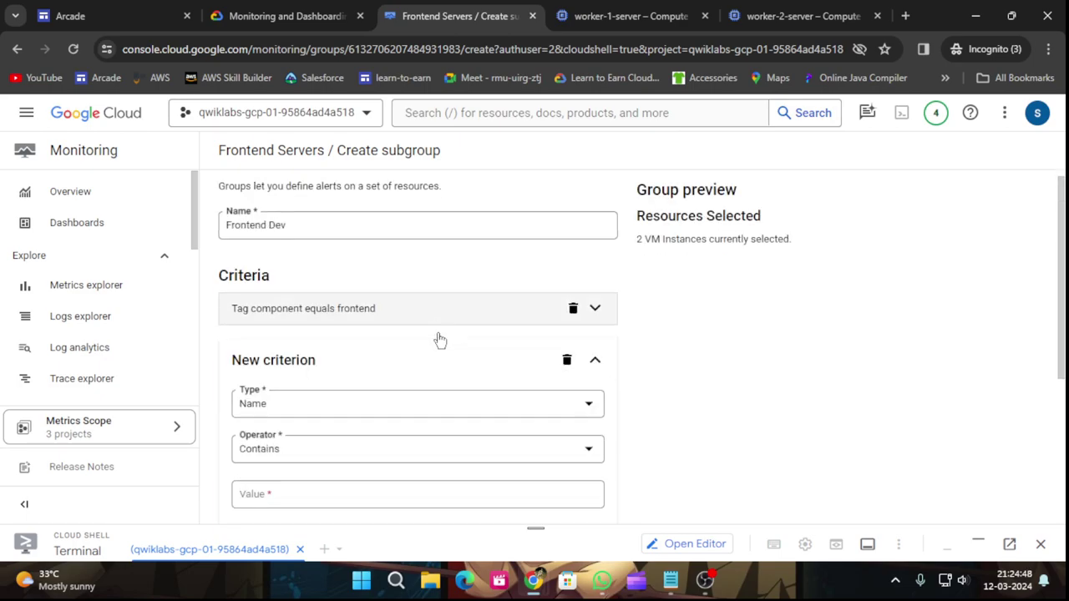
Set the second criterion's type to Tag with the stage tag.
scroll(418, 289, "down", 2)
scroll(418, 289, "up", 1)
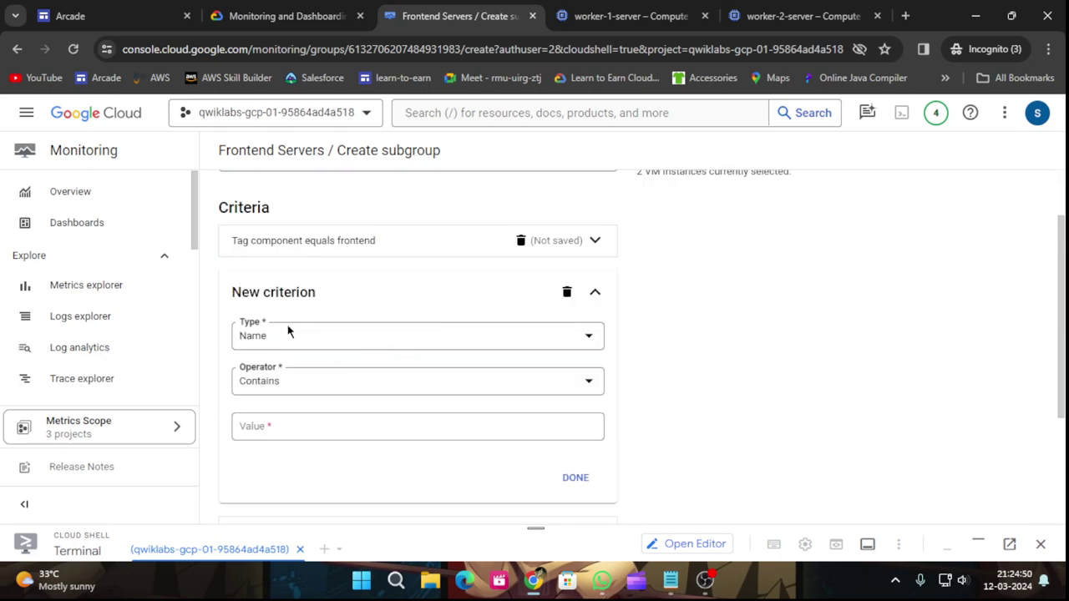
left_click(321, 16)
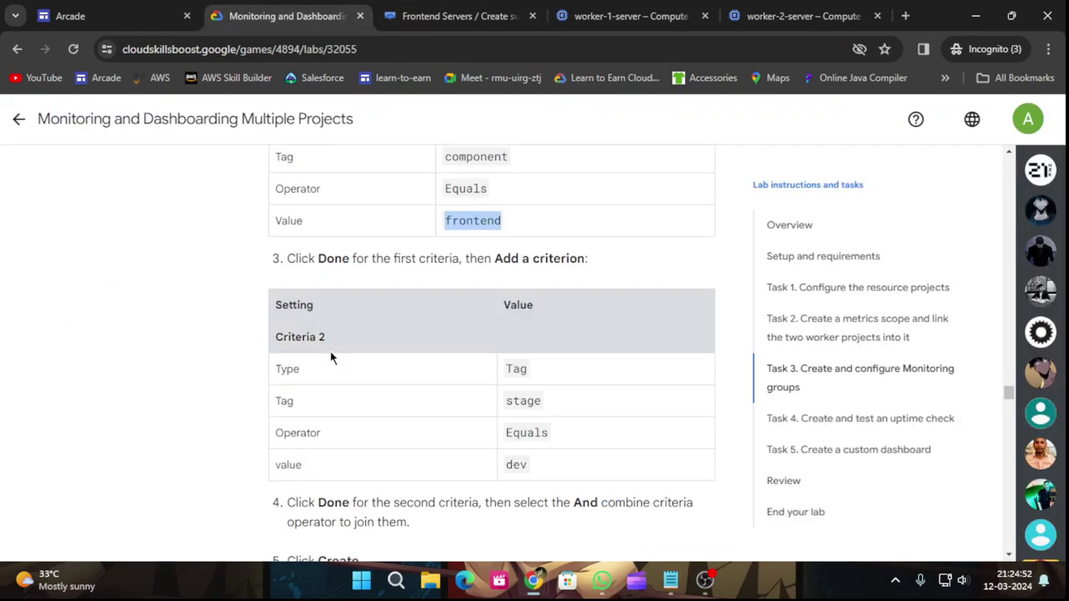
left_click(508, 465)
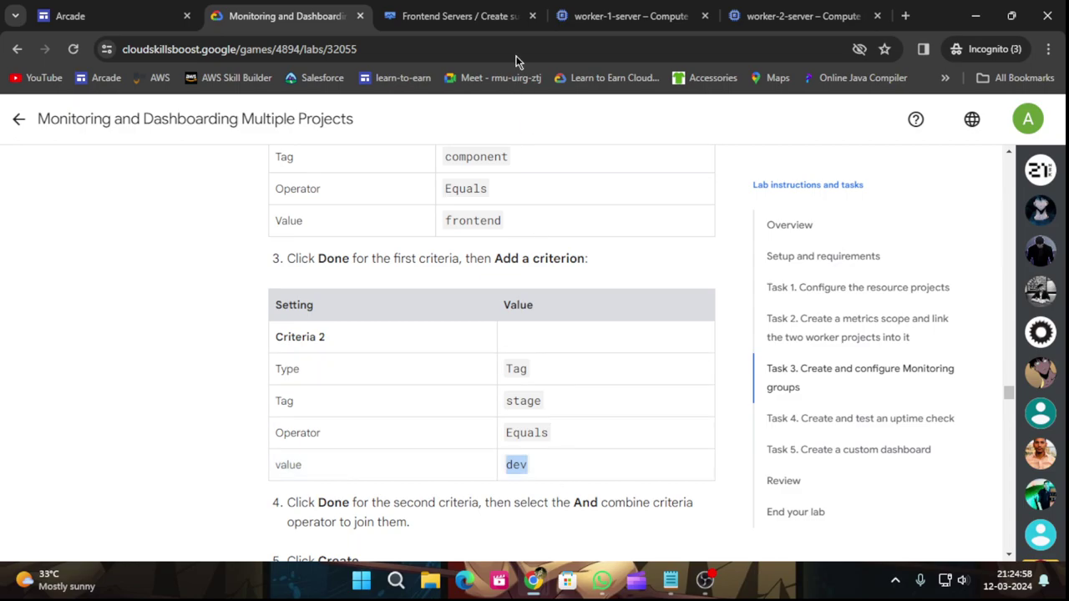
left_click(455, 16)
left_click(359, 336)
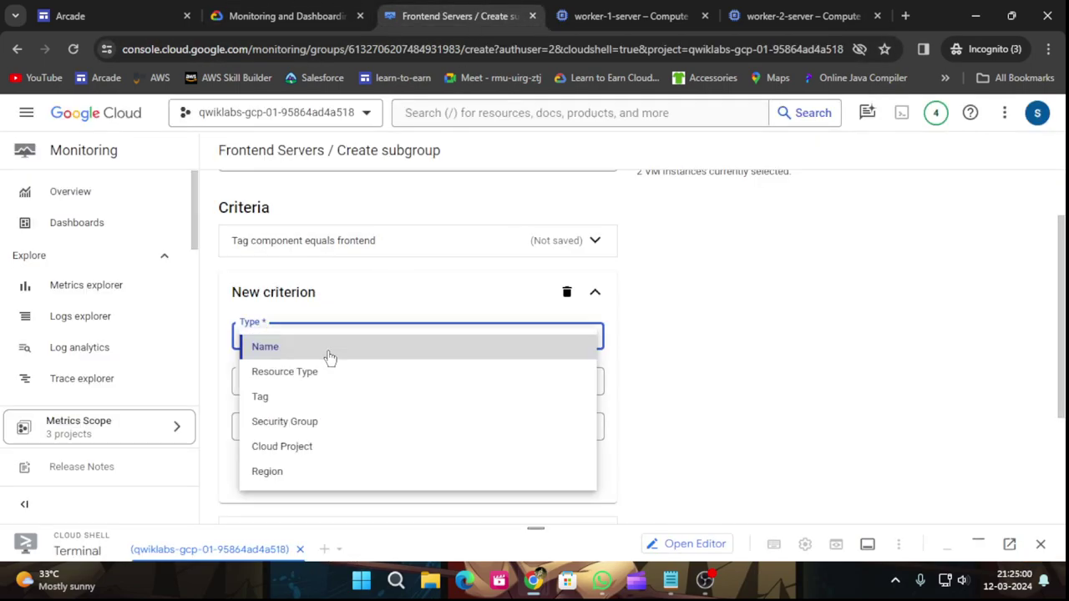
left_click(269, 398)
left_click(284, 385)
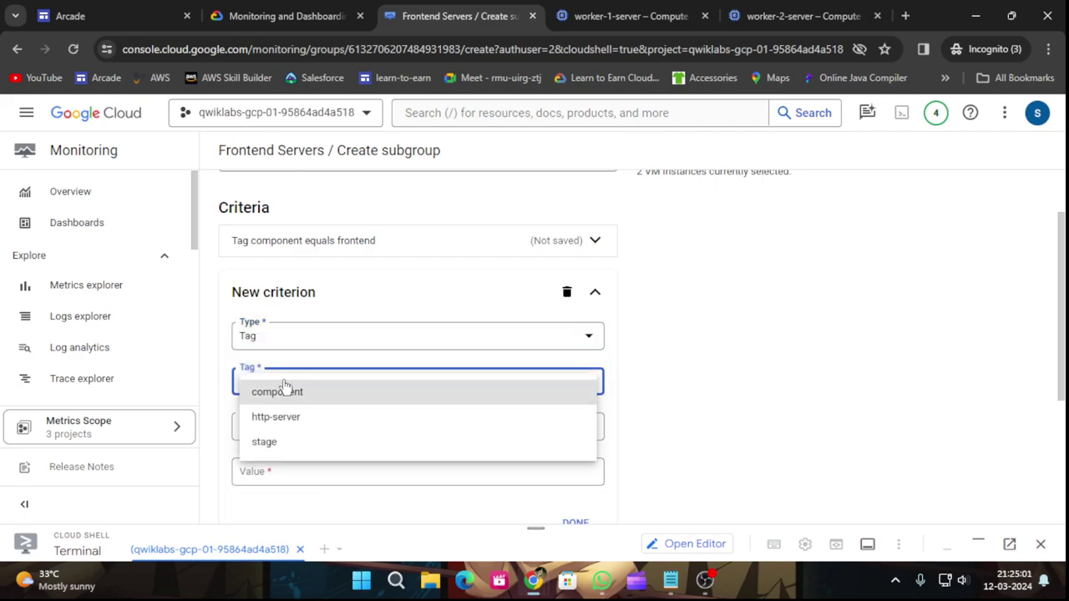
left_click(264, 441)
Make the second criterion stage Equals dev and confirm it, keeping AND.
left_click(311, 428)
left_click(296, 315)
left_click(312, 466)
type("dev")
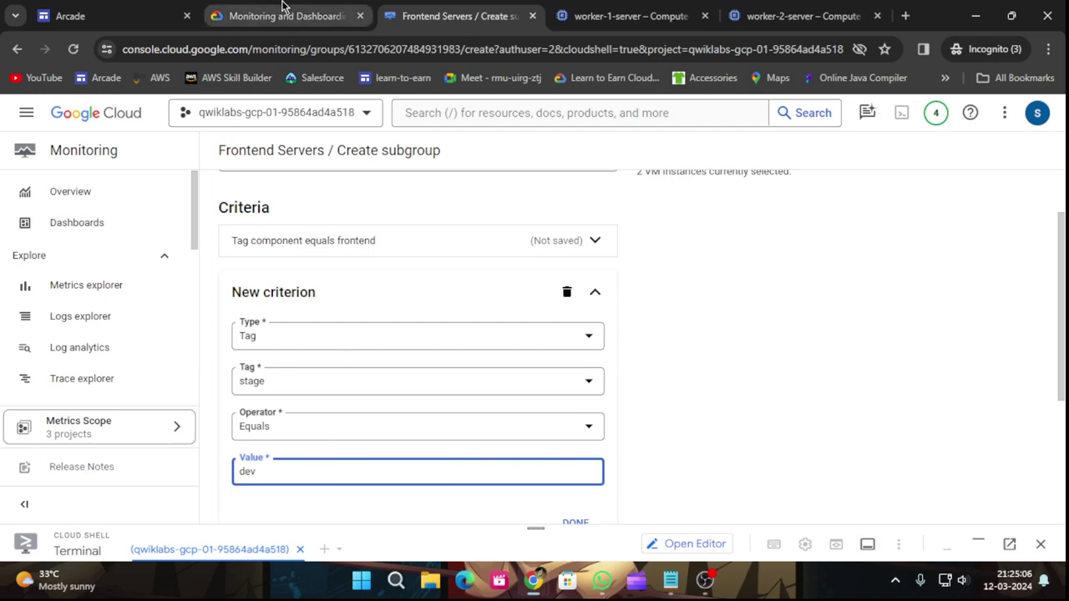
left_click(282, 7)
scroll(442, 466, "down", 4)
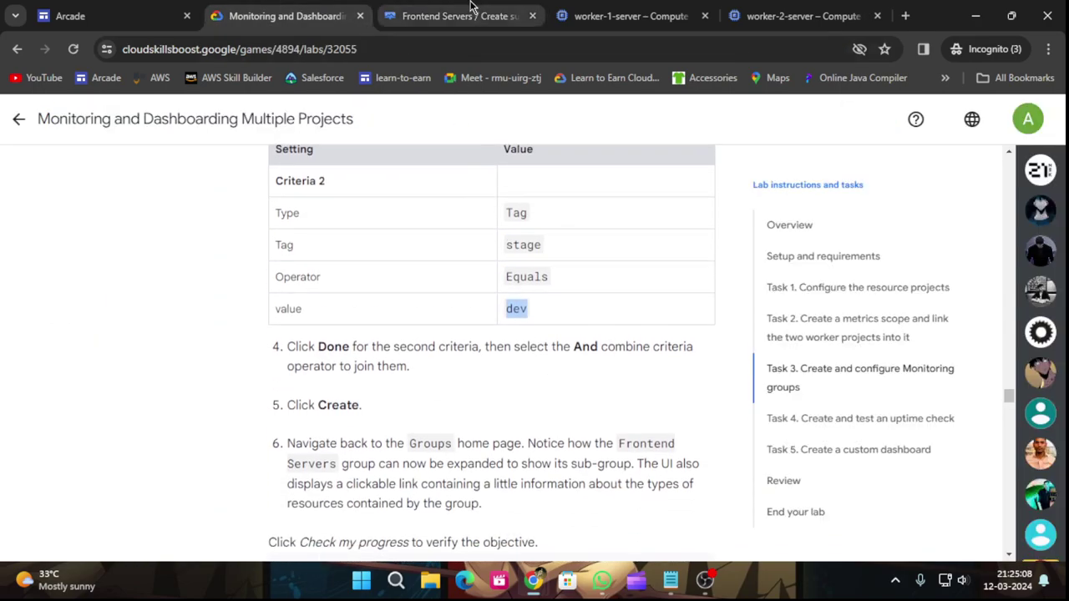
left_click(472, 7)
scroll(501, 417, "down", 2)
left_click(574, 375)
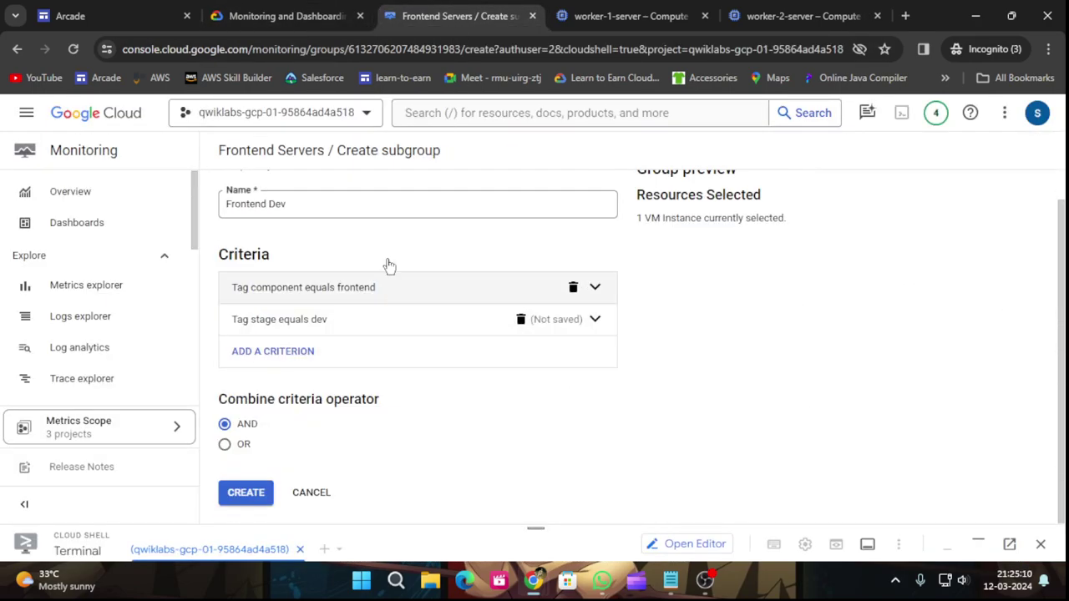
left_click(305, 10)
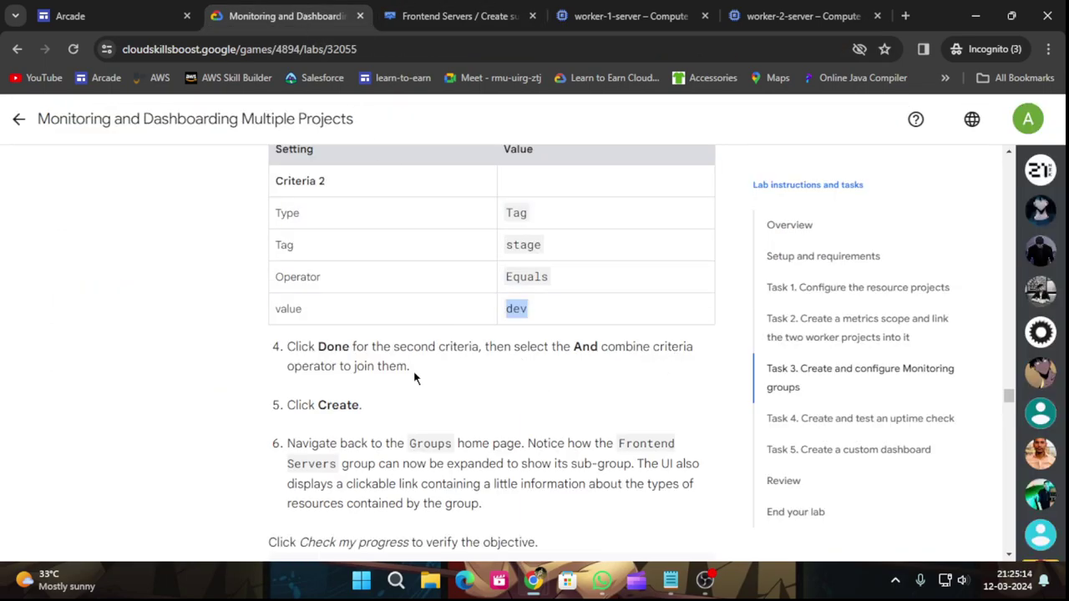
left_click(422, 16)
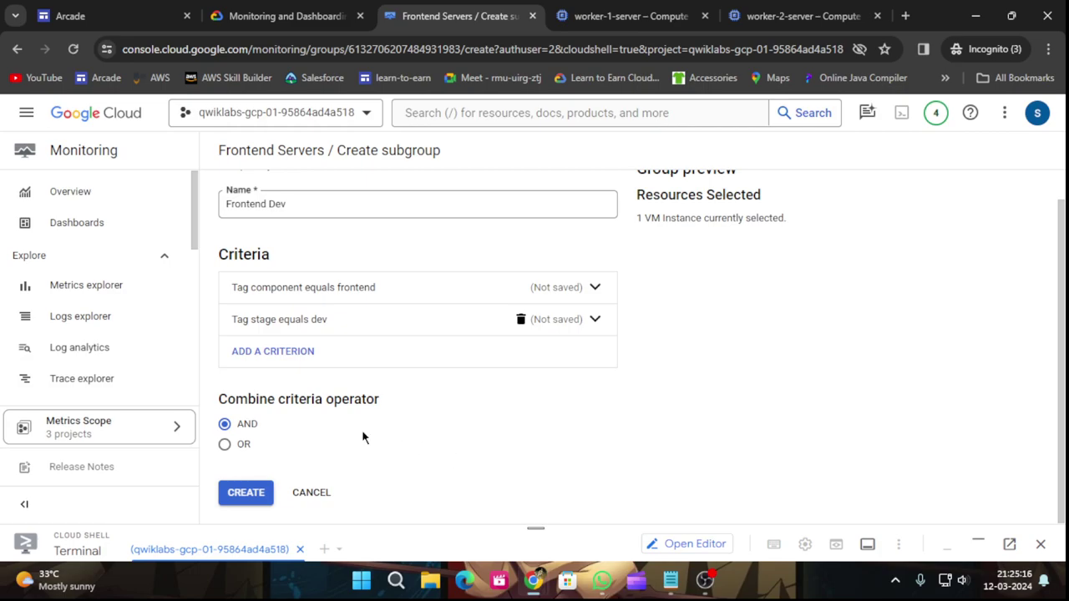
left_click(313, 8)
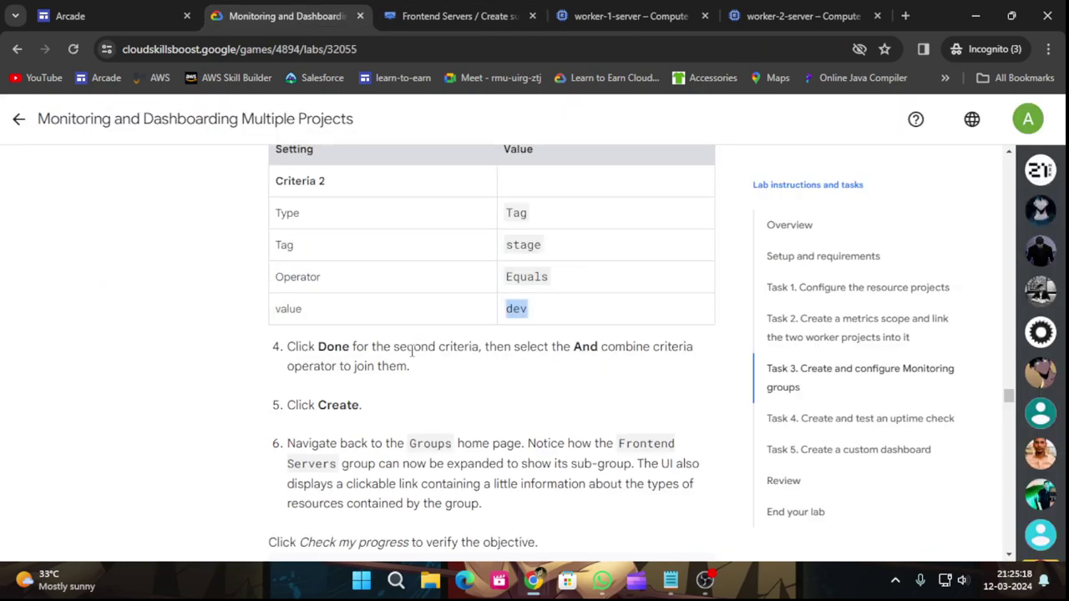
Save the Frontend Dev subgroup and view its group page.
scroll(409, 346, "down", 3)
key("ctrl+Tab")
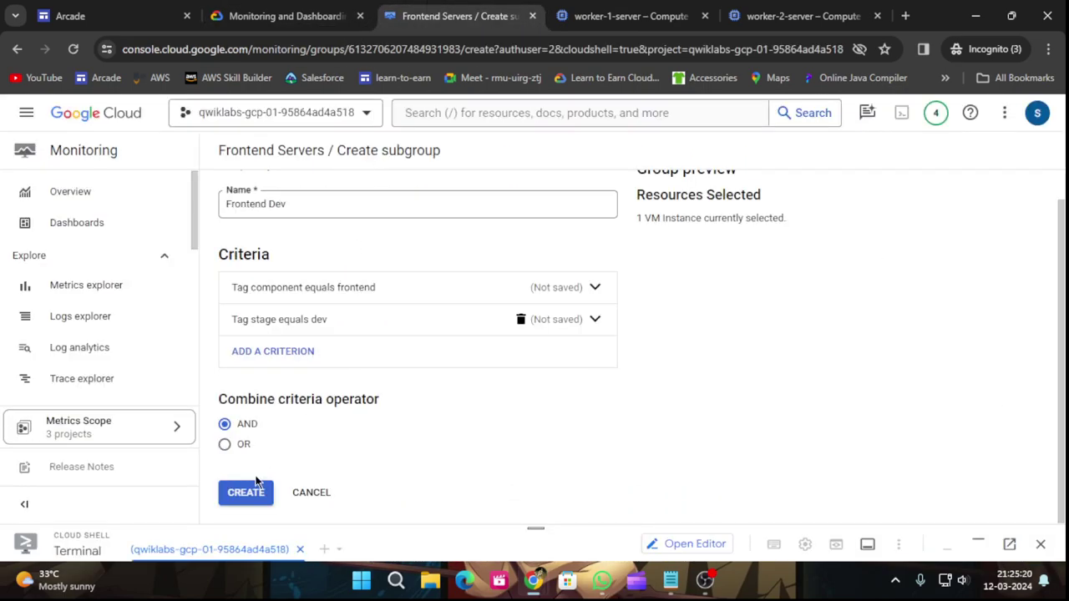
left_click(250, 495)
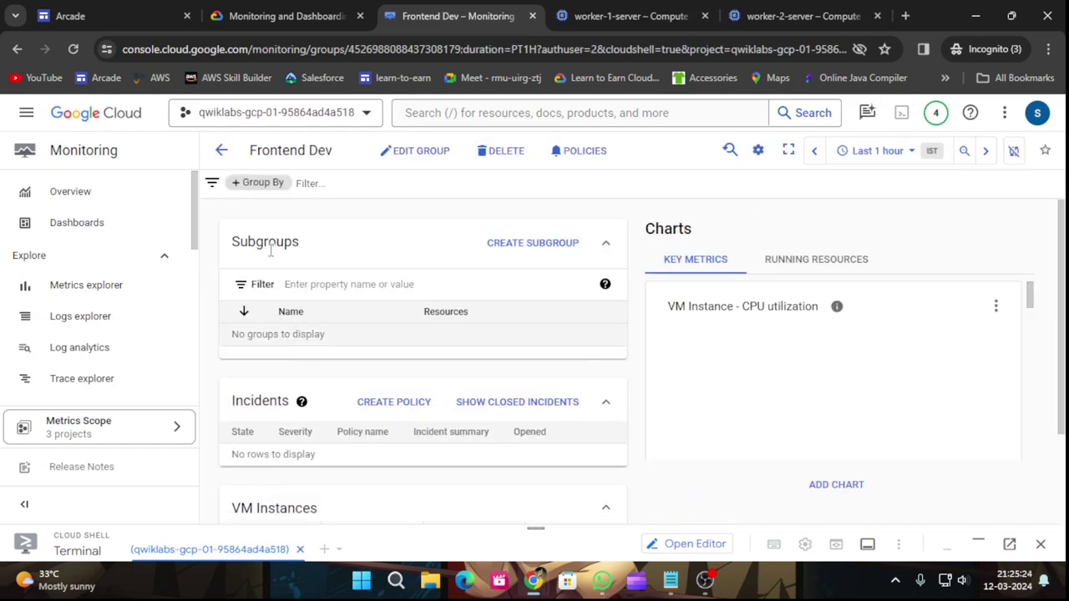
left_click(252, 10)
left_click(415, 6)
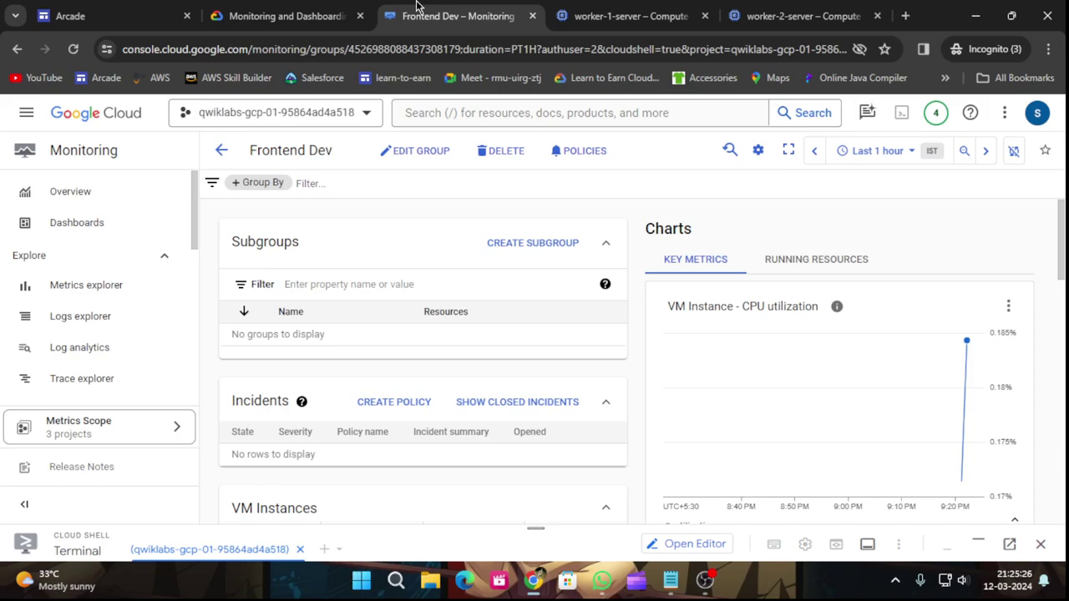
Verify the monitoring groups task with Check my progress in the lab instructions.
left_click(317, 13)
left_click(423, 379)
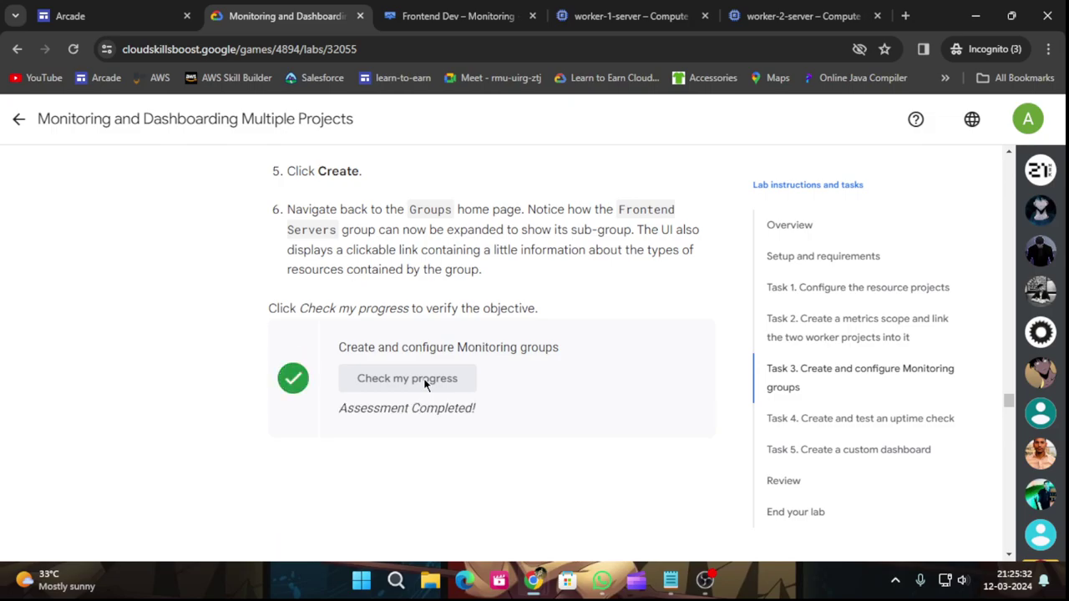
scroll(453, 384, "down", 5)
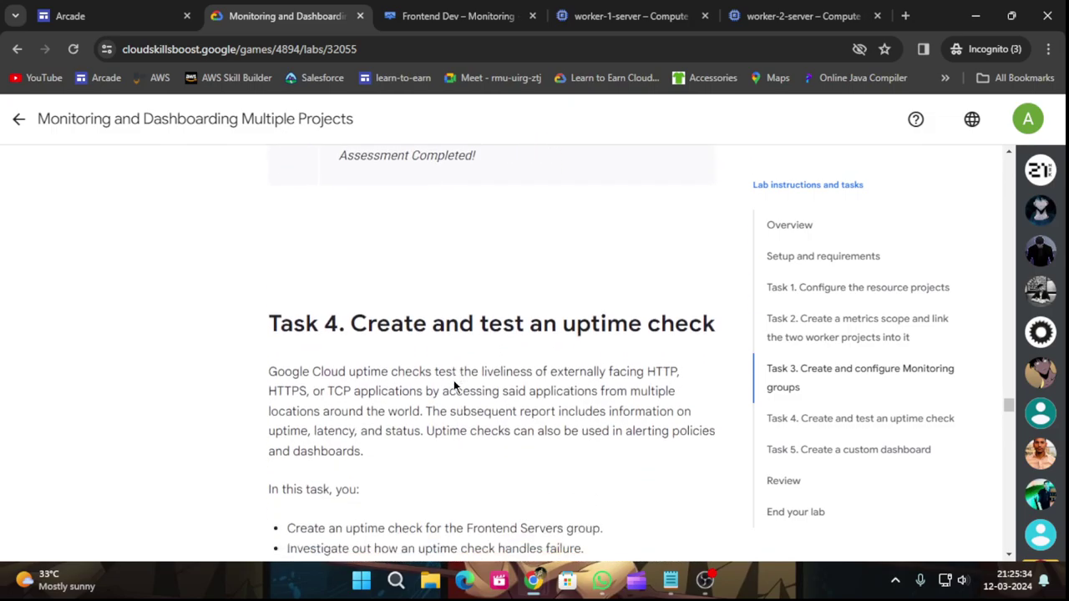
scroll(588, 338, "down", 2)
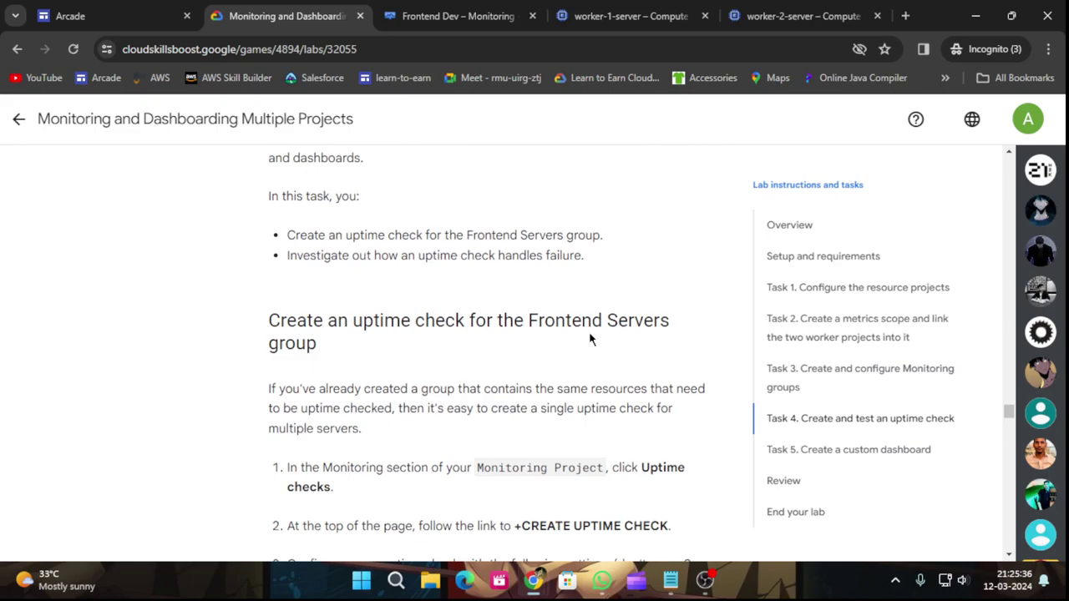
scroll(588, 338, "down", 1)
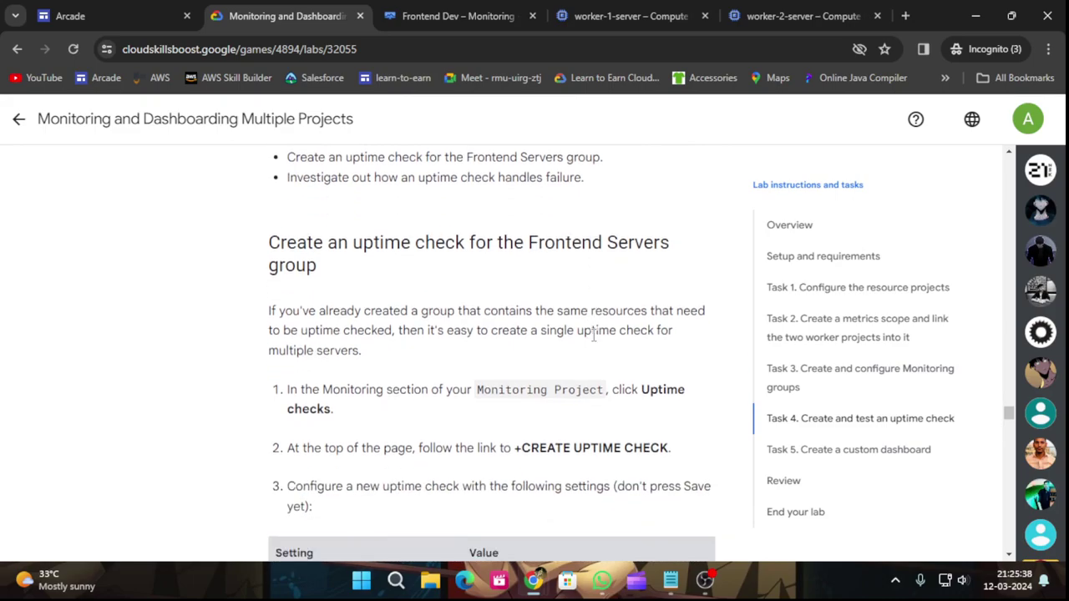
scroll(604, 332, "down", 1)
scroll(588, 323, "down", 1)
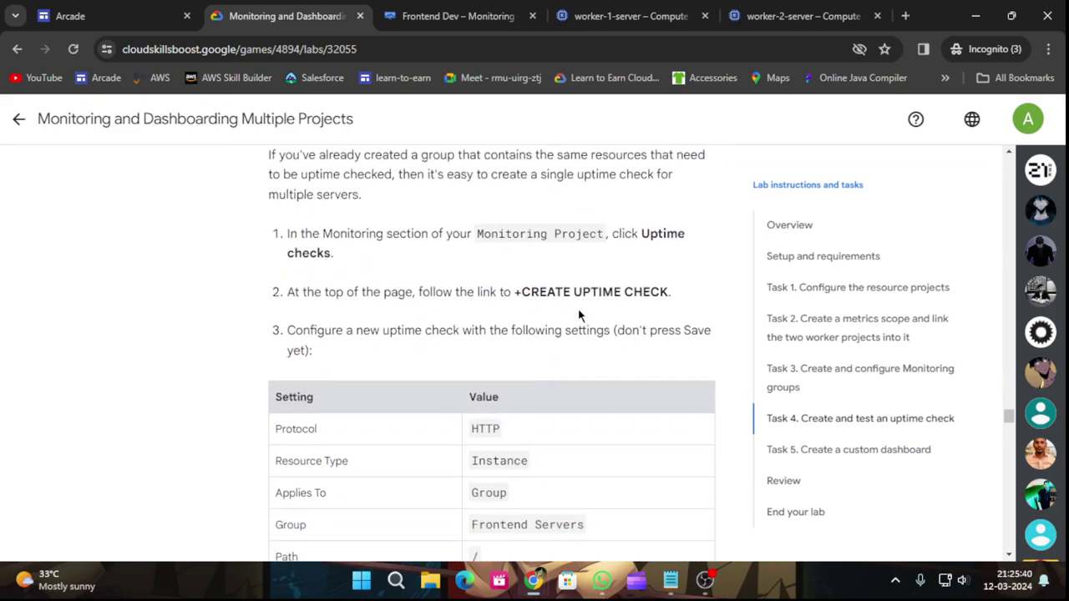
left_click(452, 6)
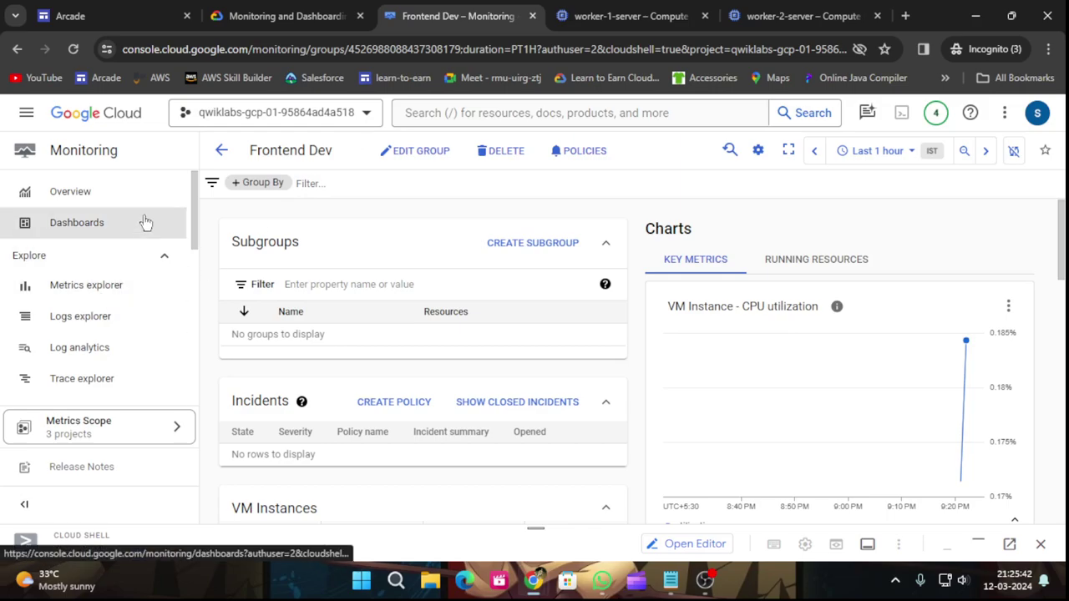
Start a new uptime check from the Uptime checks page.
scroll(144, 232, "down", 2)
left_click(87, 347)
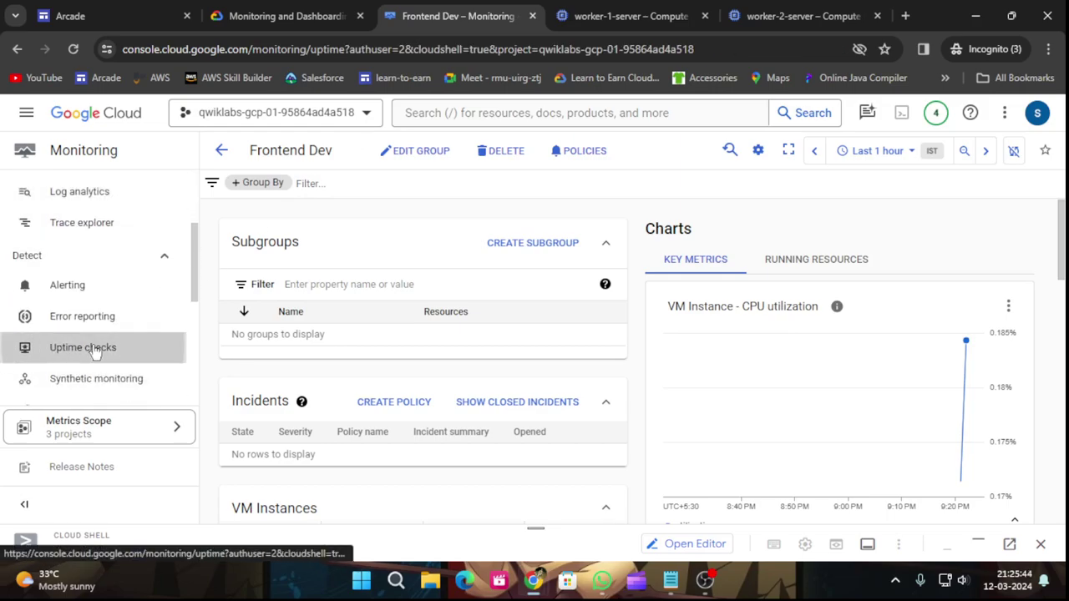
left_click(238, 8)
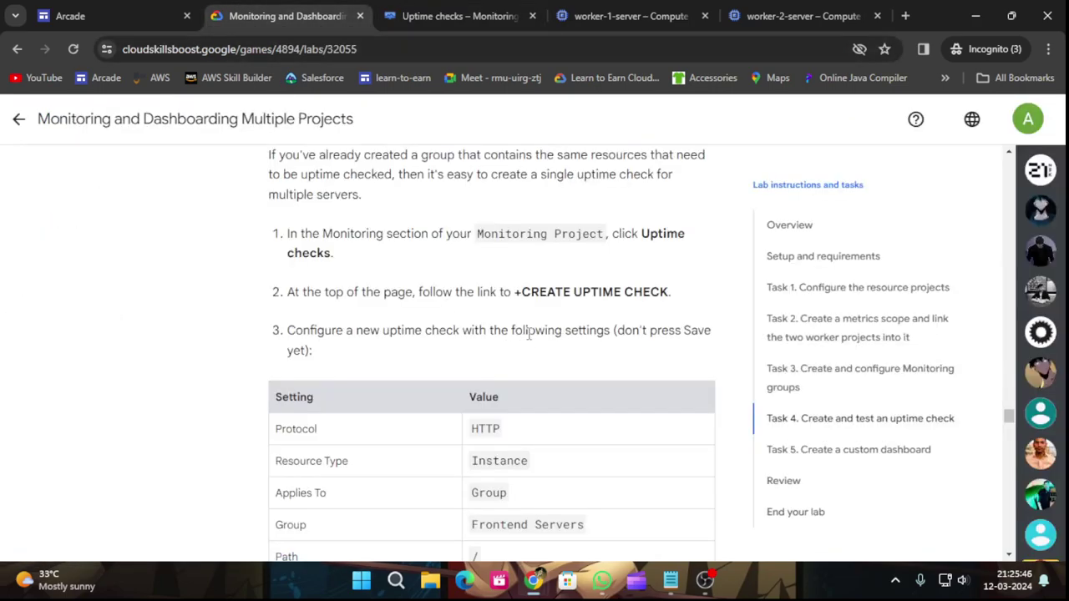
scroll(527, 334, "down", 1)
left_click(440, 8)
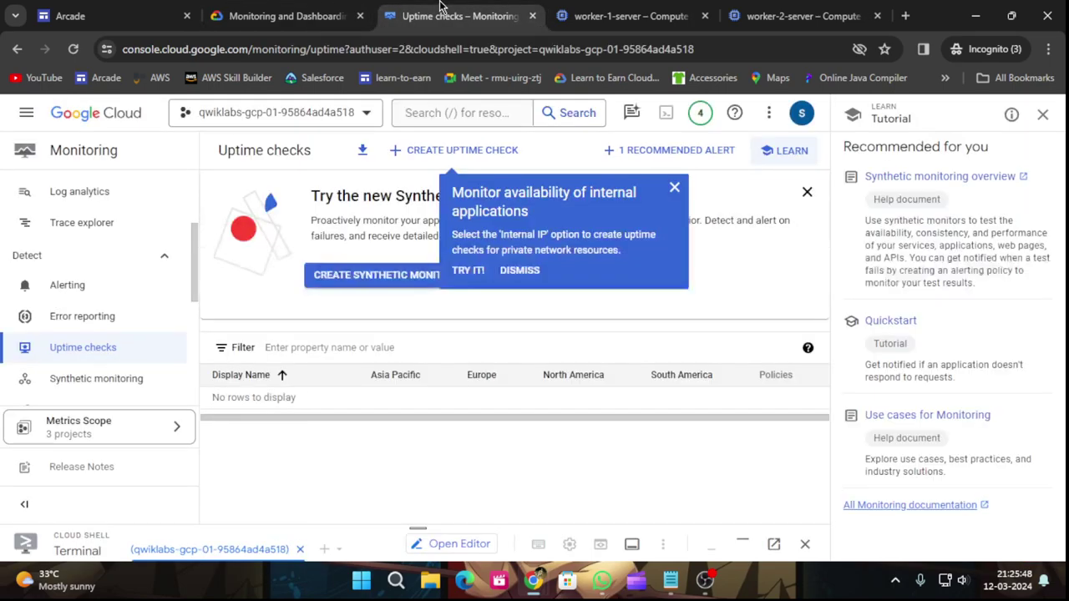
left_click(674, 187)
left_click(464, 152)
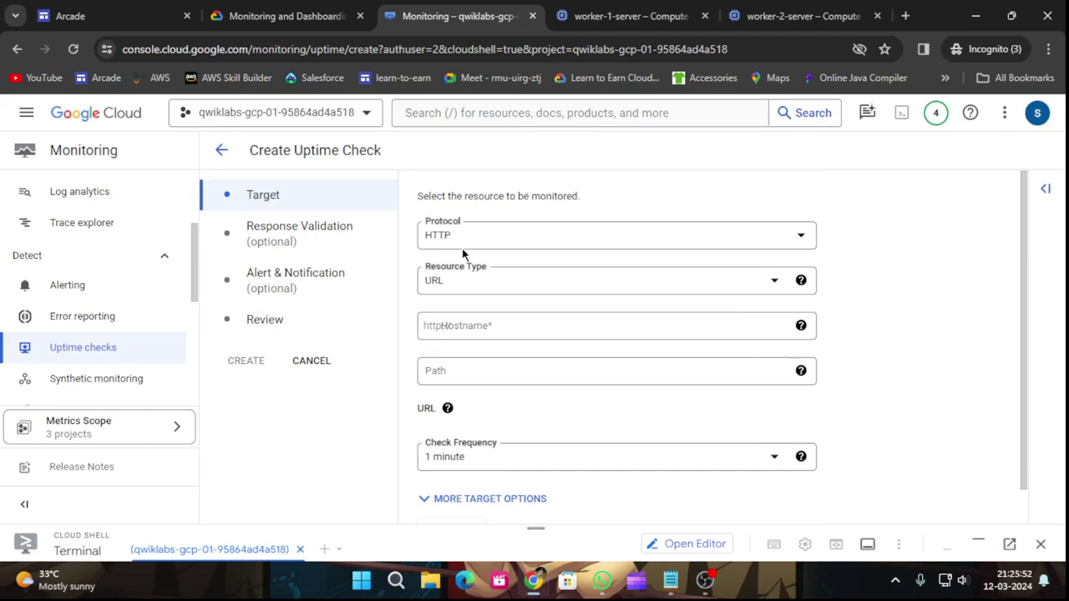
Set the uptime check's resource type to Instance.
left_click(284, 11)
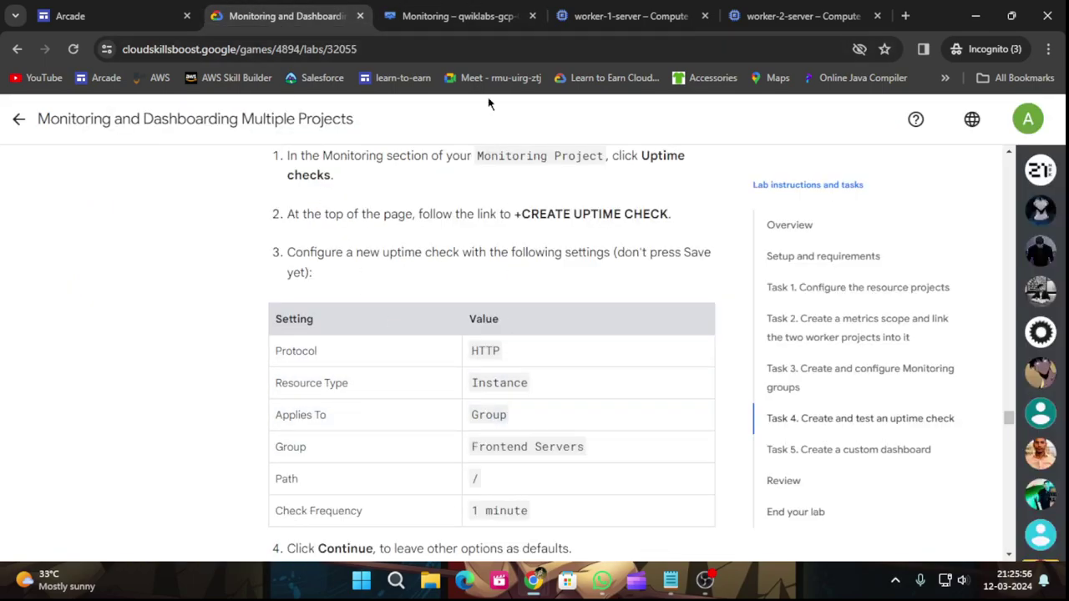
left_click(466, 9)
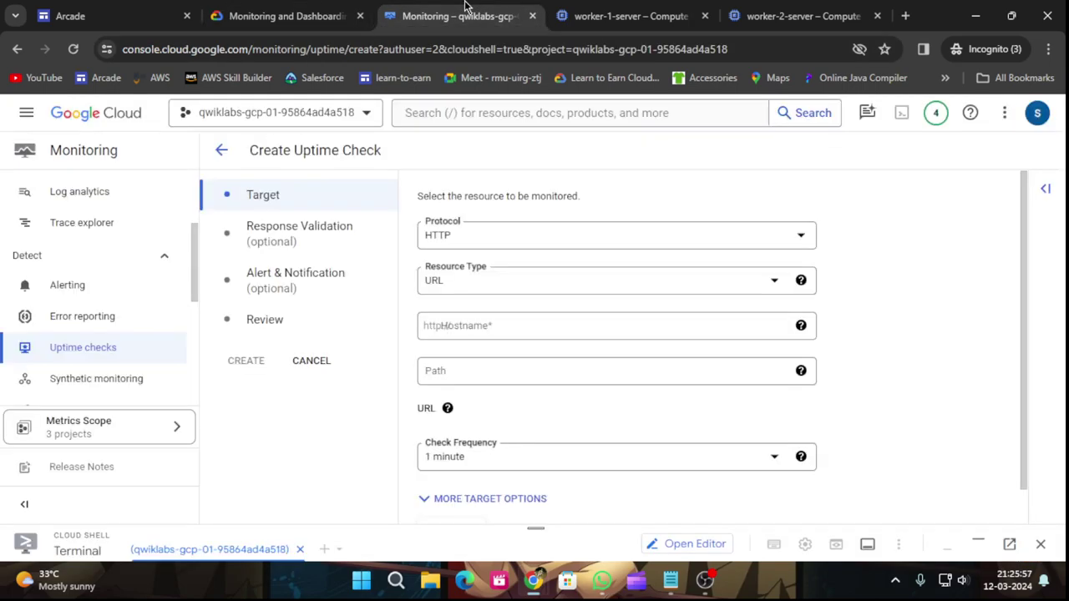
left_click(514, 279)
left_click(468, 417)
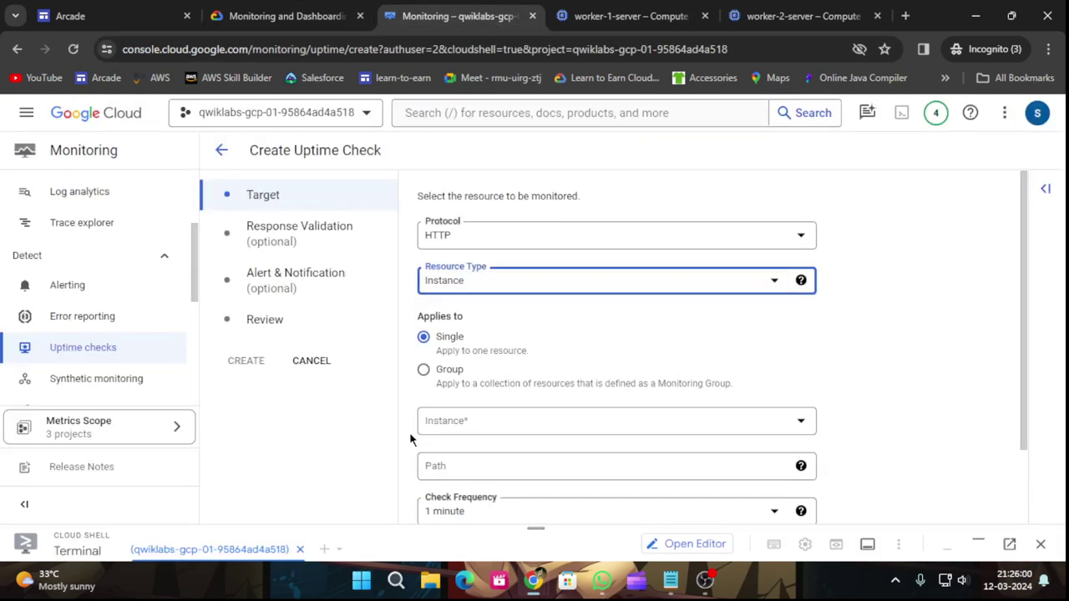
scroll(493, 401, "down", 1)
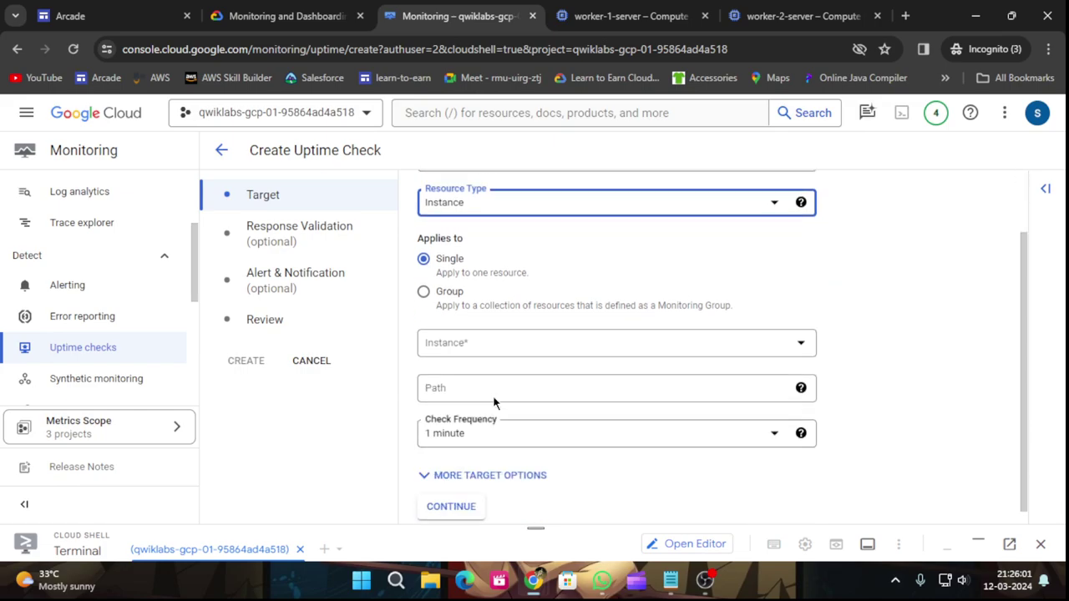
left_click(477, 351)
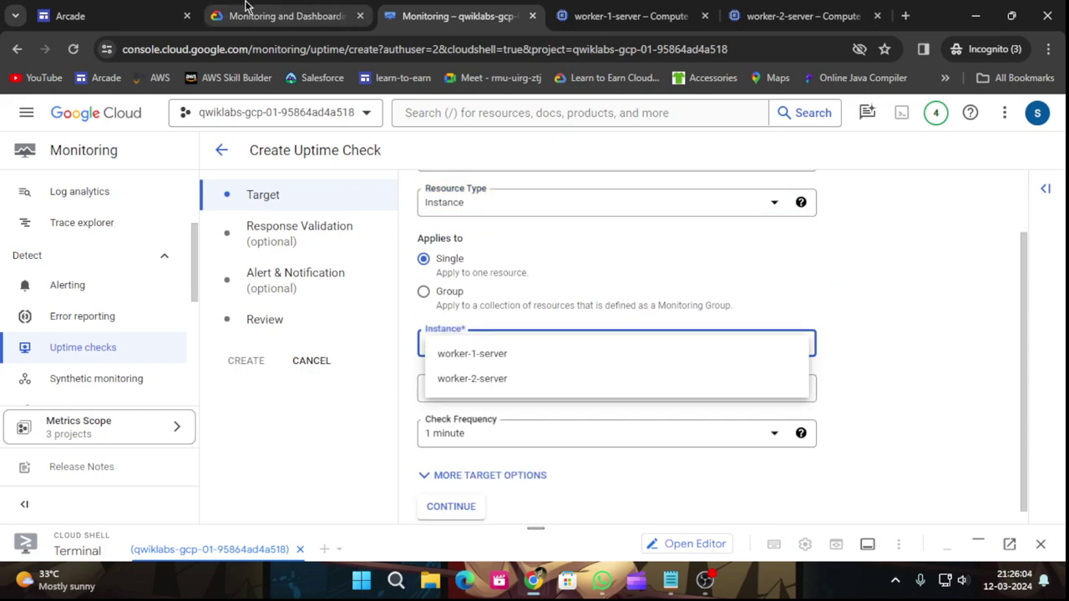
left_click(248, 14)
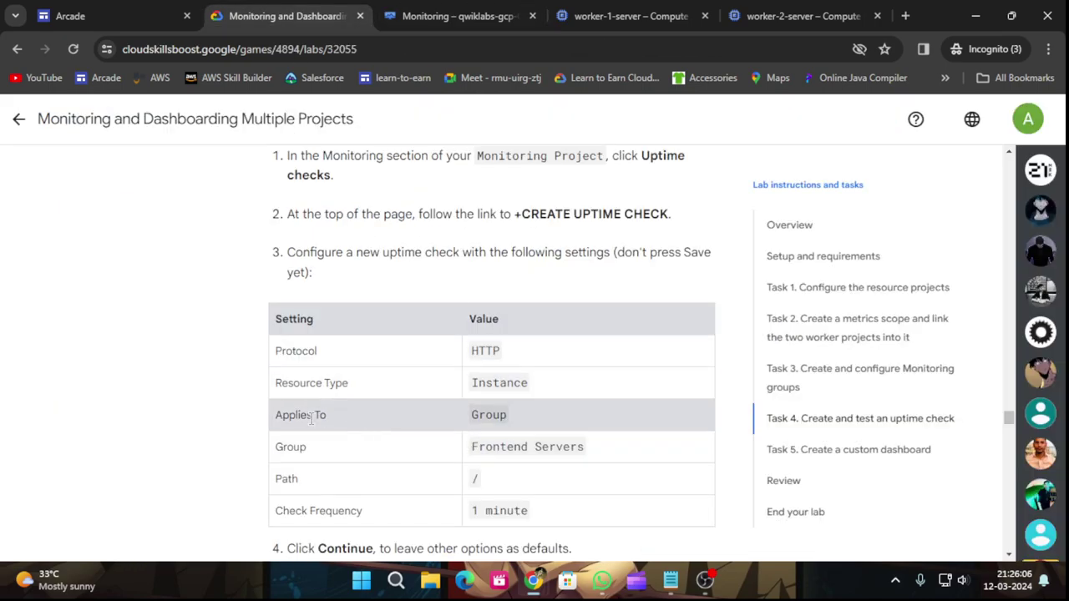
scroll(477, 446, "down", 1)
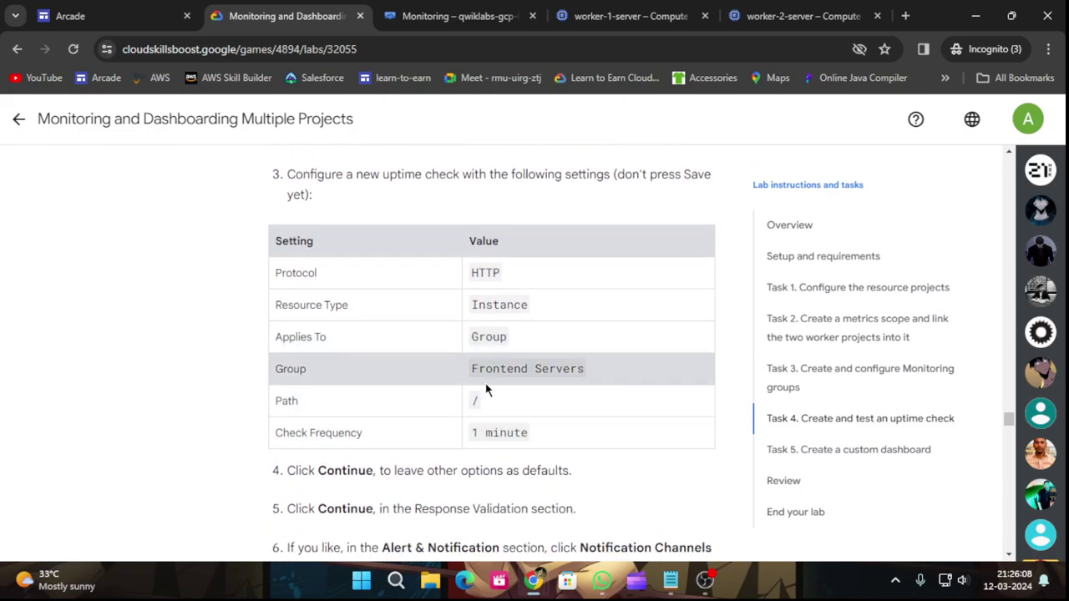
left_click(508, 10)
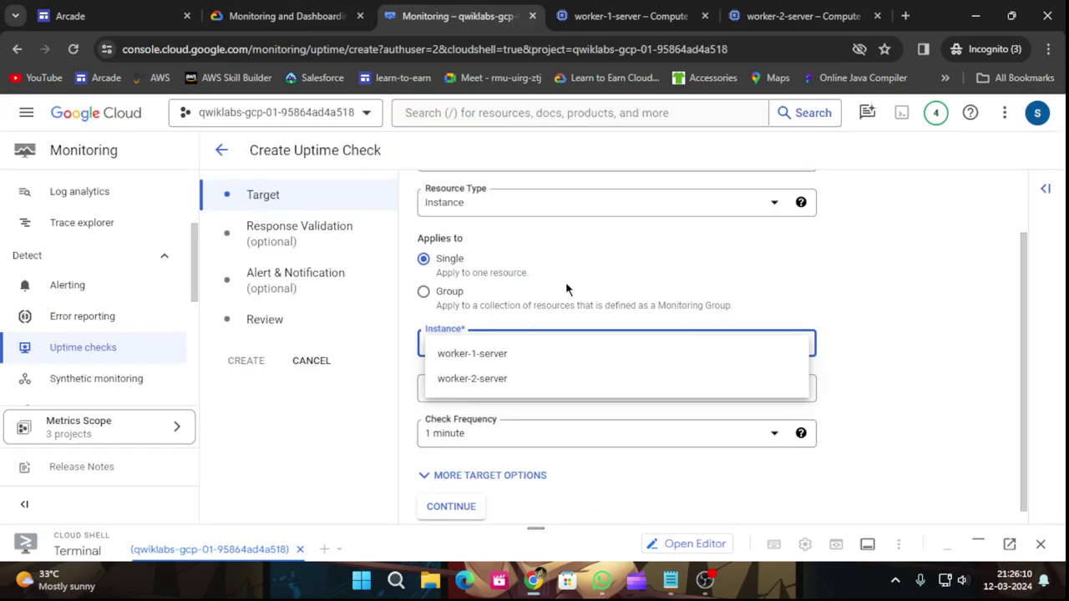
Apply the check to the Frontend Servers group.
left_click(426, 297)
left_click(424, 294)
left_click(496, 349)
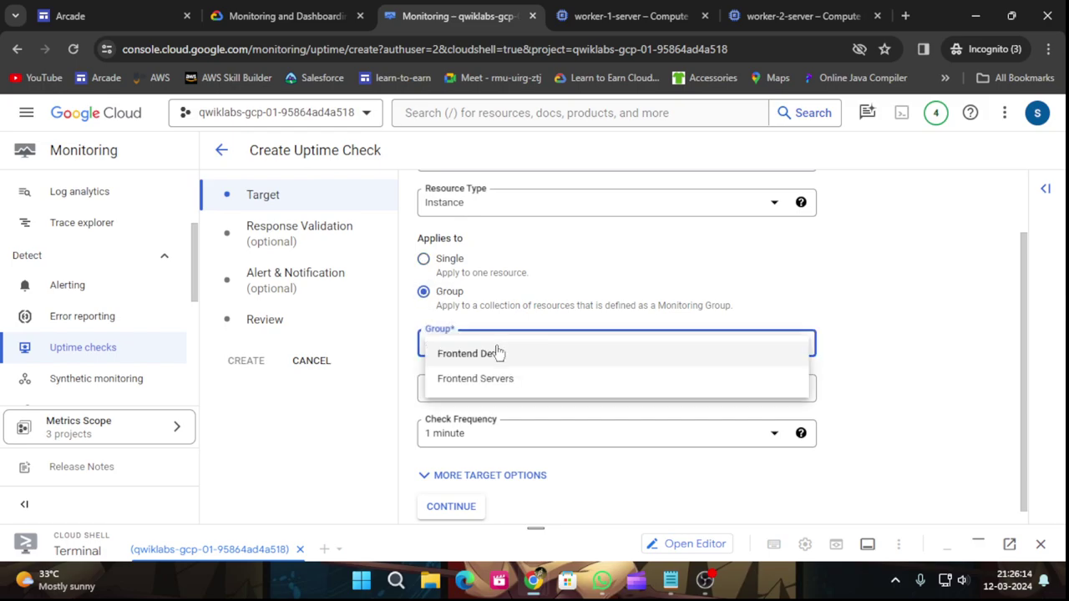
left_click(493, 380)
left_click(284, 16)
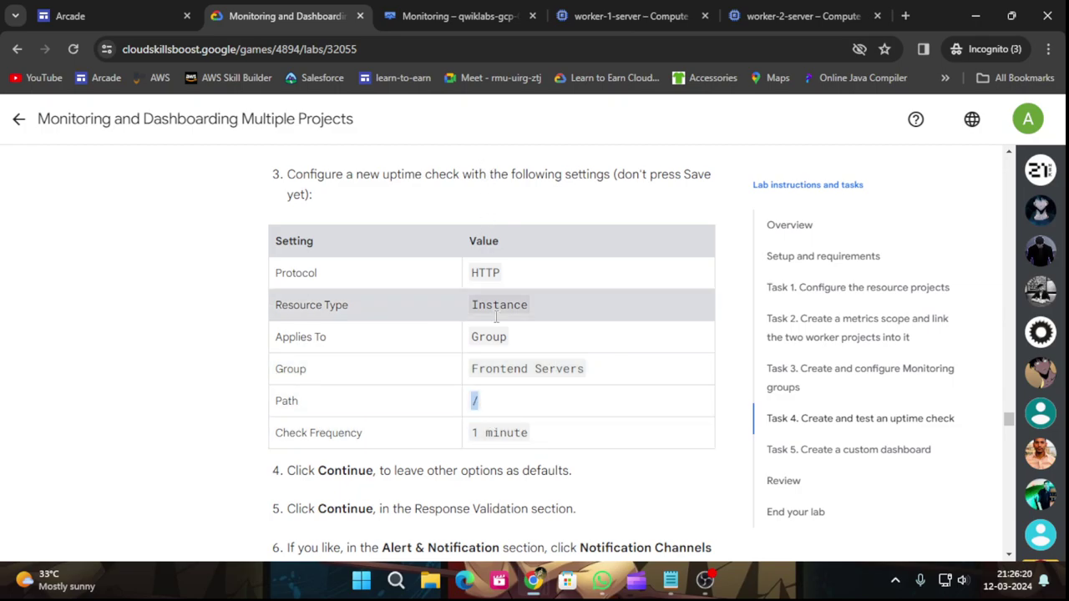
left_click(457, 15)
Enter / as the path, keep 1-minute frequency, and continue.
left_click(487, 389)
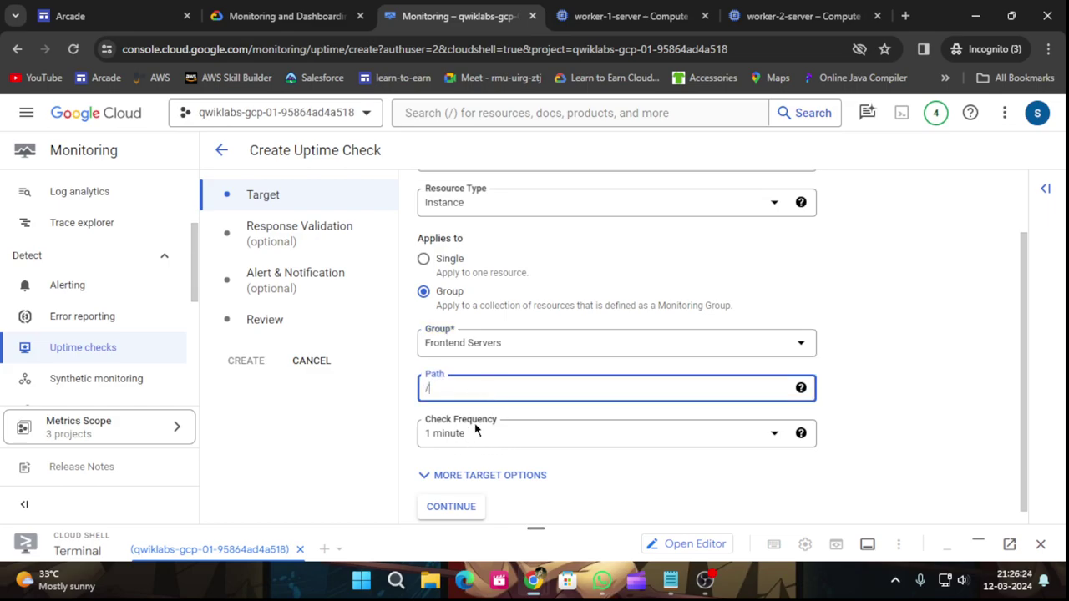
left_click(309, 14)
scroll(376, 377, "down", 2)
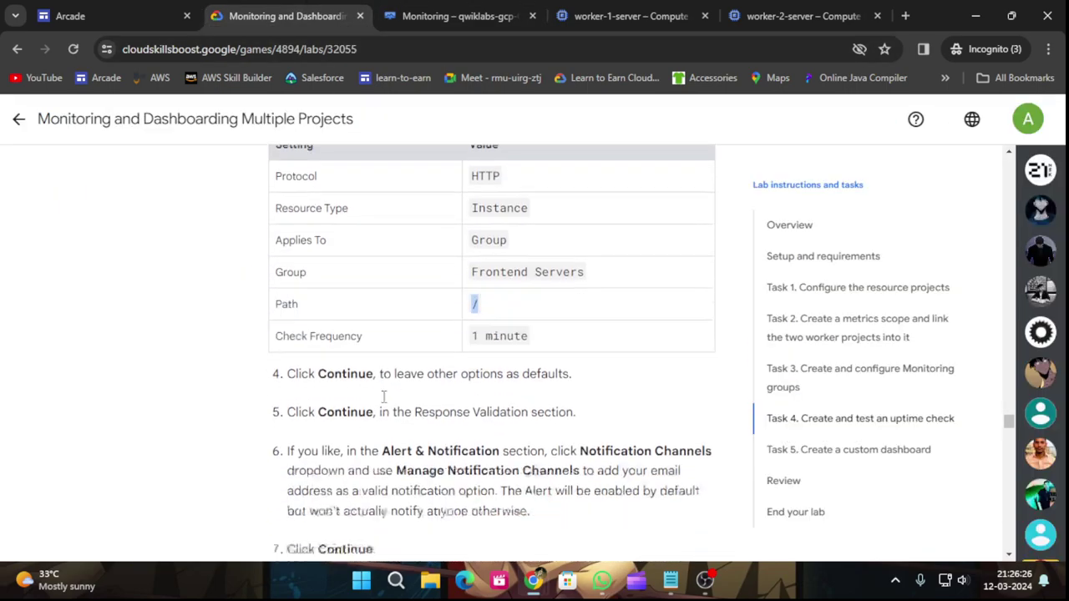
key("ctrl+Tab")
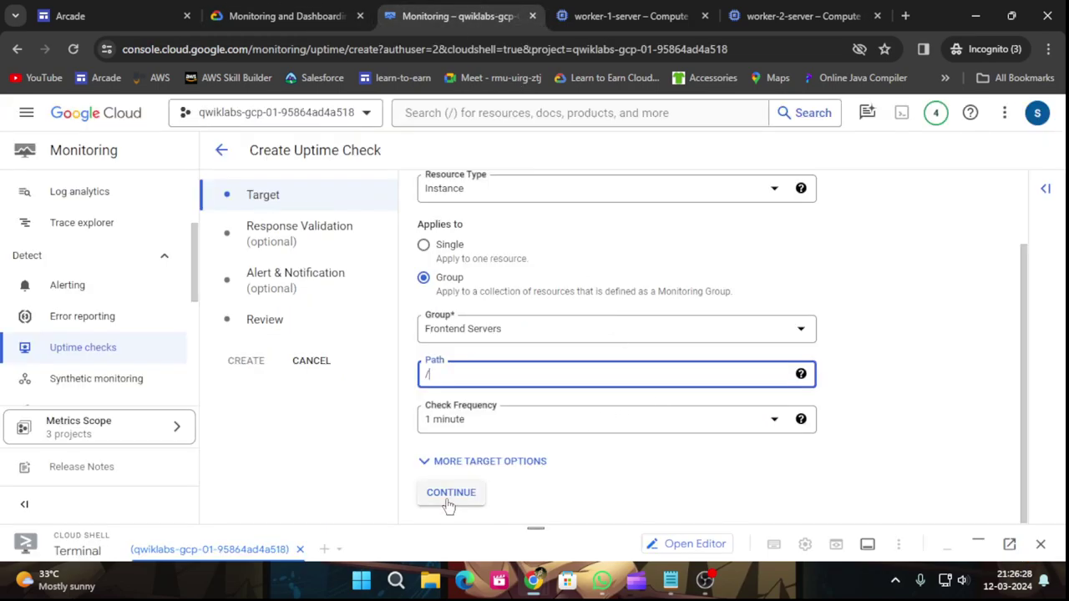
left_click(449, 494)
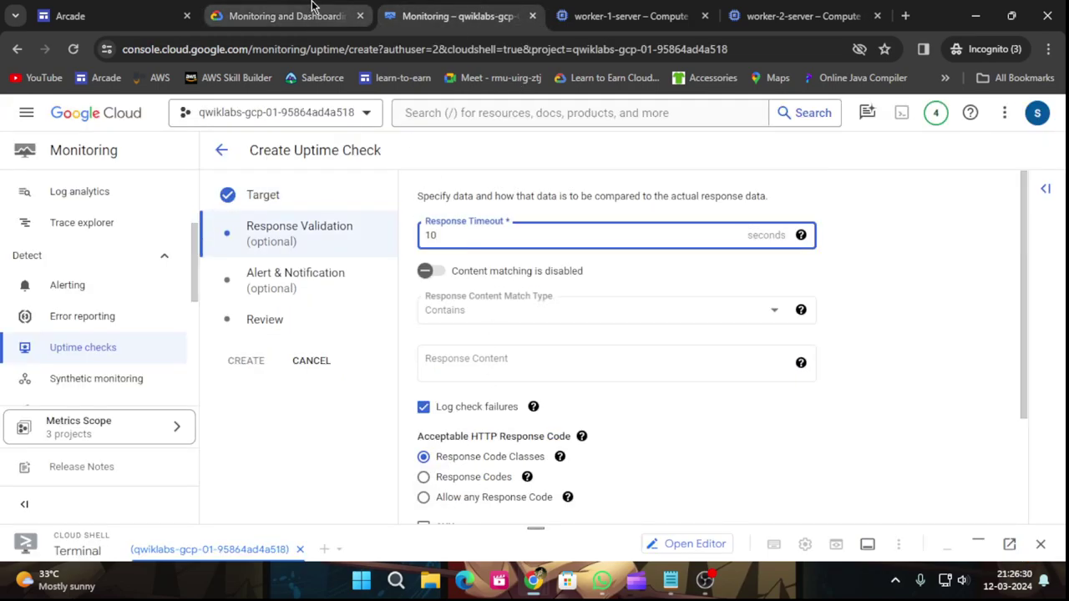
Keep the default response validation (2XX accepted) and continue to alert settings.
left_click(284, 16)
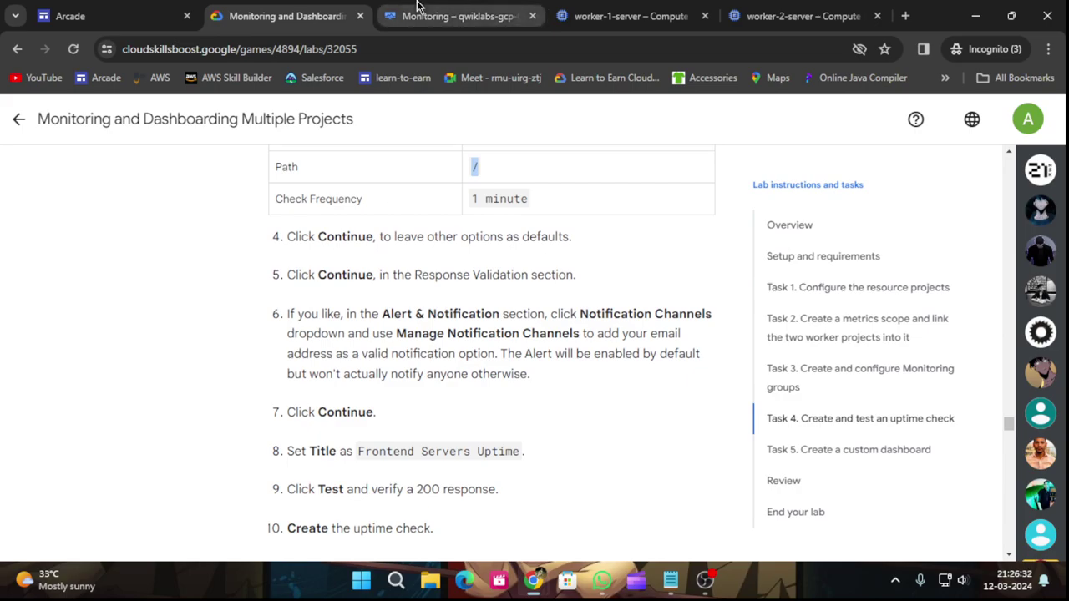
left_click(417, 10)
scroll(609, 327, "down", 2)
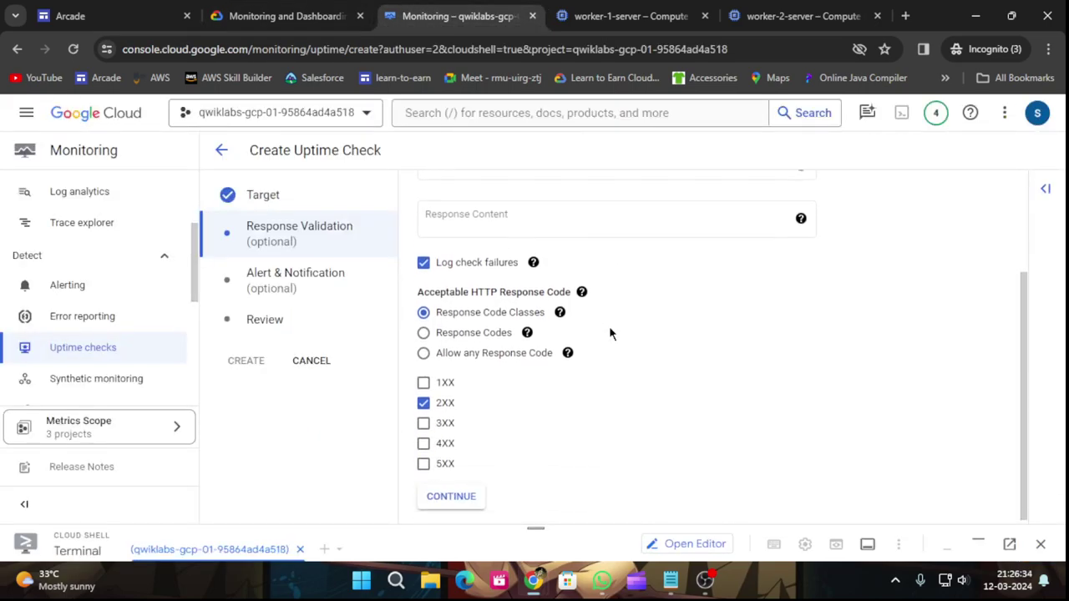
left_click(463, 494)
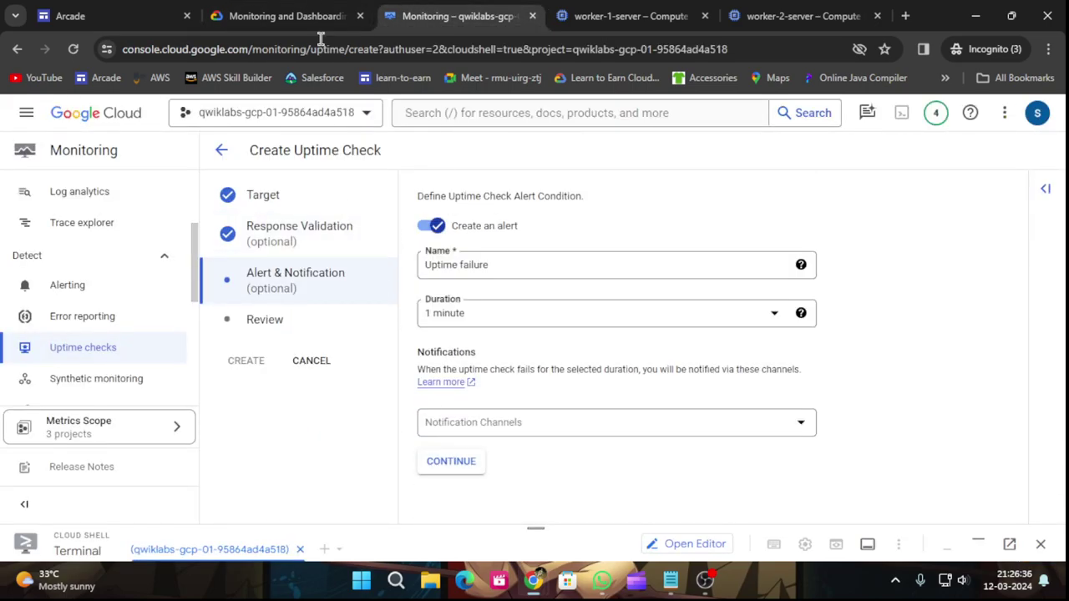
left_click(262, 12)
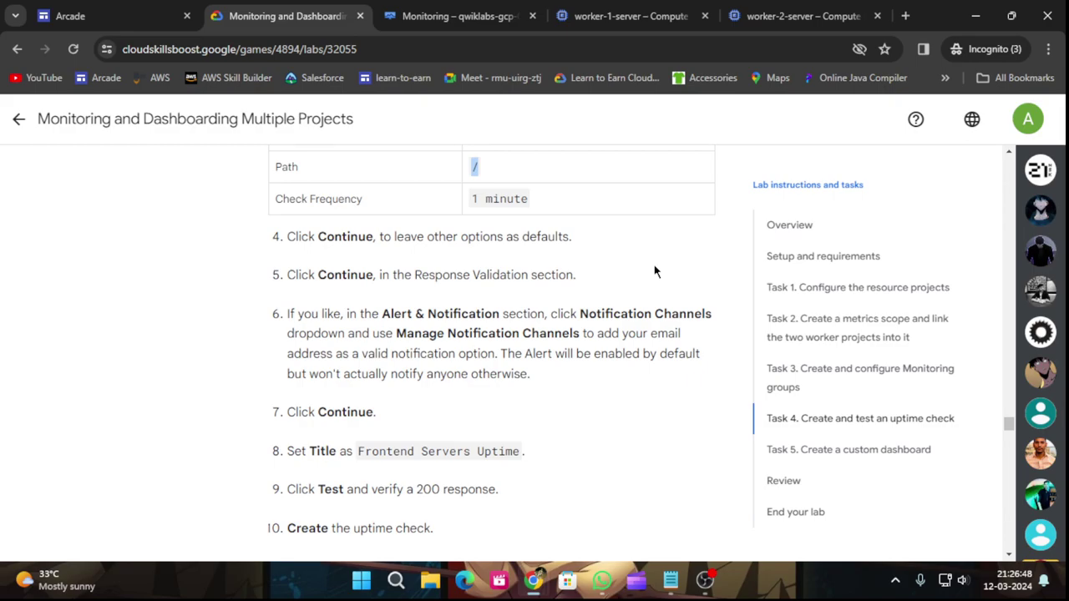
left_click(459, 16)
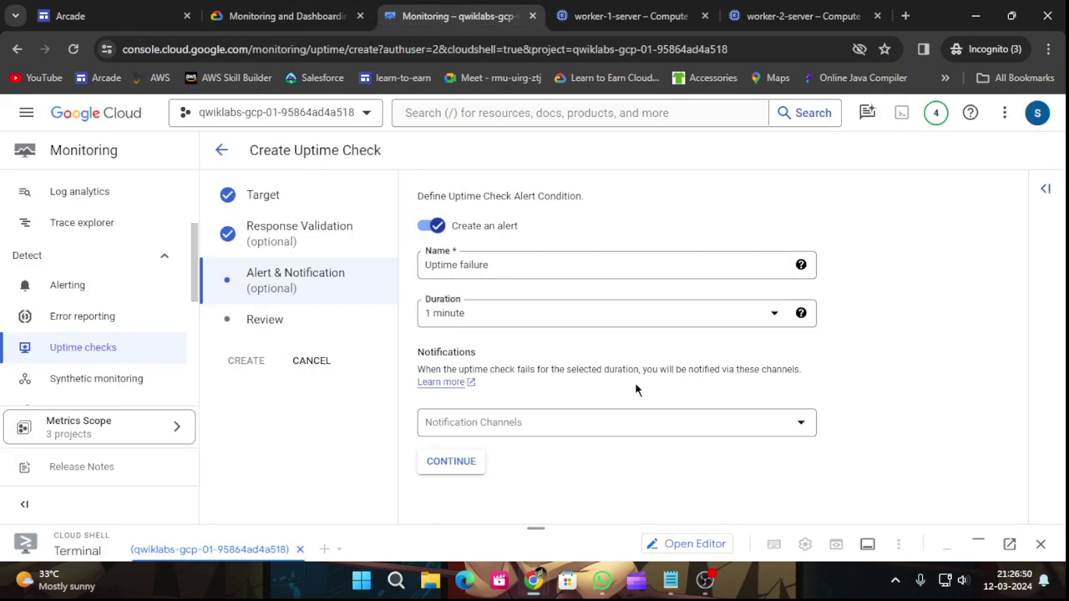
Go to notification channel management from the Notification Channels list.
left_click(624, 426)
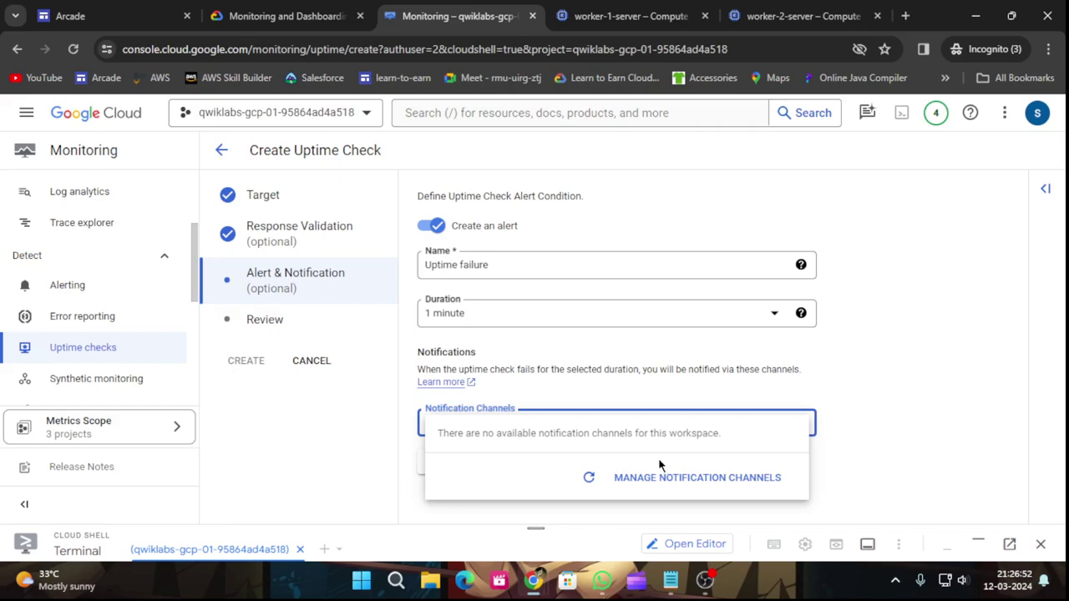
left_click(673, 480)
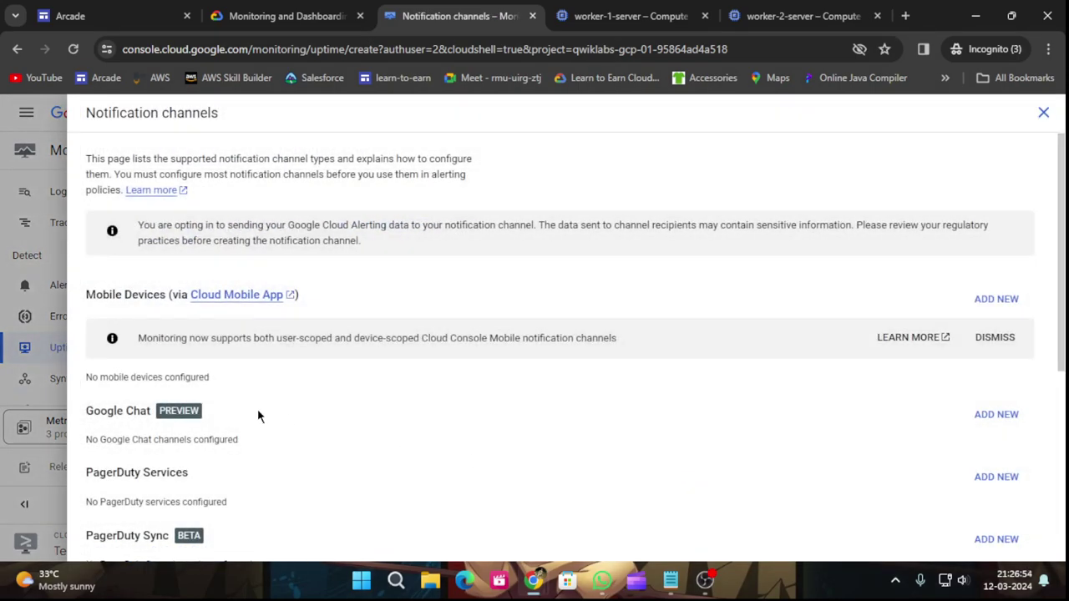
scroll(259, 408, "down", 2)
scroll(259, 412, "down", 2)
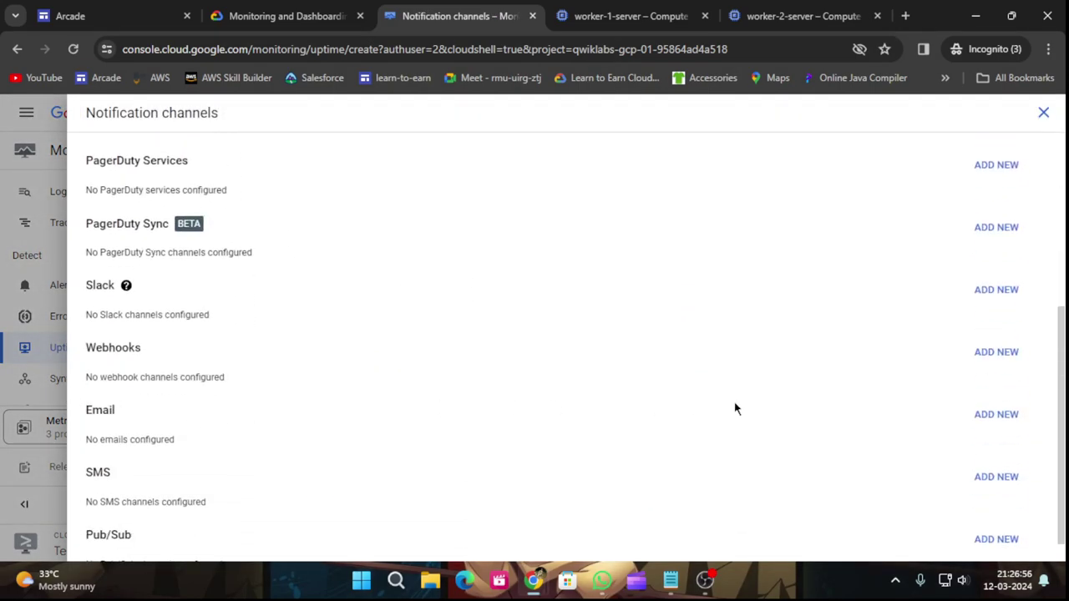
Add an email channel with the user's email address and a display name, and save.
left_click(986, 417)
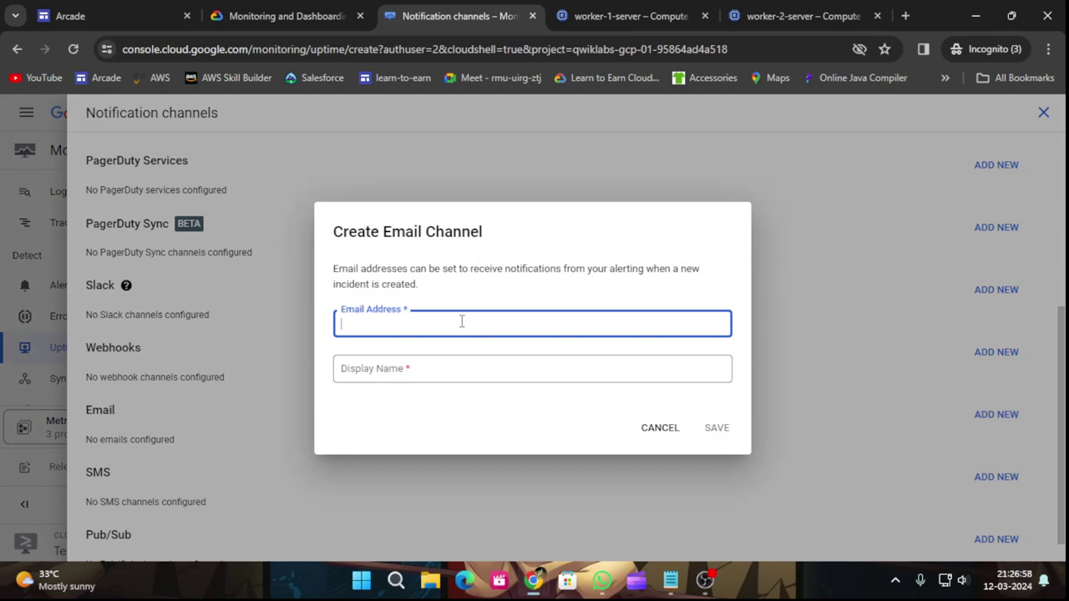
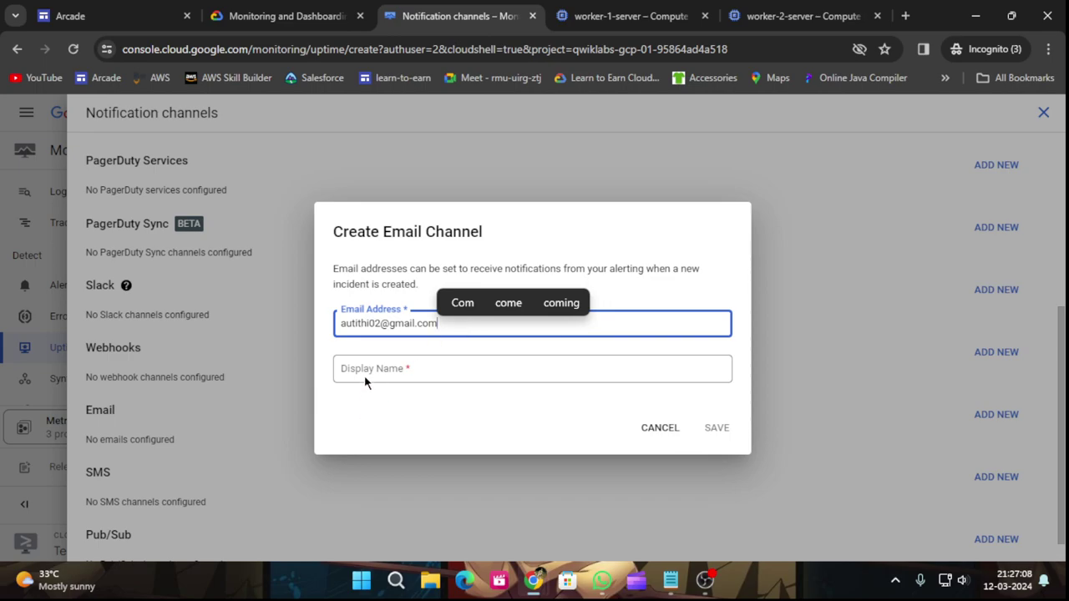
left_click(364, 370)
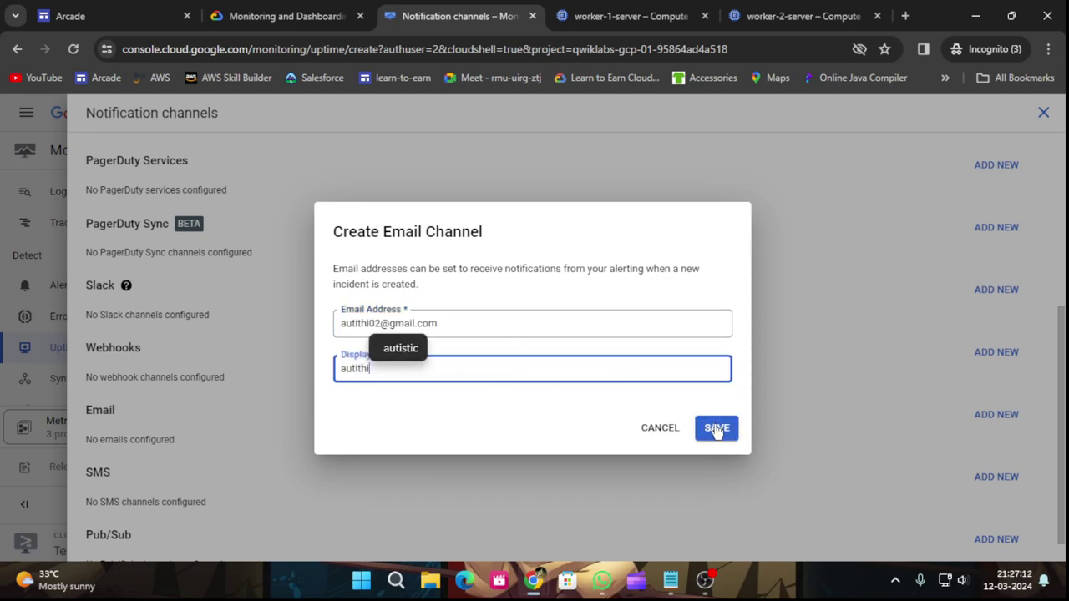
left_click(716, 430)
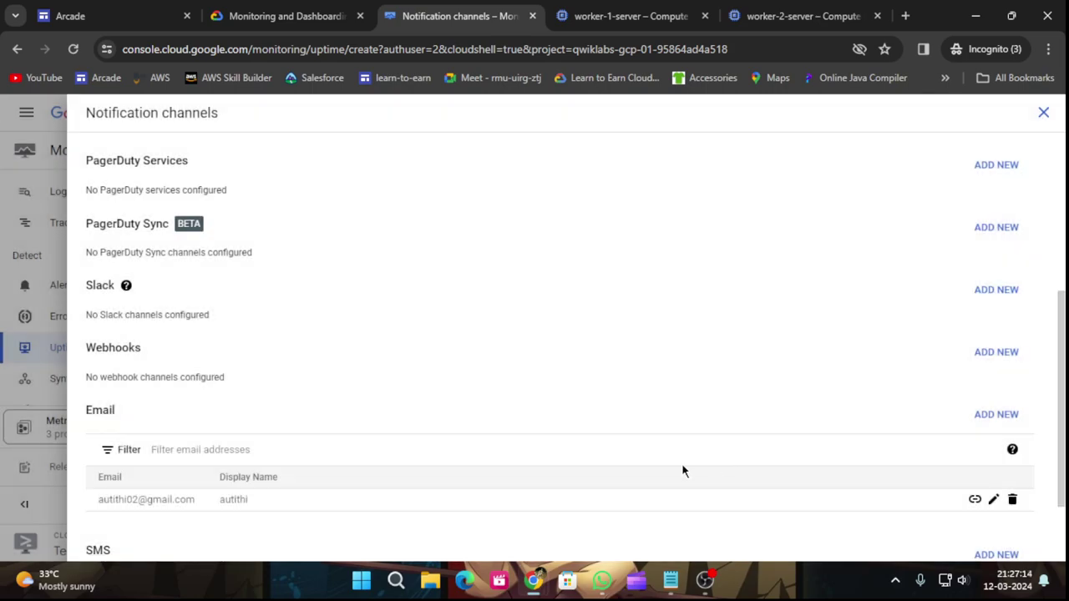
scroll(902, 380, "up", 2)
scroll(907, 380, "down", 2)
scroll(946, 367, "up", 5)
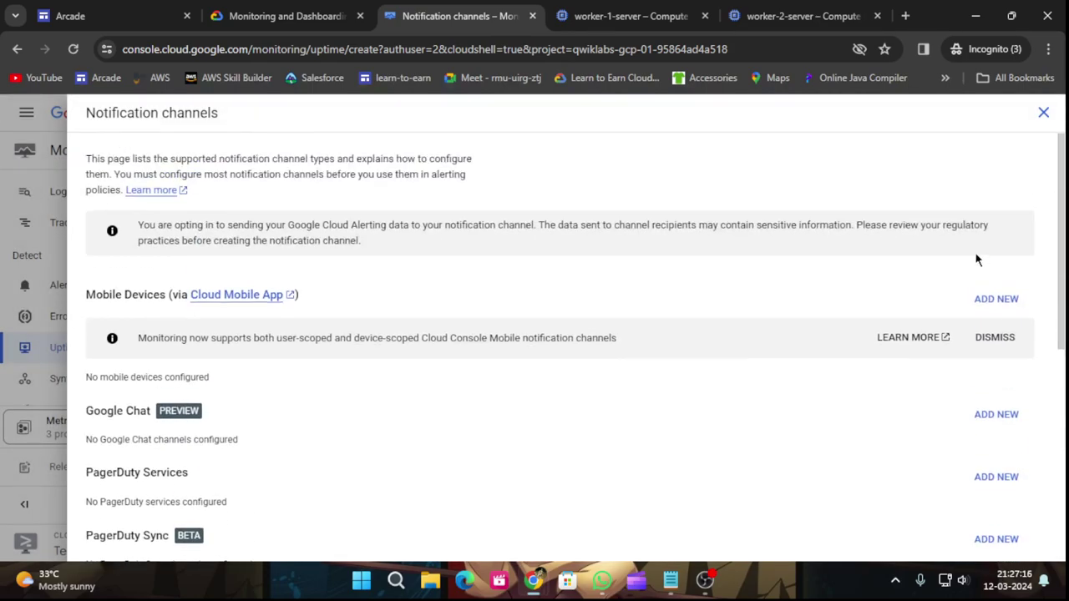
Refresh the channel list and select the new email channel for the uptime alert.
left_click(1043, 112)
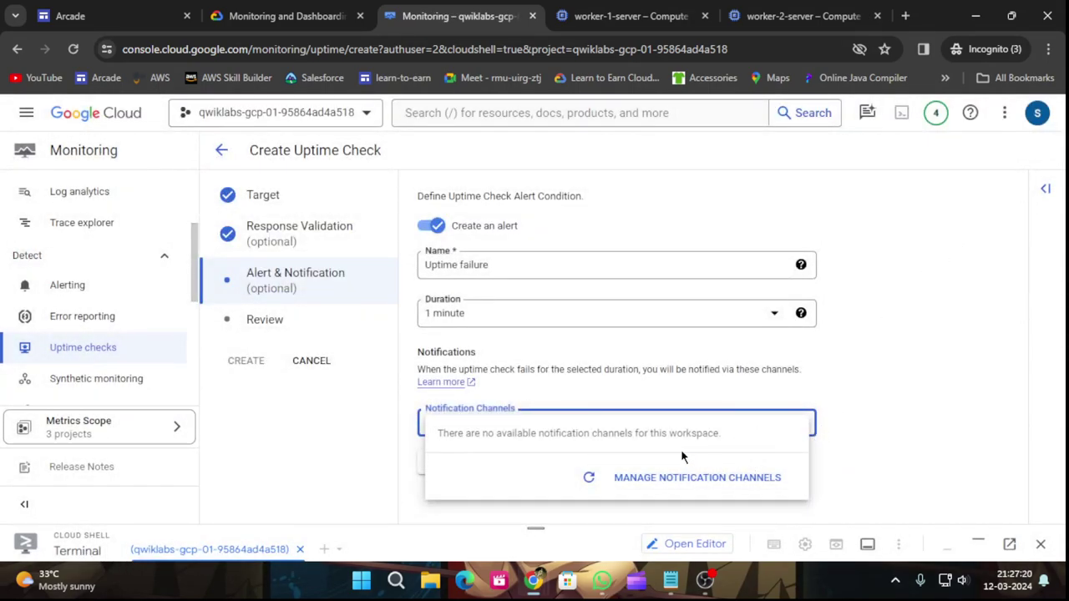
left_click(589, 479)
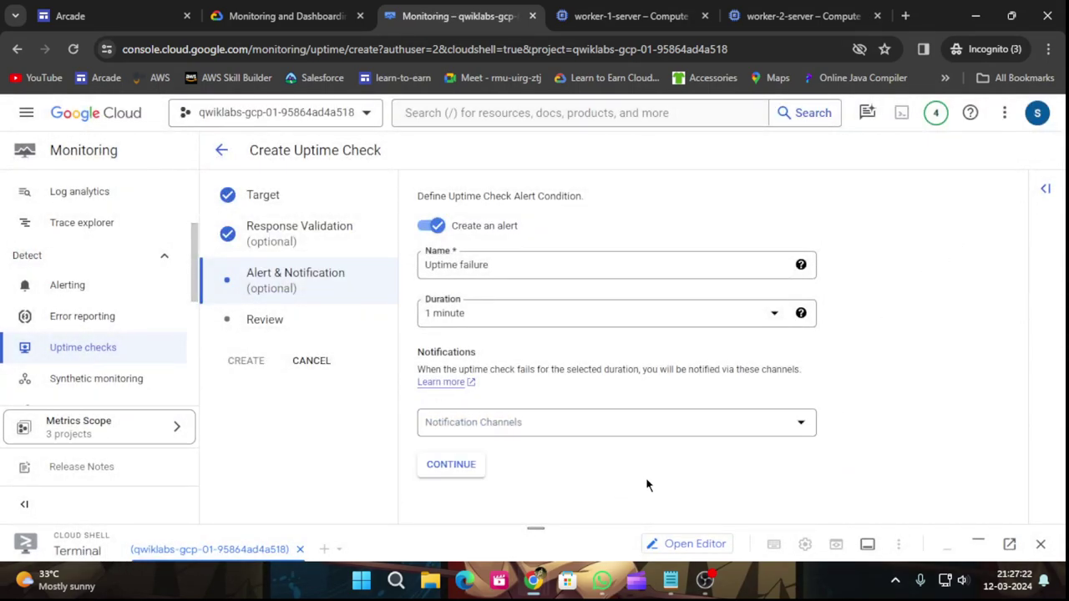
left_click(635, 420)
left_click(451, 326)
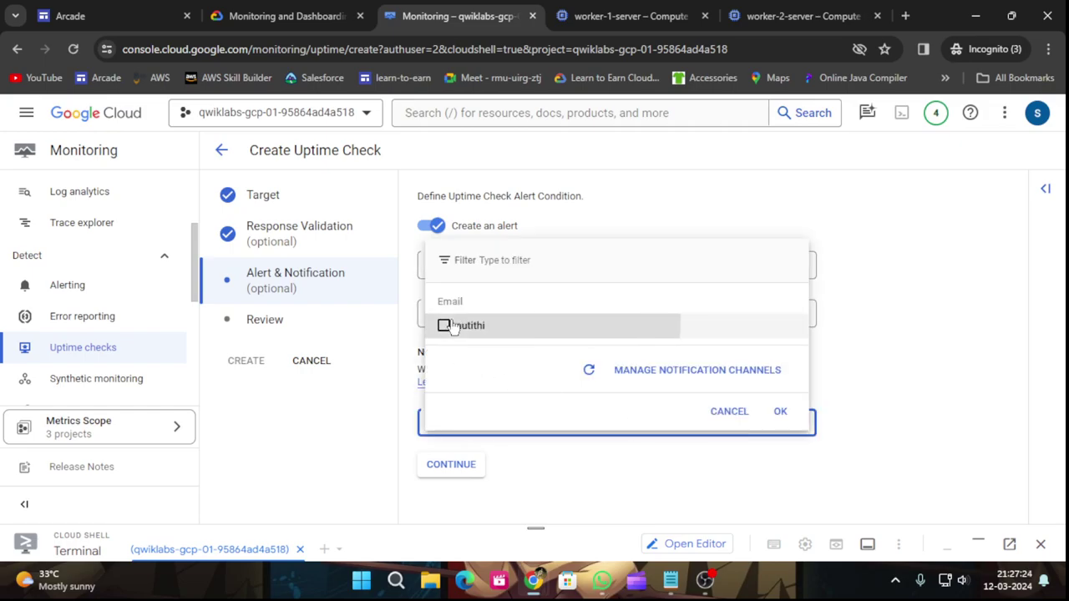
left_click(779, 412)
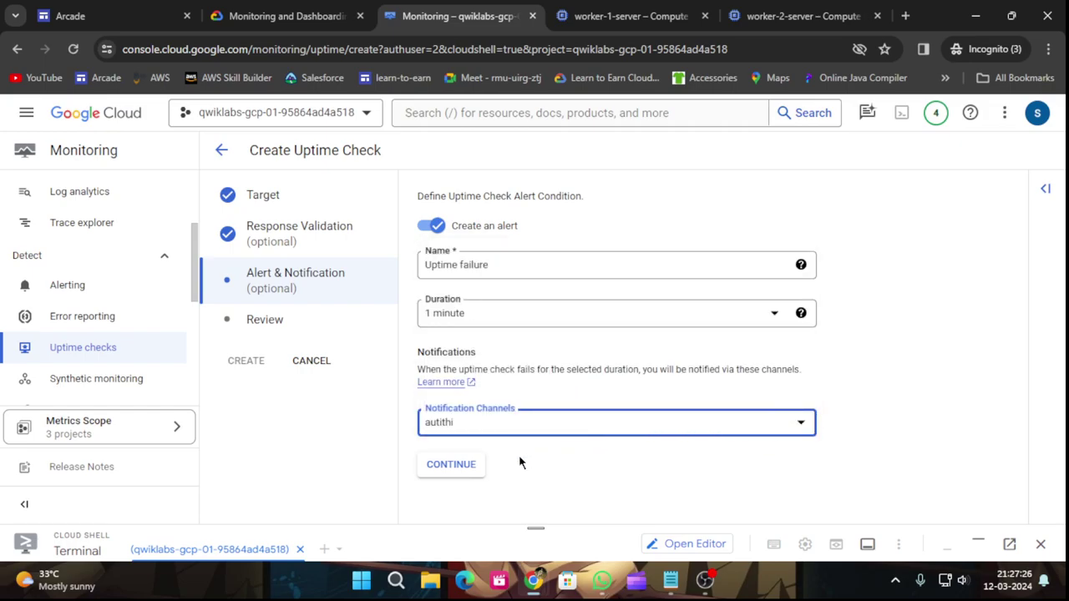
Advance the uptime check wizard to the Review step.
left_click(367, 11)
left_click(434, 15)
left_click(451, 462)
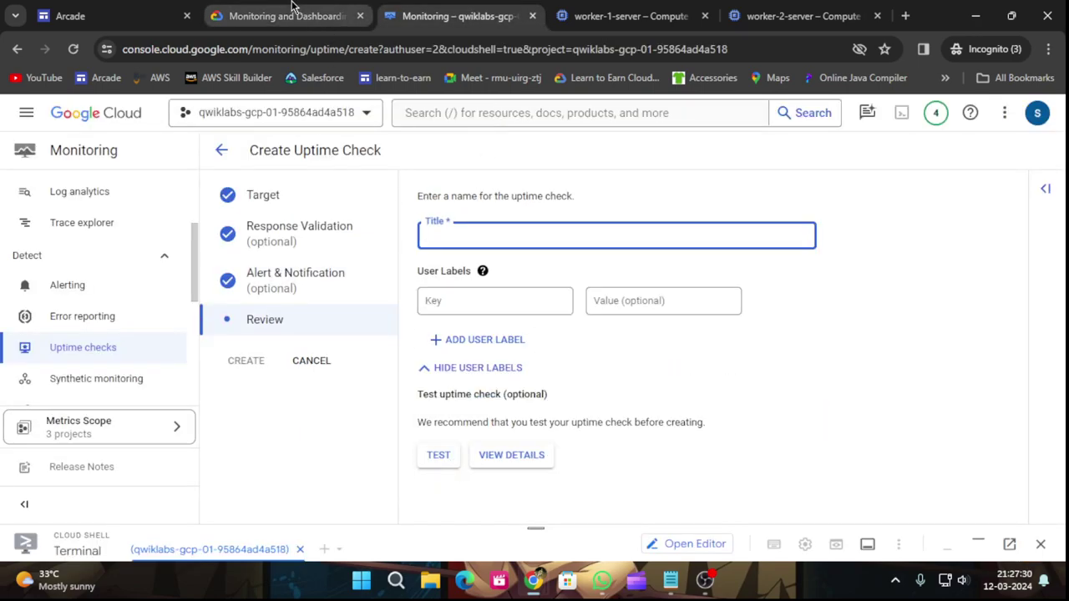
Copy 'Frontend Servers Uptime' from the lab instructions into the check's Title field.
left_click(288, 11)
scroll(424, 403, "down", 1)
left_click_drag(360, 373, 523, 374)
key("ctrl+c")
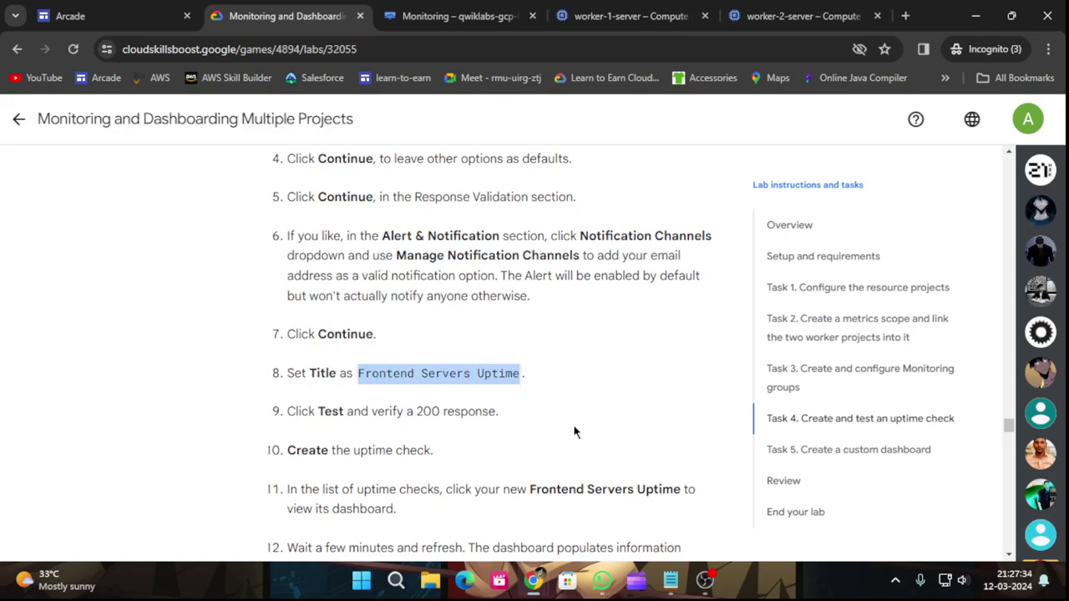
left_click(478, 13)
left_click(526, 238)
key("ctrl+v")
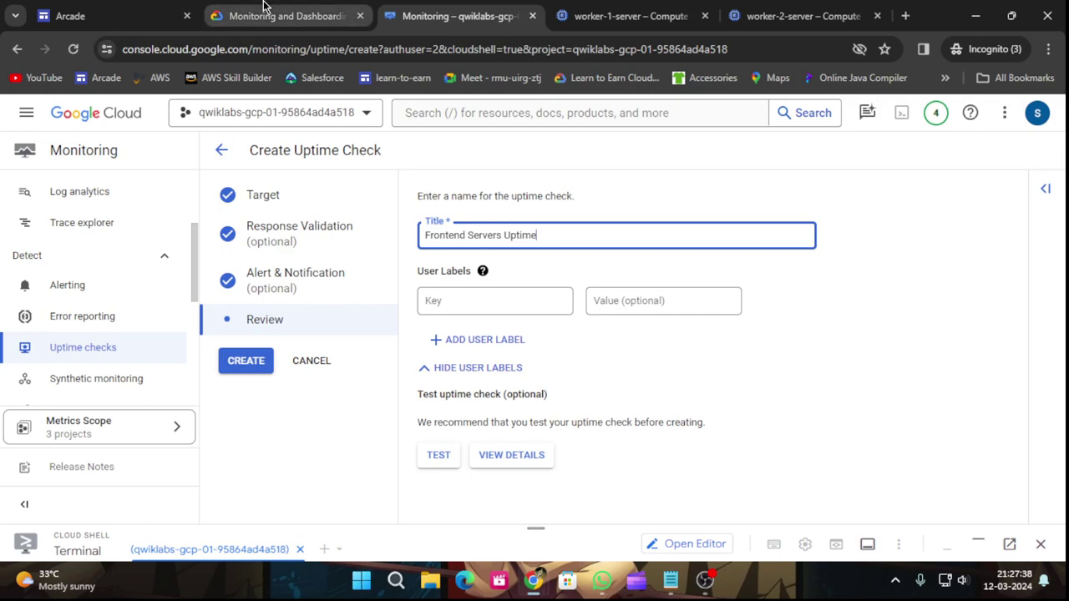
Test the uptime check and confirm it responds 200 OK.
left_click(263, 6)
scroll(392, 434, "down", 1)
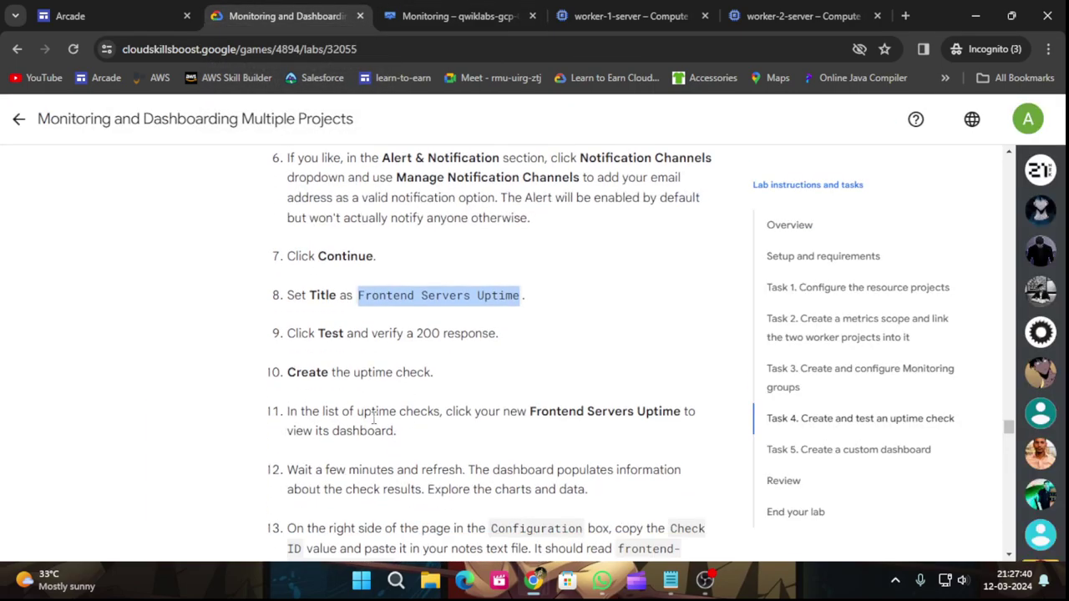
left_click(447, 21)
left_click(439, 457)
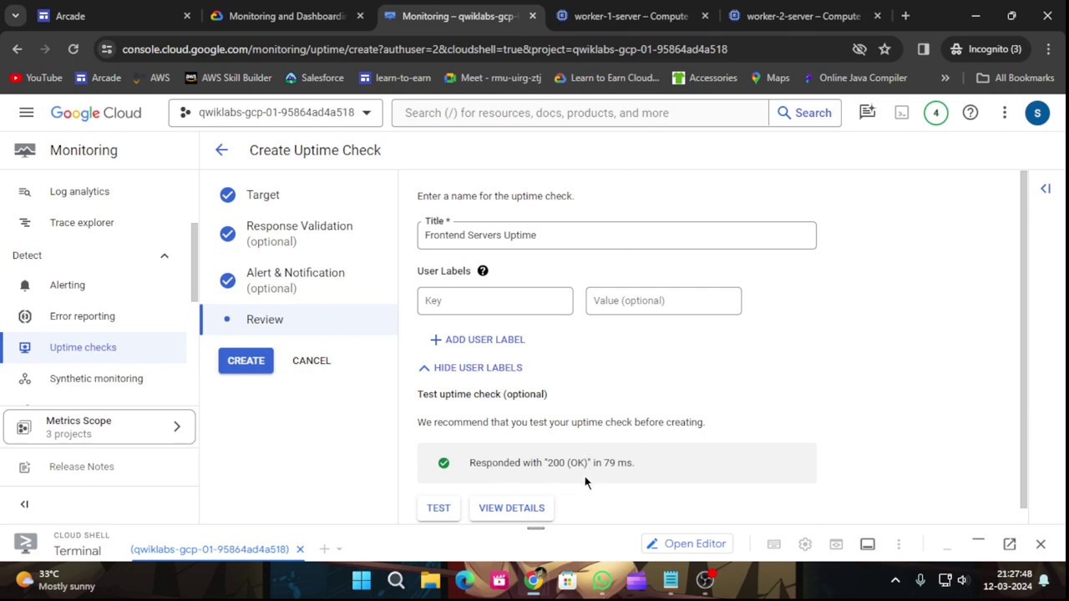
Create the Frontend Servers Uptime check after rechecking the lab steps.
left_click(288, 14)
scroll(544, 360, "down", 2)
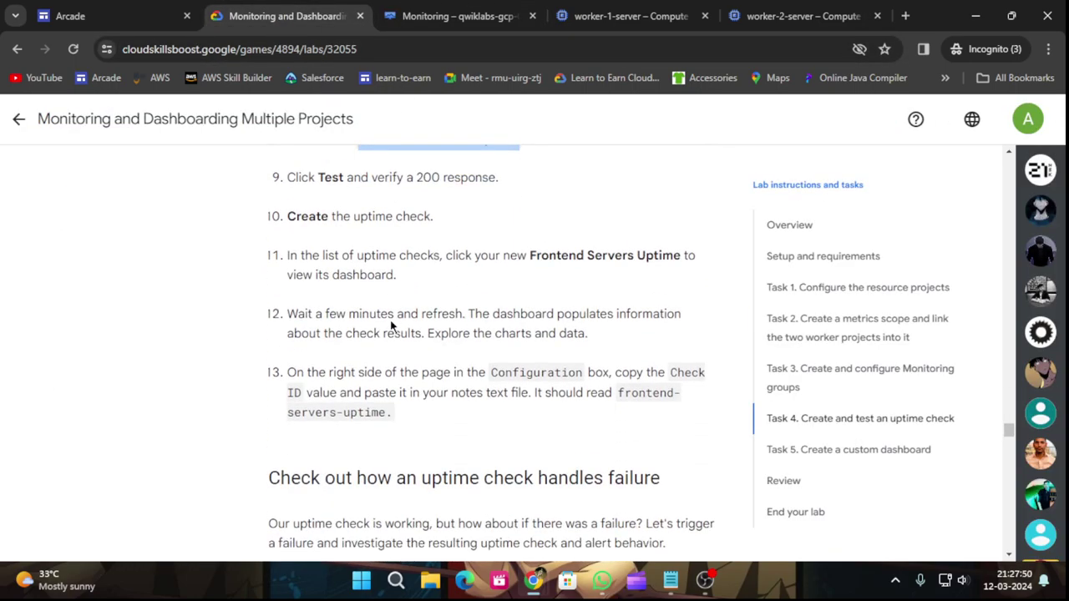
left_click(455, 15)
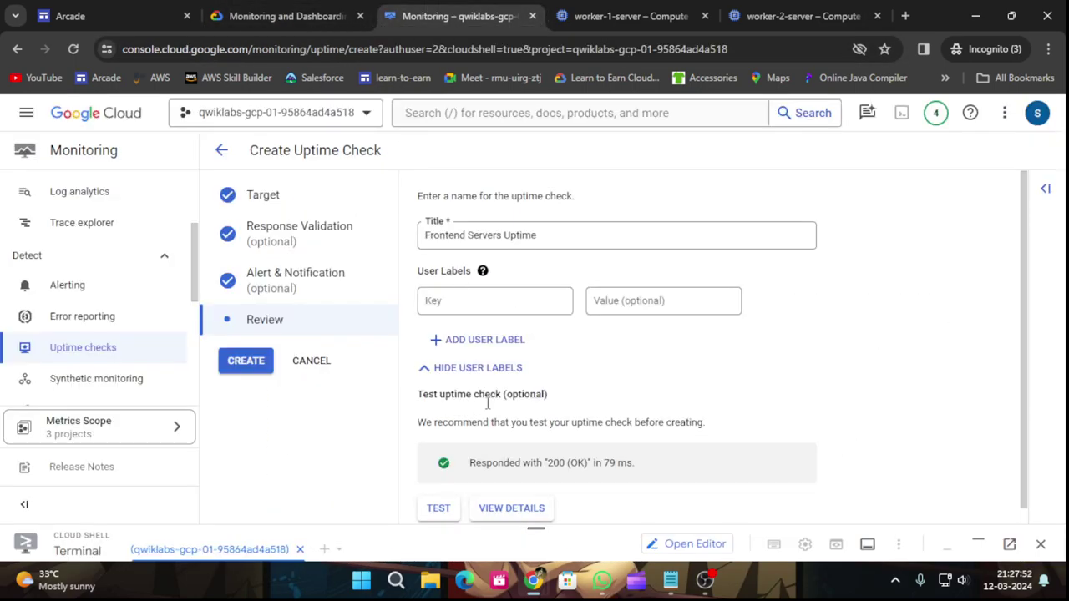
left_click(245, 361)
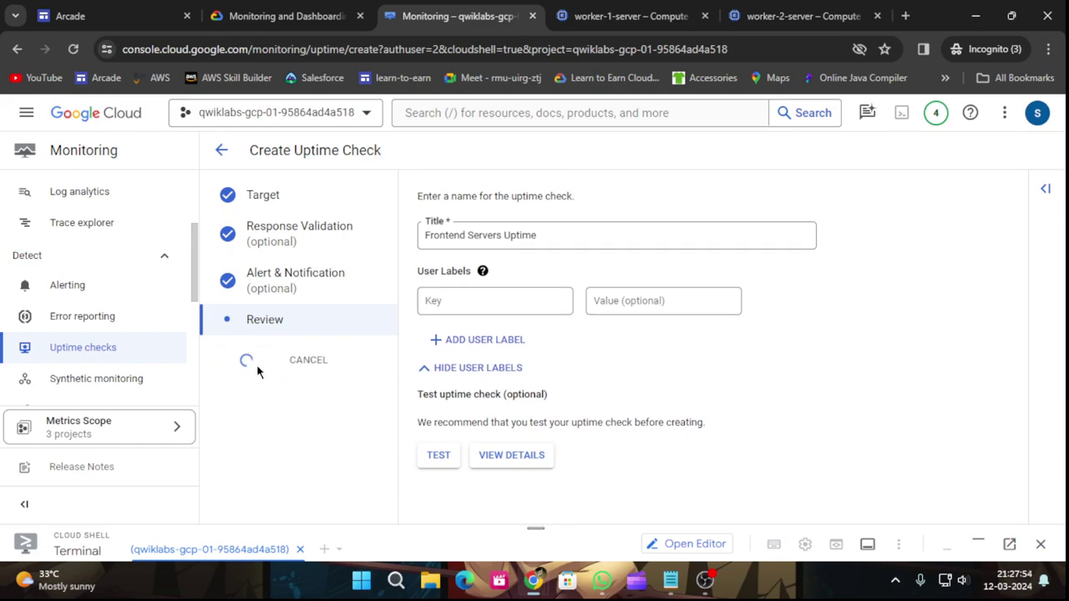
left_click(280, 15)
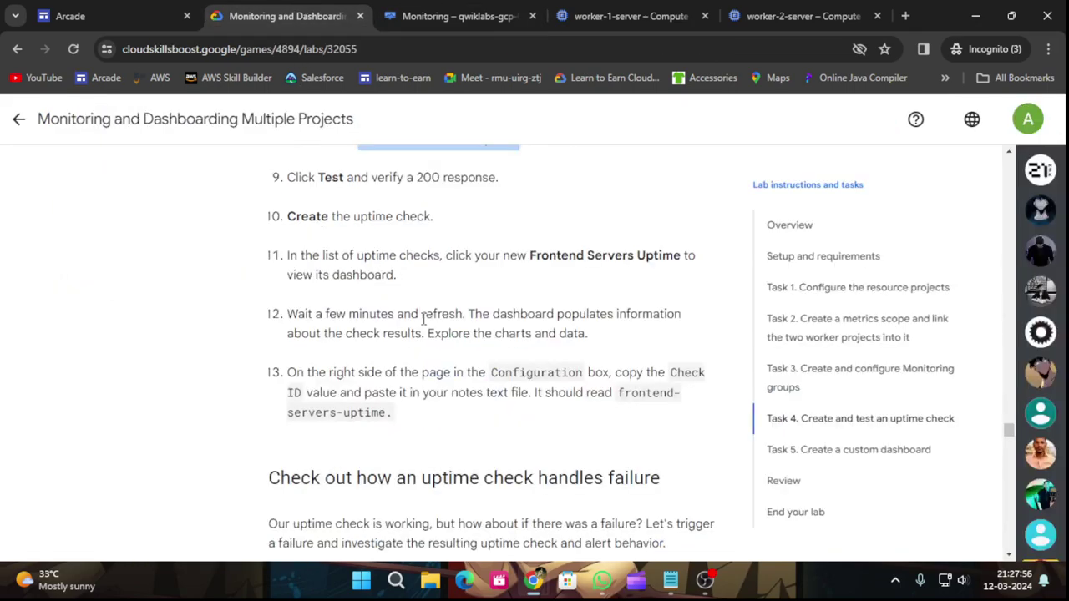
Read the failure-test steps, check the saved uptime checks list, then show worker-1-server's page.
scroll(469, 367, "down", 2)
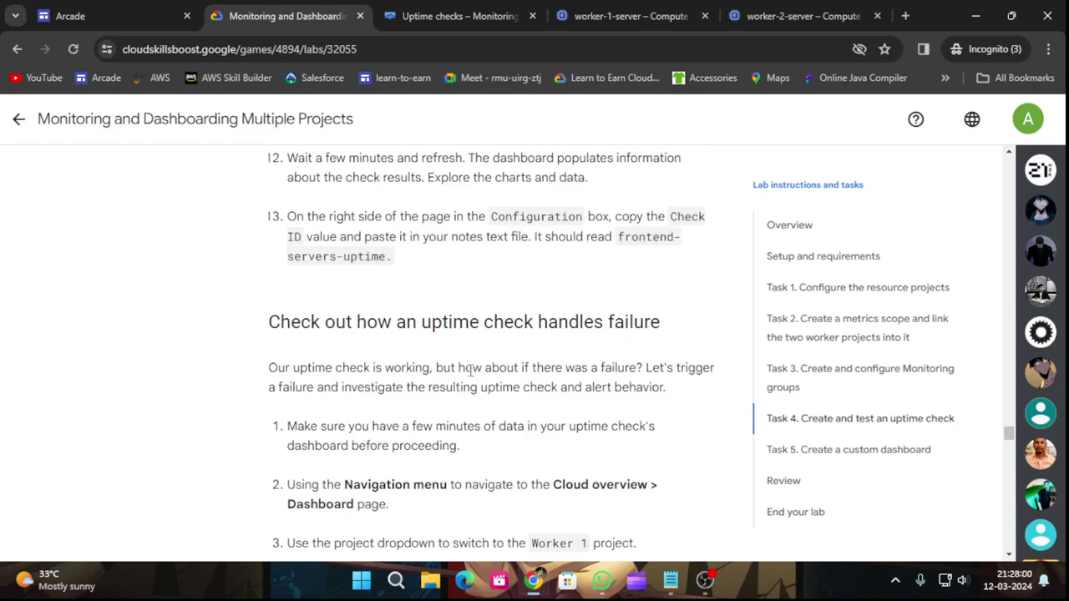
scroll(469, 368, "down", 2)
scroll(470, 375, "up", 1)
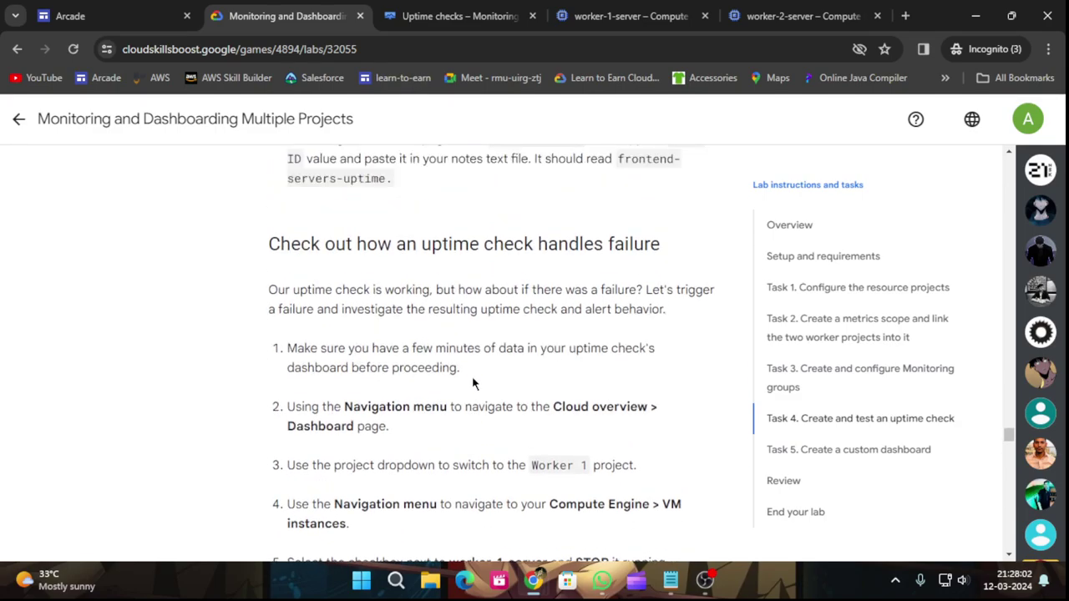
scroll(474, 384, "down", 1)
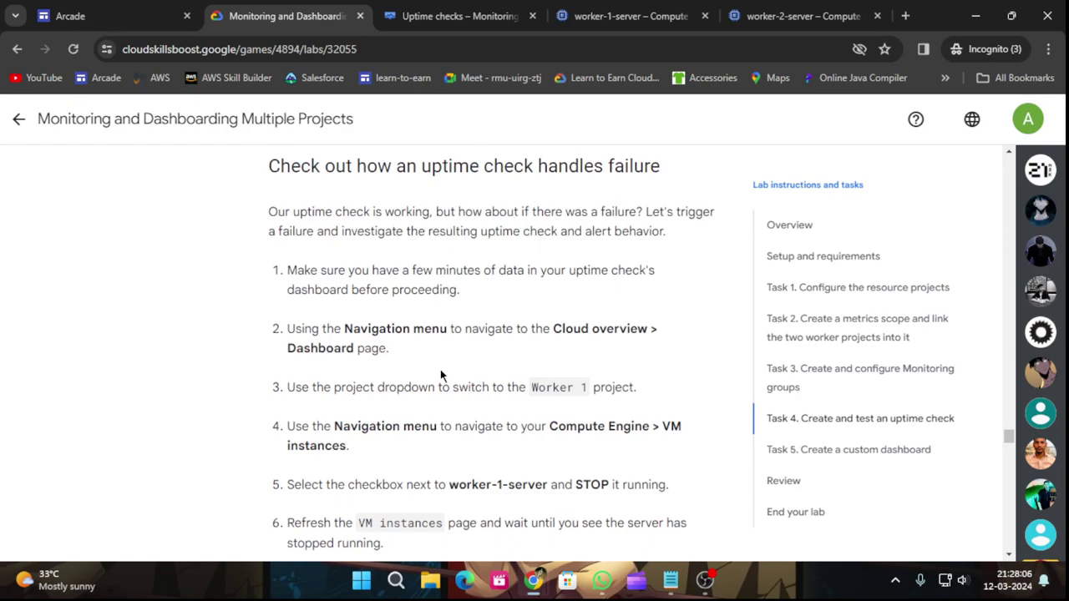
left_click(433, 10)
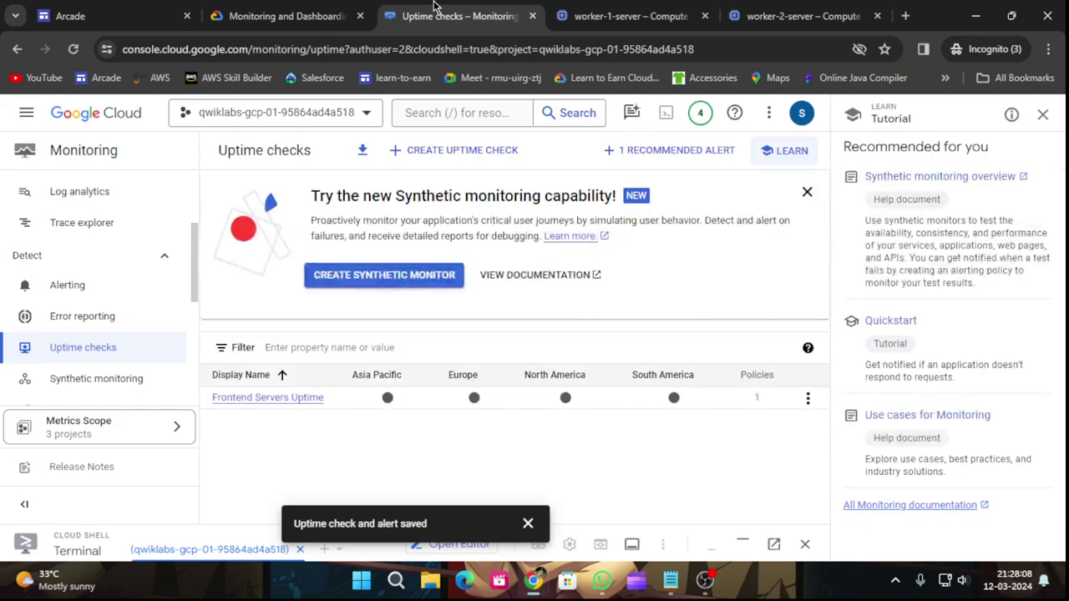
left_click(275, 10)
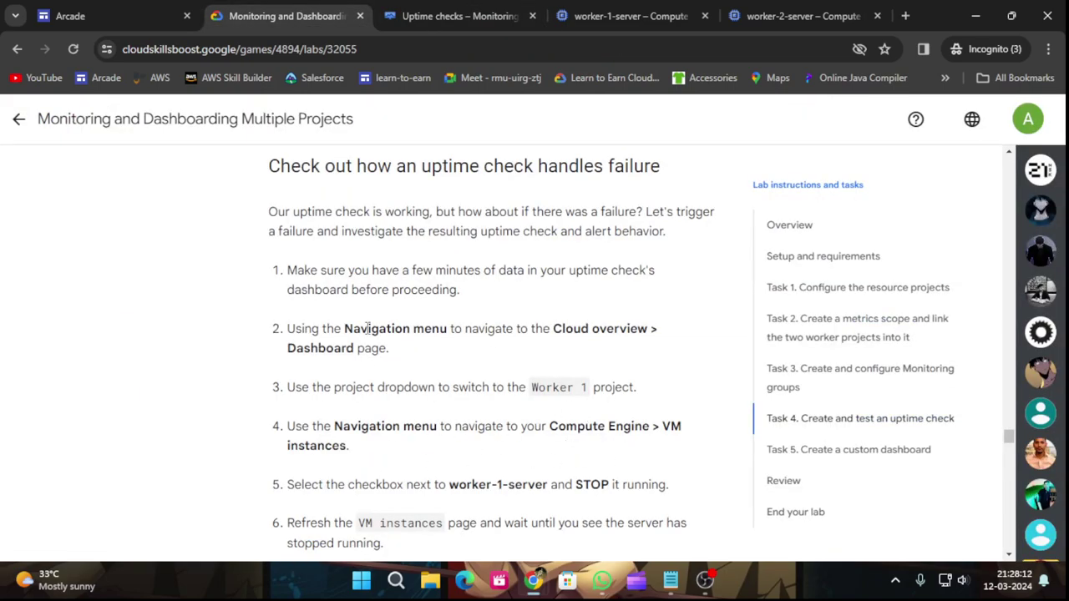
left_click(615, 16)
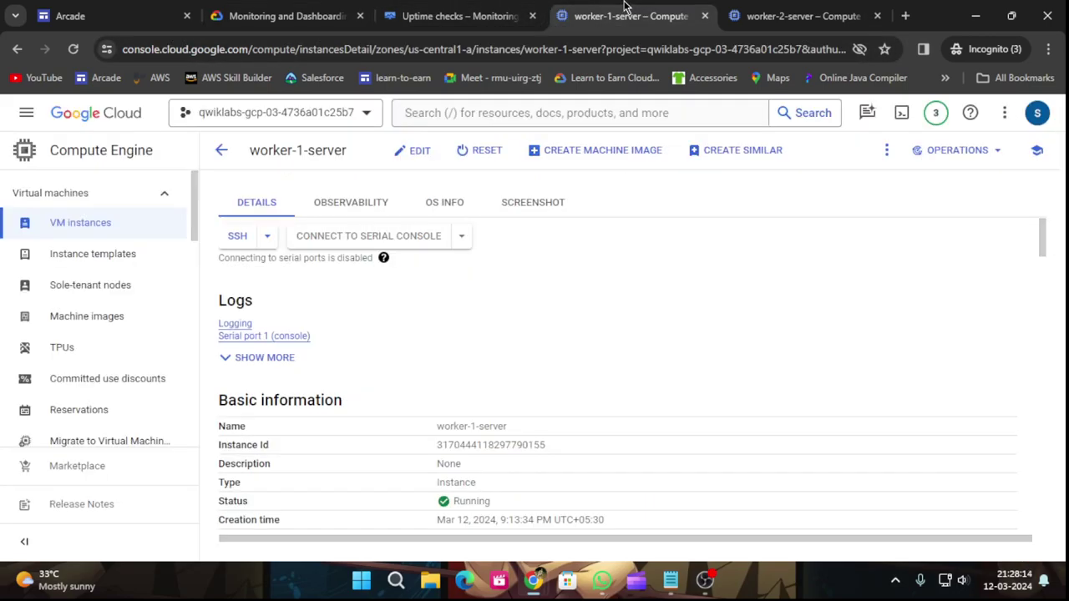
Go to the VM instances list and review the lab's stop instructions.
left_click(142, 222)
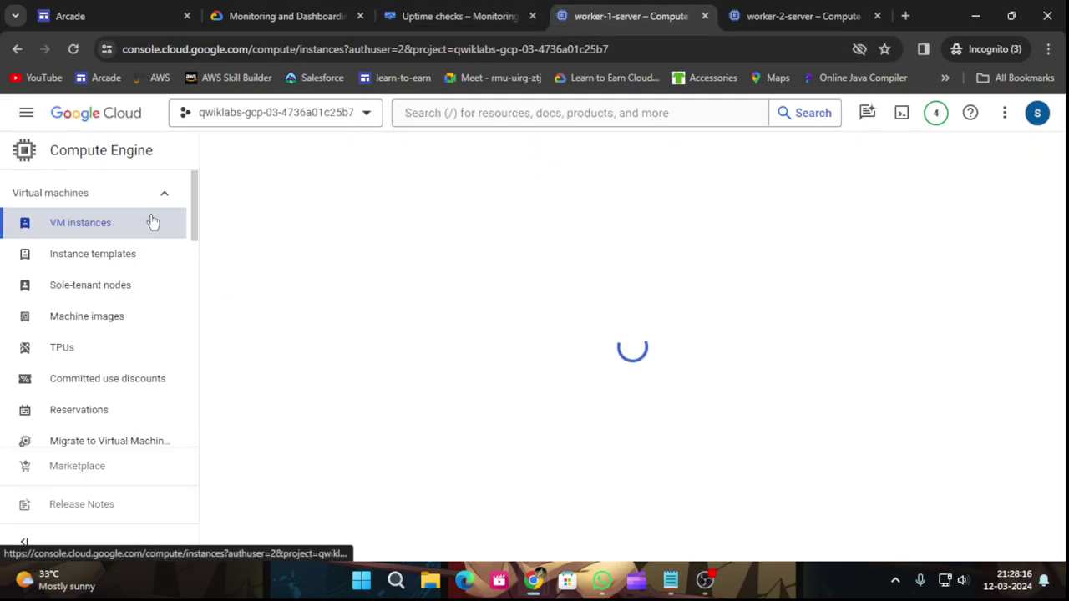
left_click(247, 12)
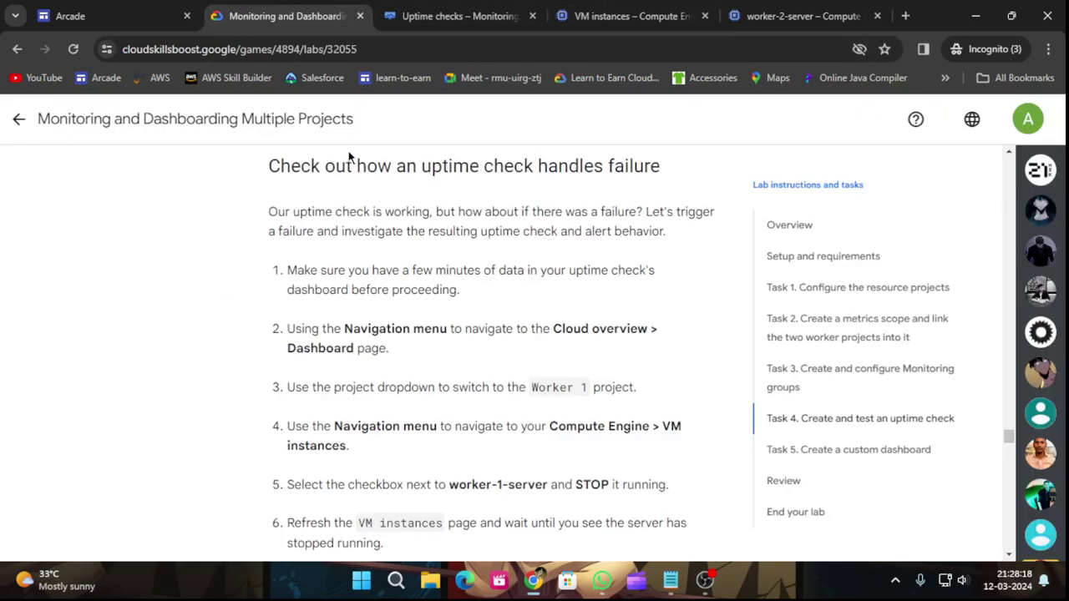
scroll(429, 315, "down", 2)
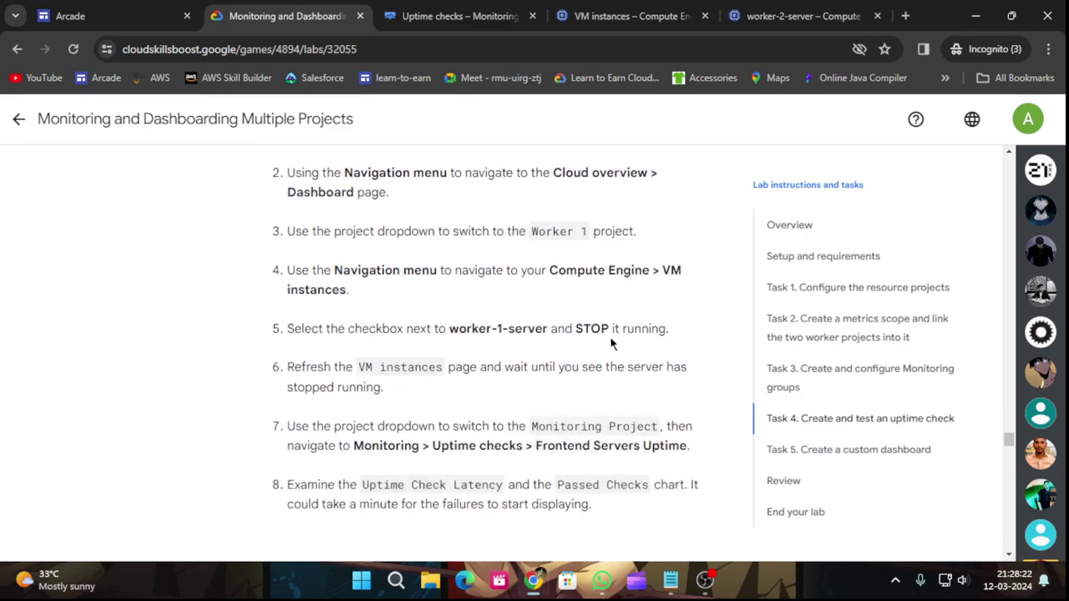
scroll(593, 342, "down", 1)
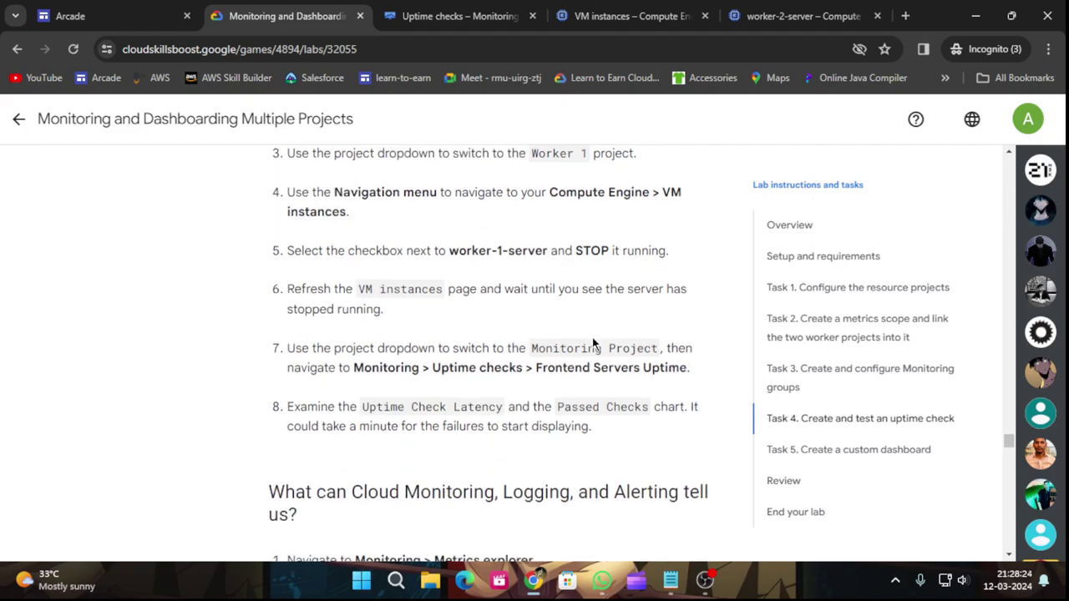
left_click(594, 8)
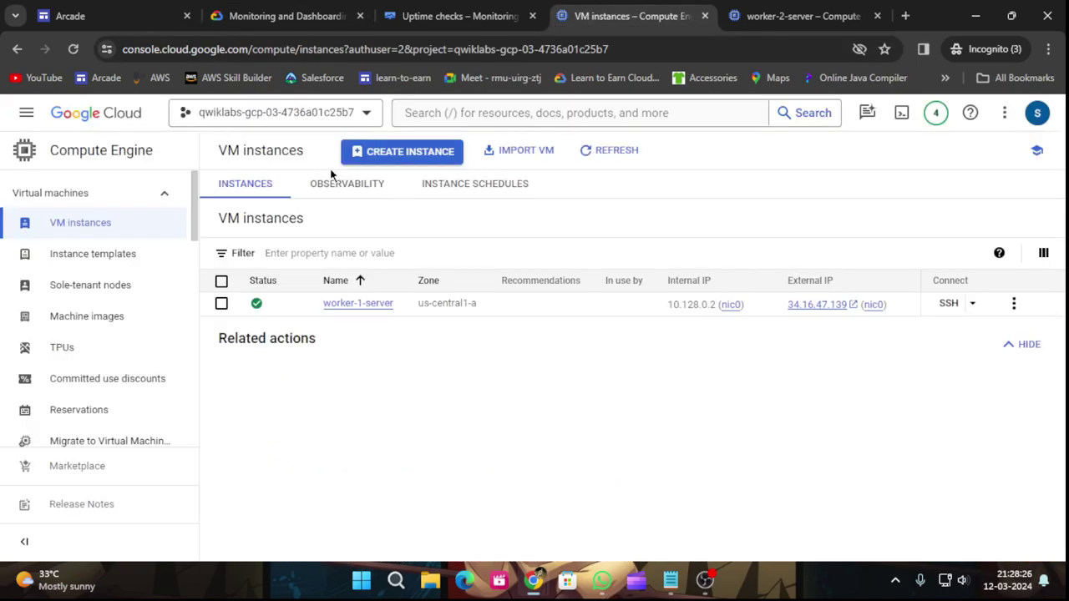
Select worker-1-server, stop it, confirm the stop and dismiss the notification.
left_click(221, 305)
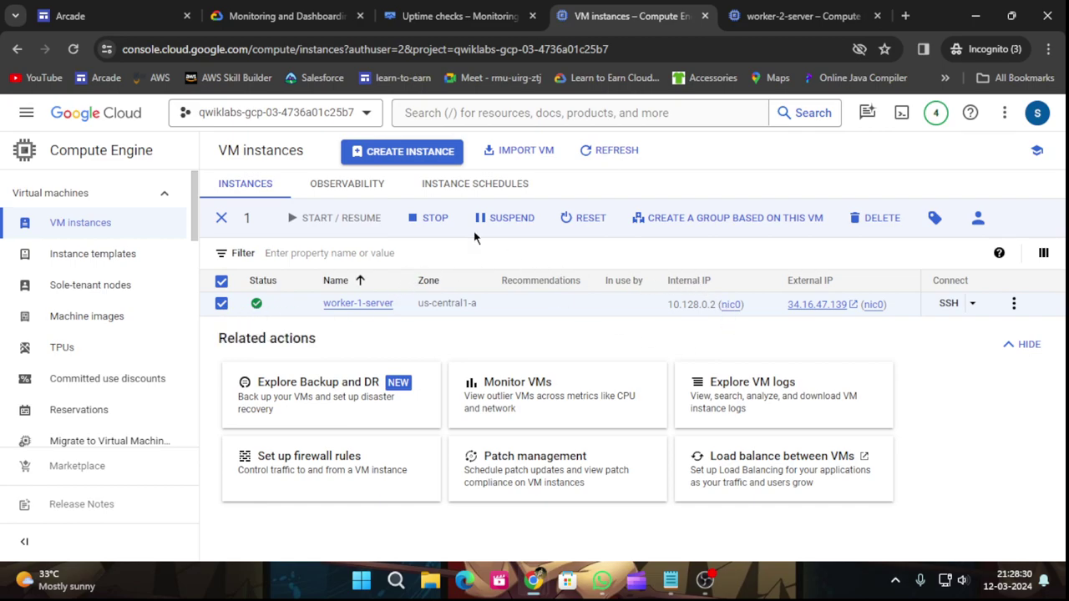
left_click(431, 218)
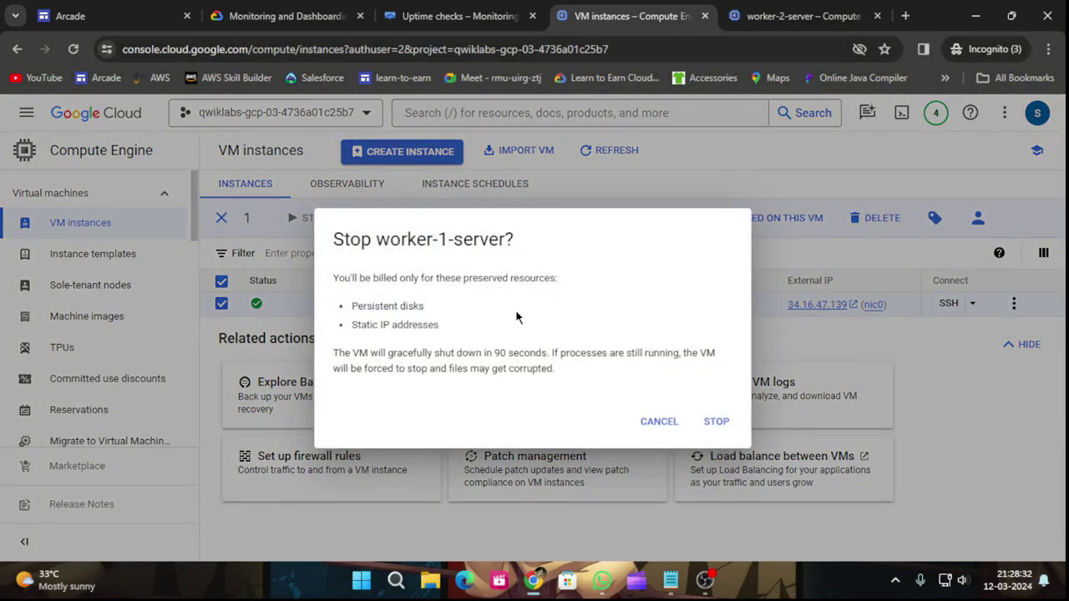
left_click(718, 424)
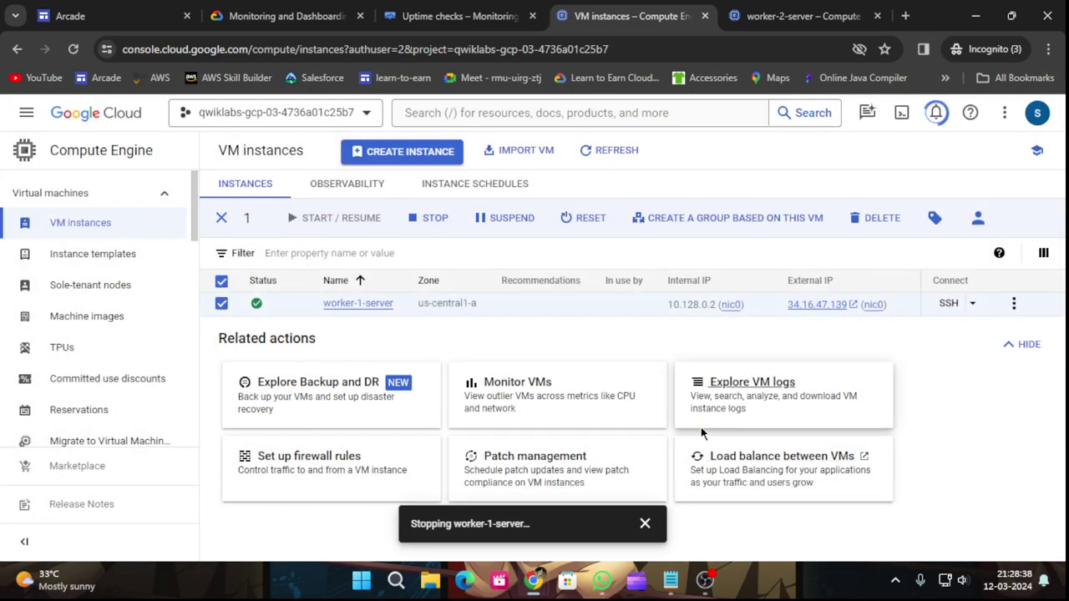
left_click(644, 523)
left_click(292, 15)
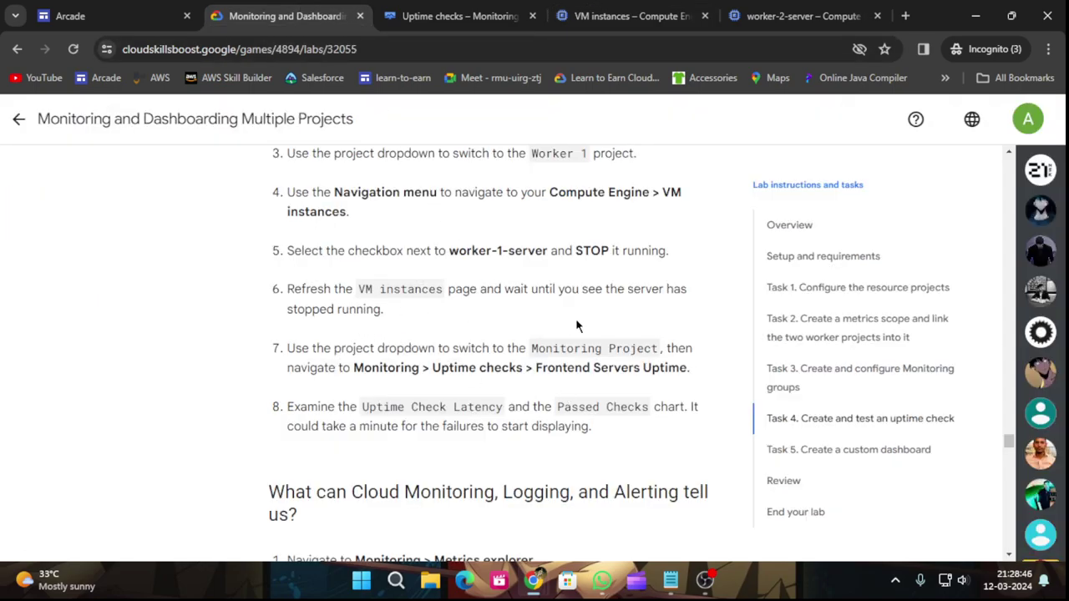
Read through the lab's failure-test steps, then return to the VM instances list.
scroll(594, 332, "down", 1)
scroll(599, 339, "down", 1)
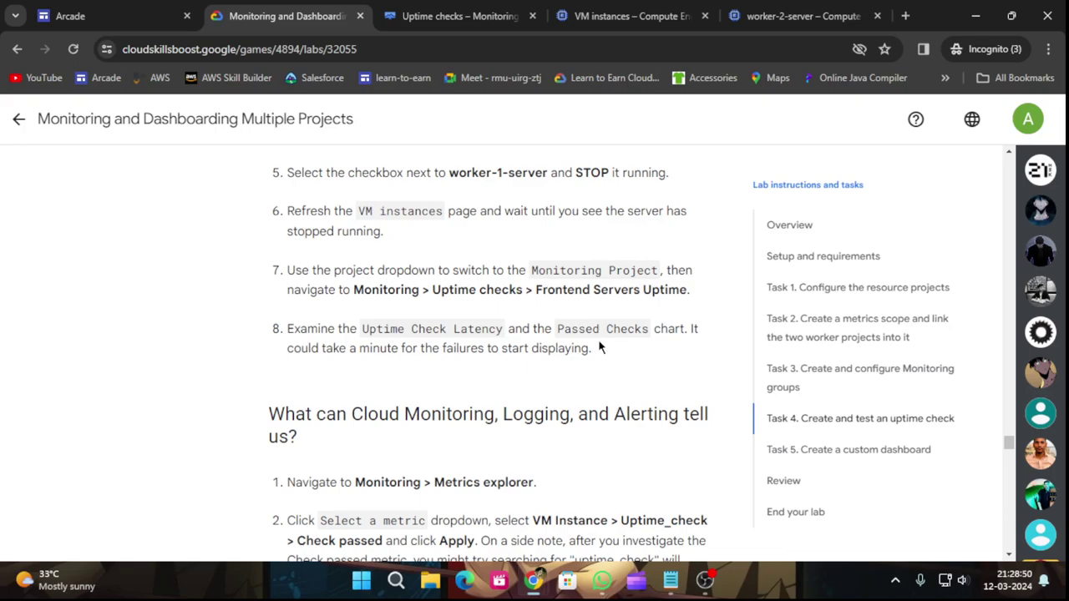
scroll(596, 348, "down", 1)
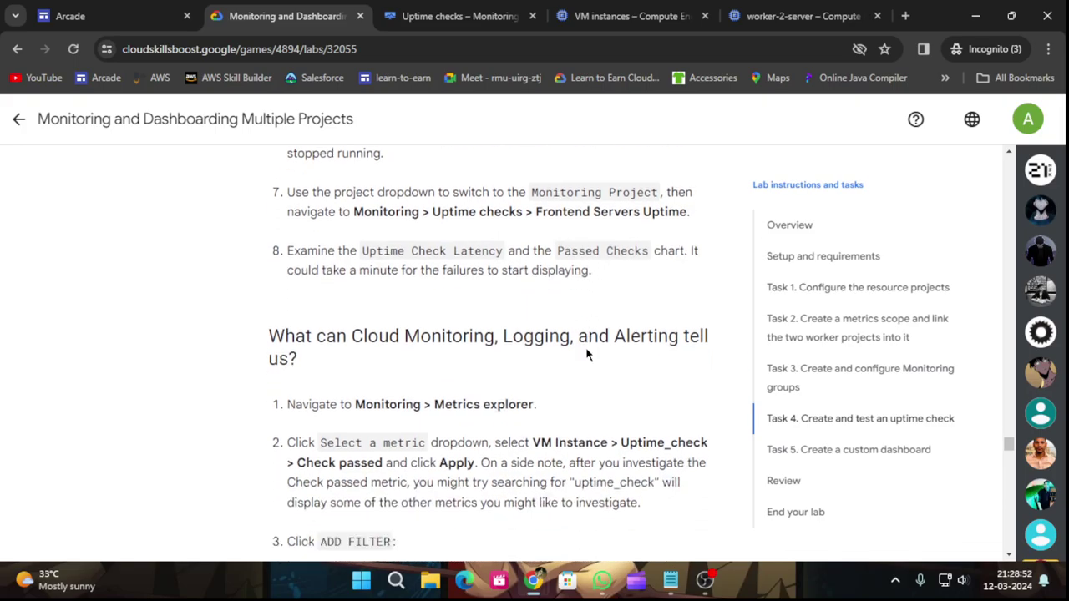
scroll(586, 351, "down", 2)
scroll(584, 347, "down", 2)
scroll(584, 346, "up", 2)
scroll(583, 347, "down", 8)
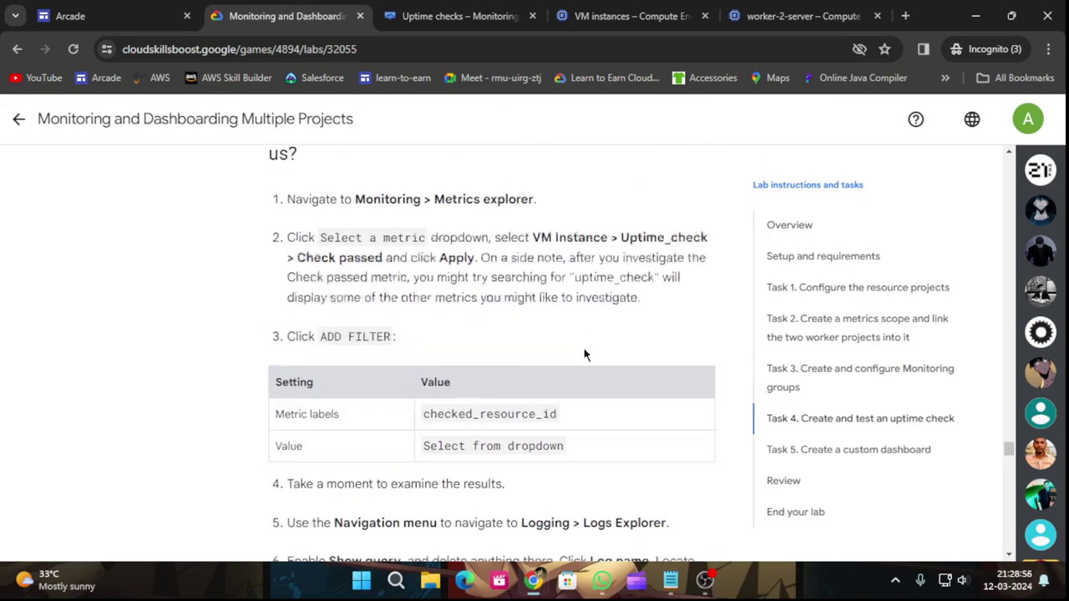
scroll(575, 356, "down", 3)
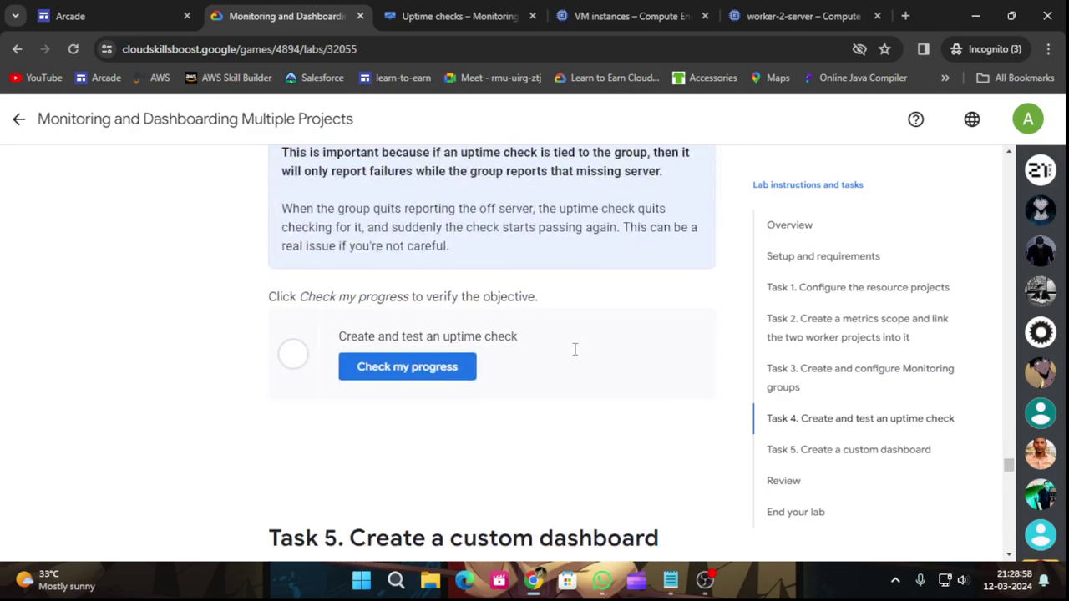
scroll(572, 365, "up", 10)
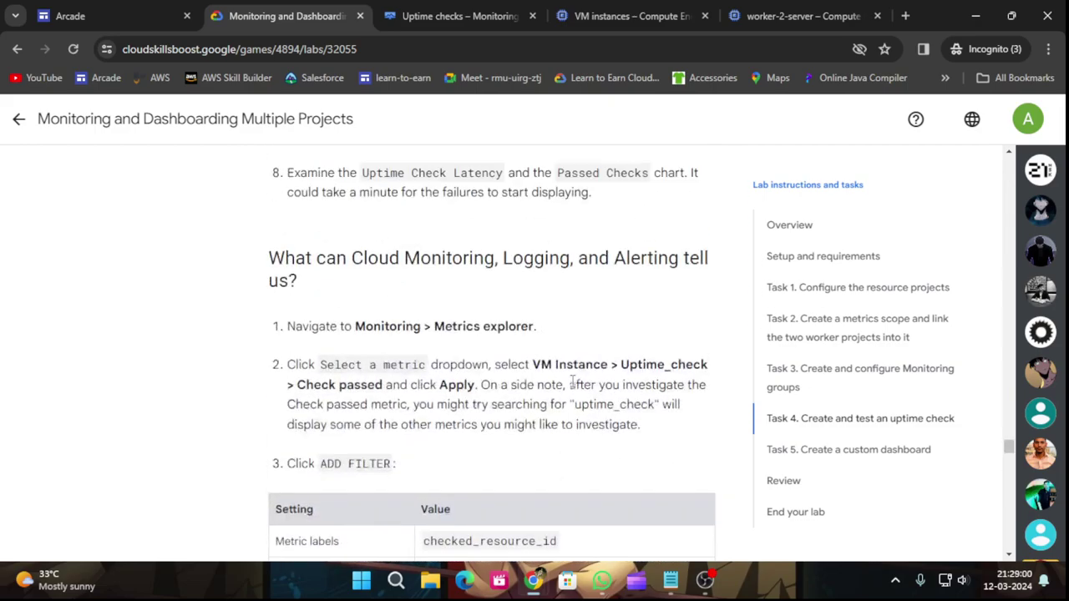
left_click(577, 20)
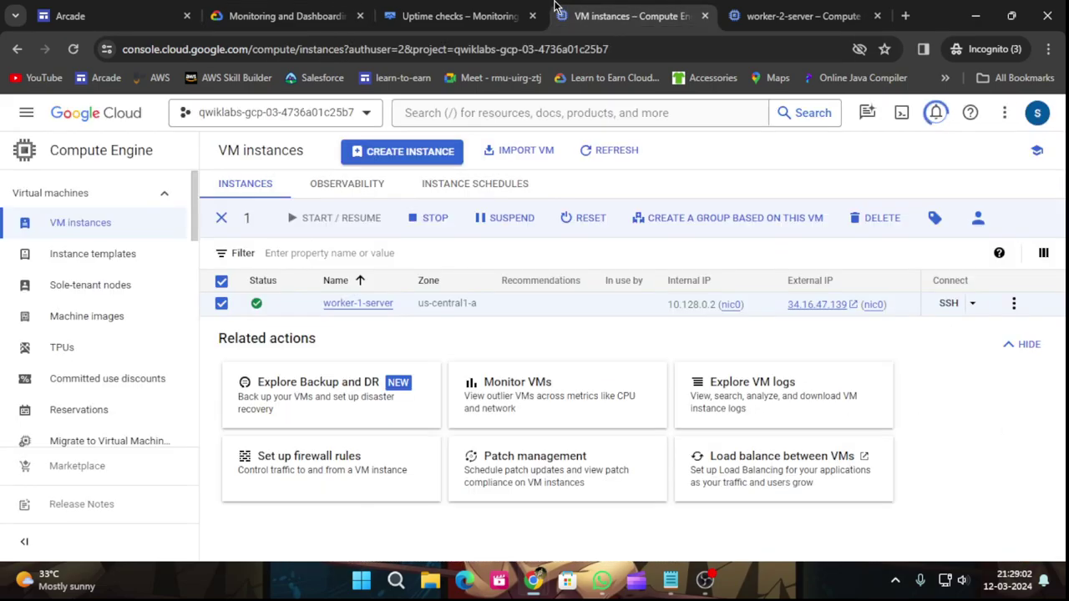
Refresh the VM instances list until worker-1-server shows stopped, then return to the lab.
left_click(622, 150)
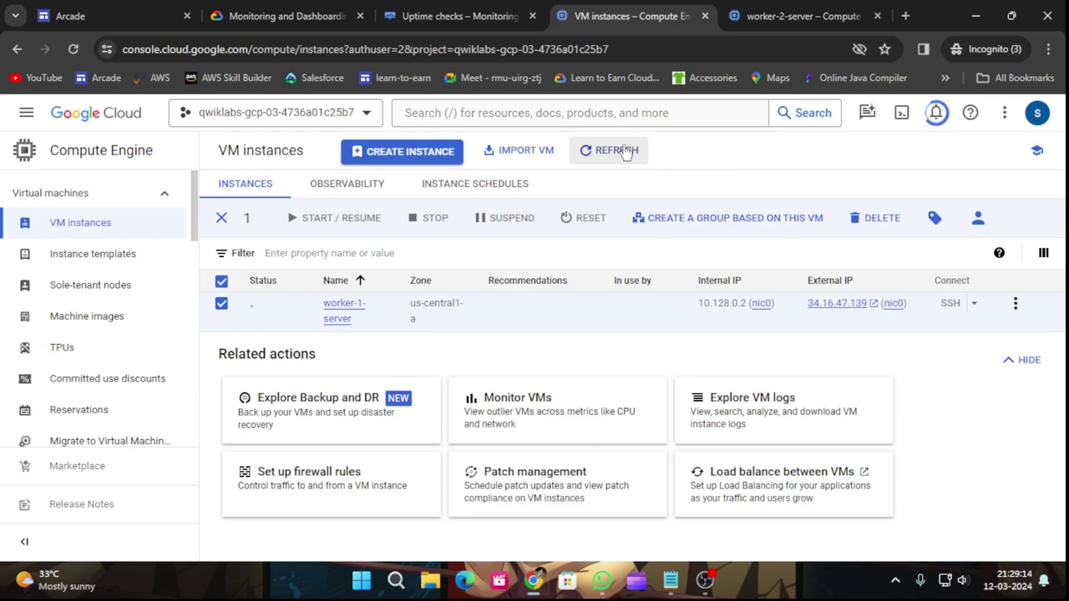
left_click(626, 152)
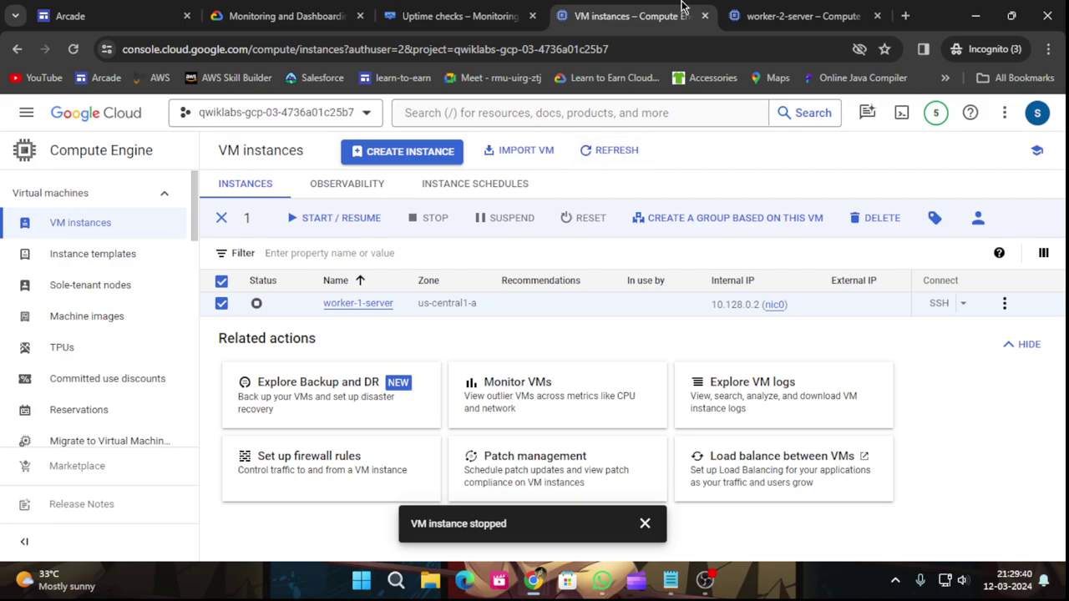
left_click(251, 15)
scroll(525, 392, "up", 3)
Open the Frontend Servers Uptime check from the Uptime checks list.
scroll(526, 392, "up", 1)
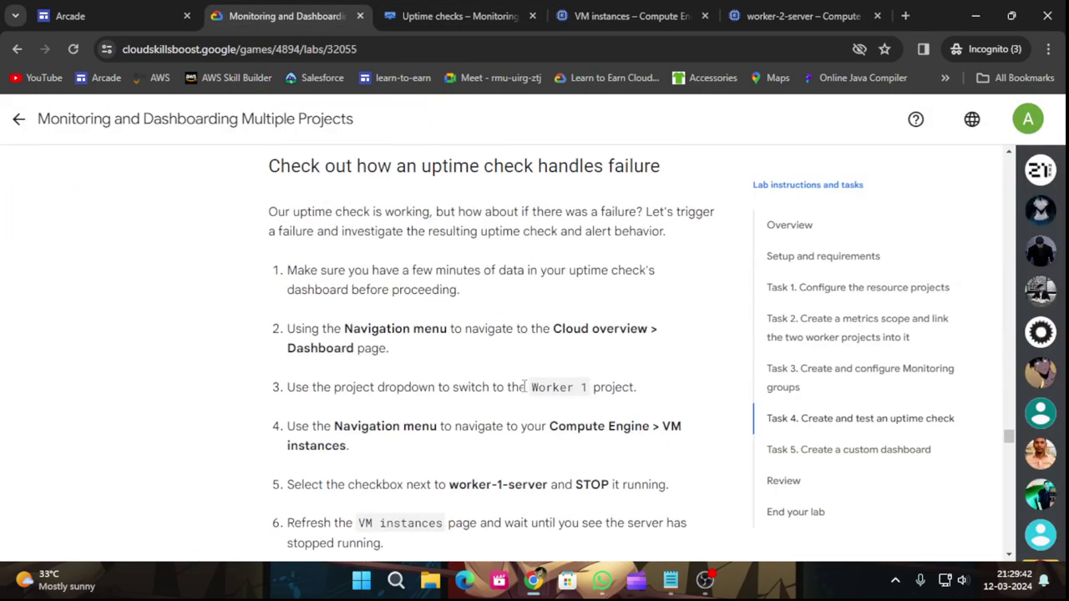
scroll(525, 386, "down", 4)
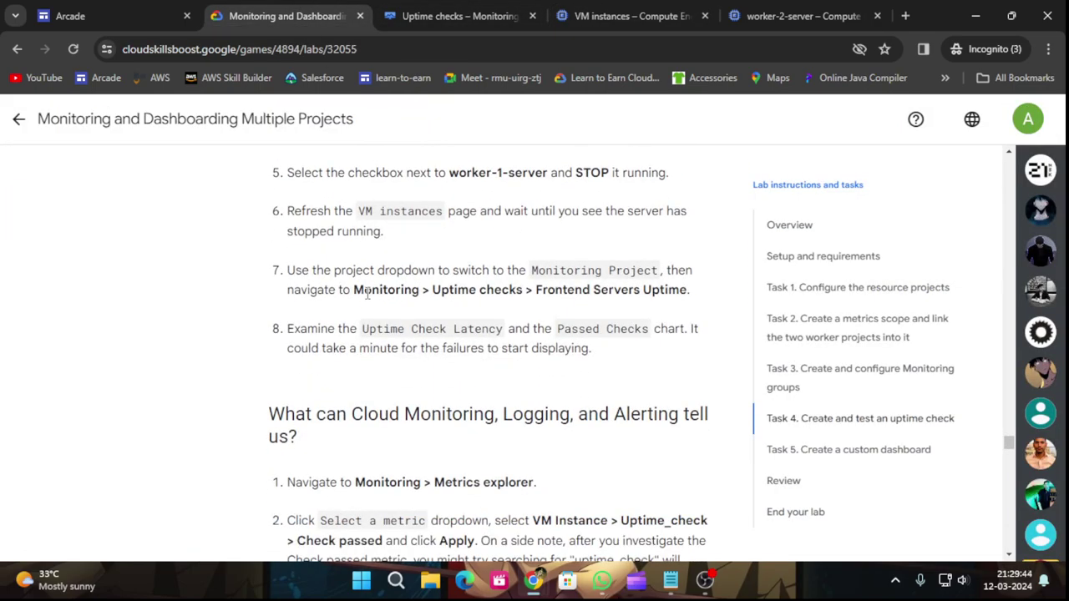
left_click(469, 15)
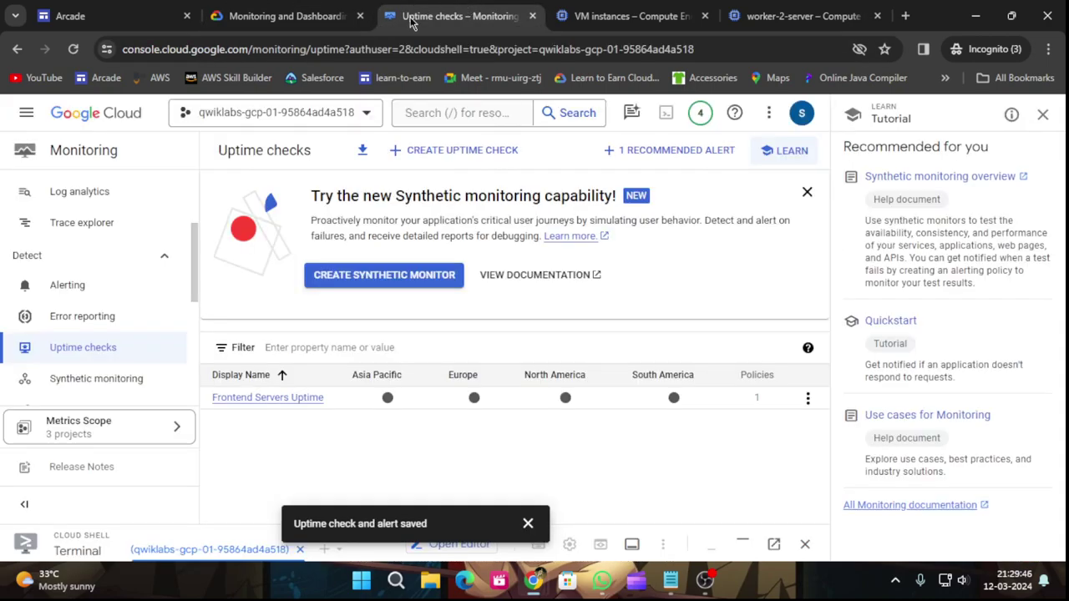
scroll(119, 277, "up", 1)
scroll(117, 275, "up", 2)
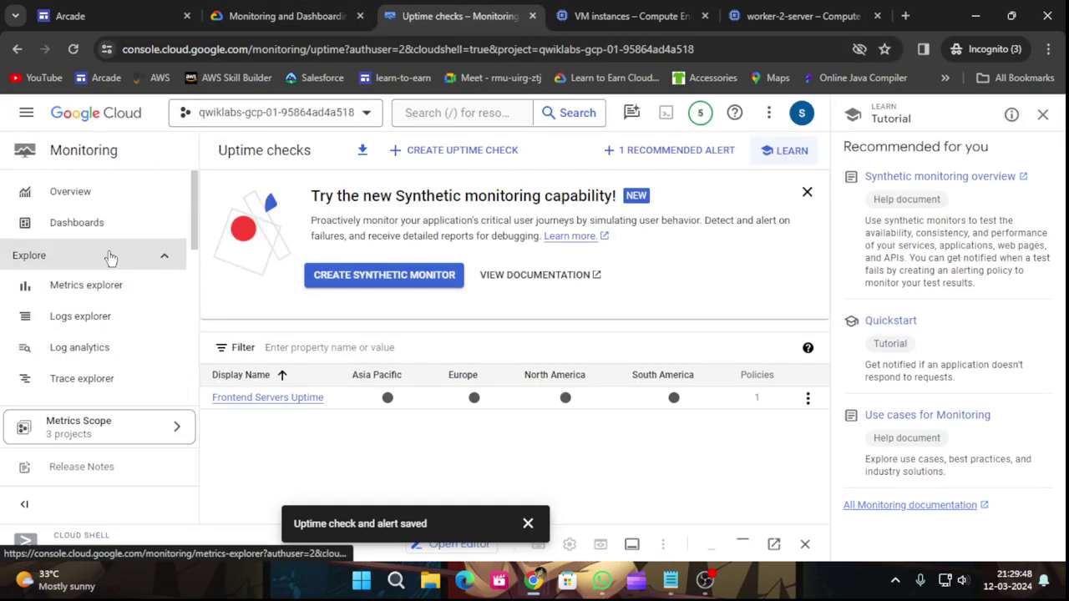
scroll(120, 355, "down", 2)
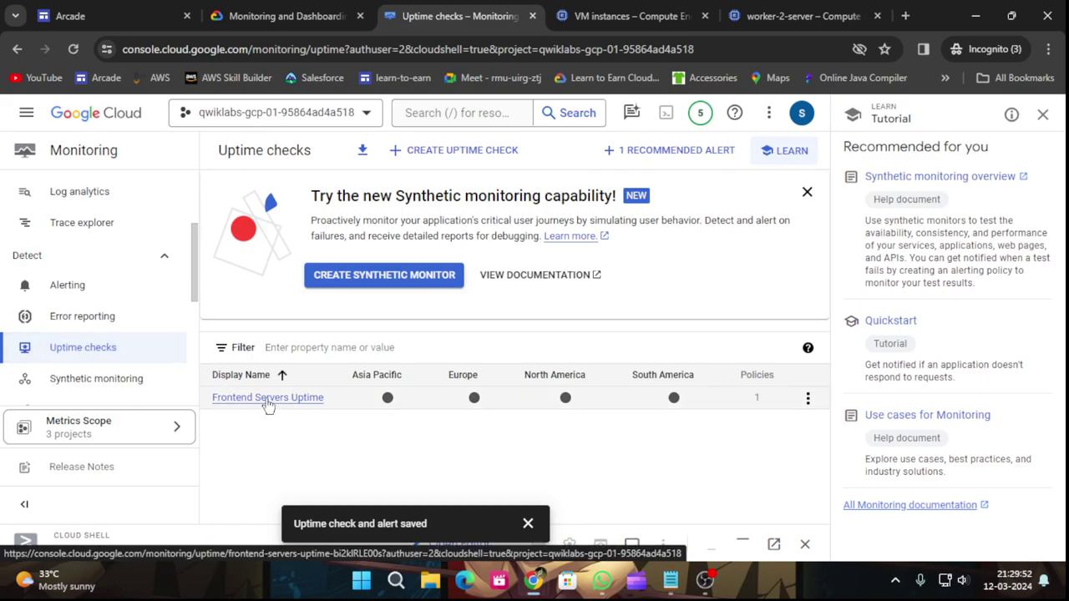
left_click(268, 399)
Dismiss the saved notification and scroll to the Passed Checks chart, which shows no results.
left_click(281, 16)
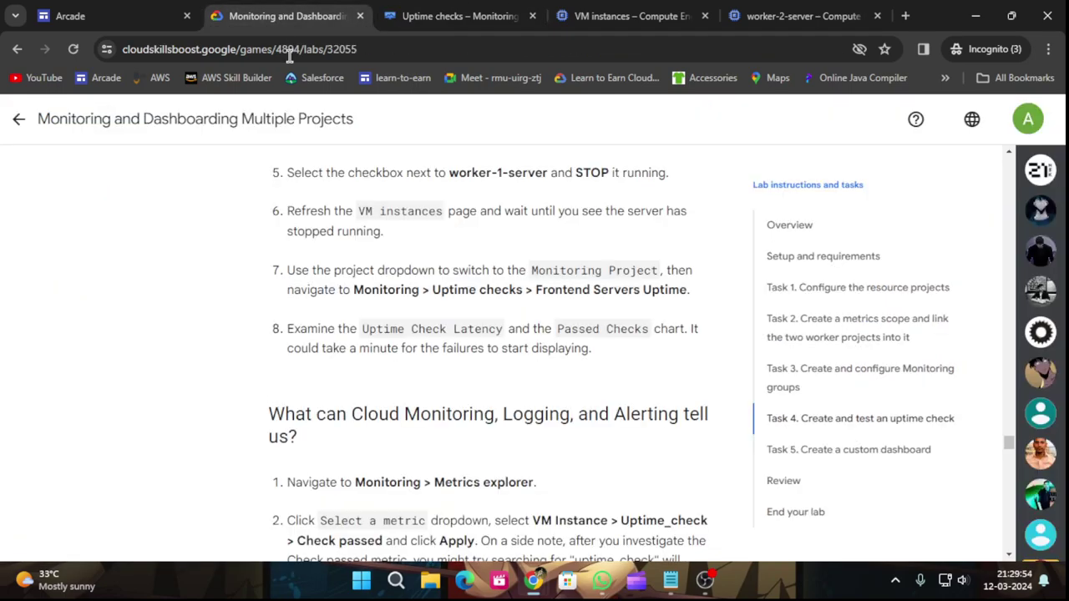
scroll(523, 312, "up", 1)
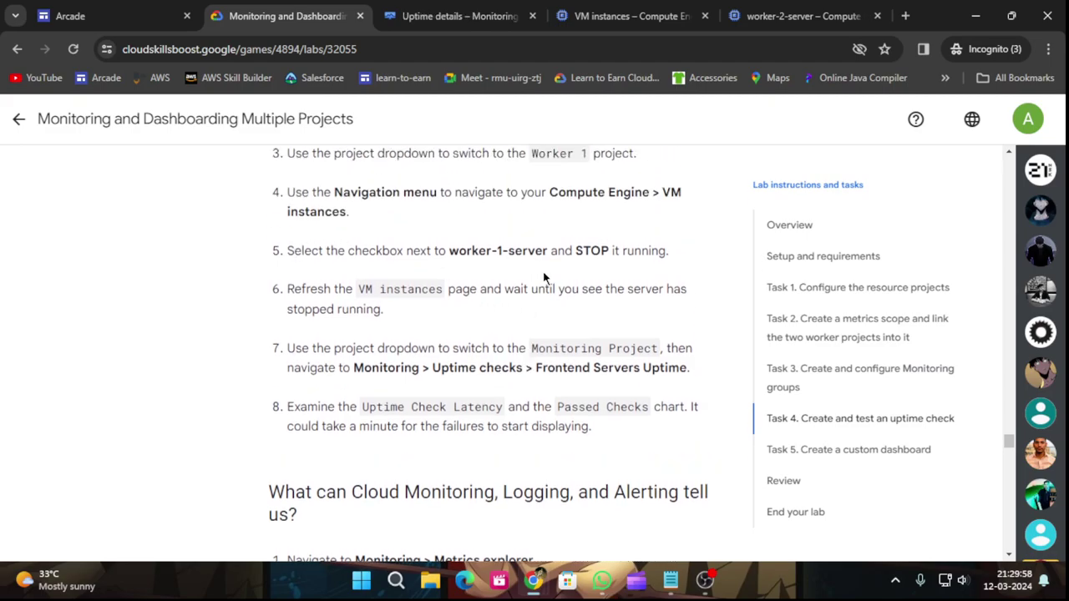
scroll(545, 276, "down", 1)
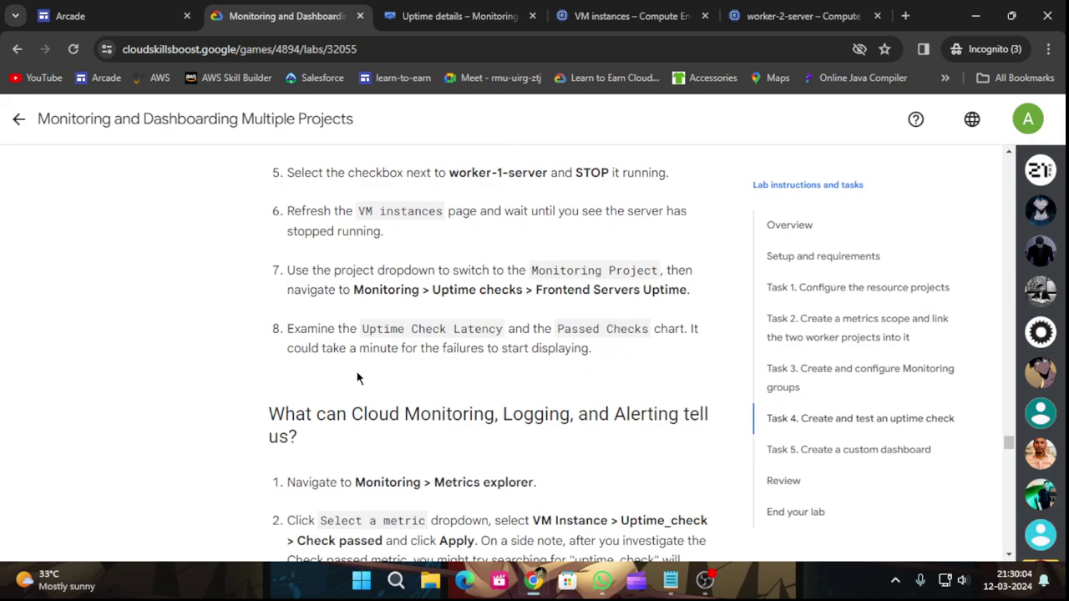
left_click(494, 10)
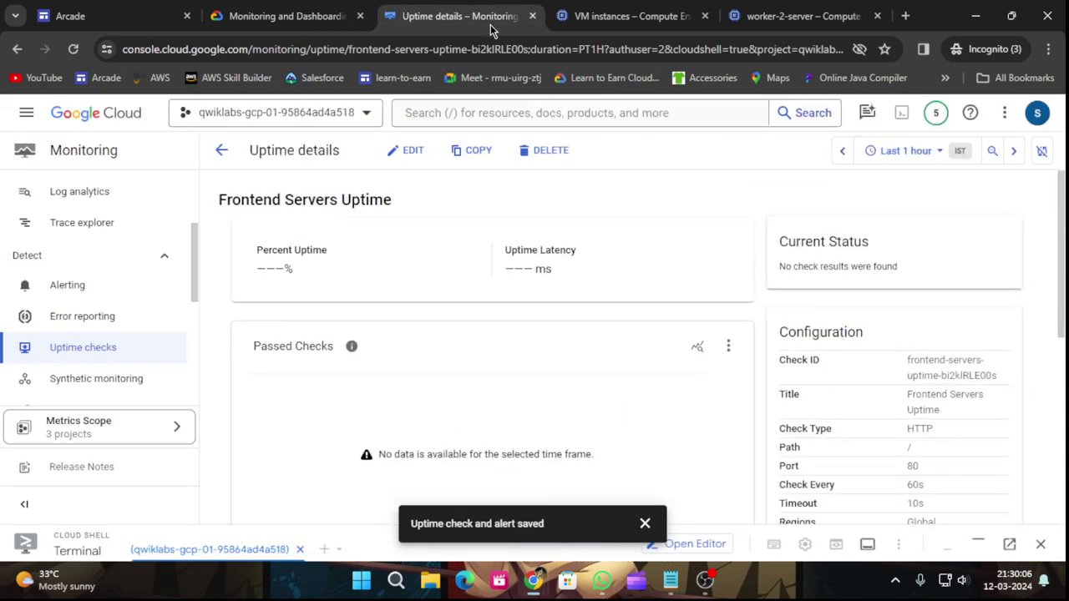
left_click(643, 522)
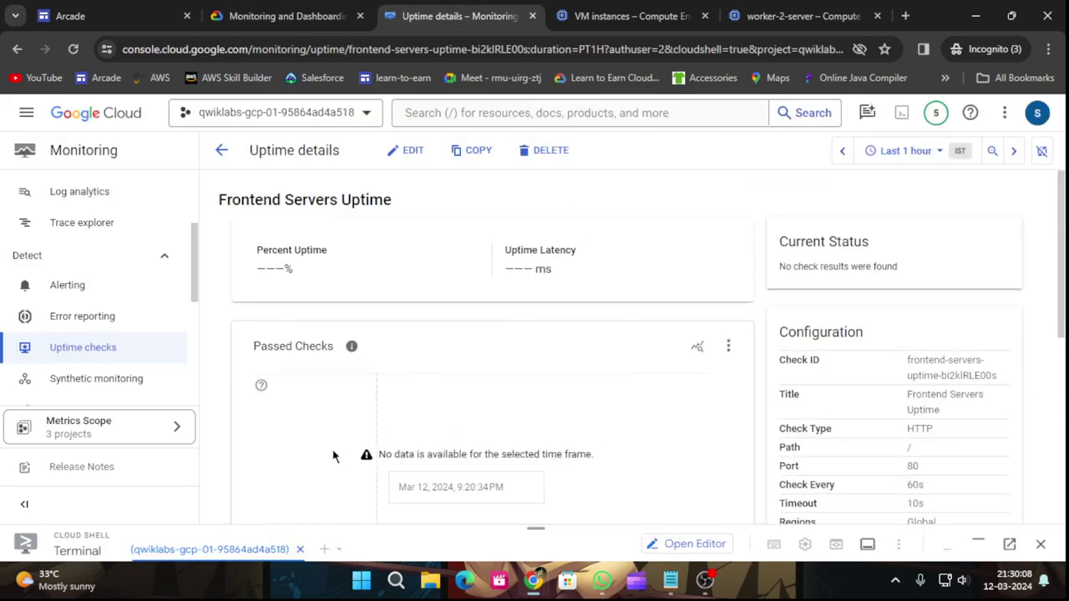
scroll(501, 379, "down", 2)
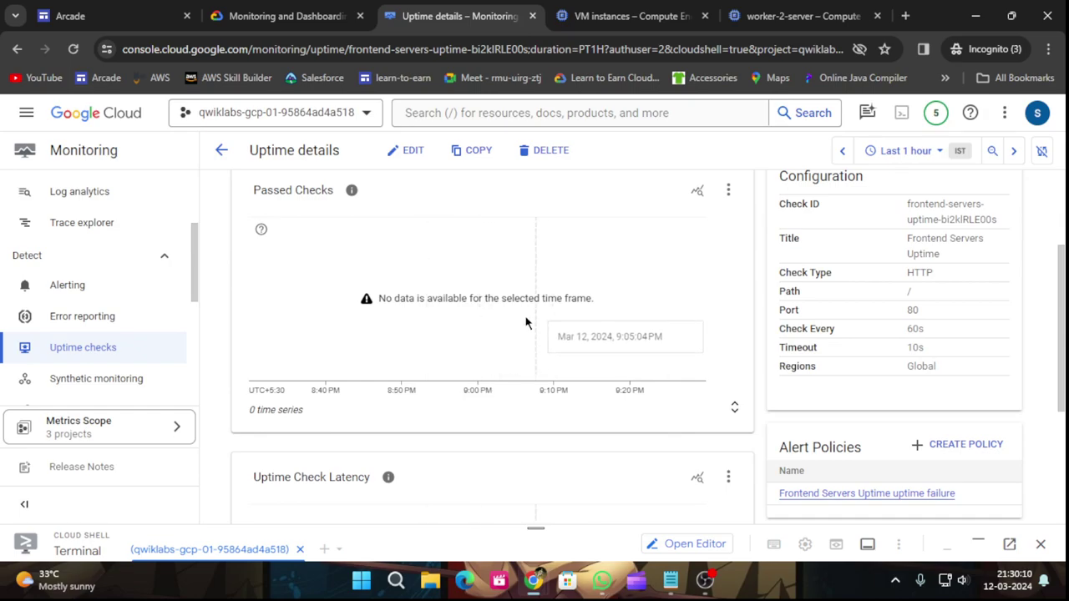
left_click(317, 12)
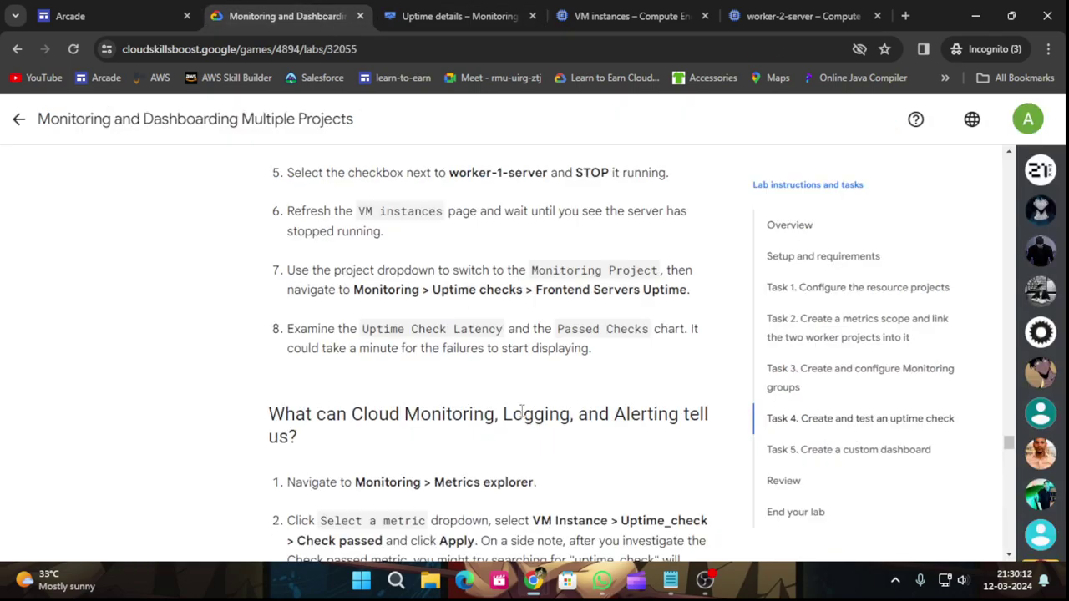
Move from the uptime details page to Metrics explorer and review the lab's Check passed steps.
scroll(521, 409, "down", 1)
scroll(521, 408, "down", 2)
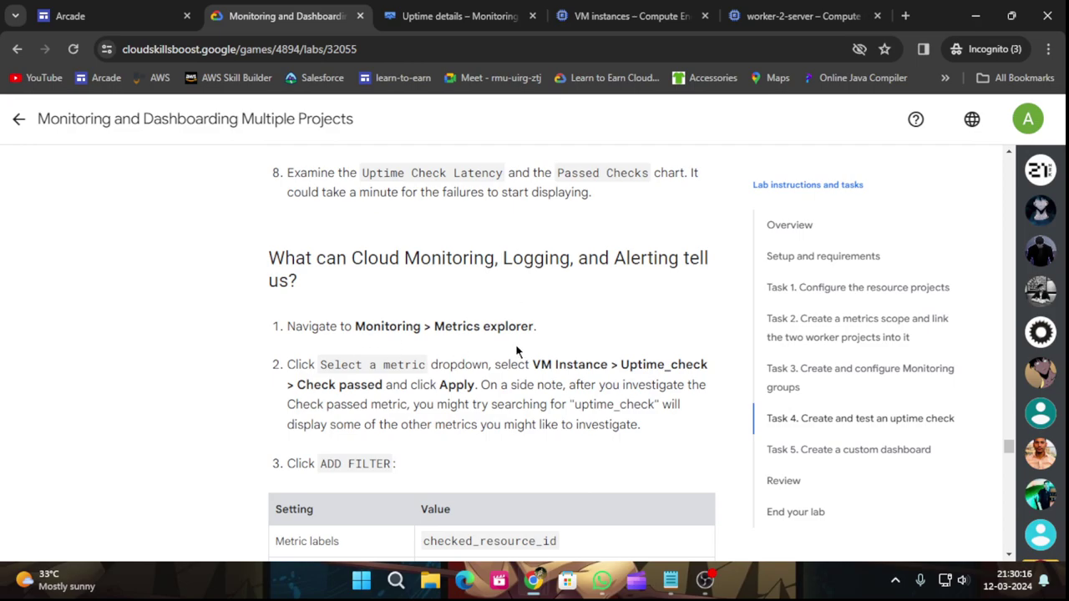
scroll(509, 351, "down", 1)
left_click(451, 16)
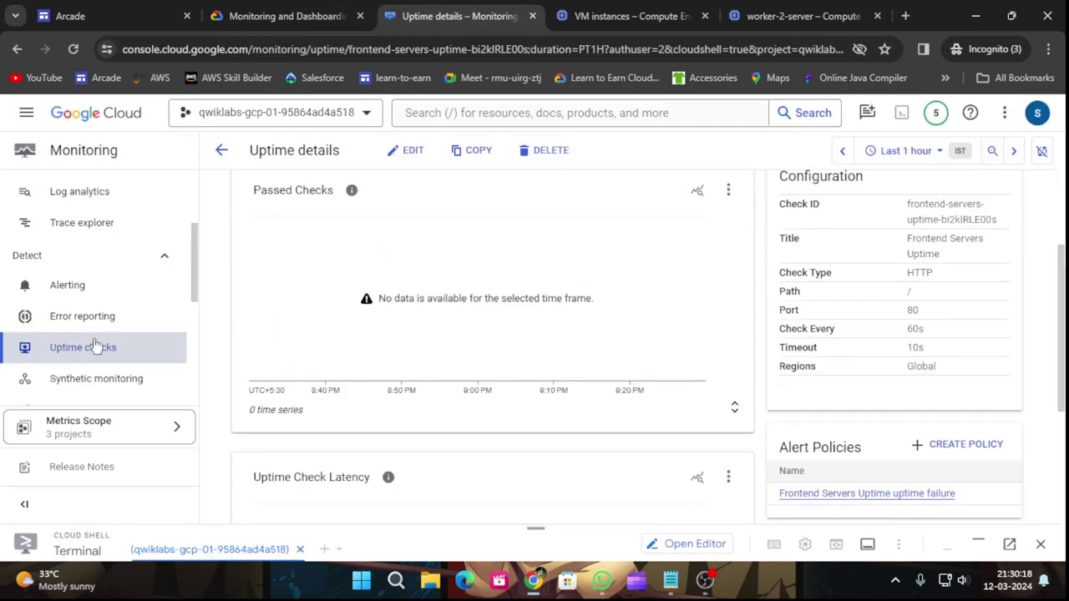
scroll(94, 342, "up", 2)
left_click(98, 293)
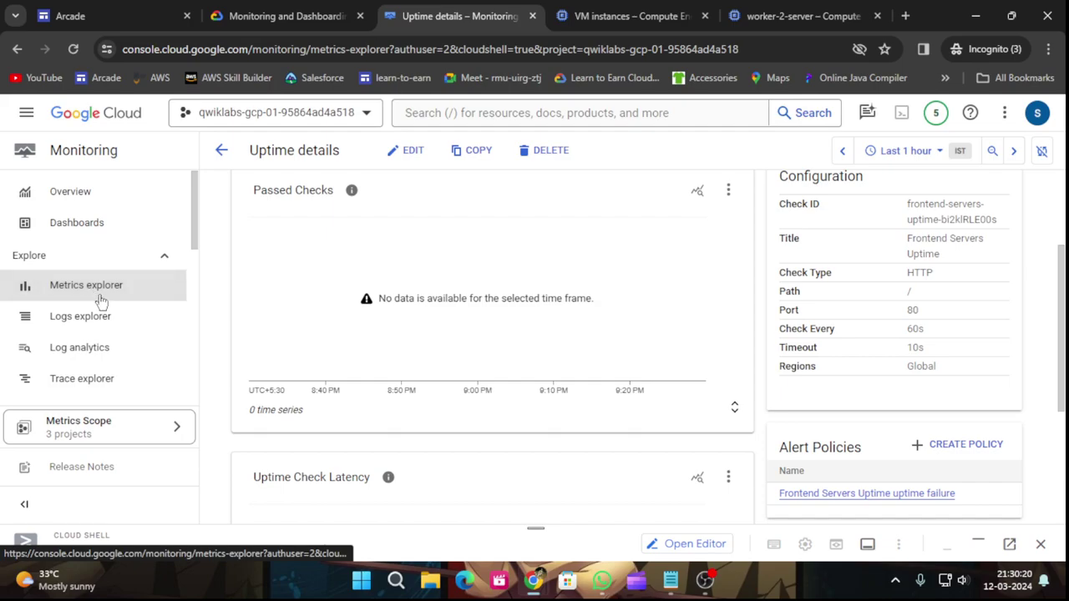
left_click(258, 10)
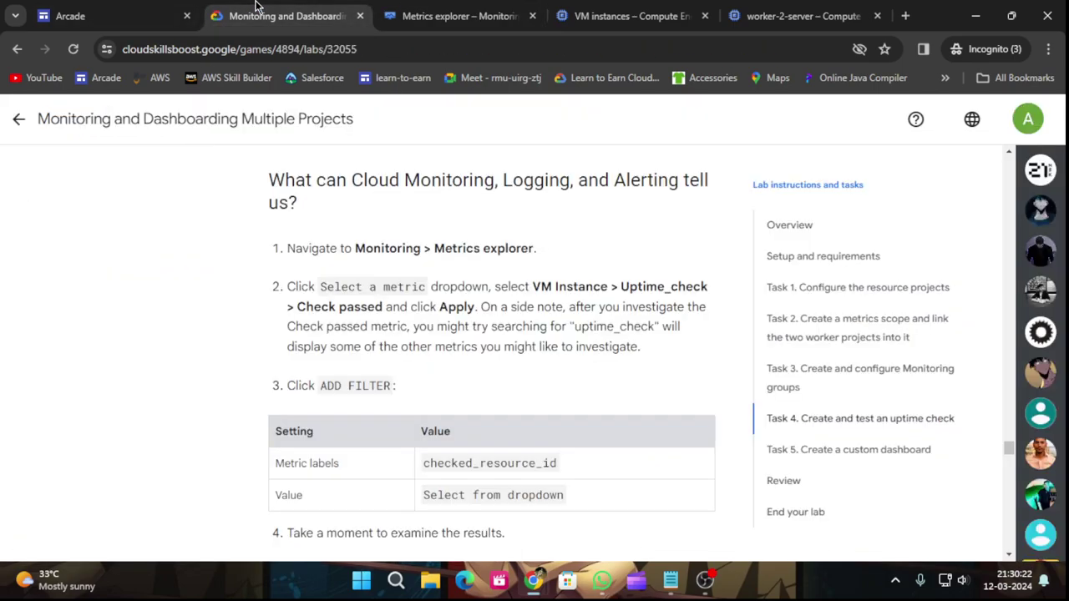
scroll(402, 324, "up", 2)
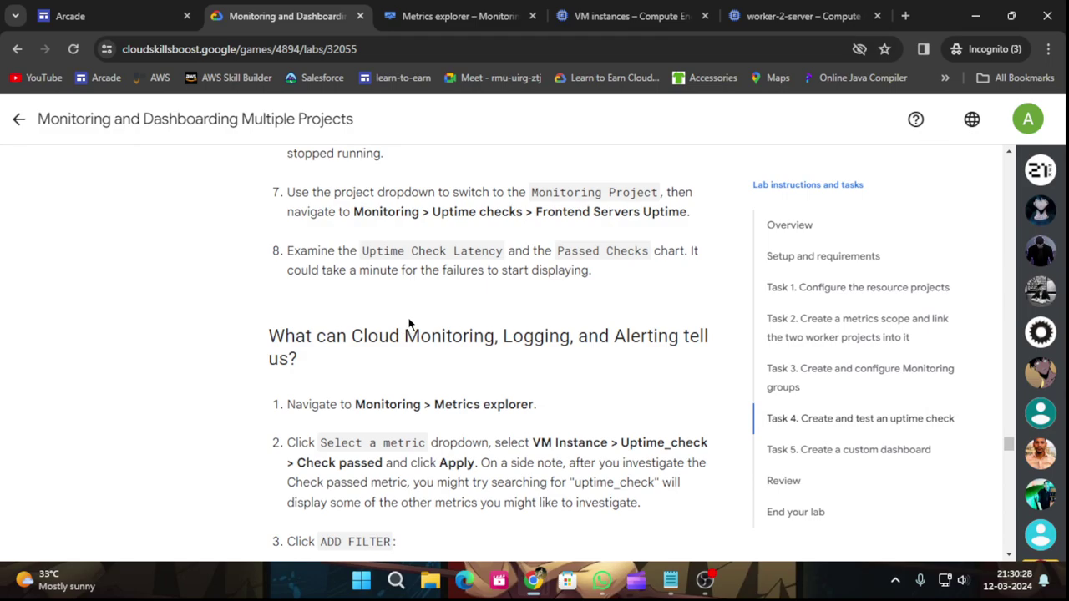
scroll(409, 321, "down", 2)
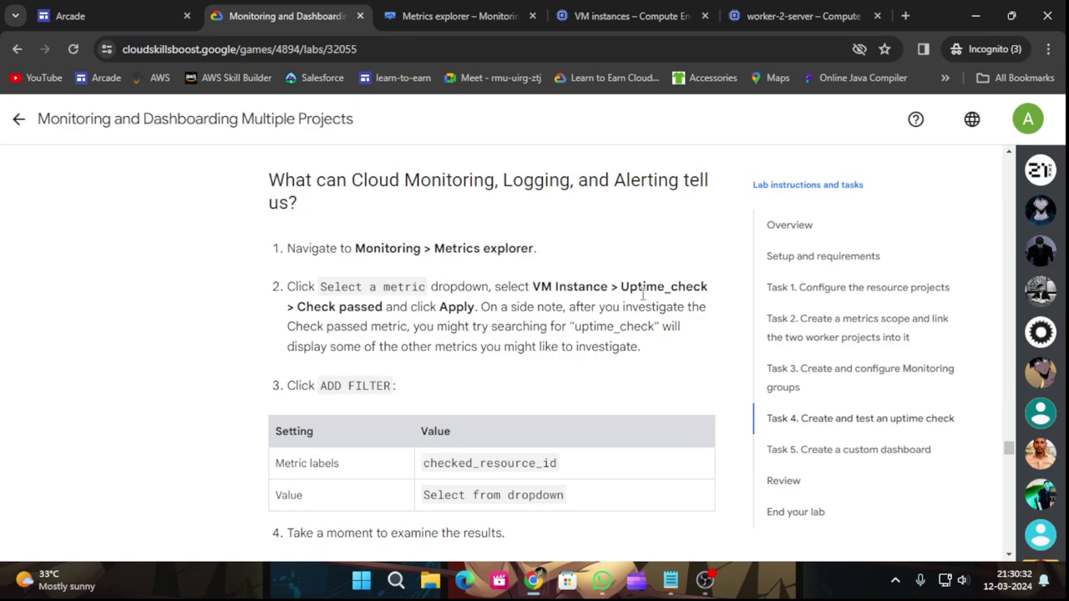
left_click(460, 10)
Select the VM Instance > Uptime_check > Check passed metric and apply it to the chart.
left_click(544, 227)
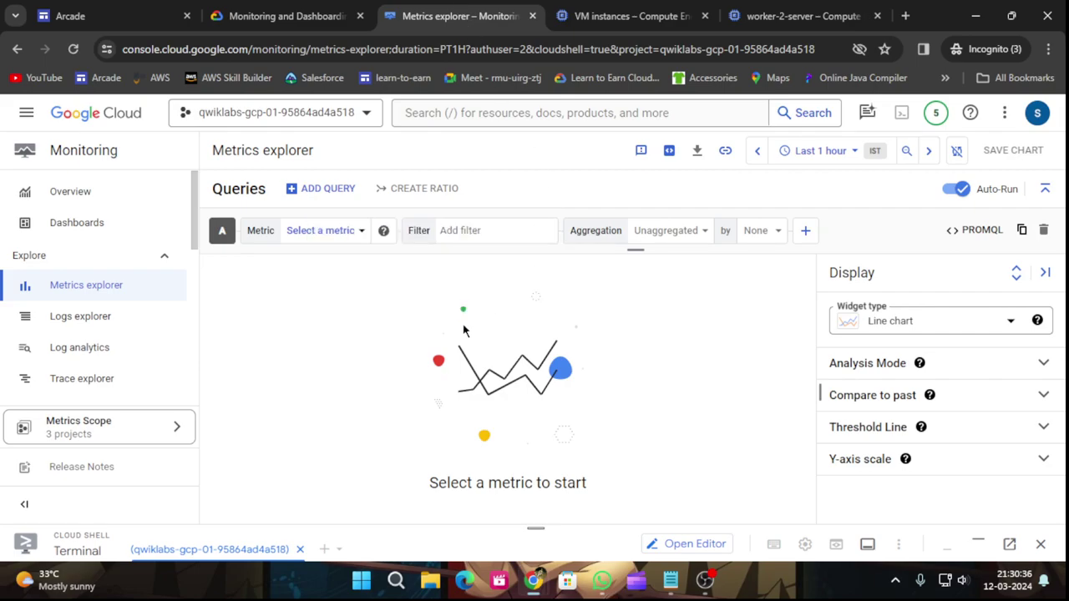
left_click(341, 231)
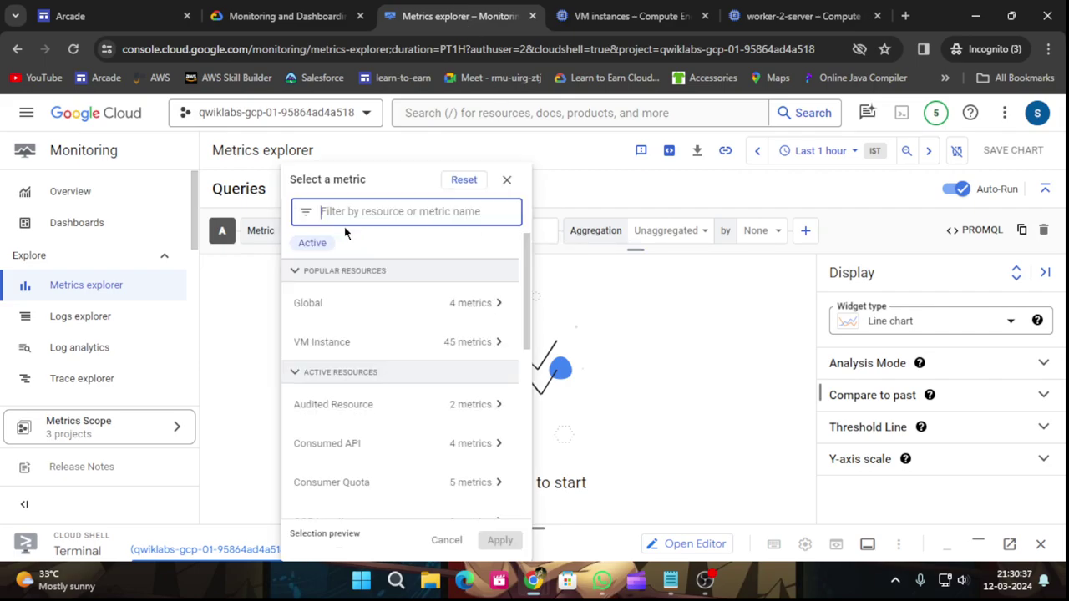
left_click(496, 351)
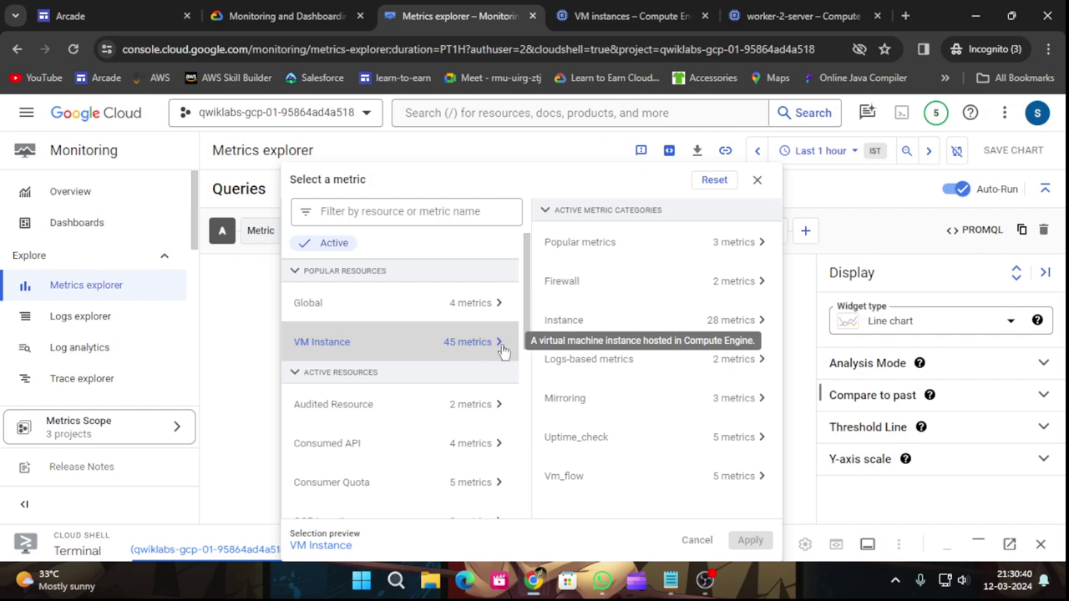
left_click(743, 444)
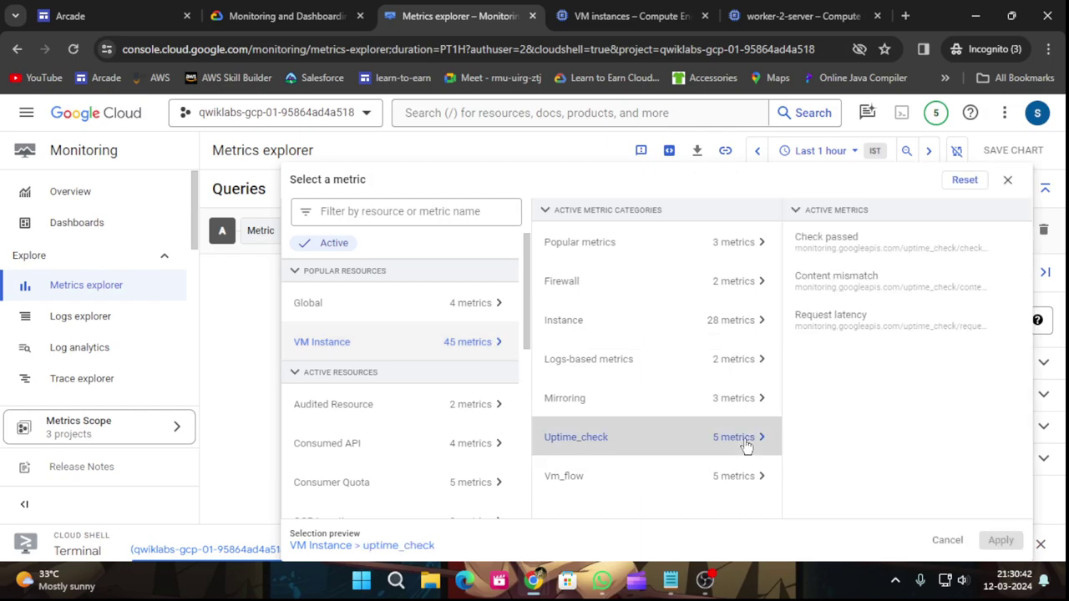
left_click(835, 244)
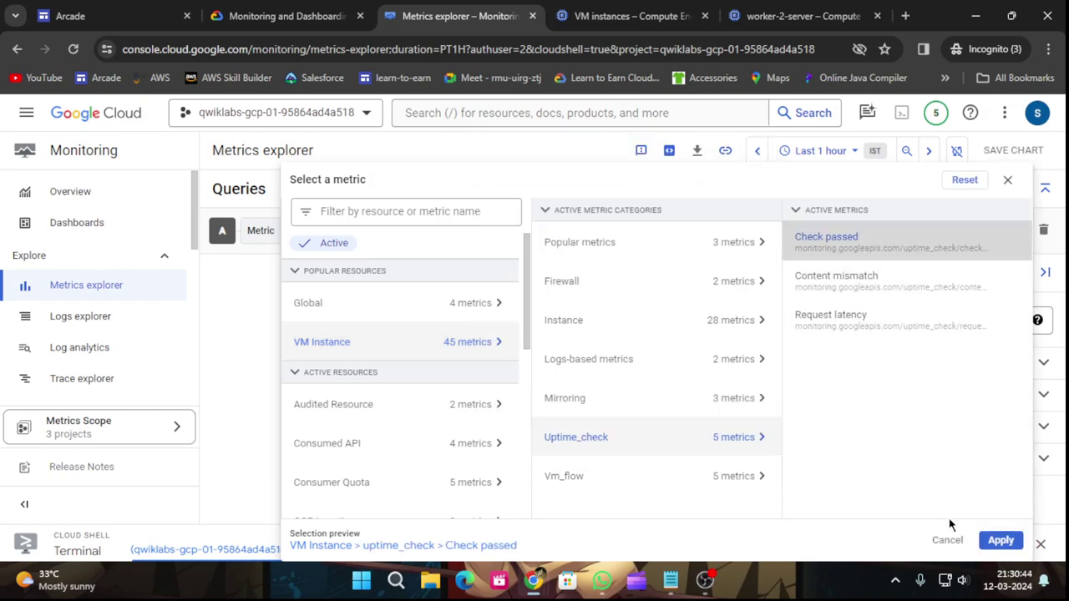
left_click(1000, 541)
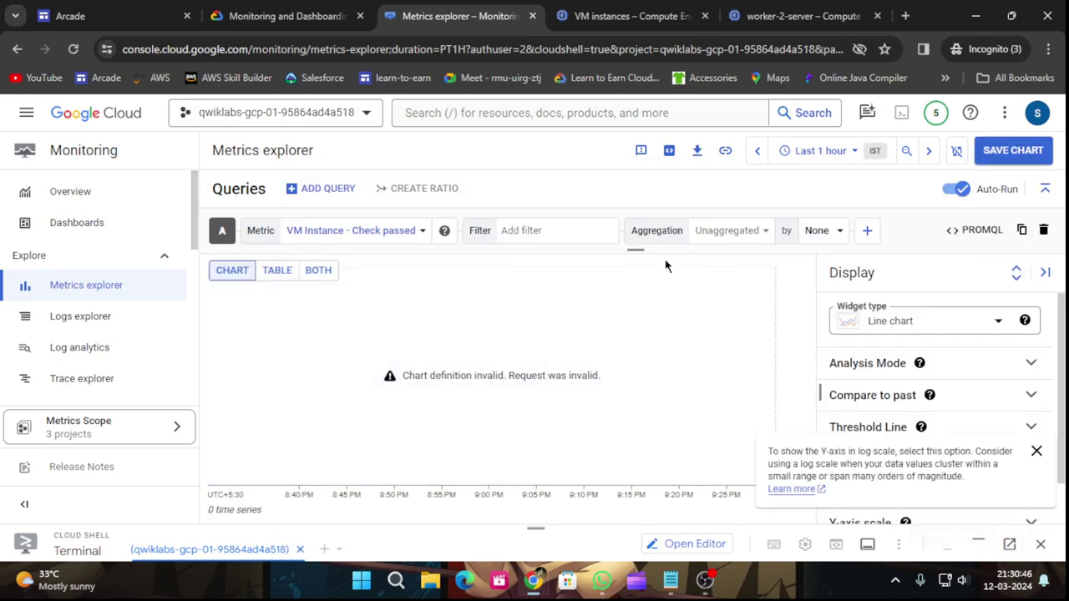
left_click(333, 6)
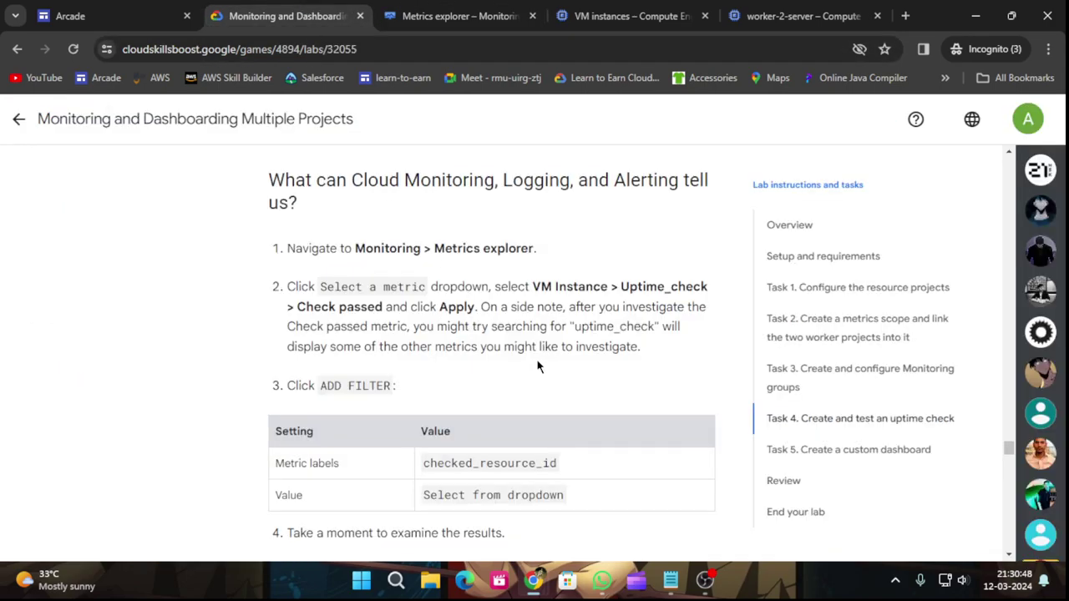
scroll(537, 366, "down", 2)
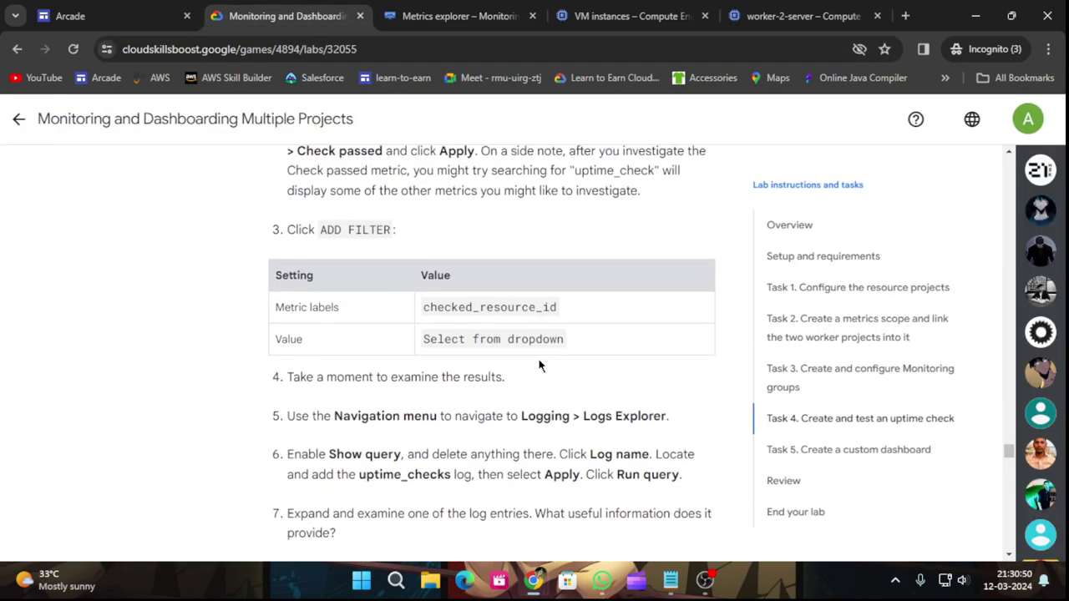
left_click(430, 10)
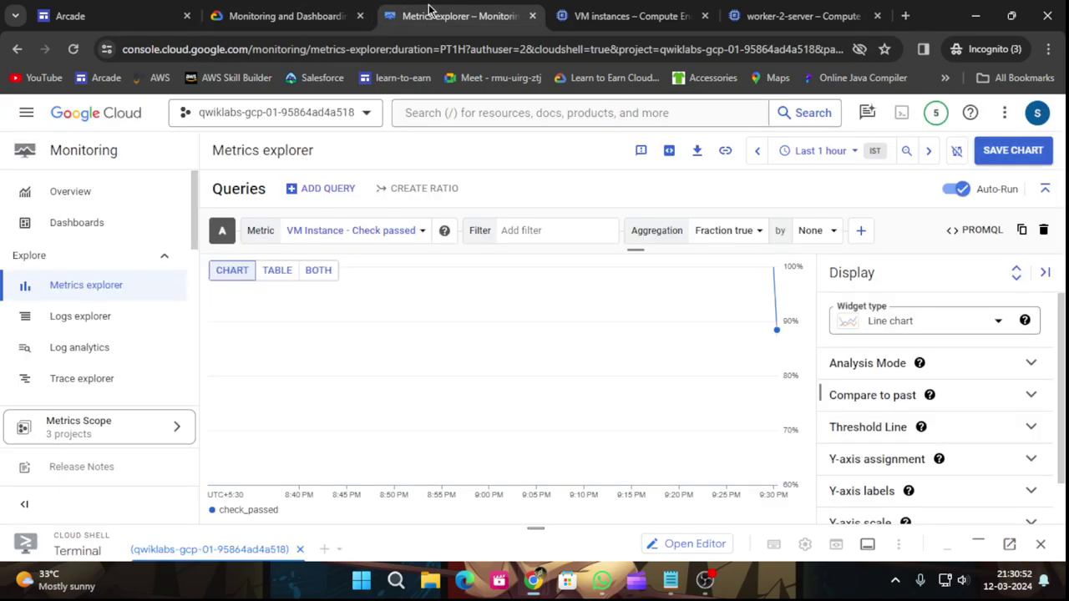
Add a chart filter on the checked_resource_id label.
left_click(545, 231)
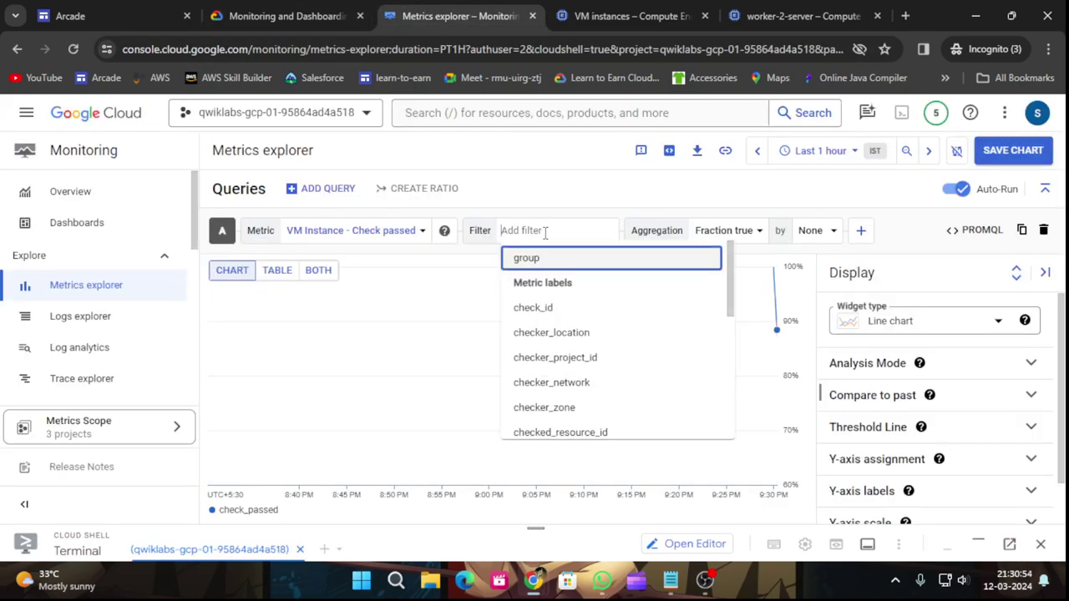
left_click(282, 10)
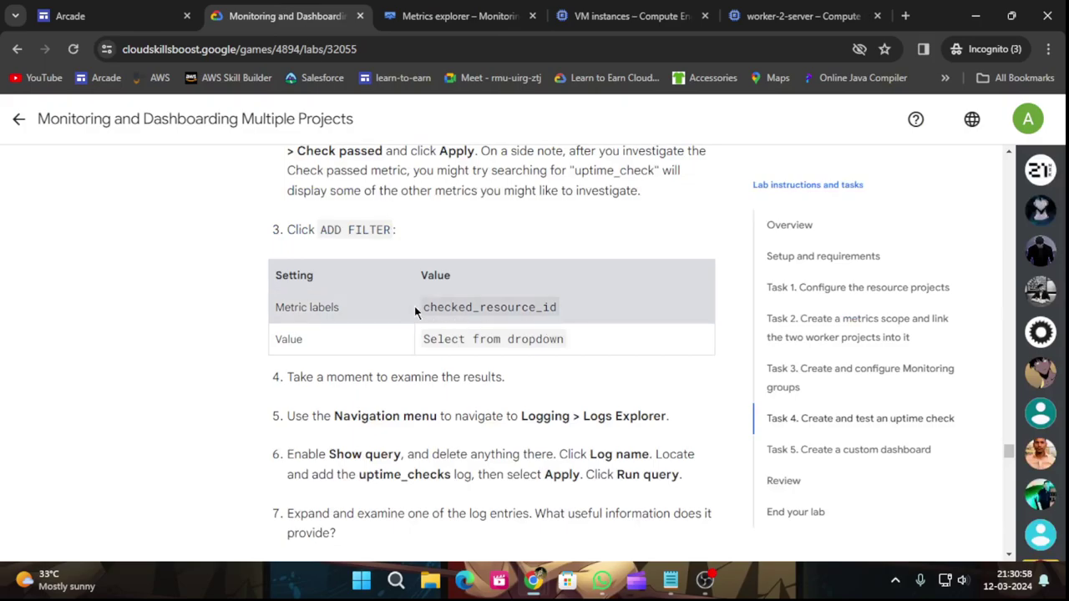
left_click(434, 10)
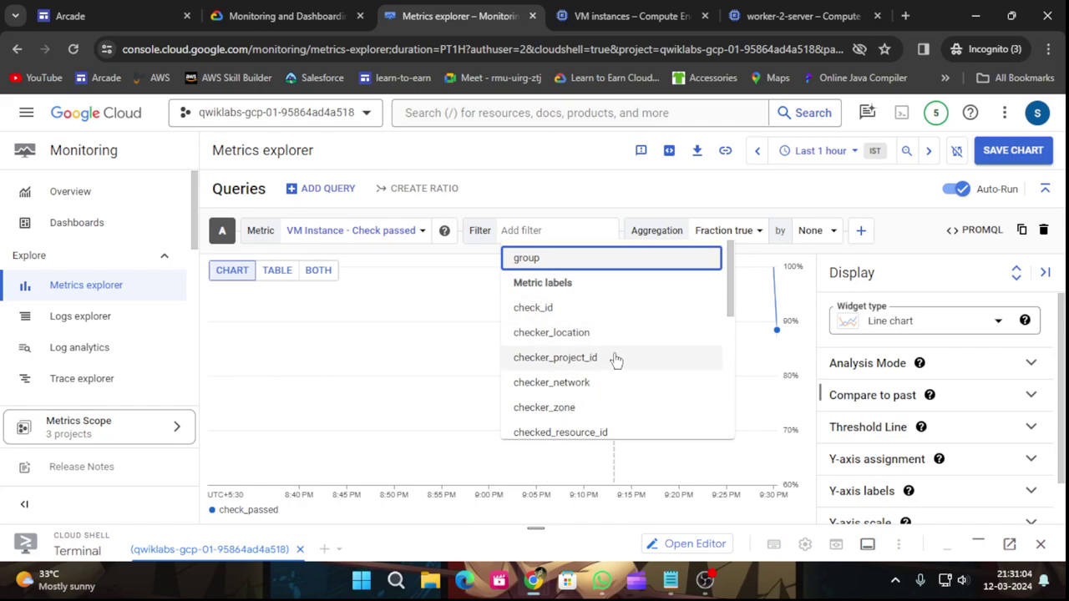
scroll(616, 323, "down", 2)
left_click(585, 354)
left_click(286, 12)
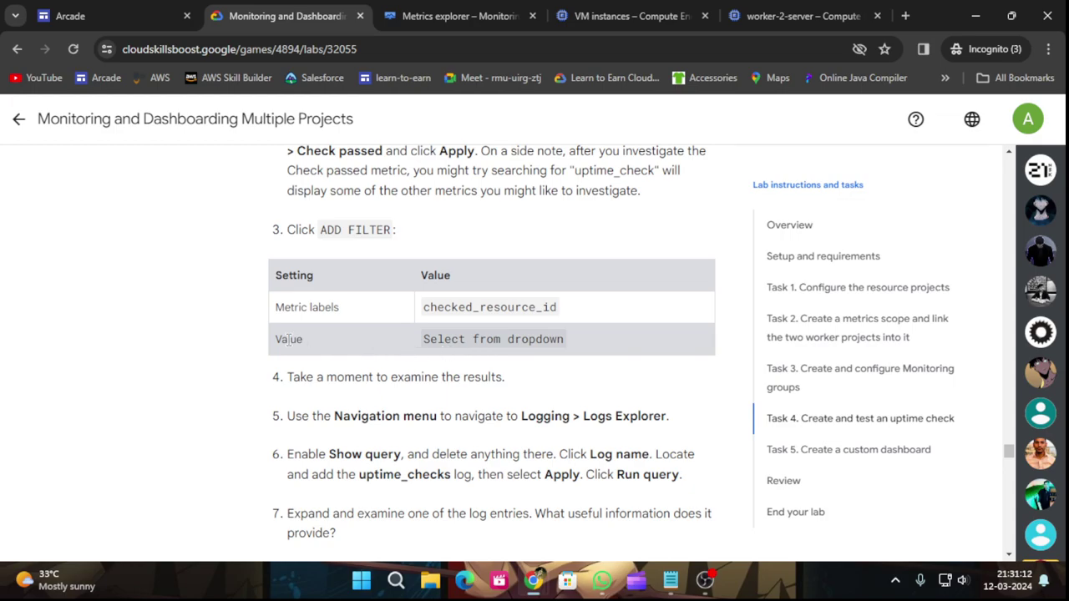
left_click(412, 10)
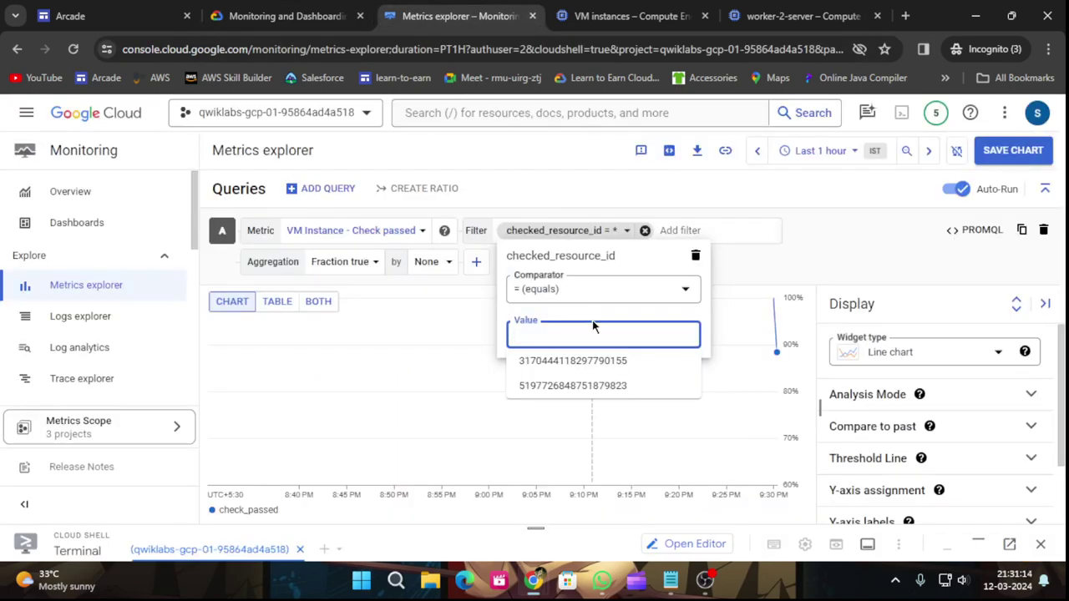
left_click(576, 369)
left_click(265, 7)
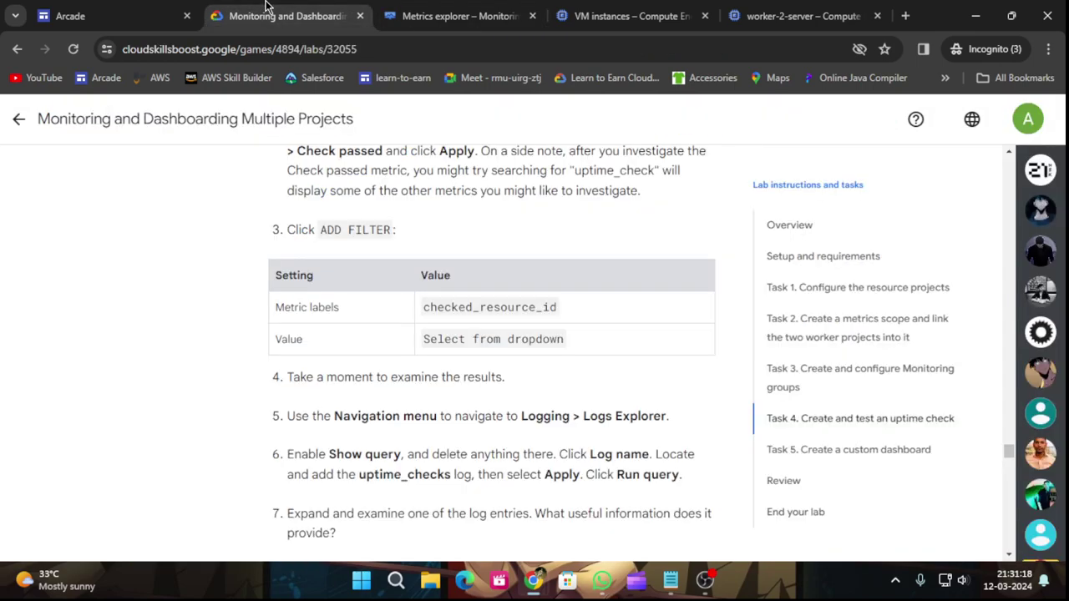
scroll(444, 353, "down", 2)
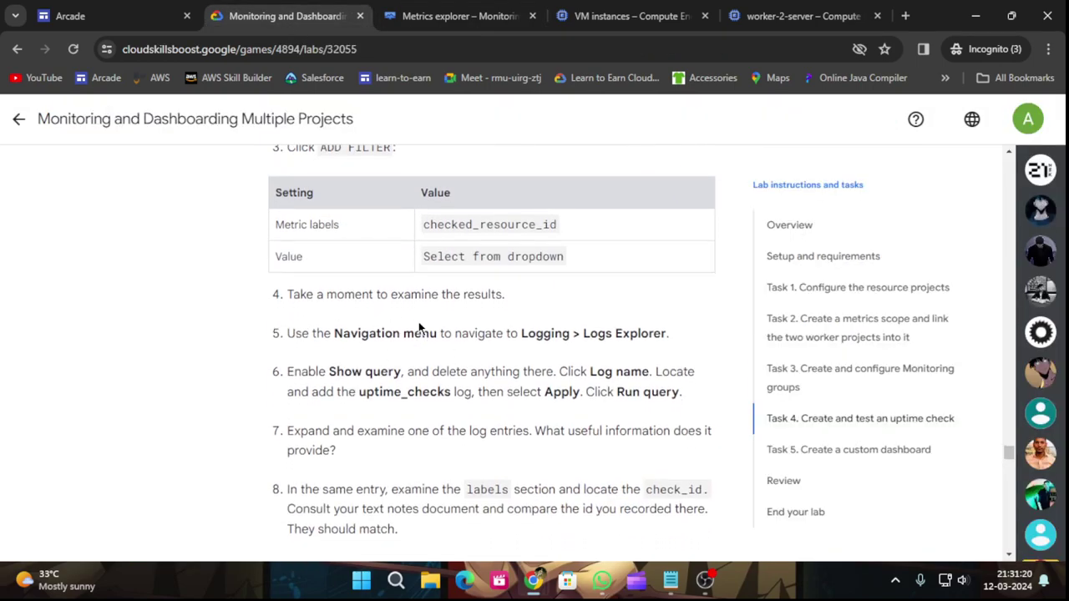
scroll(383, 322, "down", 1)
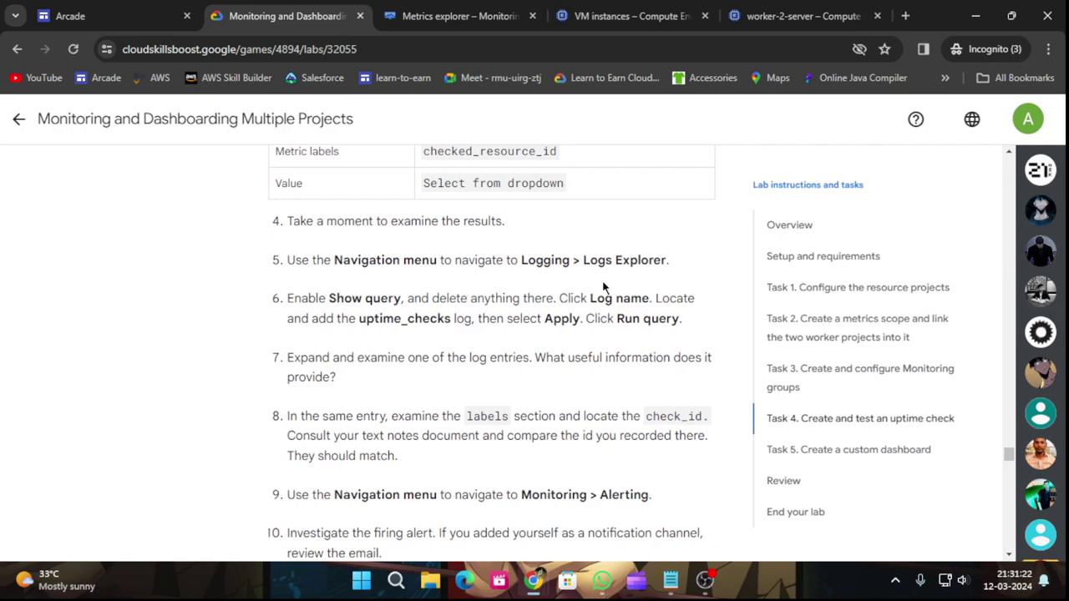
scroll(628, 284, "down", 1)
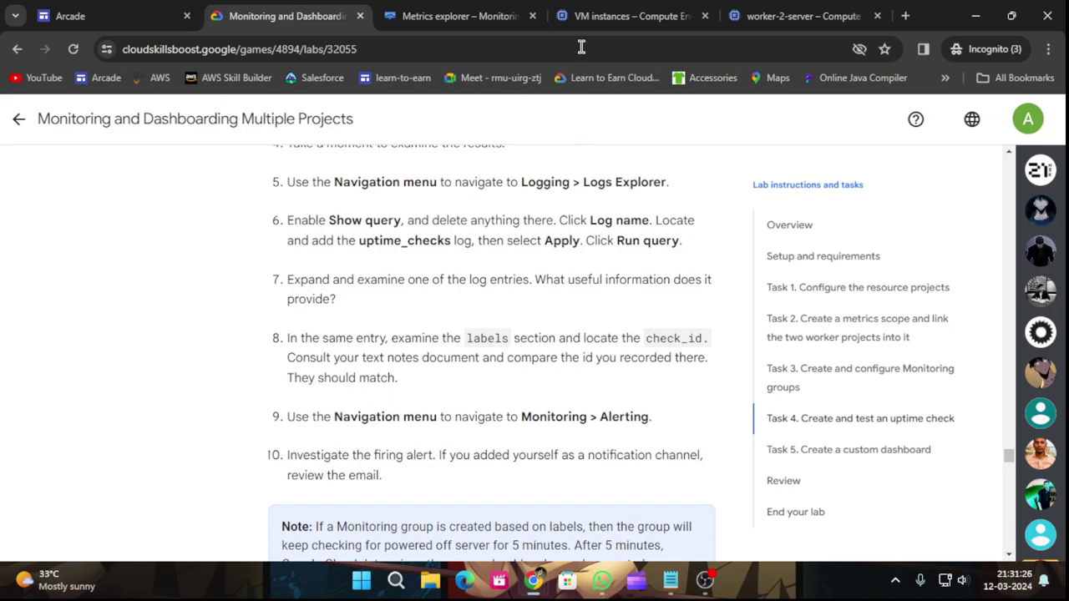
left_click(484, 10)
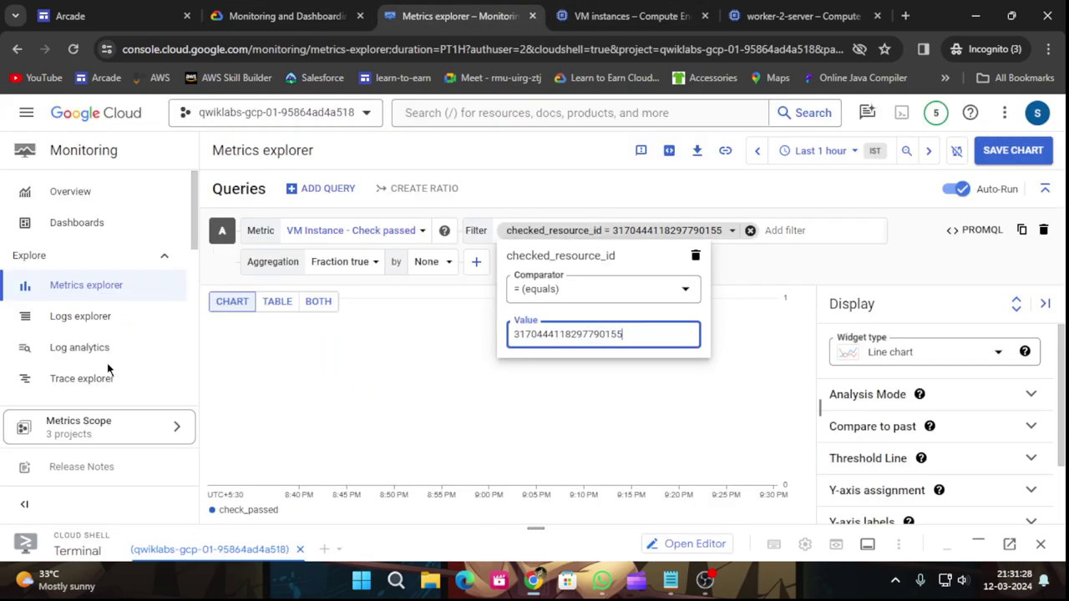
key("Return")
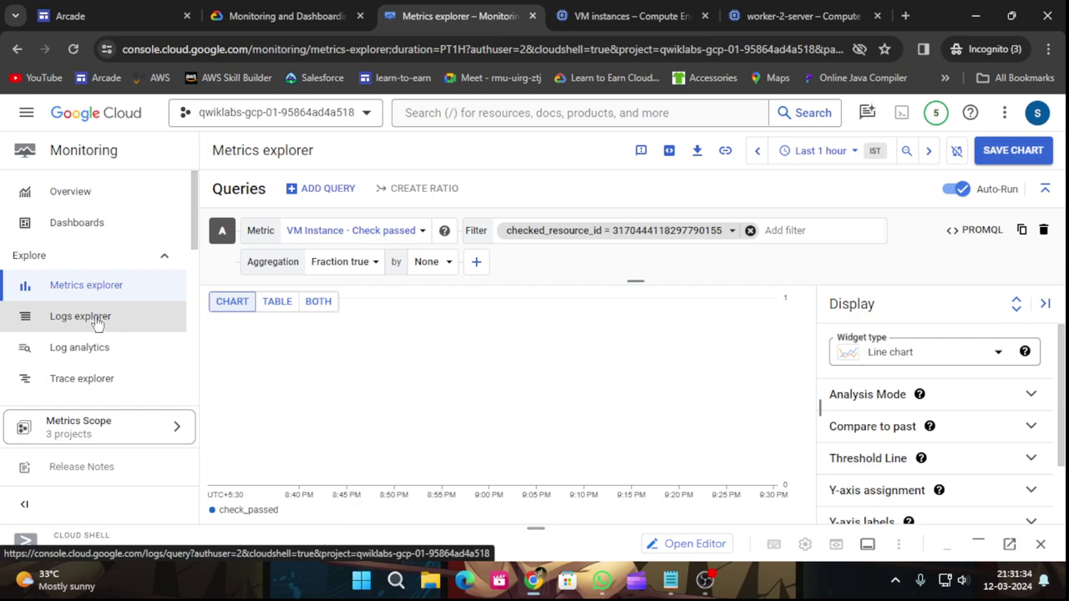
Open Logs Explorer from the sidebar and dismiss the recent queries tip.
left_click(98, 322)
left_click(278, 12)
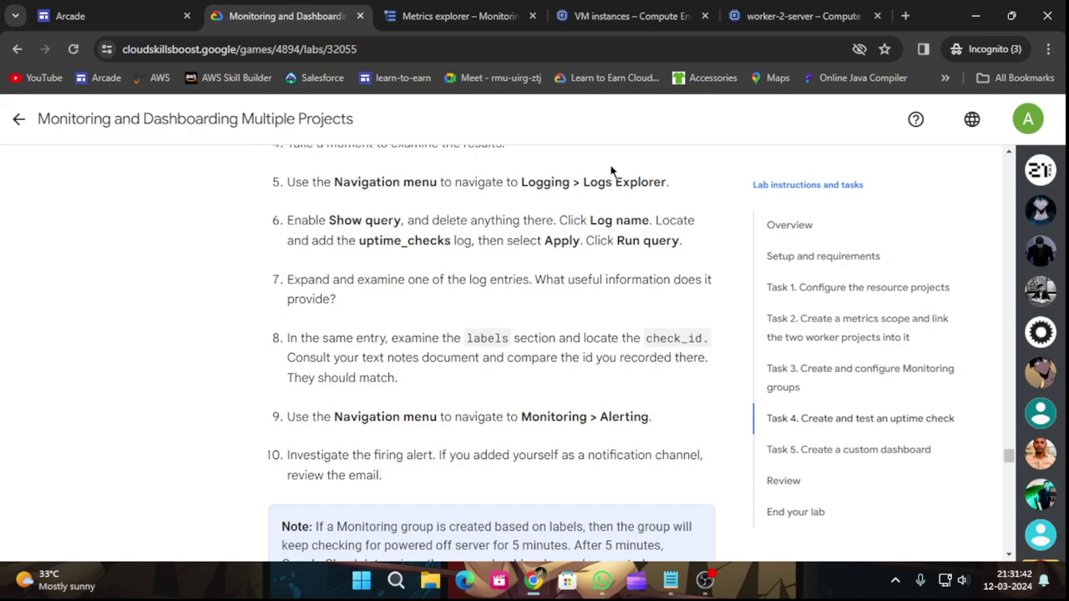
left_click_drag(521, 182, 571, 184)
left_click(459, 16)
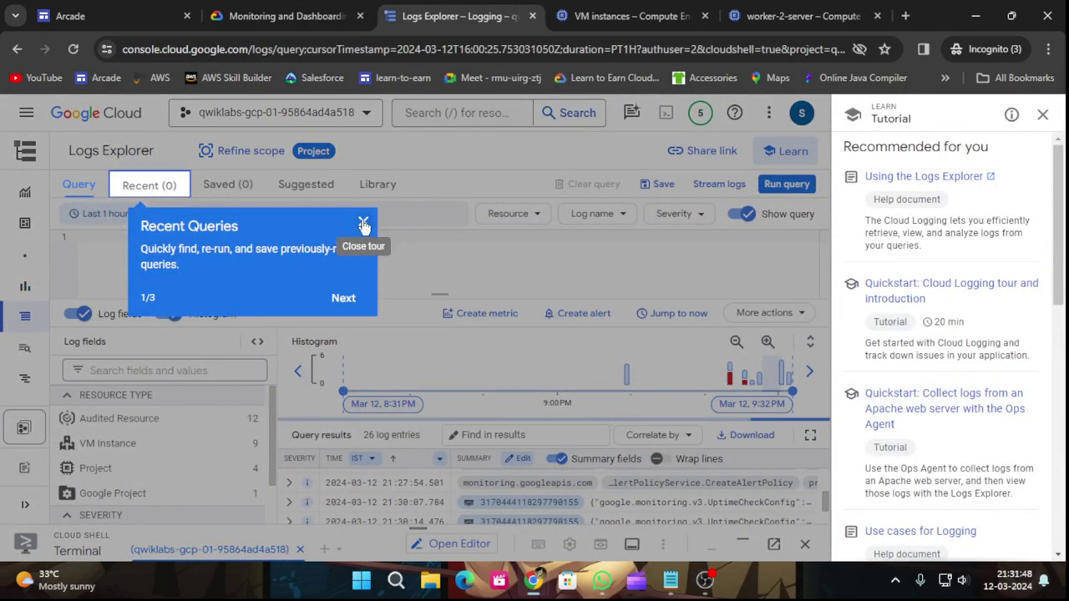
left_click(363, 221)
Search the console for 'Logging' and open the Logs explorer result.
left_click(455, 112)
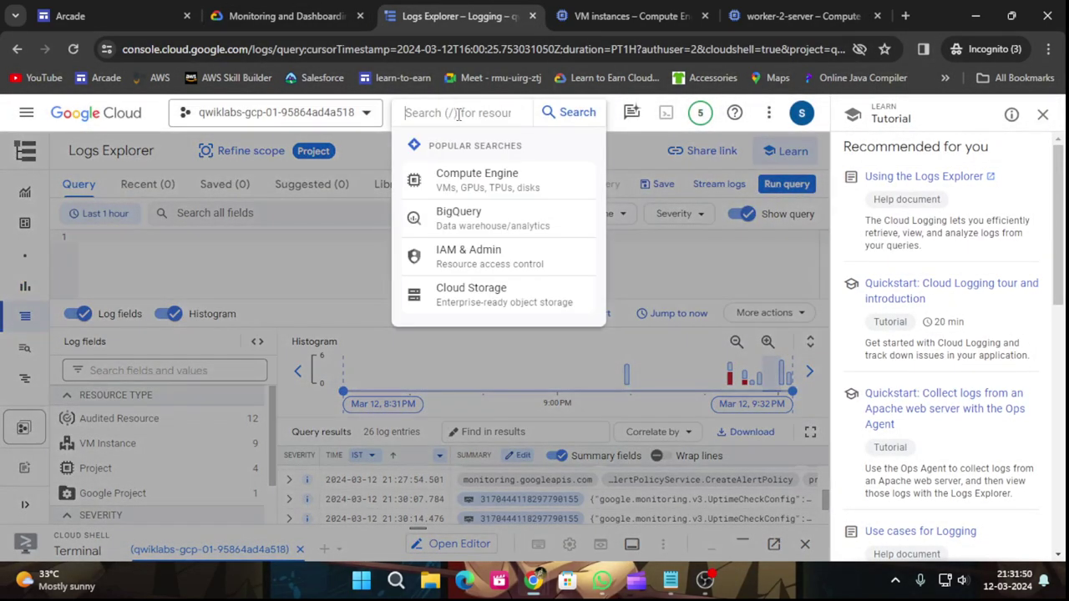
type("Logging")
key("Return")
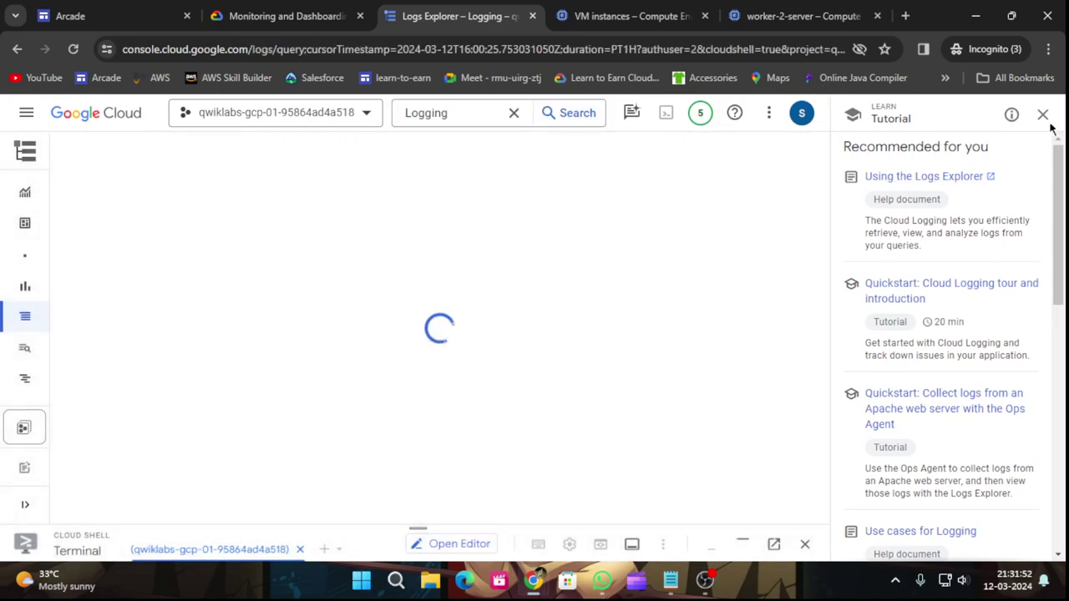
left_click(1043, 115)
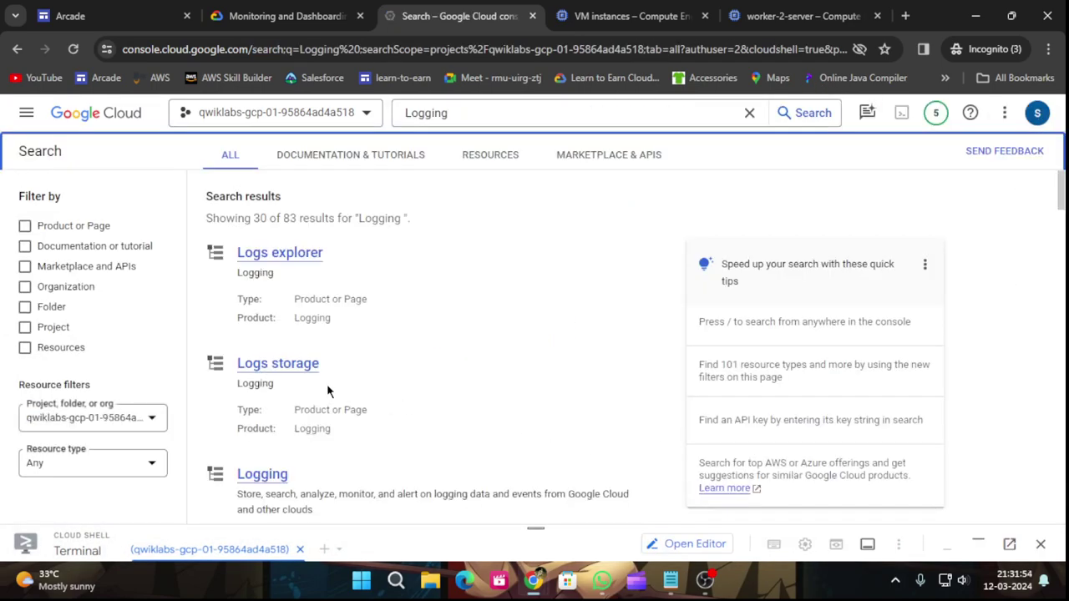
left_click(251, 254)
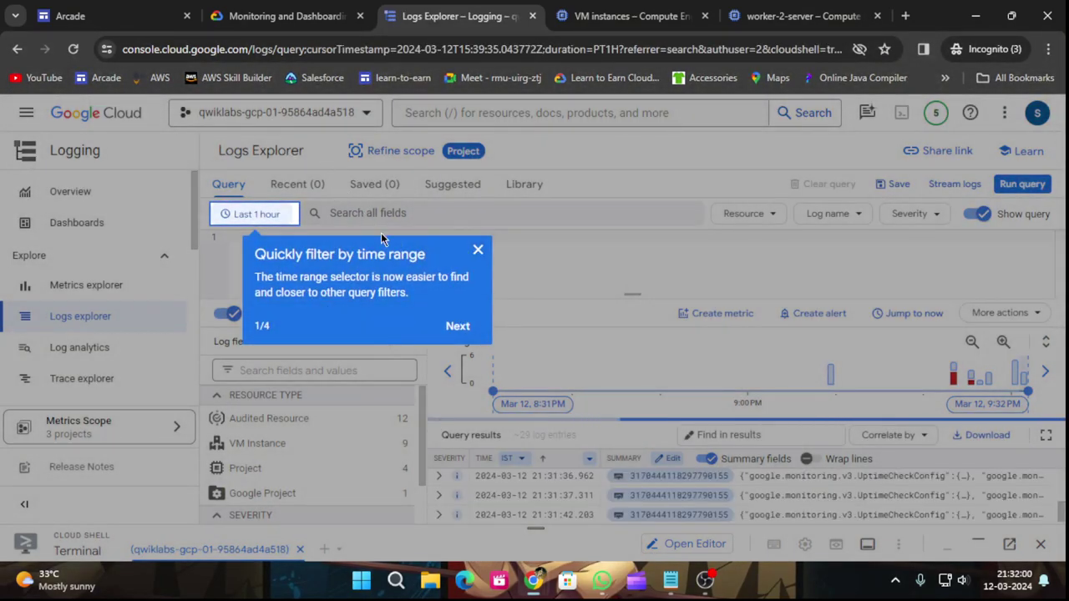
Close the time-range tour tip, toggle Show query off and back on, and focus line 1 of the empty query.
left_click(478, 251)
left_click(284, 16)
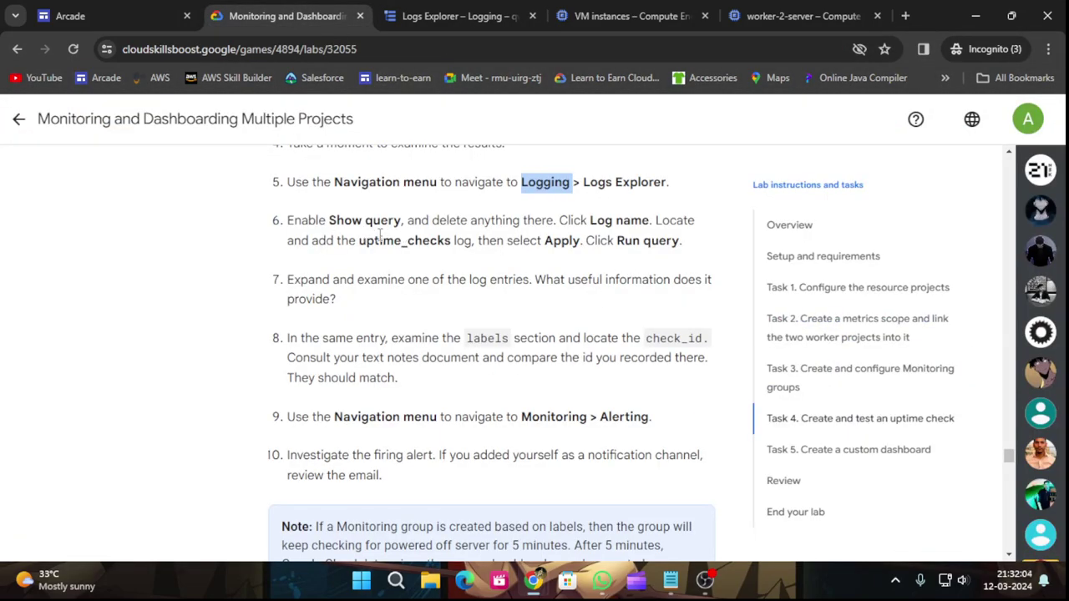
left_click(462, 10)
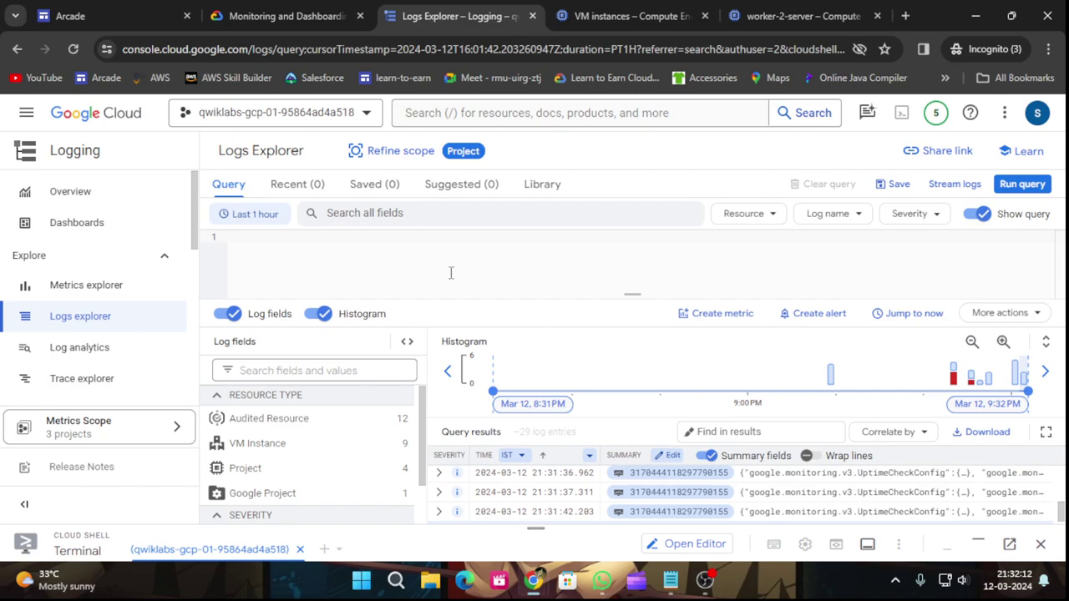
left_click(255, 10)
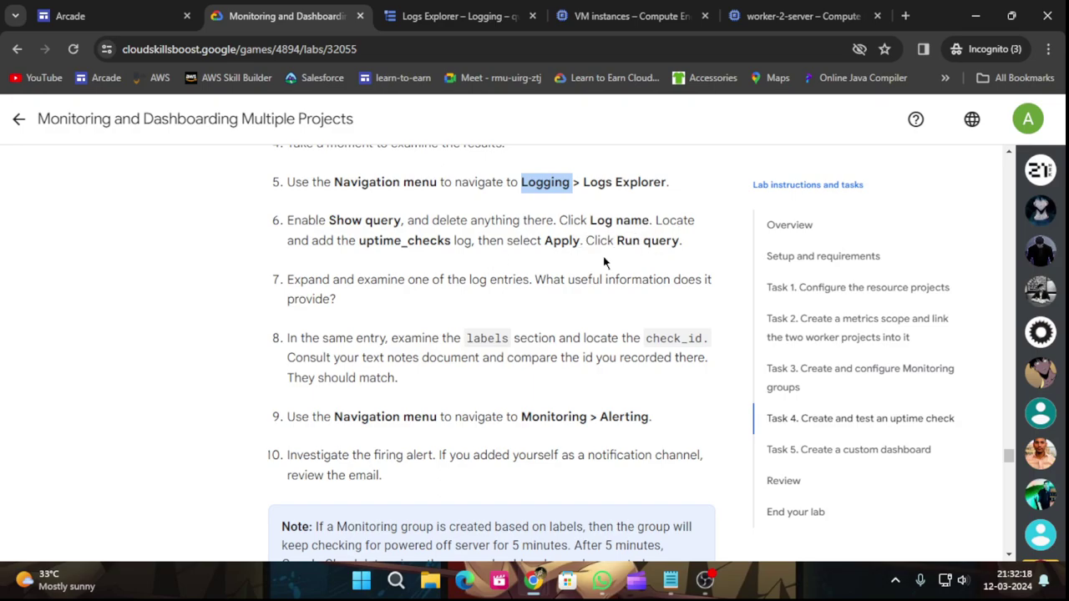
left_click(435, 10)
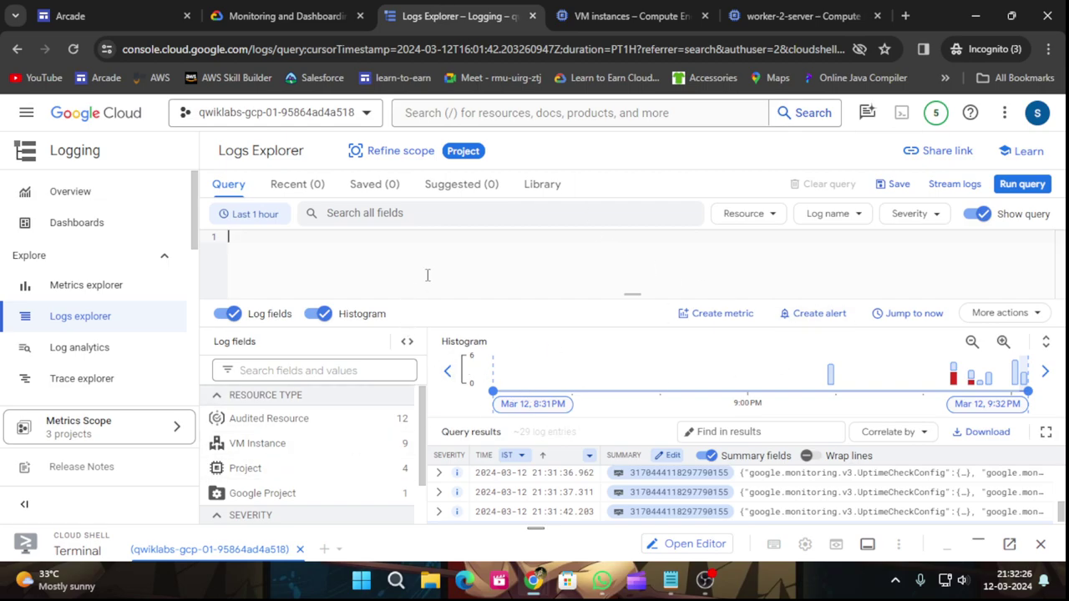
left_click(284, 16)
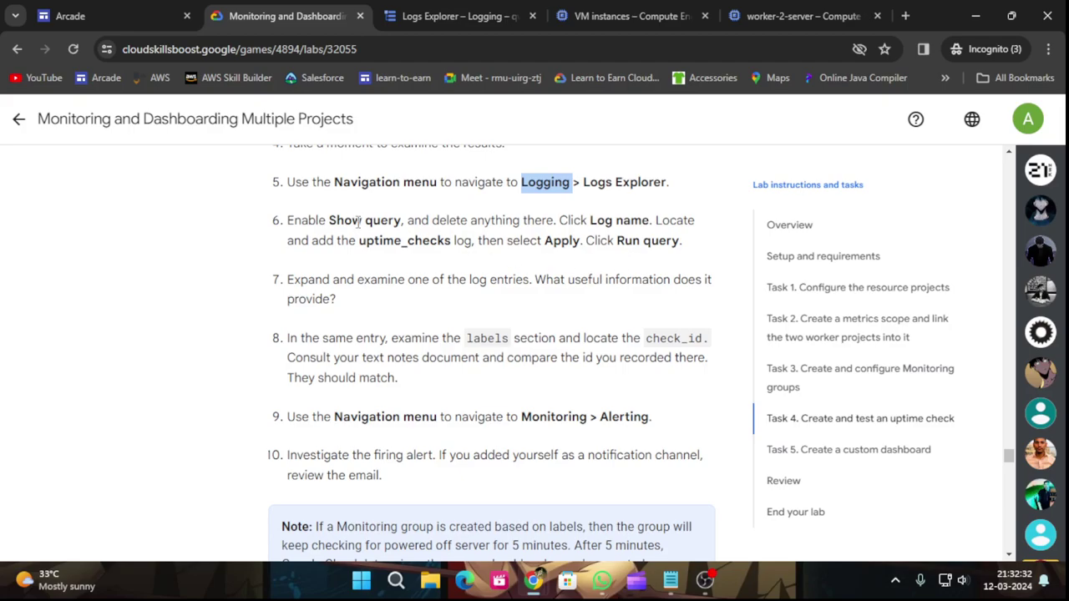
left_click(443, 16)
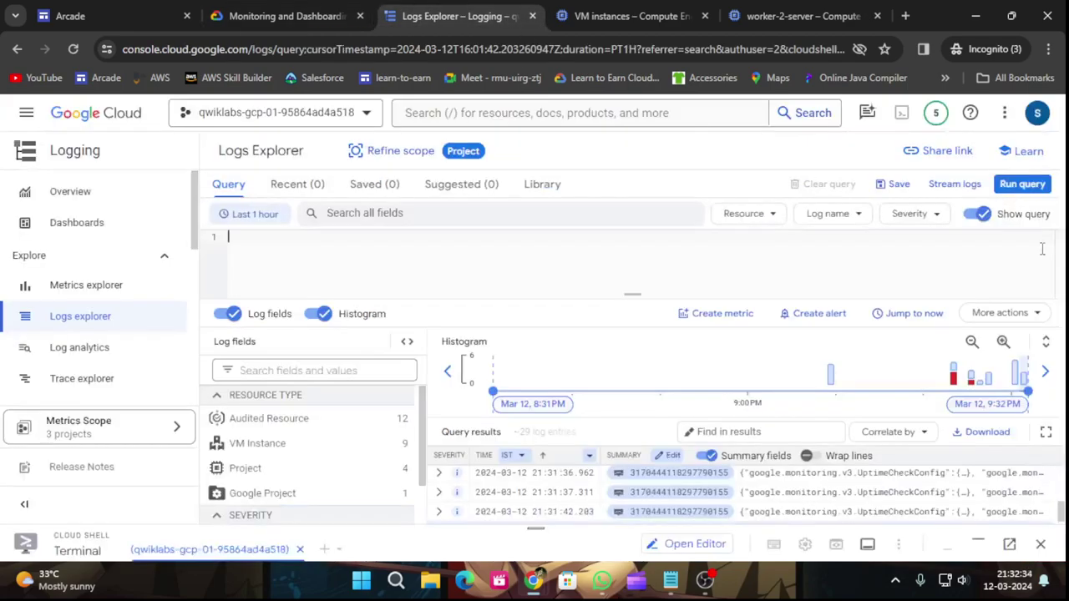
left_click(982, 215)
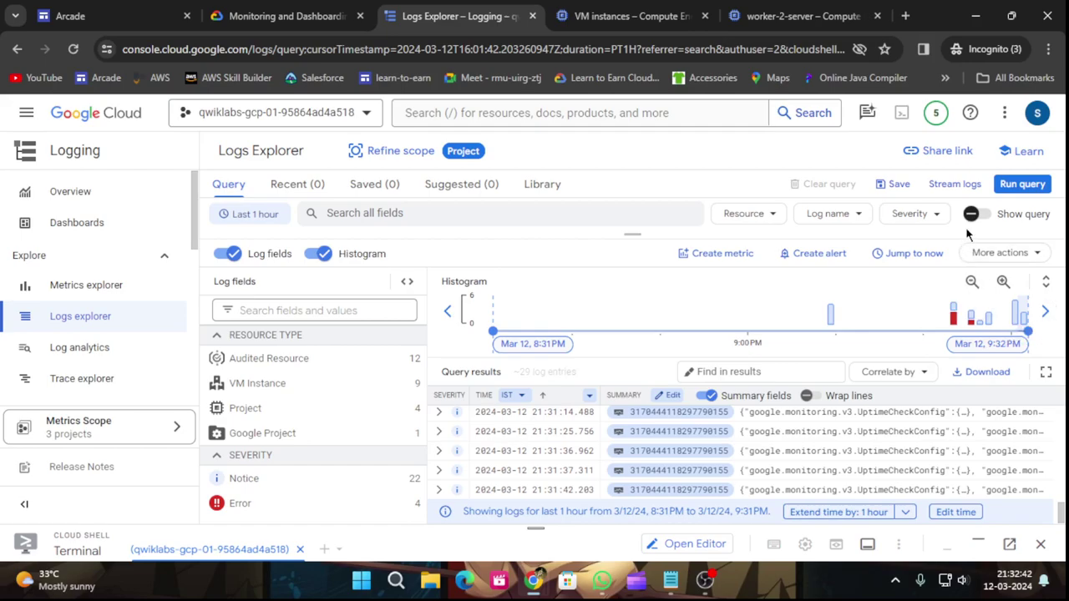
left_click(973, 214)
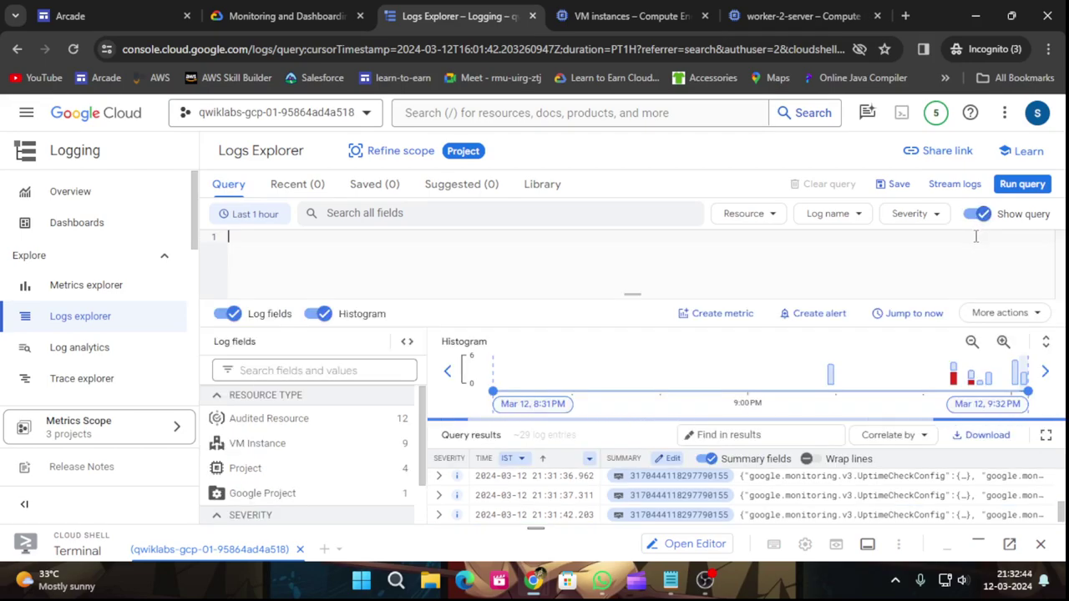
left_click(784, 237)
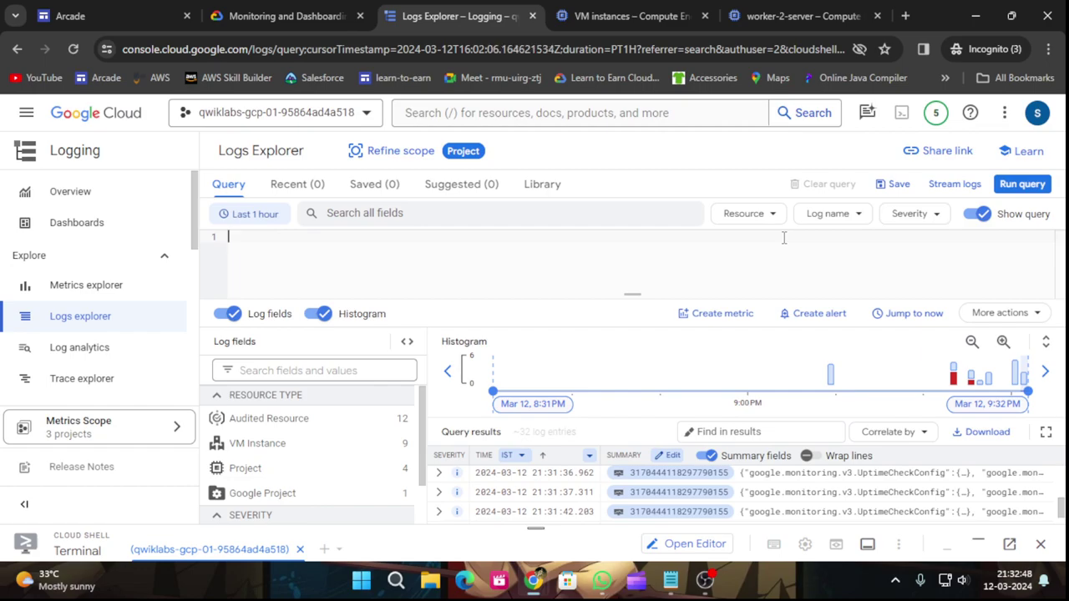
Pick uptime_checks from the Log name list in Logs Explorer.
left_click(860, 219)
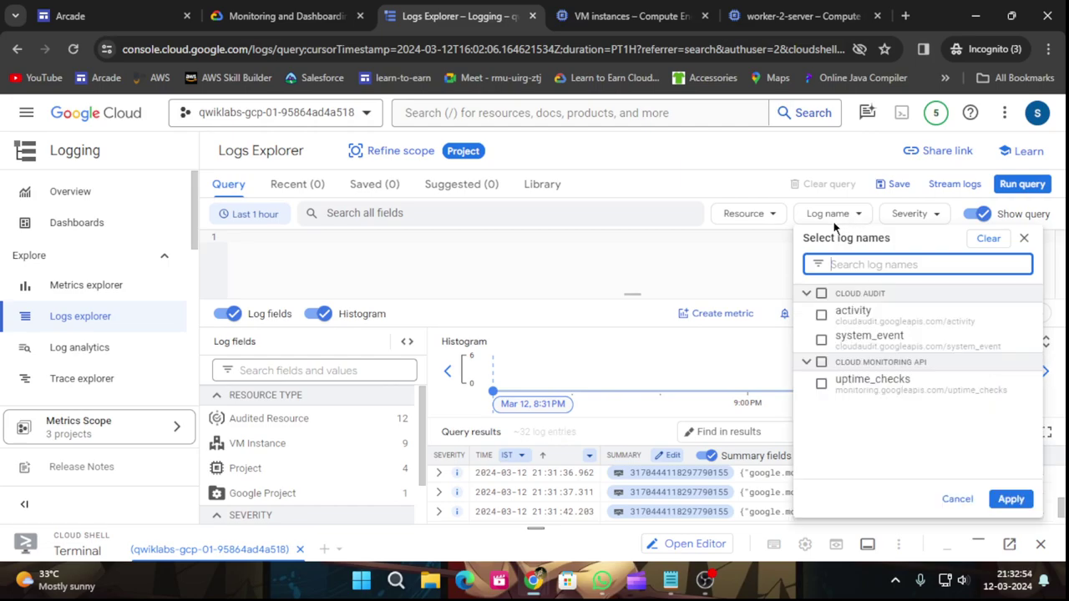
left_click(262, 10)
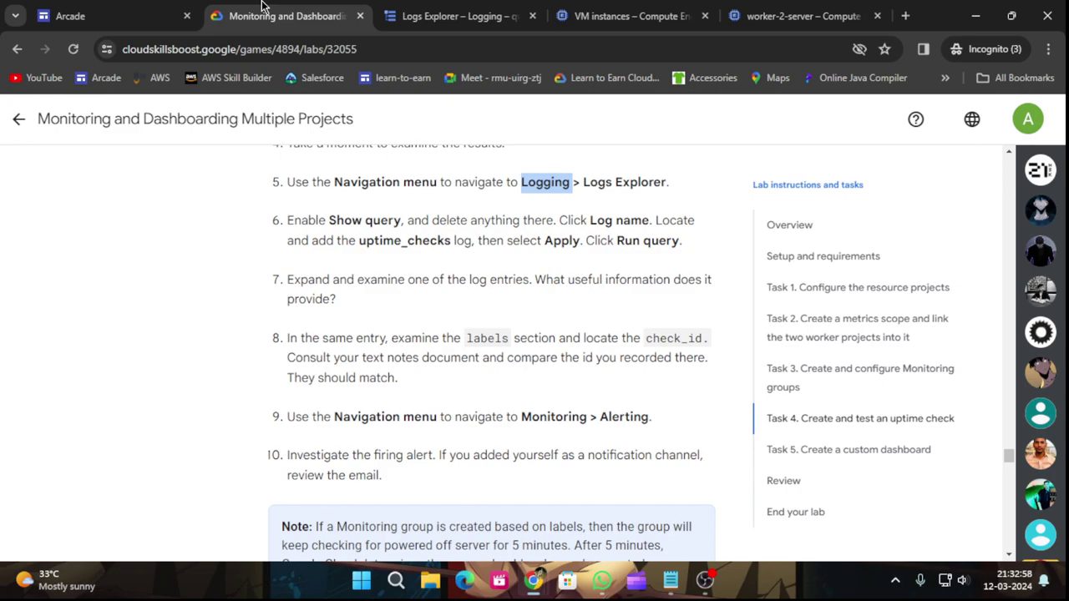
left_click(440, 10)
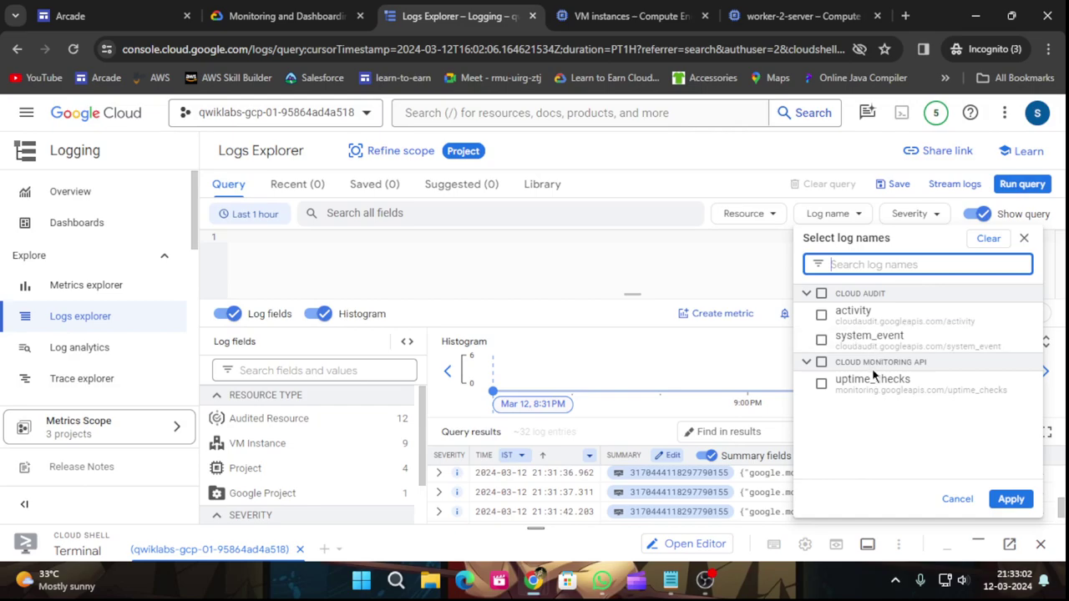
left_click(886, 391)
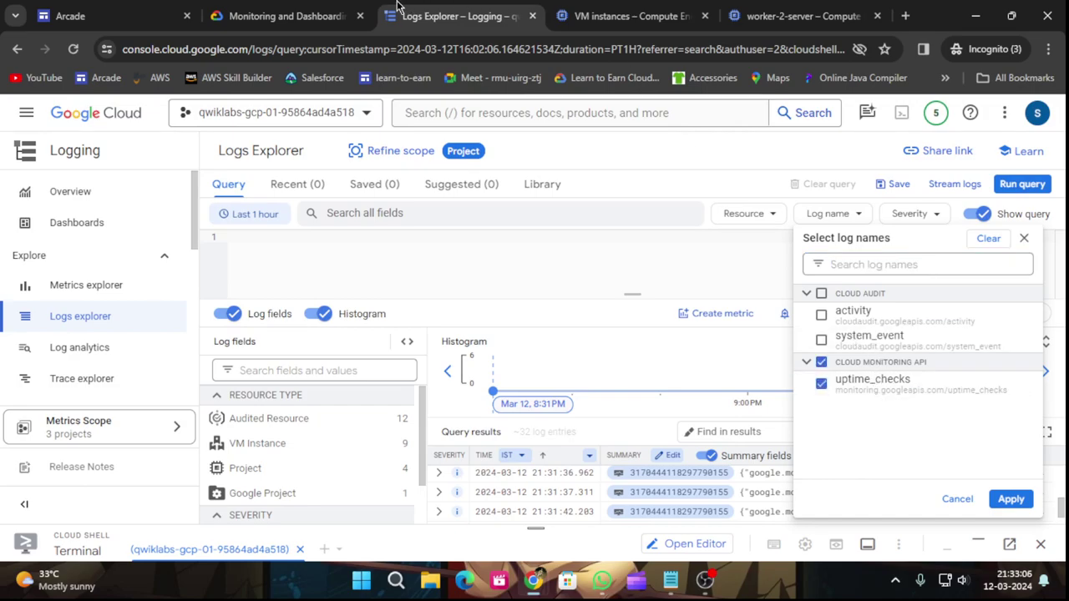
left_click(318, 9)
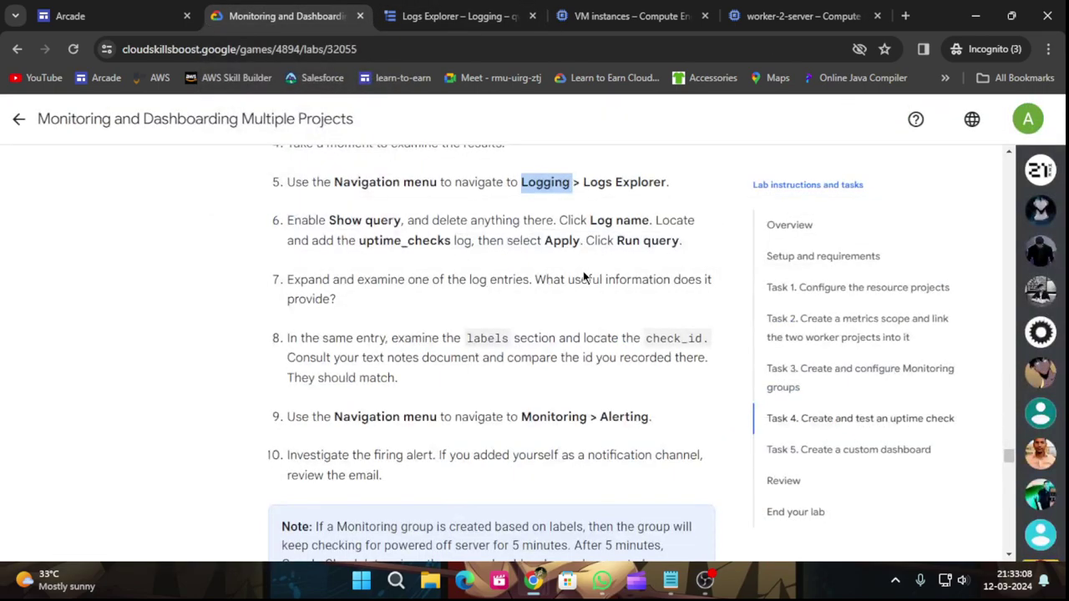
left_click(449, 12)
Apply the uptime_checks log filter and run the query to list its 18 entries.
left_click(1012, 499)
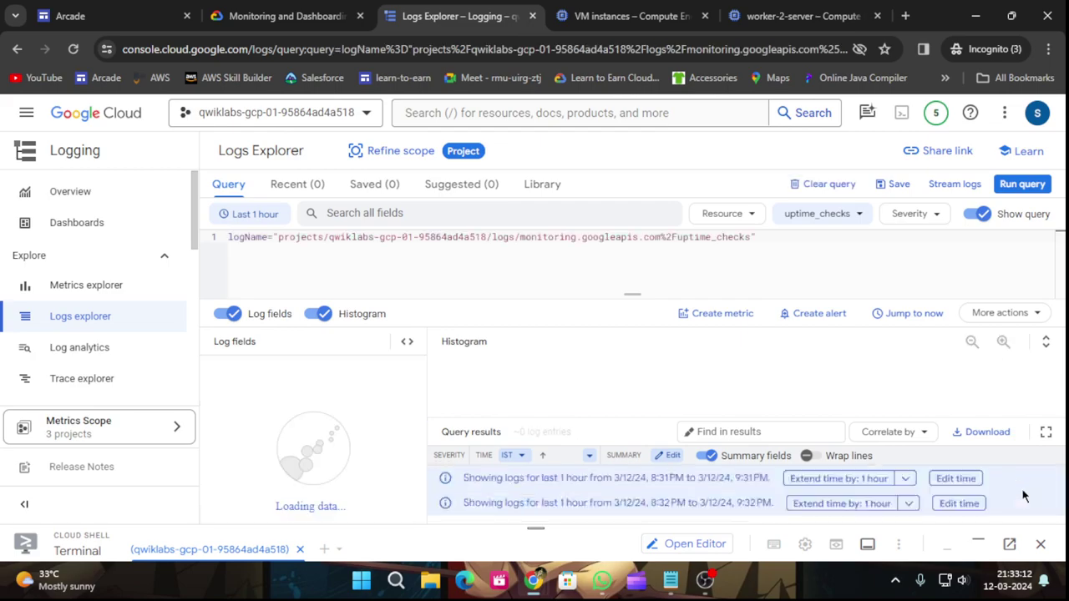
left_click(1015, 187)
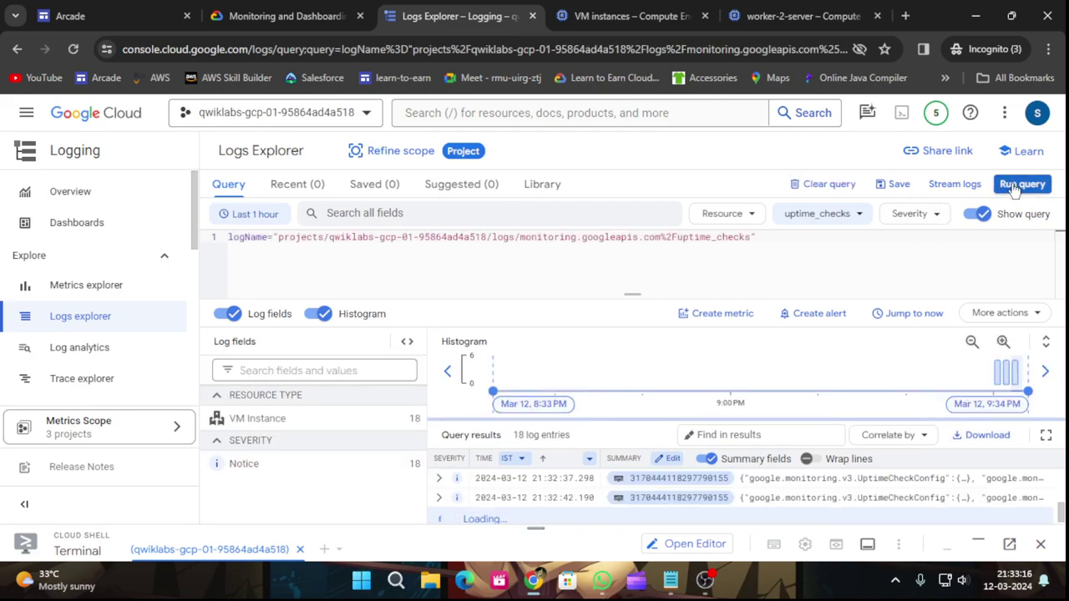
left_click(1014, 187)
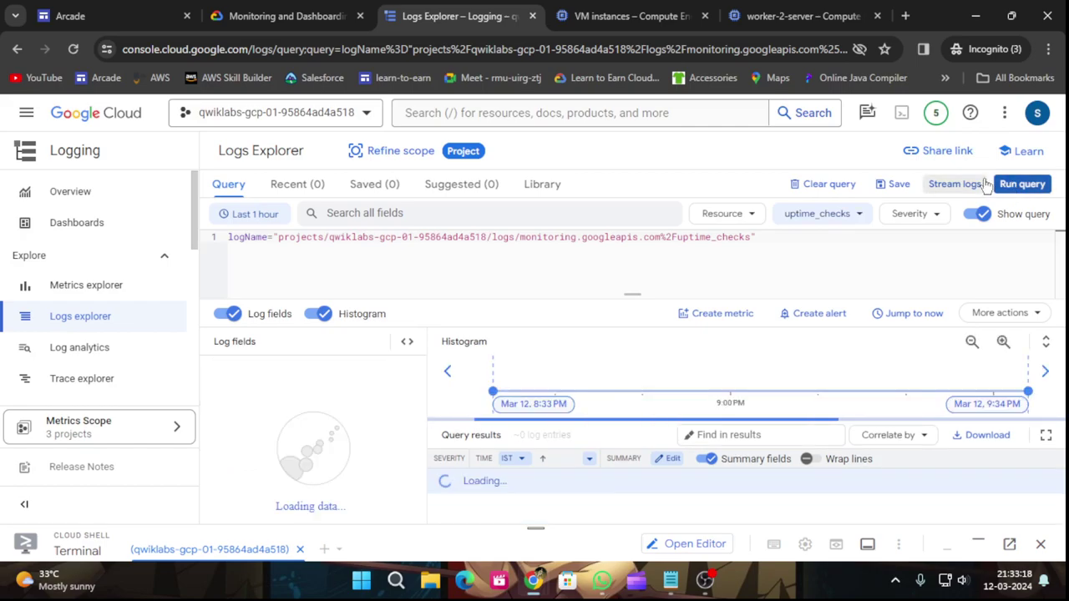
left_click(308, 7)
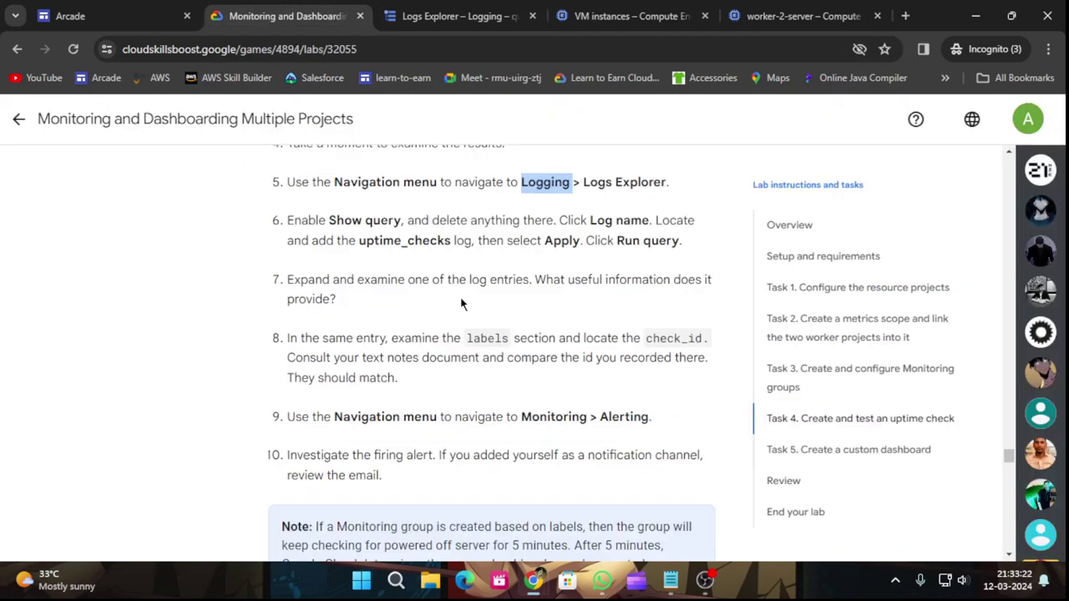
scroll(630, 304, "down", 3)
scroll(254, 334, "up", 2)
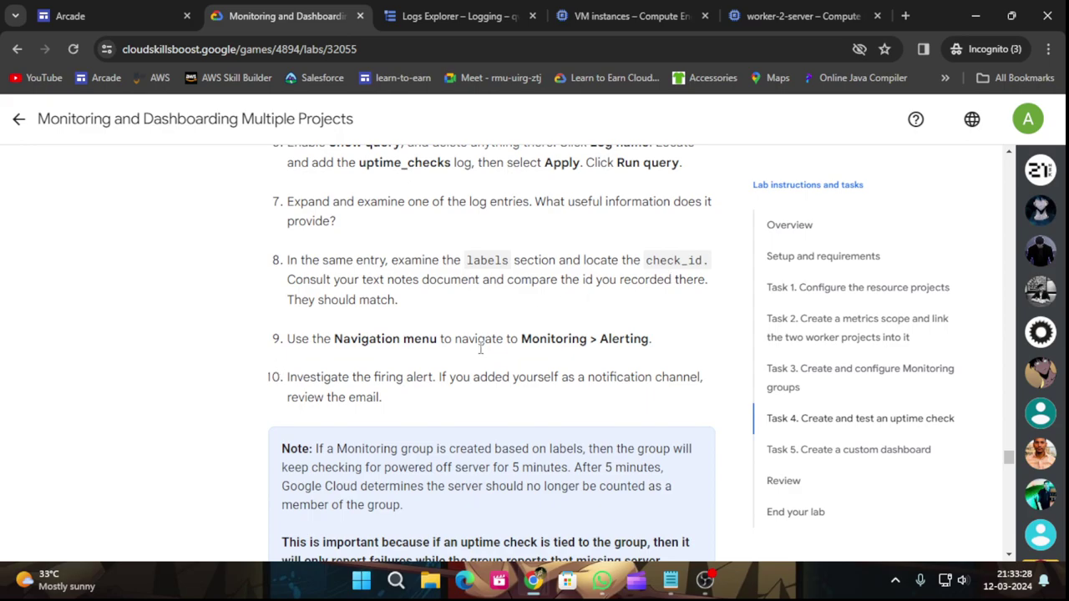
scroll(586, 358, "down", 1)
left_click(455, 15)
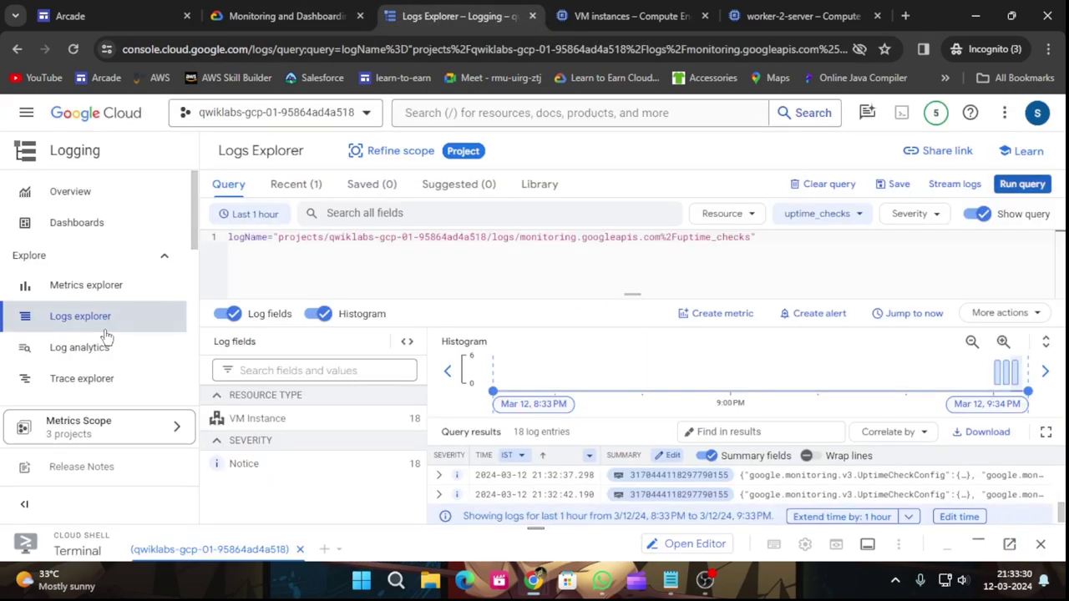
scroll(118, 333, "down", 2)
Open Monitoring Alerting, then run Check my progress for the 'Create and test an uptime check' task.
left_click(83, 208)
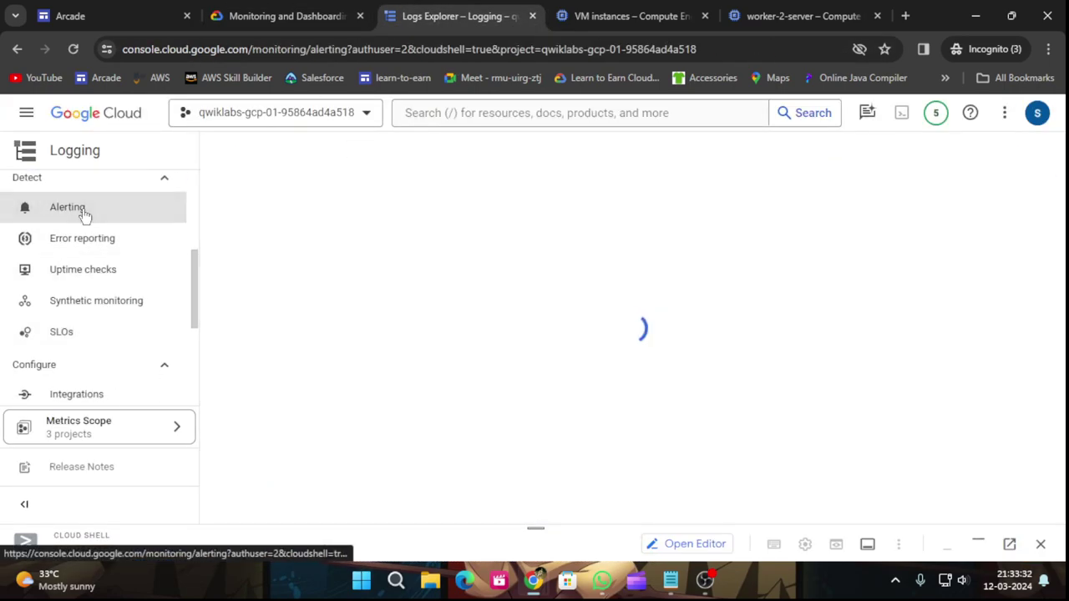
left_click(219, 10)
scroll(525, 373, "down", 3)
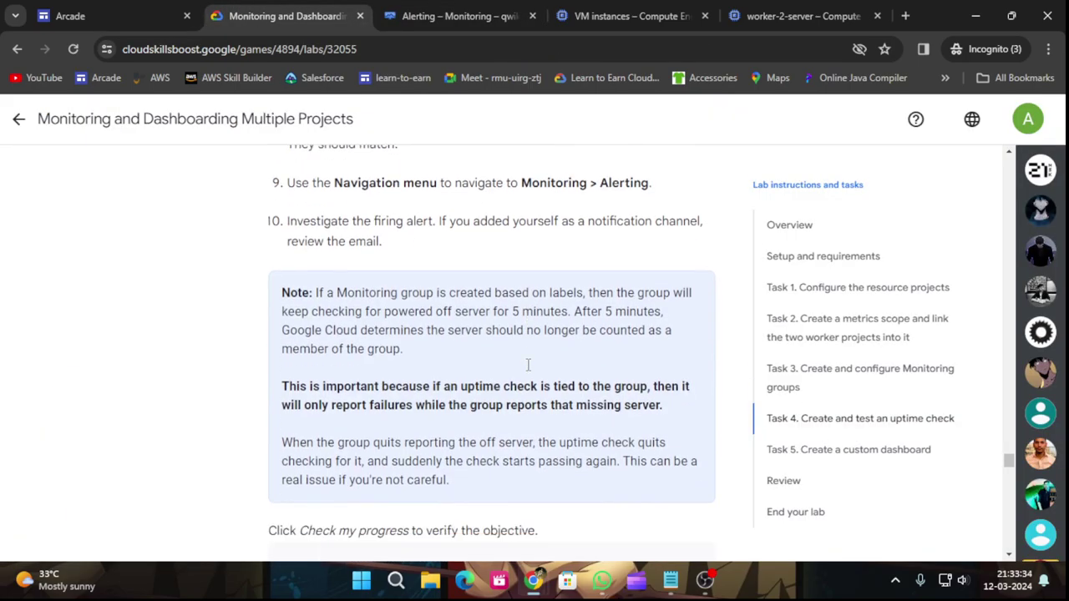
left_click(458, 444)
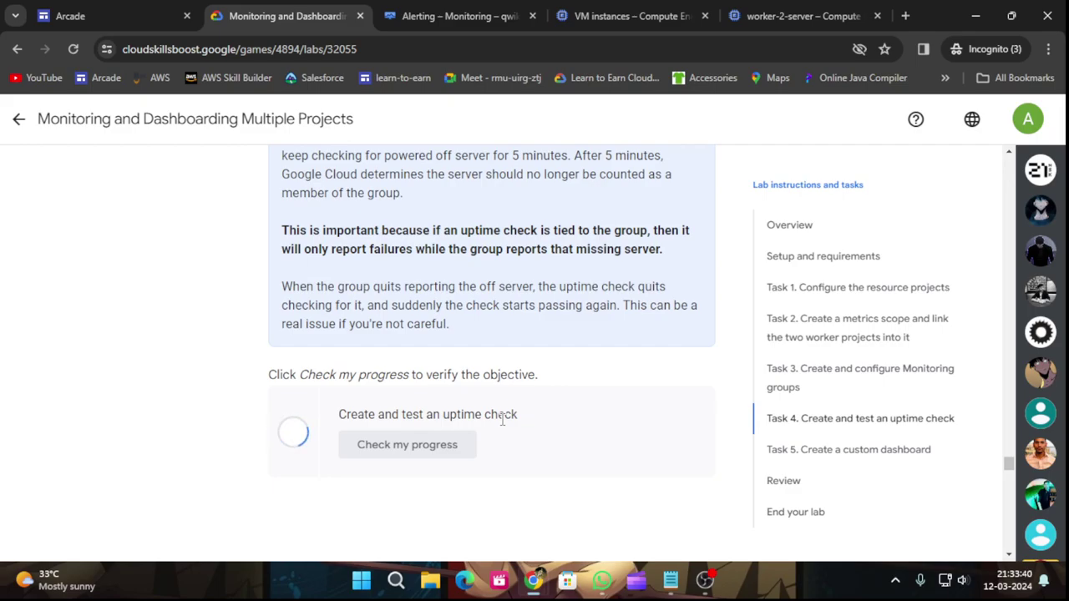
Scroll down to read Task 5's custom dashboard instructions.
scroll(608, 412, "down", 1)
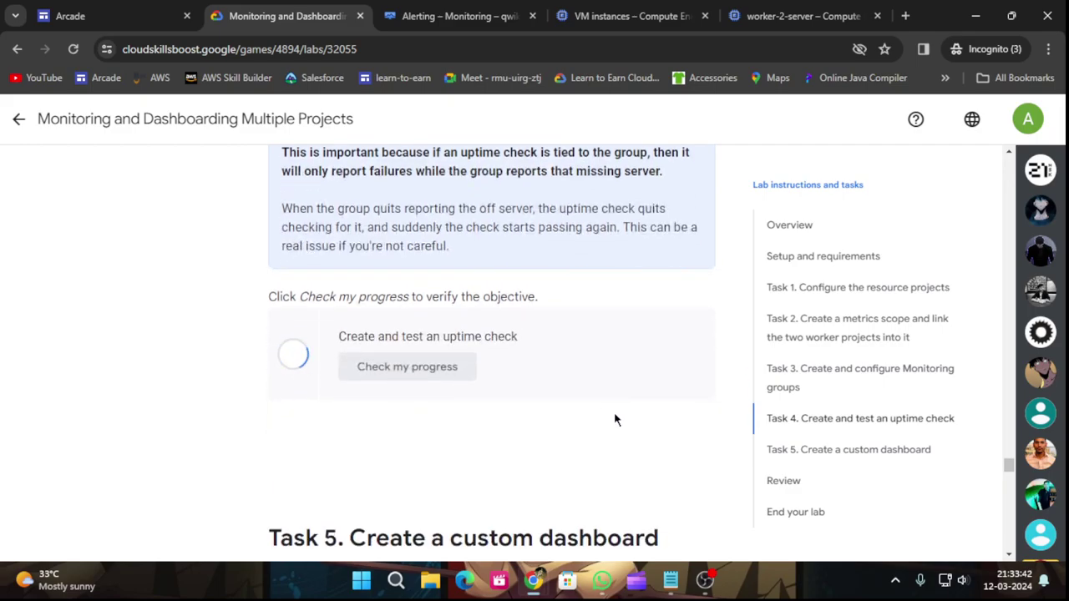
scroll(621, 424, "down", 1)
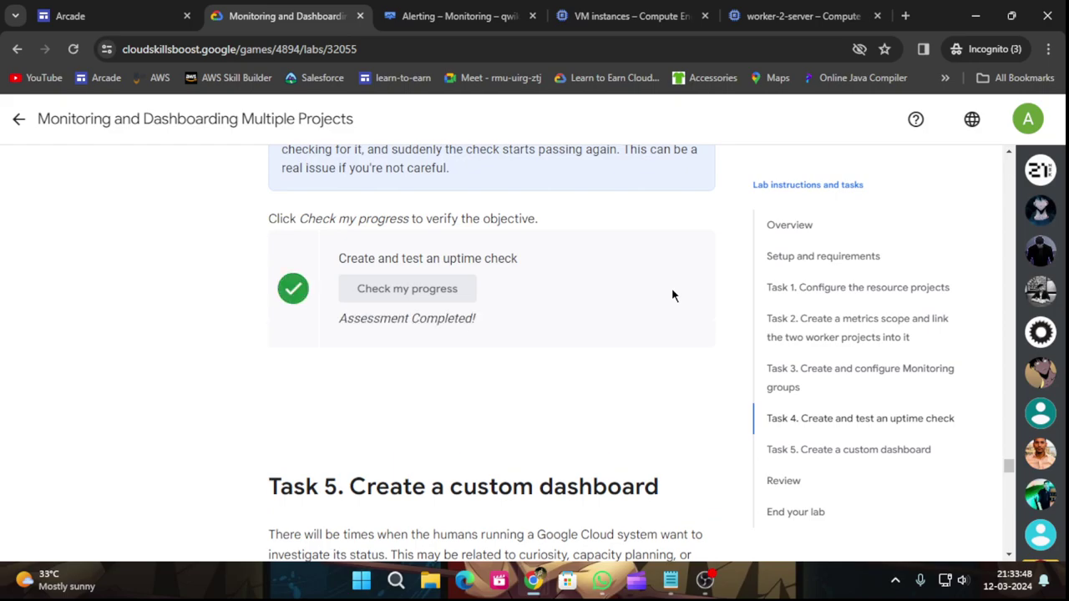
scroll(671, 289, "down", 2)
scroll(673, 296, "down", 6)
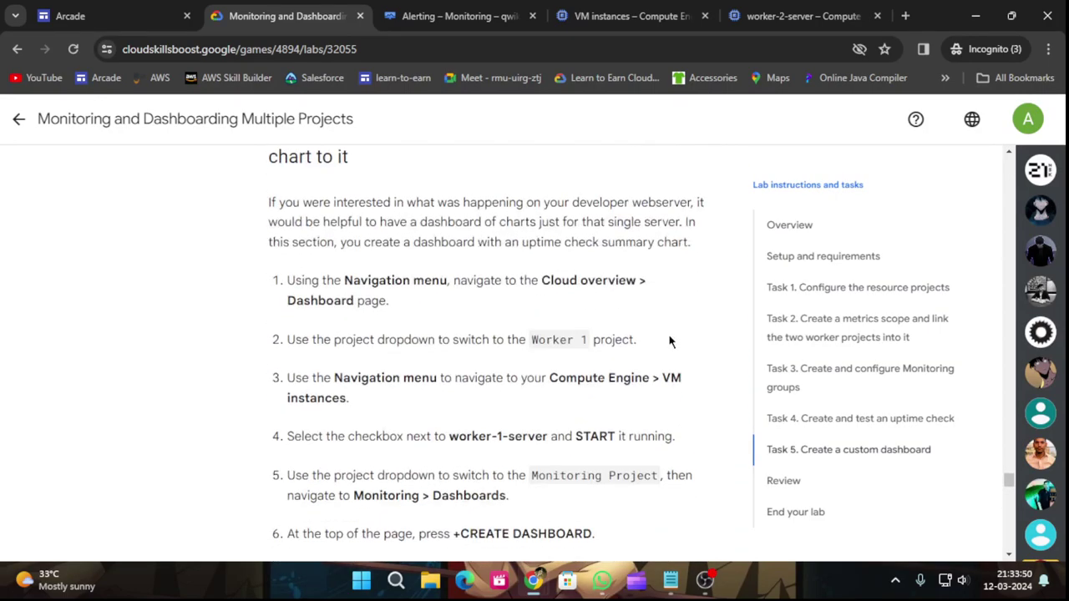
scroll(509, 323, "up", 1)
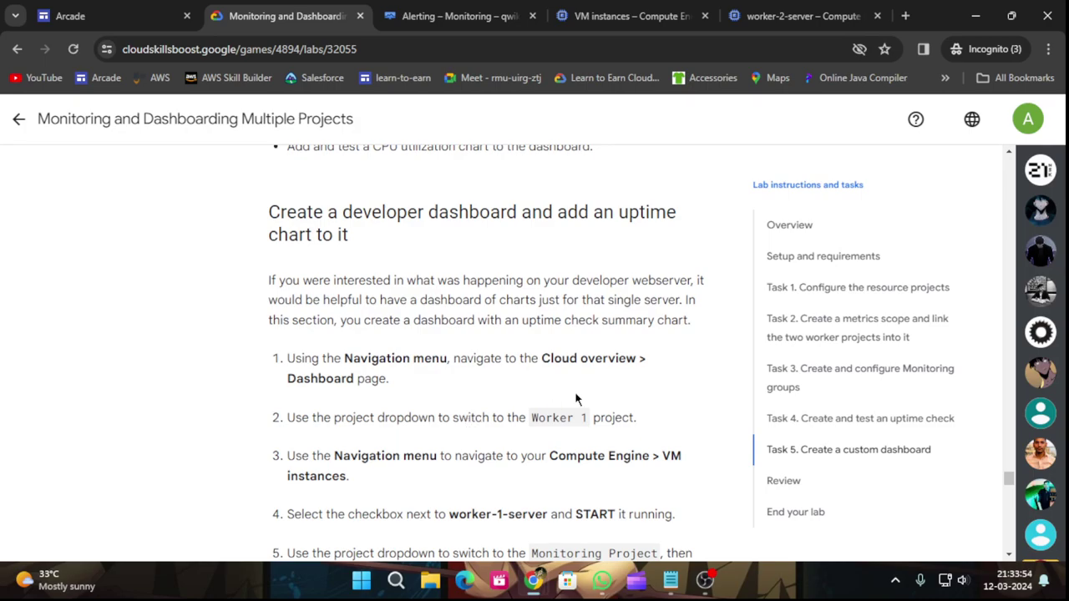
scroll(337, 401, "down", 1)
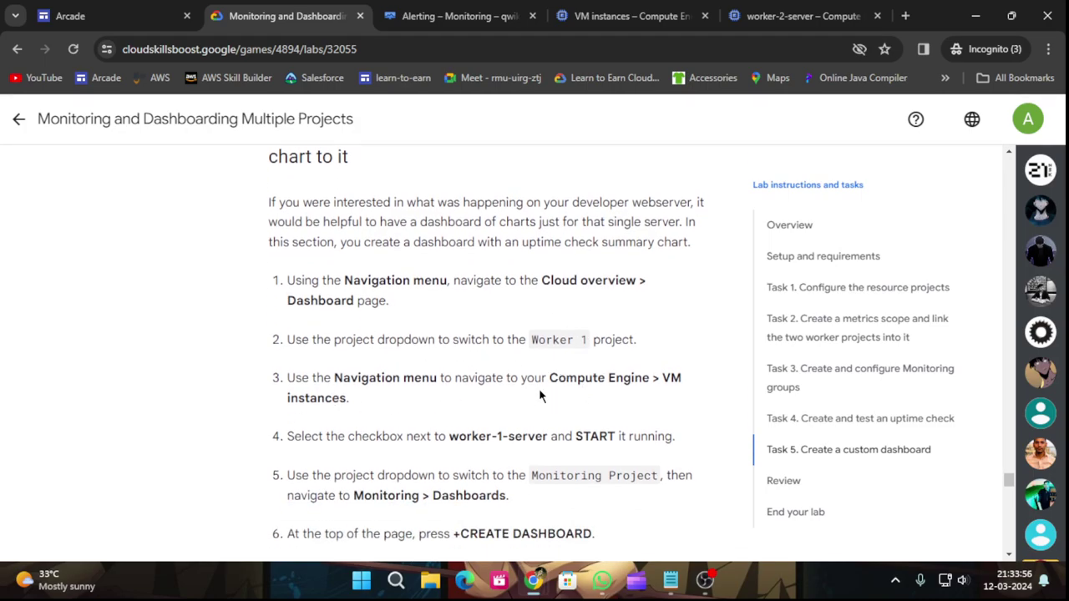
scroll(459, 359, "down", 1)
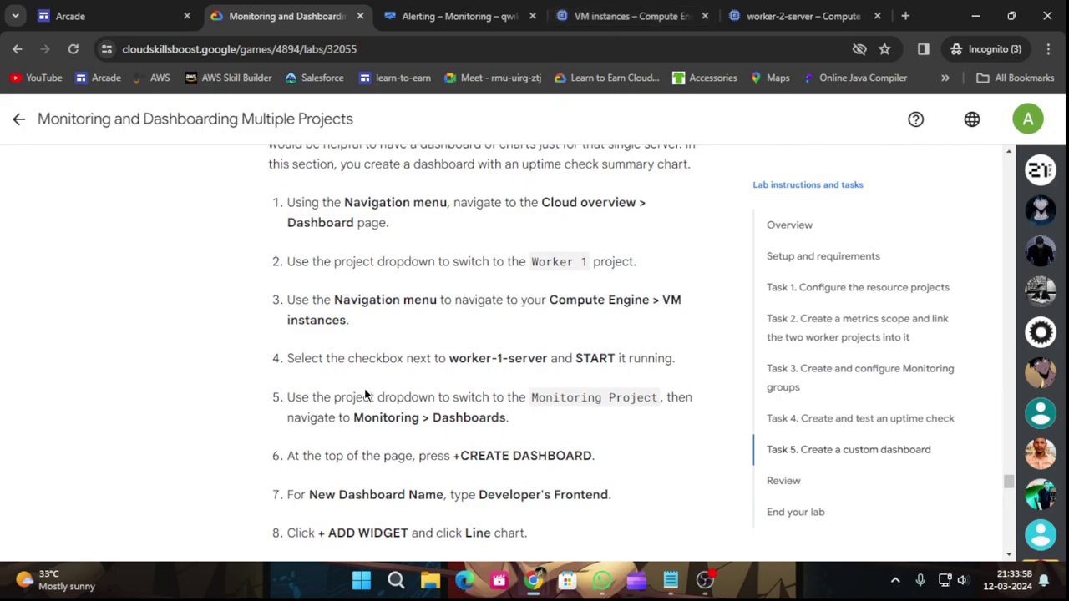
scroll(370, 389, "down", 1)
Start worker-1-server and refresh until it runs with external IP 35.226.218.24, then clear its selection.
left_click(647, 14)
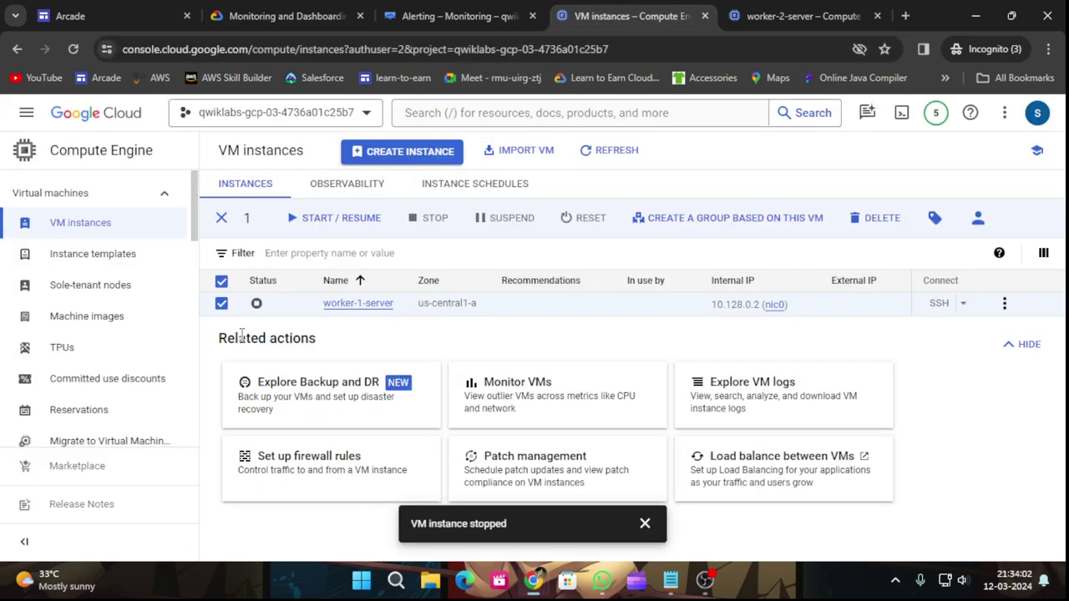
left_click(330, 219)
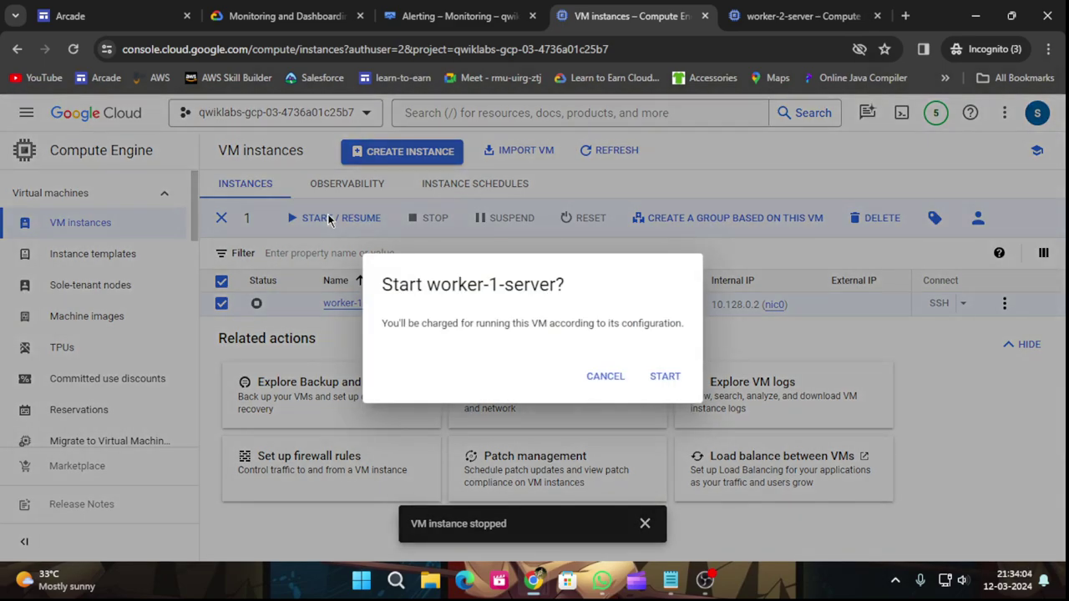
left_click(665, 377)
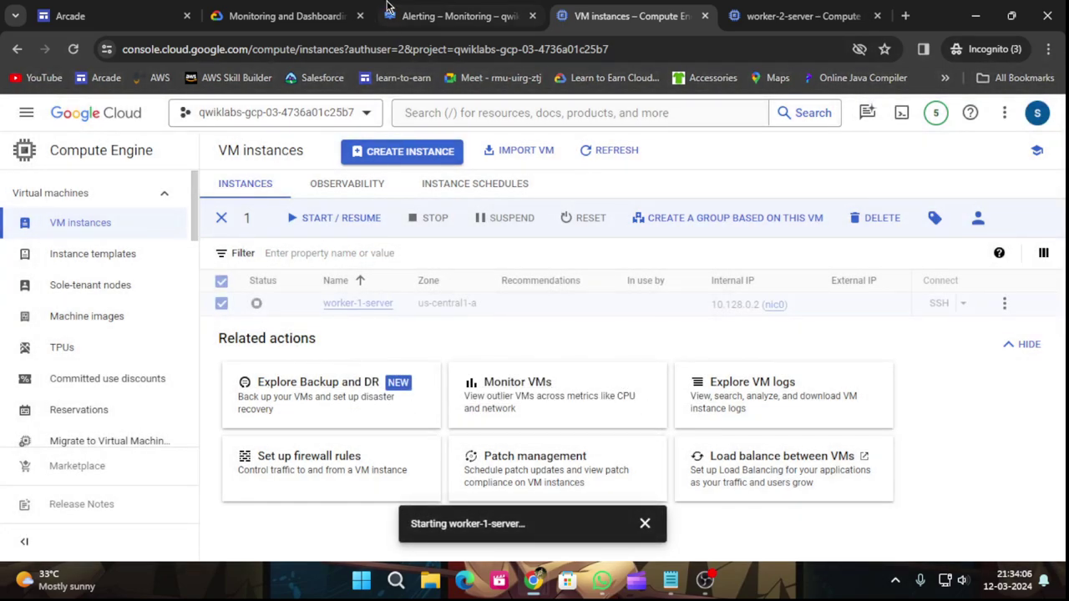
left_click(298, 16)
scroll(544, 423, "down", 1)
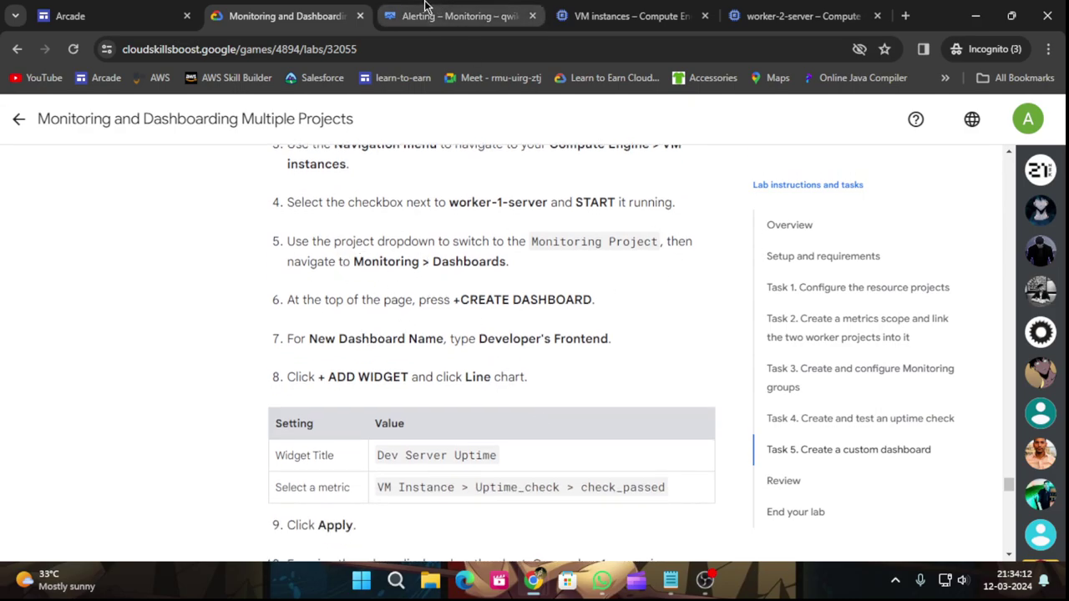
left_click(622, 16)
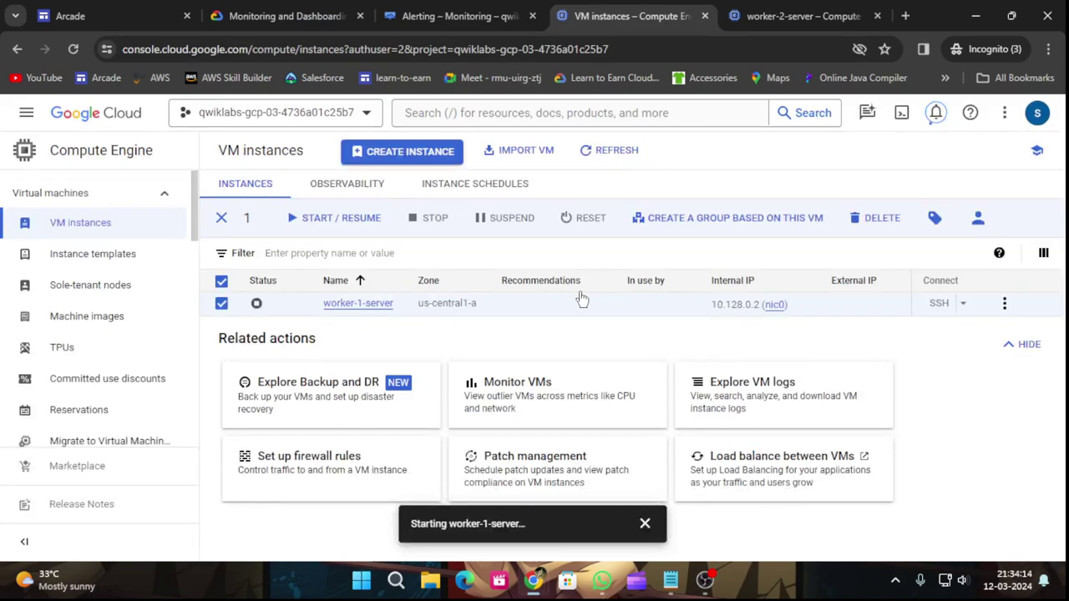
left_click(611, 155)
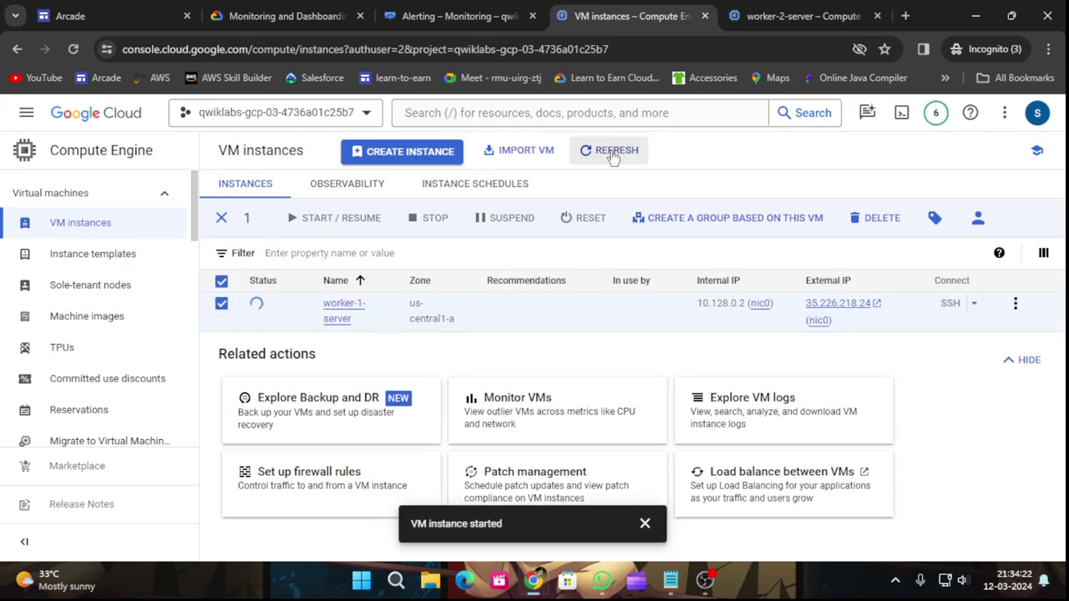
left_click(603, 155)
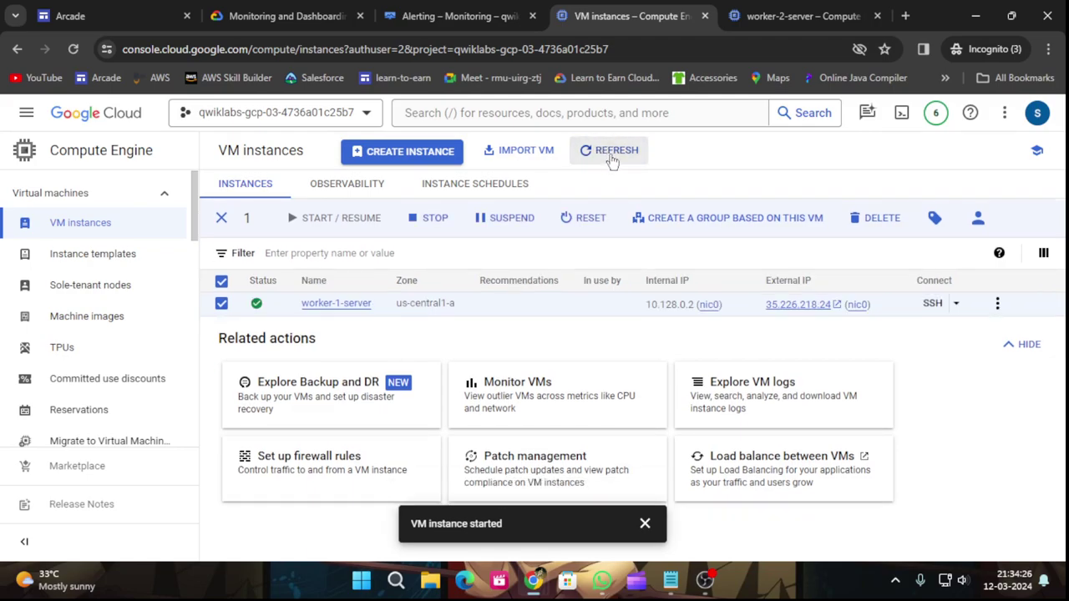
left_click(221, 304)
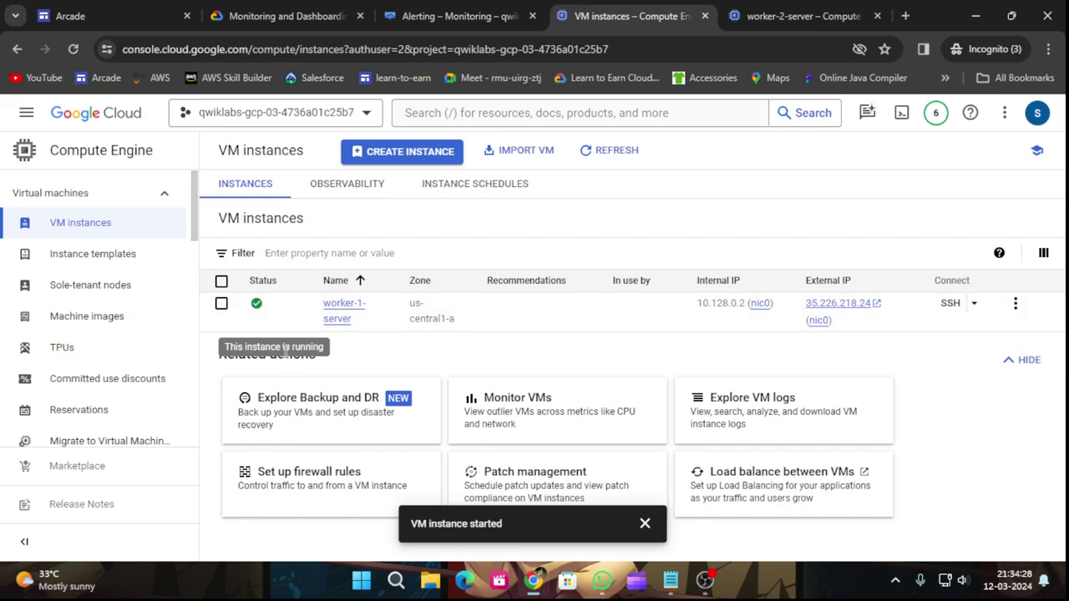
left_click(284, 16)
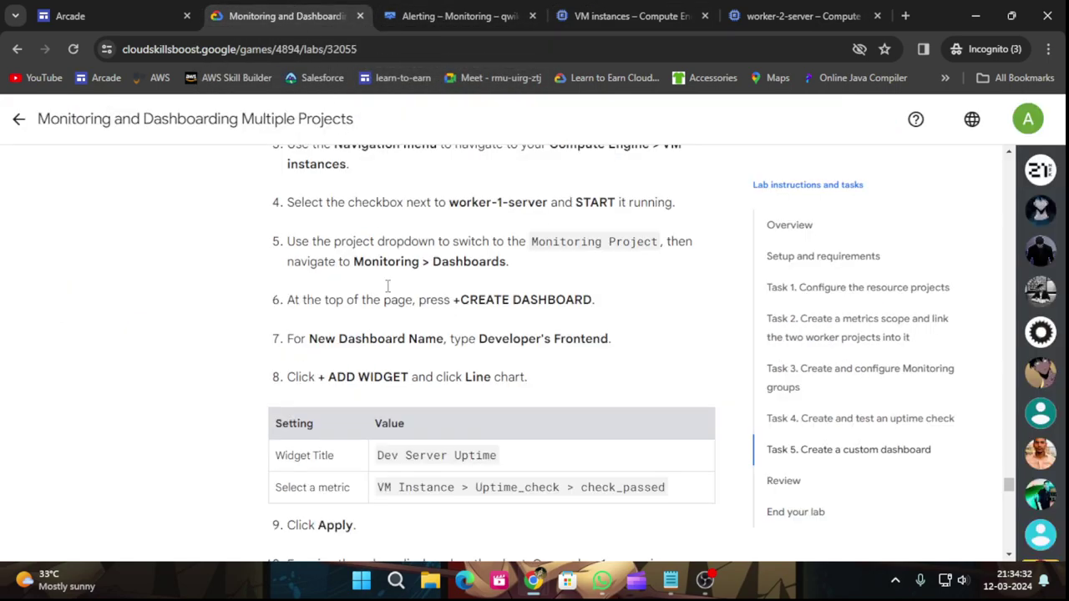
scroll(410, 379, "down", 2)
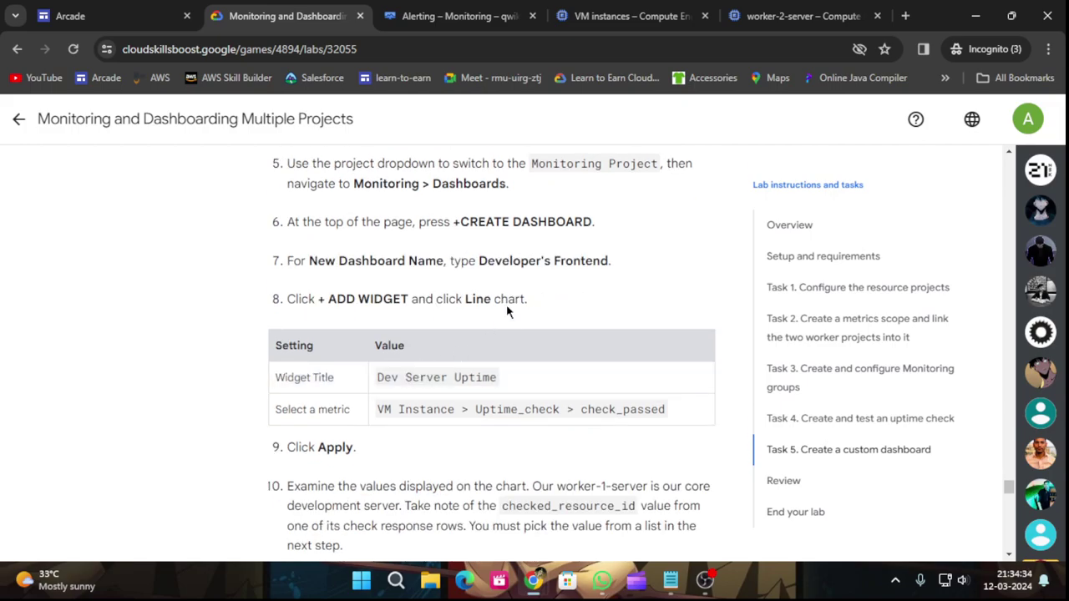
left_click(450, 16)
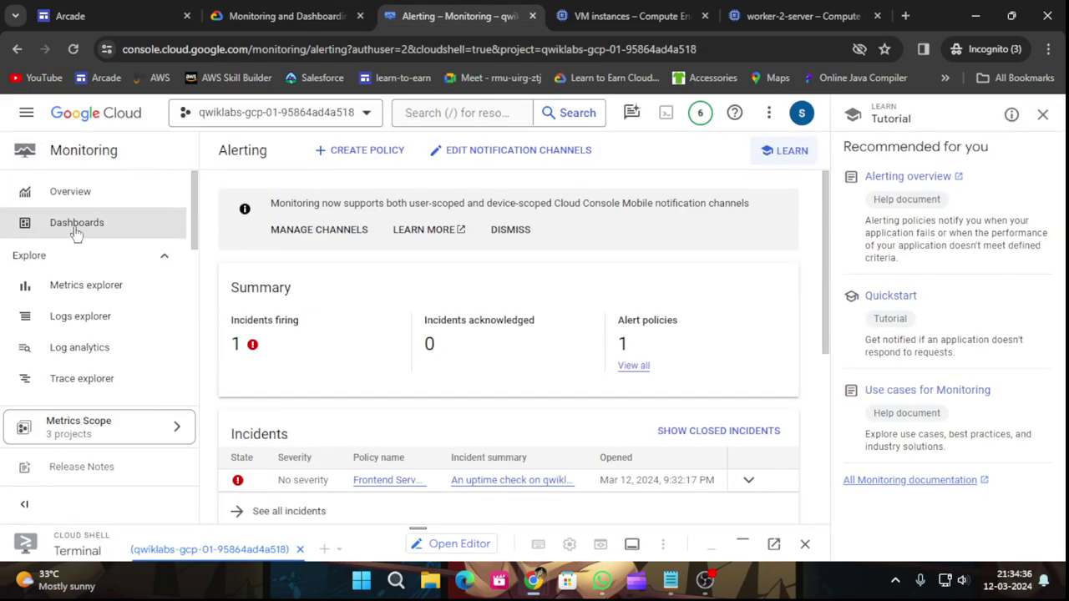
left_click(84, 227)
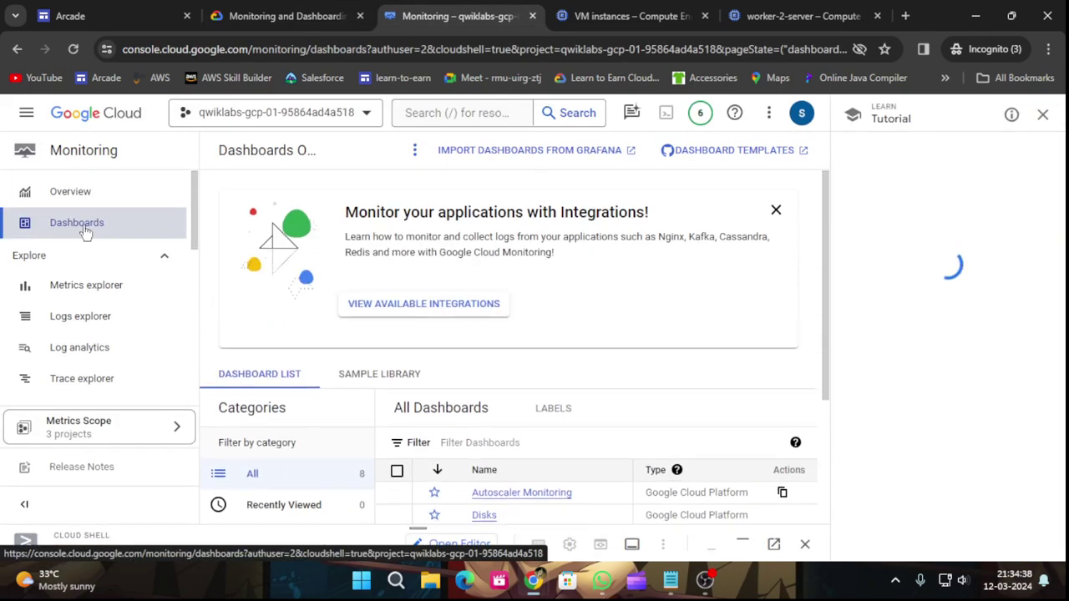
left_click(1042, 115)
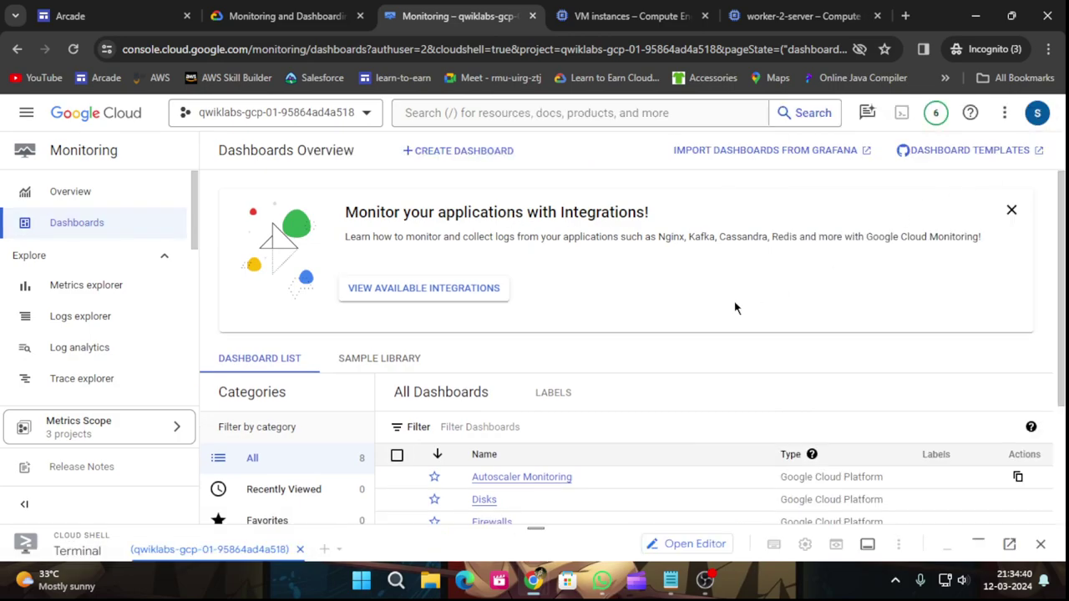
left_click(468, 156)
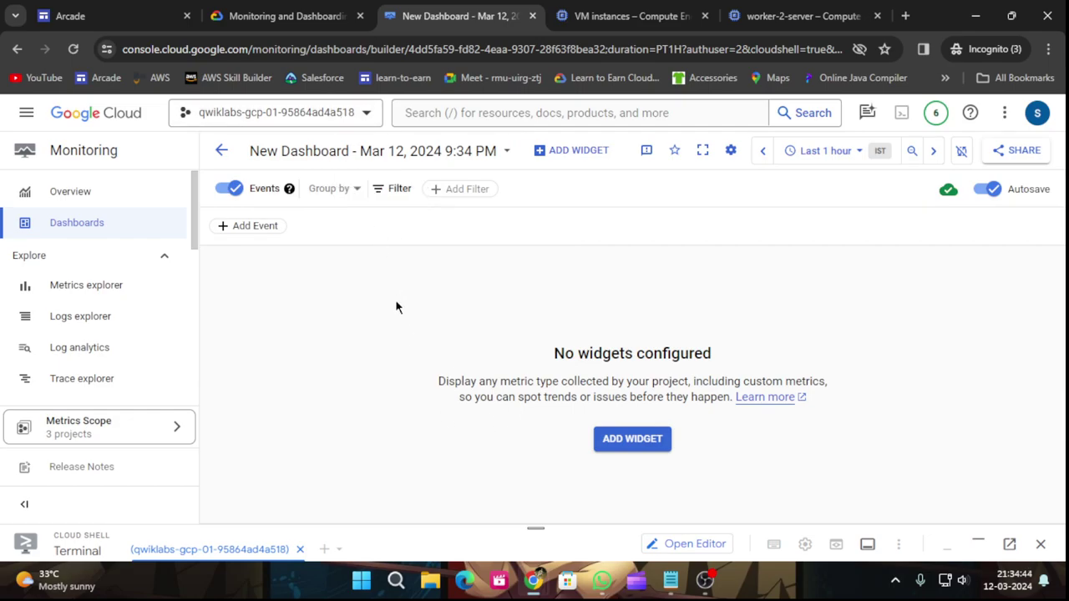
left_click(258, 12)
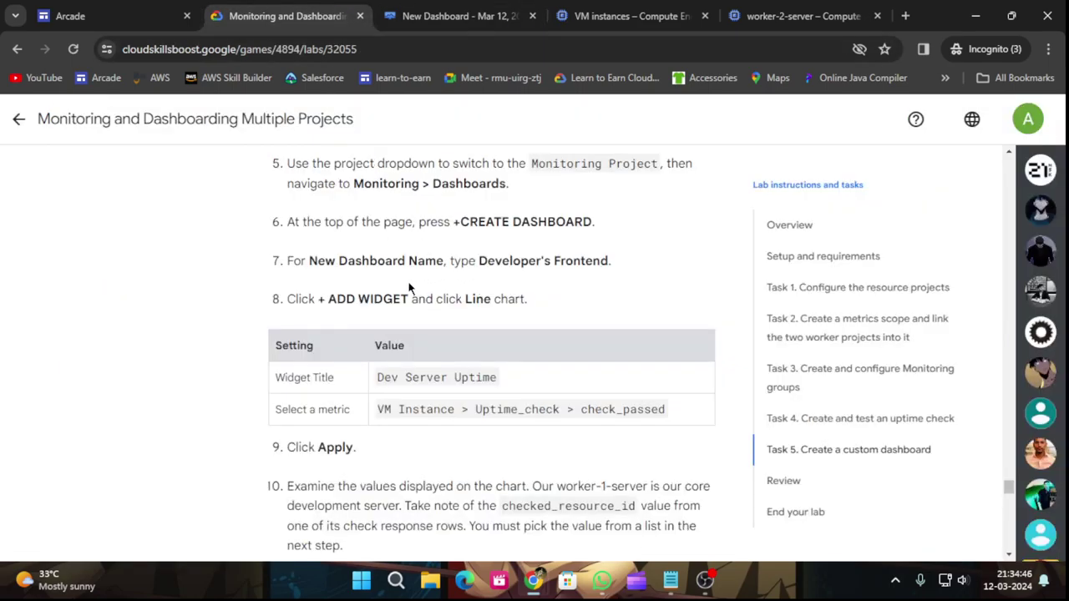
left_click_drag(480, 260, 608, 260)
key("ctrl+c")
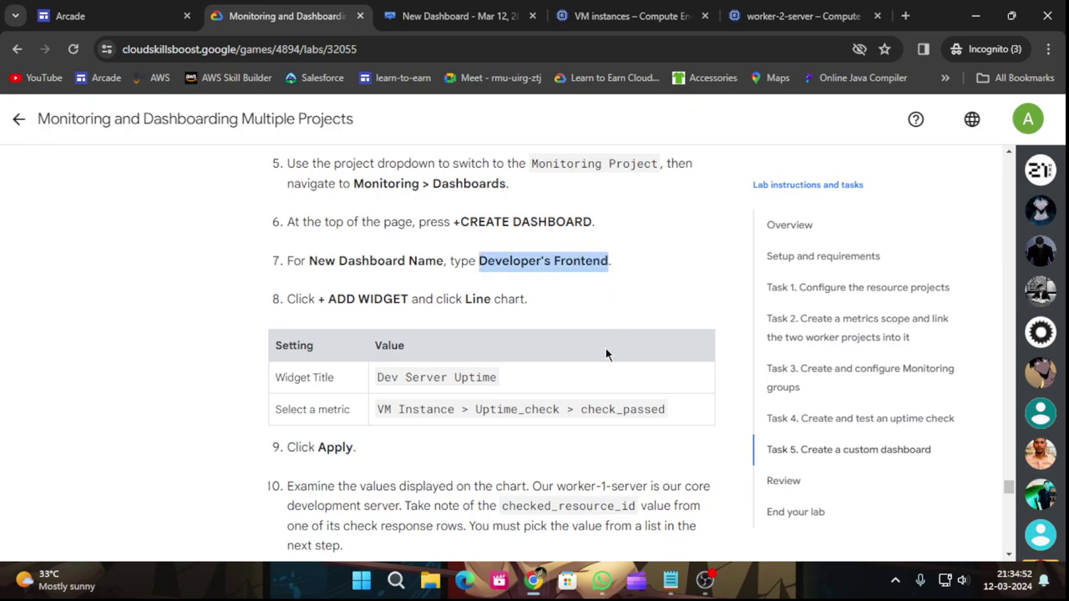
left_click(434, 13)
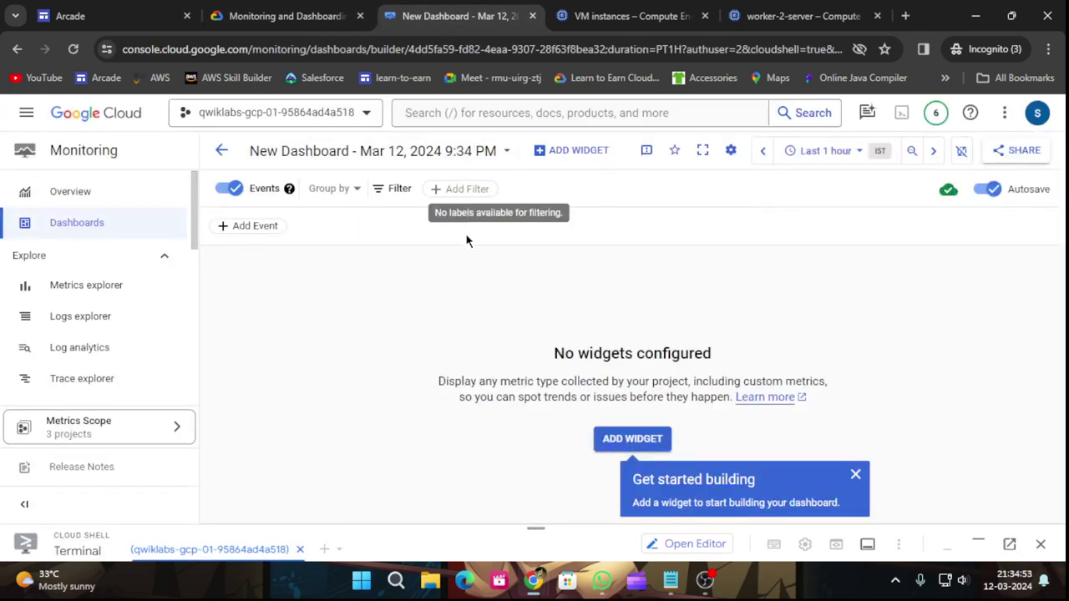
left_click(855, 475)
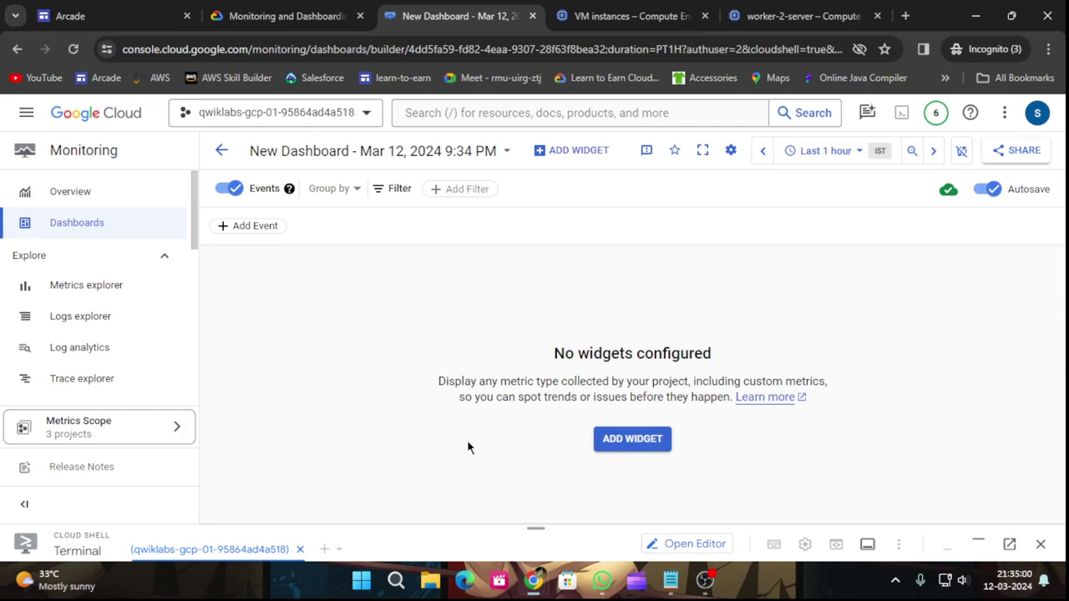
Paste Developer's Frontend over the current dashboard title.
left_click(502, 152)
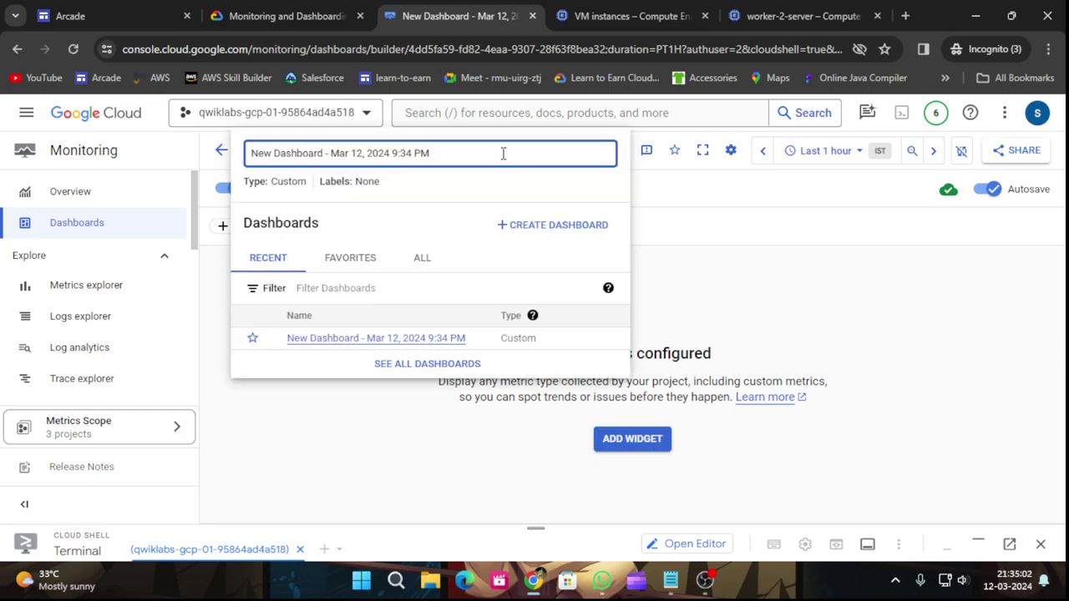
left_click_drag(436, 153, 252, 181)
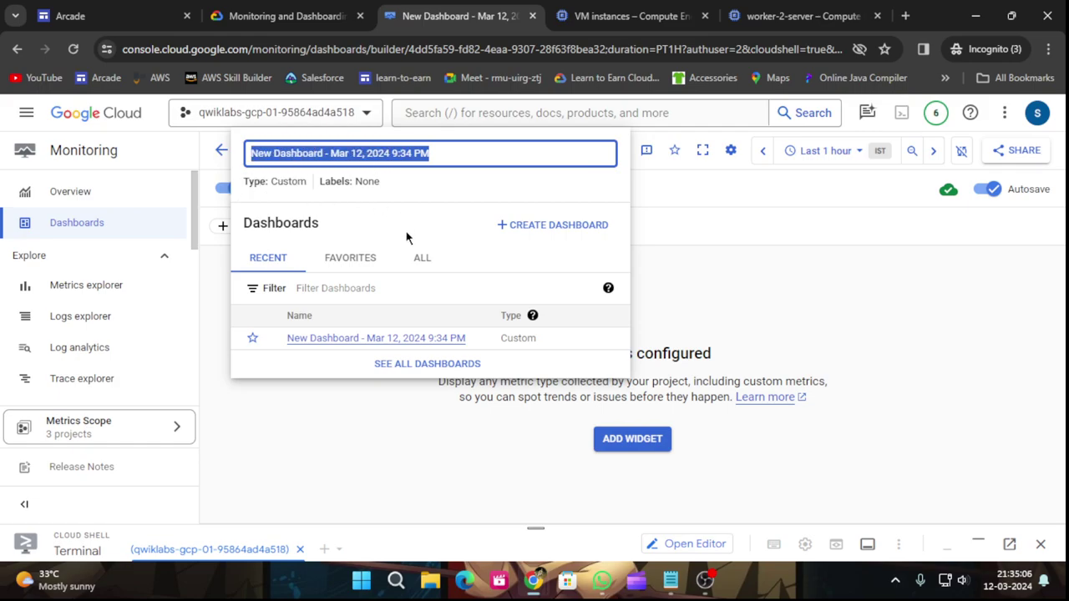
key("ctrl+v")
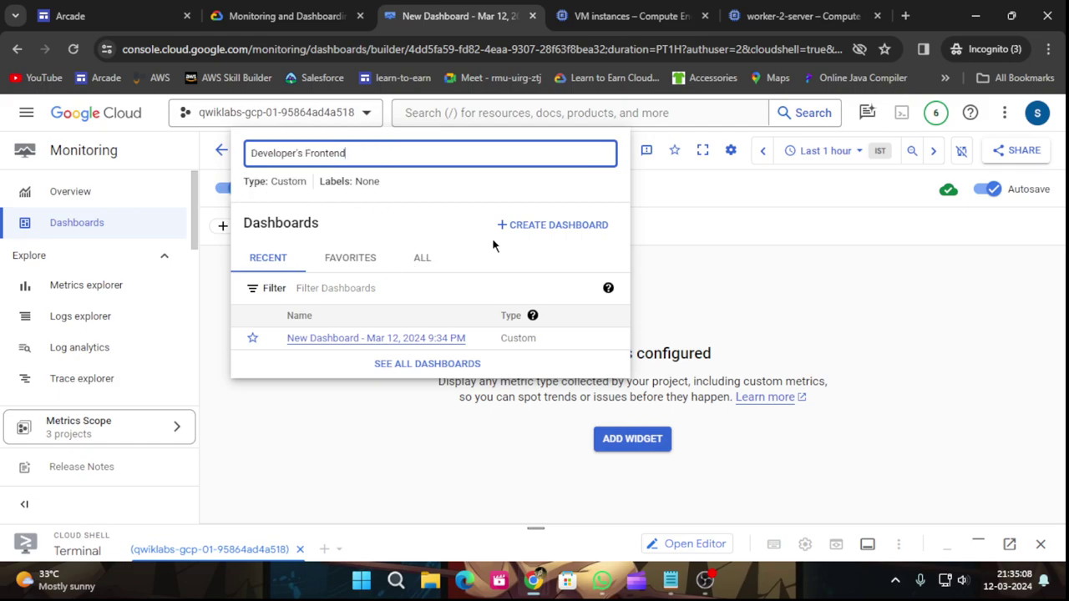
Create another new dashboard and look through the full dashboards list.
left_click(531, 227)
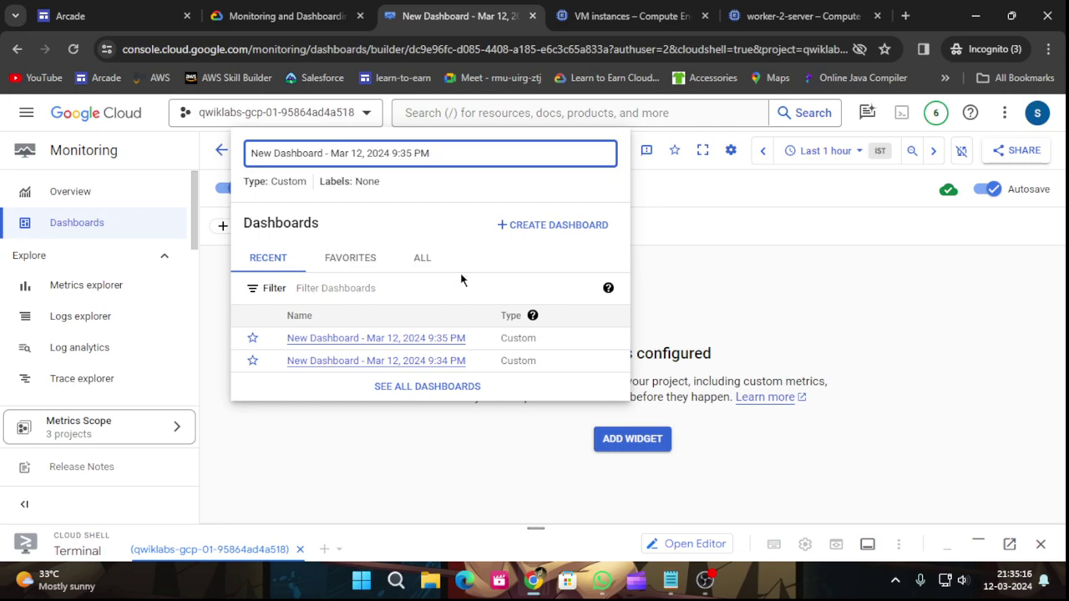
left_click(344, 258)
left_click(422, 259)
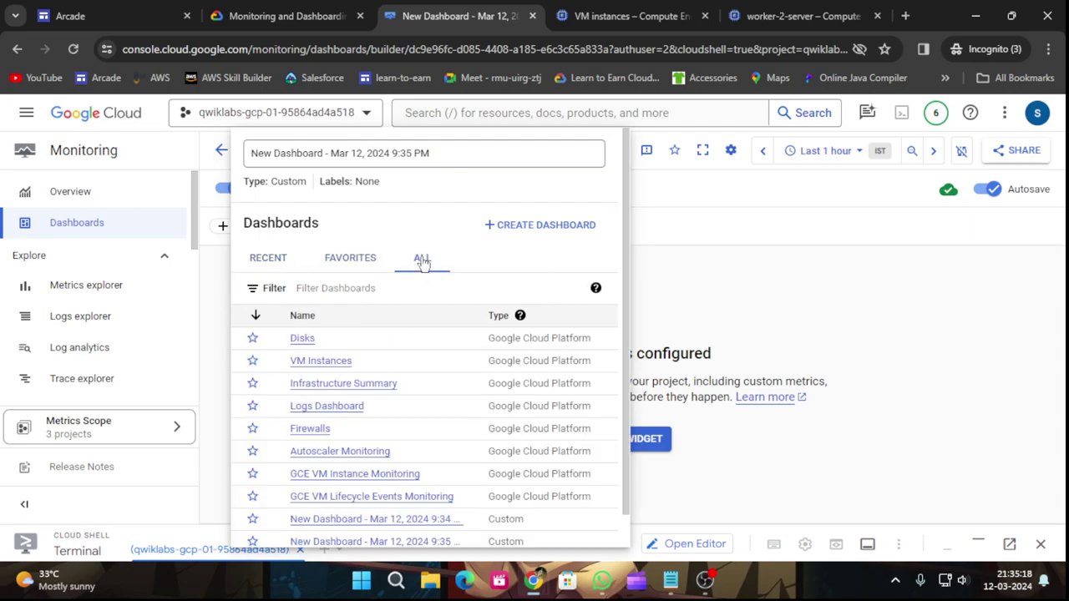
scroll(410, 350, "down", 1)
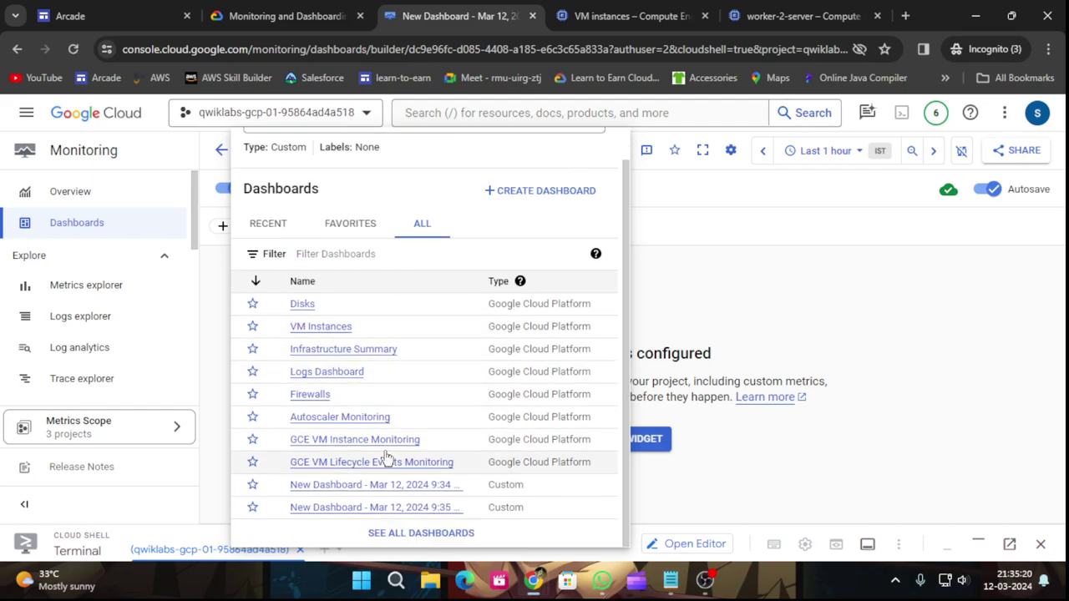
scroll(372, 417, "up", 1)
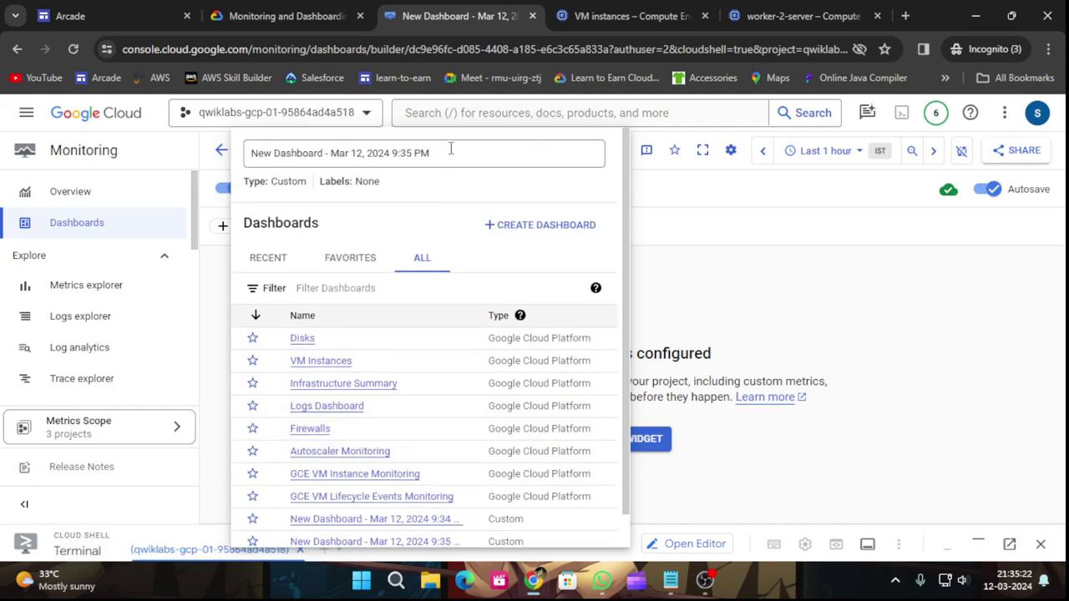
left_click(675, 256)
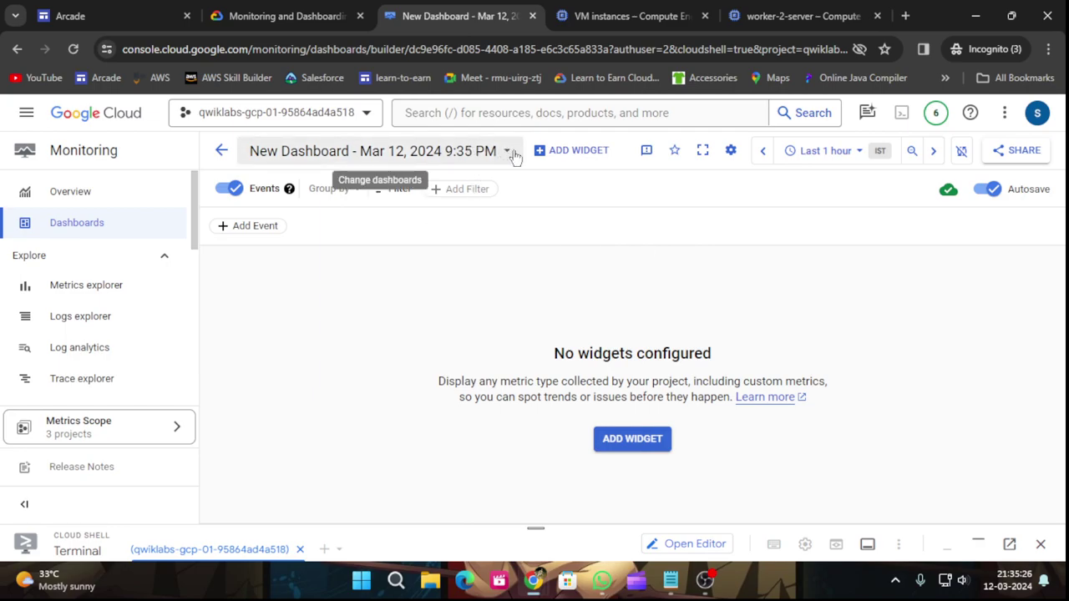
left_click(346, 16)
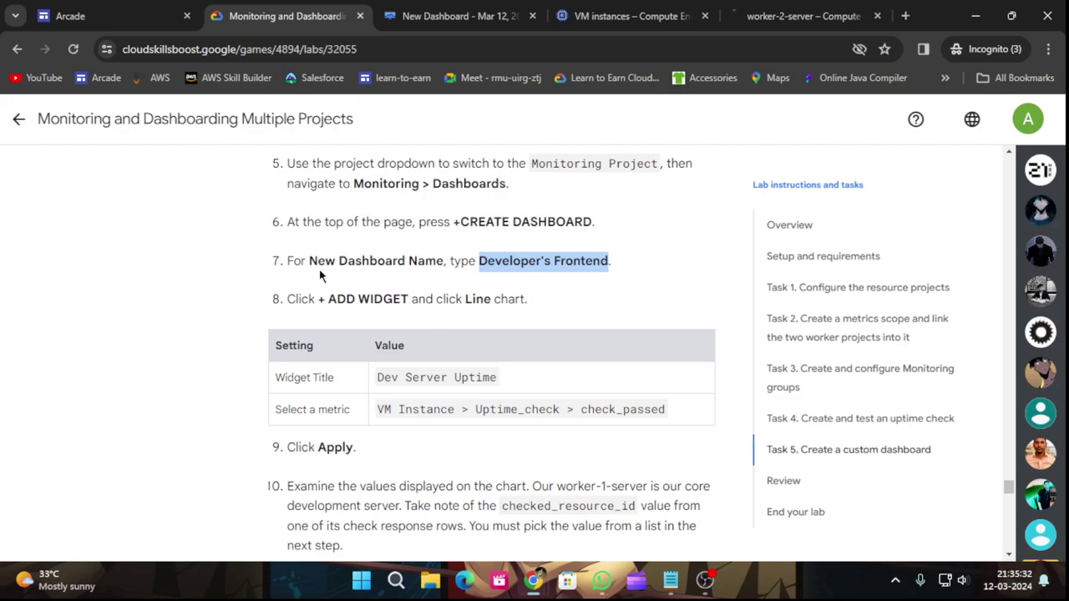
left_click(392, 16)
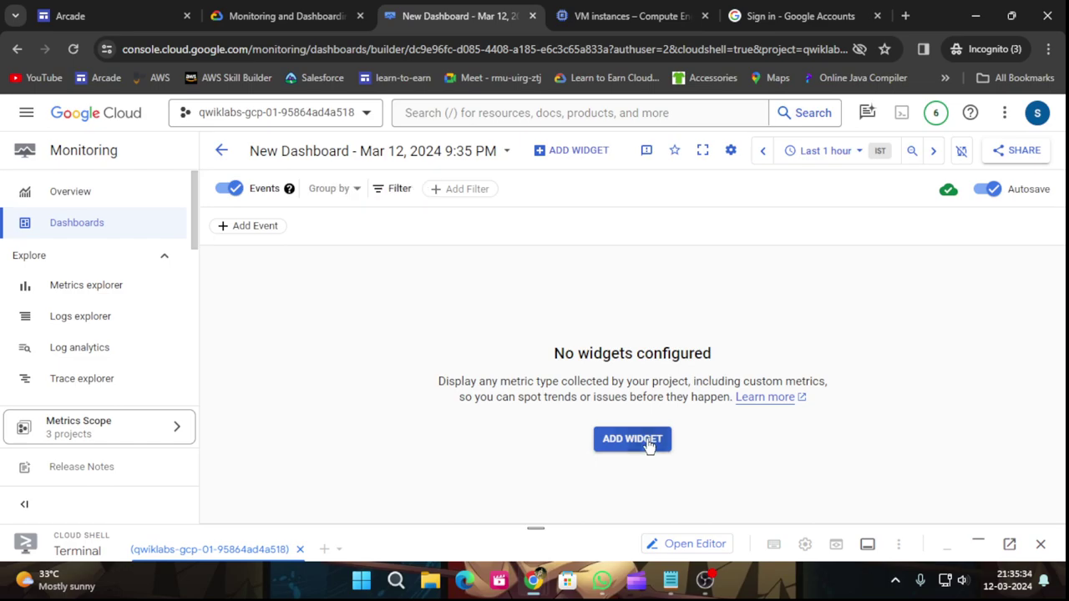
left_click(648, 440)
left_click(398, 279)
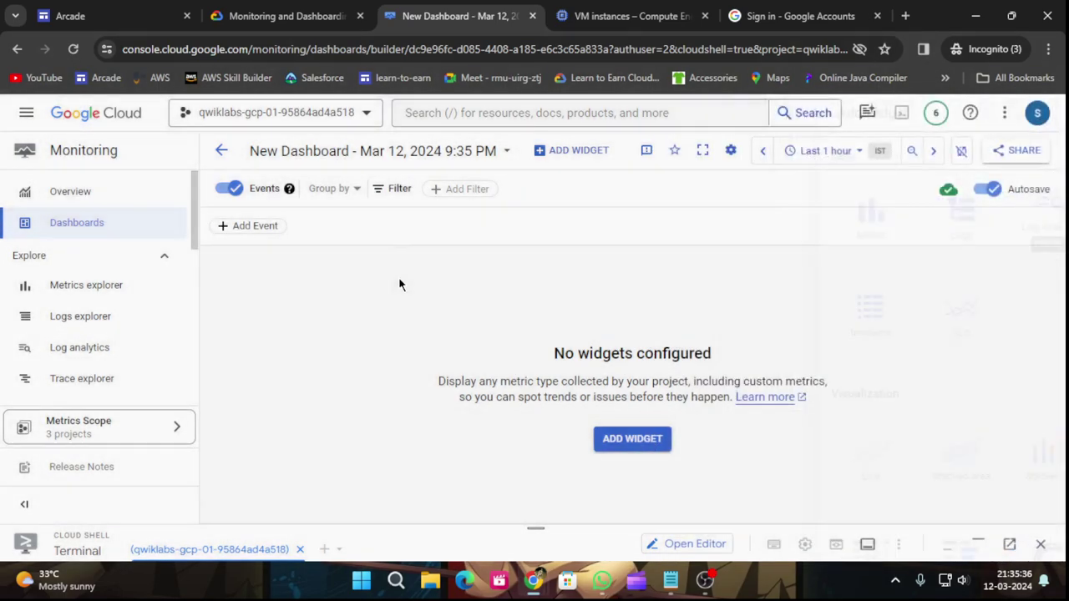
Rename this dashboard to Developer's Frontend and commit the name.
left_click(470, 151)
left_click_drag(470, 151, 234, 163)
key("ctrl+v")
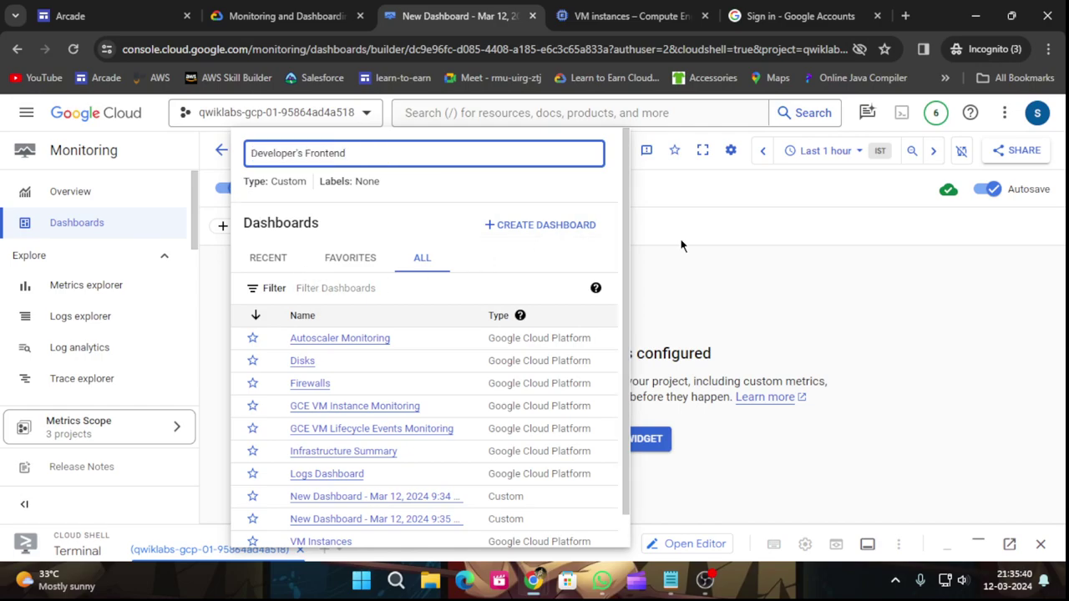
scroll(473, 437, "down", 2)
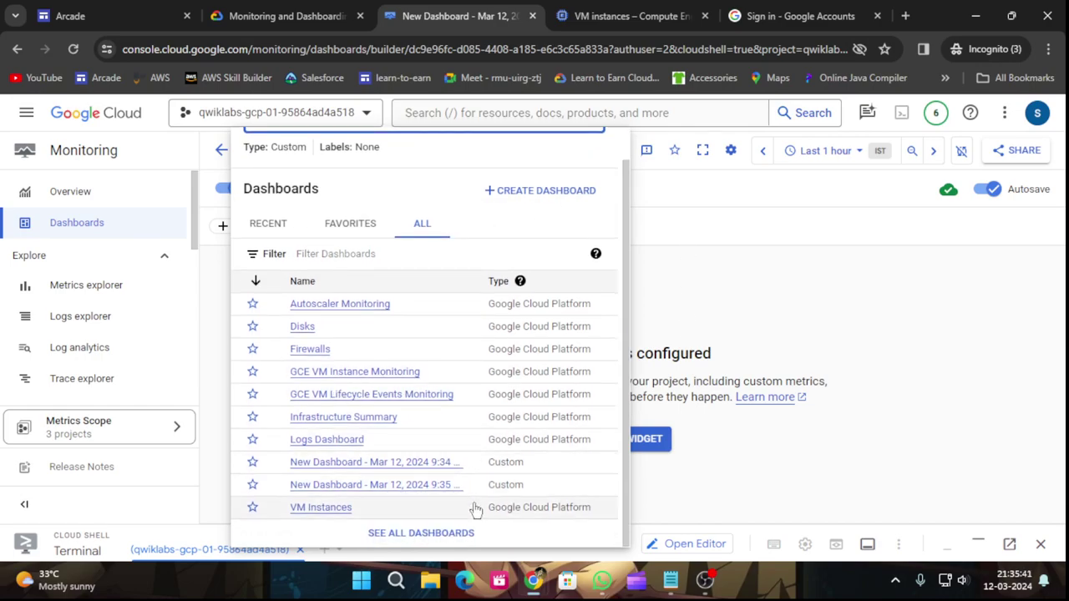
left_click(744, 297)
Add a Line chart widget to the Developer's Frontend dashboard.
left_click(636, 443)
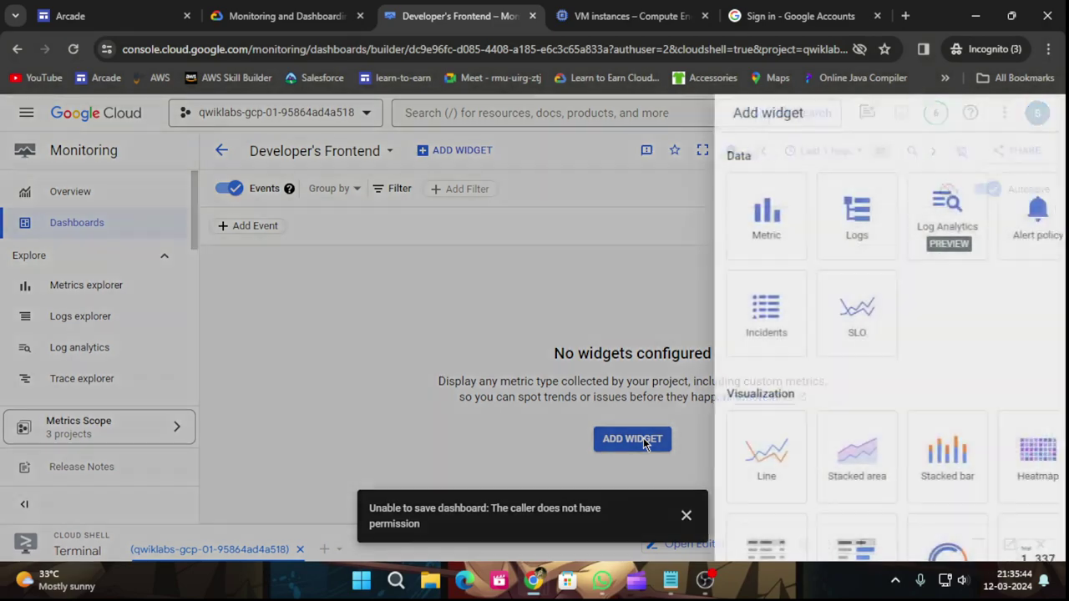
left_click(284, 16)
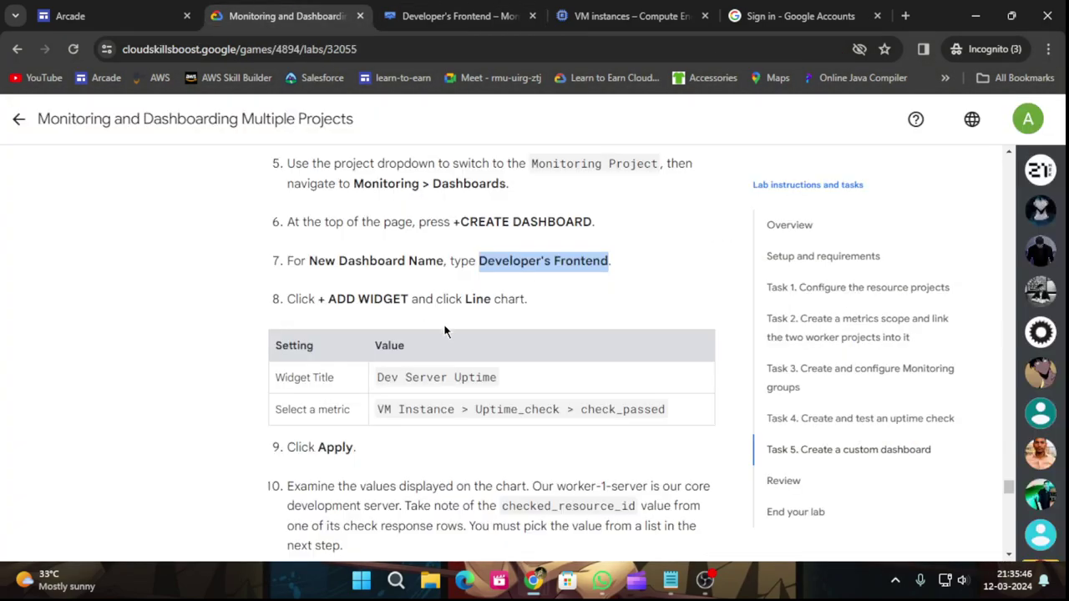
left_click(459, 16)
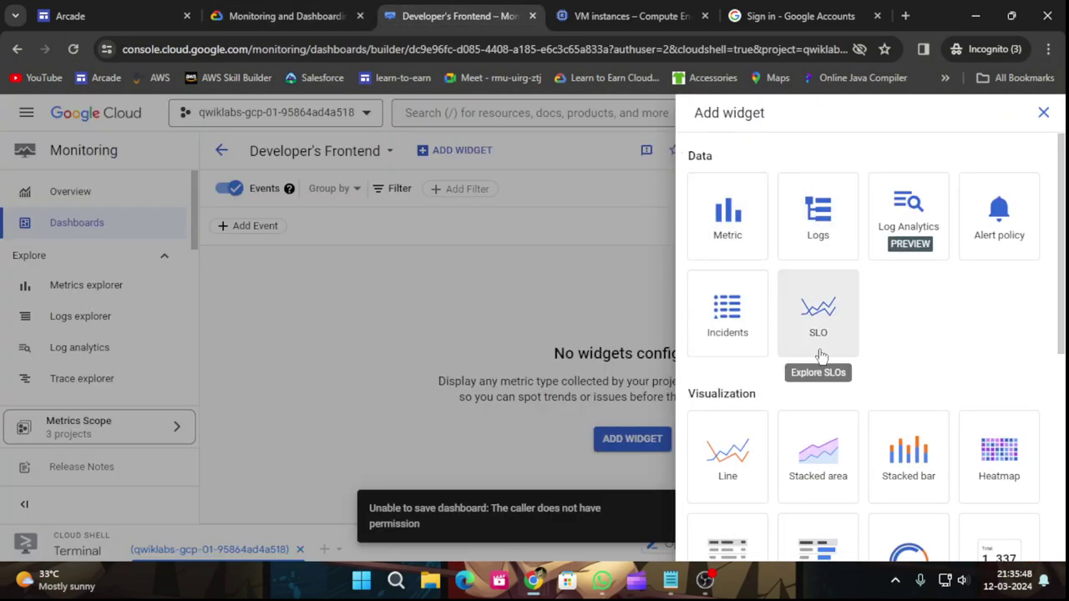
left_click(725, 455)
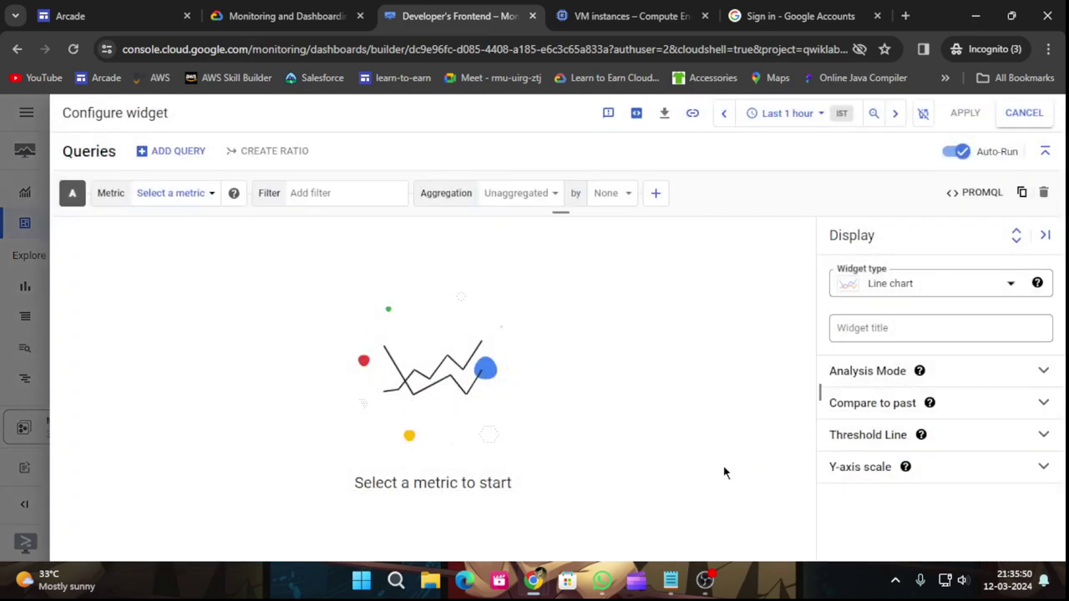
left_click(309, 7)
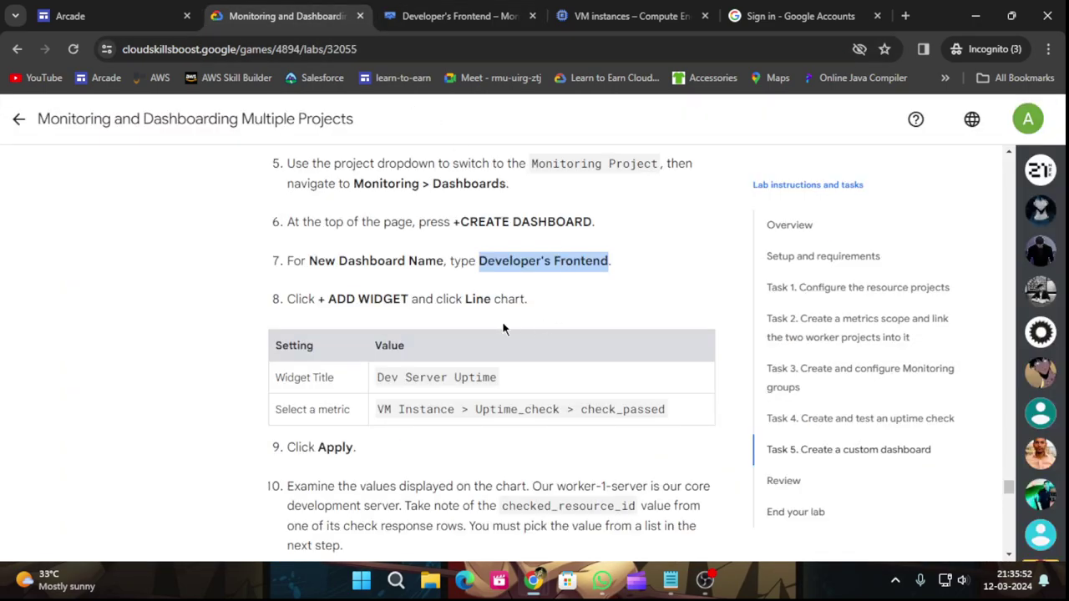
scroll(526, 328, "down", 2)
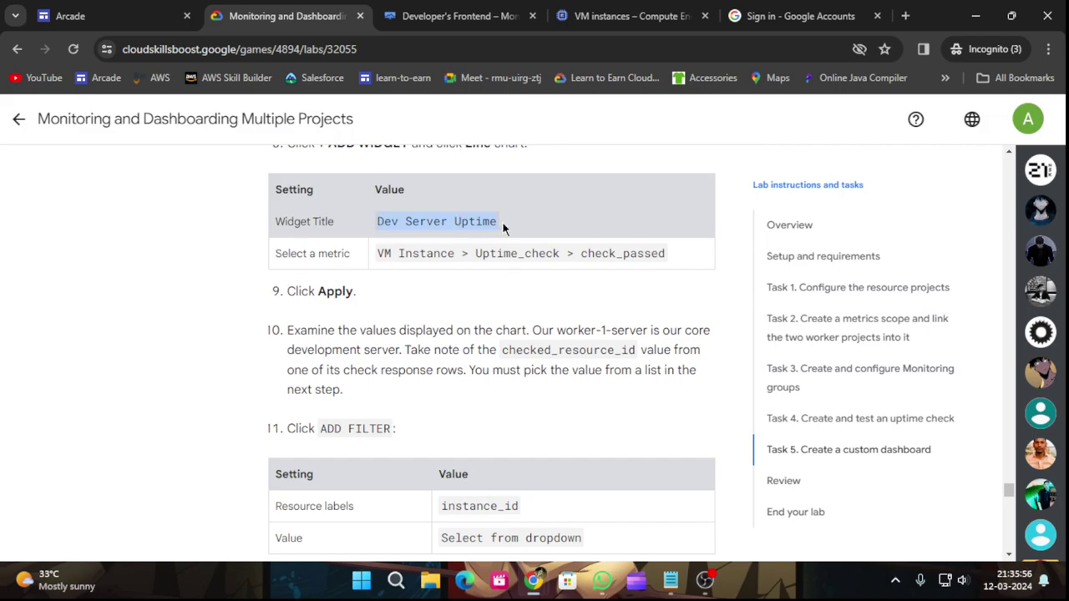
left_click(475, 15)
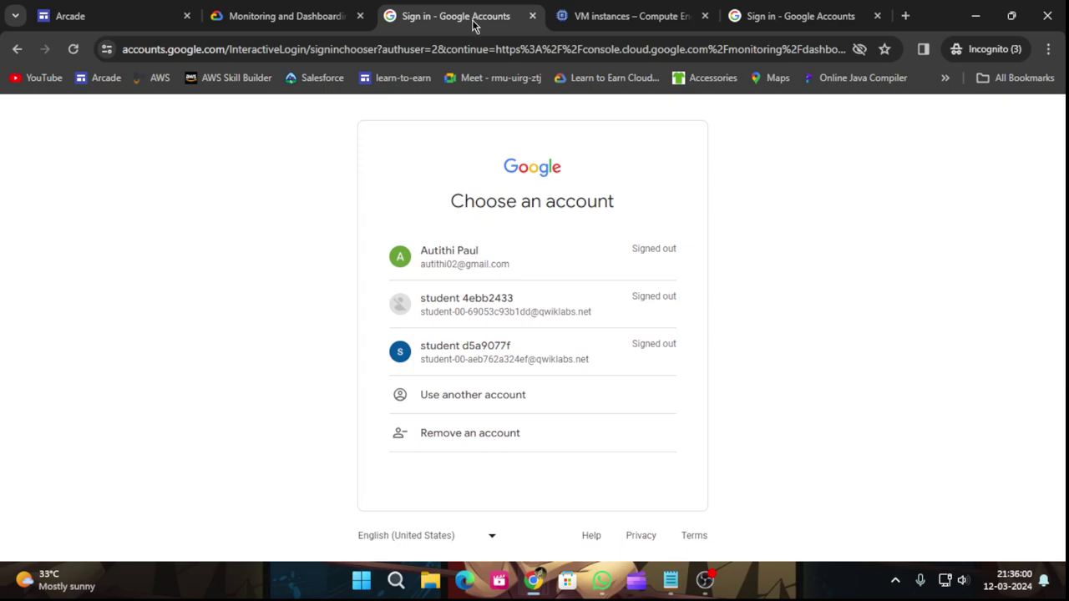
Choose Use another account and enter the lab username as the email.
left_click(498, 393)
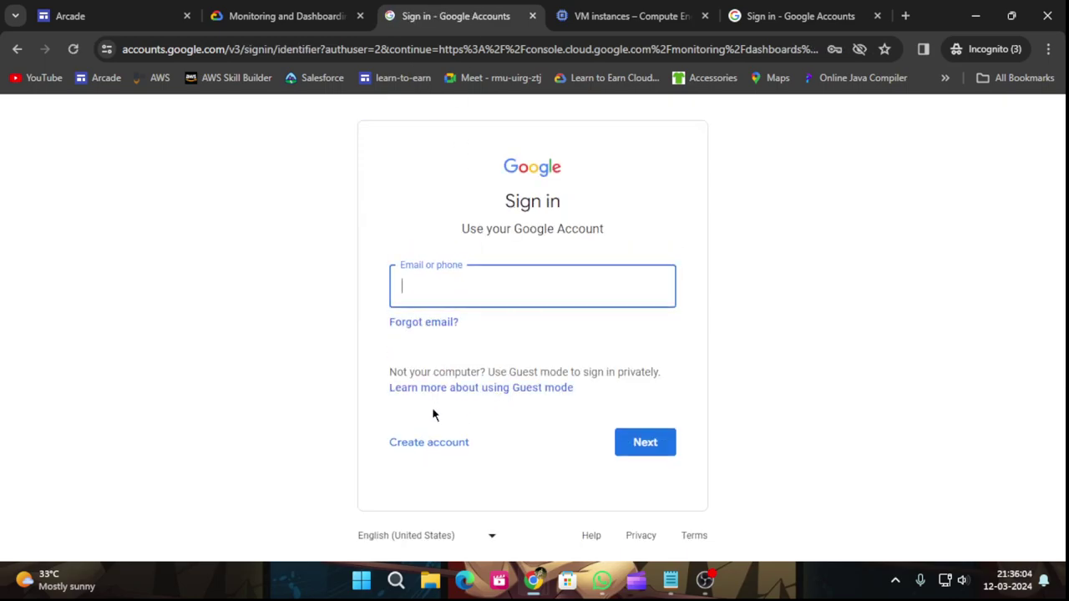
left_click(304, 15)
scroll(791, 230, "up", 1)
left_click(790, 229)
scroll(245, 236, "up", 4)
left_click(200, 278)
left_click(427, 10)
key("ctrl+v")
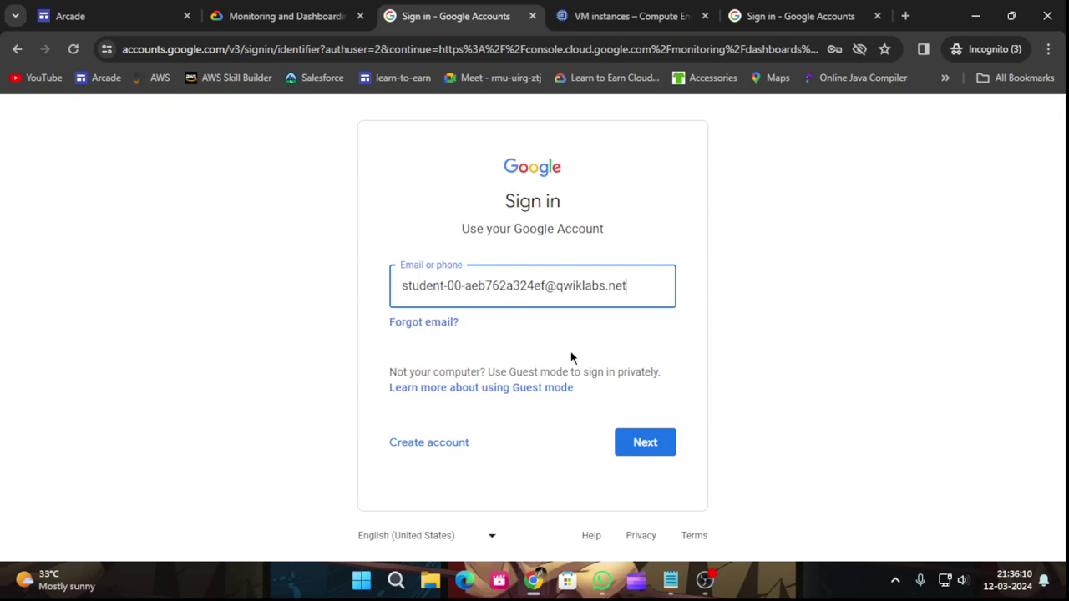
left_click(629, 446)
Enter the lab account password and sign in.
left_click(250, 9)
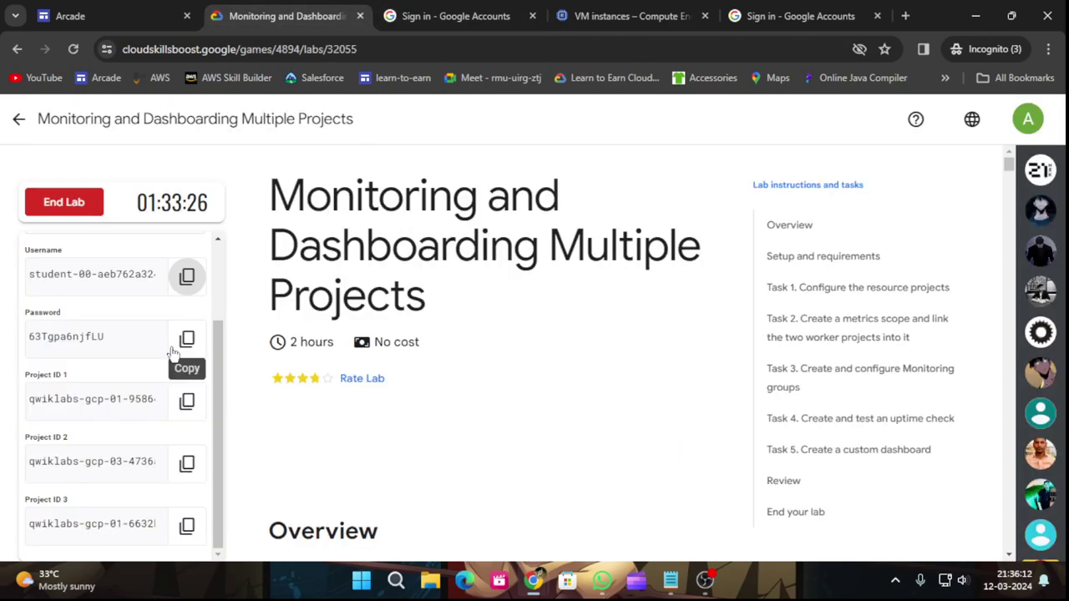
left_click(186, 338)
left_click(457, 14)
key("ctrl+v")
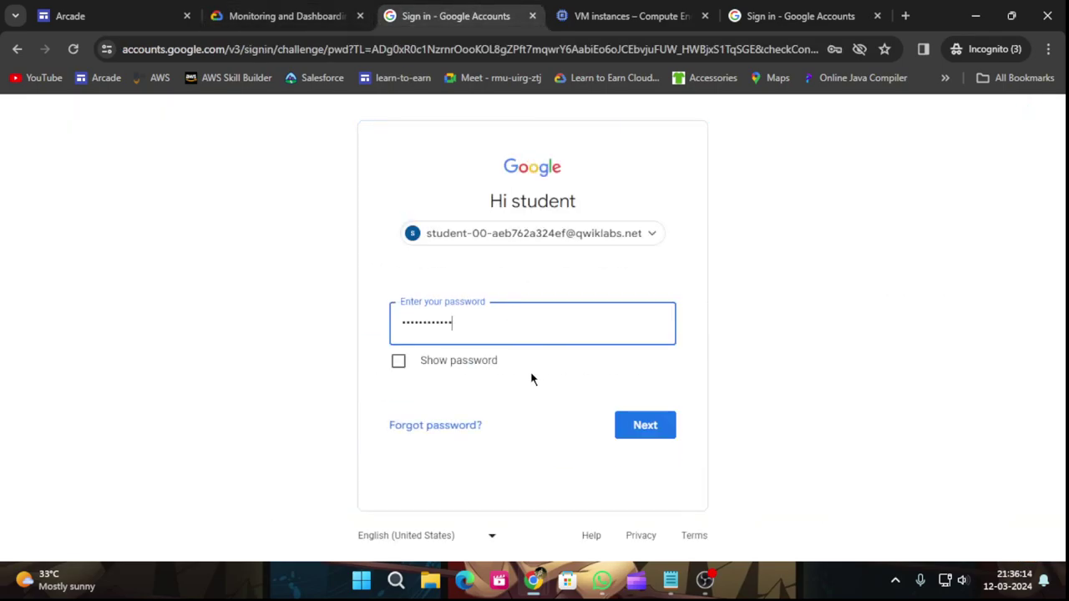
left_click(625, 431)
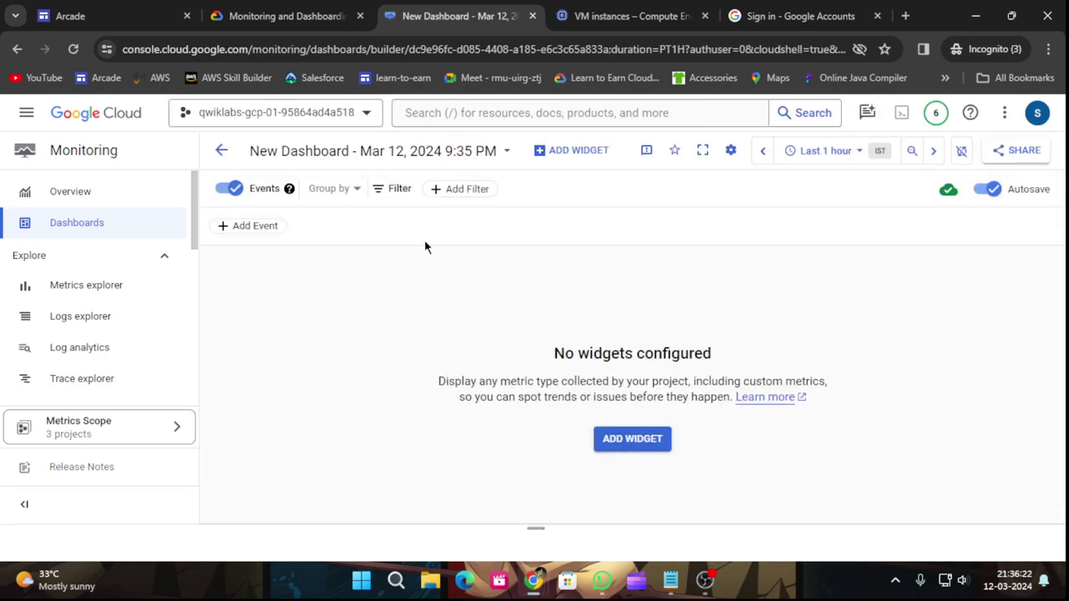
Copy the dashboard name Developer's Frontend from Task 5's instructions.
key("ctrl+shift+Tab")
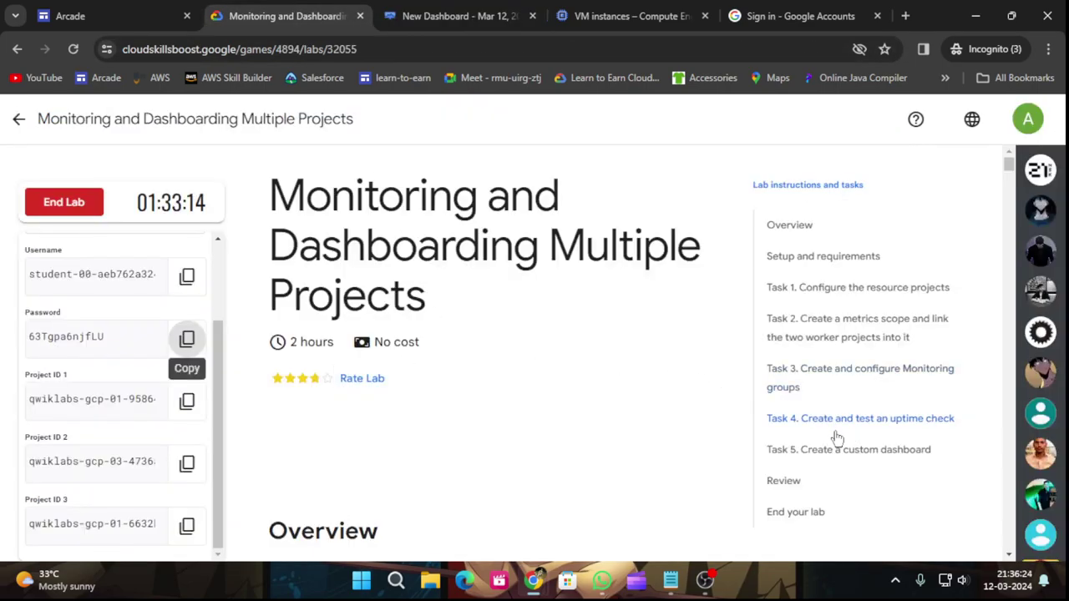
left_click(775, 450)
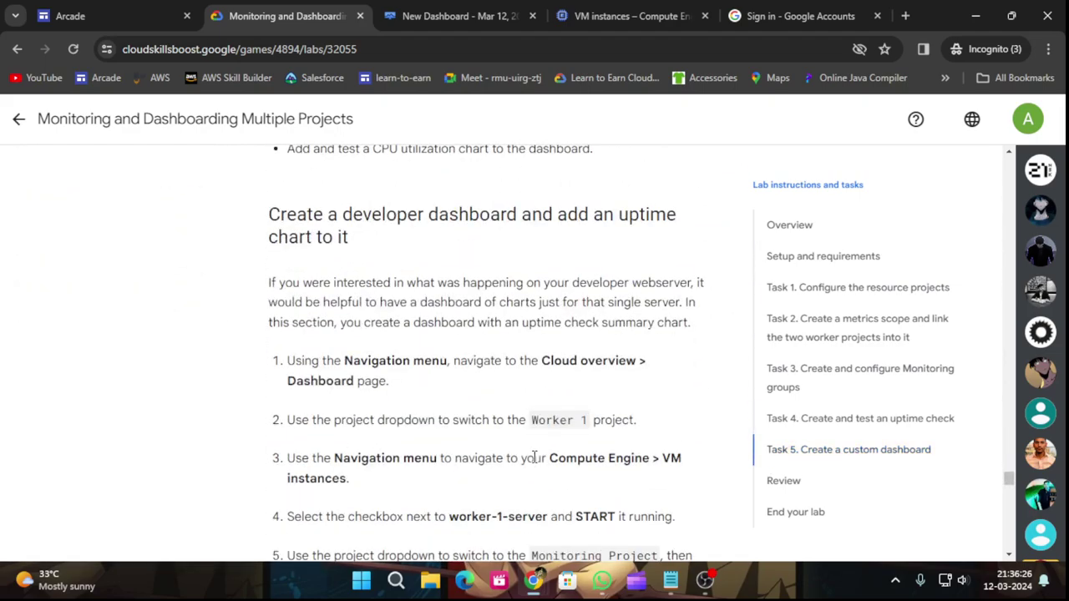
scroll(534, 457, "down", 2)
scroll(543, 457, "down", 3)
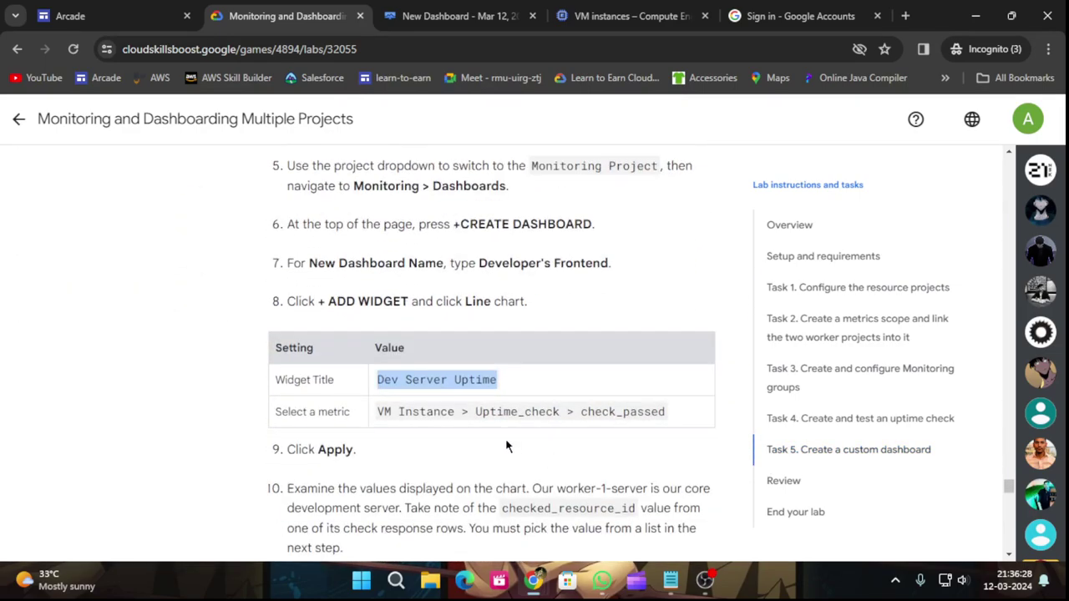
scroll(508, 444, "up", 1)
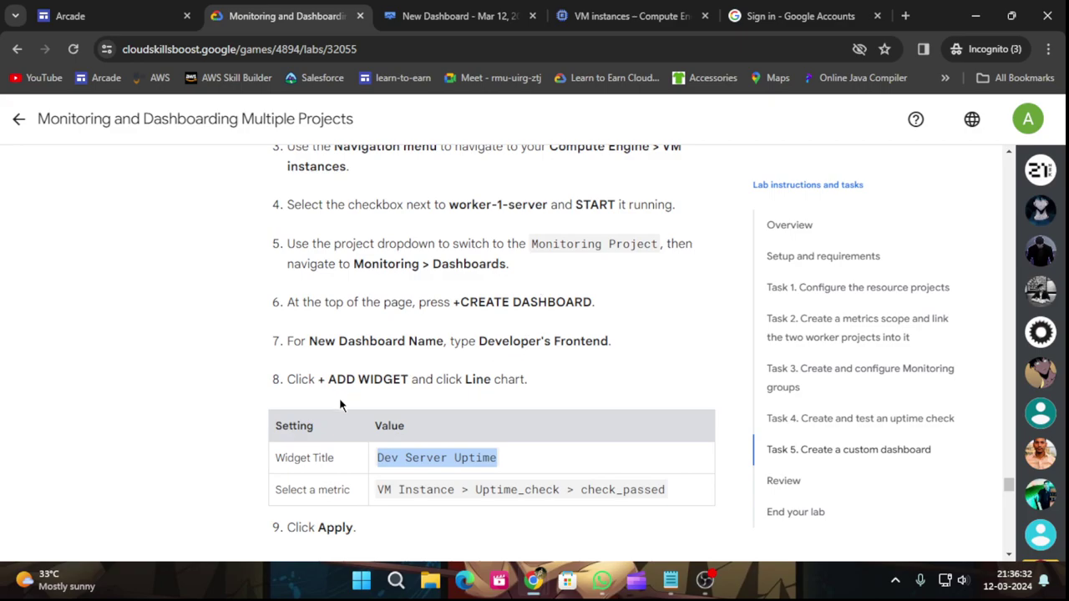
left_click_drag(477, 338, 611, 341)
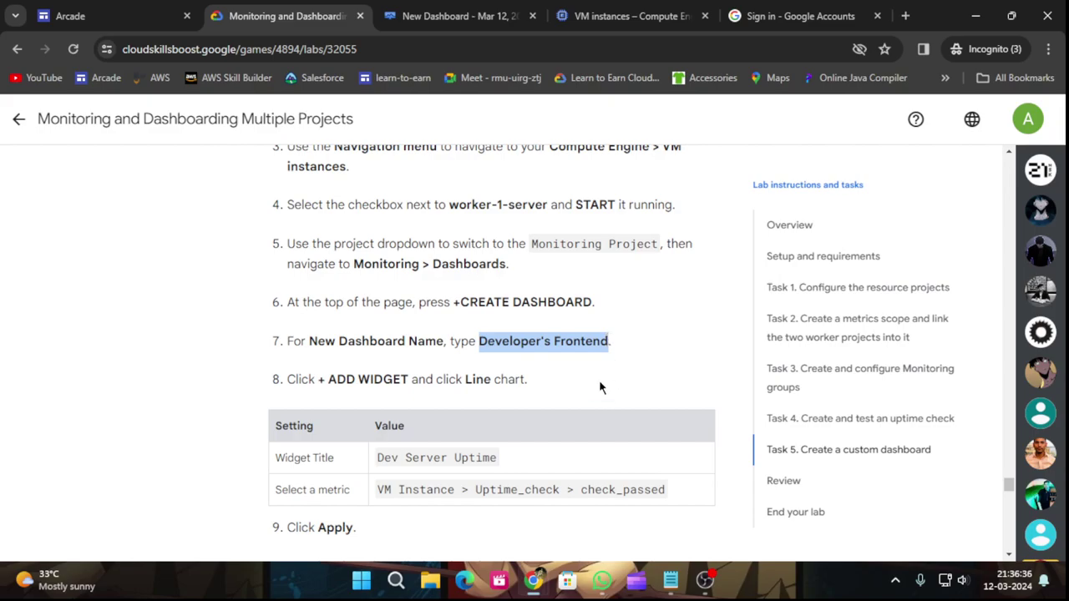
Replace the new dashboard's name with Developer's Frontend and confirm it.
left_click(462, 15)
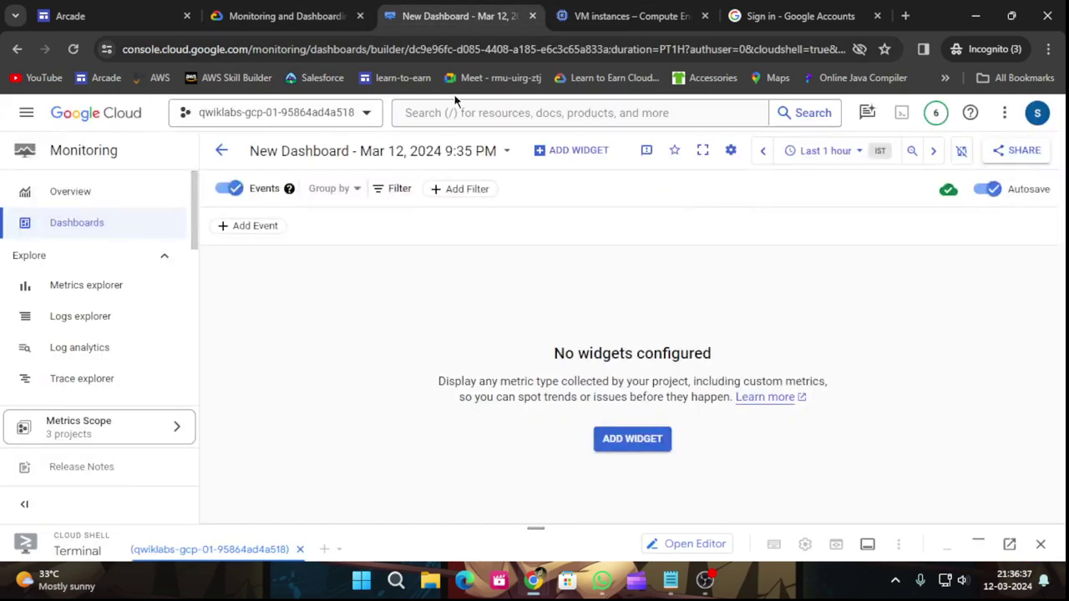
left_click(498, 157)
left_click(418, 258)
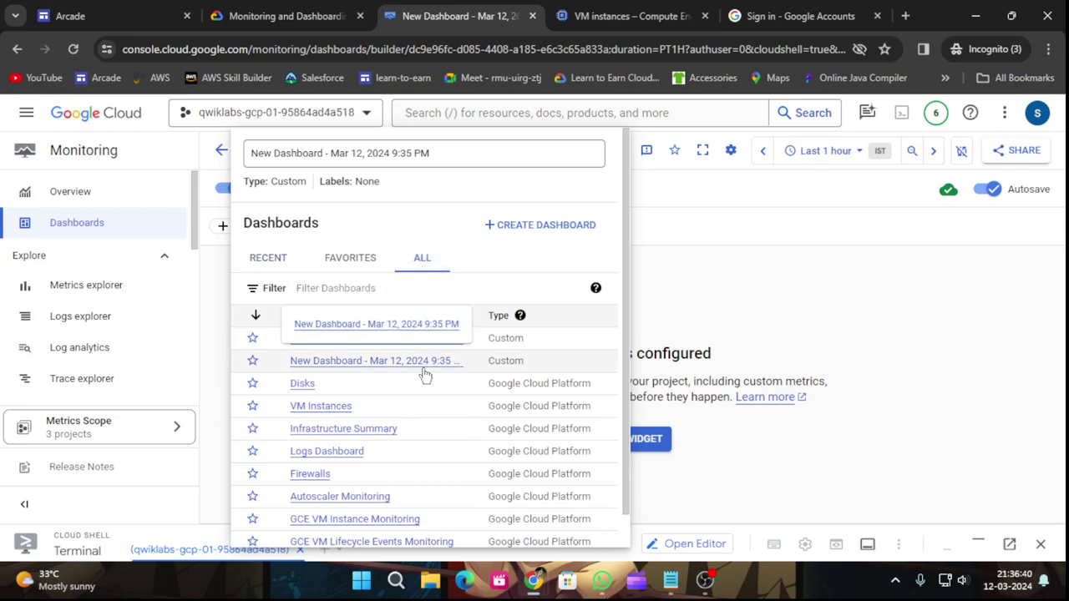
scroll(414, 430, "down", 1)
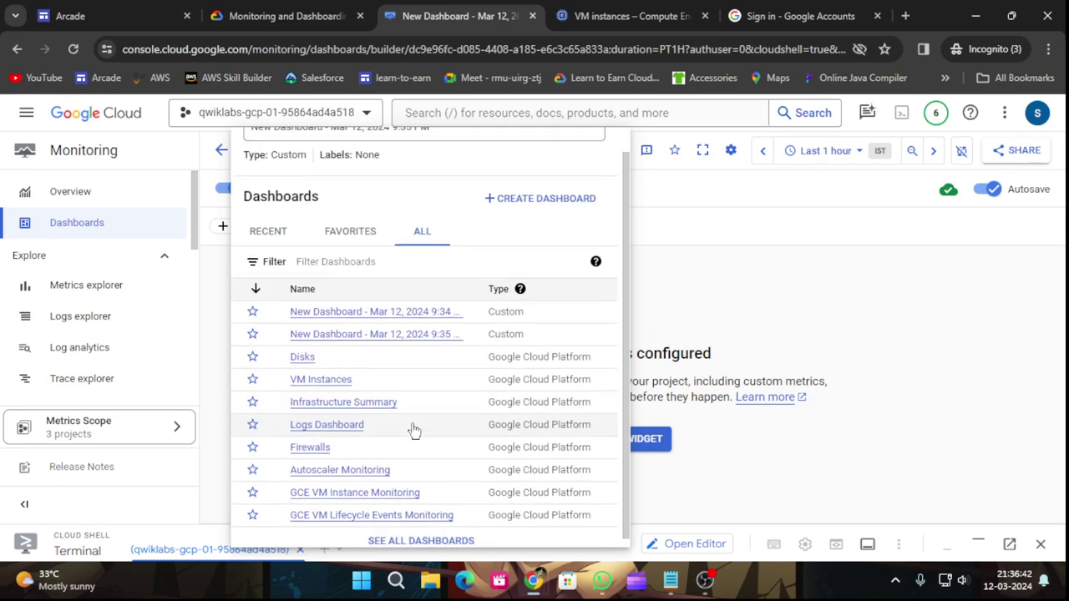
scroll(412, 432, "up", 1)
left_click_drag(429, 153, 245, 158)
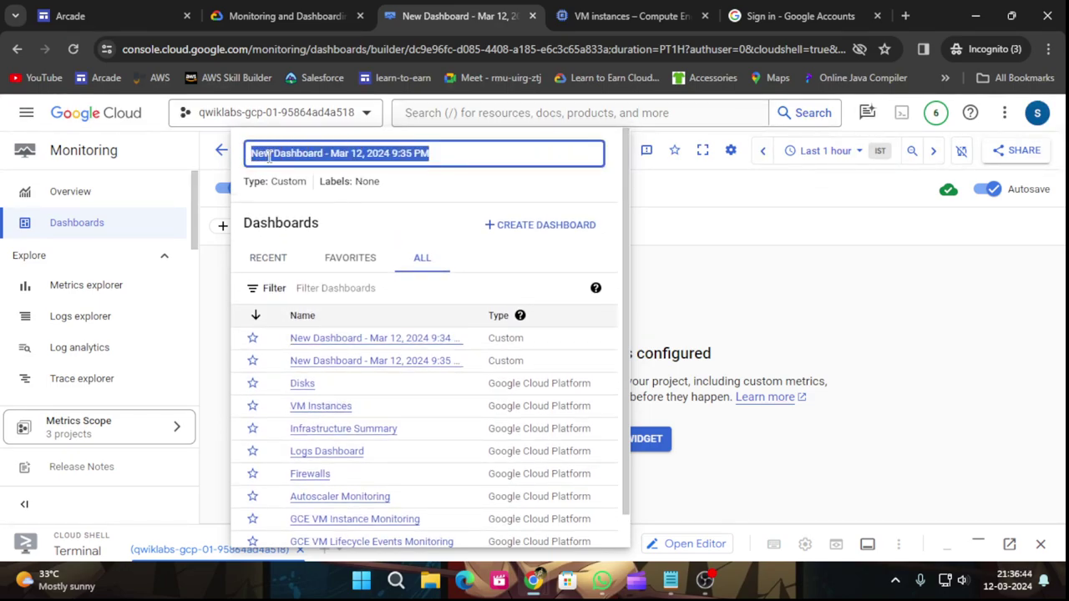
key("ctrl+v")
left_click(749, 259)
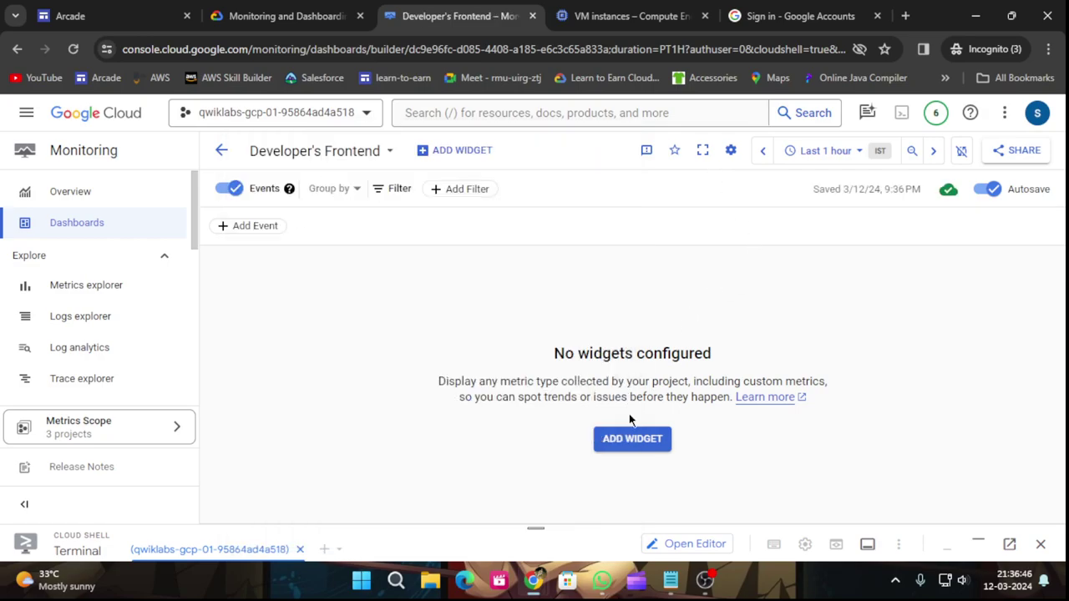
left_click(630, 441)
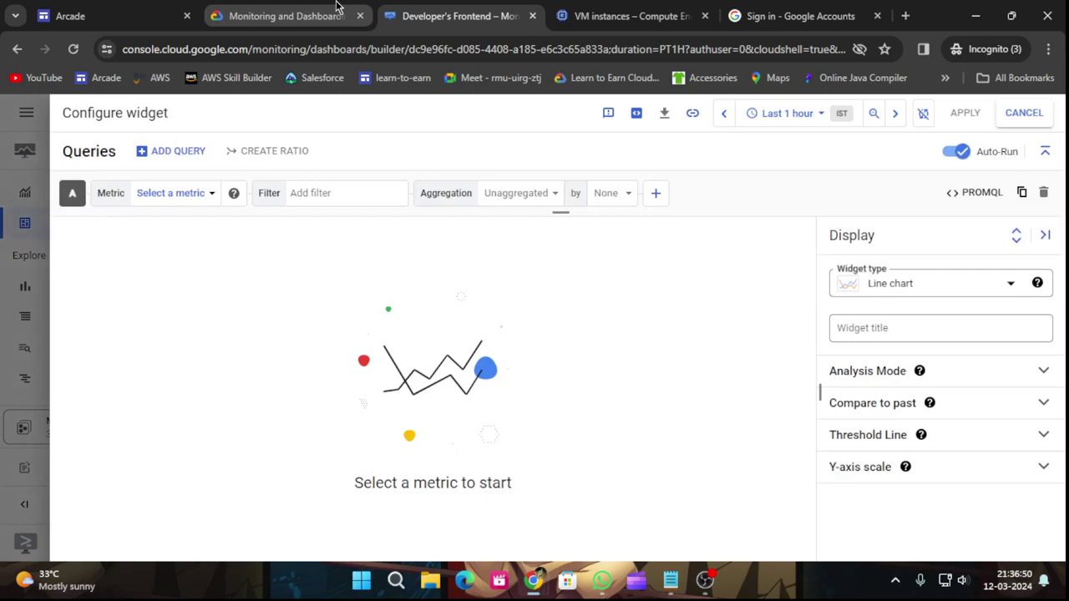
Copy Dev Server Uptime from the instructions and paste it as the Line chart's widget title.
left_click(272, 10)
scroll(389, 161, "down", 2)
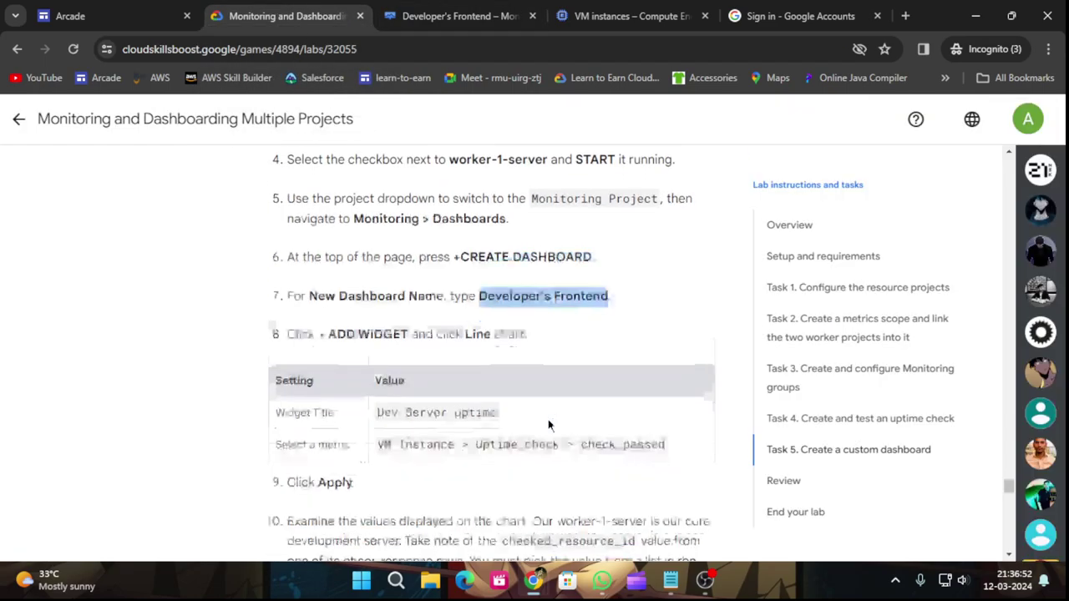
left_click_drag(376, 302, 451, 303)
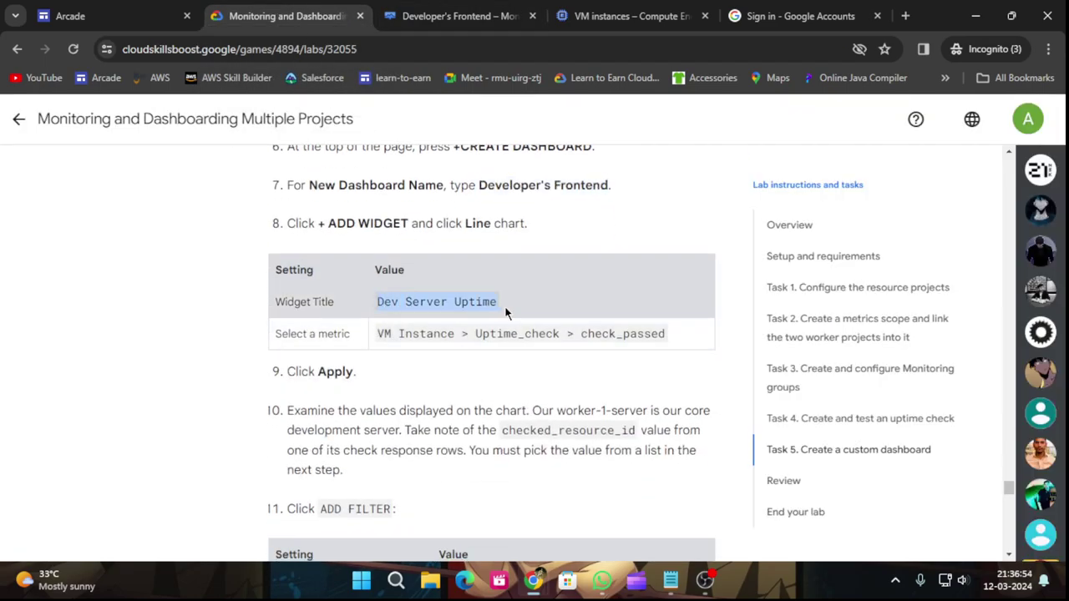
left_click(428, 7)
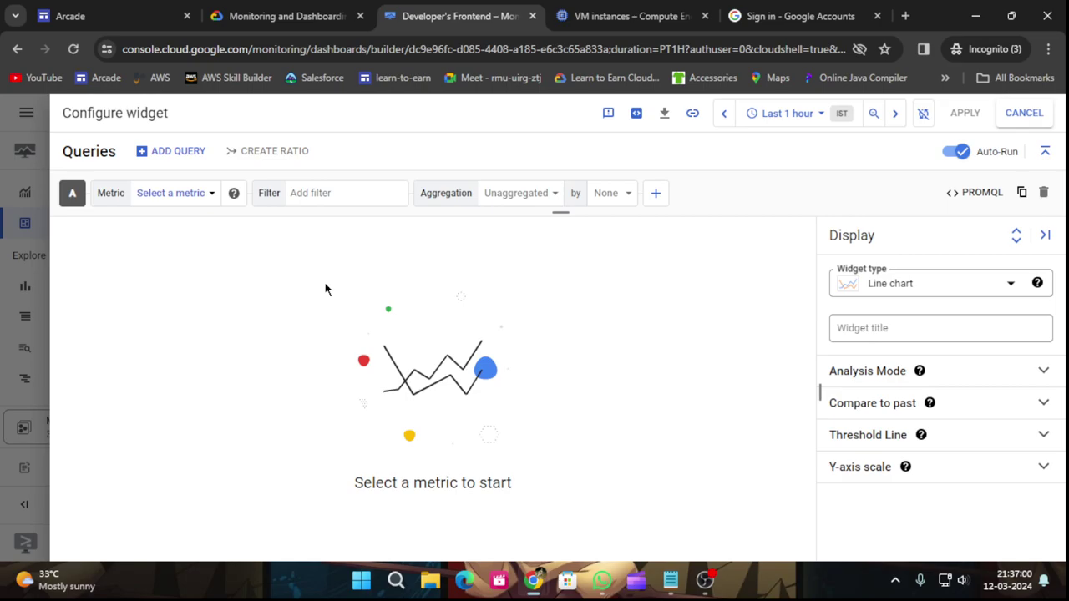
left_click(878, 328)
key("ctrl+v")
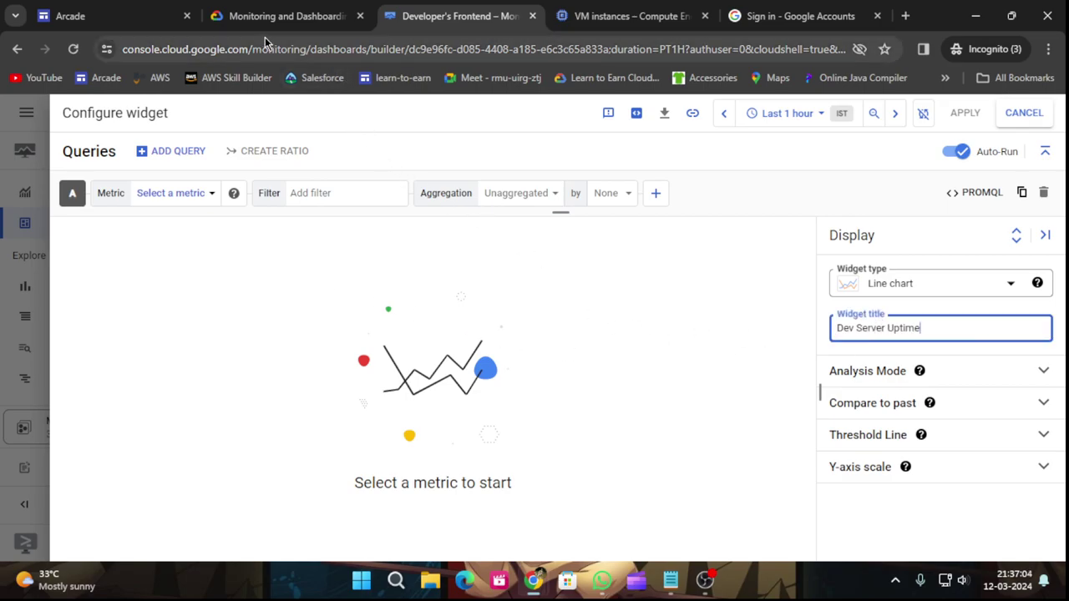
left_click(256, 12)
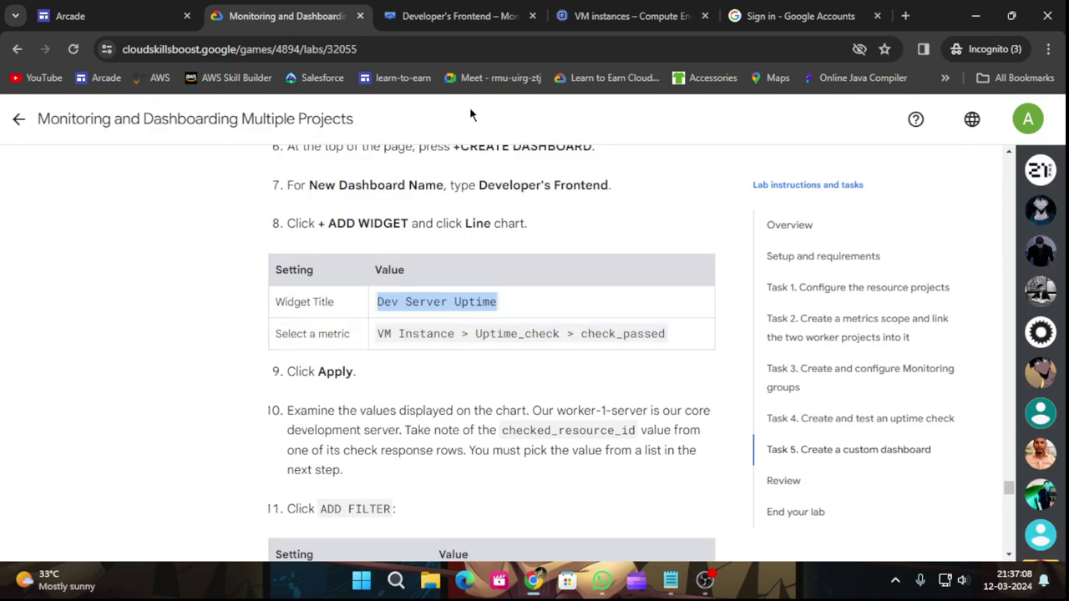
Chart the VM Instance > Uptime_check > Check passed metric in the Dev Server Uptime widget.
left_click(442, 15)
left_click(203, 206)
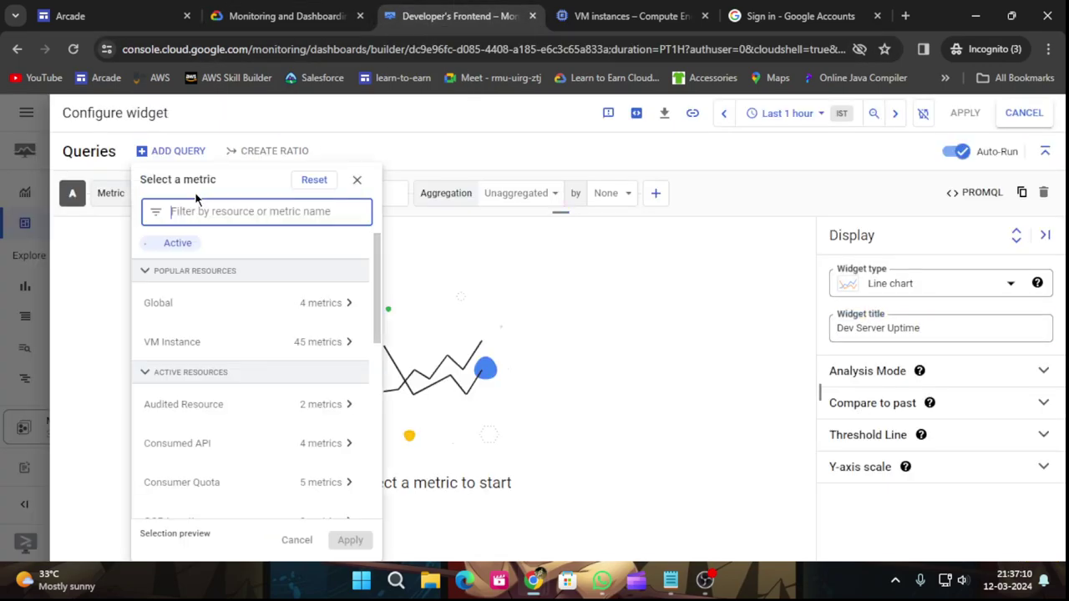
left_click(344, 342)
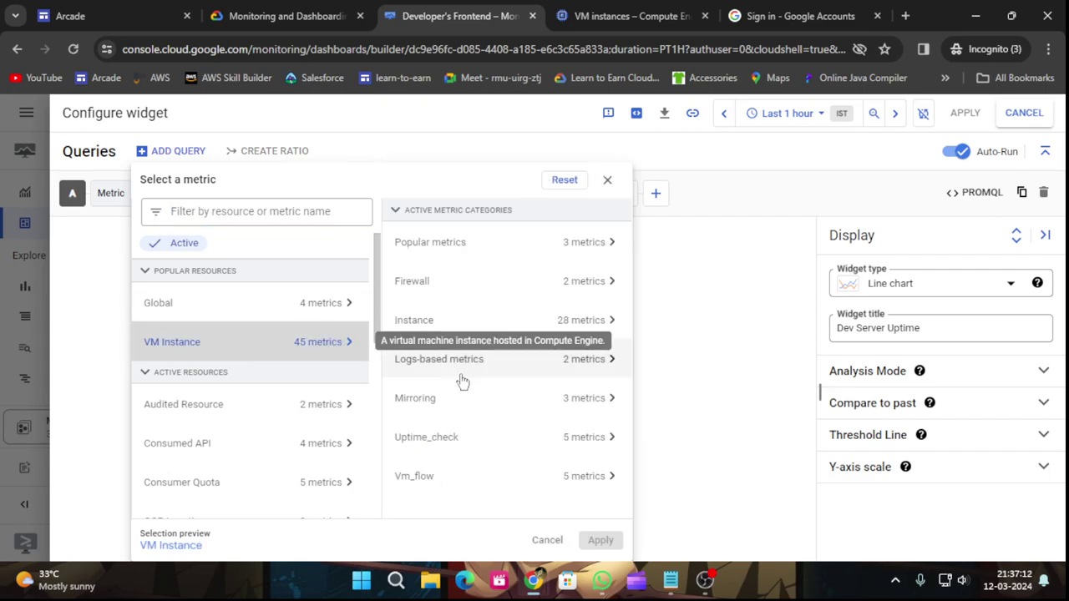
left_click(483, 442)
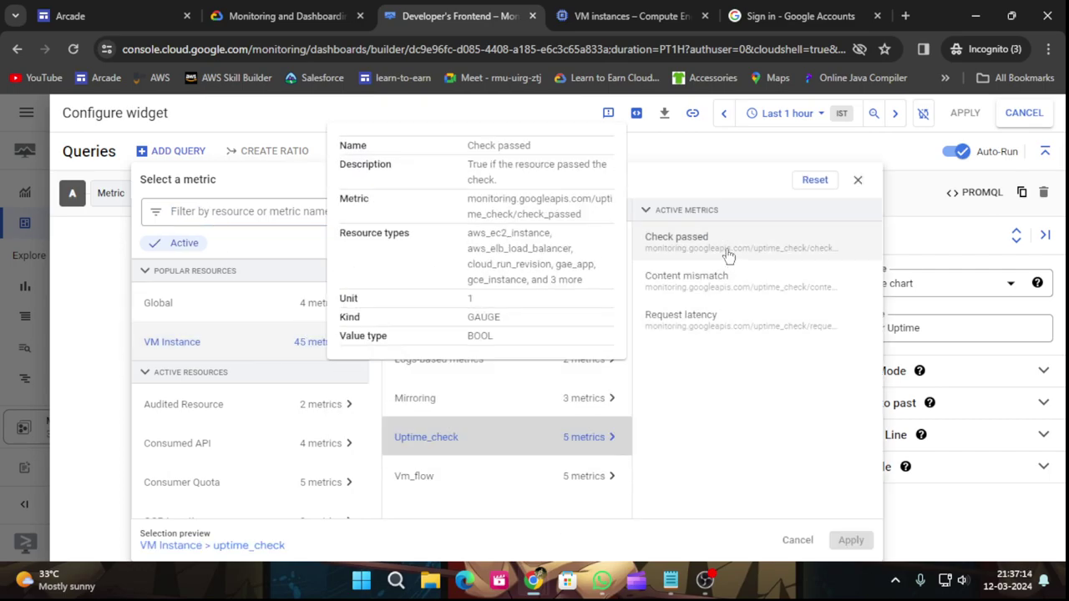
left_click(726, 251)
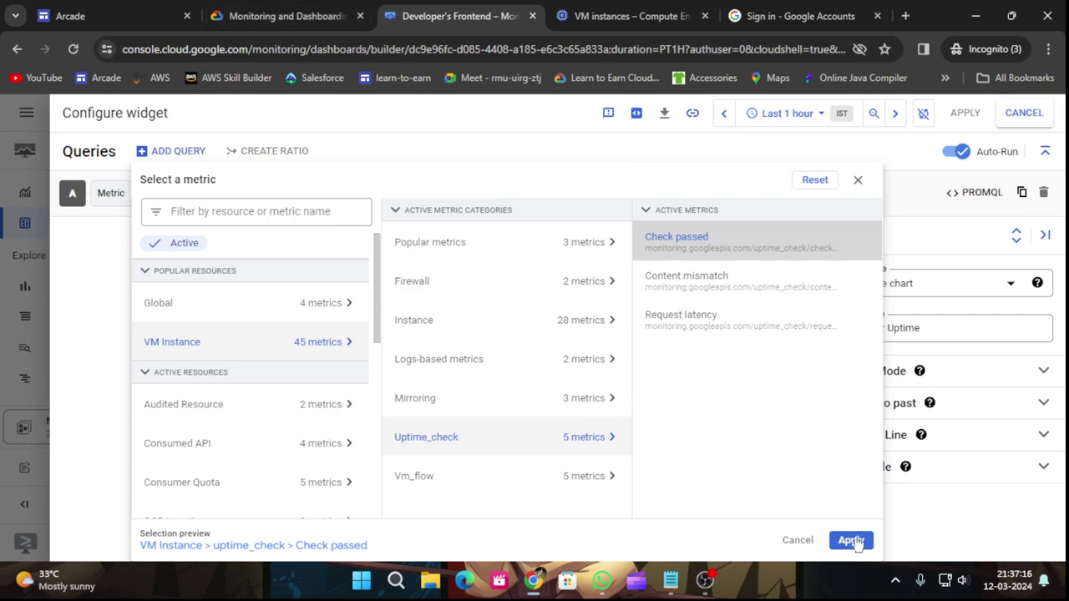
left_click(216, 10)
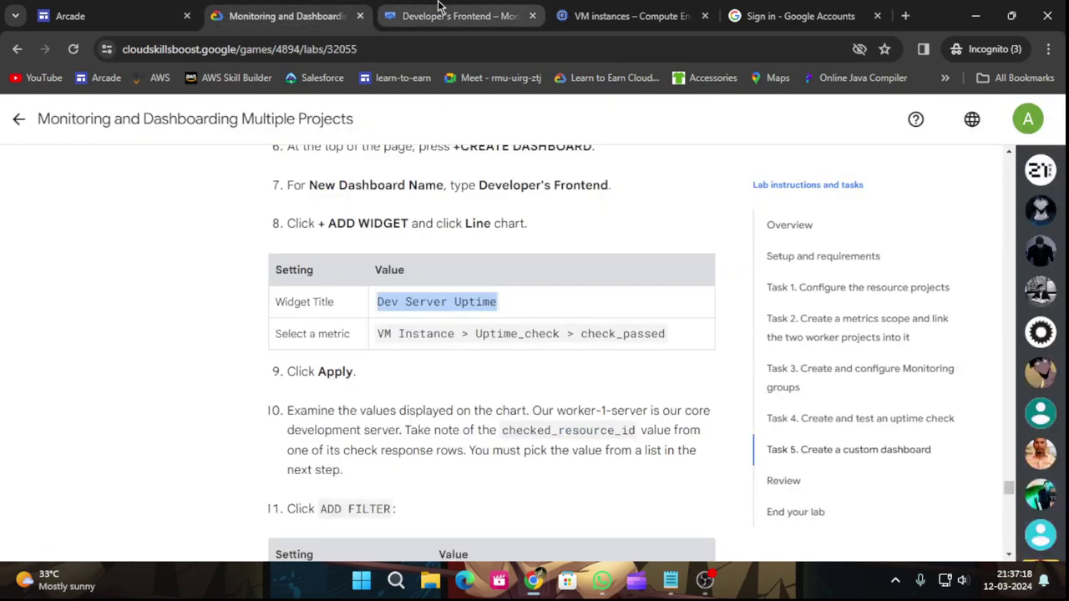
left_click(451, 16)
left_click(849, 541)
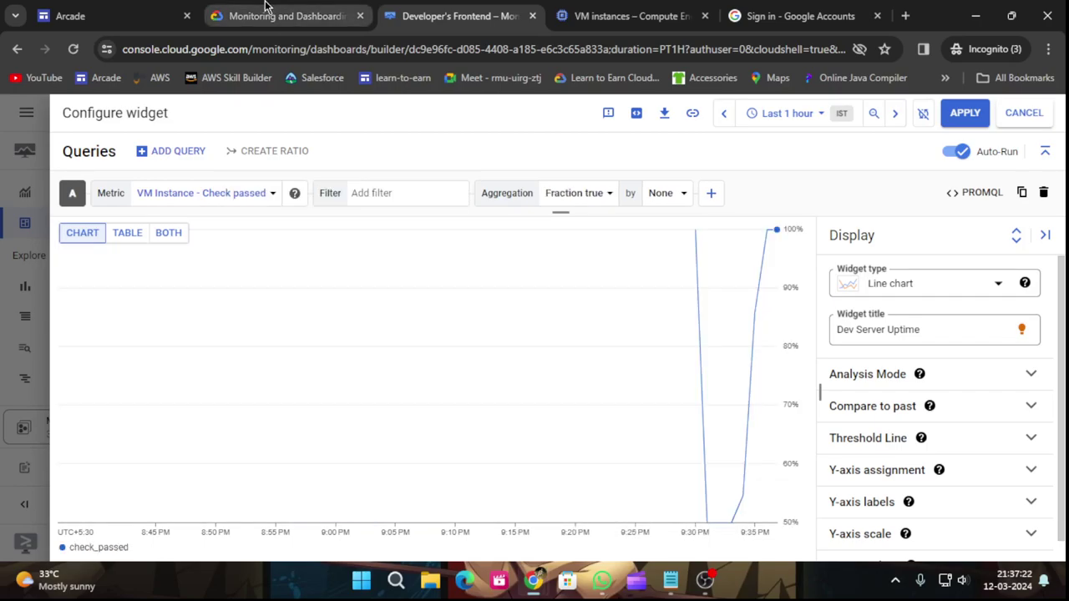
Read the next lab instructions, then come back to the Dev Server Uptime chart.
left_click(272, 11)
scroll(576, 383, "down", 1)
scroll(561, 385, "down", 1)
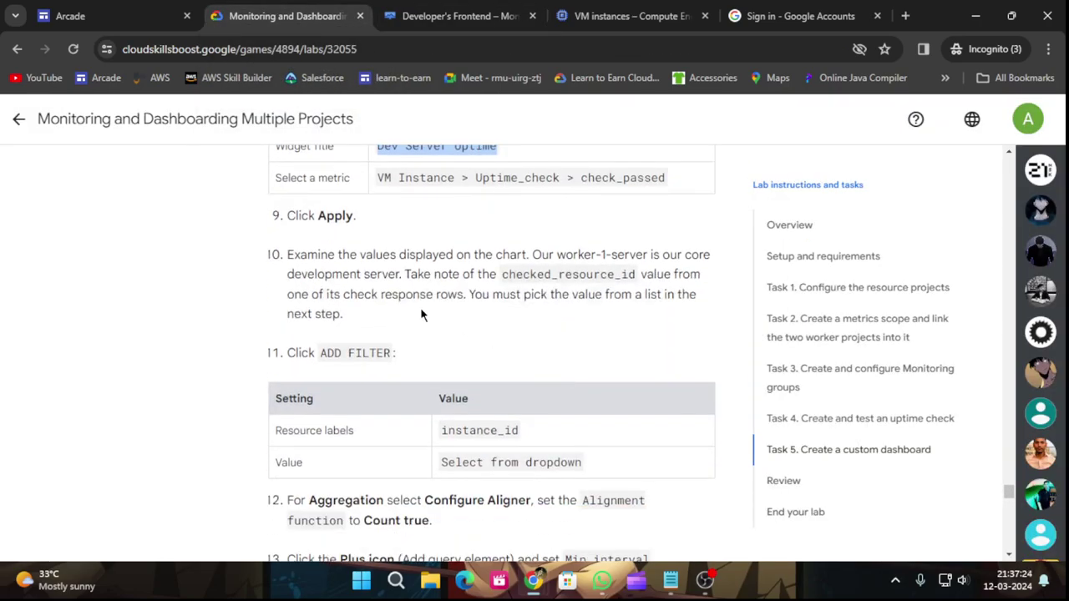
scroll(603, 294, "down", 1)
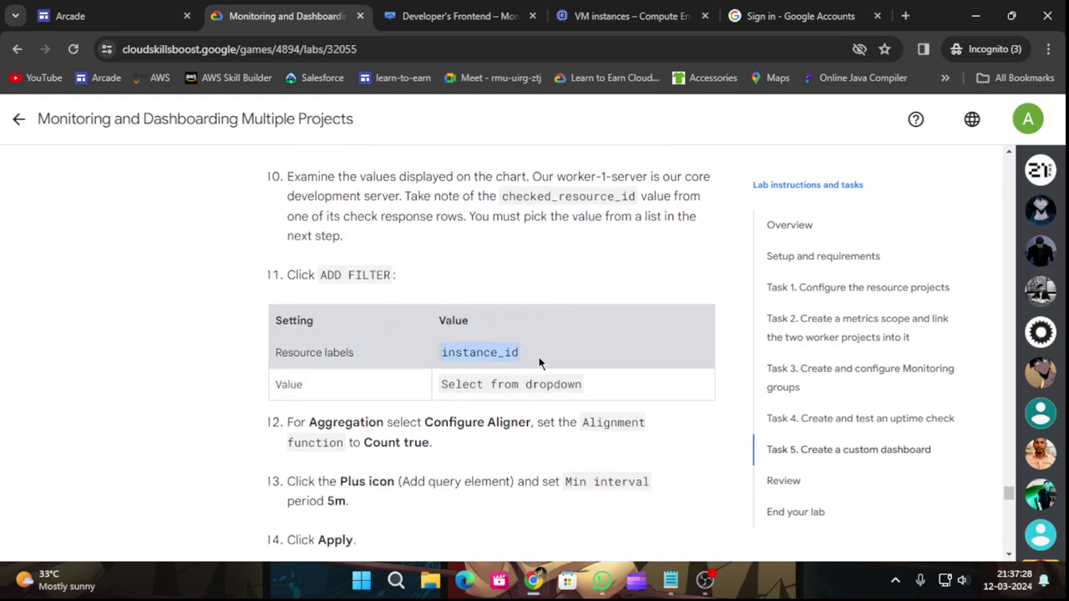
left_click(436, 8)
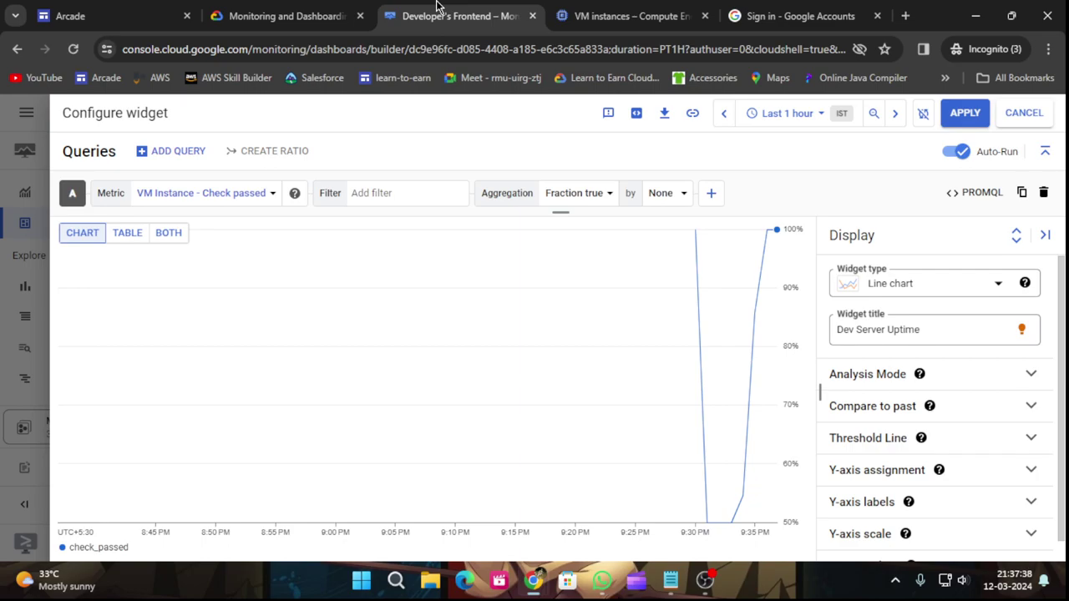
Begin adding a filter to the Dev Server Uptime check-passed query.
left_click(930, 406)
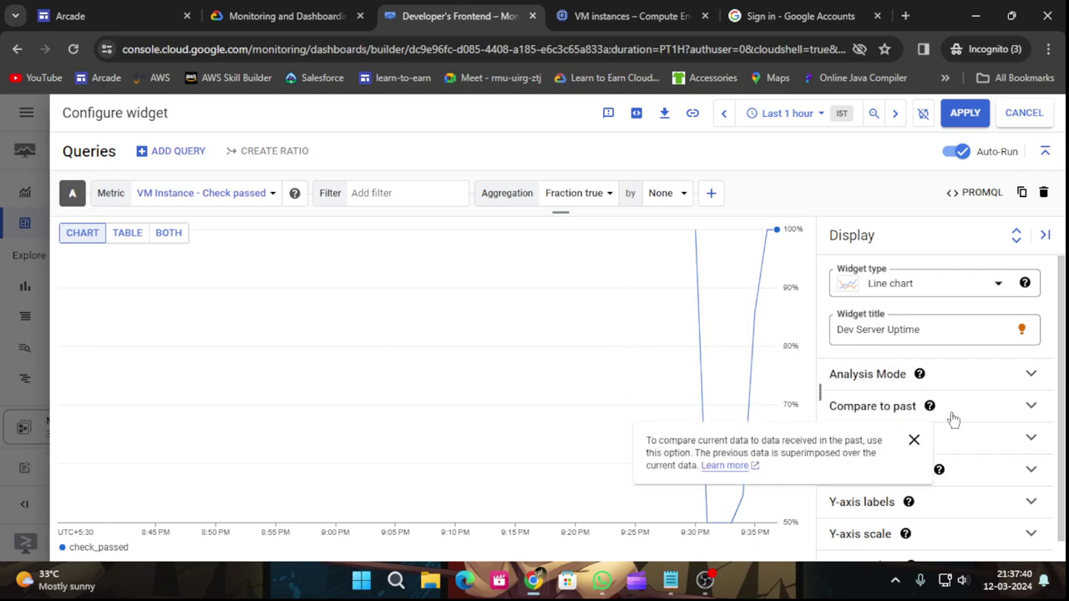
scroll(952, 419, "down", 1)
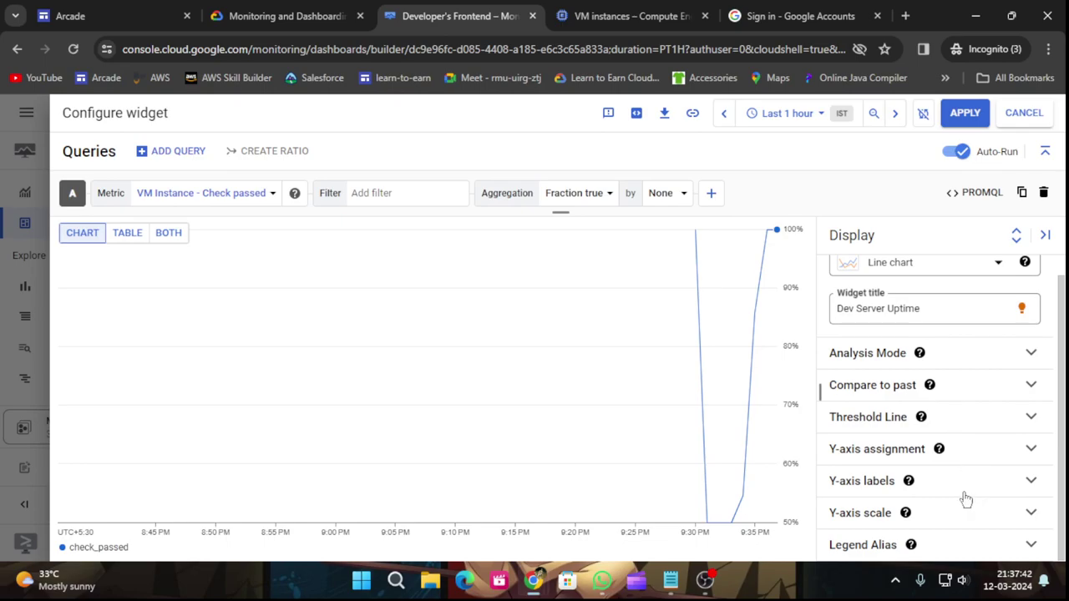
scroll(982, 367, "up", 1)
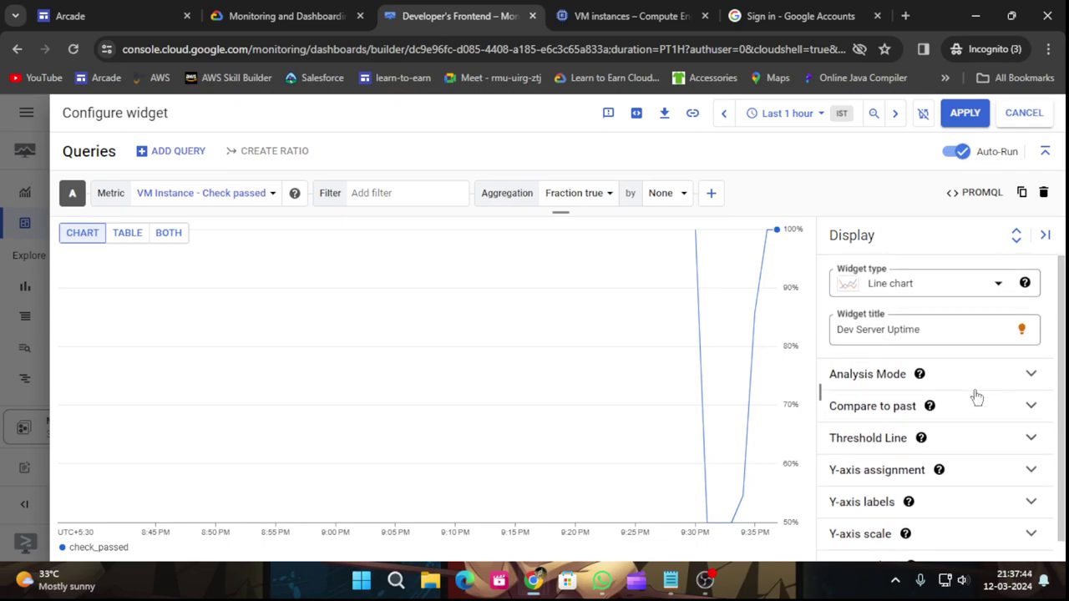
left_click(278, 12)
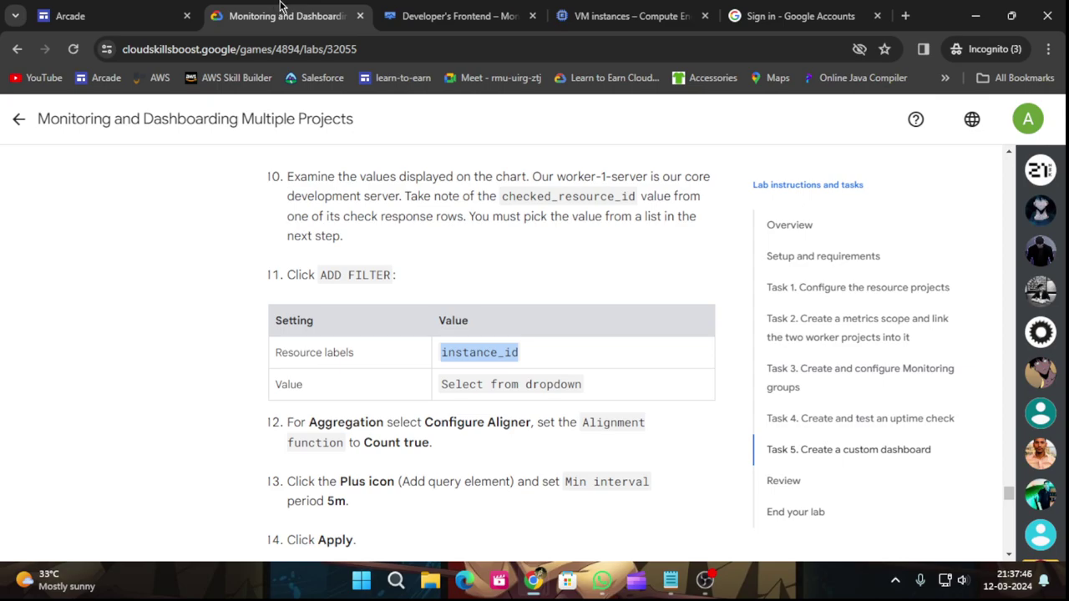
left_click(425, 15)
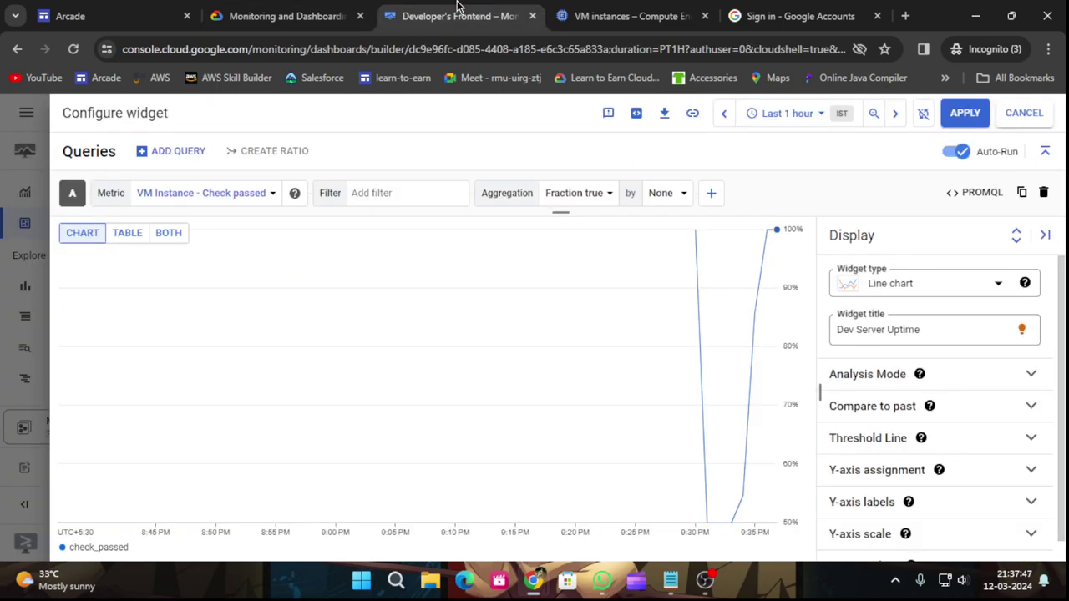
left_click(432, 192)
scroll(473, 363, "down", 1)
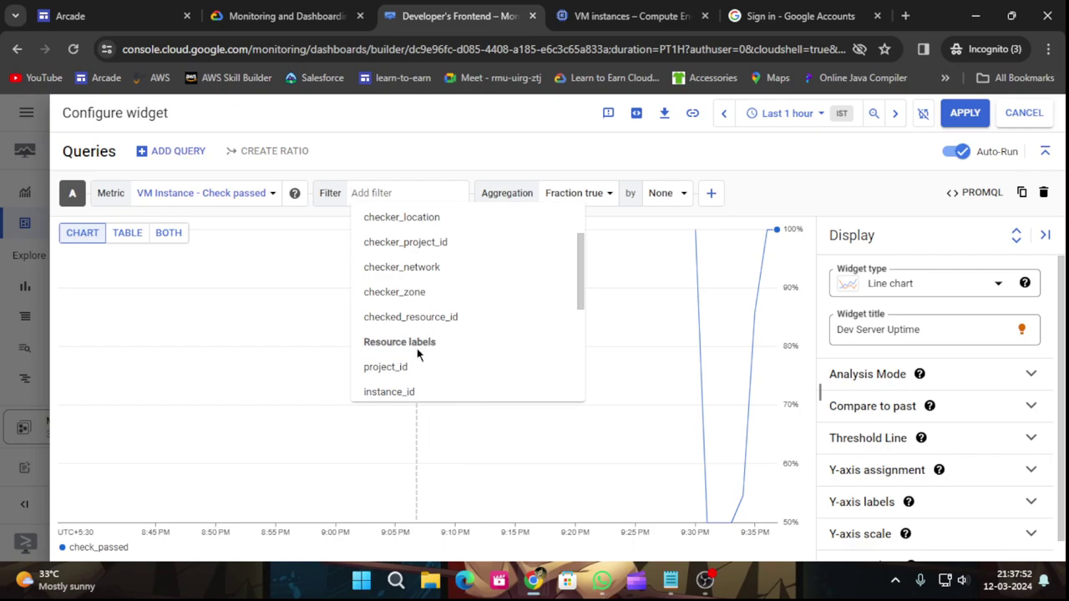
scroll(492, 347, "down", 2)
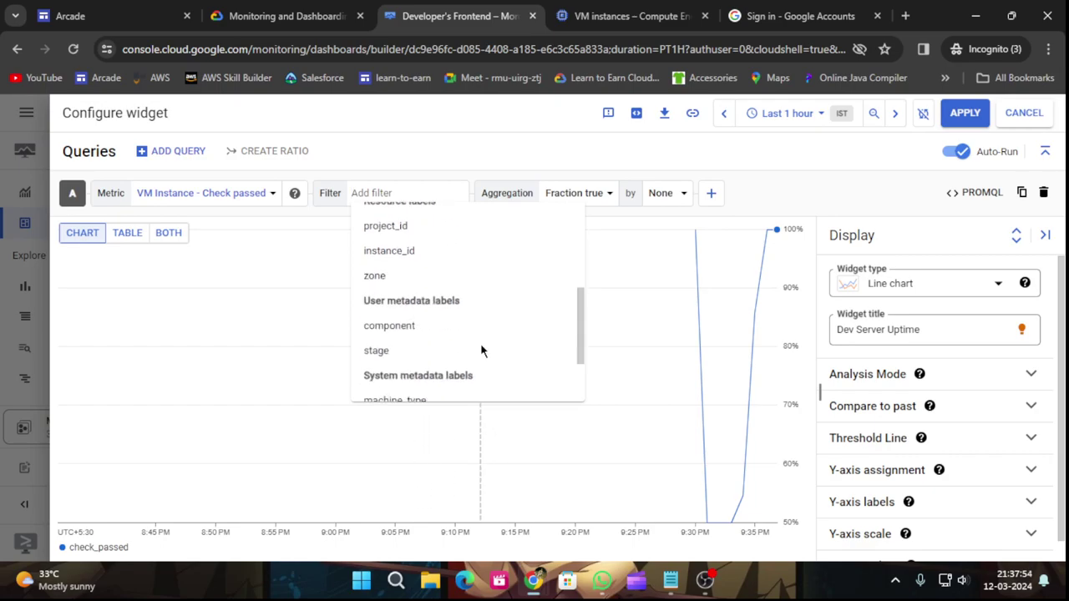
scroll(481, 347, "up", 2)
scroll(481, 346, "down", 1)
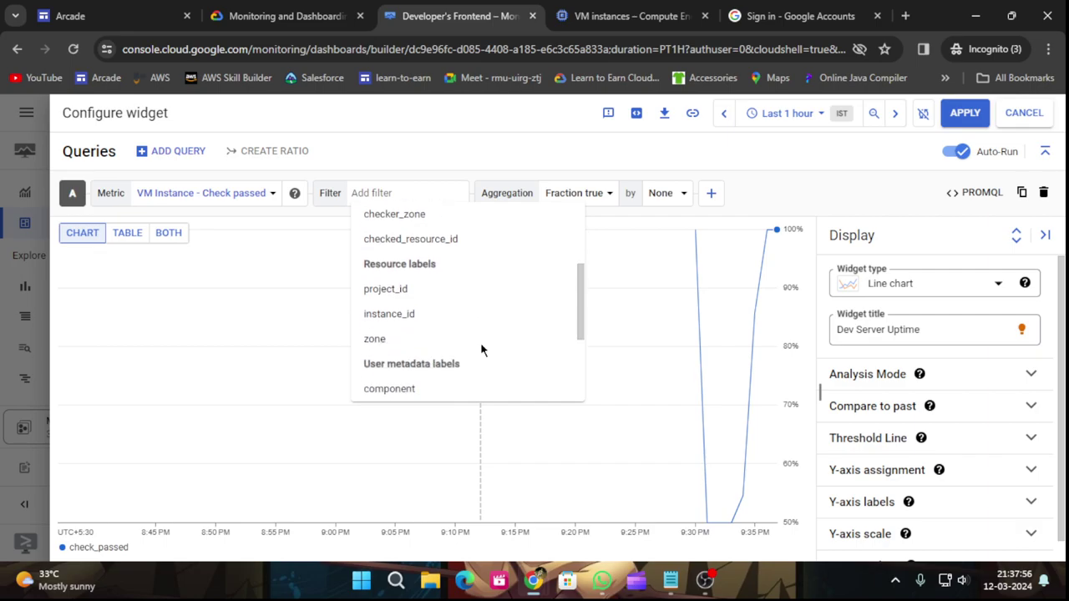
Filter on the instance_id resource label using its first value, keeping the filter.
left_click(432, 326)
key("ctrl+shift+Tab")
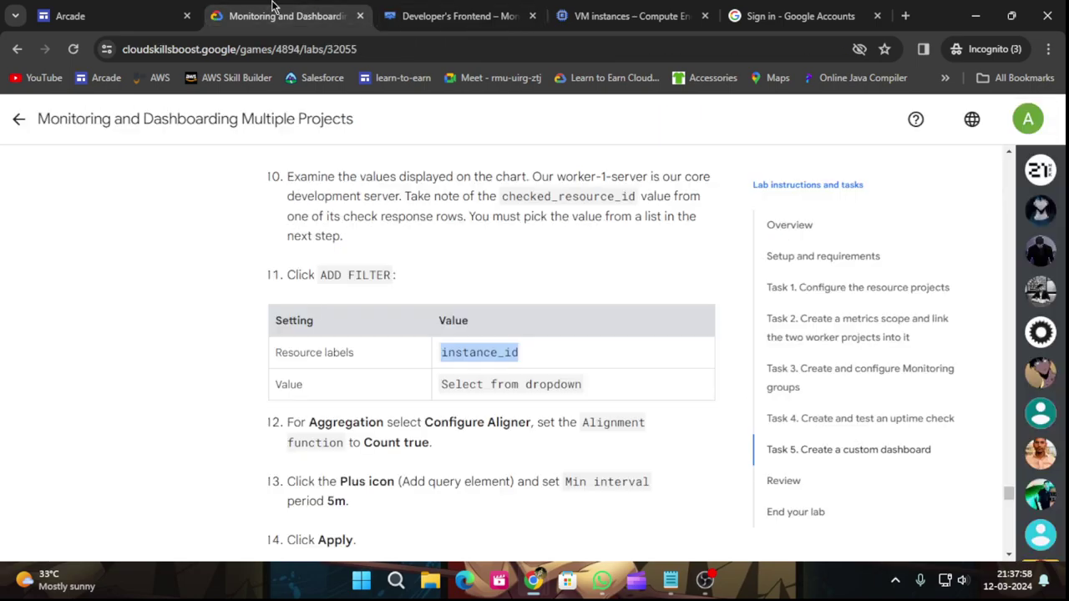
left_click(451, 15)
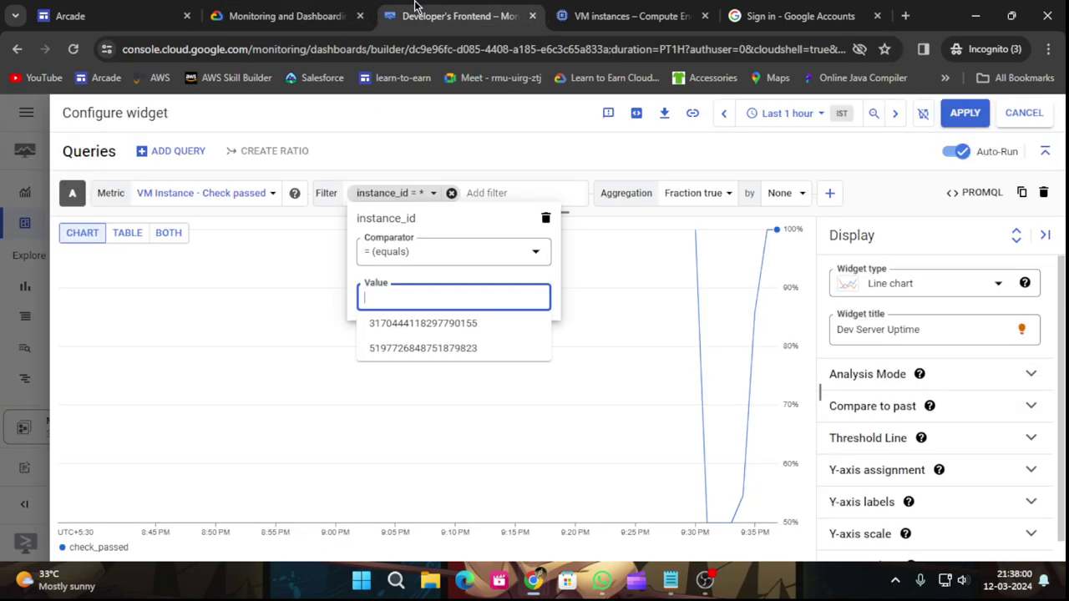
left_click(447, 323)
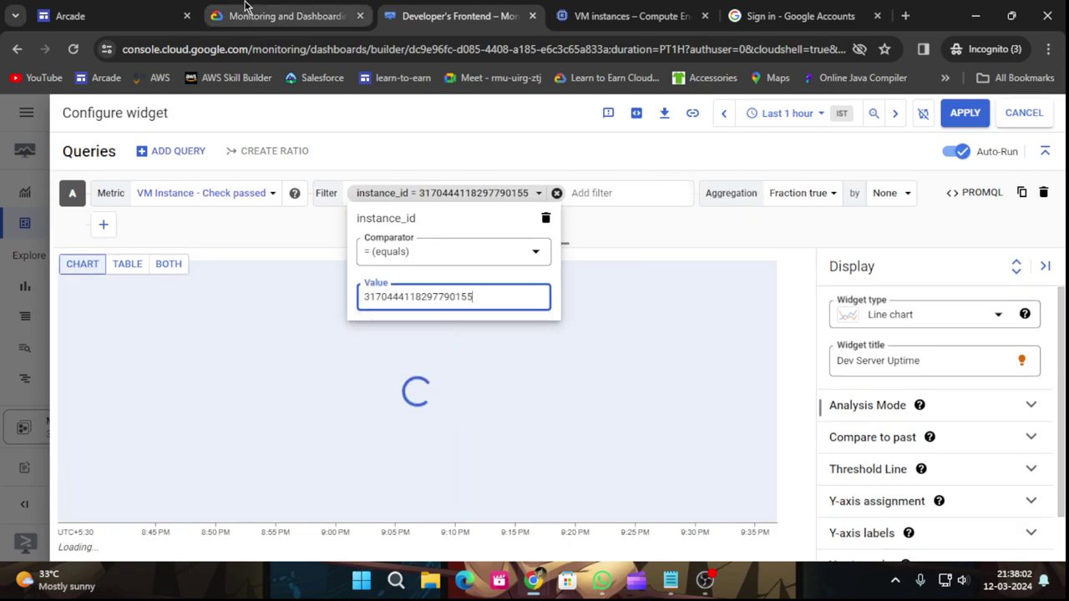
left_click(258, 7)
scroll(531, 398, "down", 1)
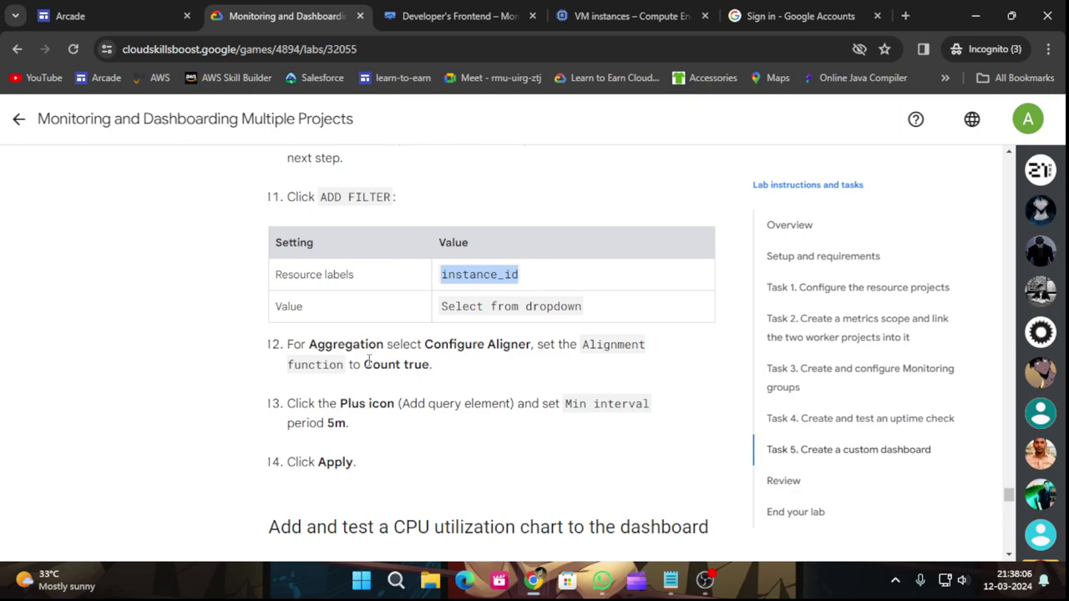
left_click(445, 9)
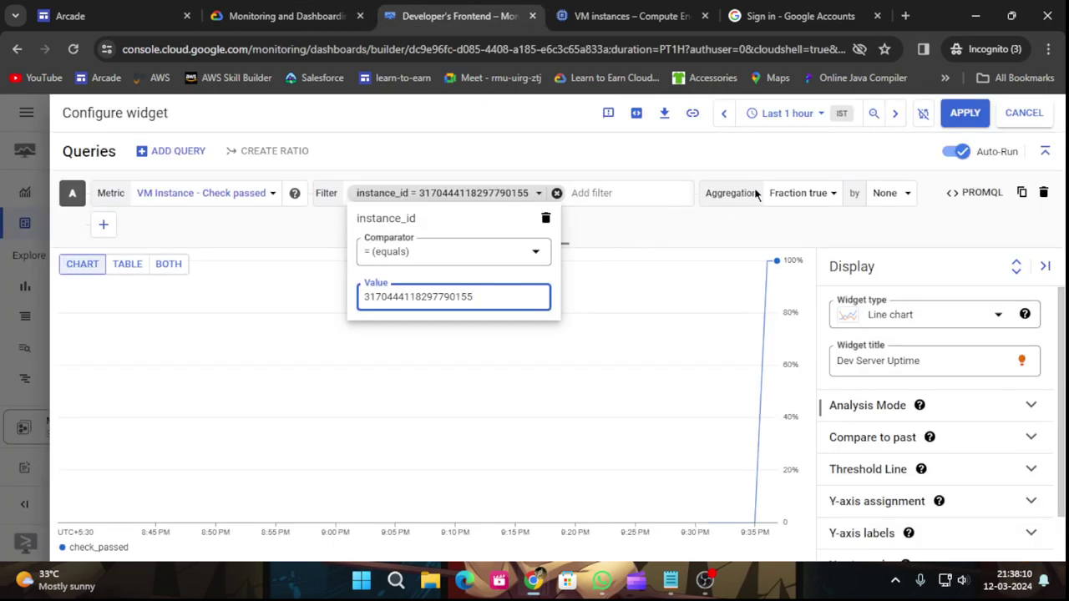
key("Return")
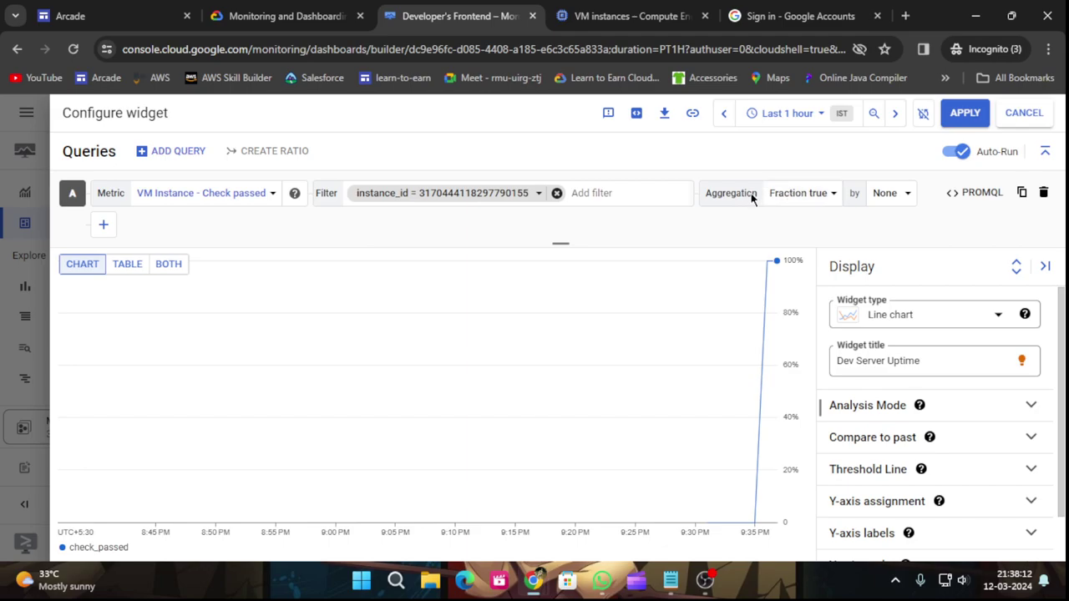
Switch to a configurable aligner and set the alignment function to Count true.
left_click(832, 195)
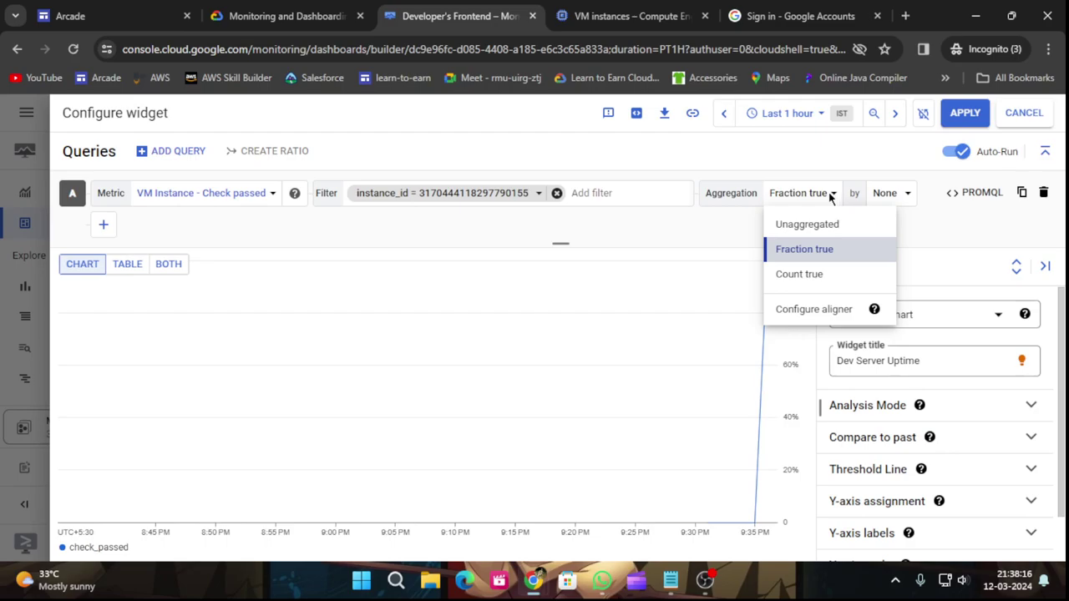
left_click(824, 309)
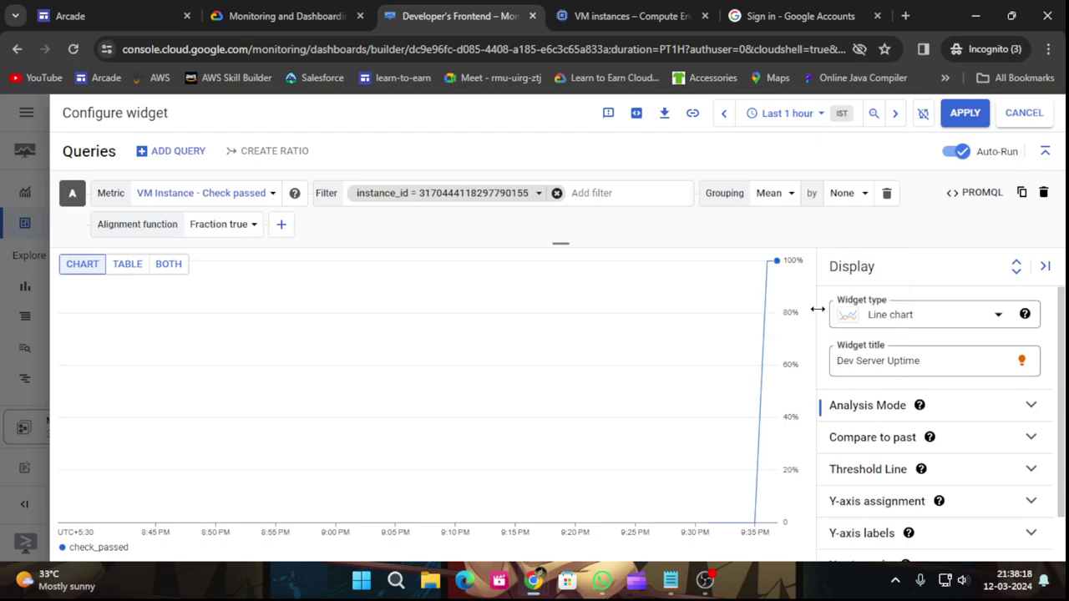
left_click(342, 17)
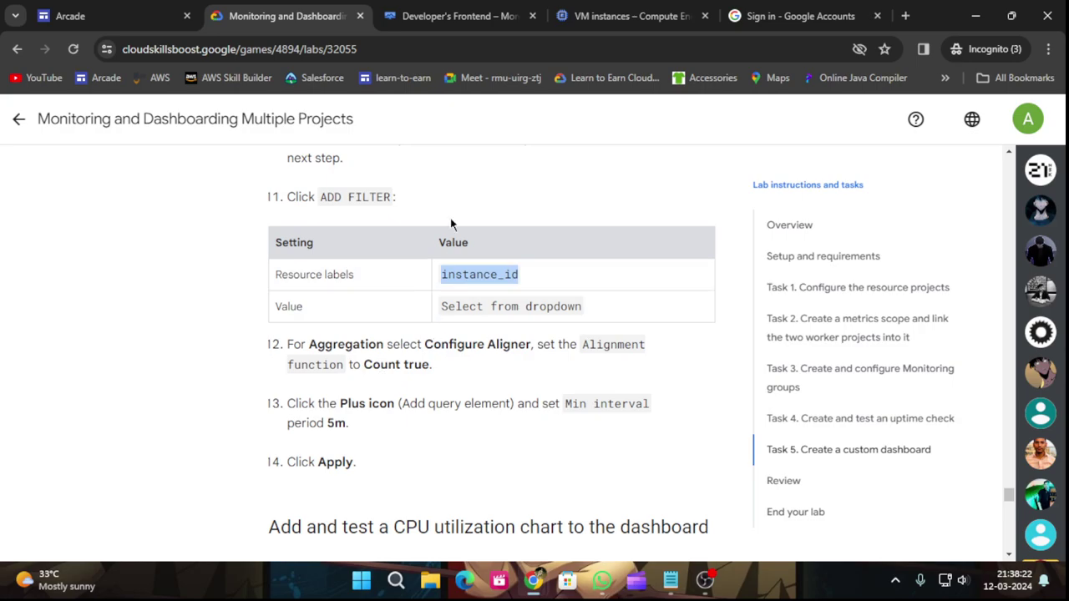
left_click(436, 8)
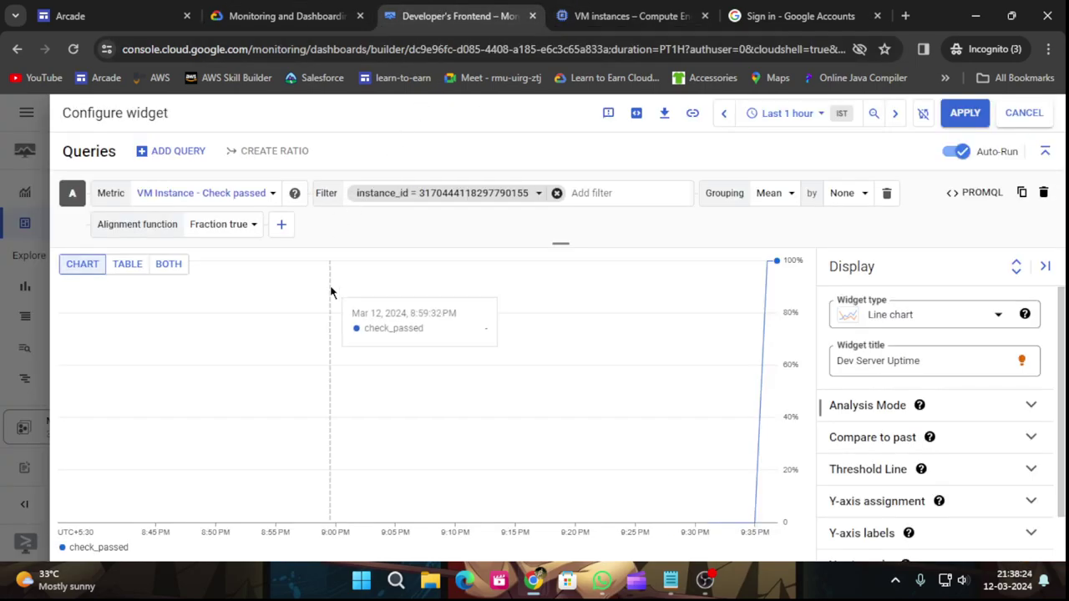
left_click(240, 225)
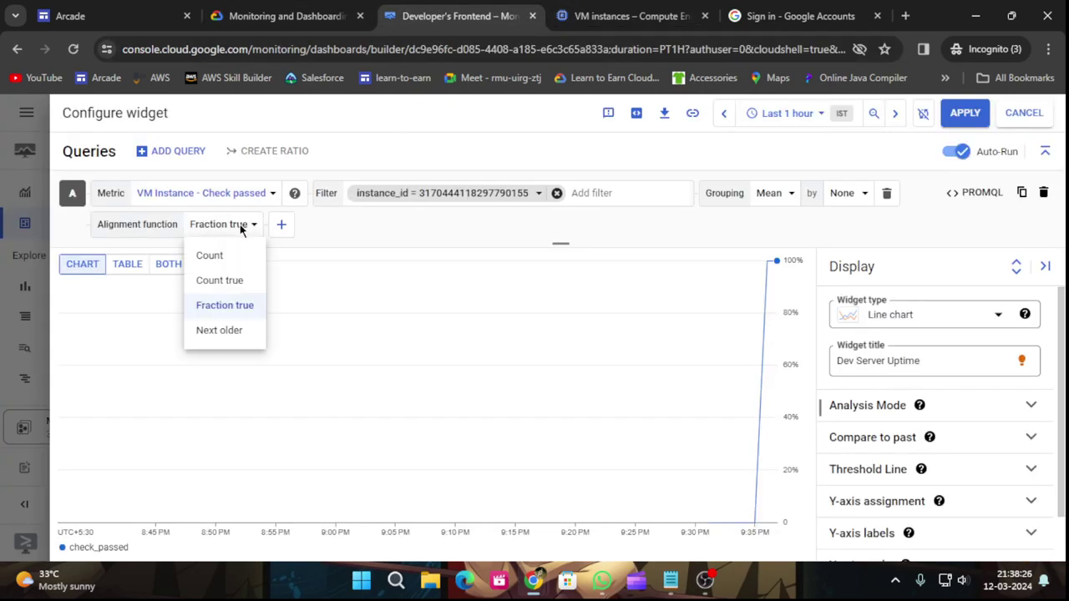
left_click(241, 279)
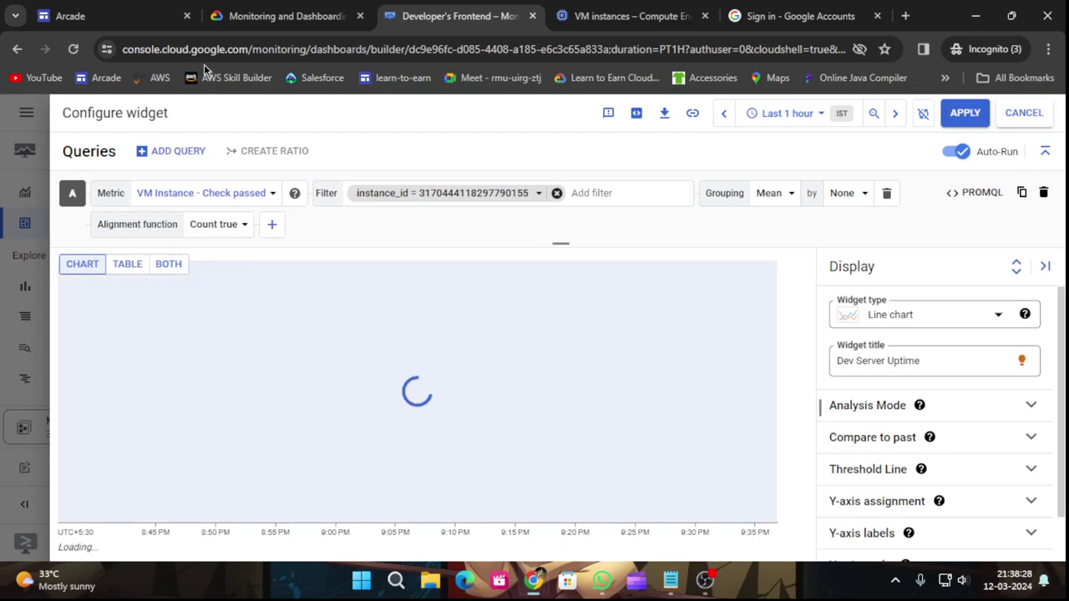
Add a Min interval element to the query and set it to 5m.
left_click(276, 8)
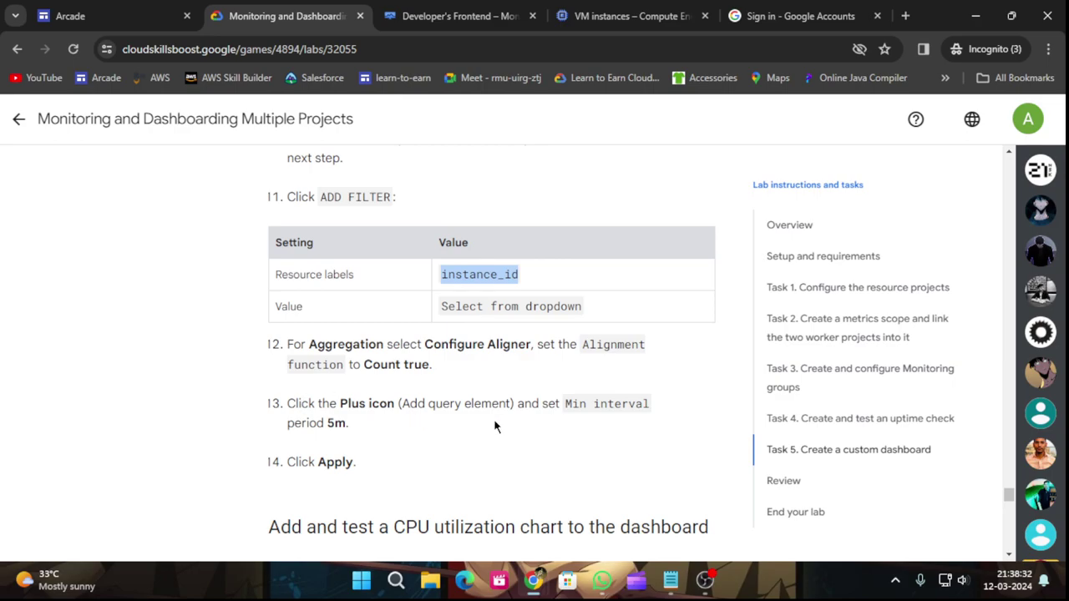
left_click_drag(564, 406, 653, 422)
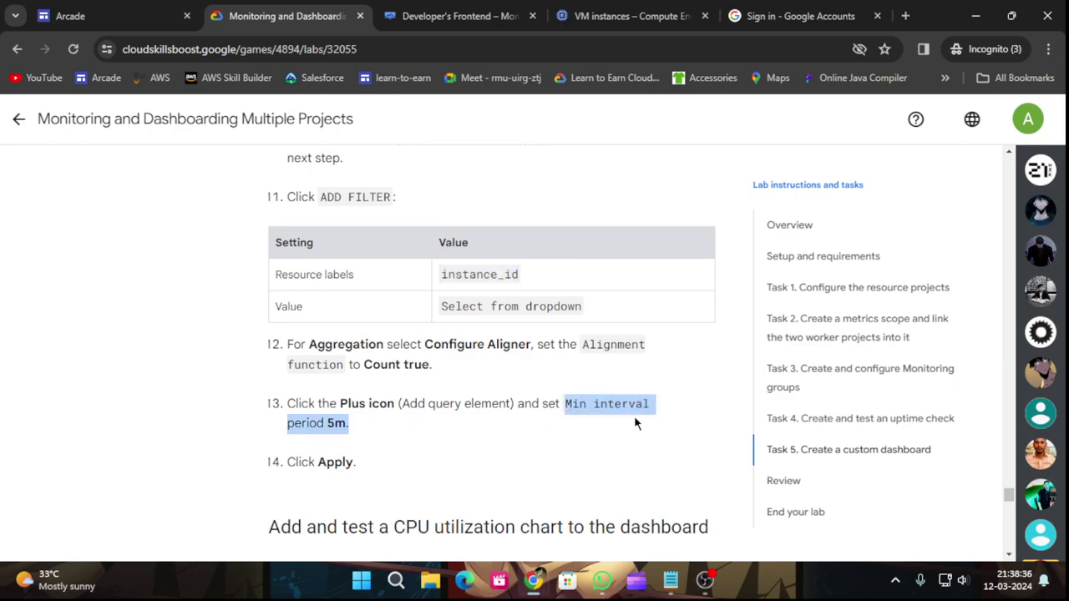
left_click(634, 423)
left_click_drag(564, 406, 654, 408)
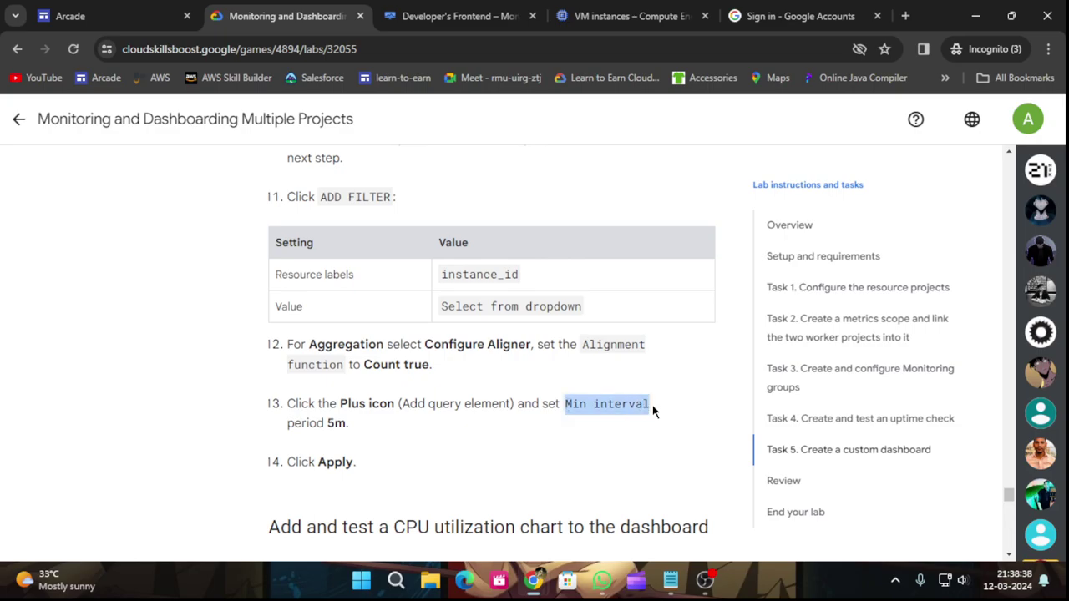
left_click(451, 10)
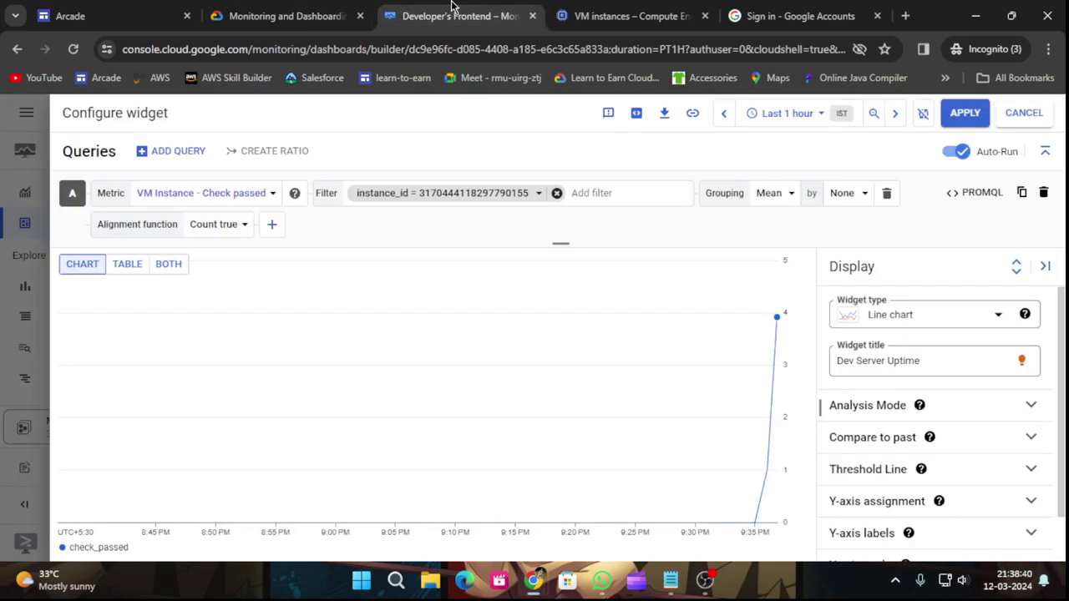
left_click(271, 224)
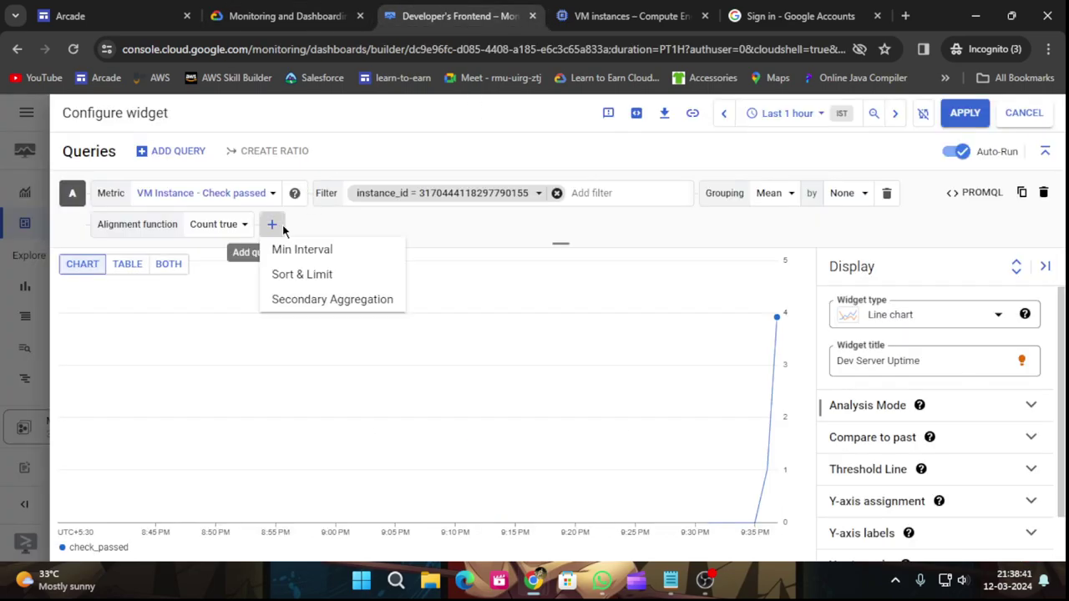
left_click(331, 255)
left_click(262, 9)
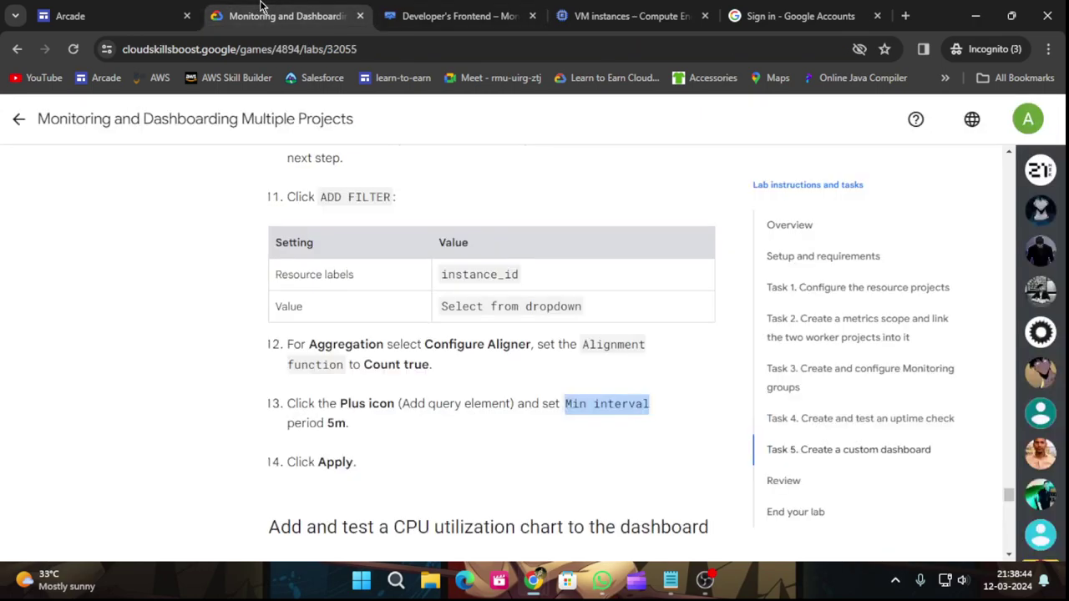
left_click(451, 15)
left_click(343, 225)
left_click(343, 278)
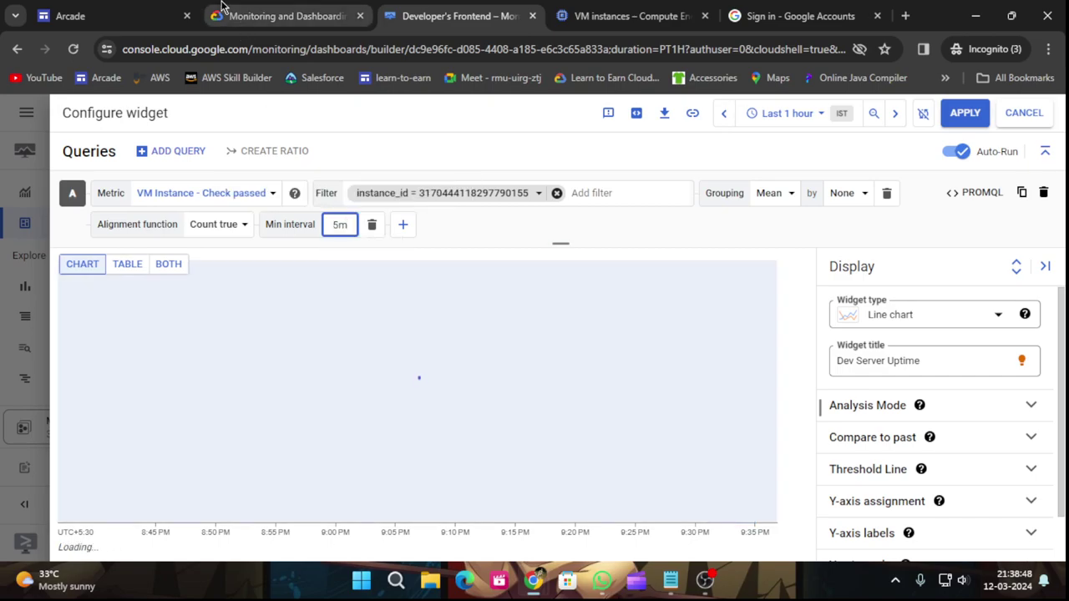
Apply the Dev Server Uptime widget to the Developer's Frontend dashboard.
left_click(249, 10)
scroll(410, 383, "down", 3)
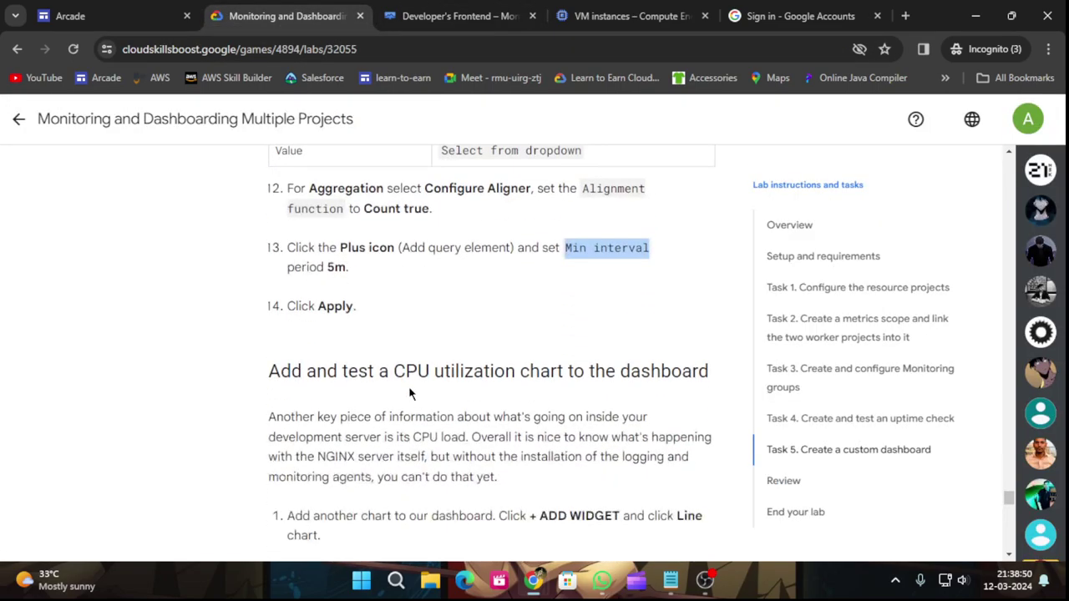
left_click(428, 12)
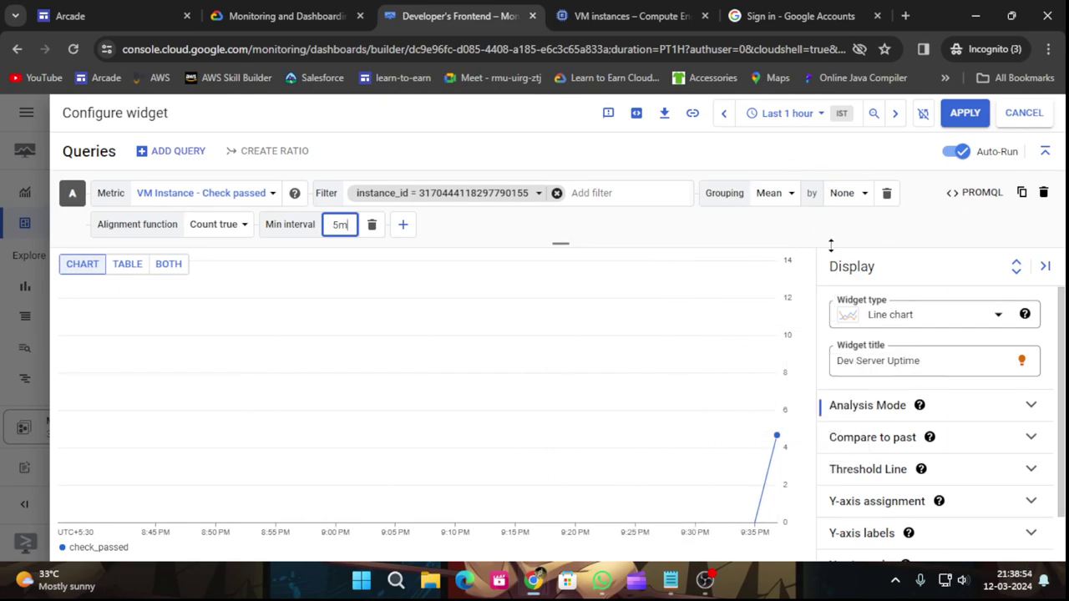
left_click(964, 113)
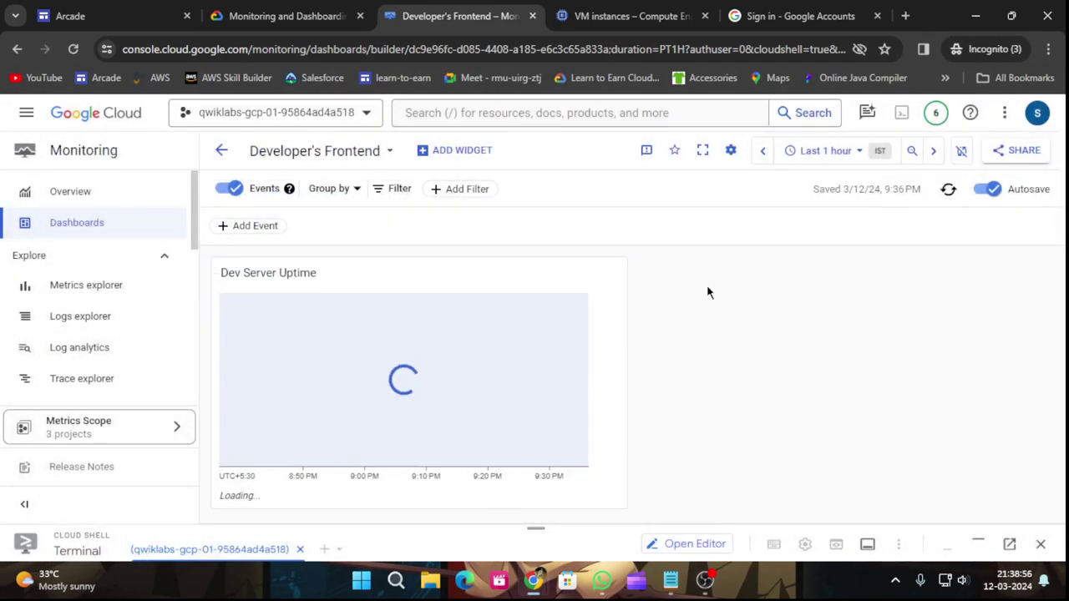
Add a new Line chart widget to the Developer's Frontend dashboard.
left_click(284, 16)
scroll(426, 380, "down", 1)
scroll(426, 380, "down", 3)
scroll(428, 375, "up", 3)
scroll(430, 373, "down", 12)
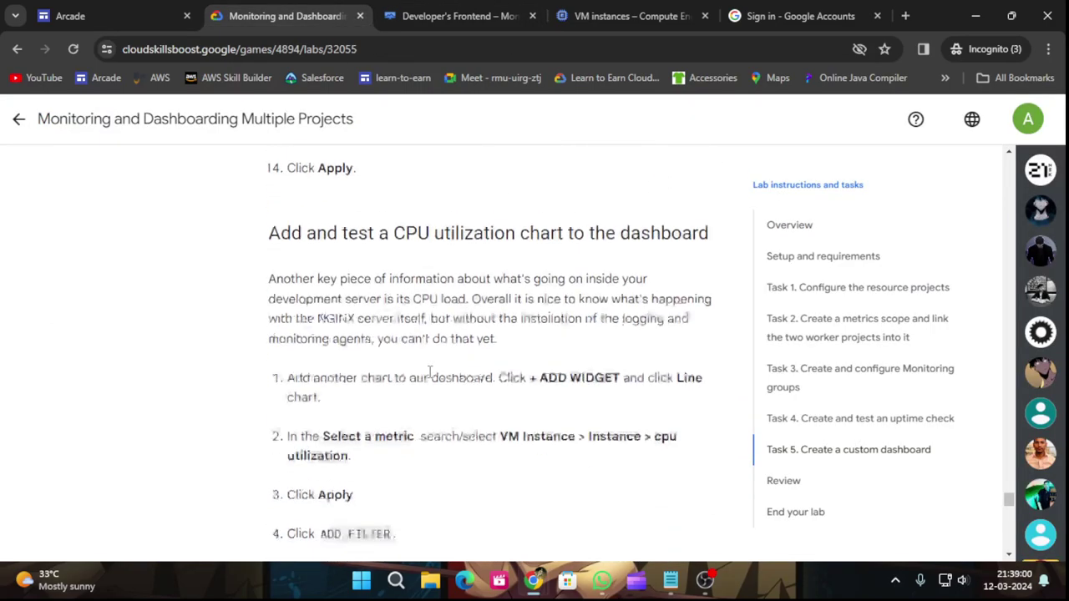
scroll(451, 354, "down", 4)
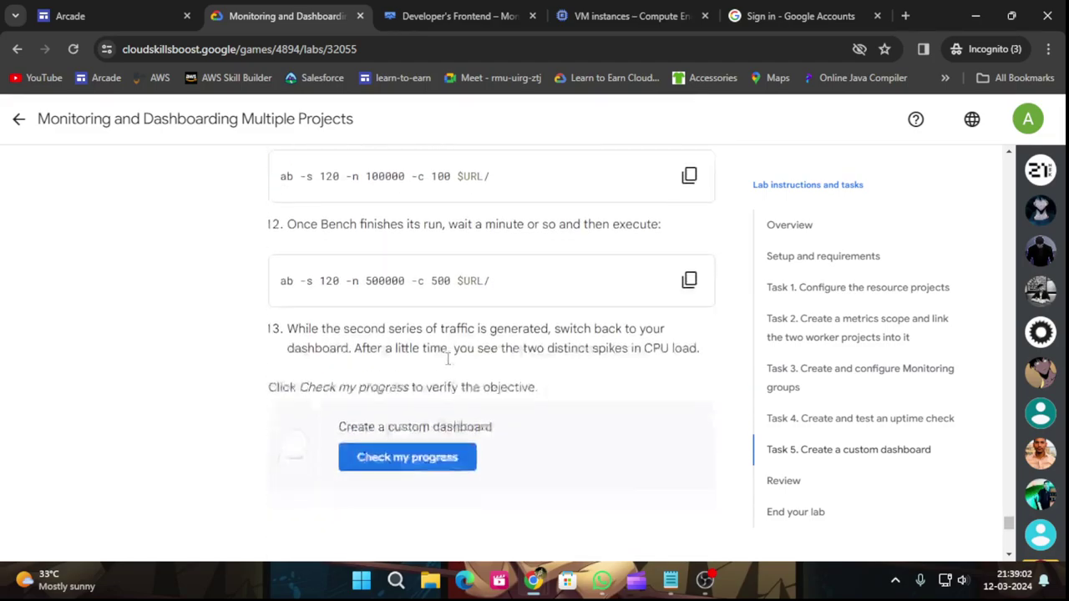
scroll(467, 363, "up", 15)
scroll(485, 357, "up", 3)
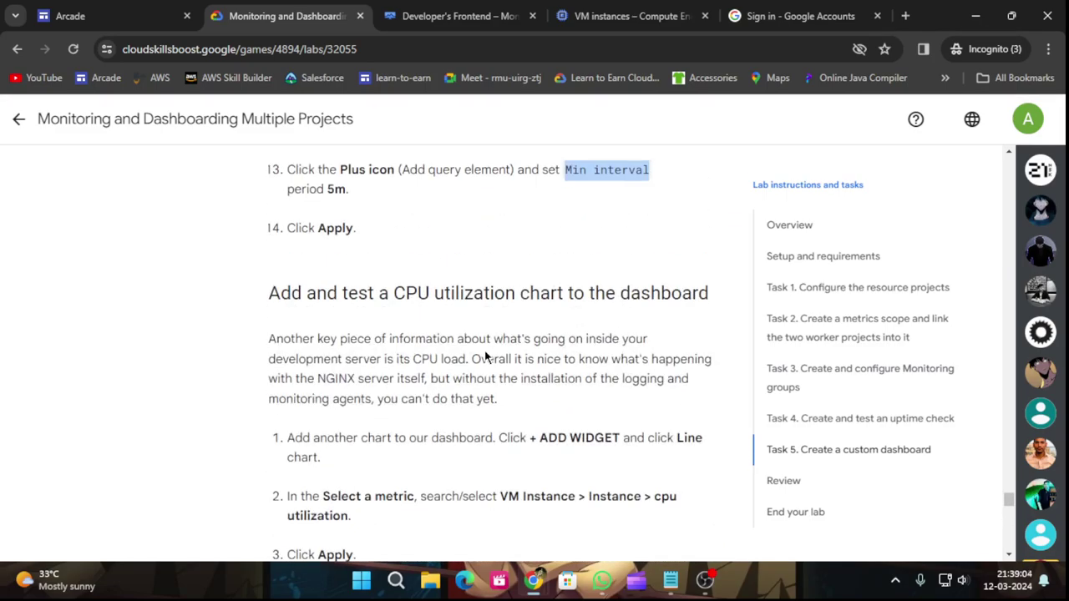
scroll(405, 358, "down", 1)
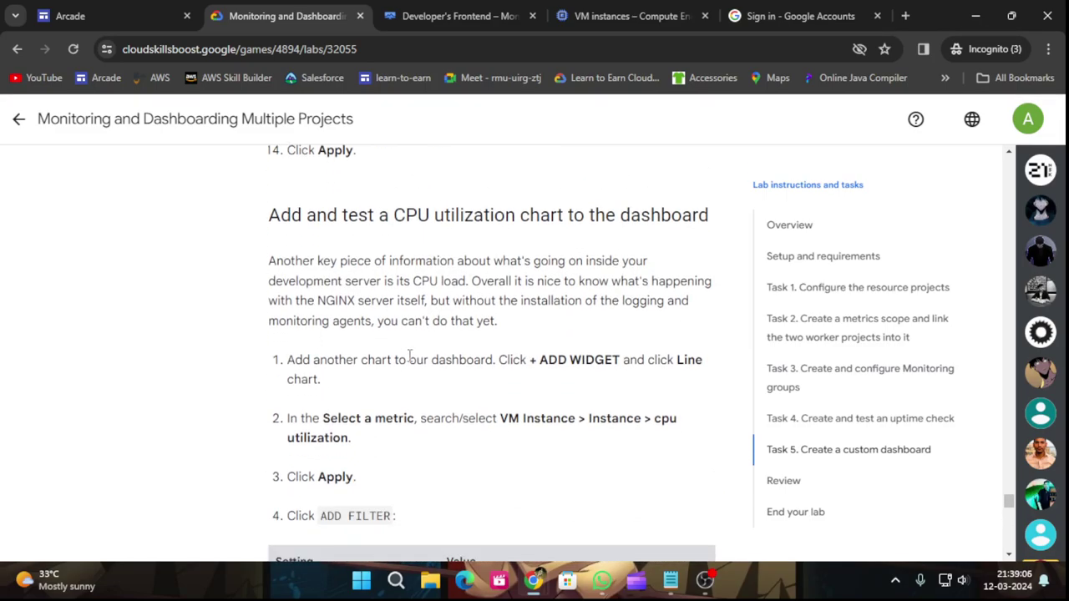
left_click(477, 10)
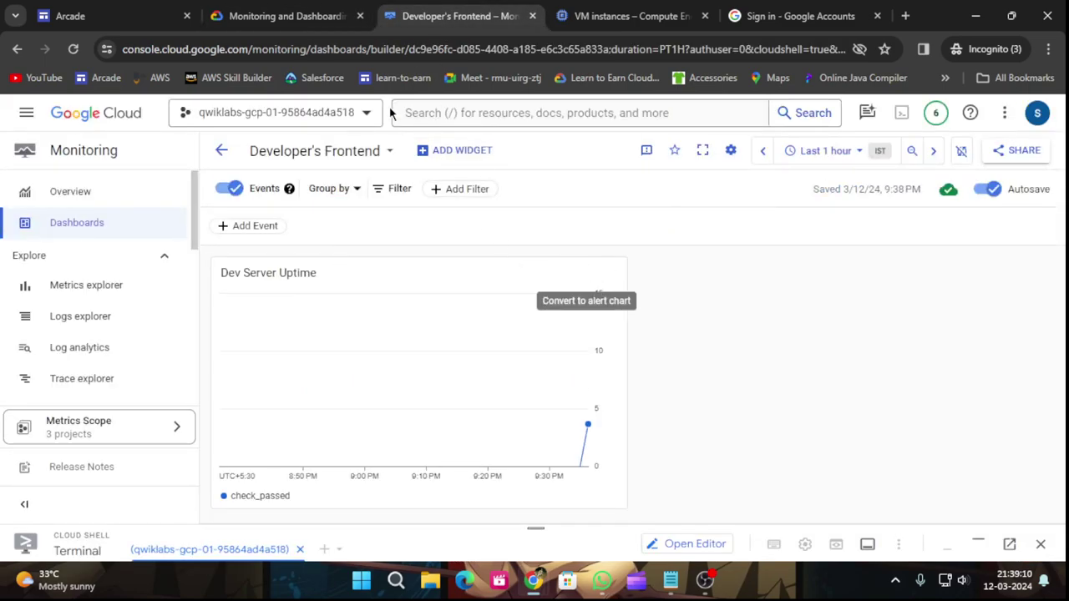
left_click(442, 154)
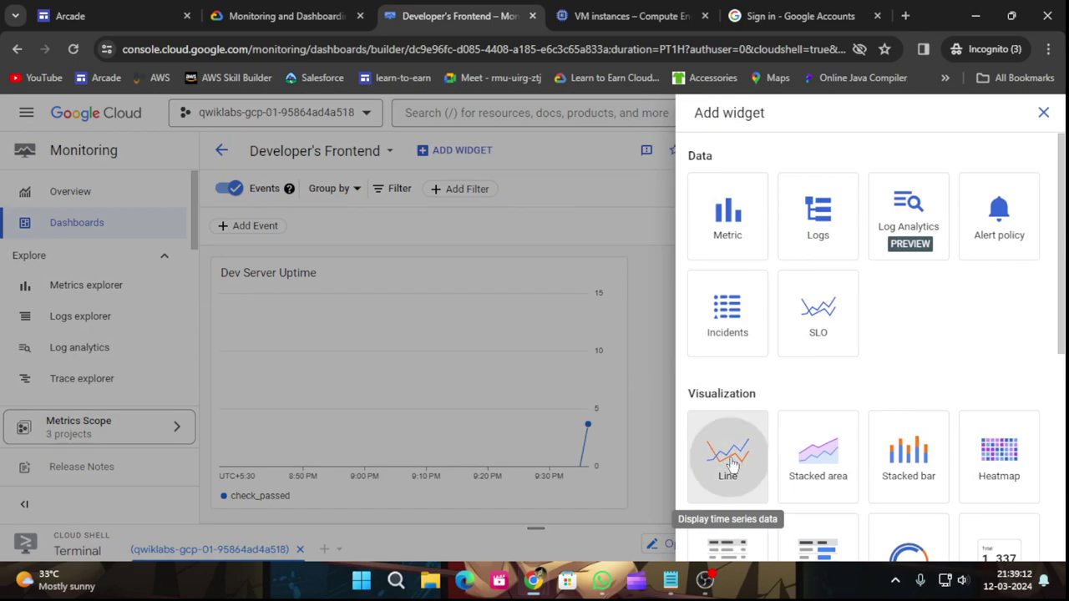
left_click(727, 454)
Browse the metric chooser to the VM Instance > Instance metrics.
left_click(286, 15)
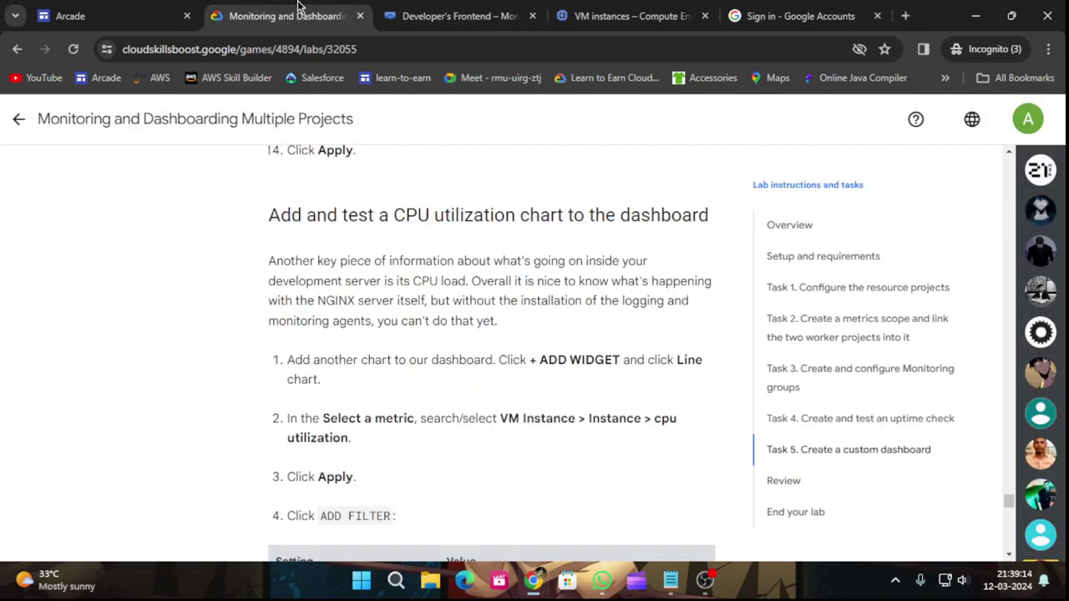
scroll(634, 384, "down", 1)
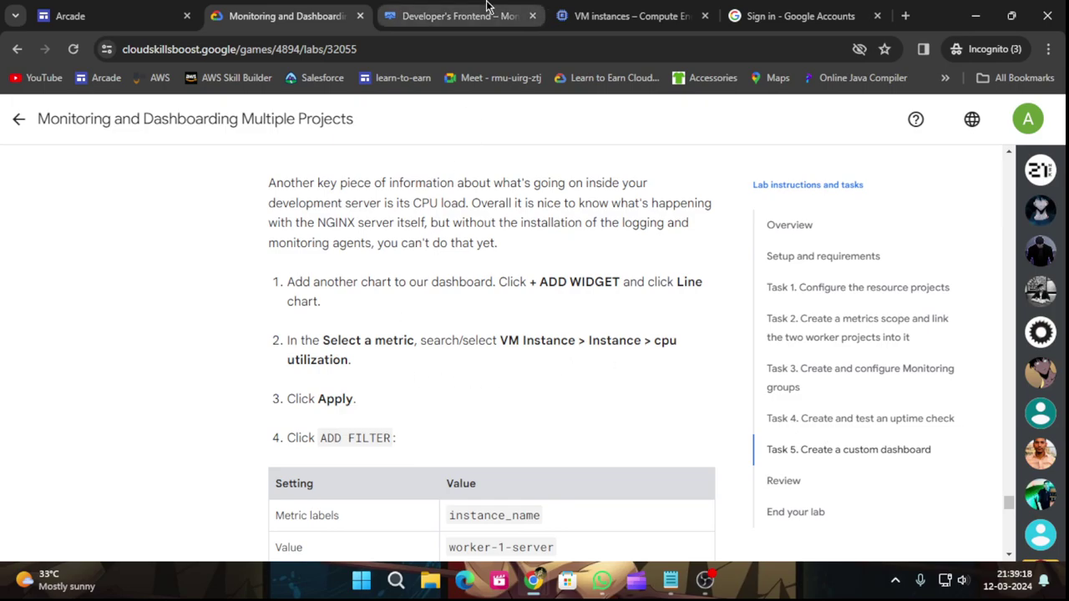
left_click(438, 19)
left_click(183, 200)
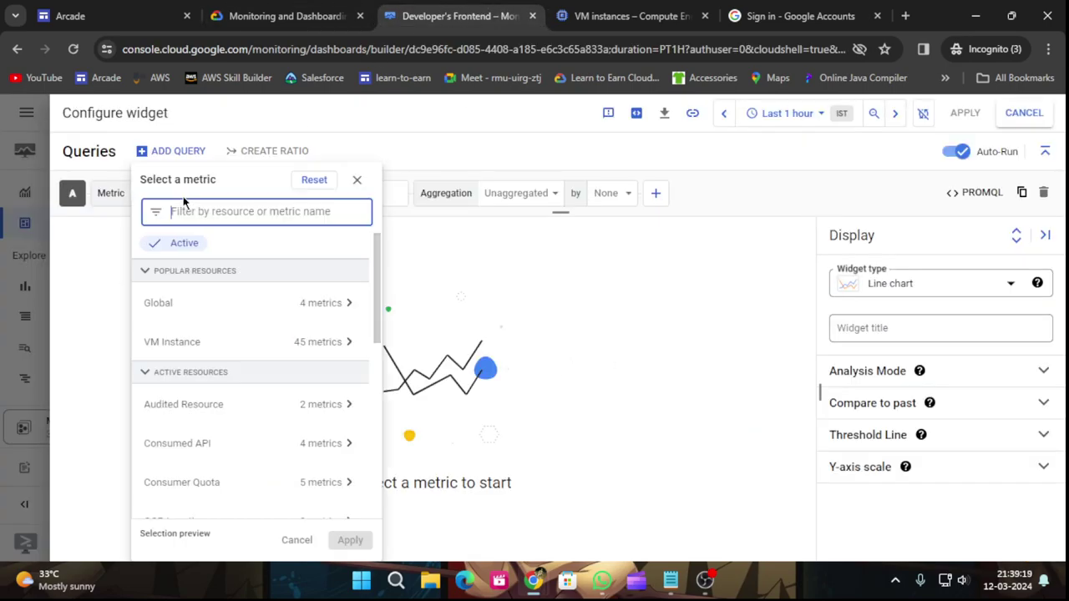
left_click(236, 358)
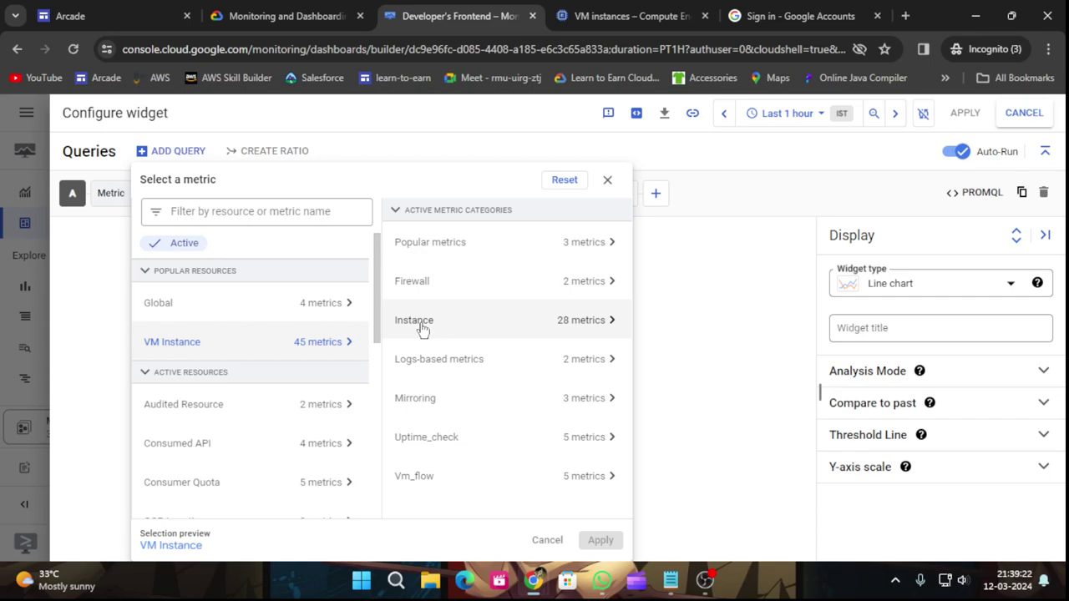
left_click(588, 324)
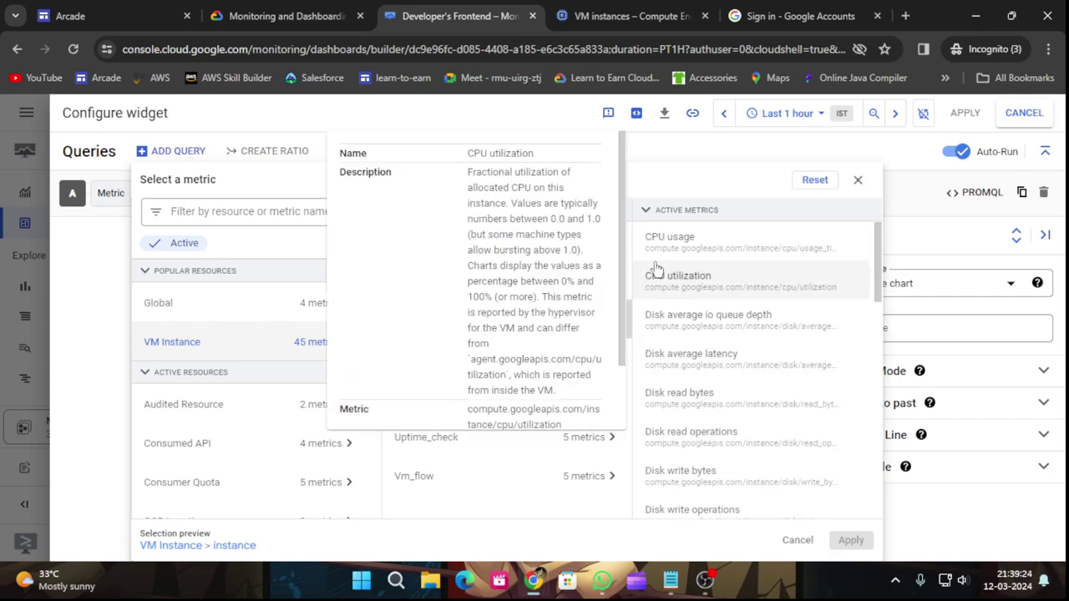
left_click(670, 241)
Select CPU utilization instead of CPU usage and apply it to the chart.
left_click(319, 10)
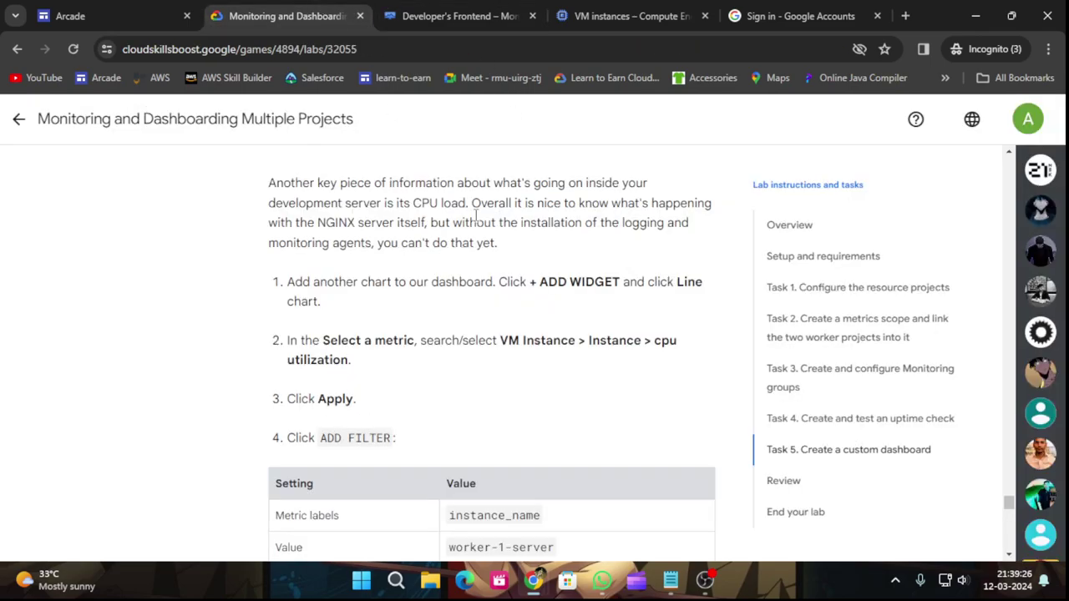
left_click(459, 16)
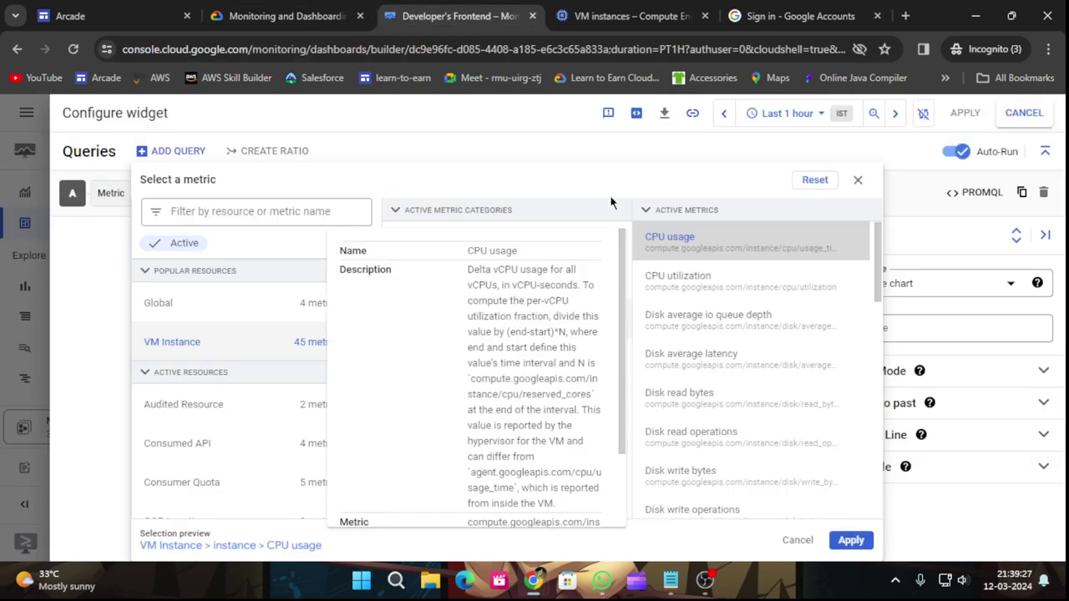
left_click(683, 288)
left_click(696, 286)
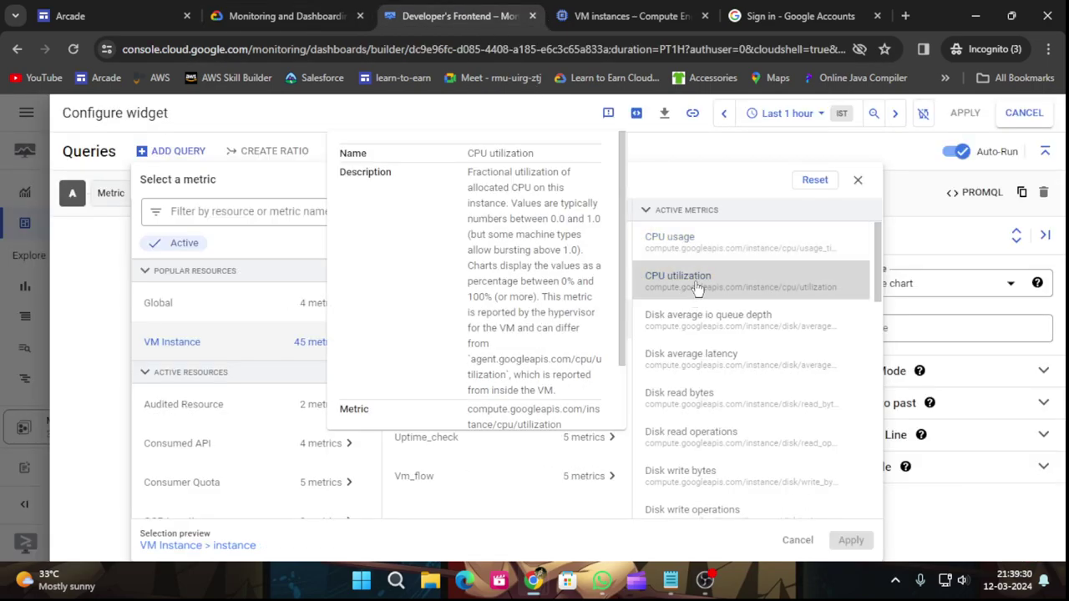
left_click(696, 287)
left_click(272, 7)
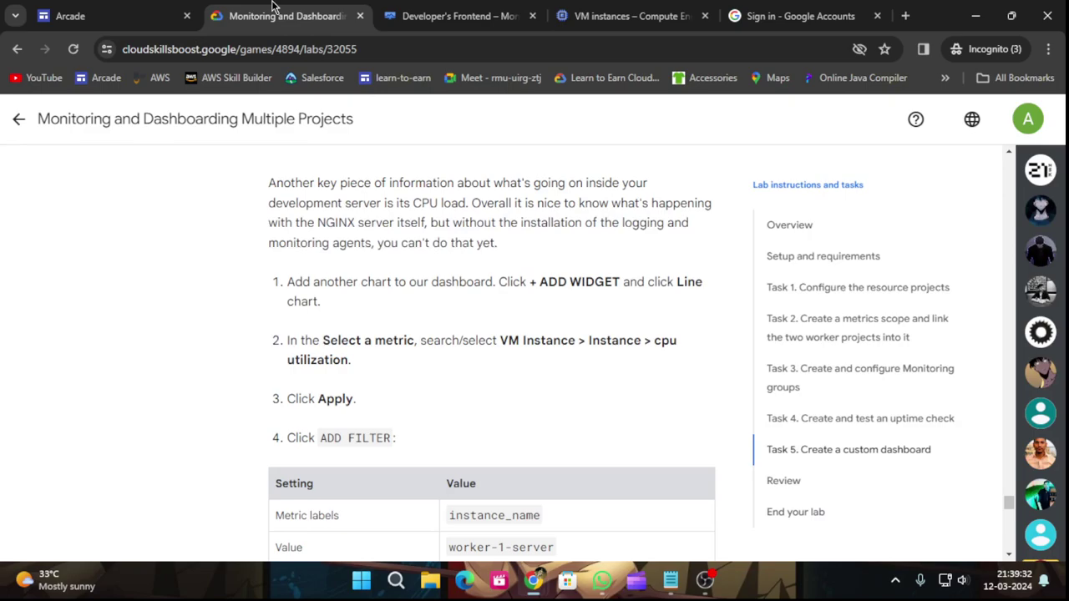
scroll(446, 324, "down", 1)
left_click(459, 16)
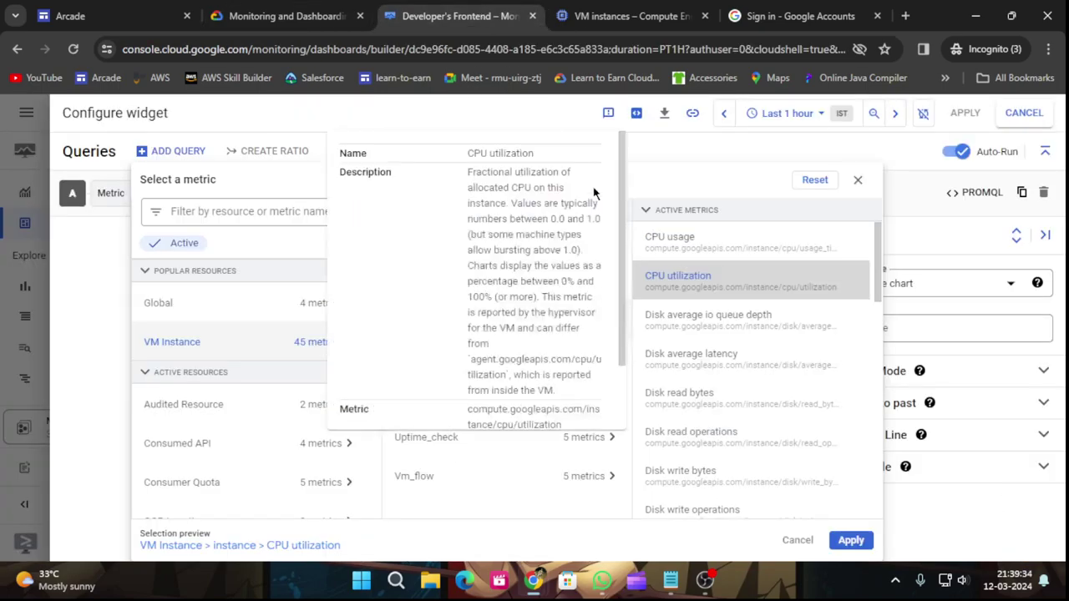
left_click(850, 540)
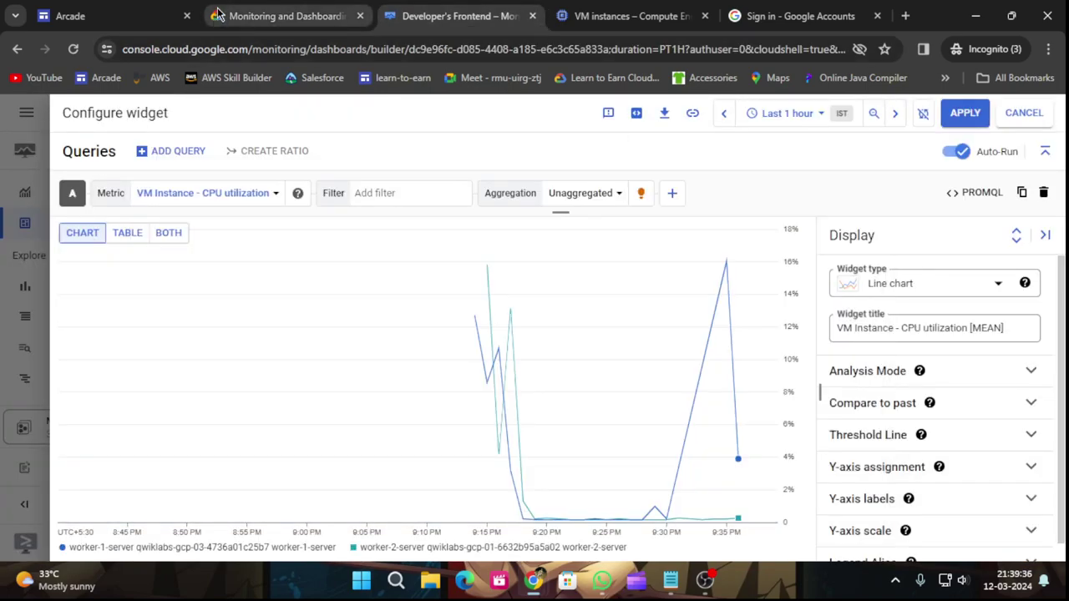
left_click(259, 11)
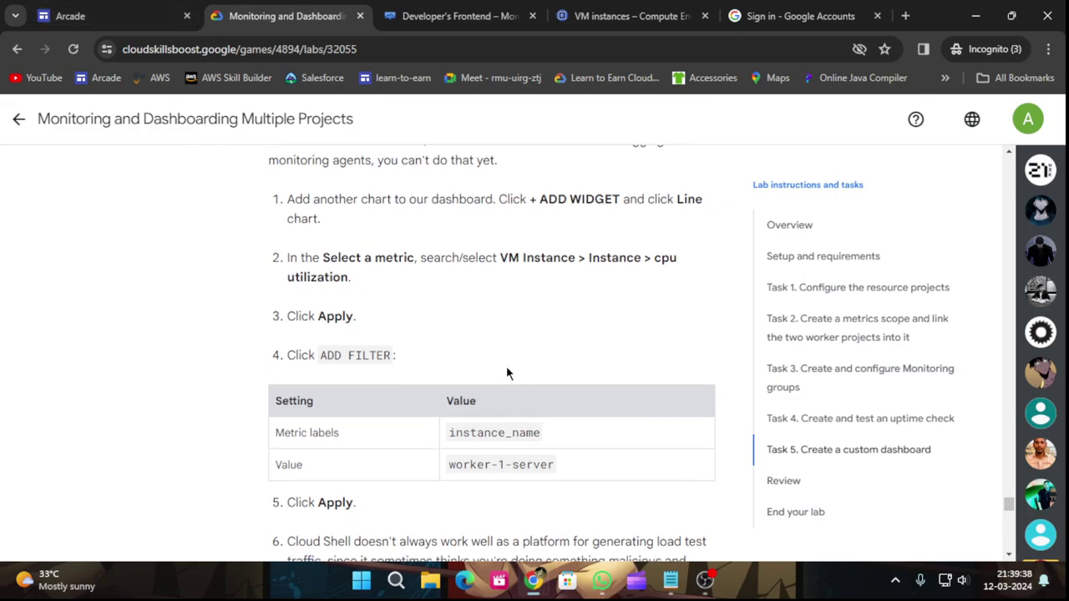
scroll(506, 368, "down", 1)
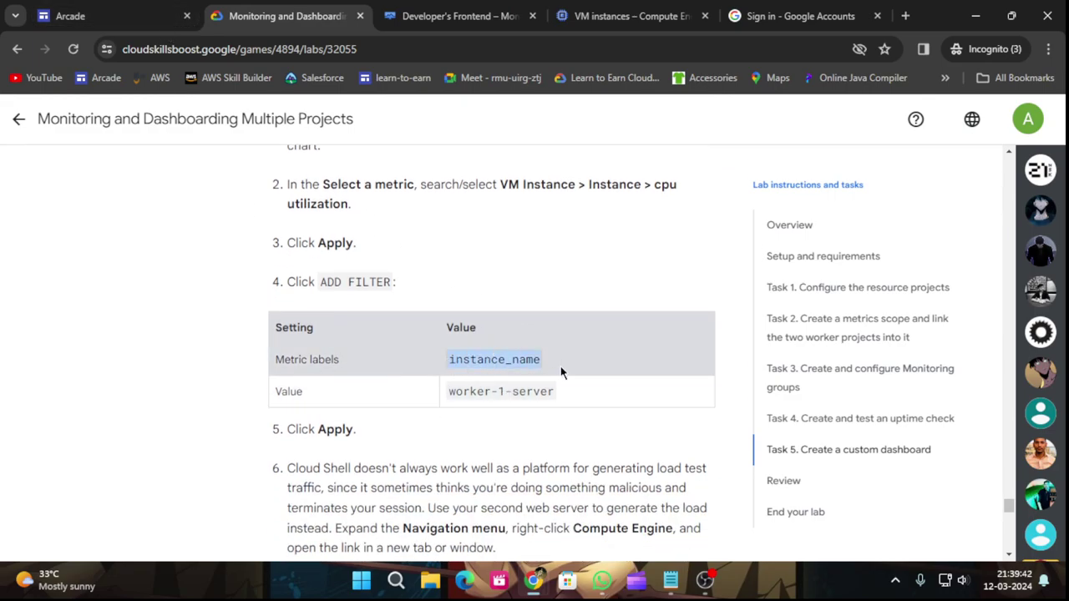
left_click(484, 7)
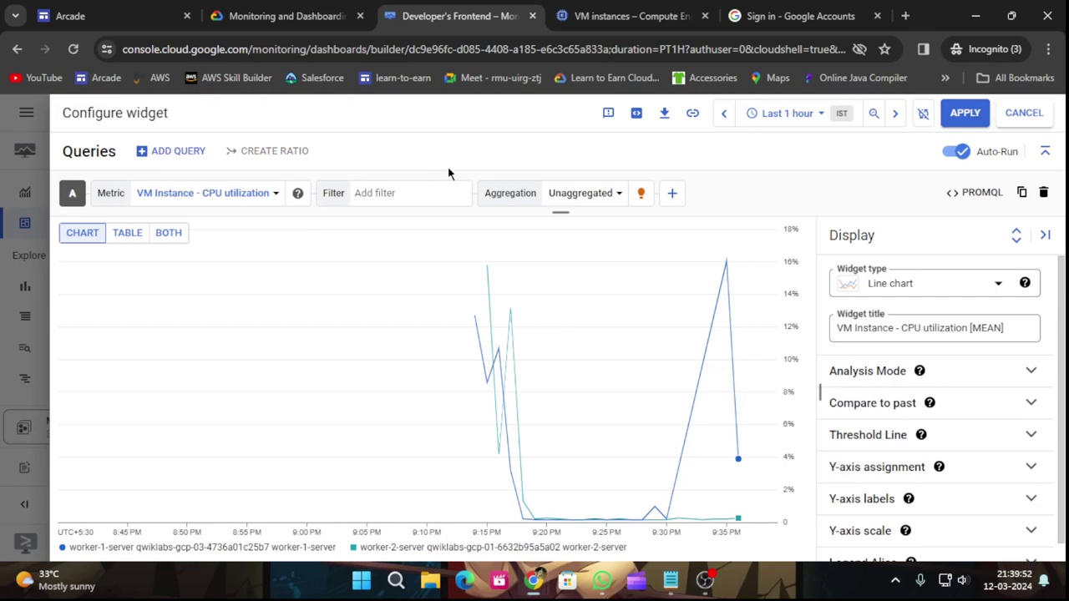
Filter the CPU utilization chart to instance_name = worker-1-server.
left_click(411, 193)
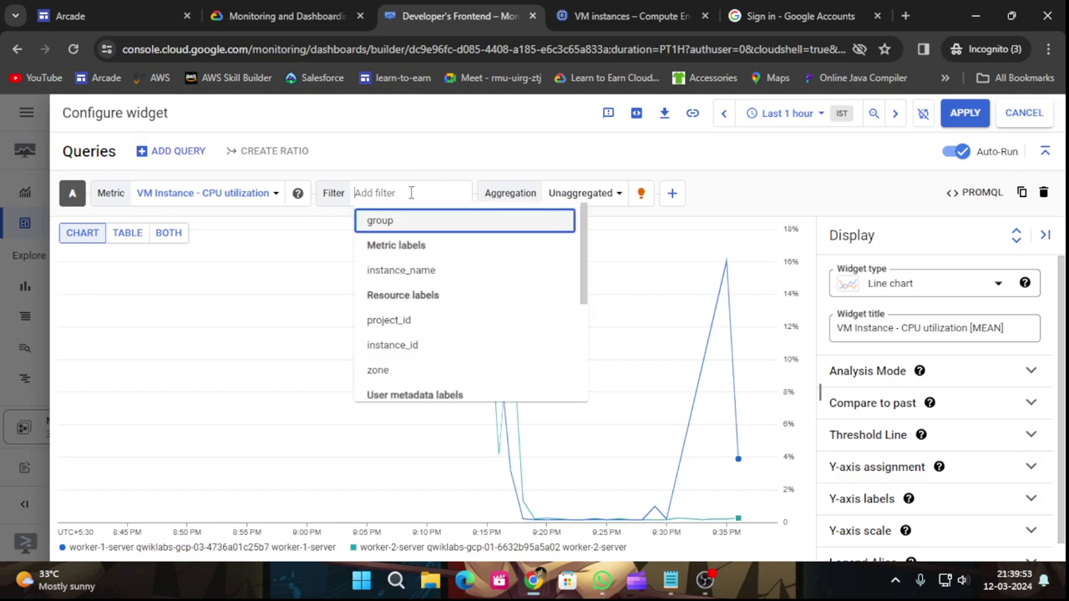
left_click(421, 269)
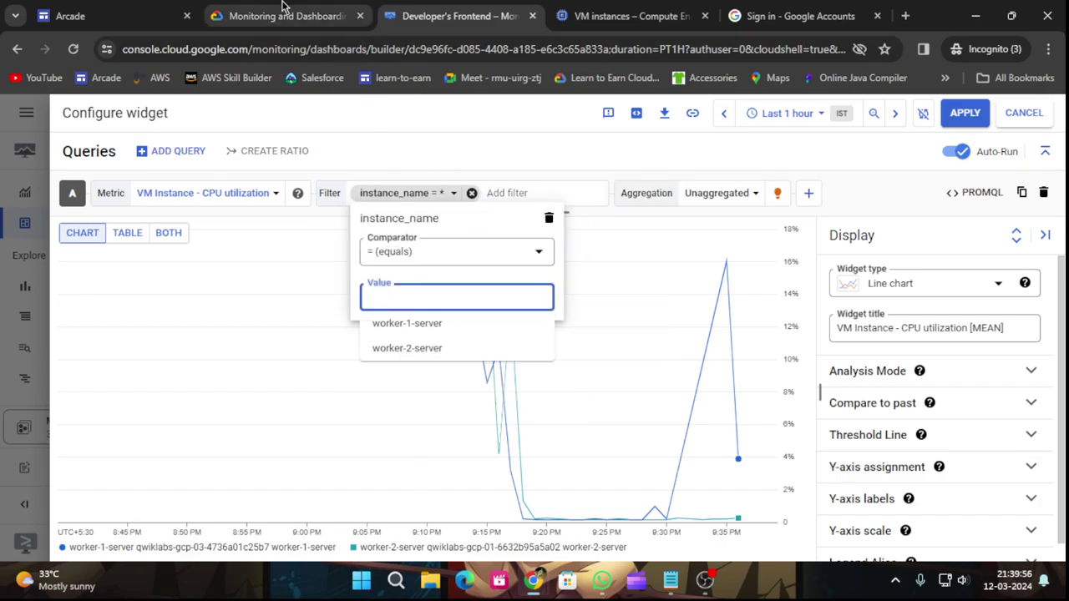
left_click(291, 12)
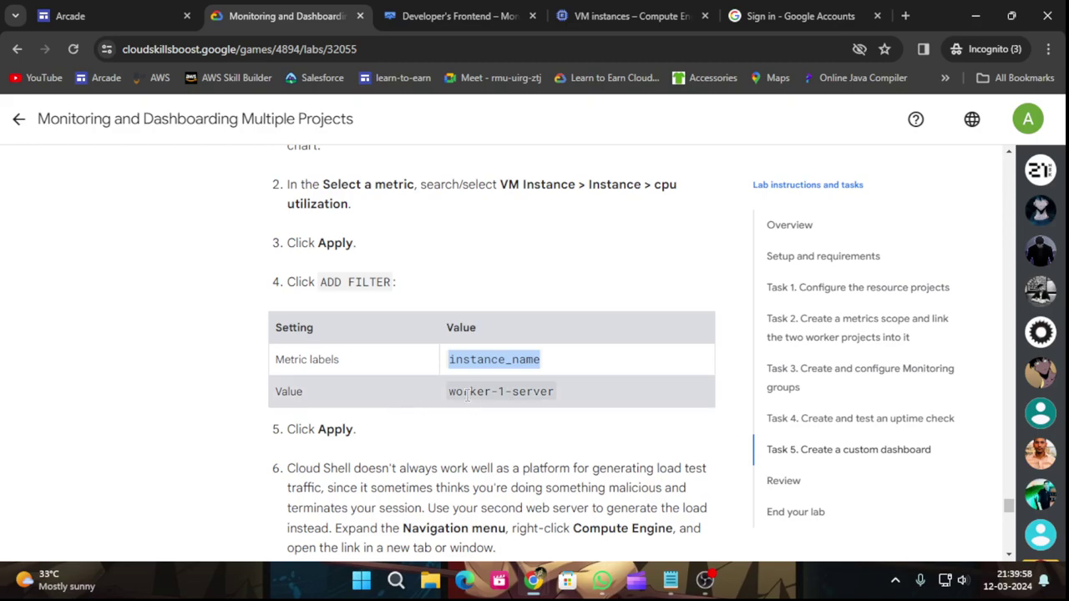
left_click(451, 16)
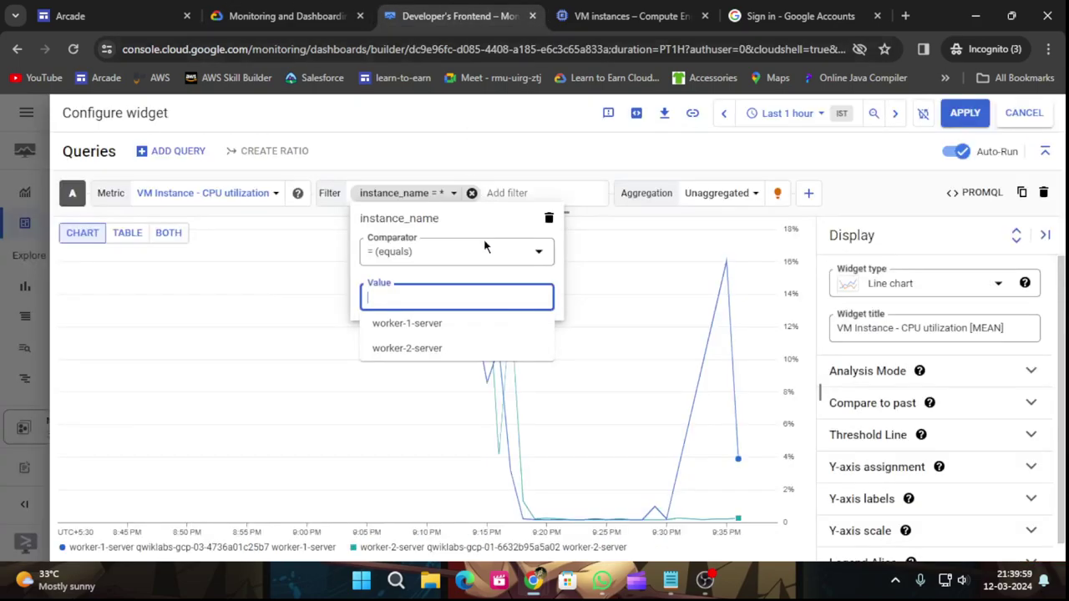
left_click(445, 322)
Keep the filter and scroll the lab to the apt-get apache2-utils step.
left_click(293, 16)
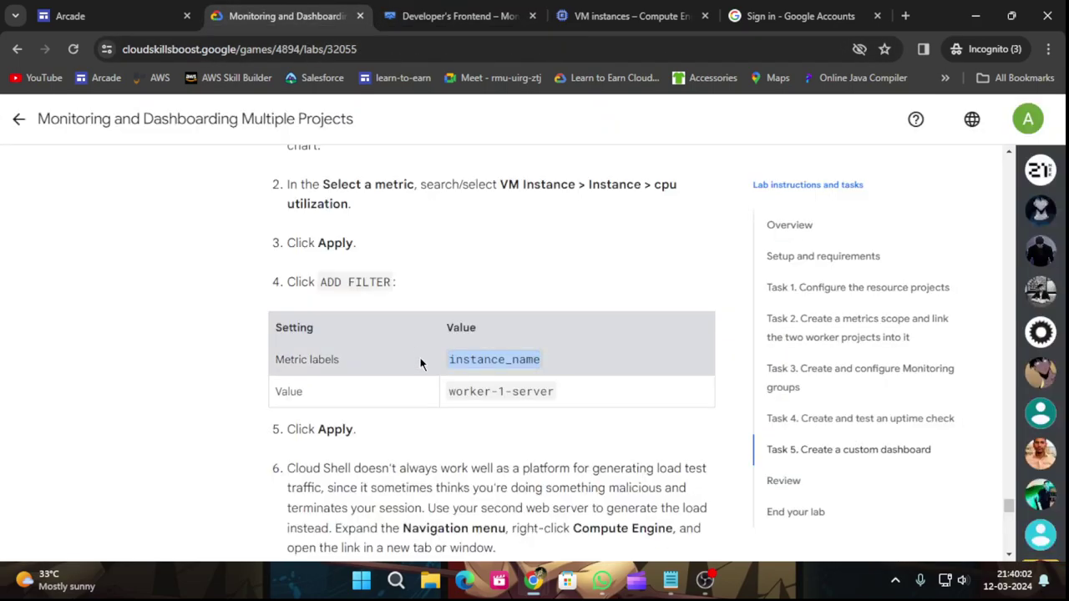
scroll(465, 166, "down", 2)
left_click(506, 23)
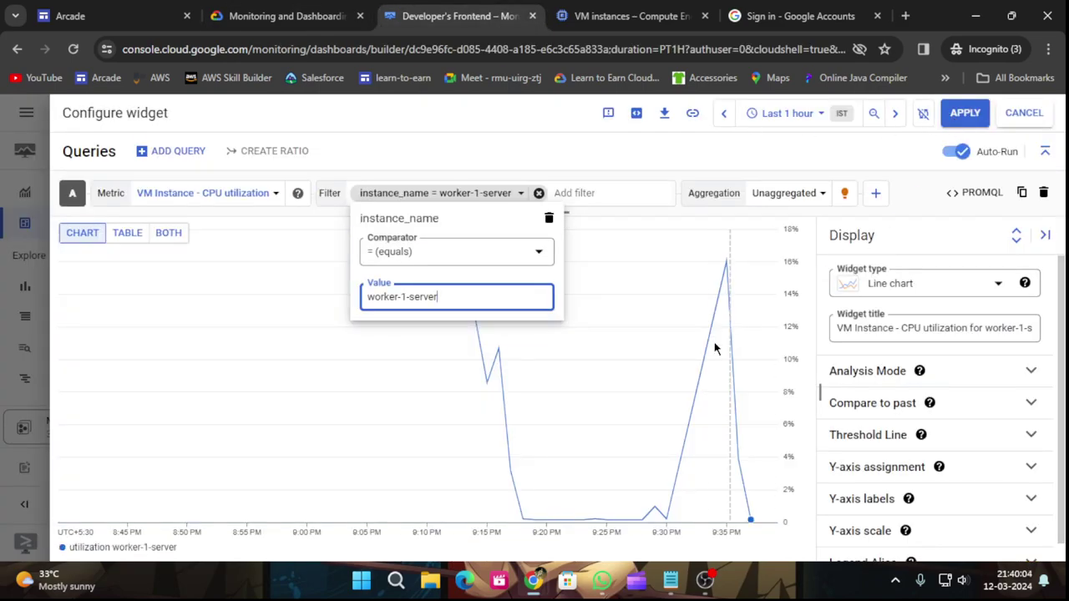
left_click(960, 114)
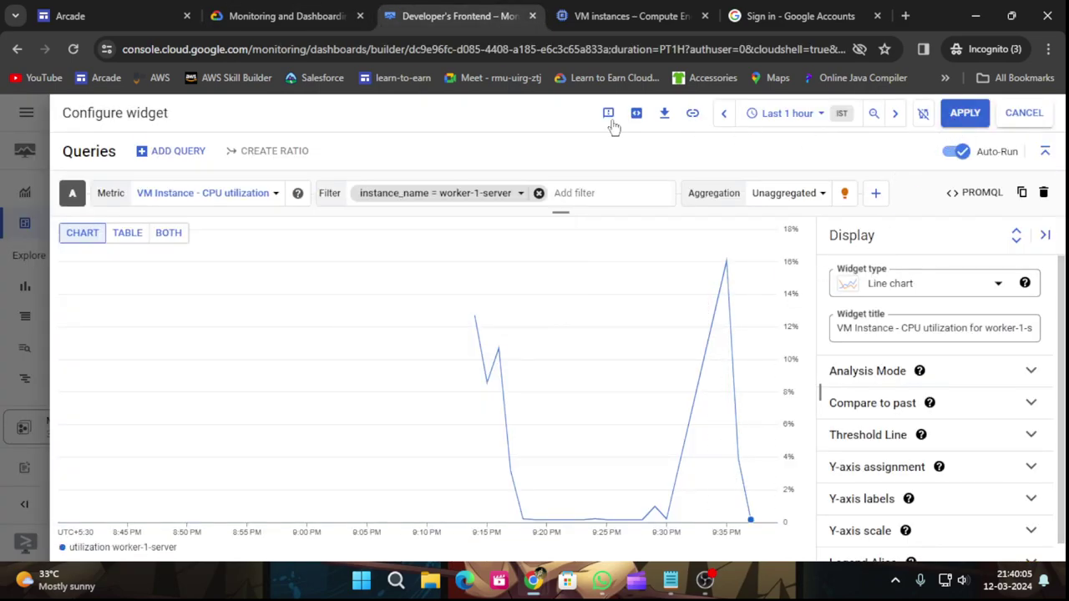
left_click(284, 10)
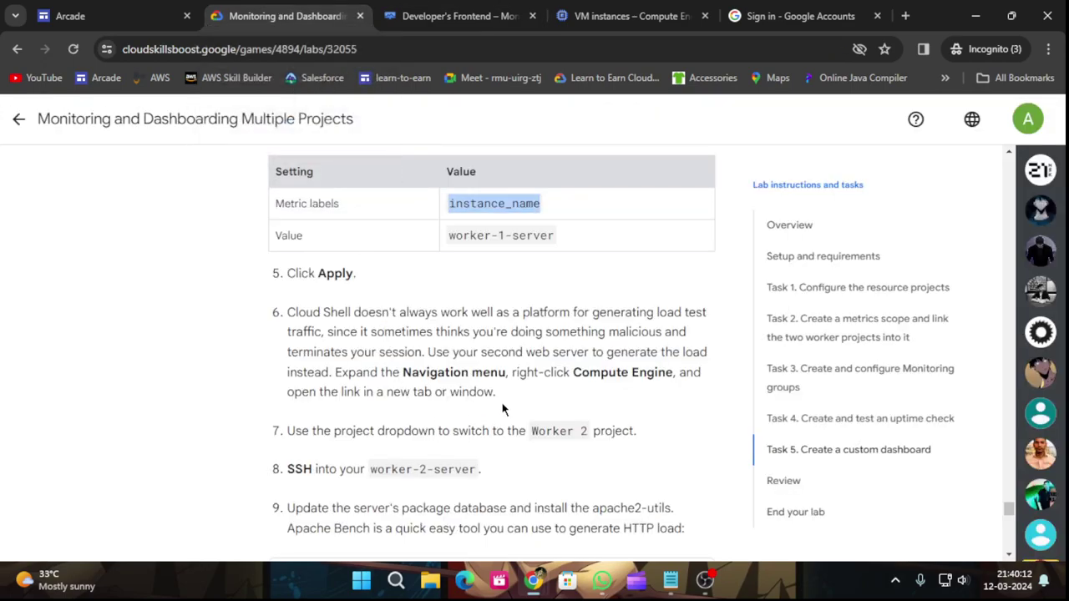
scroll(546, 405, "down", 2)
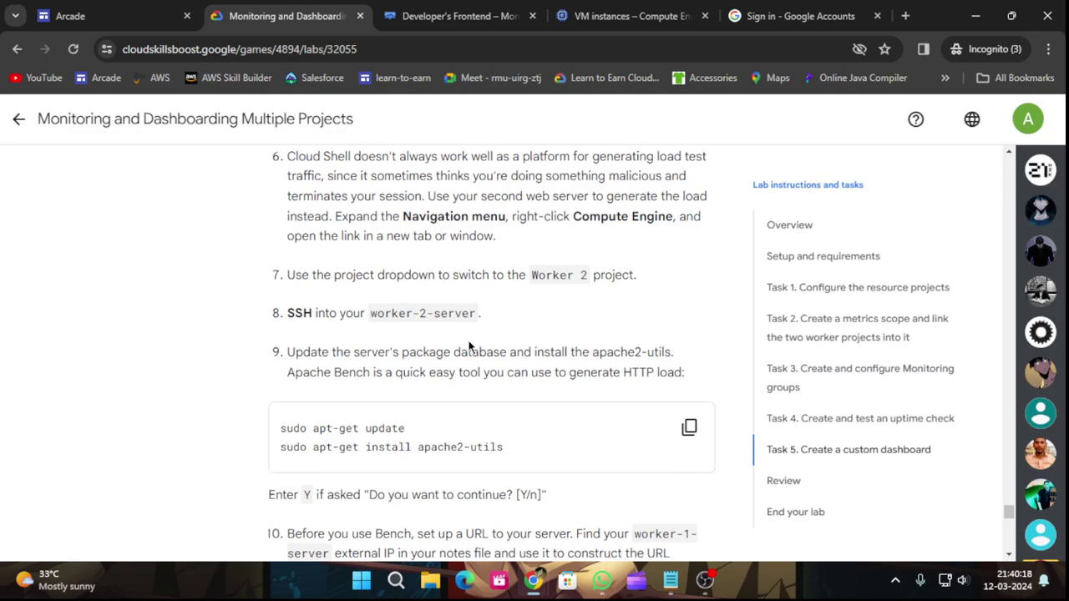
Close the leftover SSH windows and open an SSH session to worker-1-server.
left_click(613, 8)
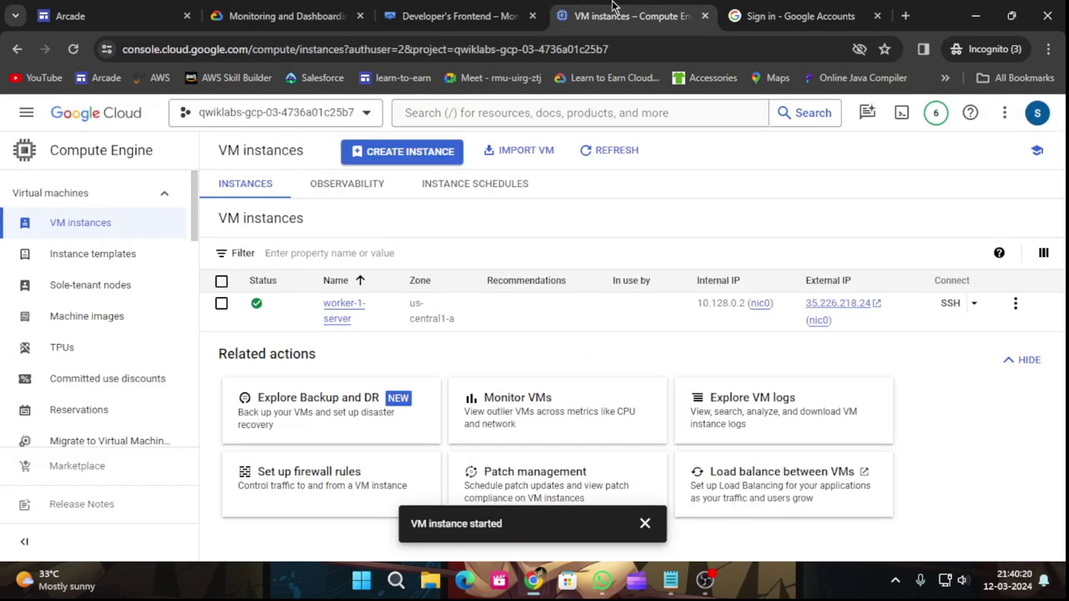
mouse_move(537, 590)
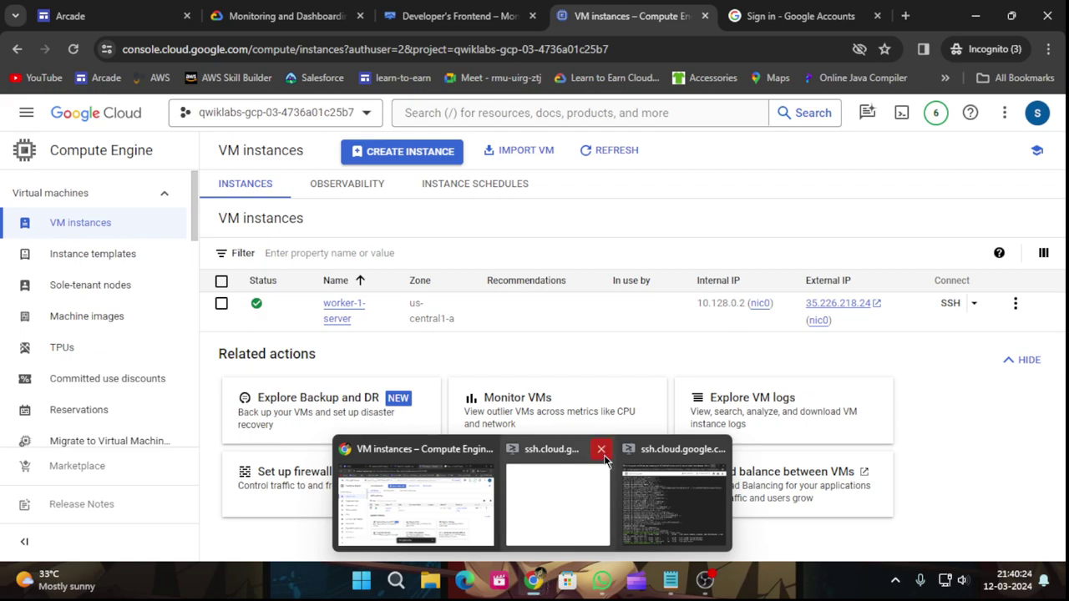
left_click(603, 449)
left_click(658, 449)
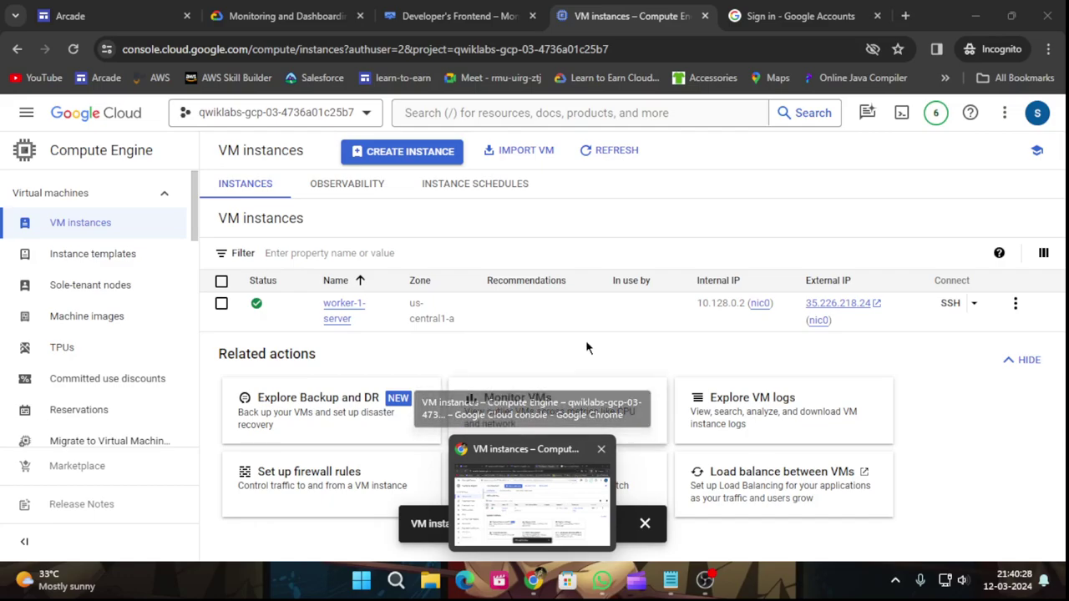
left_click(948, 305)
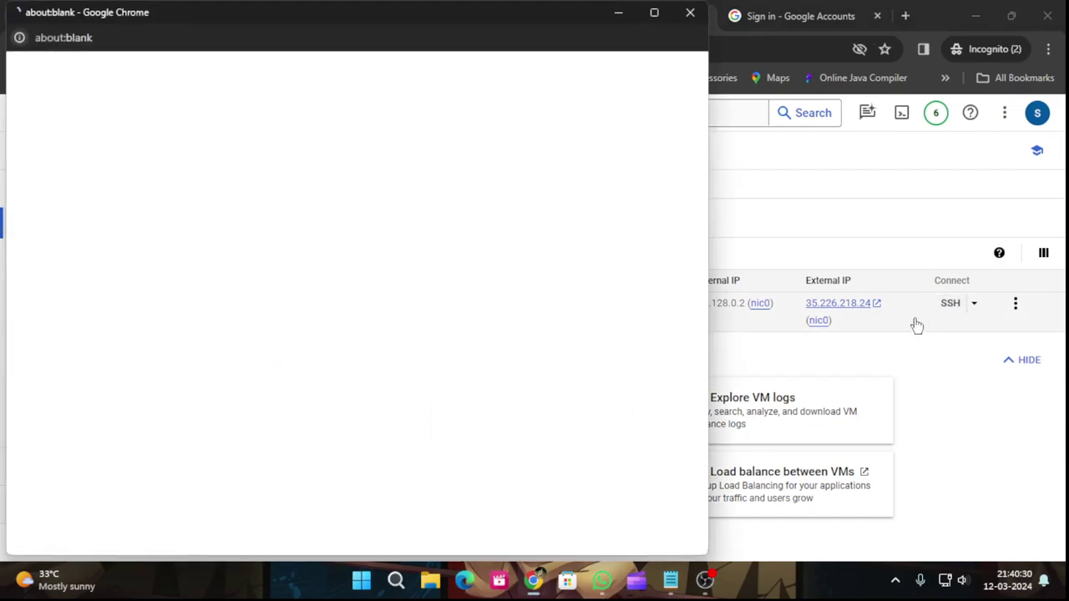
left_click(623, 19)
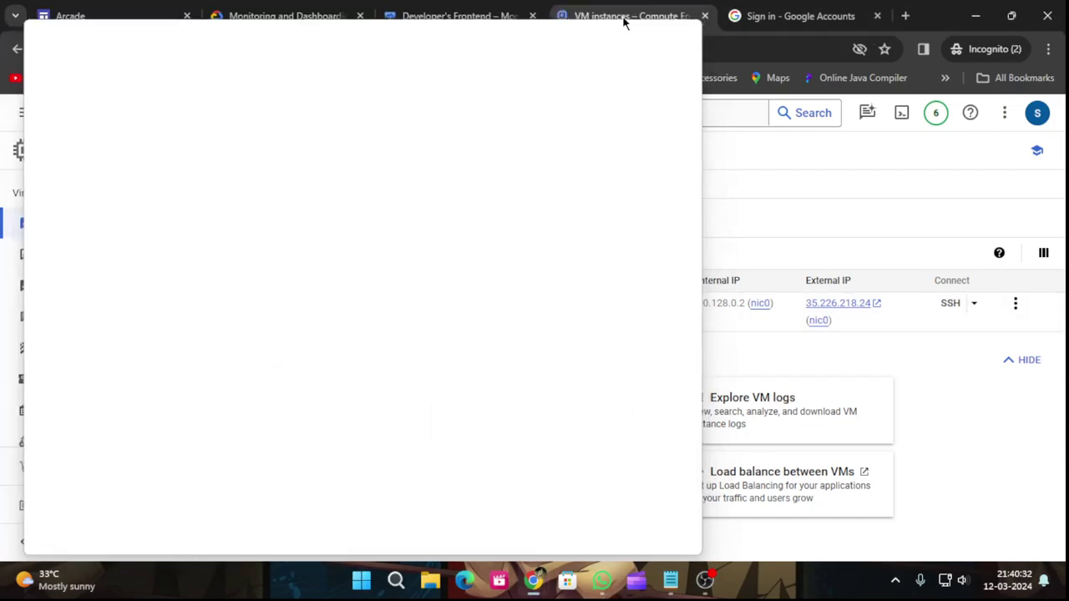
Copy the sudo apt-get update and apache2-utils install commands from the lab.
left_click(318, 12)
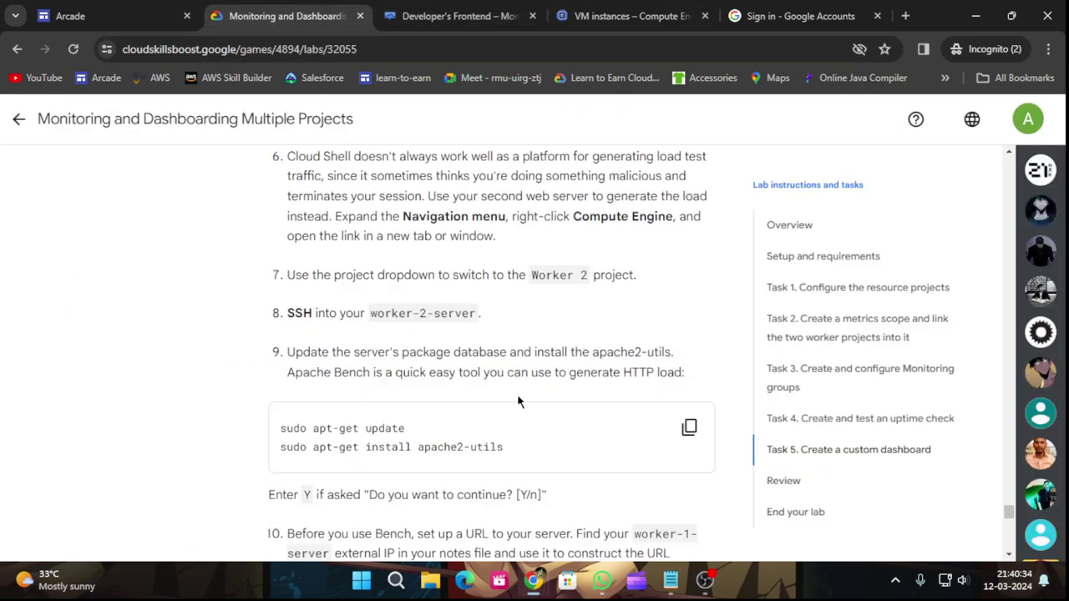
scroll(628, 461, "down", 1)
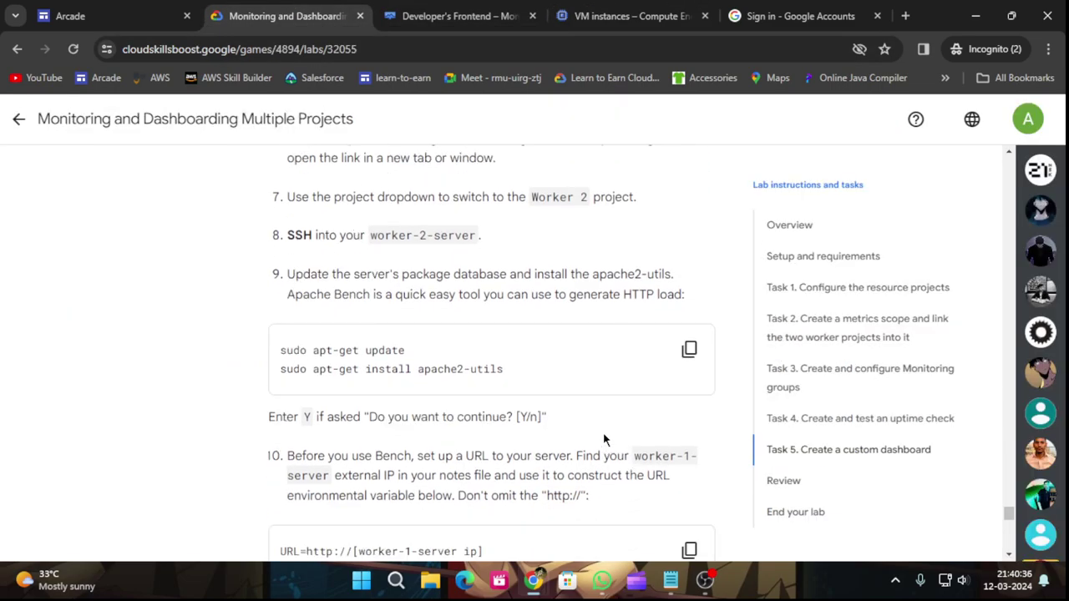
left_click(689, 349)
scroll(628, 399, "down", 1)
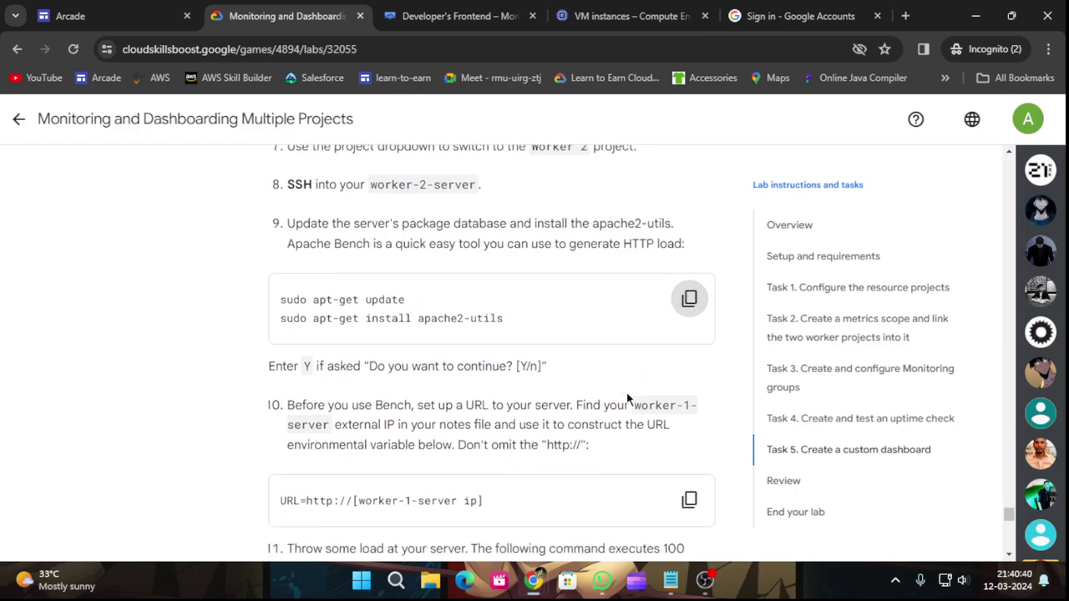
scroll(628, 394, "down", 1)
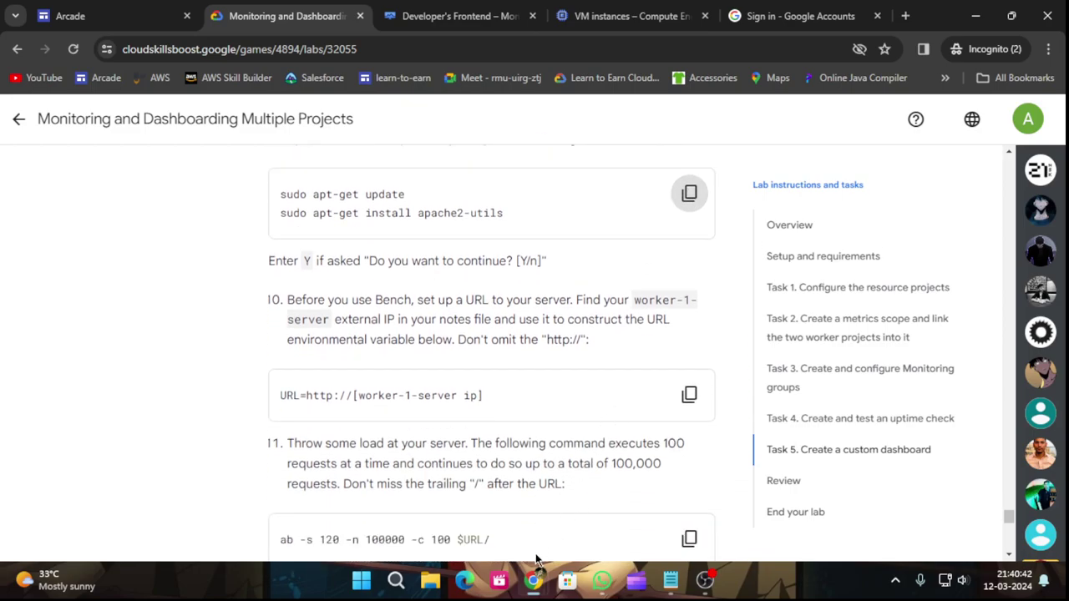
Authorize the SSH connection, then paste and run the apt-get commands.
mouse_move(535, 576)
left_click(579, 469)
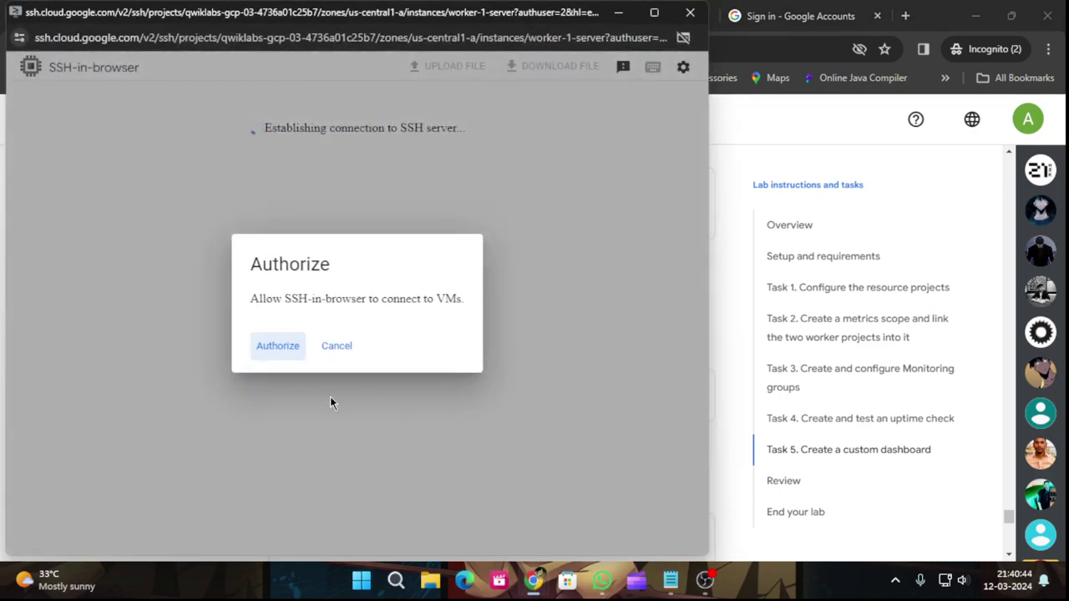
left_click(278, 351)
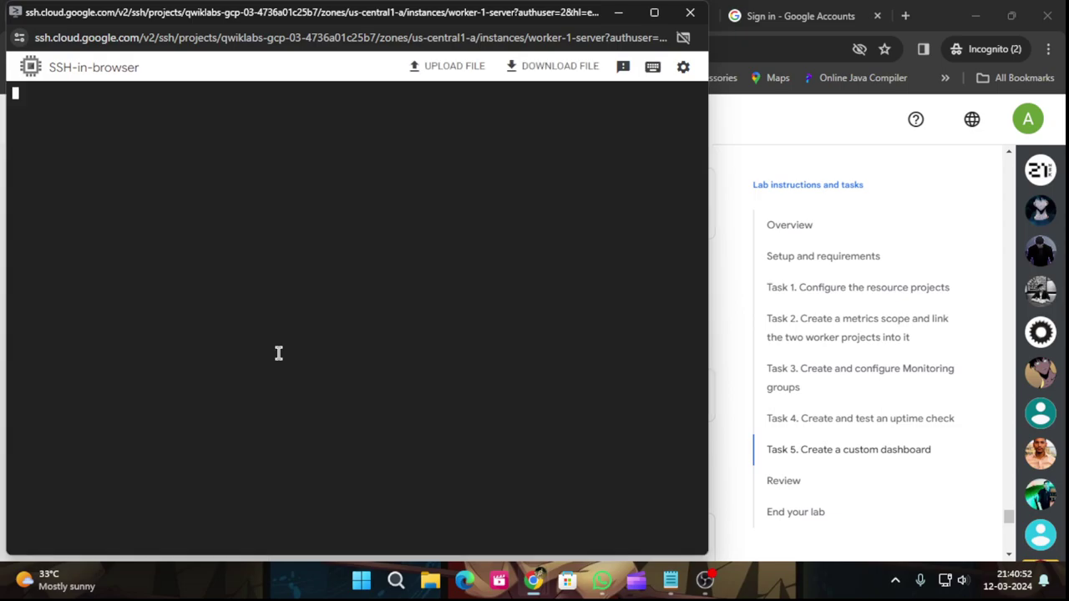
key("ctrl+v")
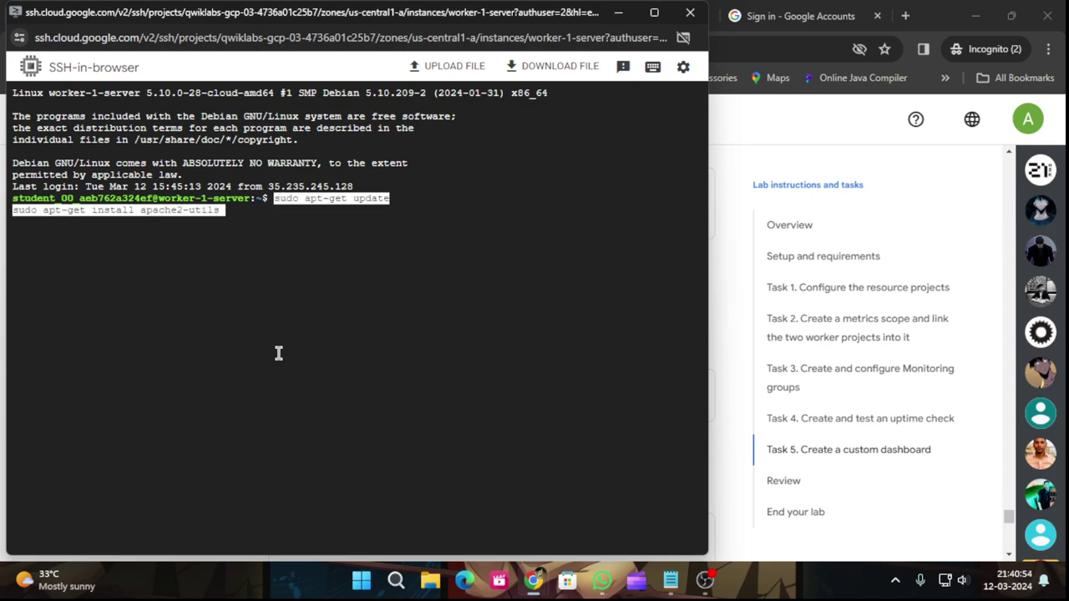
key("Return")
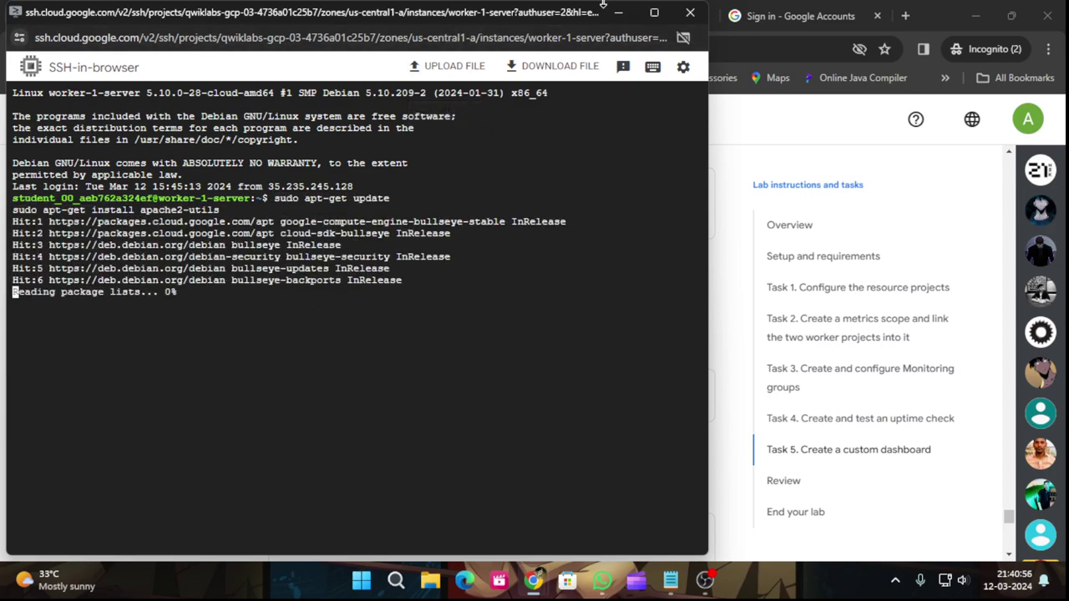
left_click(617, 17)
Scroll through the lab instructions and start a Google sign-in with a different account.
left_click(457, 10)
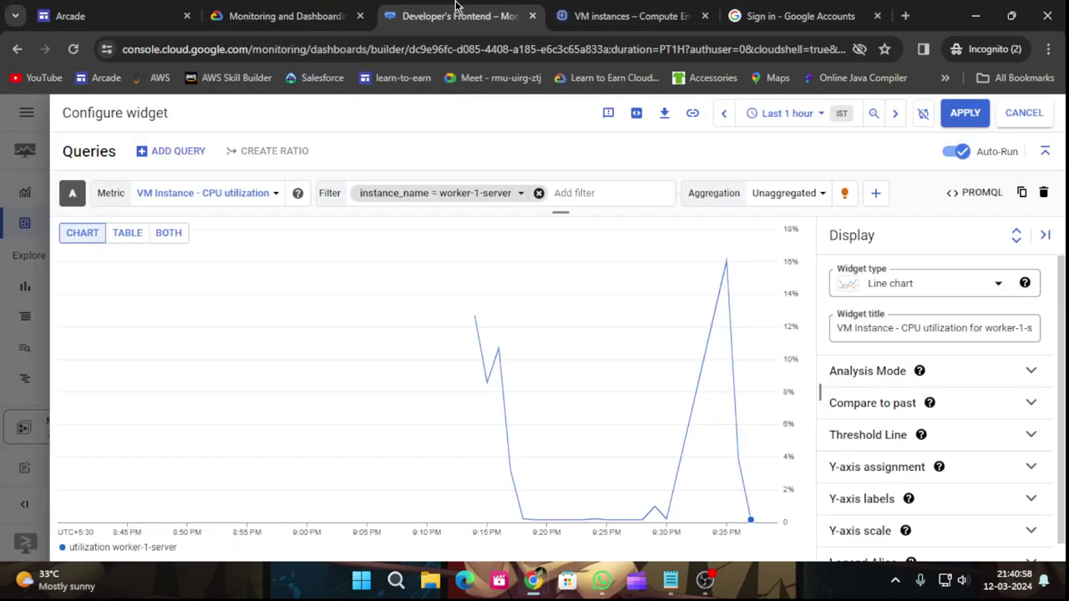
left_click(284, 16)
scroll(482, 344, "up", 2)
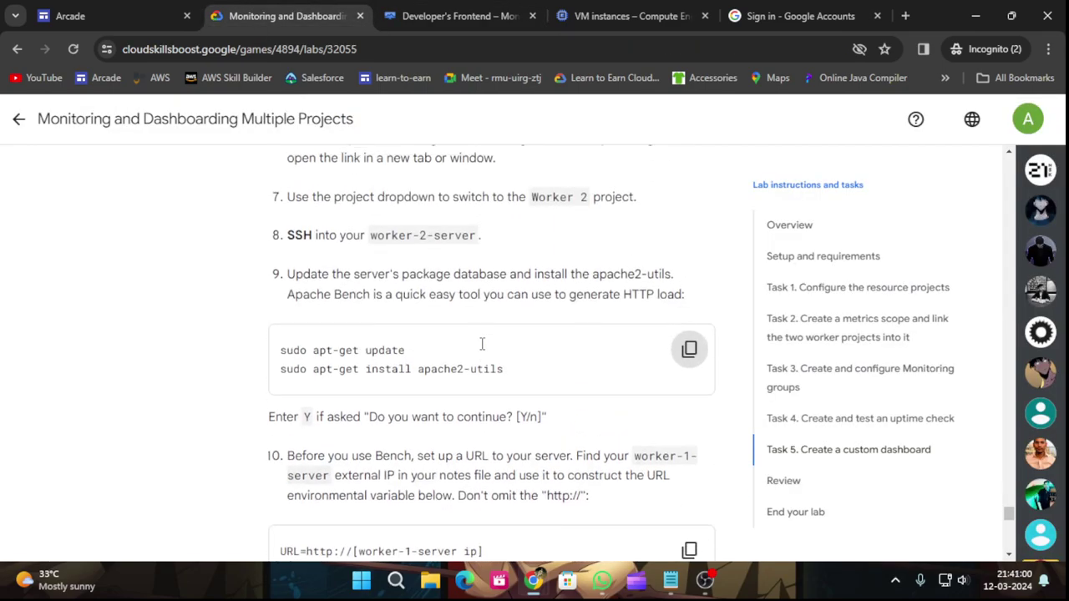
scroll(482, 349, "up", 1)
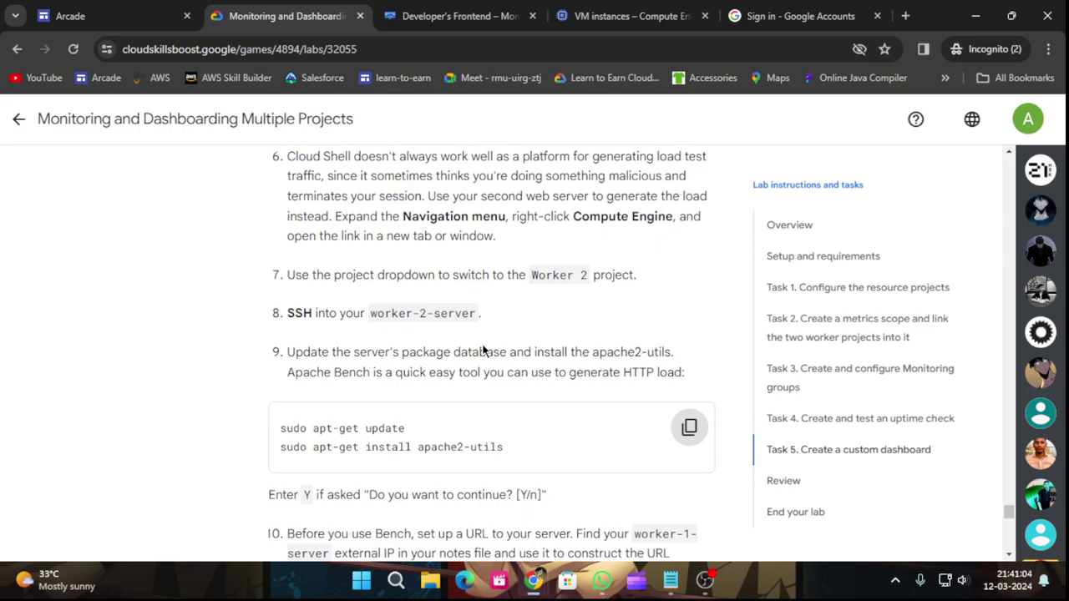
scroll(482, 351, "up", 1)
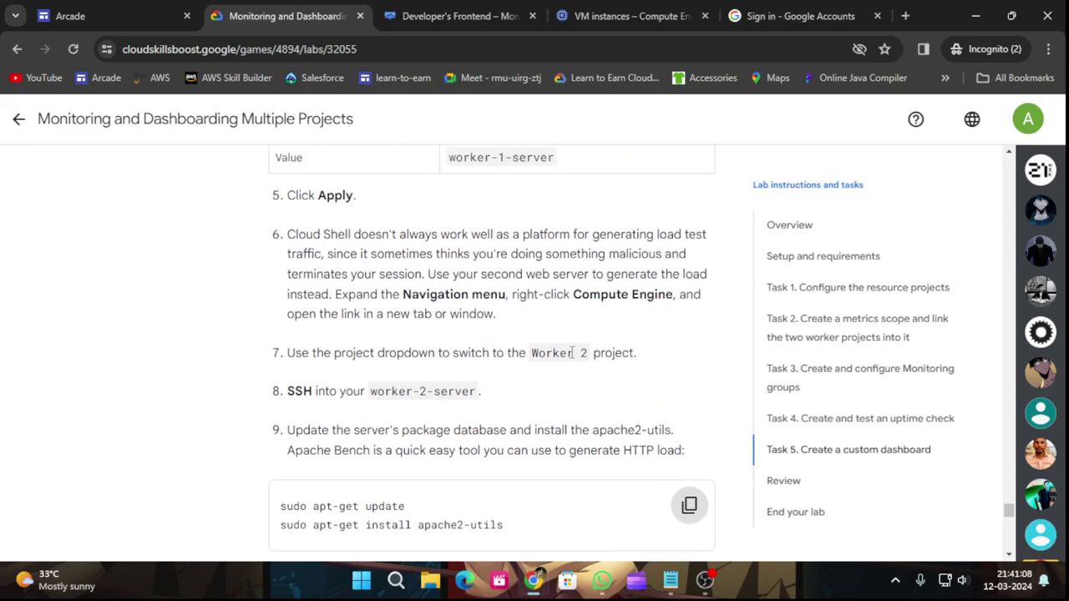
scroll(572, 352, "up", 1)
scroll(572, 353, "down", 4)
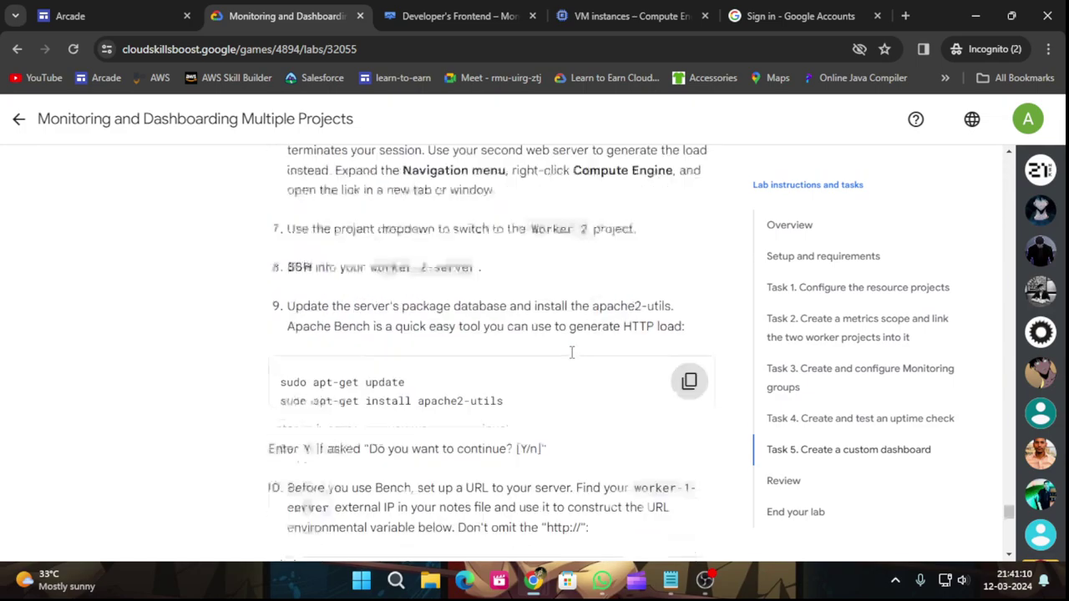
left_click(808, 9)
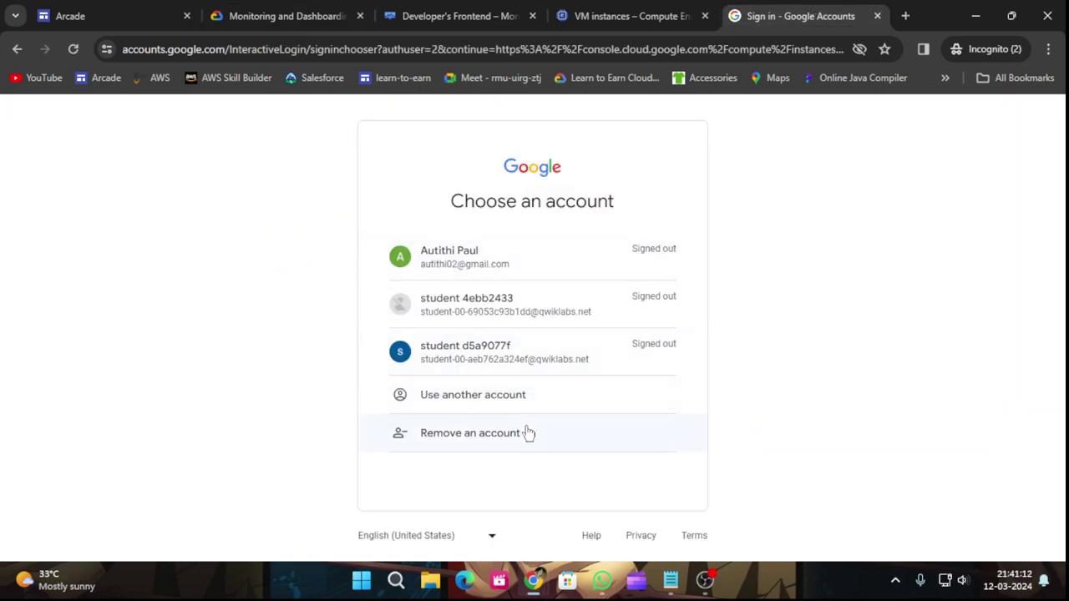
left_click(502, 412)
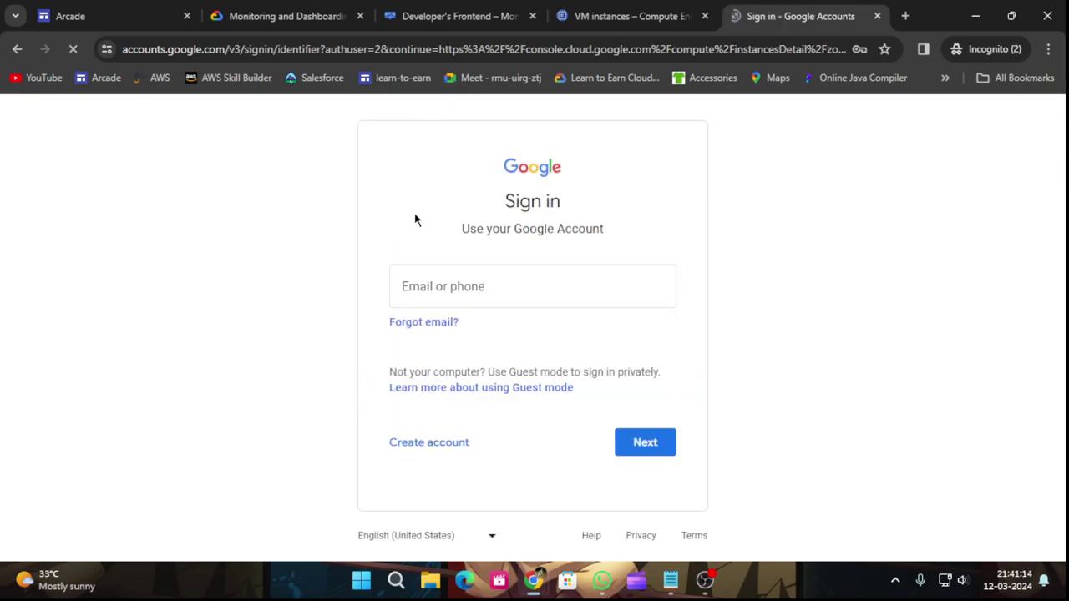
Copy the lab account's password and username from the top of the instructions.
left_click(288, 12)
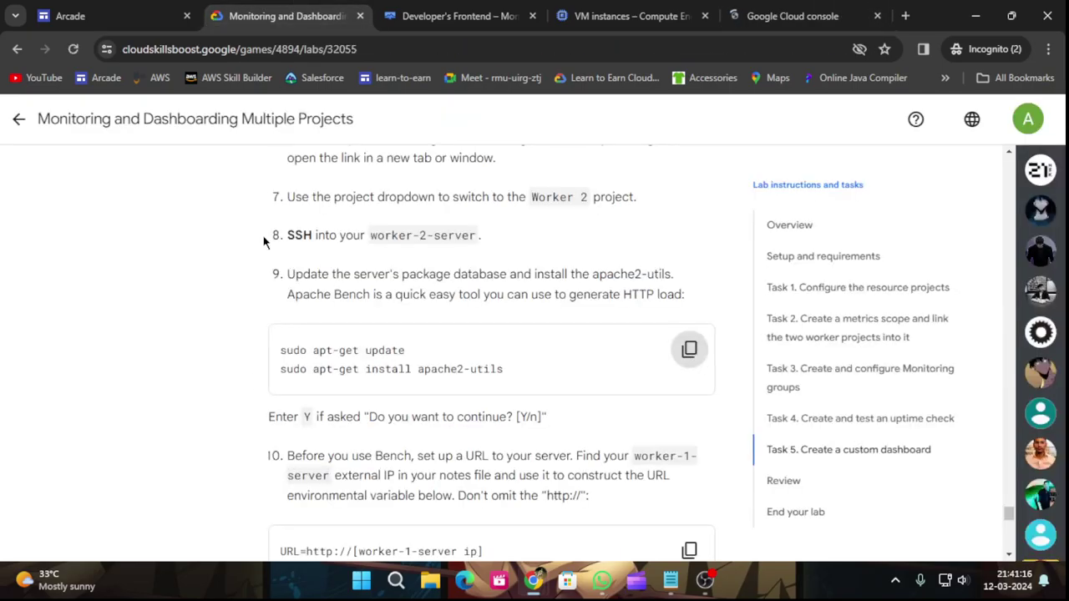
scroll(262, 242, "up", 5)
scroll(262, 255, "up", 5)
left_click(778, 226)
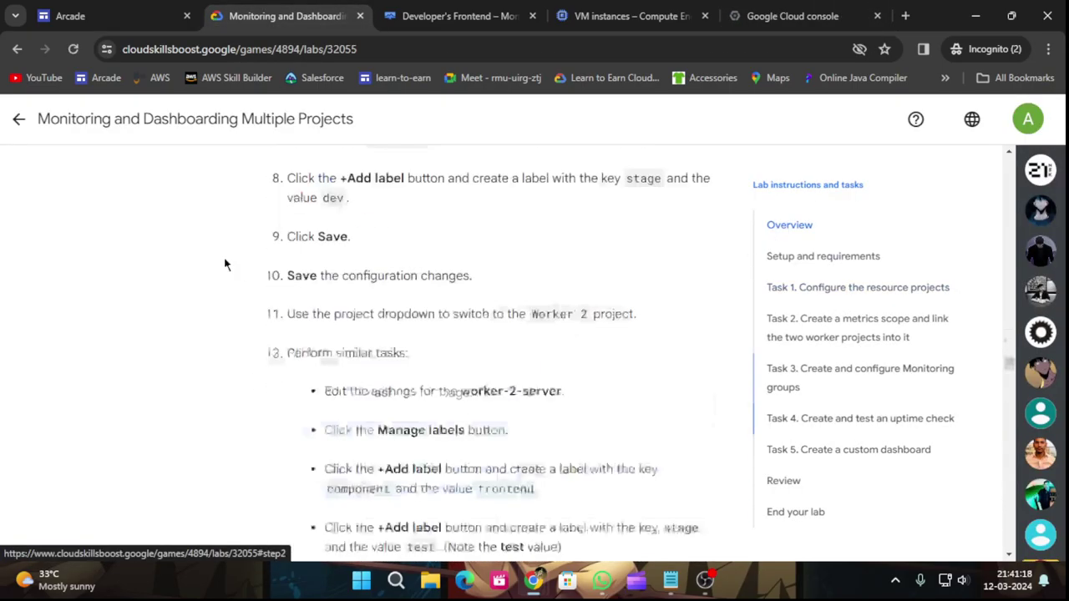
scroll(103, 246, "up", 5)
left_click(186, 338)
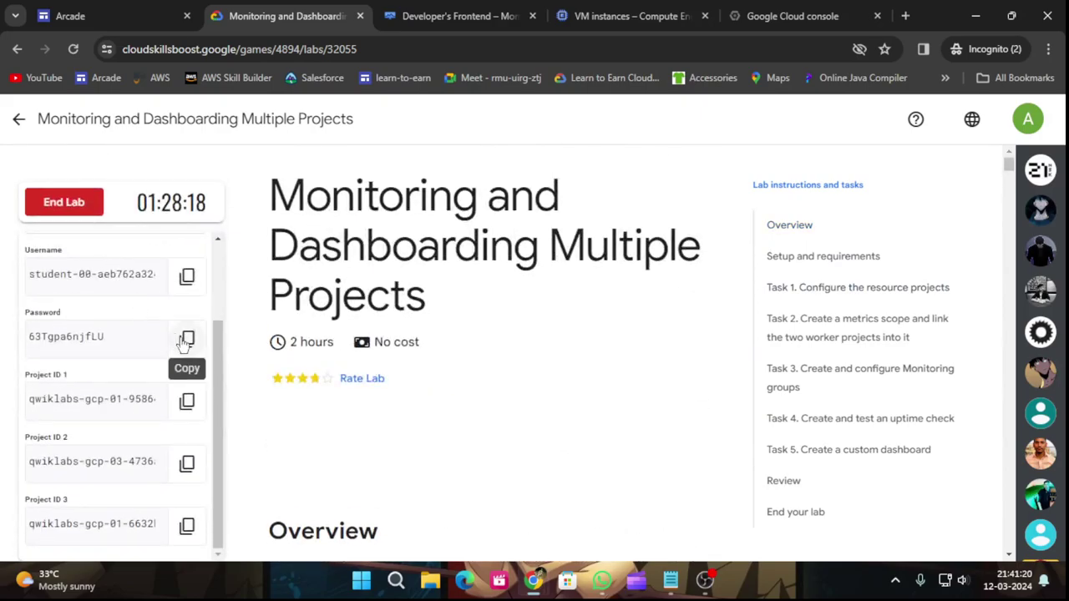
left_click(187, 276)
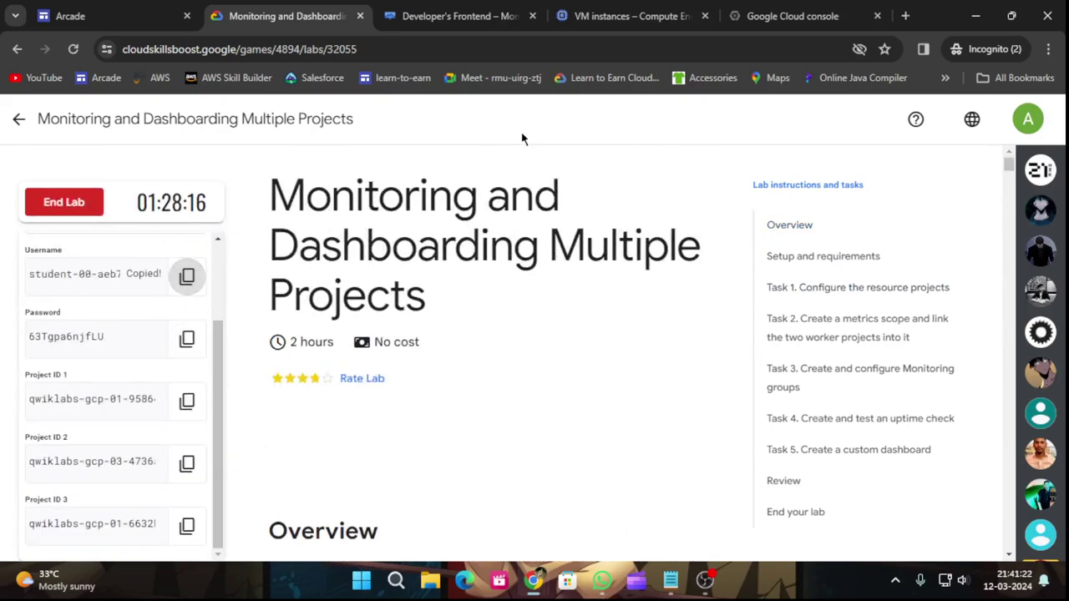
Close the old SSH window and open SSH to worker-2-server from the VM instances list.
left_click(774, 10)
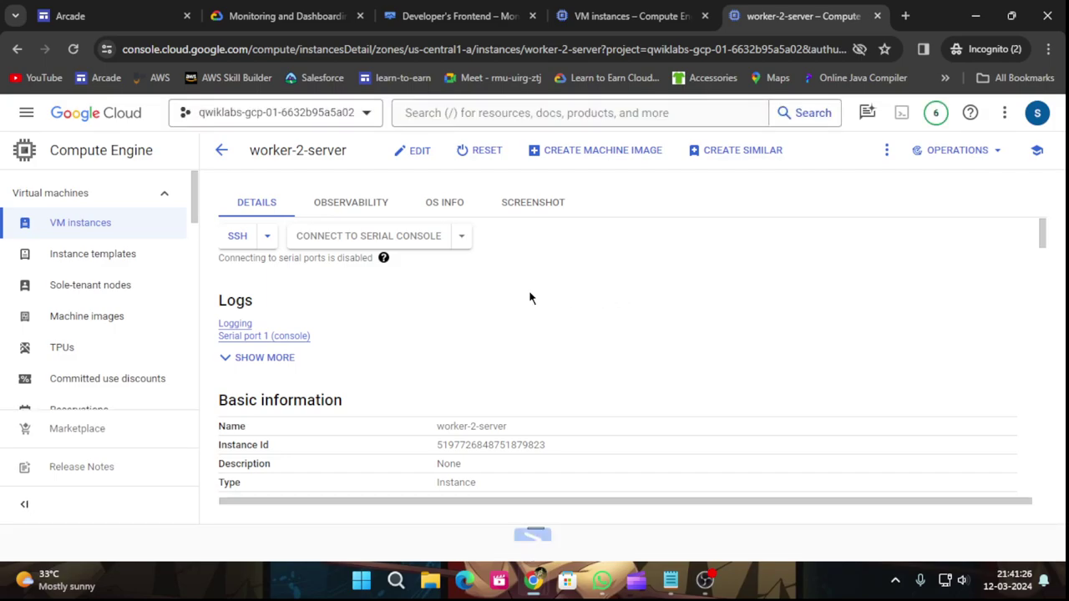
mouse_move(534, 576)
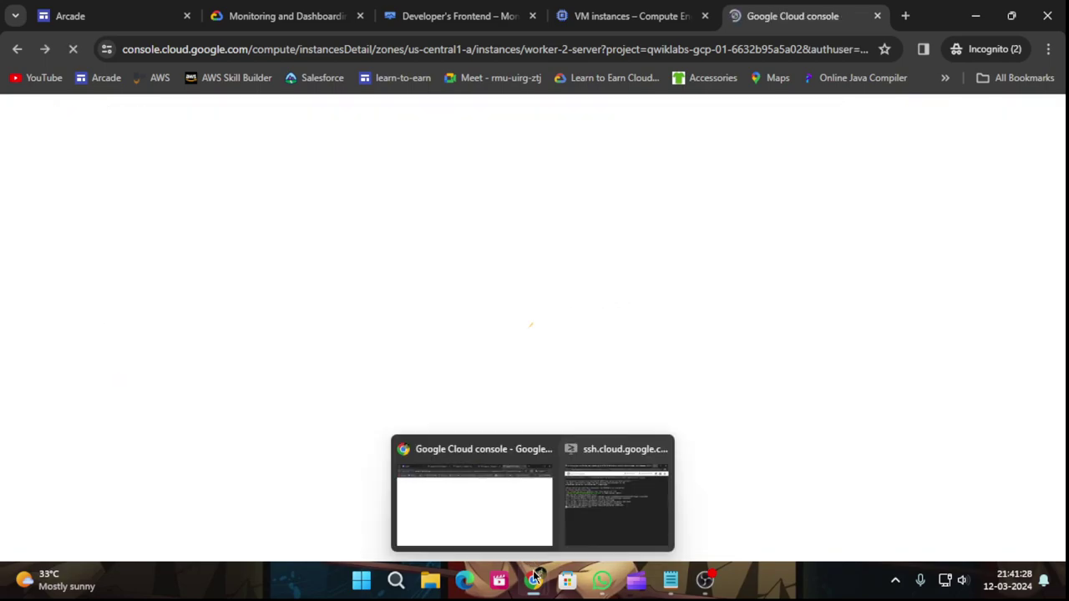
left_click(660, 449)
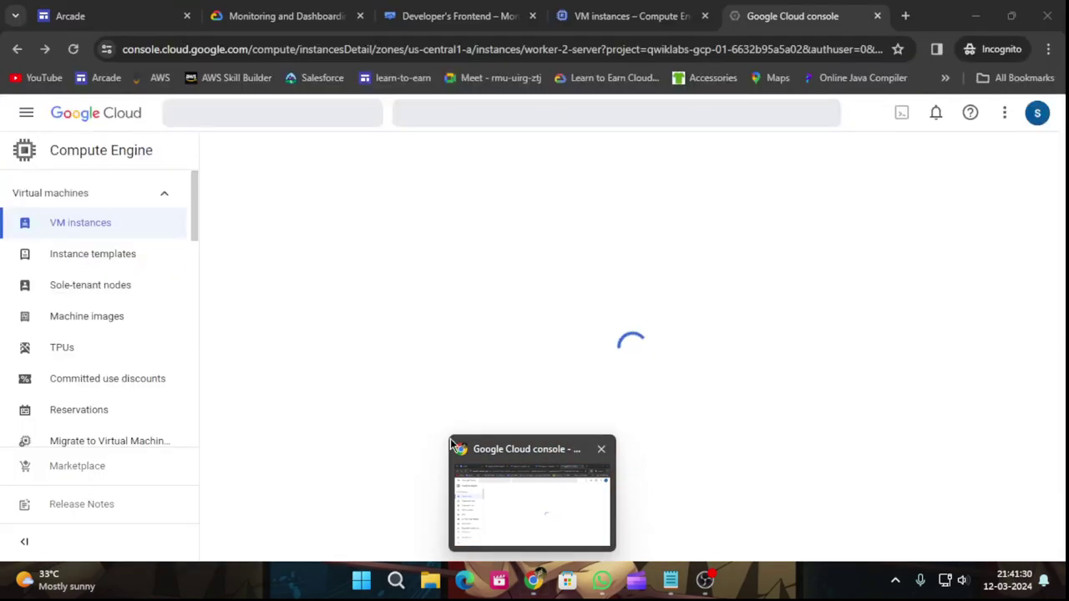
left_click(143, 230)
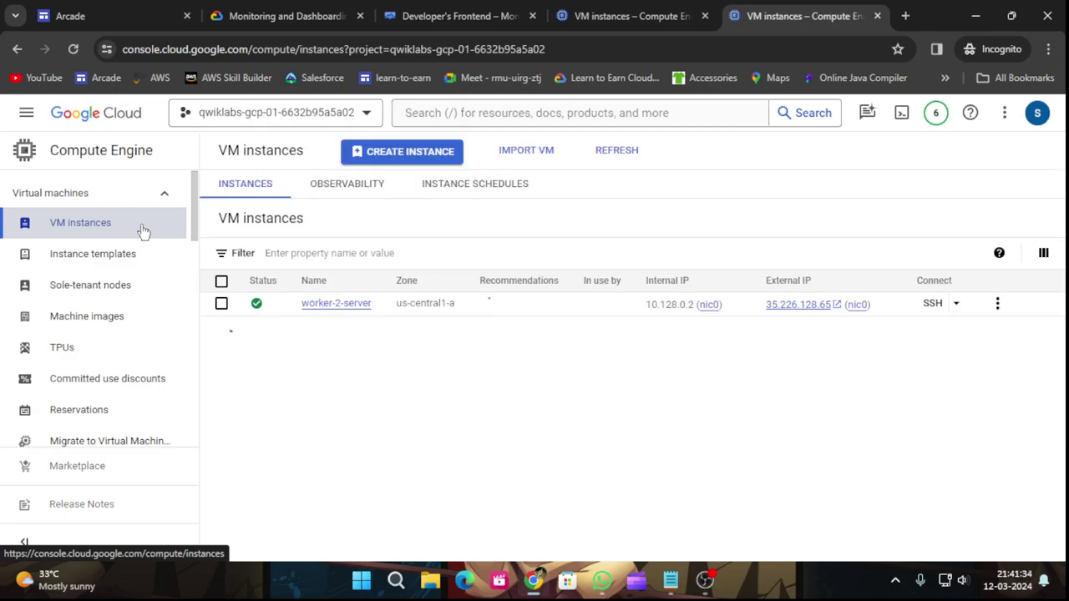
left_click(950, 303)
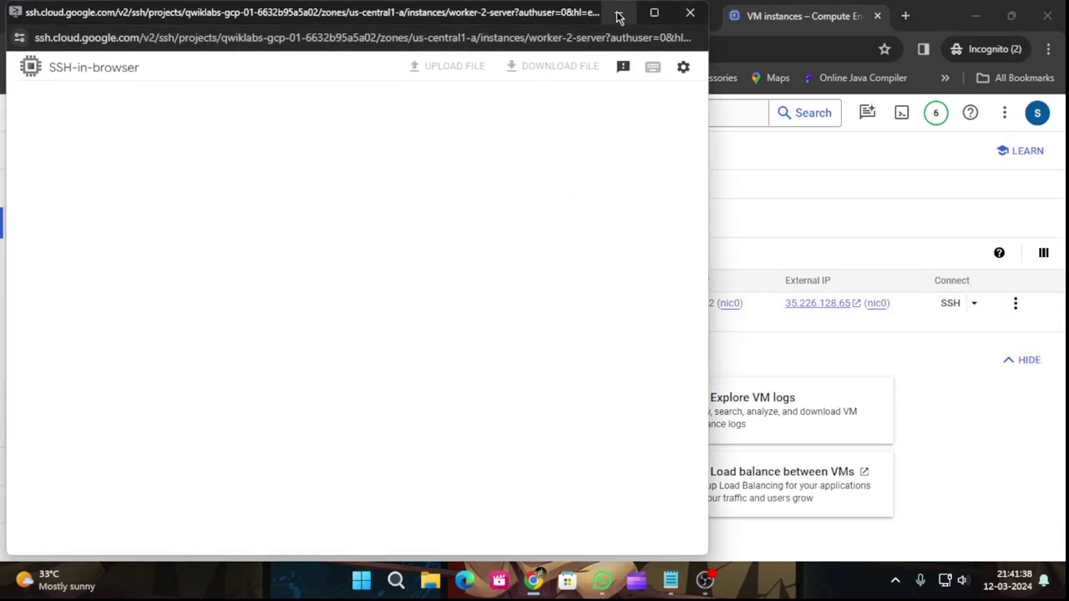
left_click(618, 13)
Copy the apt-get update and apache2-utils install commands and return to the SSH window.
left_click(284, 16)
left_click(846, 449)
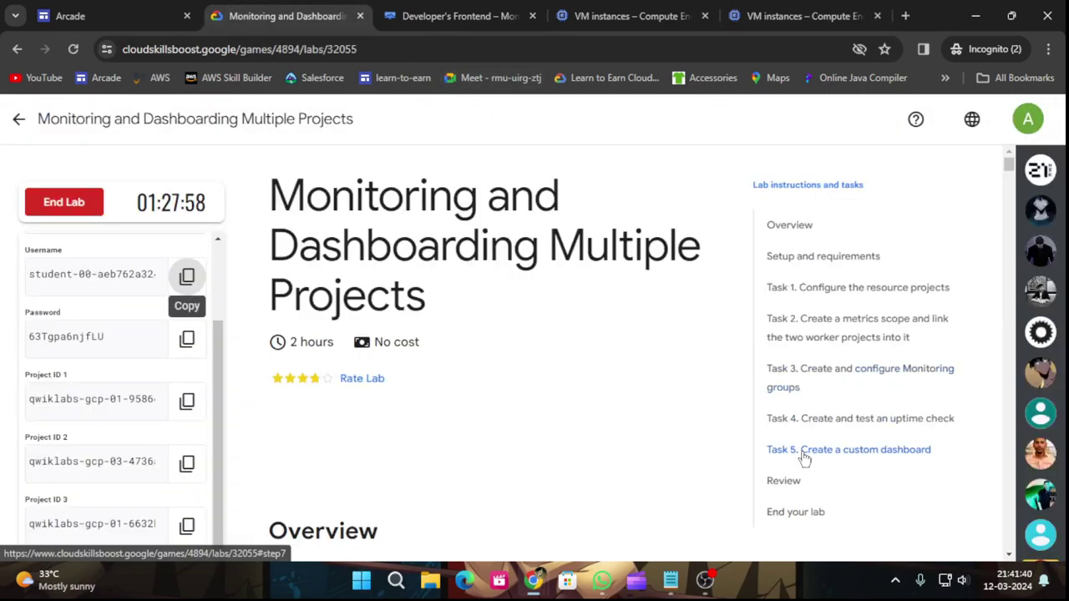
scroll(485, 435, "down", 5)
scroll(510, 452, "down", 15)
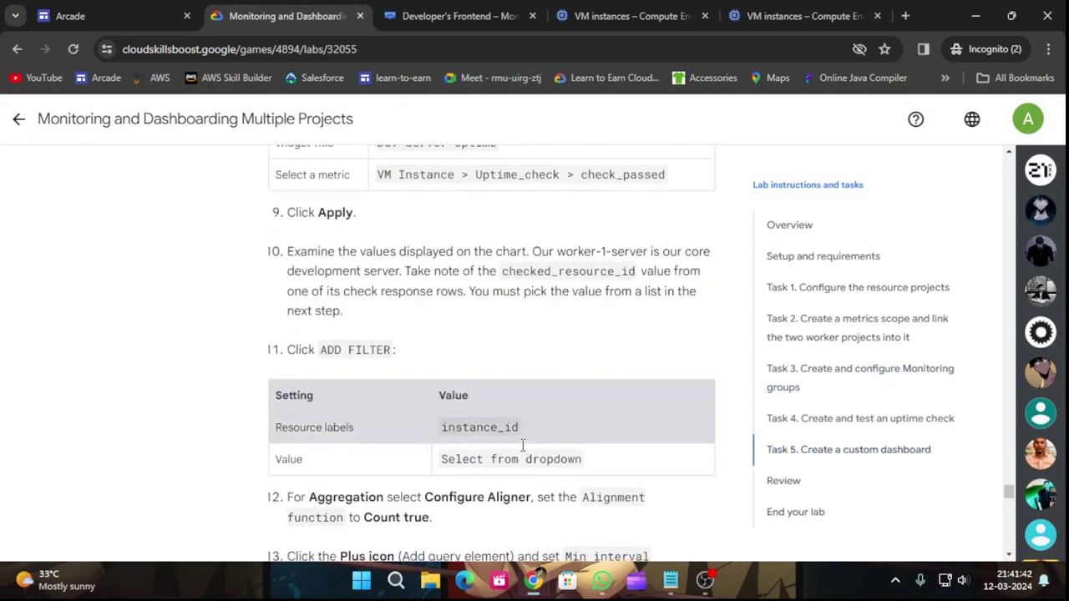
scroll(540, 456, "up", 2)
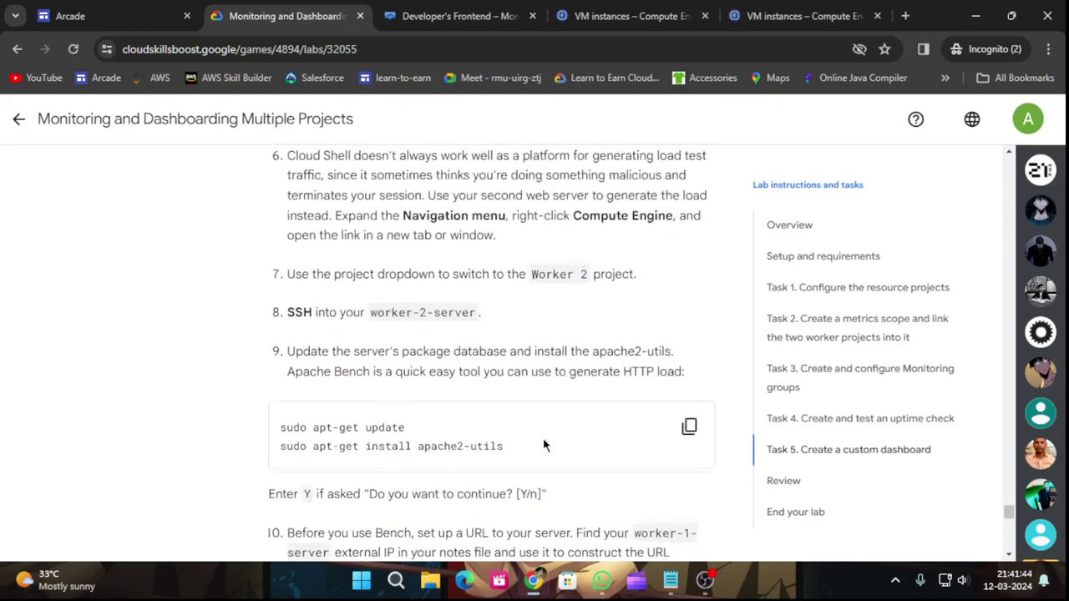
left_click(689, 428)
mouse_move(541, 590)
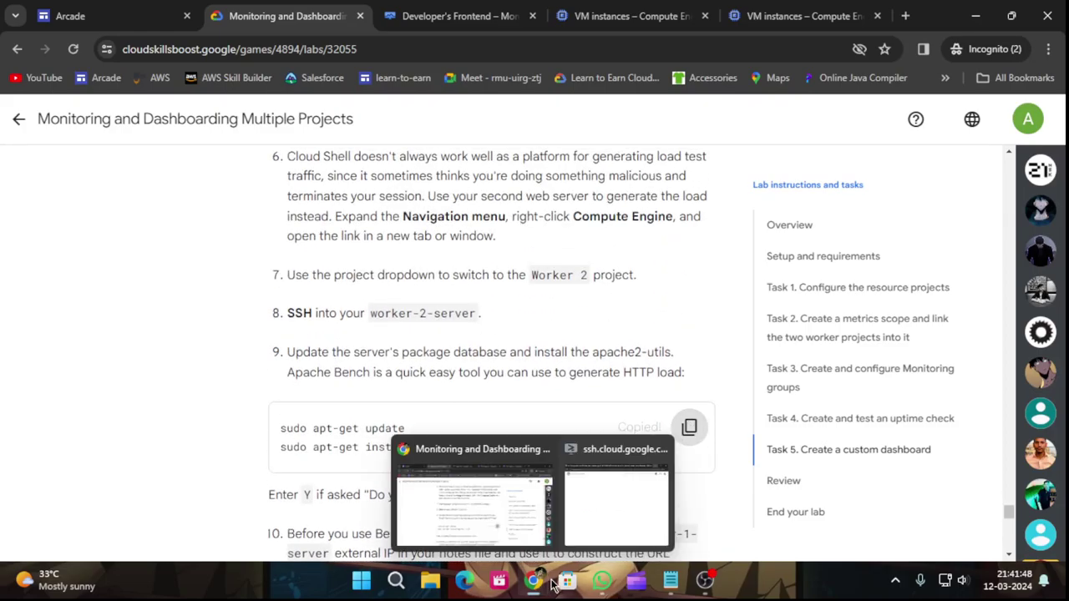
left_click(622, 501)
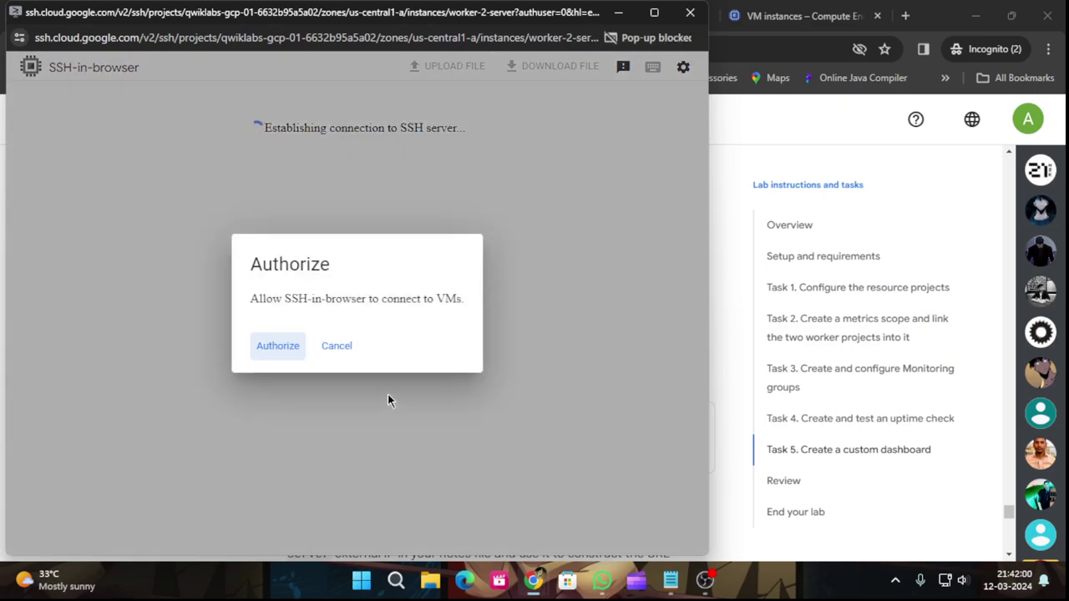
Authorize SSH, paste the apt-get commands, and confirm the apache2-utils install with Y.
left_click(272, 345)
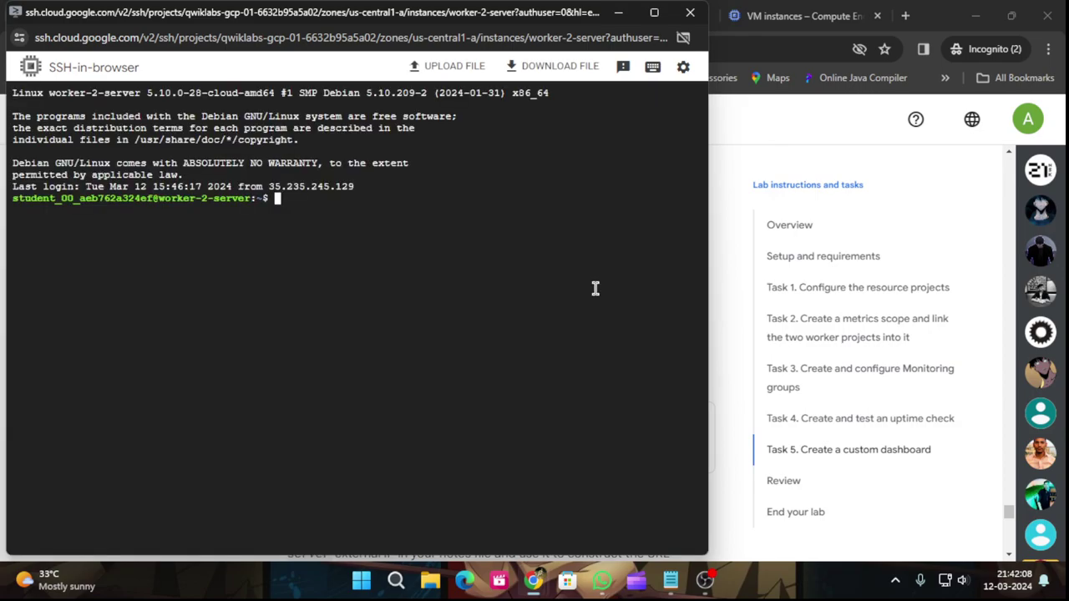
key("ctrl+v")
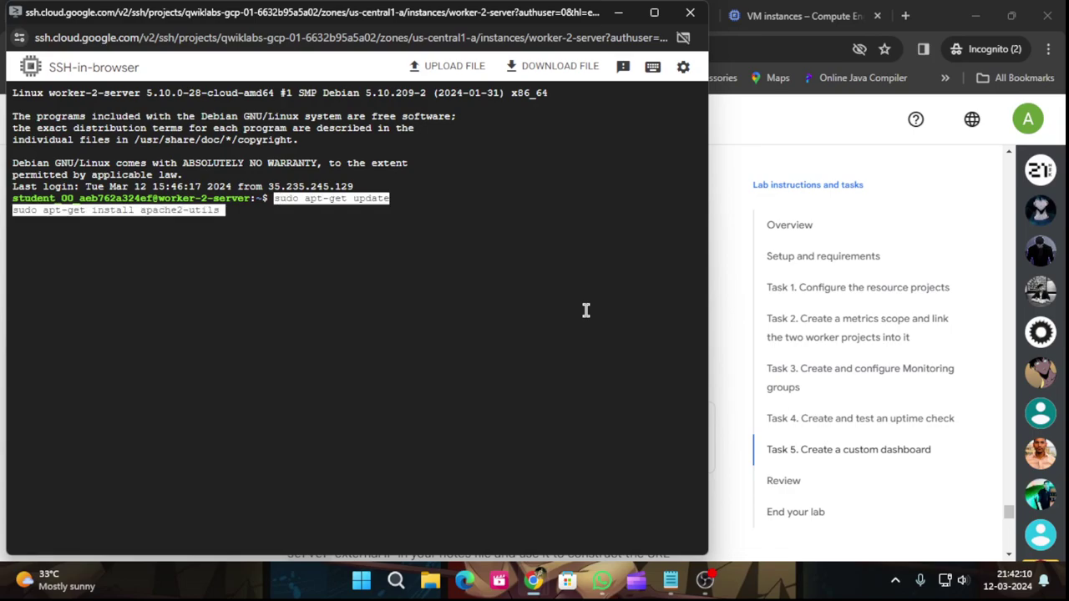
left_click(618, 13)
scroll(376, 396, "down", 4)
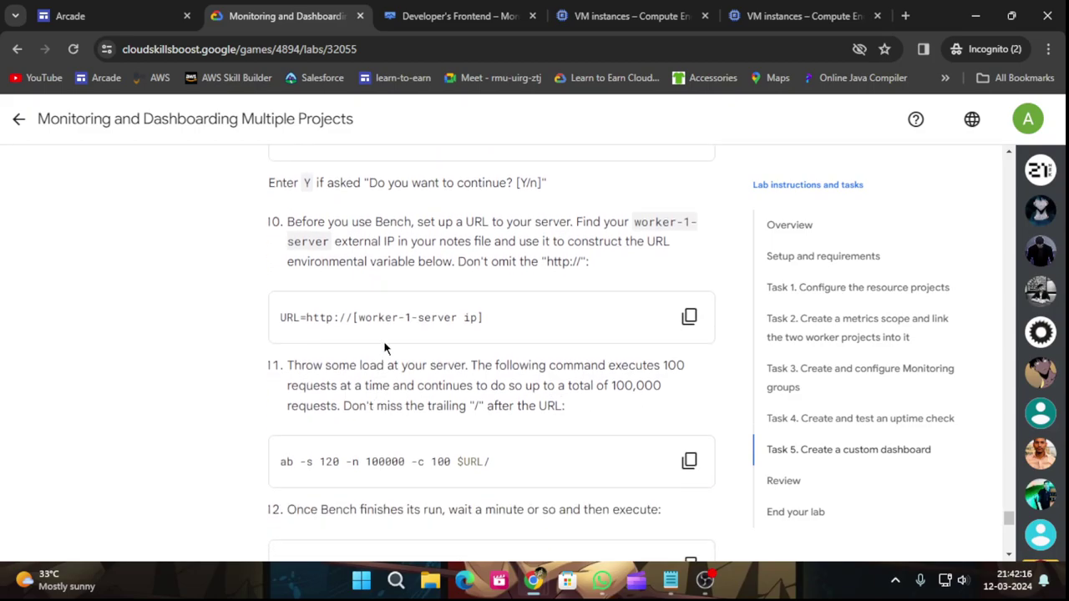
mouse_move(534, 581)
left_click(591, 519)
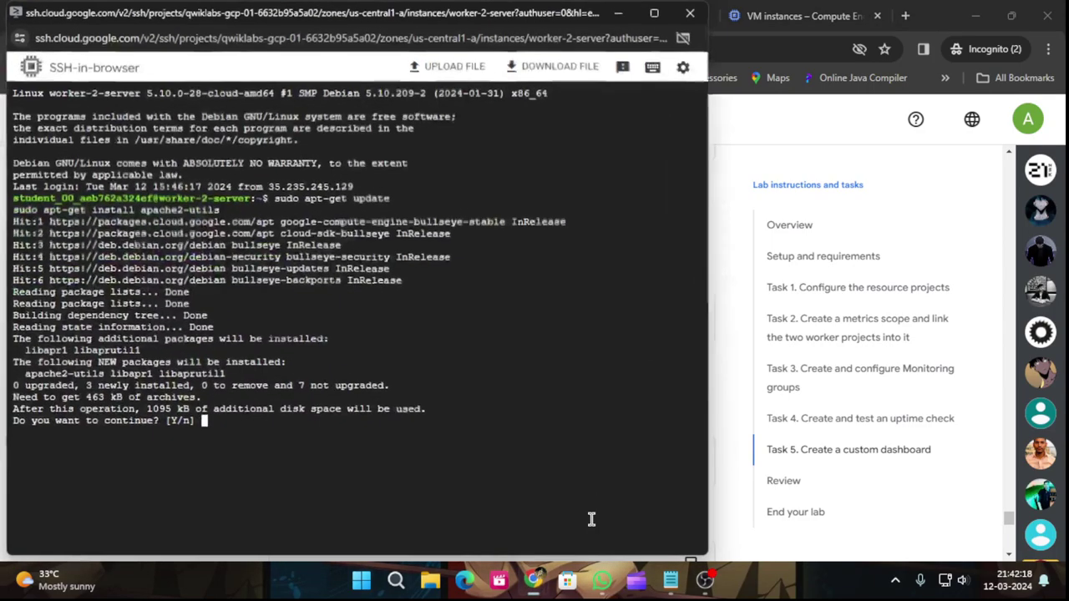
type("Y")
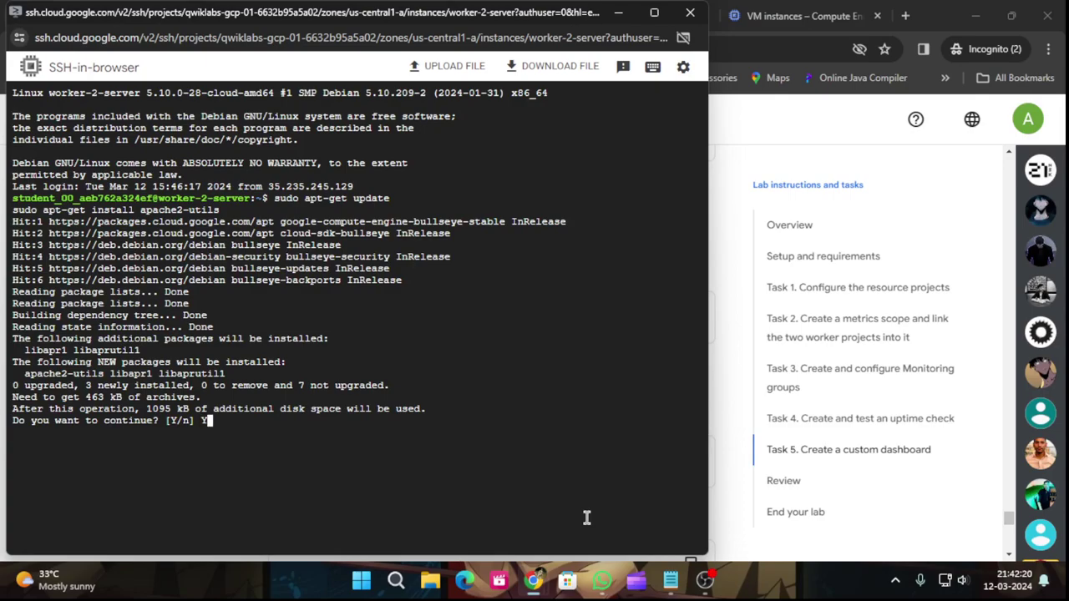
key("Return")
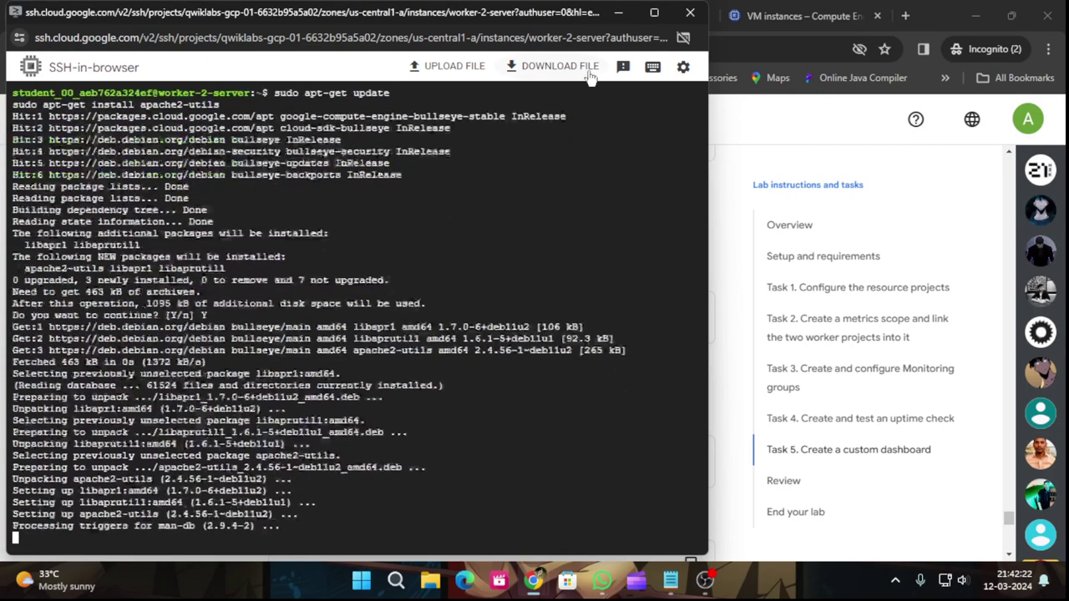
left_click(617, 18)
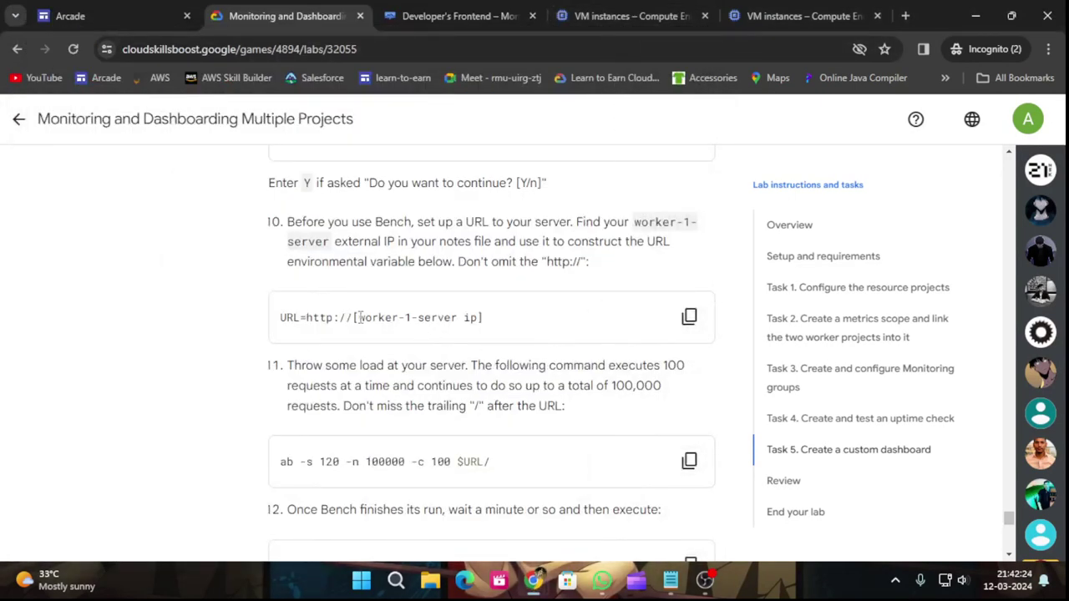
left_click_drag(354, 317, 294, 332)
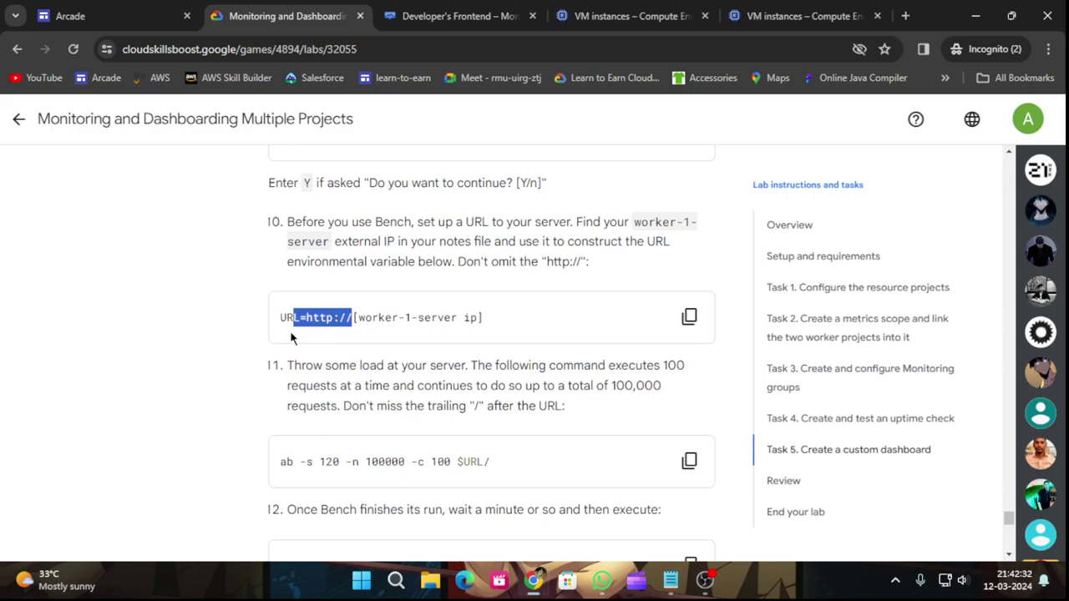
left_click_drag(291, 337, 279, 338)
mouse_move(532, 580)
left_click(603, 520)
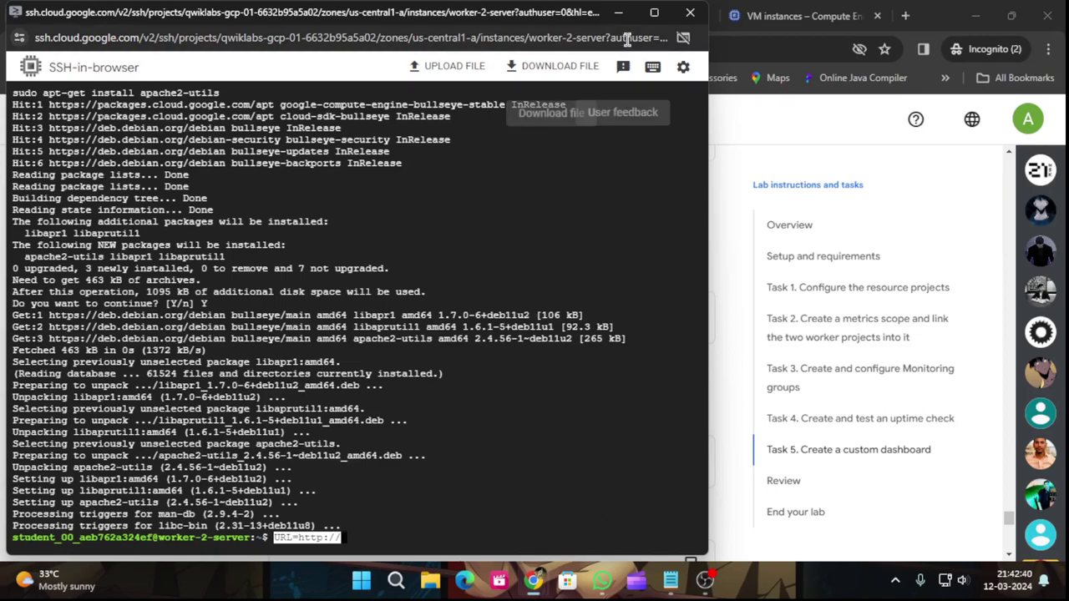
left_click(618, 13)
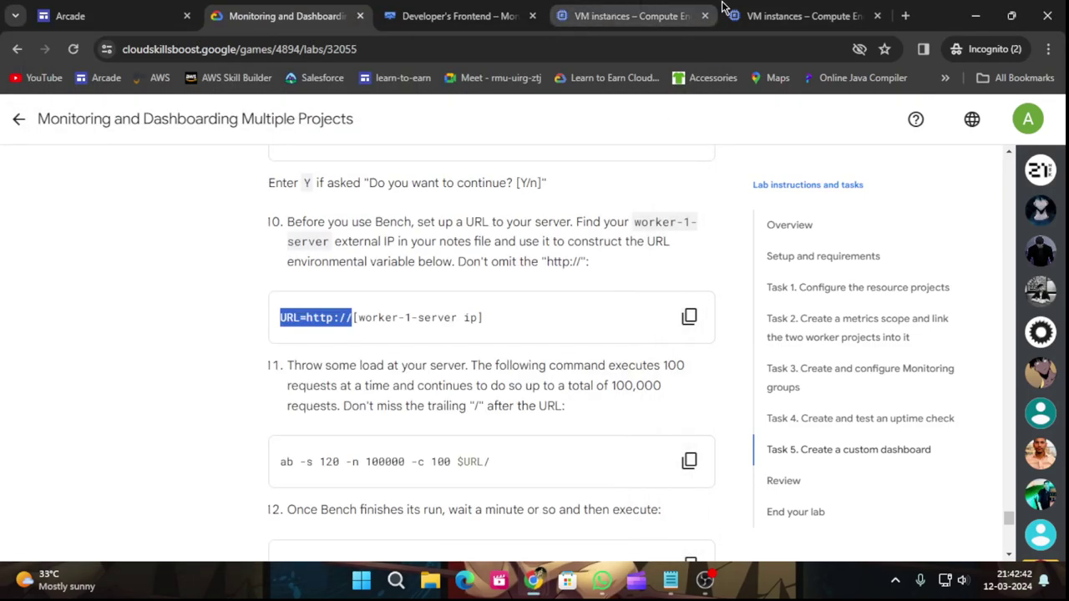
left_click(656, 10)
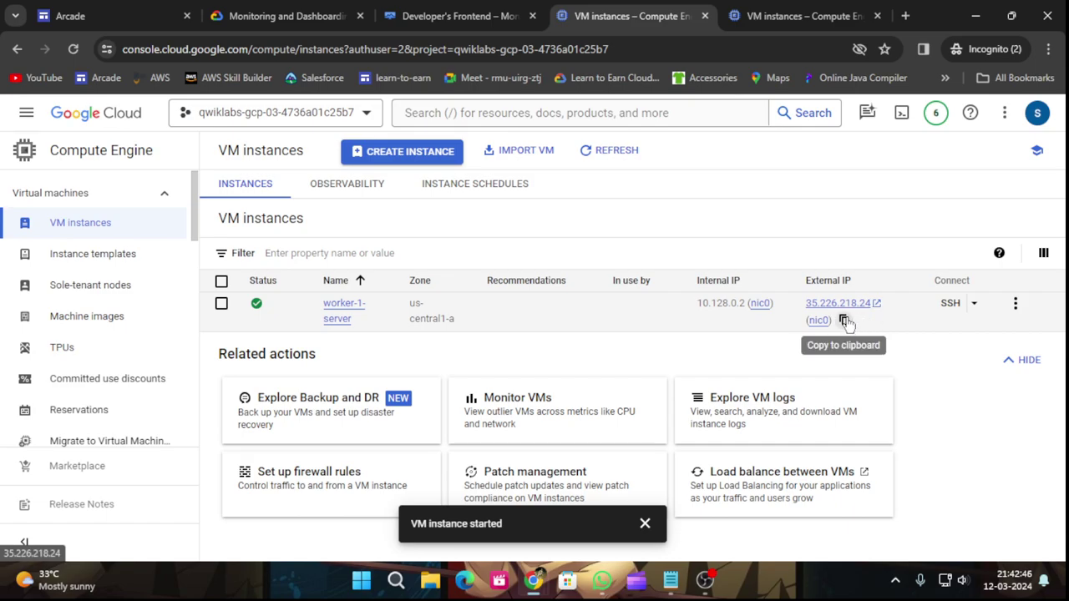
mouse_move(538, 586)
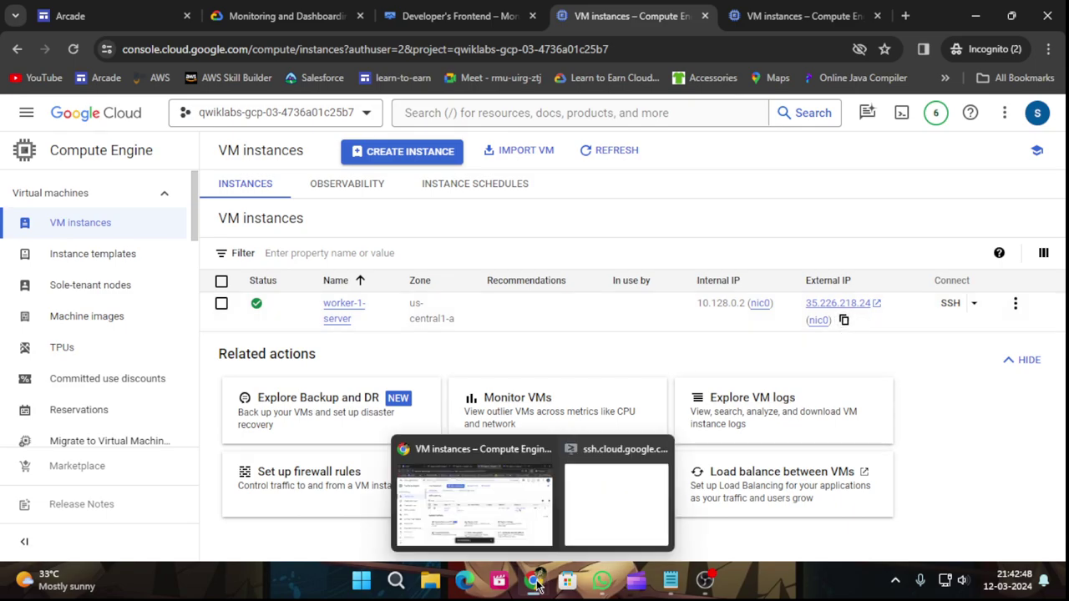
left_click(660, 509)
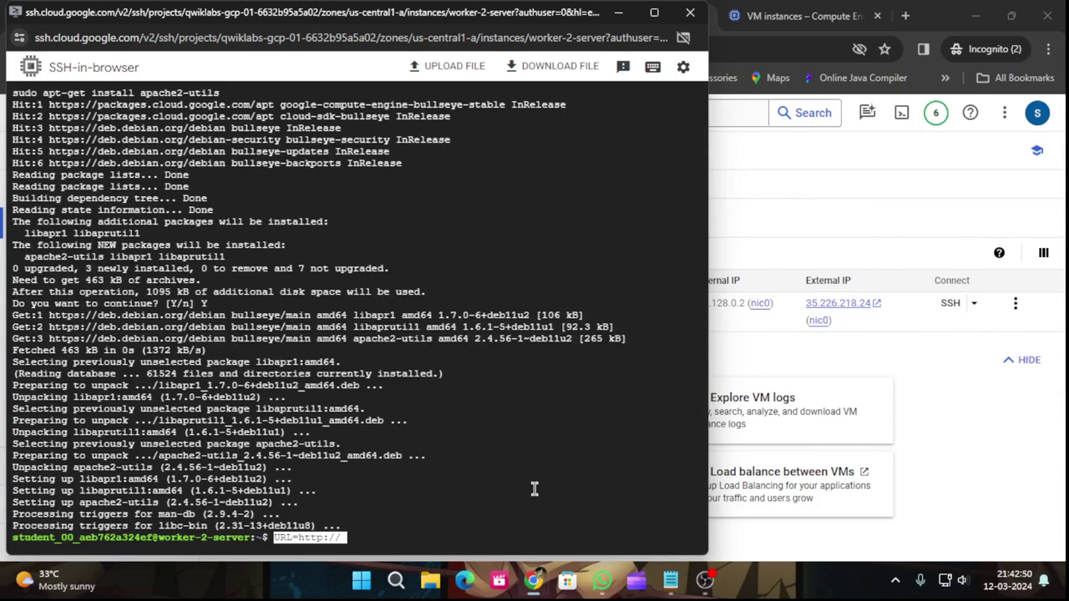
key("ctrl+v")
key("Return")
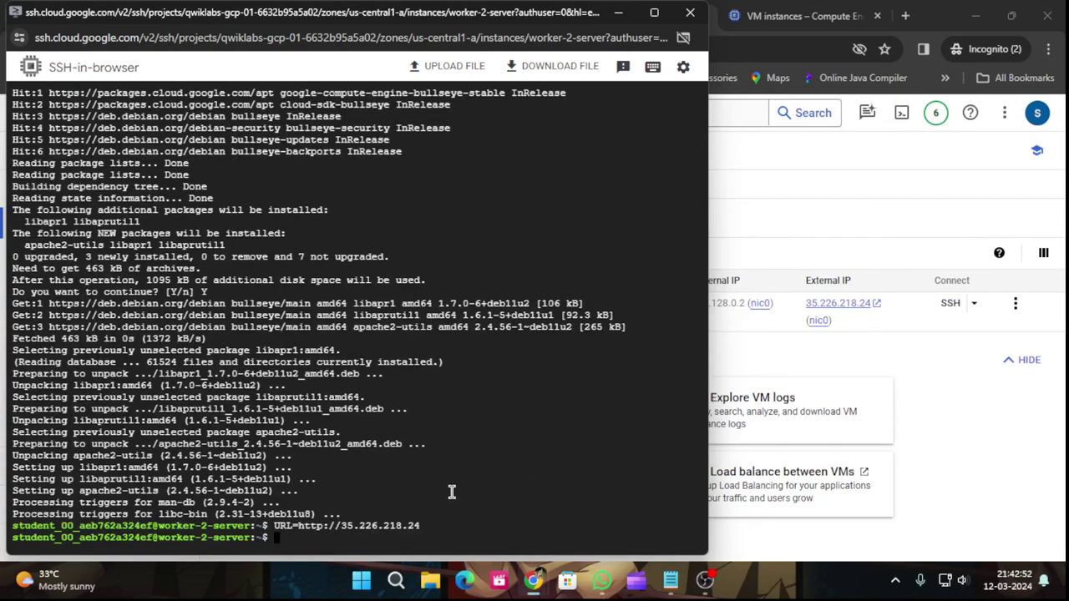
Copy the 100000-request ab command from the lab instructions for the terminal.
left_click(616, 18)
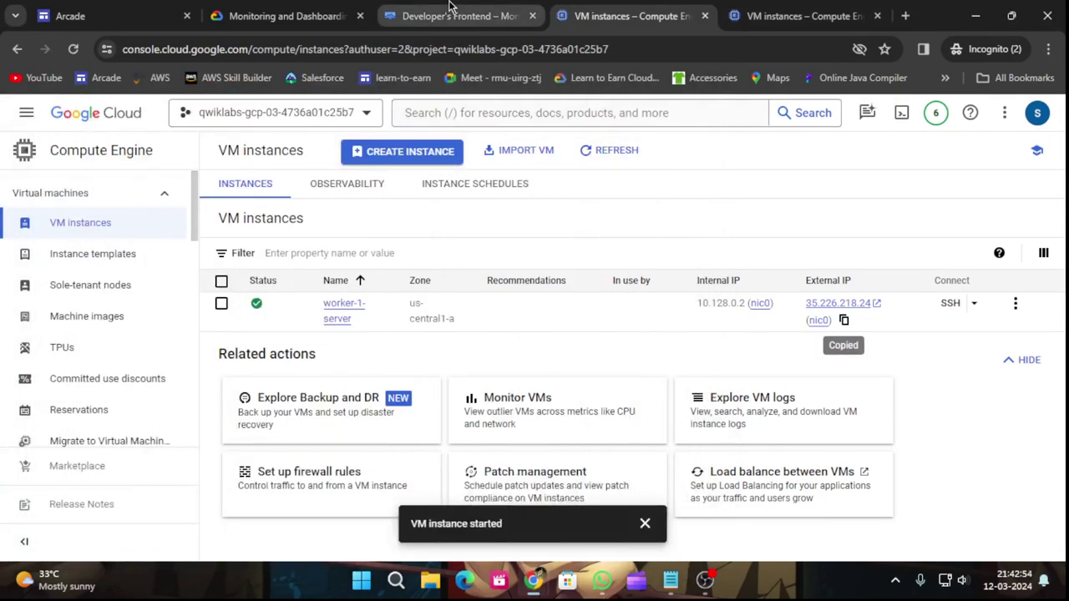
left_click(299, 8)
scroll(601, 413, "down", 1)
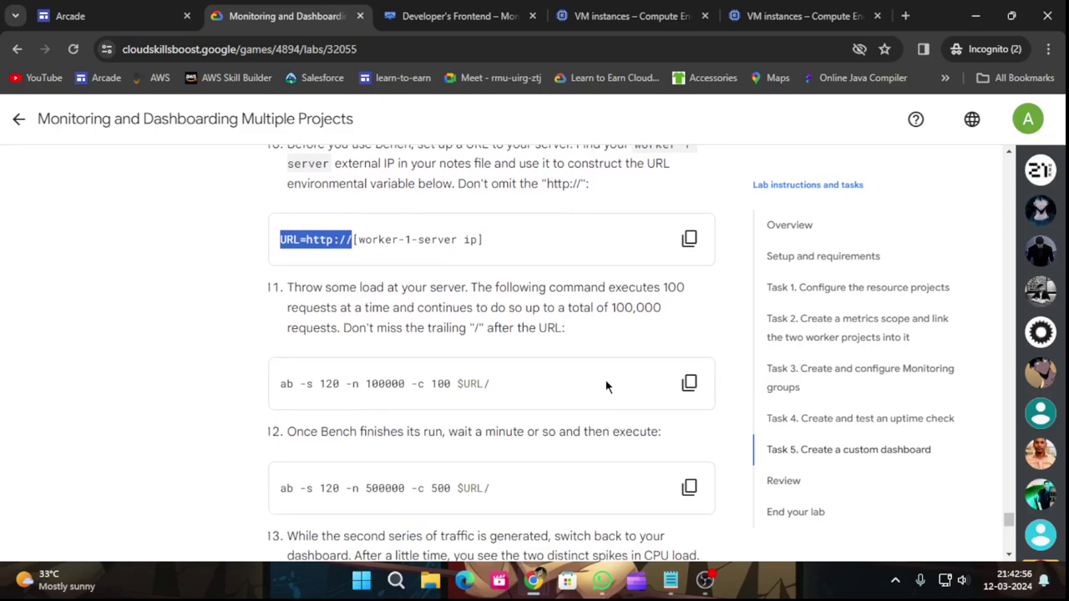
left_click(688, 380)
scroll(603, 406, "down", 2)
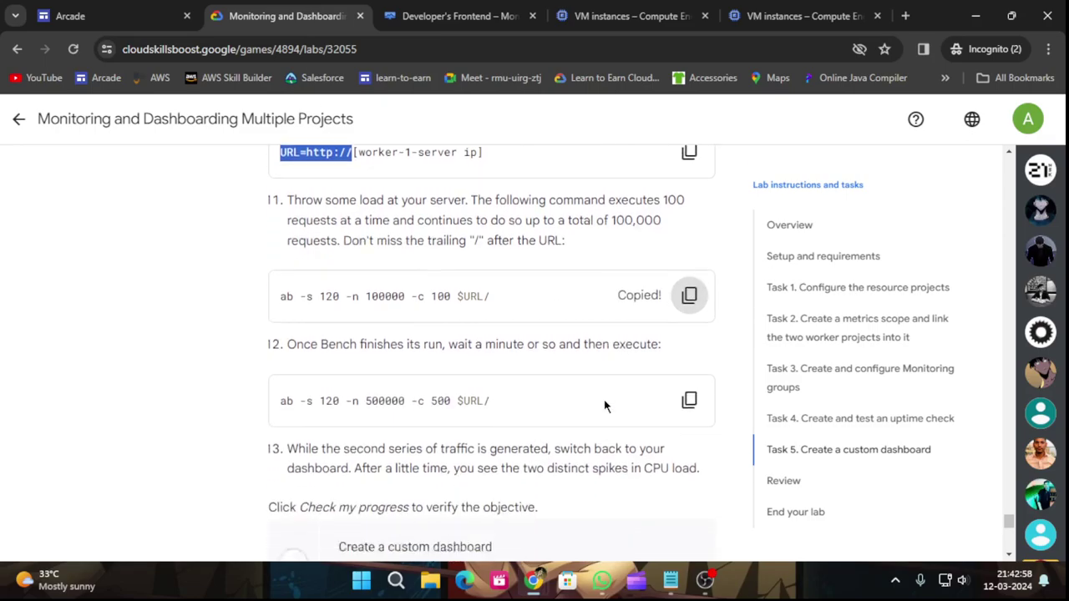
mouse_move(537, 581)
left_click(606, 520)
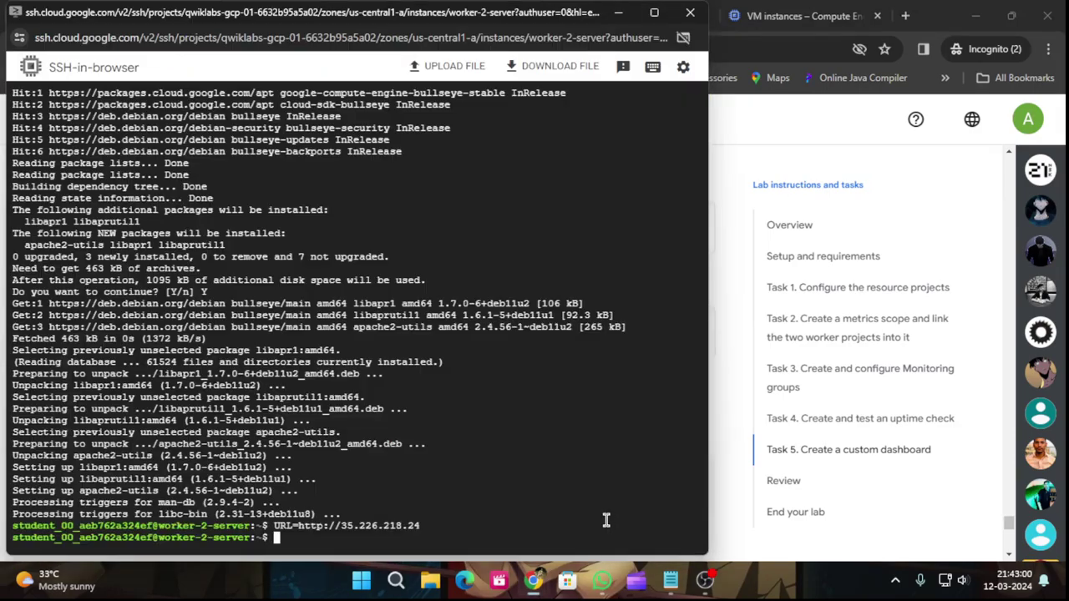
Paste and run the 100000-request ab benchmark against $URL on worker-2-server.
key("ctrl+v")
key("Return")
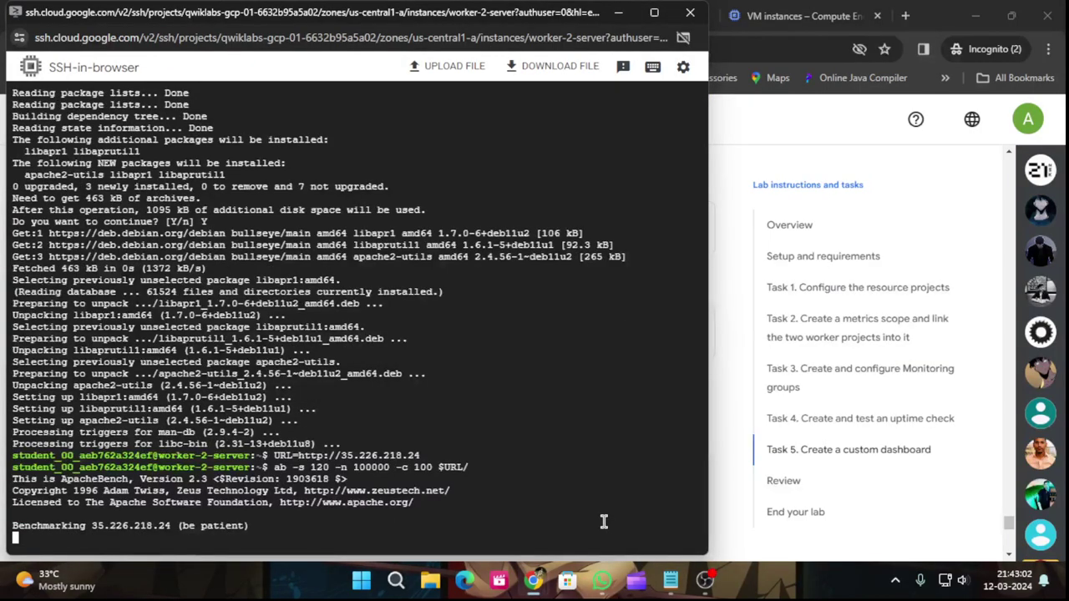
left_click(616, 14)
scroll(562, 287, "down", 1)
Copy the 500000-request ab command from the lab while the first benchmark runs.
left_click(690, 255)
mouse_move(534, 582)
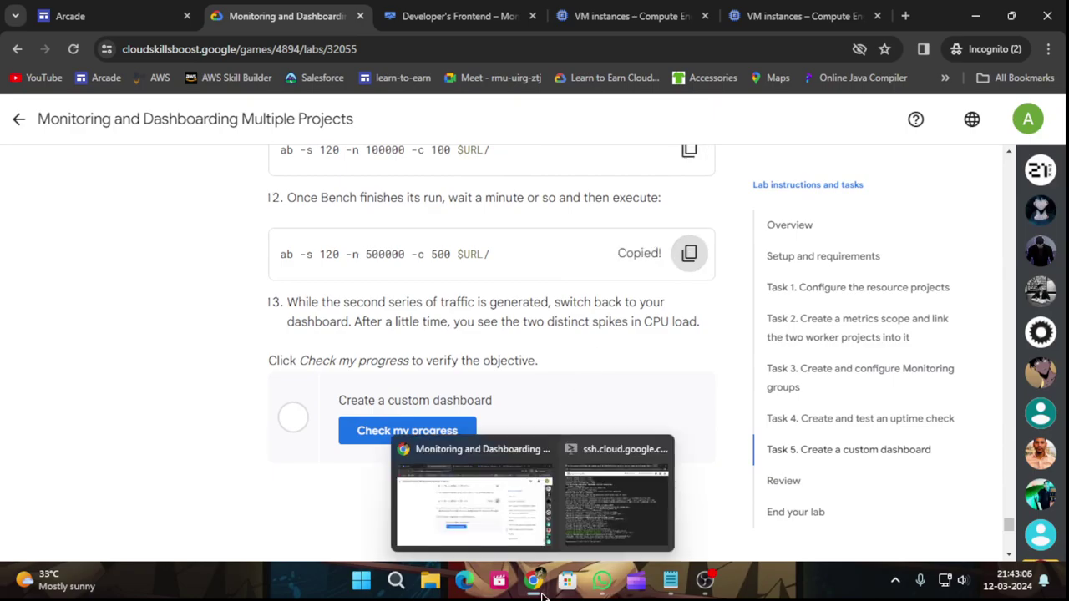
left_click(594, 516)
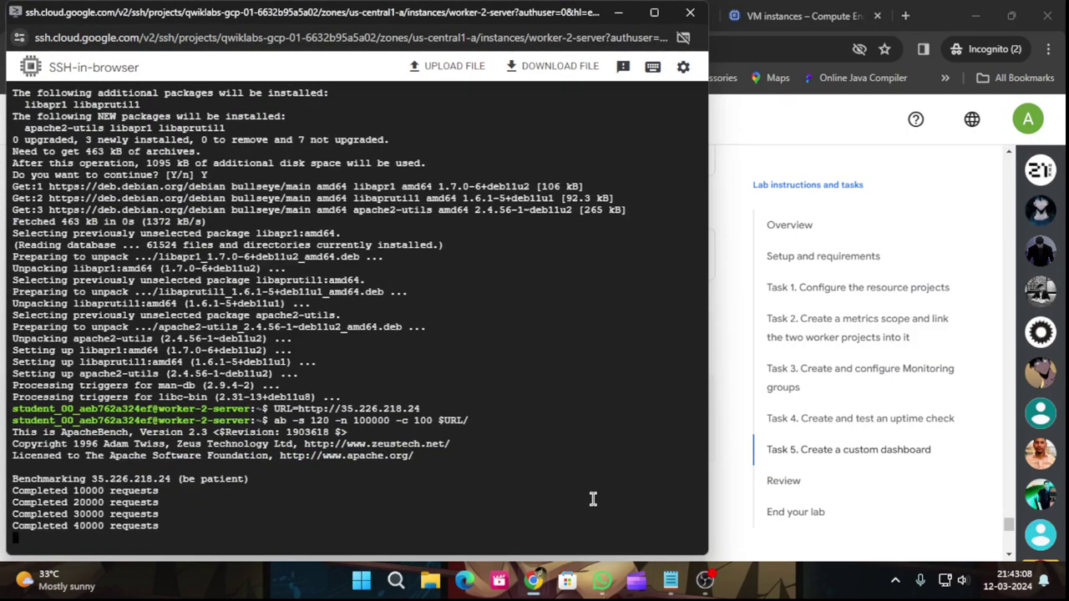
left_click(744, 298)
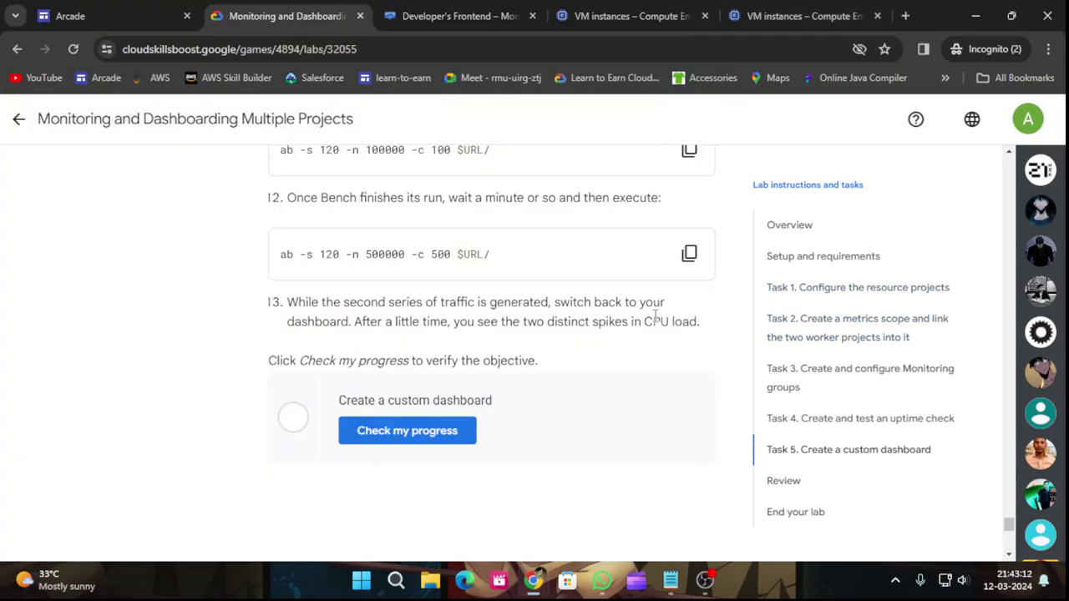
scroll(655, 316, "up", 2)
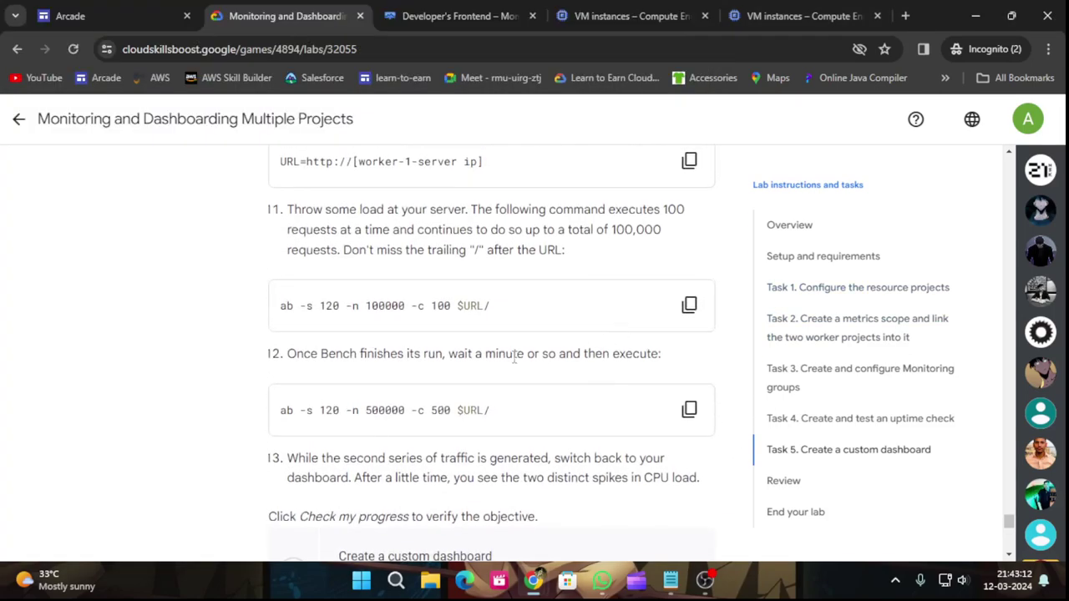
left_click(689, 419)
mouse_move(532, 582)
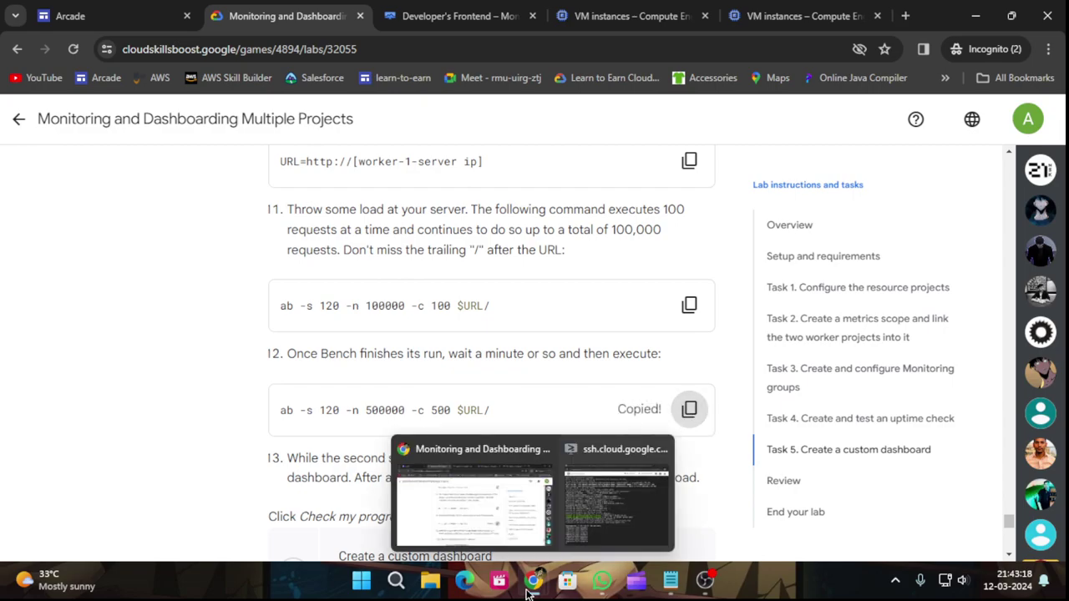
left_click(600, 488)
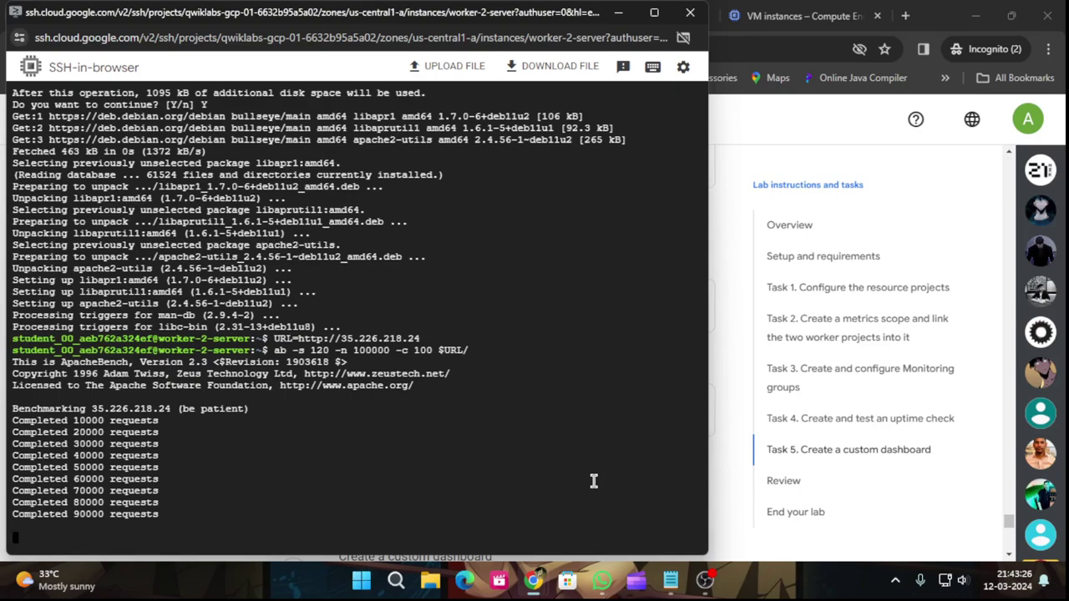
Run Check my progress for the Create a custom dashboard task.
left_click(742, 360)
scroll(586, 441, "down", 2)
left_click(462, 430)
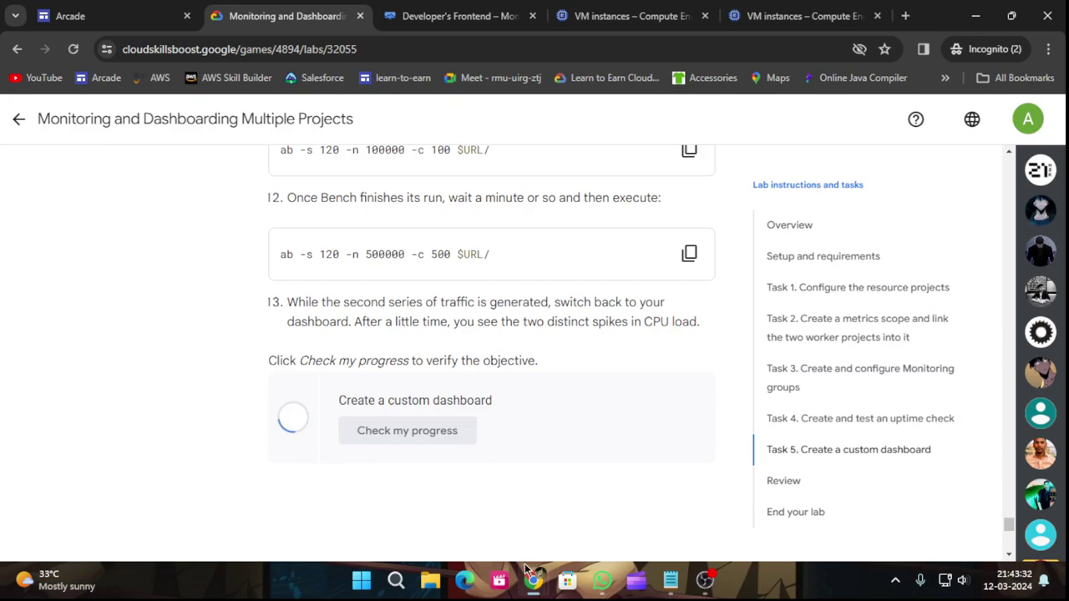
Copy the ab -s 120 -n 500000 -c 500 command and return to the worker-2-server terminal.
mouse_move(533, 580)
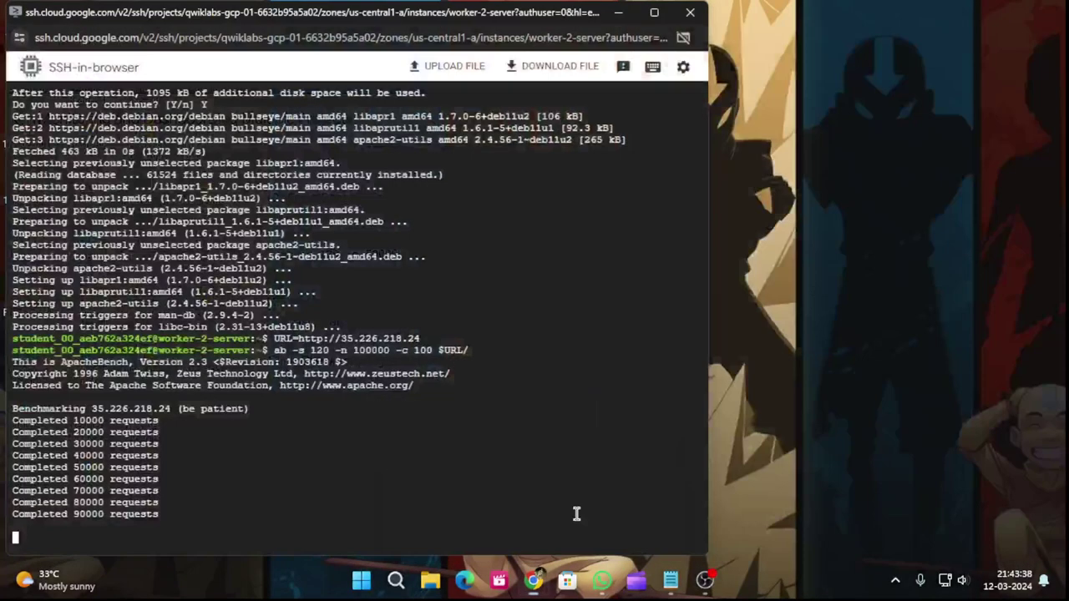
left_click(616, 501)
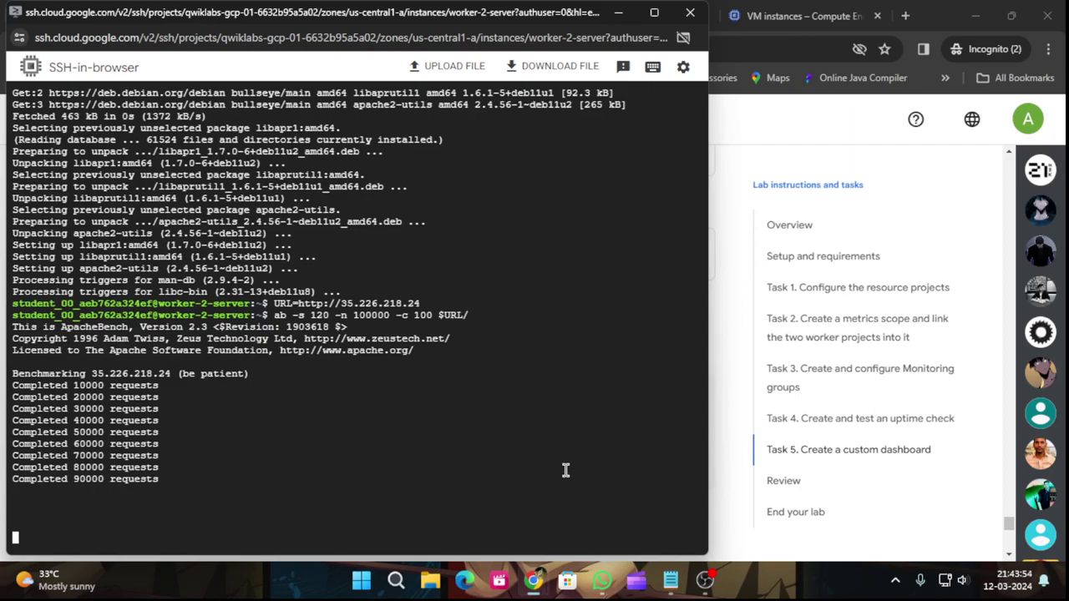
mouse_move(513, 530)
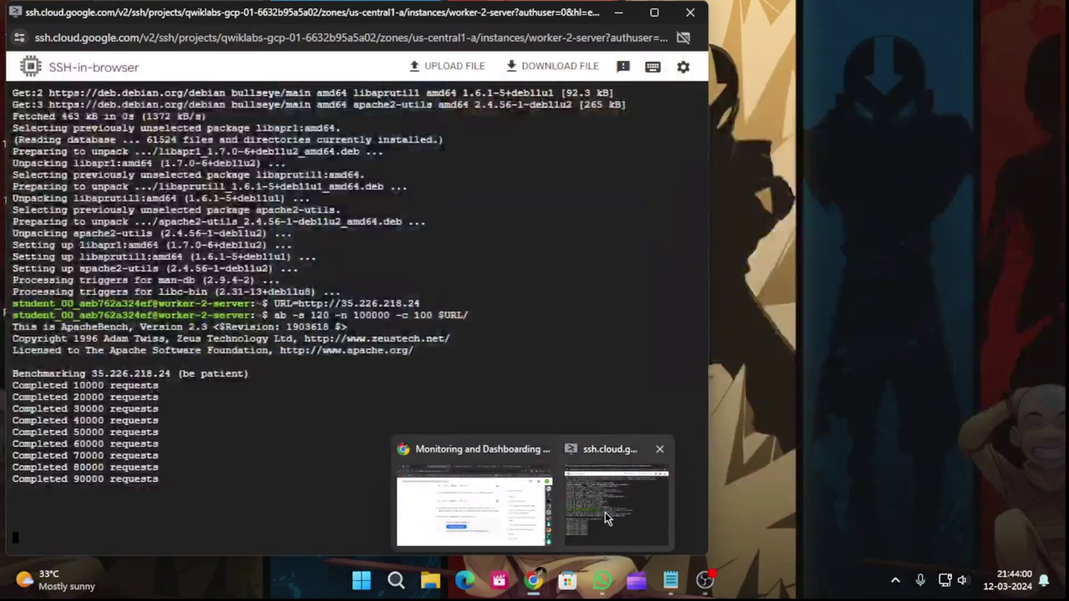
left_click(604, 512)
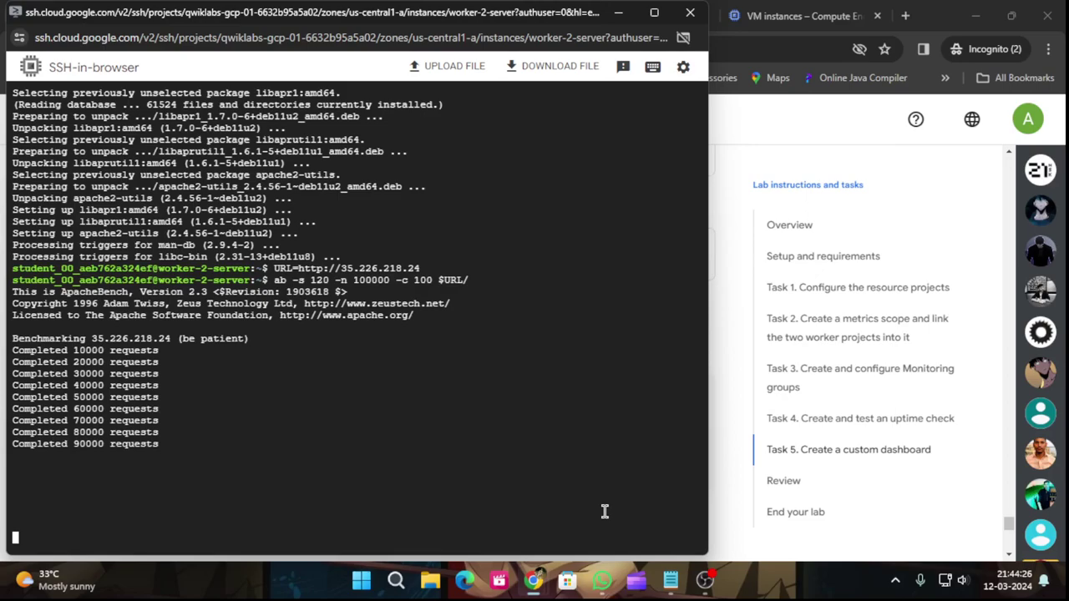
left_click(727, 402)
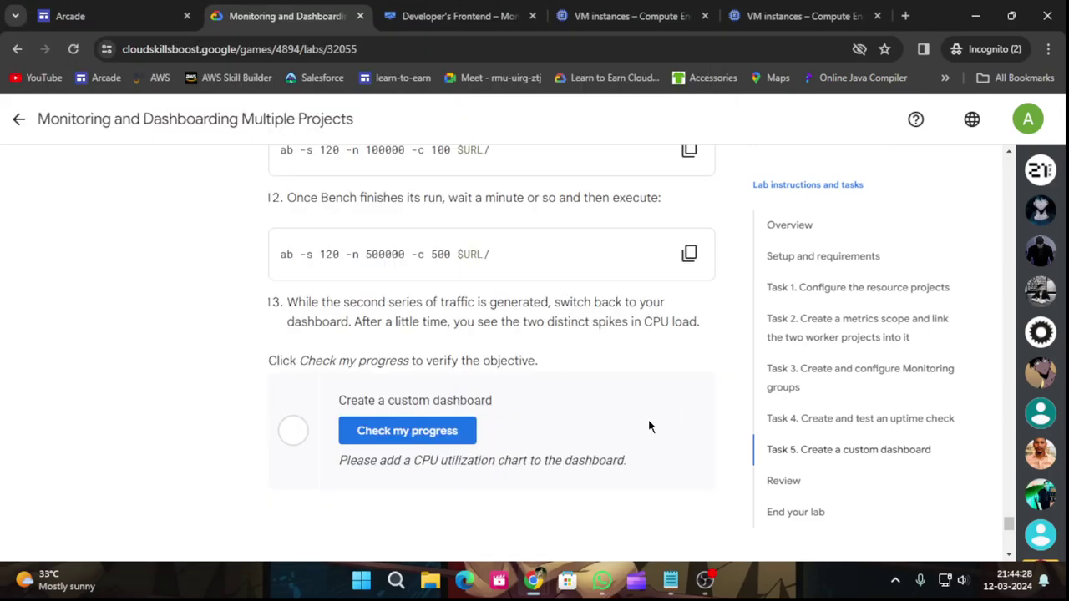
scroll(648, 418, "up", 2)
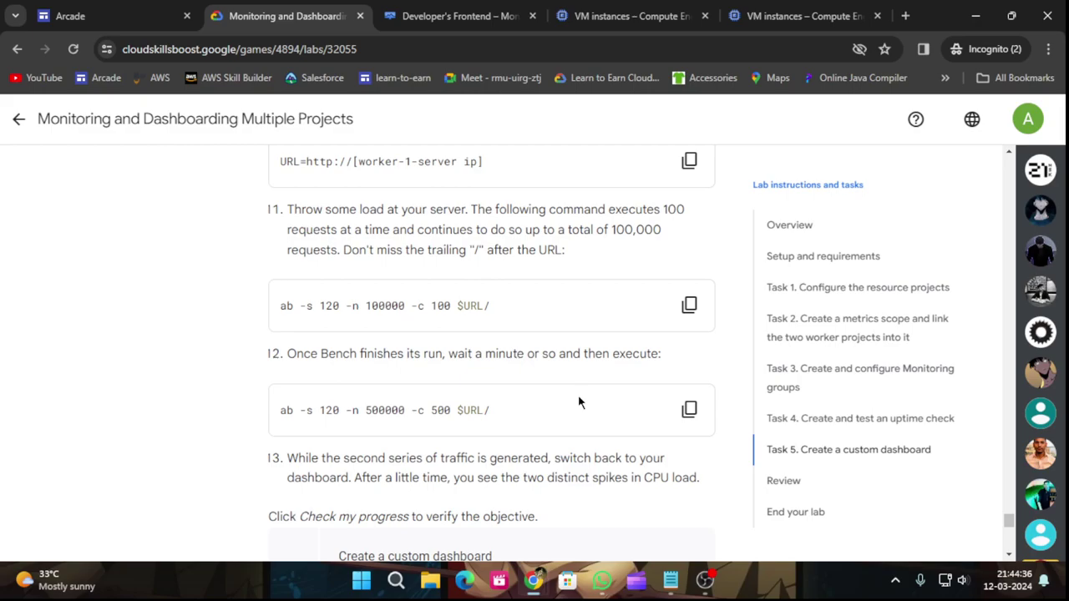
left_click(689, 409)
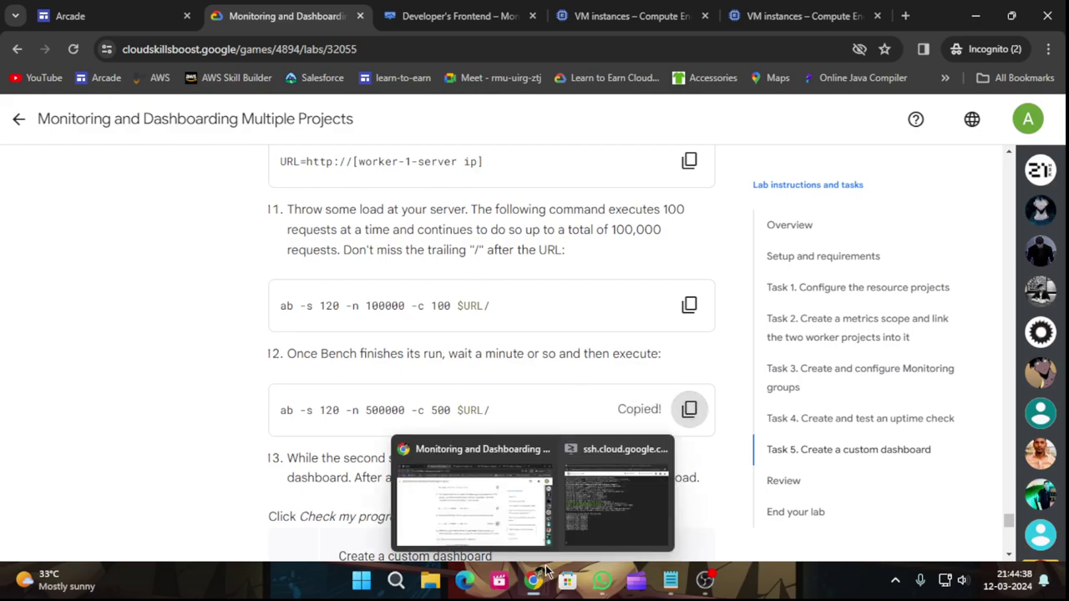
left_click(594, 513)
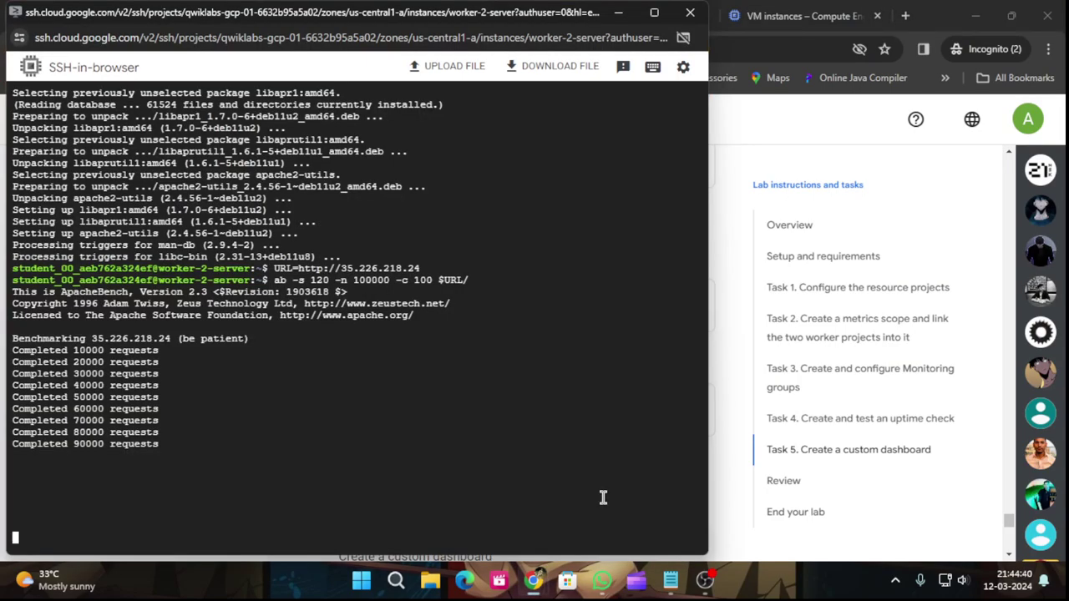
Wait for the benchmark to finish at 99918 requests, then rerun the custom dashboard check twice.
key("Return")
key("Return")
key("Return")
key("Return")
key("Return")
key("Return")
key("Return")
key("Return")
key("Return")
key("Return")
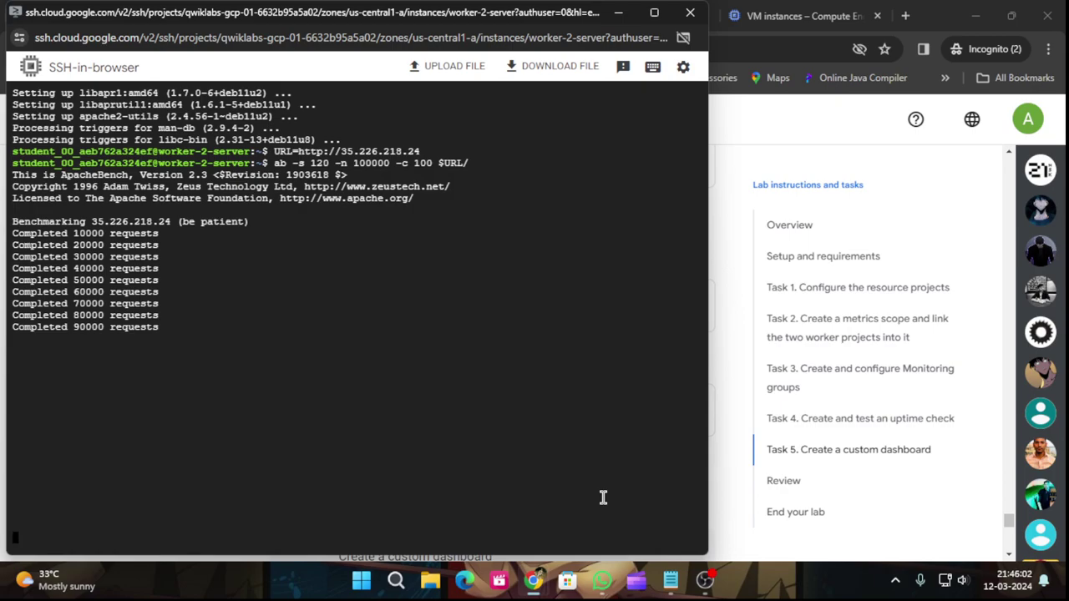
key("Return")
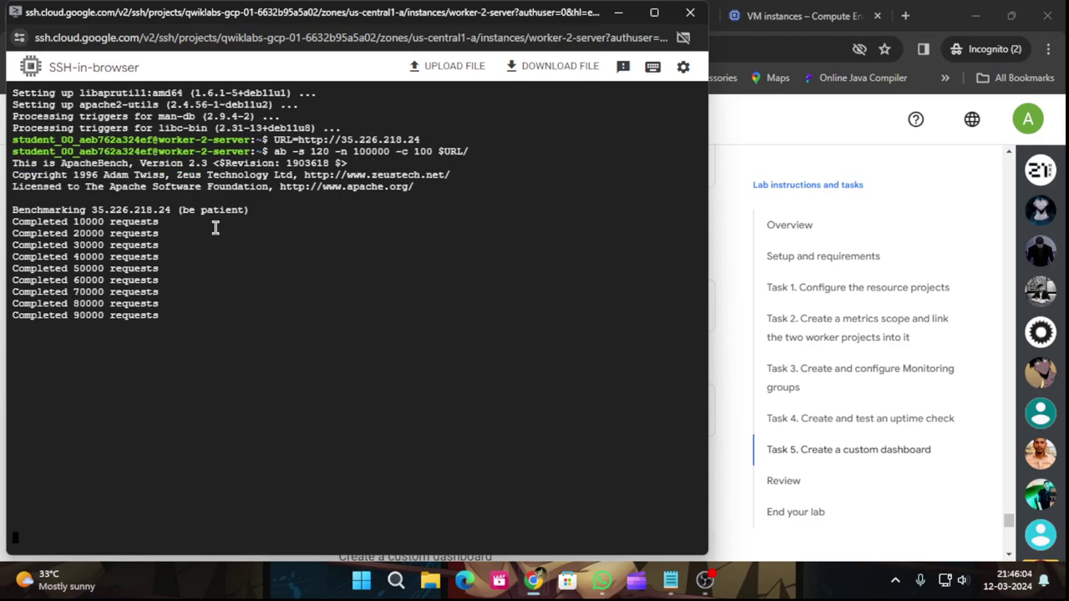
left_click(617, 11)
scroll(585, 401, "down", 2)
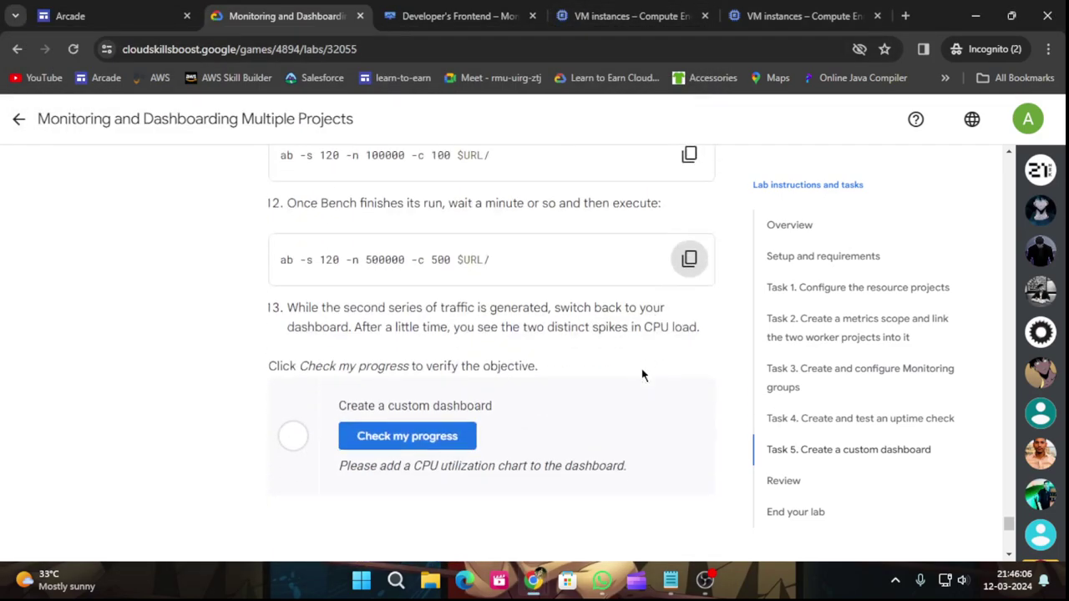
left_click(418, 432)
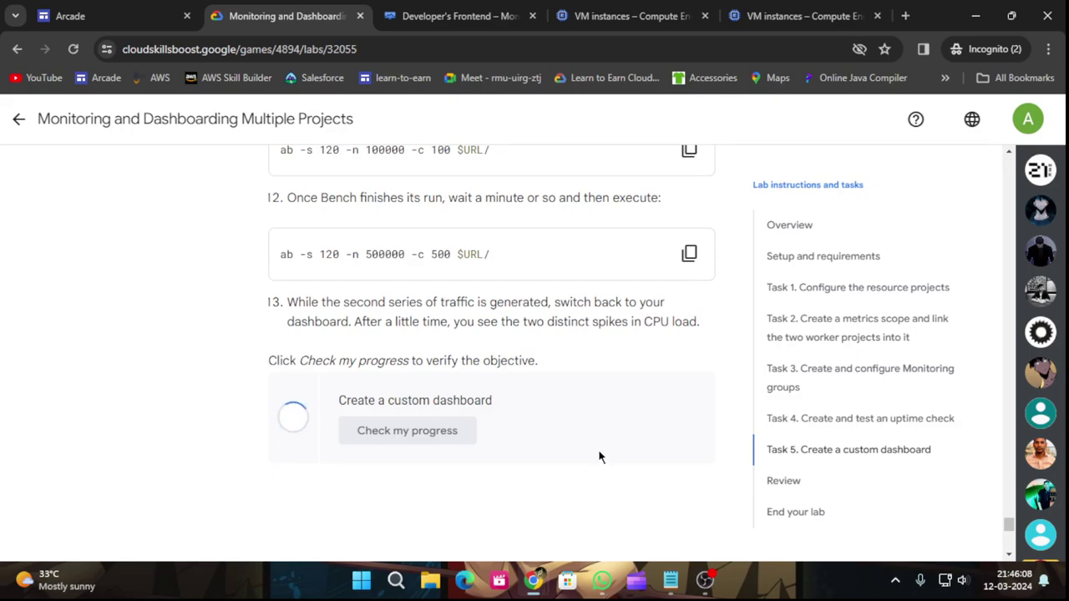
left_click(443, 428)
mouse_move(532, 580)
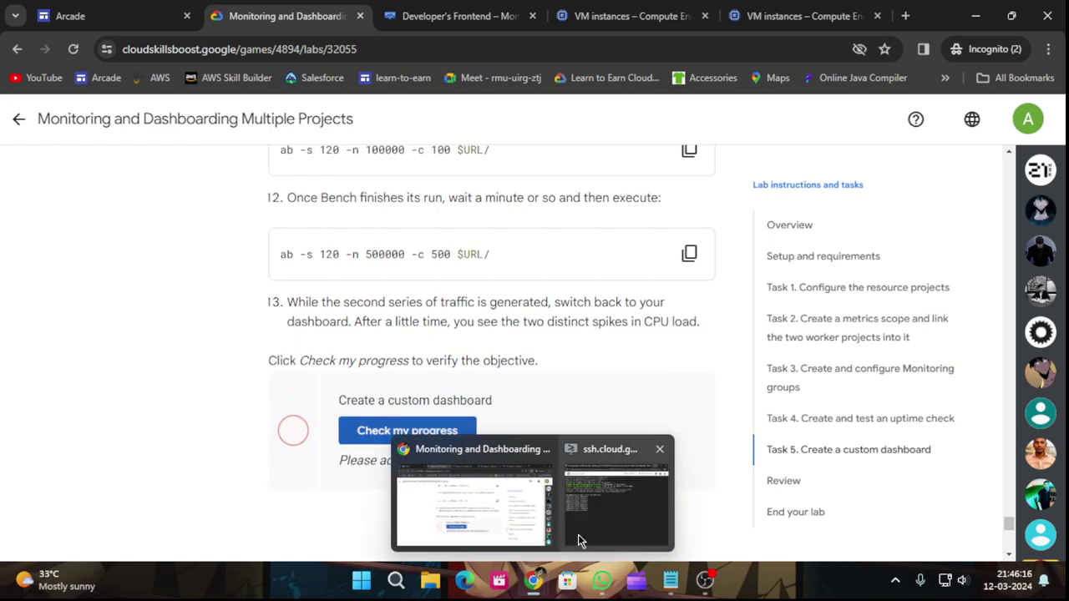
left_click(580, 530)
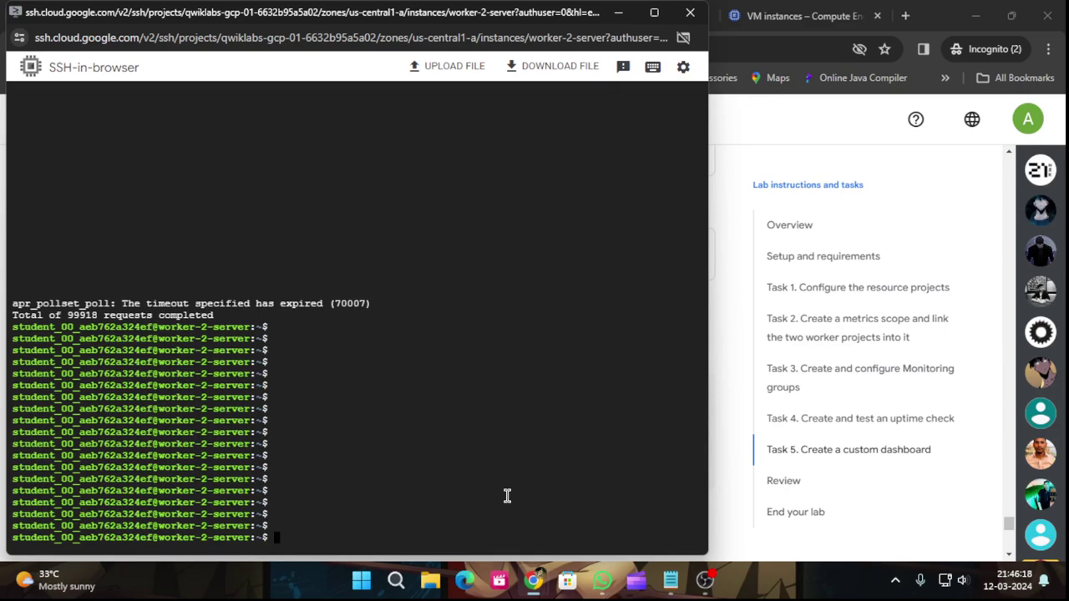
Launch ab -s 120 -n 500000 -c 500 $URL/ and rerun the custom dashboard check meanwhile.
key("ctrl+v")
key("Return")
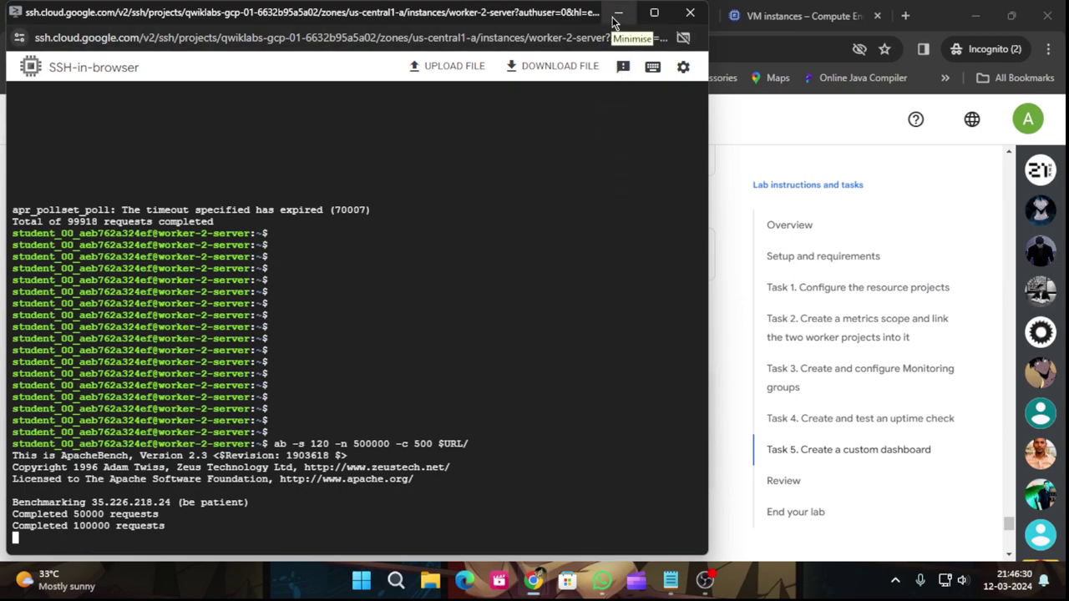
mouse_move(533, 580)
left_click(490, 527)
left_click(388, 434)
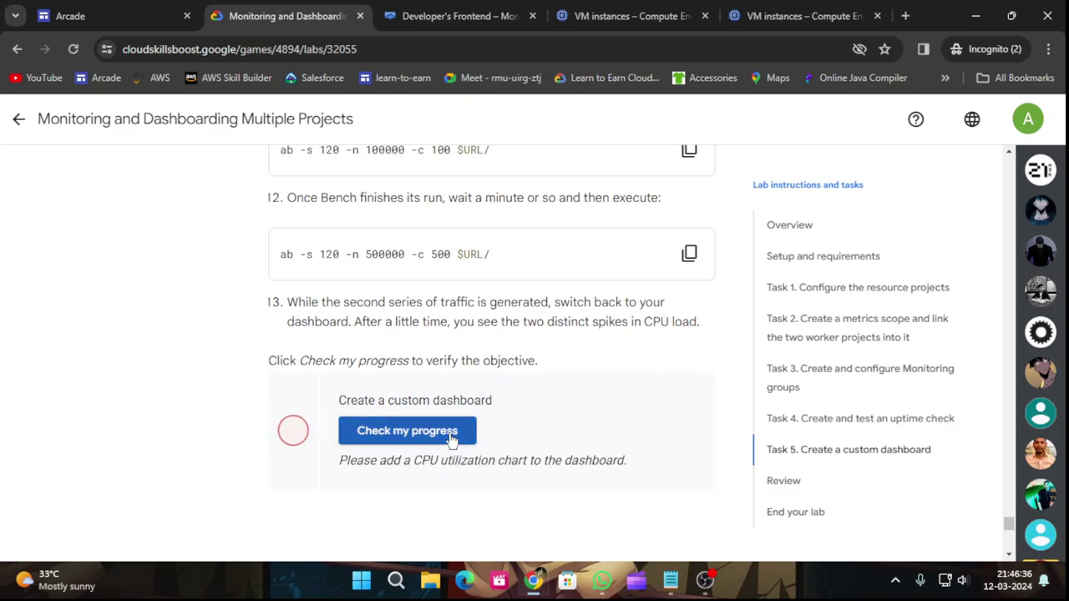
mouse_move(533, 581)
left_click(619, 507)
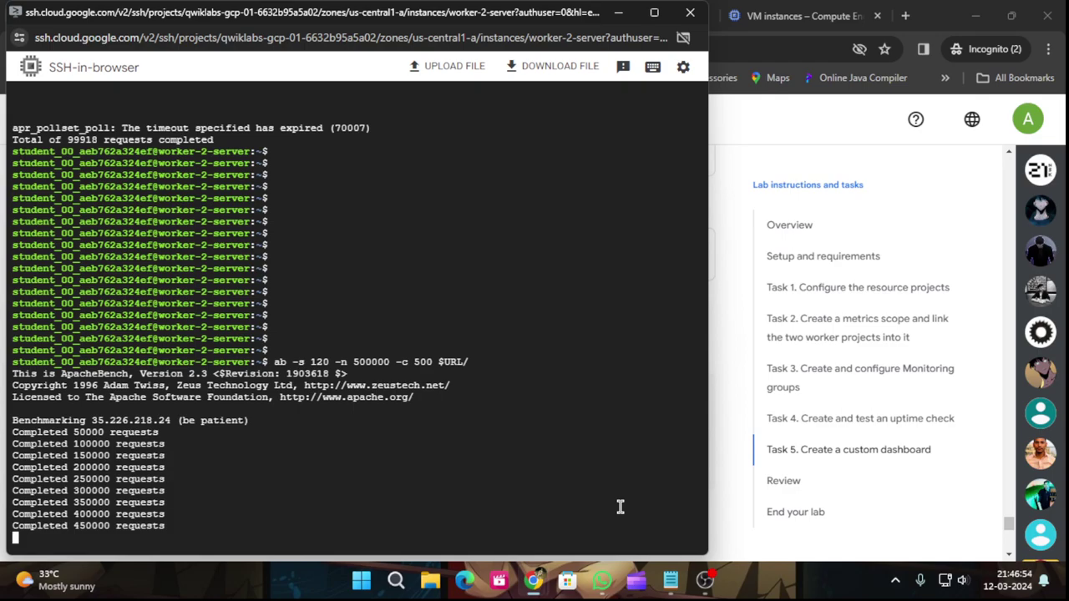
Rerun the Create a custom dashboard check repeatedly, glancing at the Developer's Frontend CPU chart.
left_click(733, 373)
left_click(418, 432)
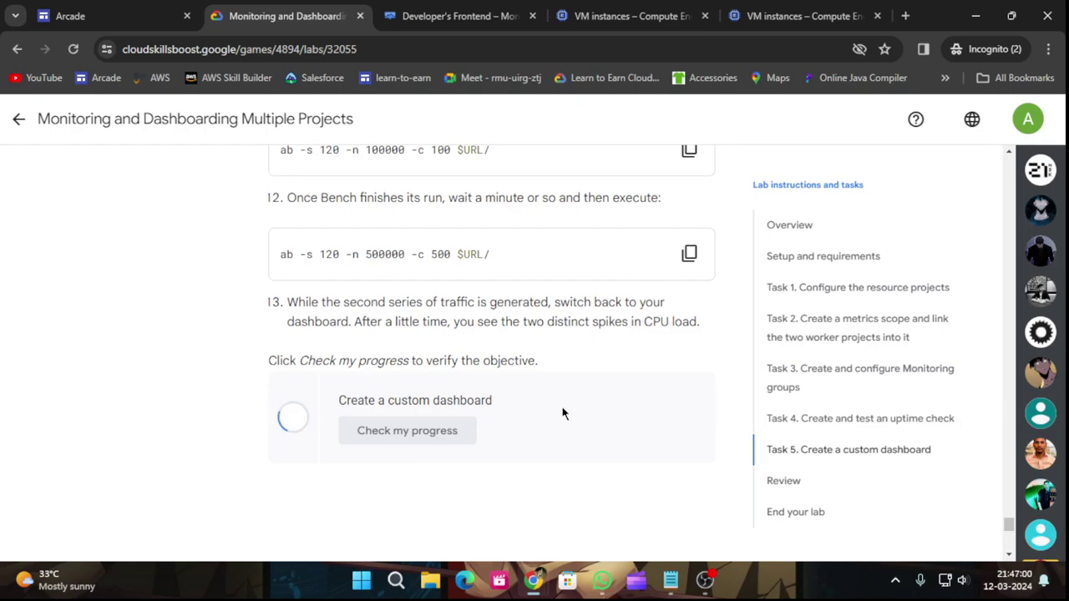
left_click(460, 431)
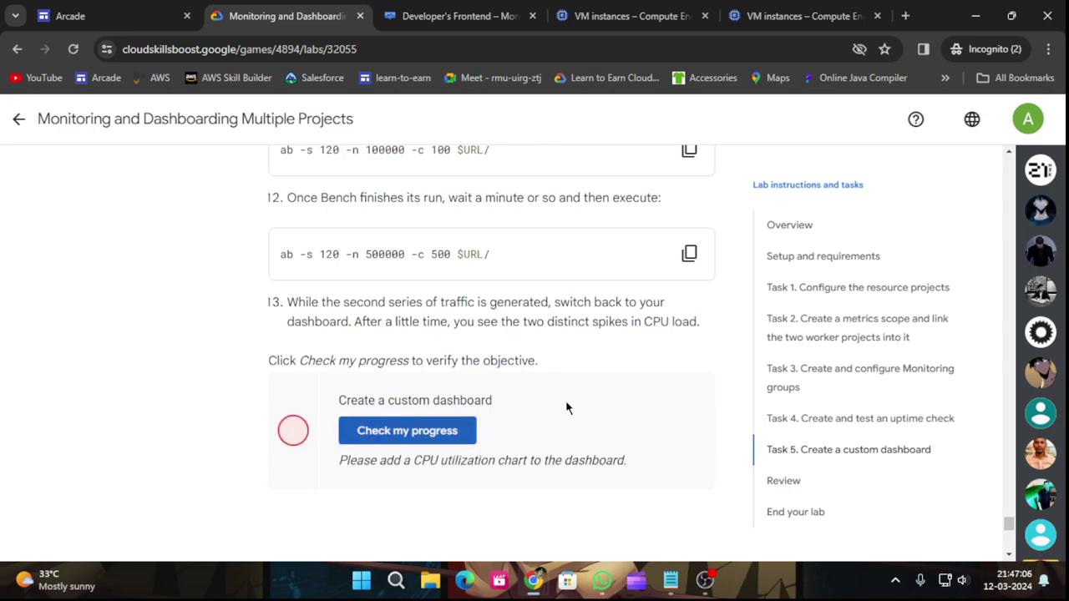
left_click(467, 430)
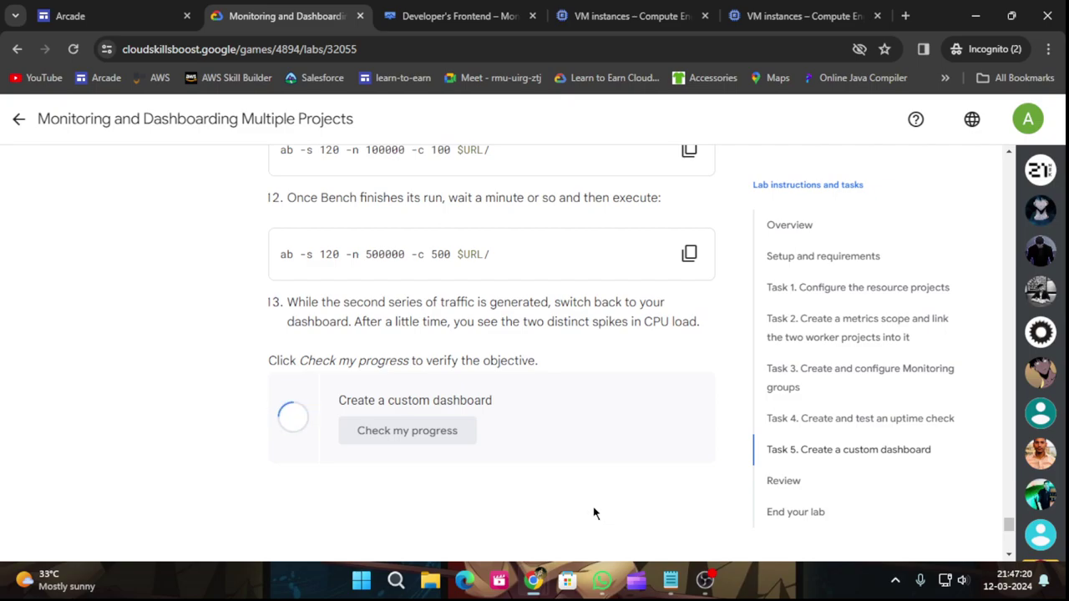
scroll(597, 505, "down", 2)
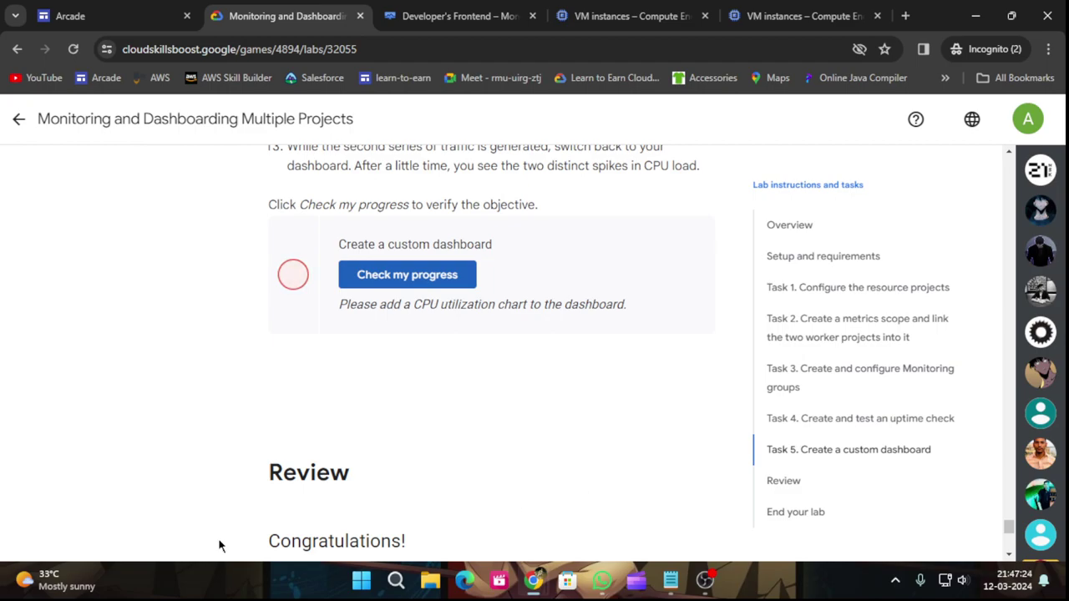
left_click(347, 286)
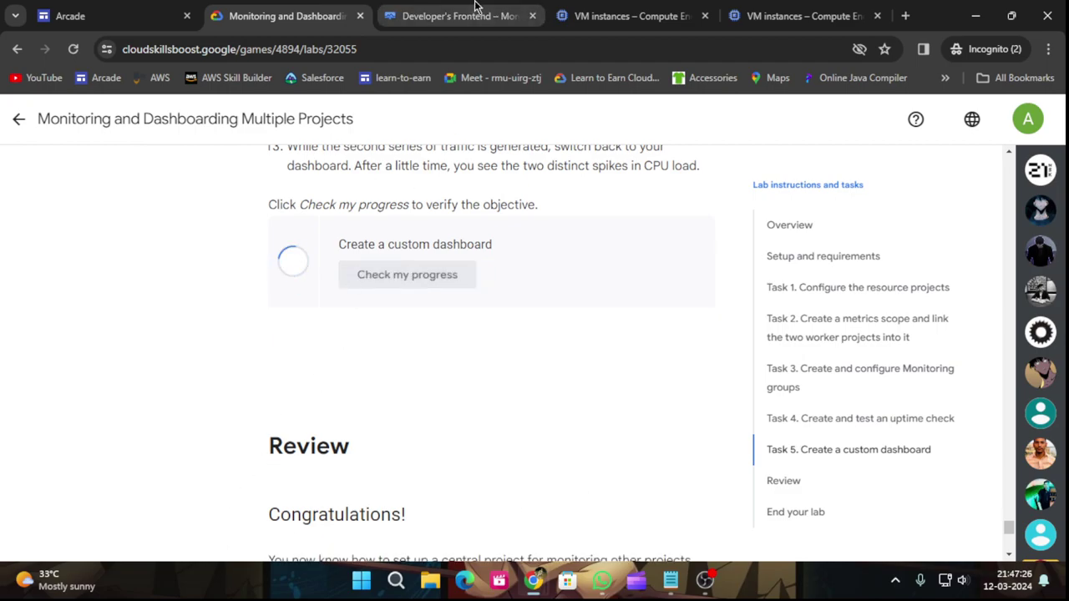
left_click(474, 9)
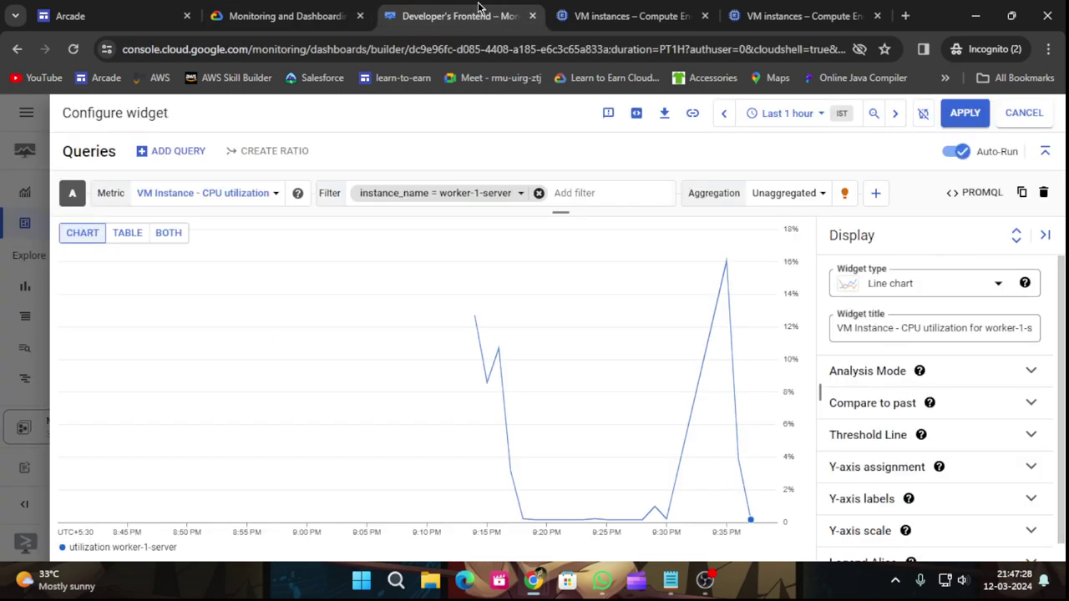
left_click(288, 10)
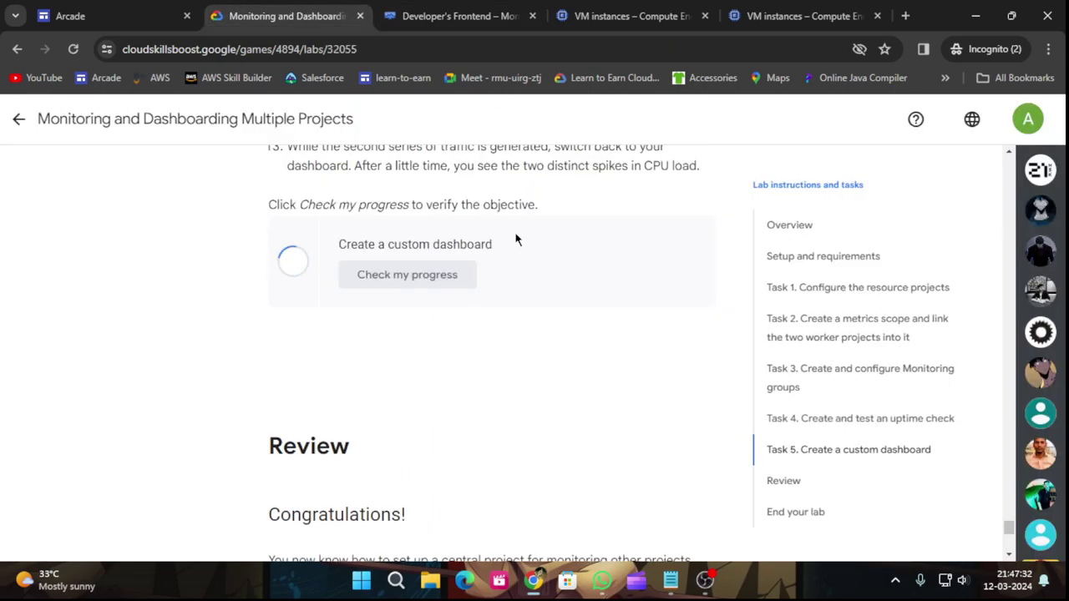
Run the step 13 custom dashboard check three more times, then return to the Arcade page.
scroll(539, 354, "up", 2)
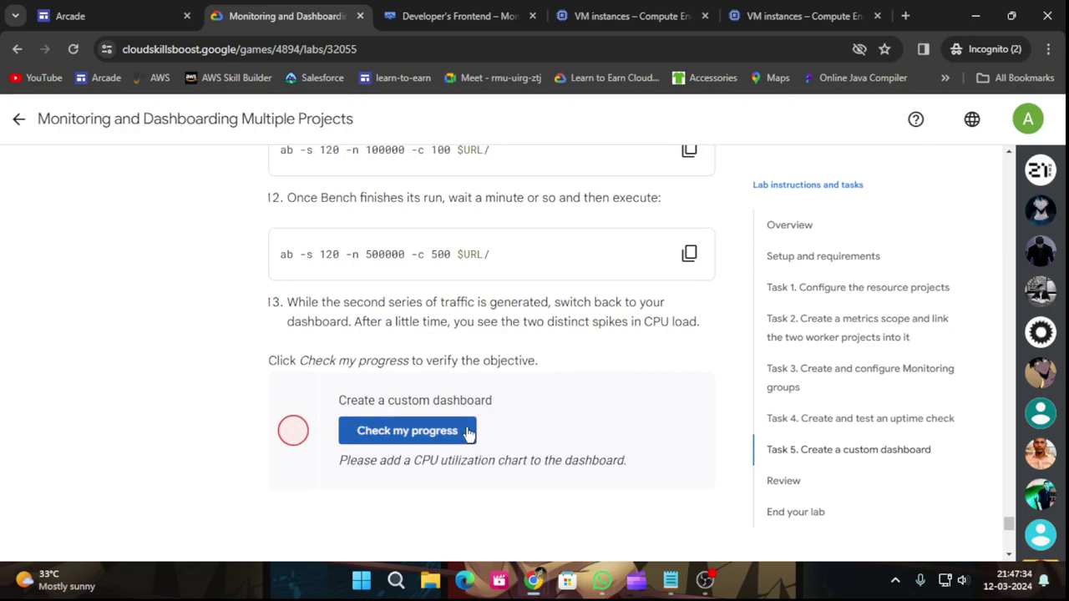
left_click(472, 436)
scroll(543, 418, "up", 5)
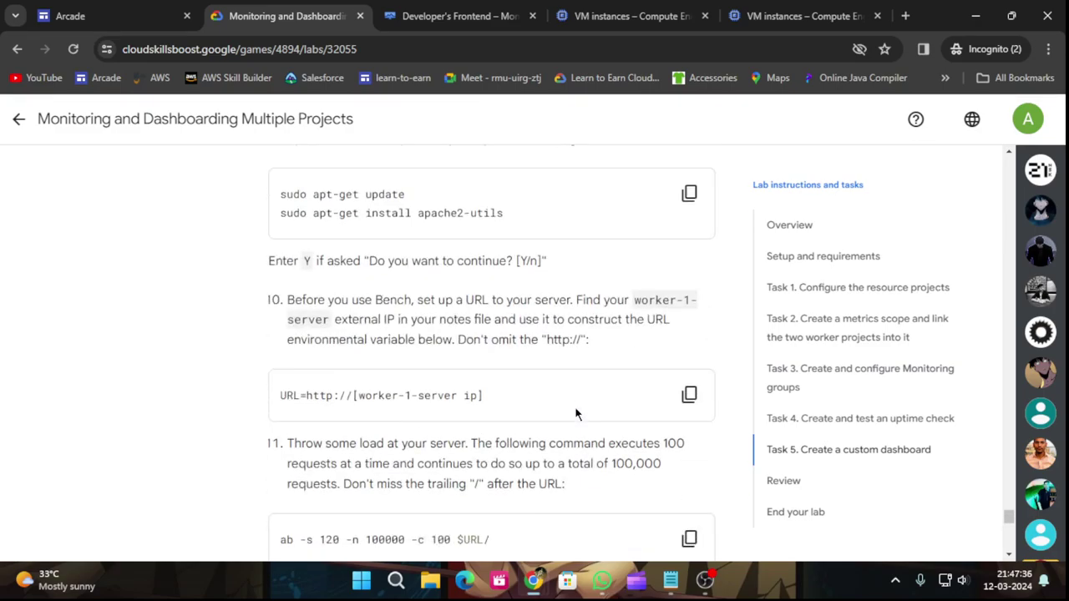
scroll(575, 415, "down", 5)
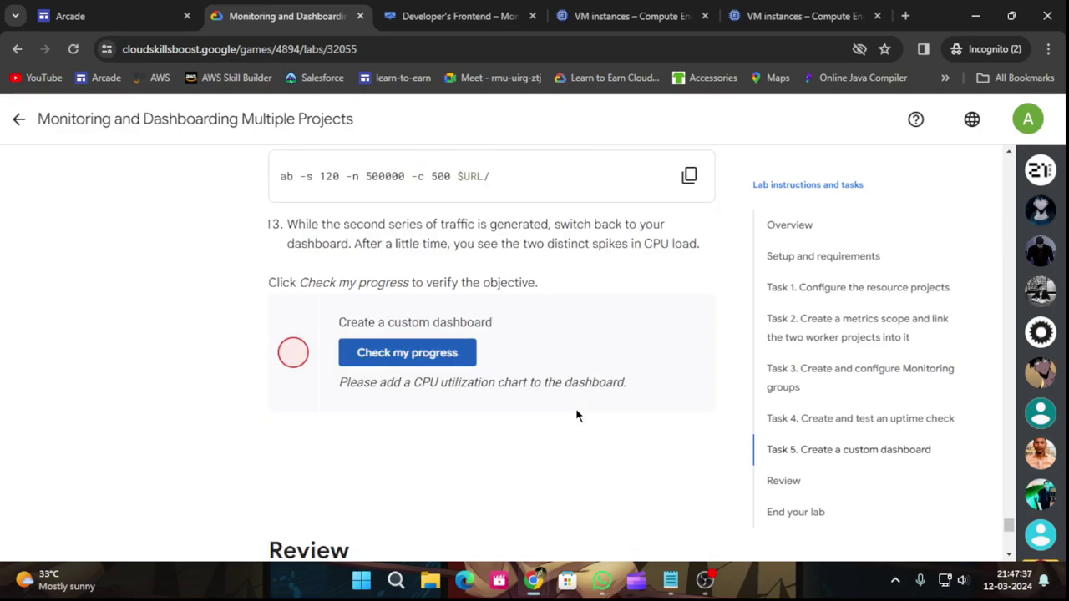
left_click(443, 353)
scroll(508, 372, "up", 5)
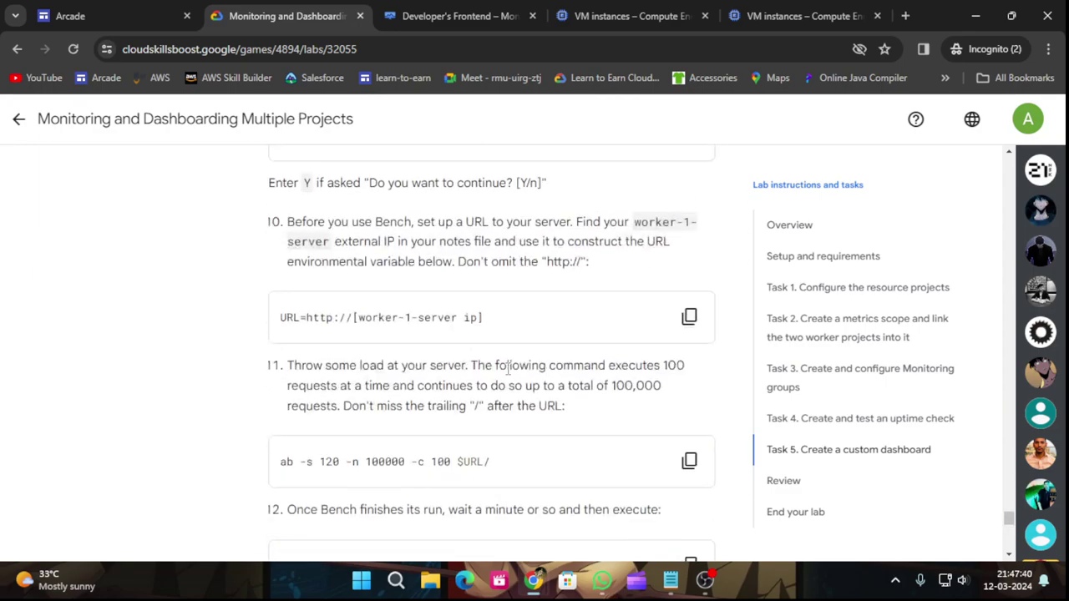
scroll(508, 369, "down", 3)
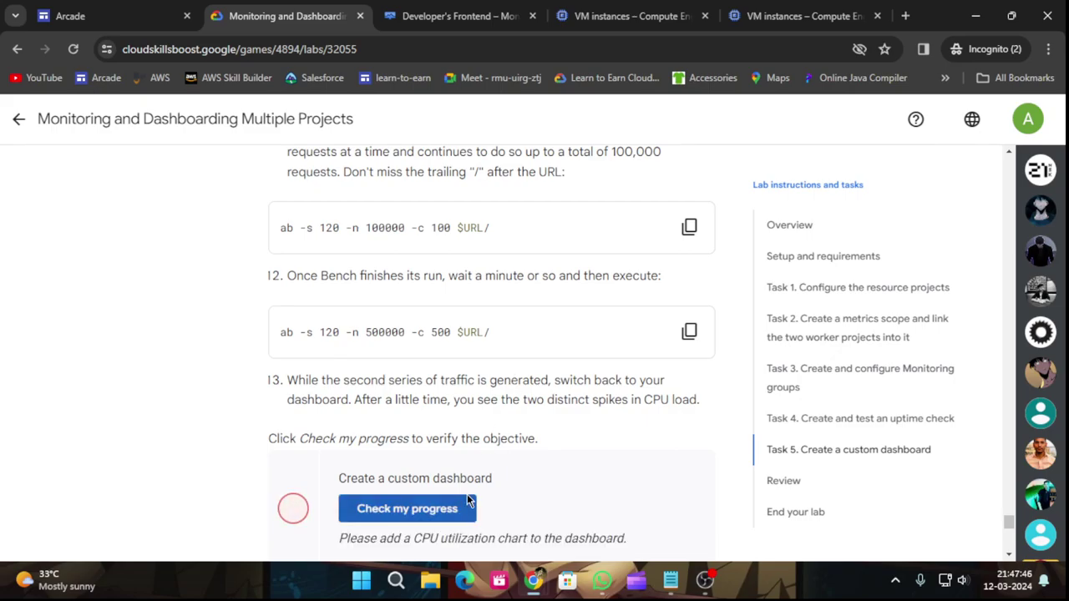
left_click(435, 510)
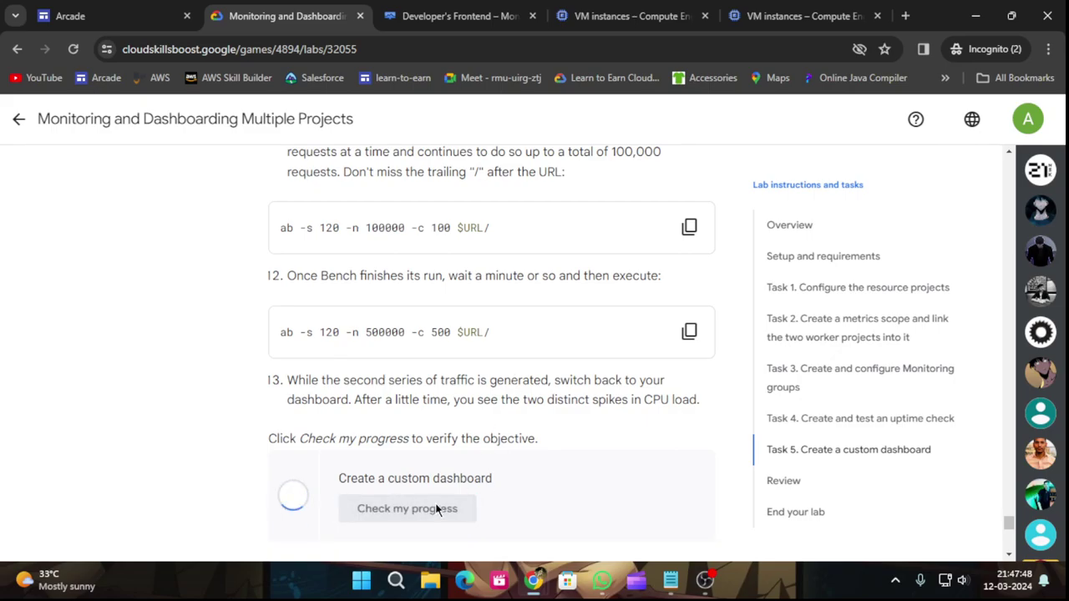
left_click(17, 126)
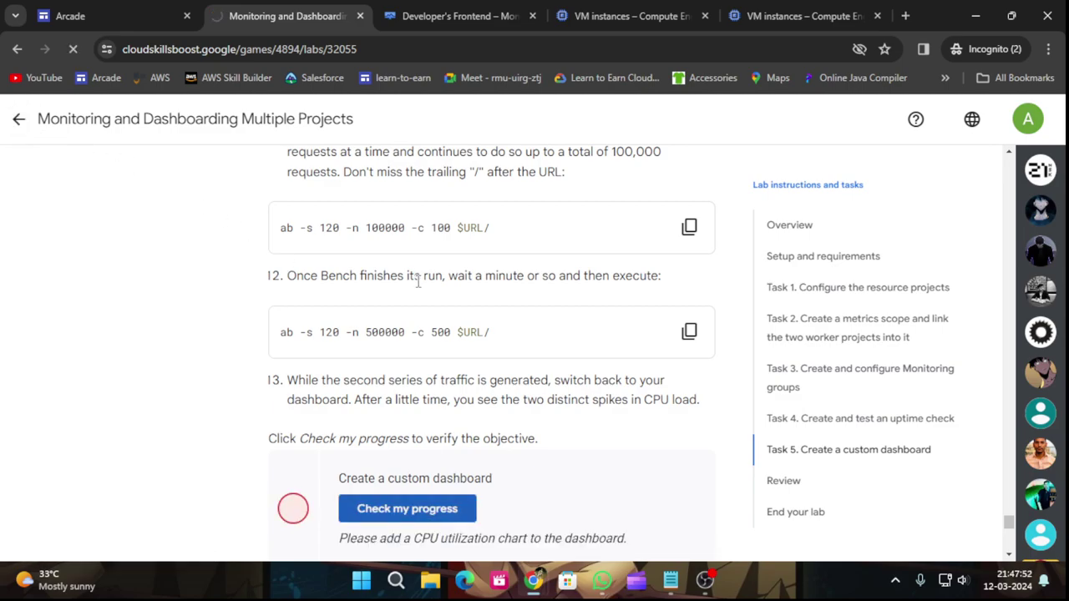
Expand Start Your Certification Journey Here and open the Monitoring and Dashboarding Multiple Projects lab.
scroll(501, 343, "down", 10)
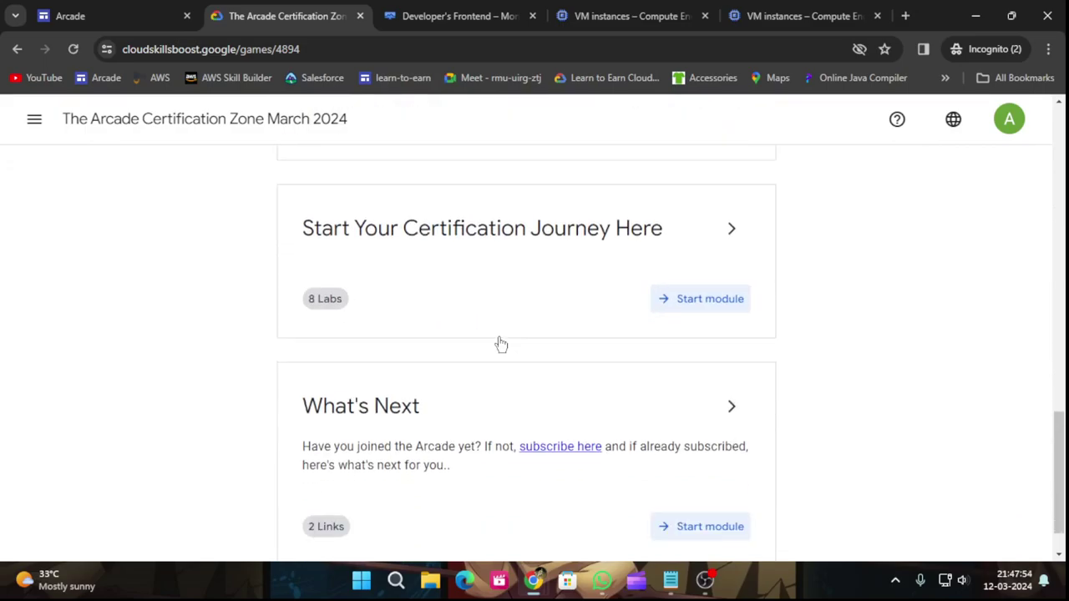
left_click(723, 226)
scroll(675, 298, "down", 7)
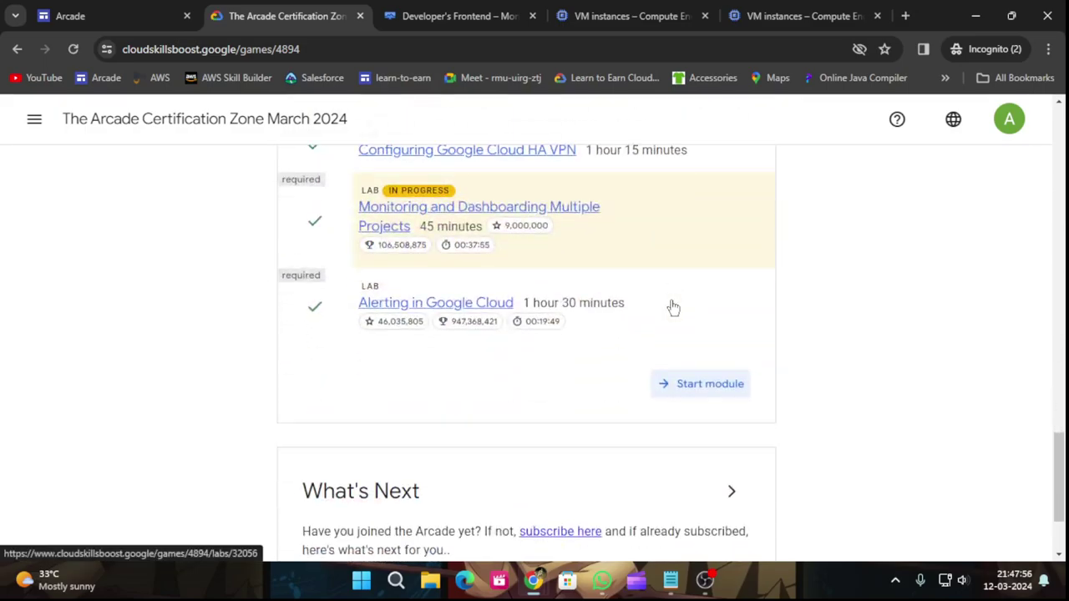
left_click(388, 214)
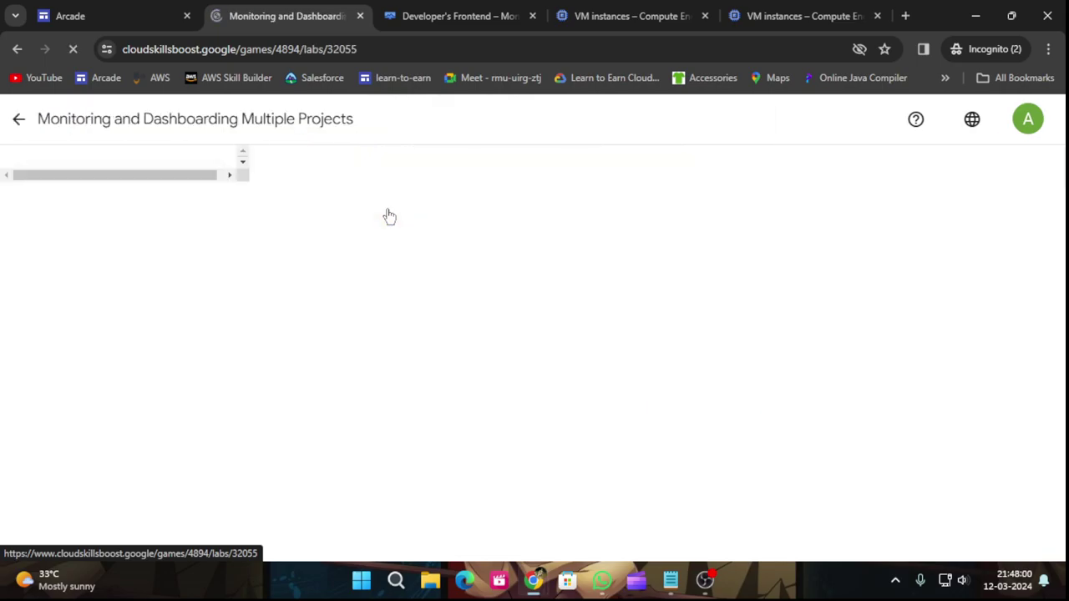
scroll(436, 366, "down", 15)
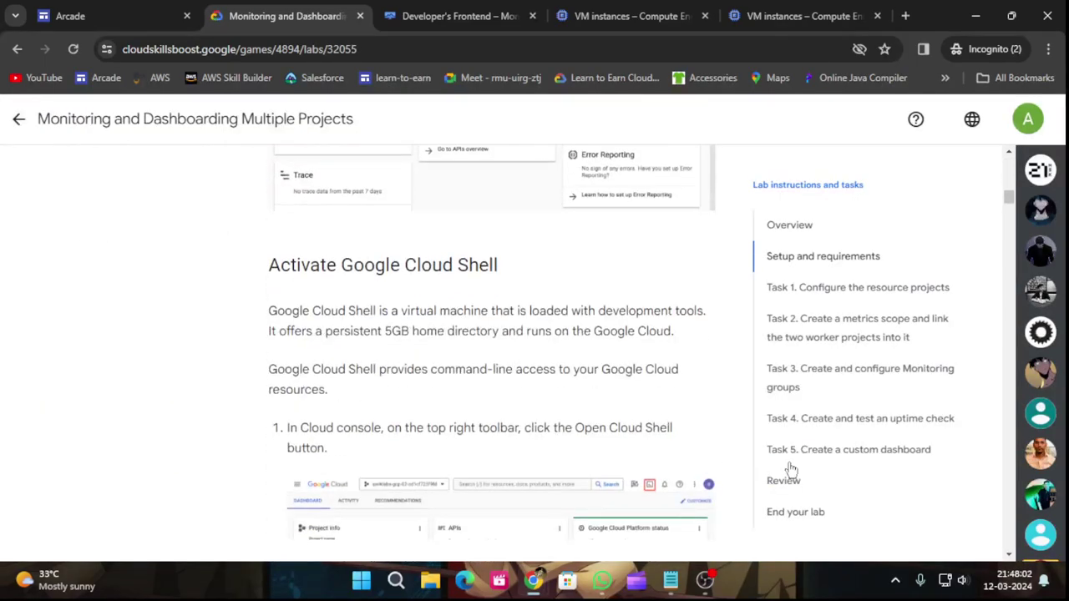
Jump to Task 5 and run the custom dashboard progress check four times.
left_click(789, 451)
scroll(381, 410, "down", 20)
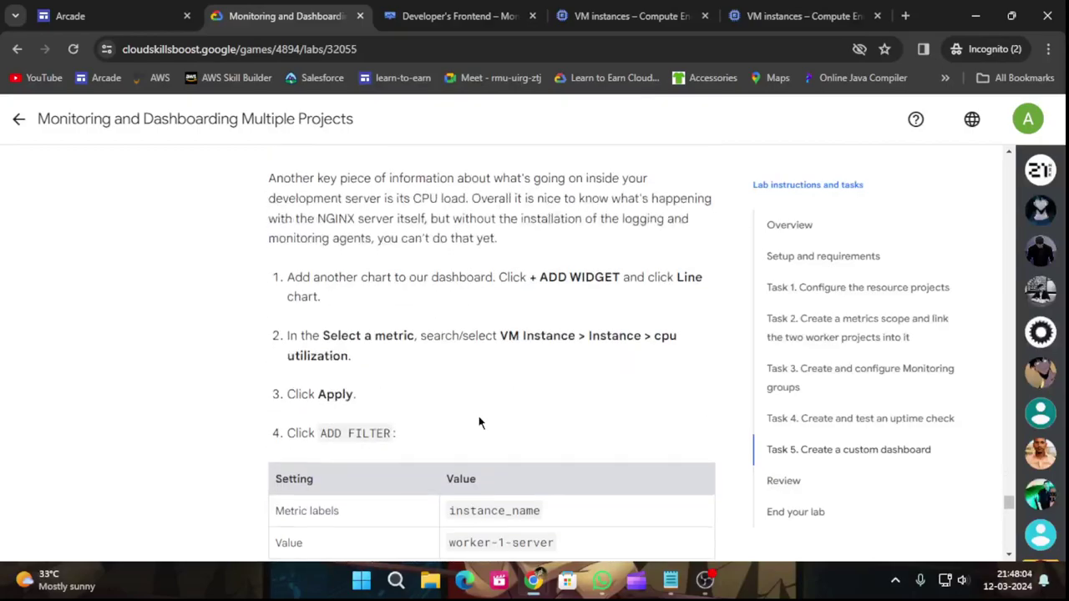
left_click(405, 204)
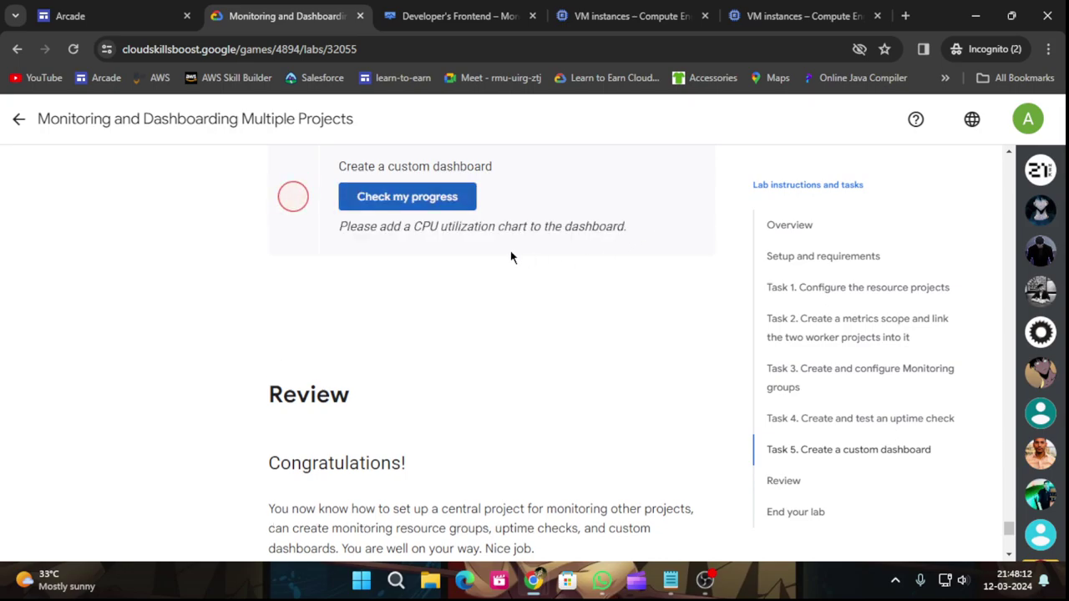
left_click(418, 204)
scroll(524, 307, "up", 15)
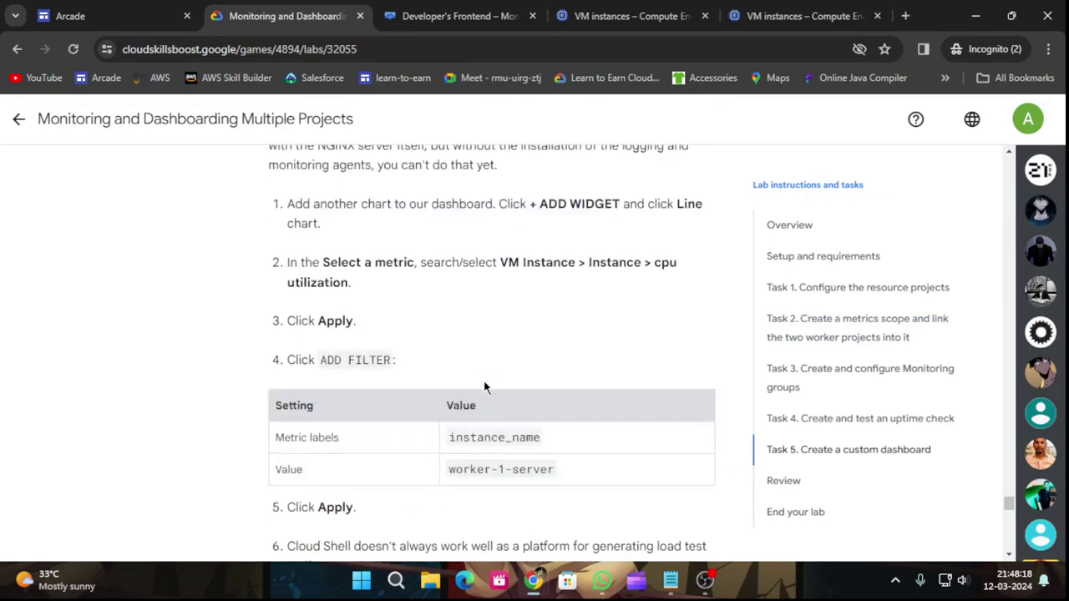
scroll(494, 399, "down", 15)
scroll(501, 410, "up", 3)
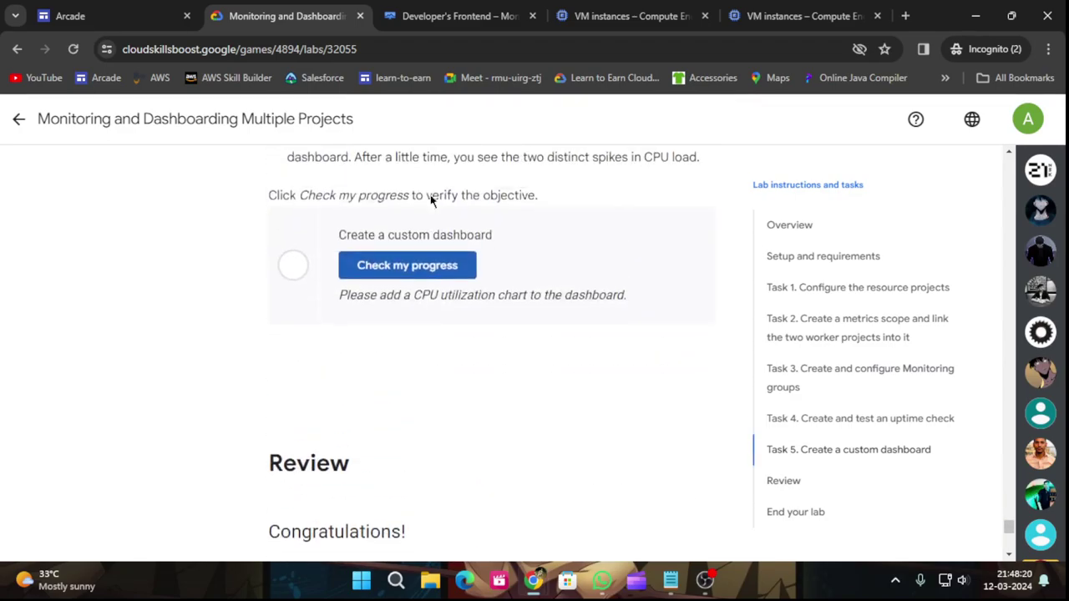
left_click(423, 284)
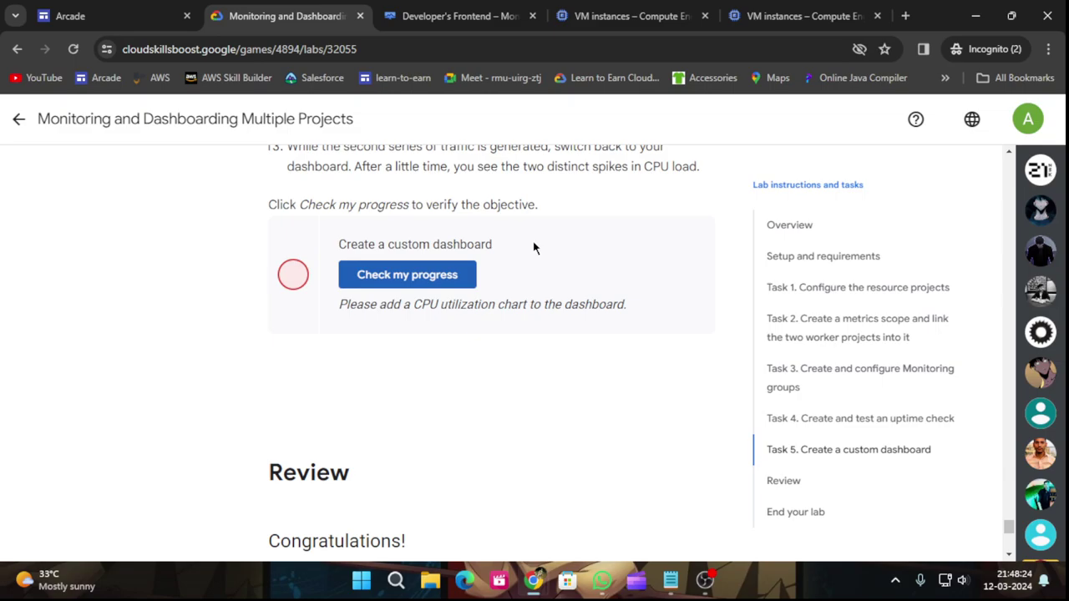
left_click(471, 278)
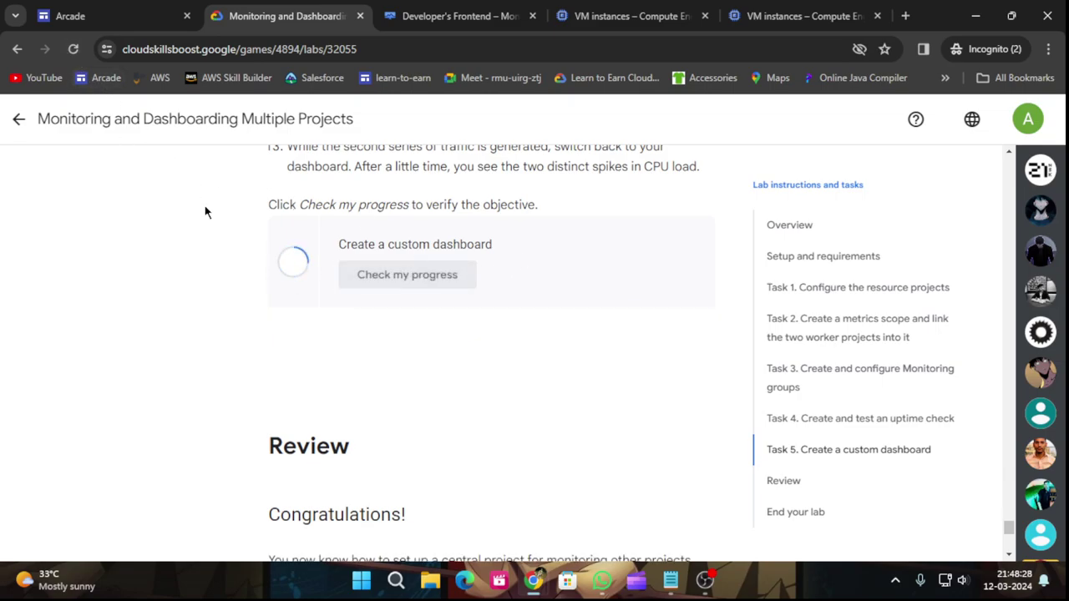
Reload the lab page, recheck the Task 5 dashboard objective, then go back to Arcade.
left_click(72, 48)
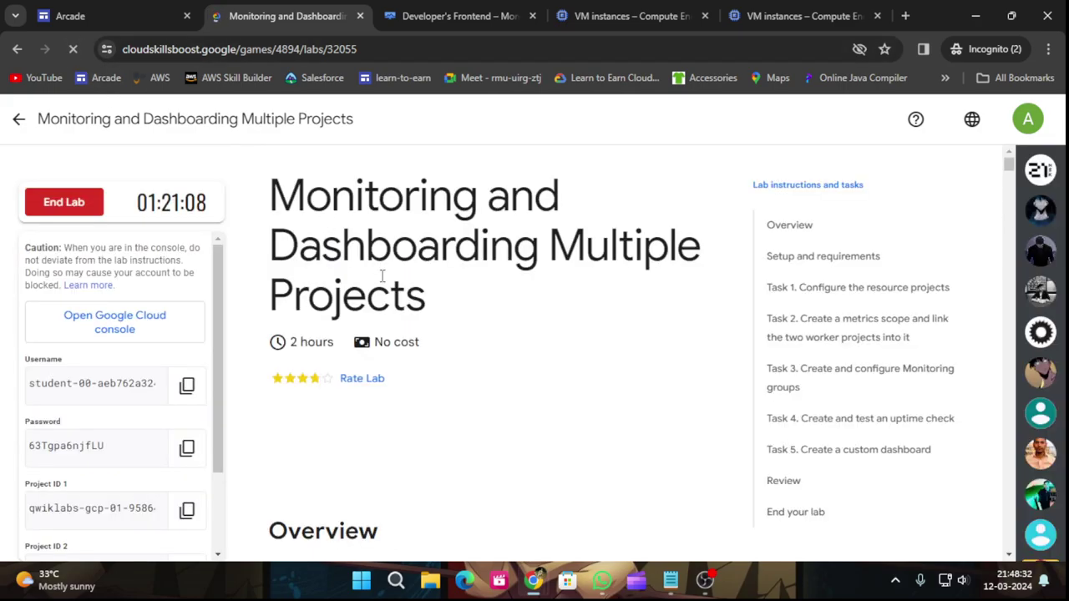
left_click(775, 449)
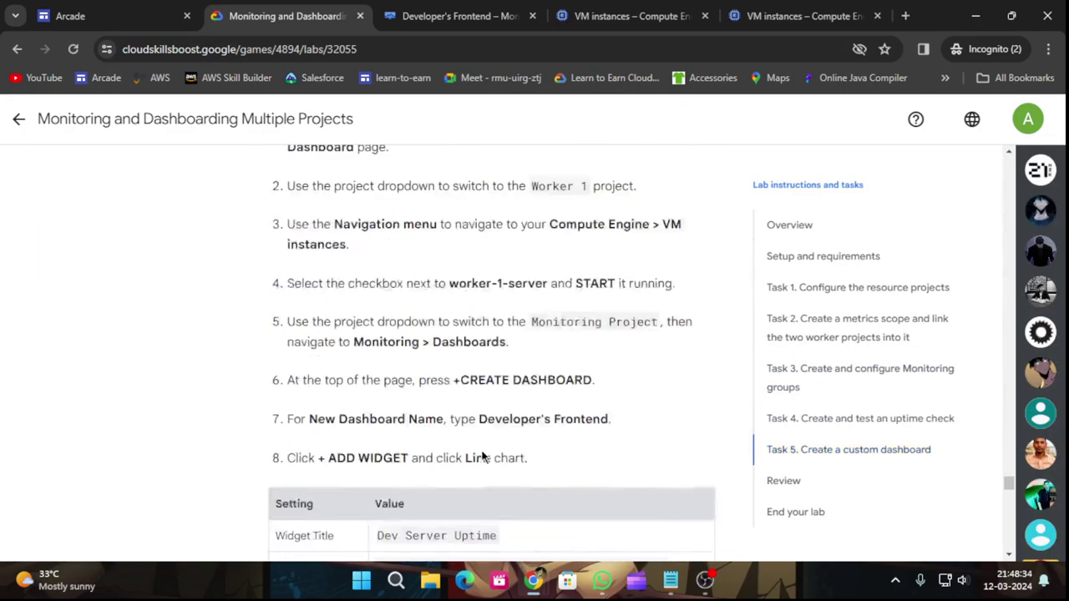
scroll(457, 454, "down", 15)
scroll(413, 191, "up", 4)
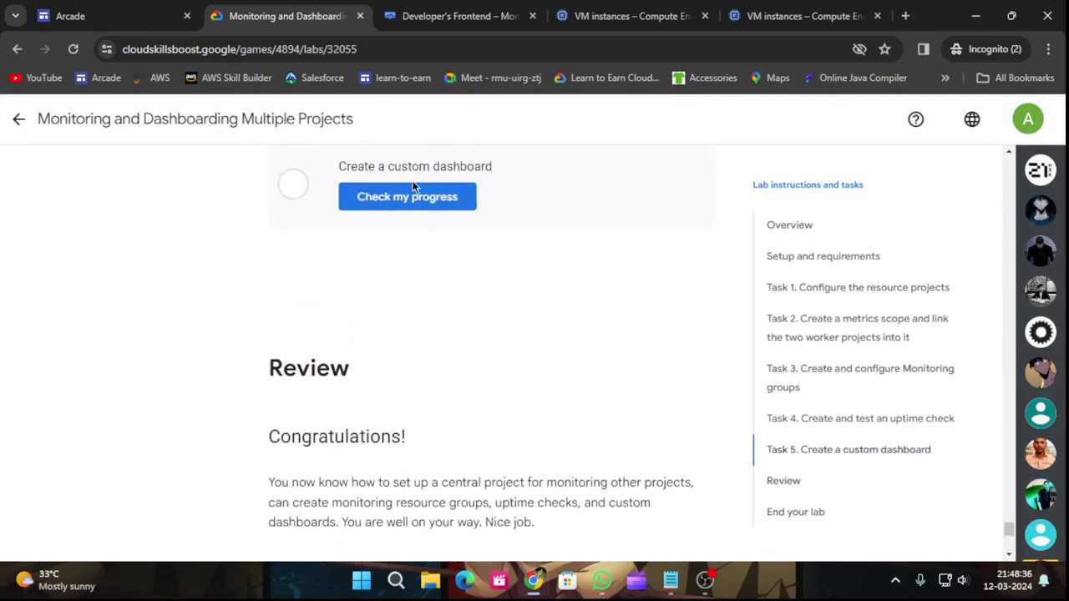
left_click(415, 198)
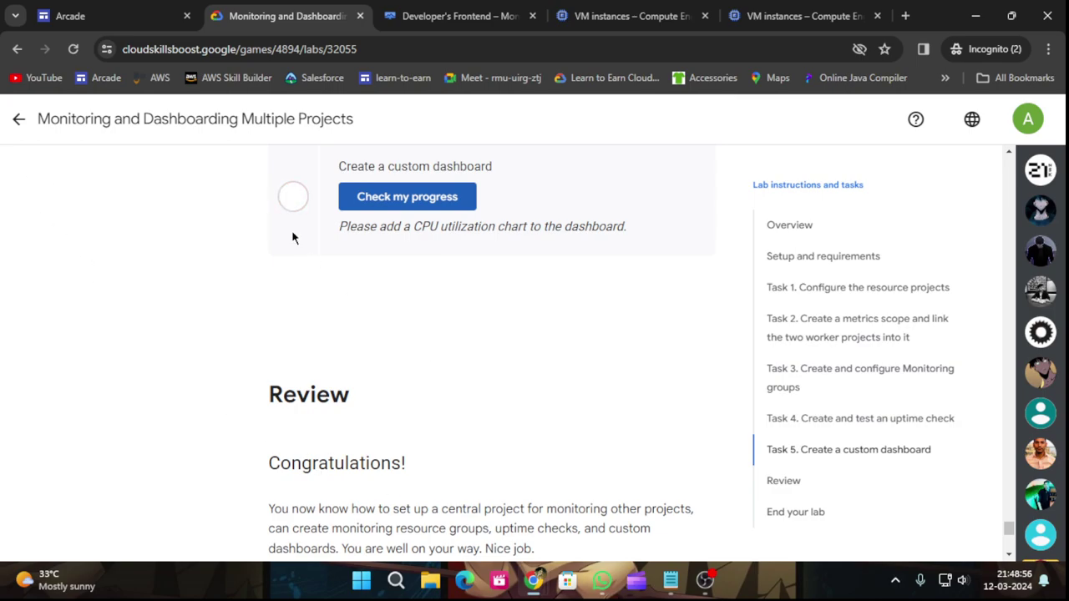
left_click(10, 130)
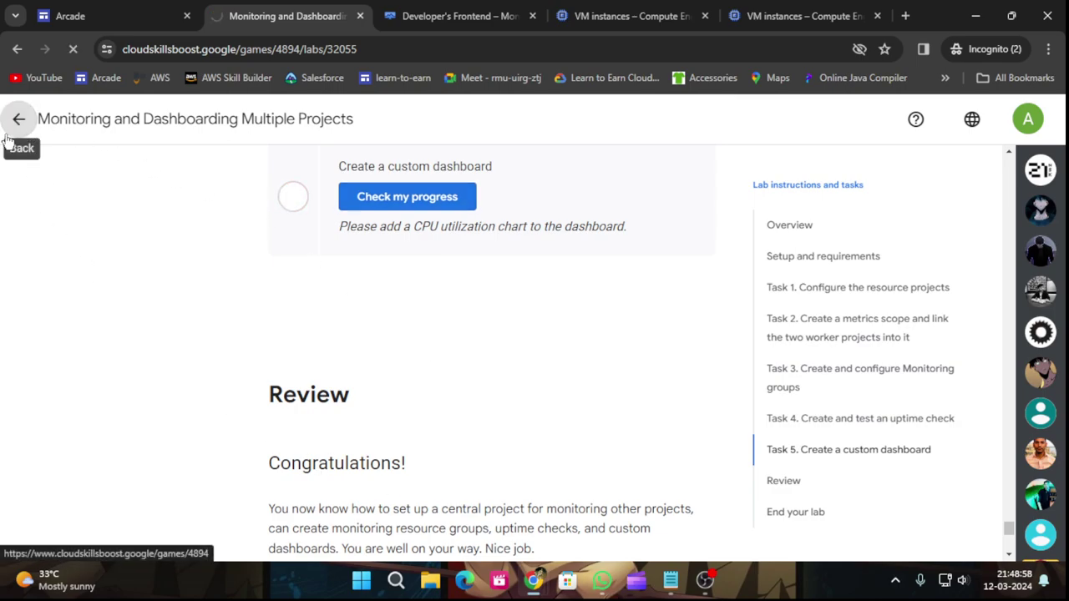
Reopen the Monitoring and Dashboarding Multiple Projects lab from the Start Your Certification Journey Here list.
scroll(460, 410, "down", 15)
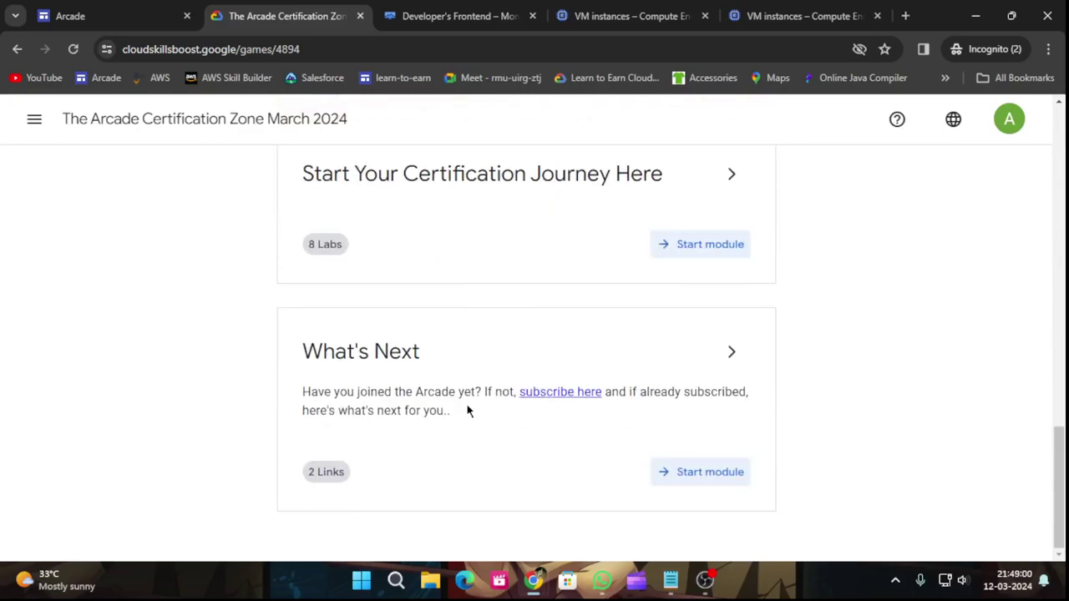
scroll(505, 395, "up", 2)
left_click(731, 329)
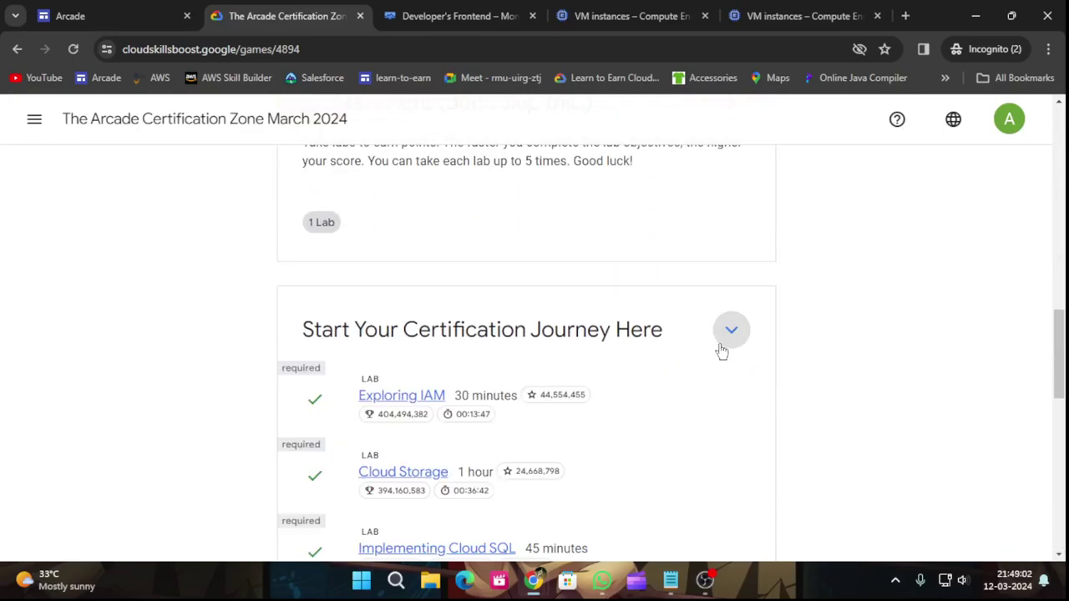
scroll(701, 376, "down", 8)
left_click(408, 249)
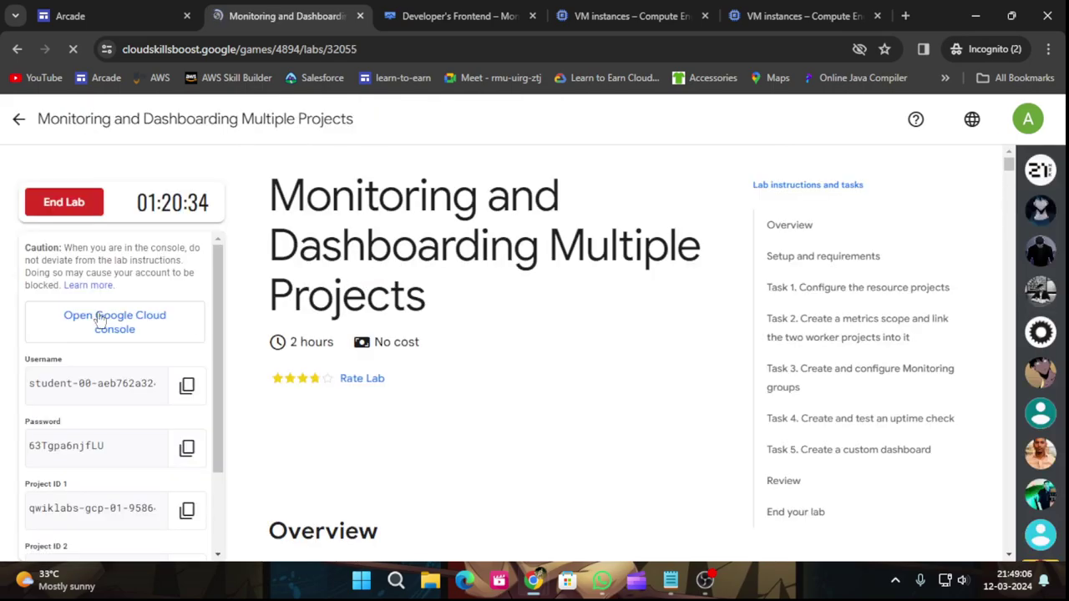
End the lab, confirm, and submit a five-star rating.
left_click(65, 203)
left_click(689, 381)
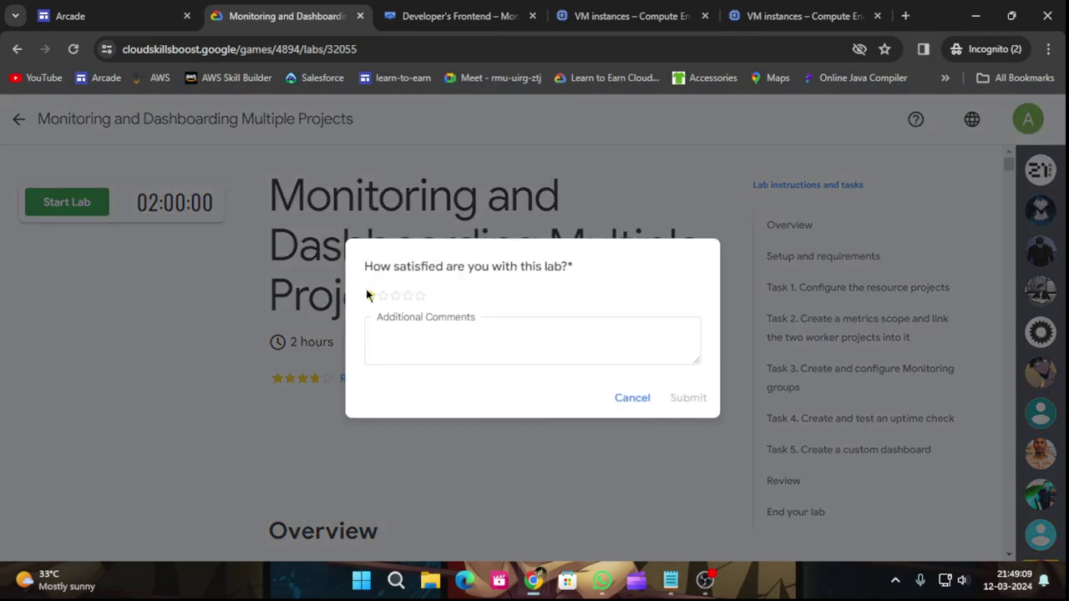
left_click(419, 296)
left_click(687, 398)
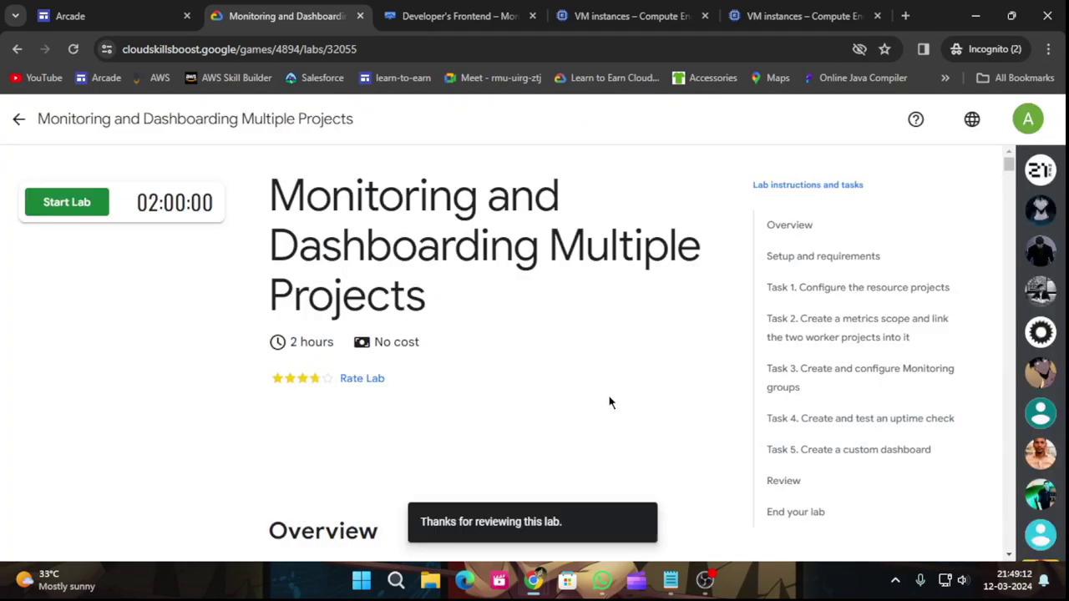